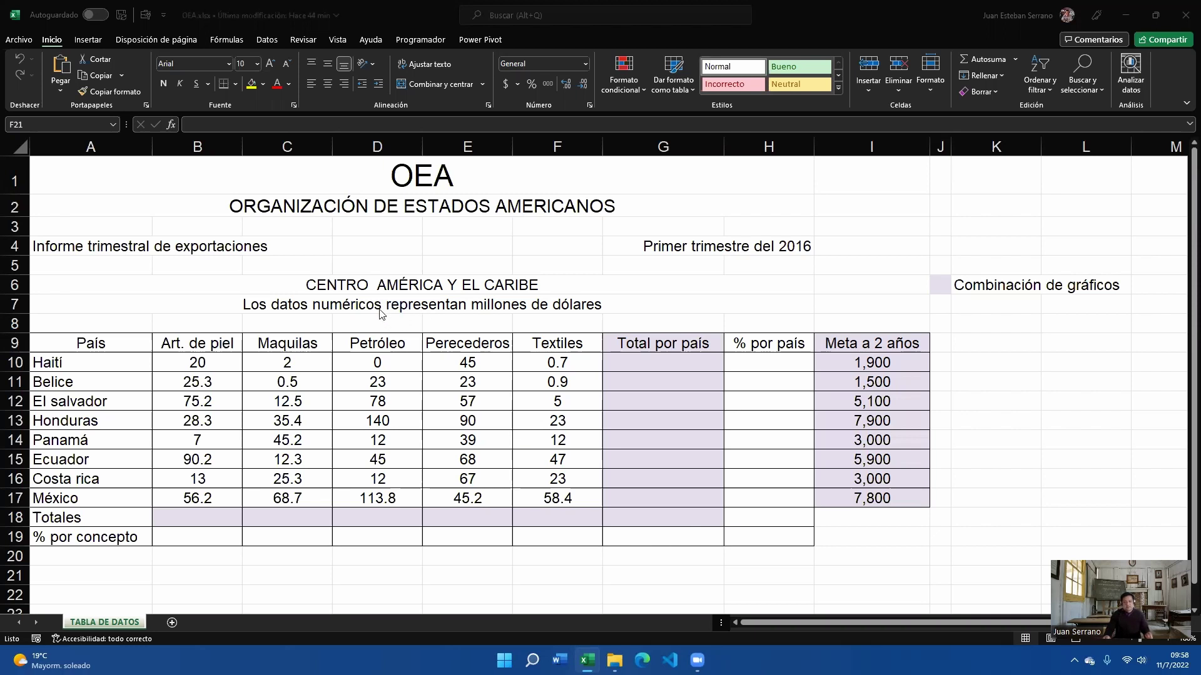
# Examine the export table's product headings in B9:F9 and the country names in A10:A17
pyautogui.scroll(-1, 366, 399)
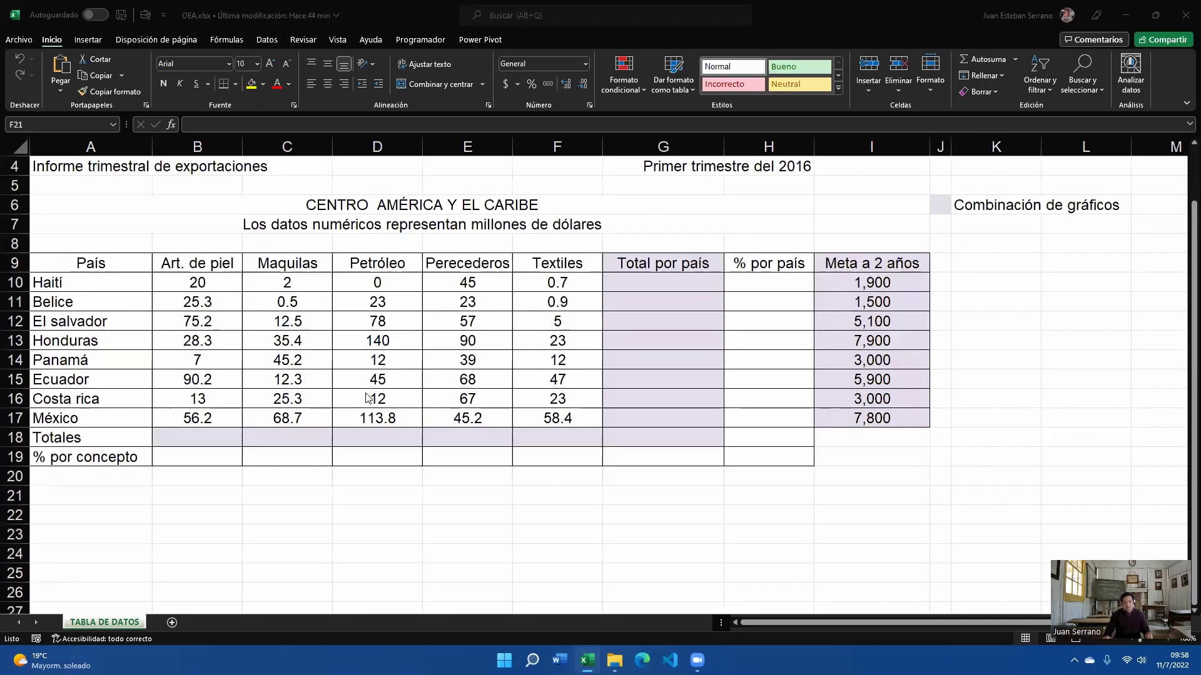
pyautogui.scroll(1, 366, 399)
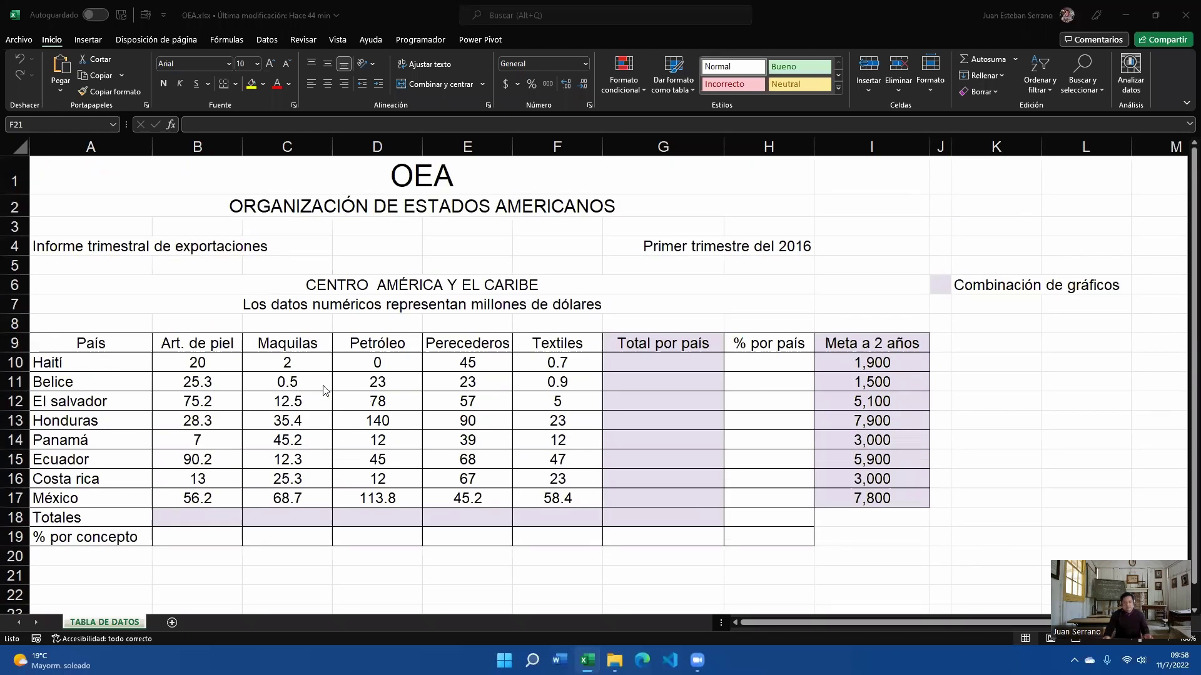
pyautogui.click(195, 346)
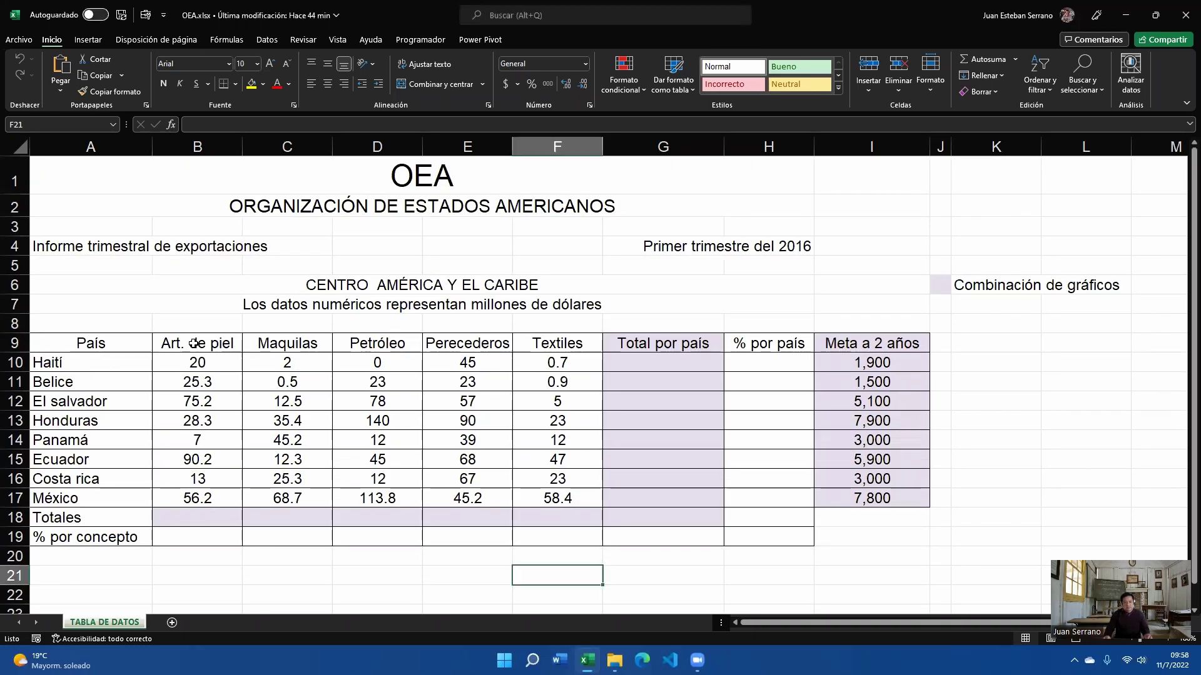
pyautogui.press('BackSpace')
pyautogui.moveTo(562, 341); pyautogui.dragTo(188, 343)
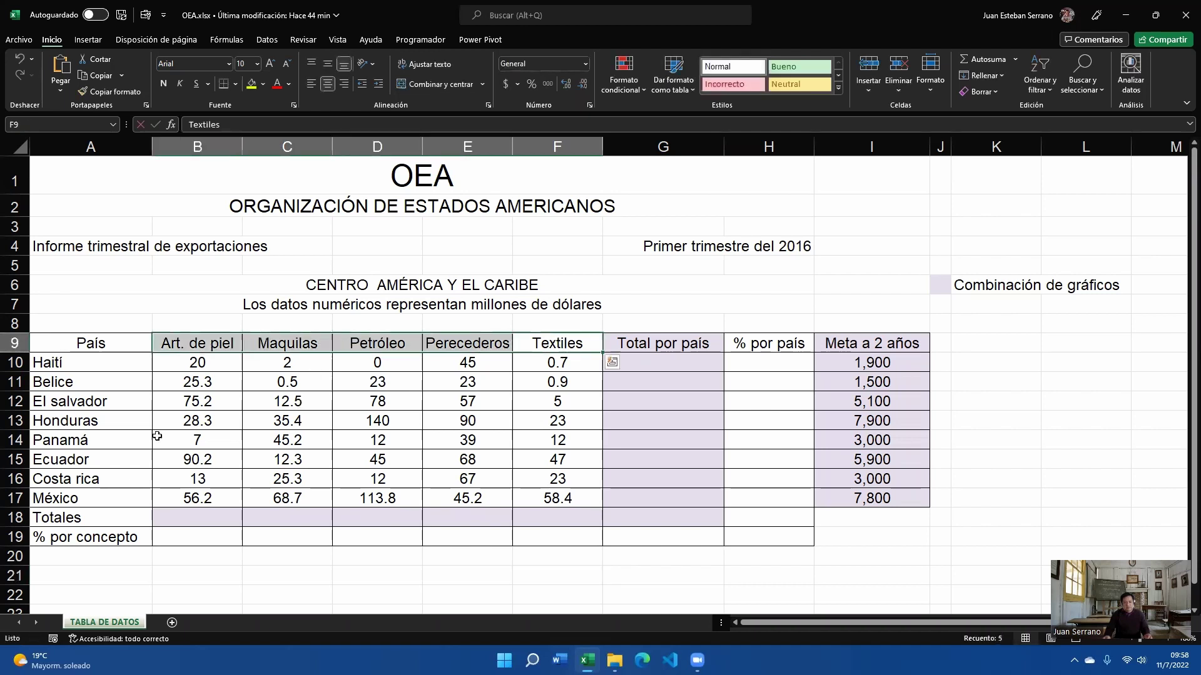
pyautogui.moveTo(95, 367); pyautogui.dragTo(95, 500)
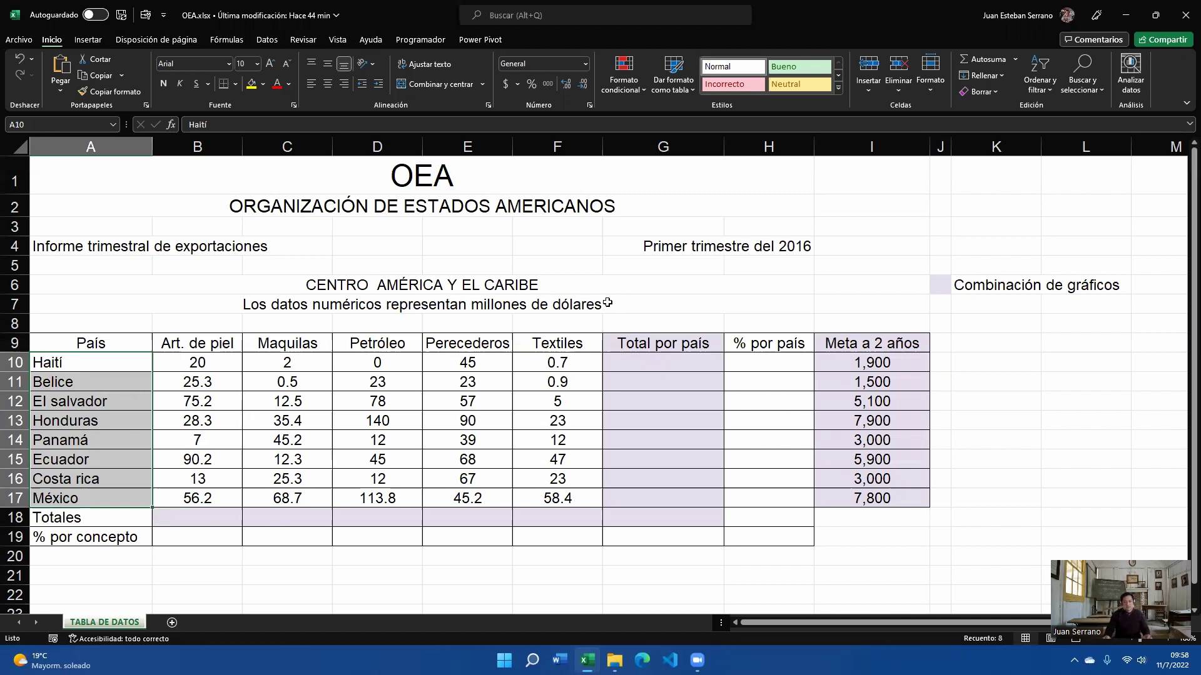
pyautogui.click(233, 361)
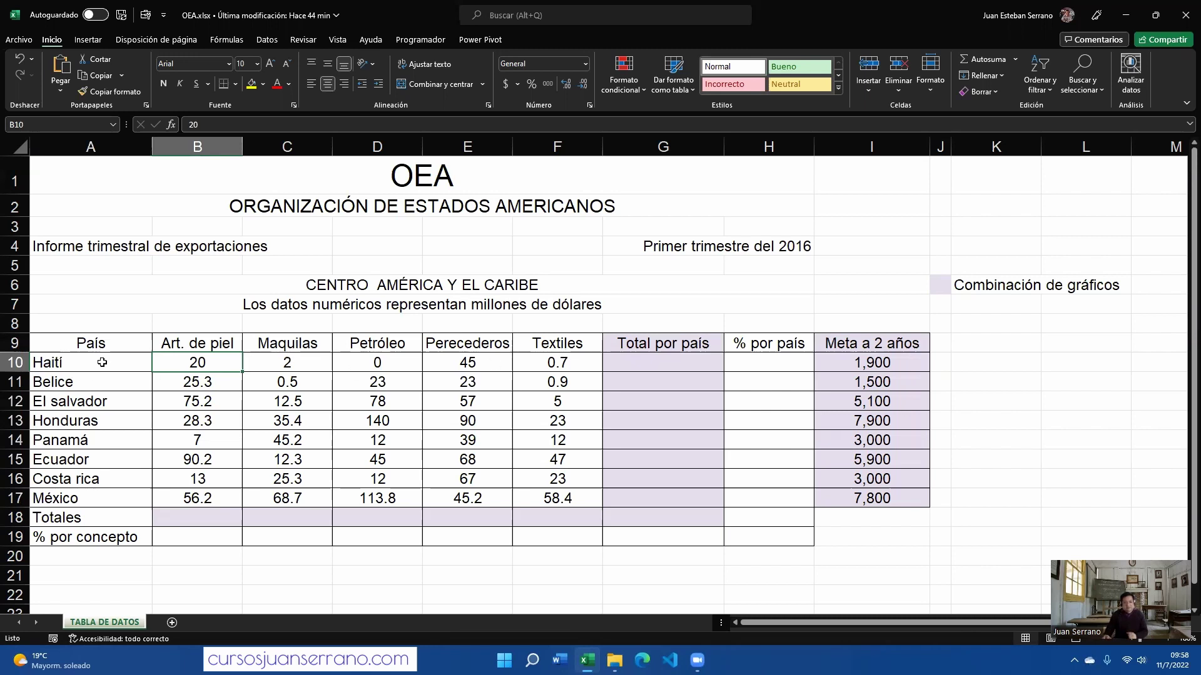
pyautogui.moveTo(102, 363); pyautogui.dragTo(54, 497)
pyautogui.click(283, 461)
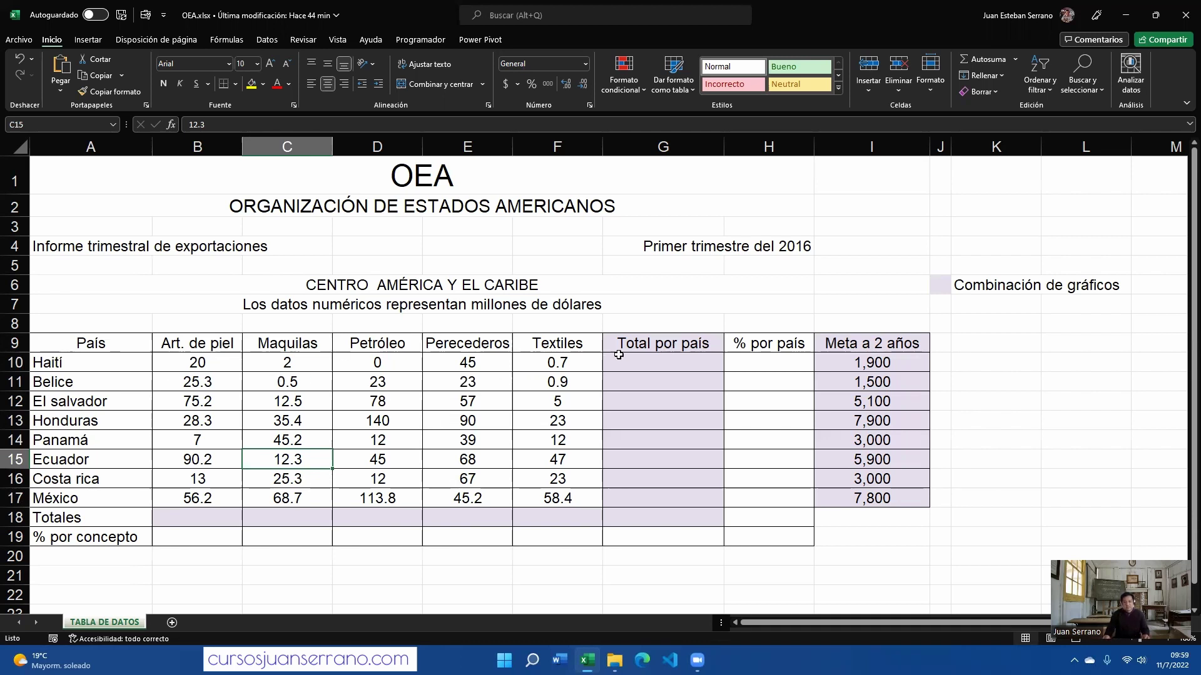
# Fill the country and product totals with AutoSum over B10:G18, and check the sum formula in G10
pyautogui.click(693, 364)
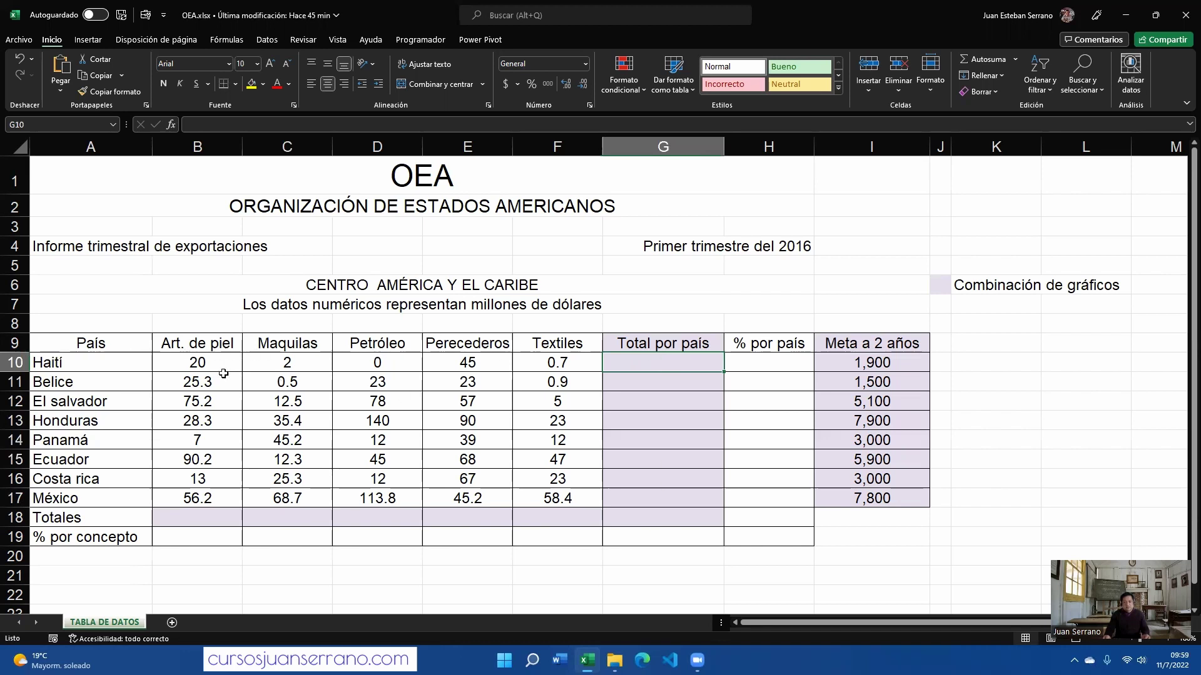
pyautogui.moveTo(195, 363); pyautogui.dragTo(651, 517)
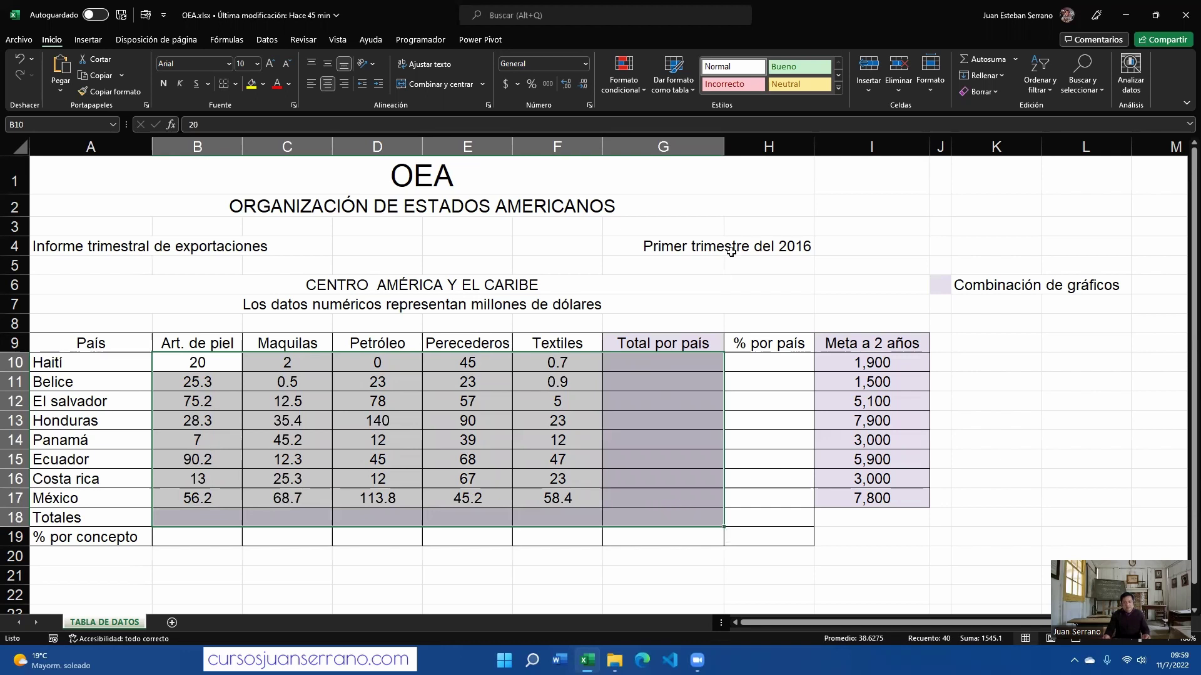
pyautogui.click(983, 62)
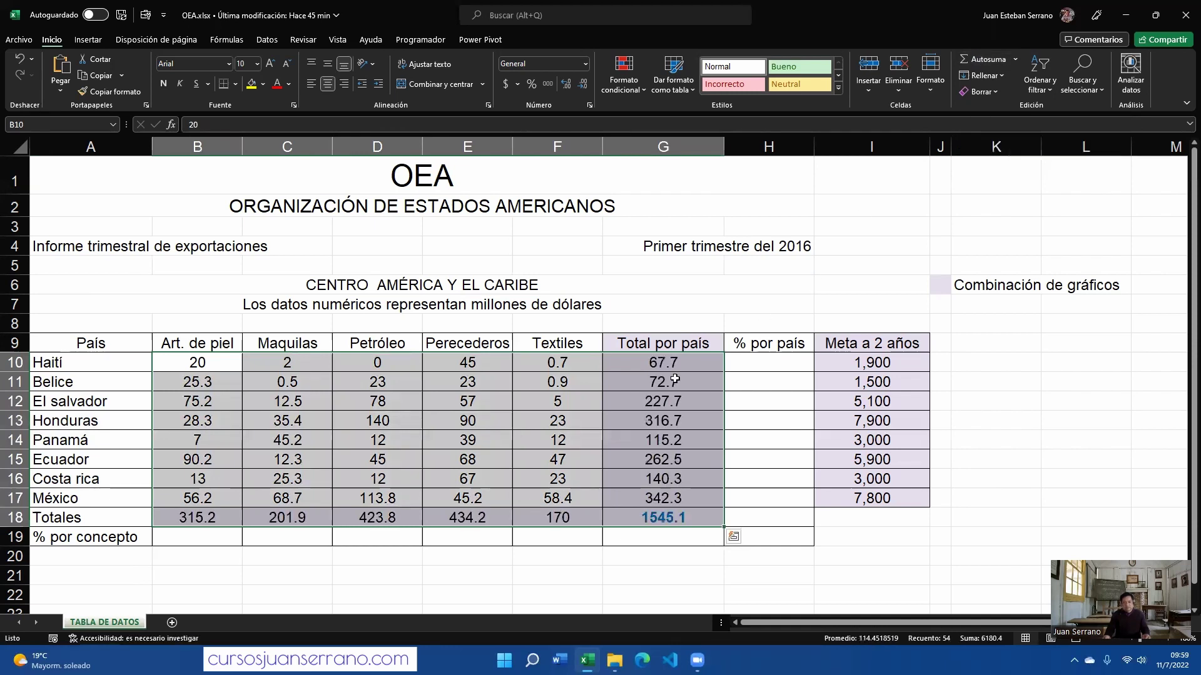
pyautogui.doubleClick(693, 364)
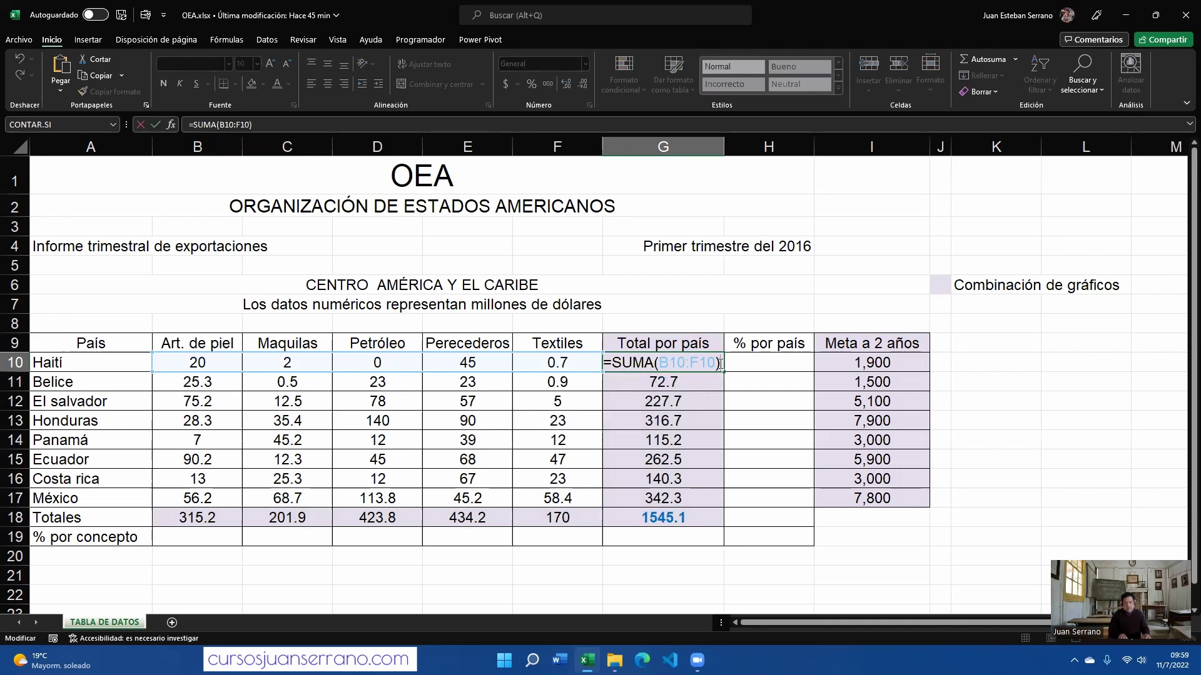
pyautogui.press('Return')
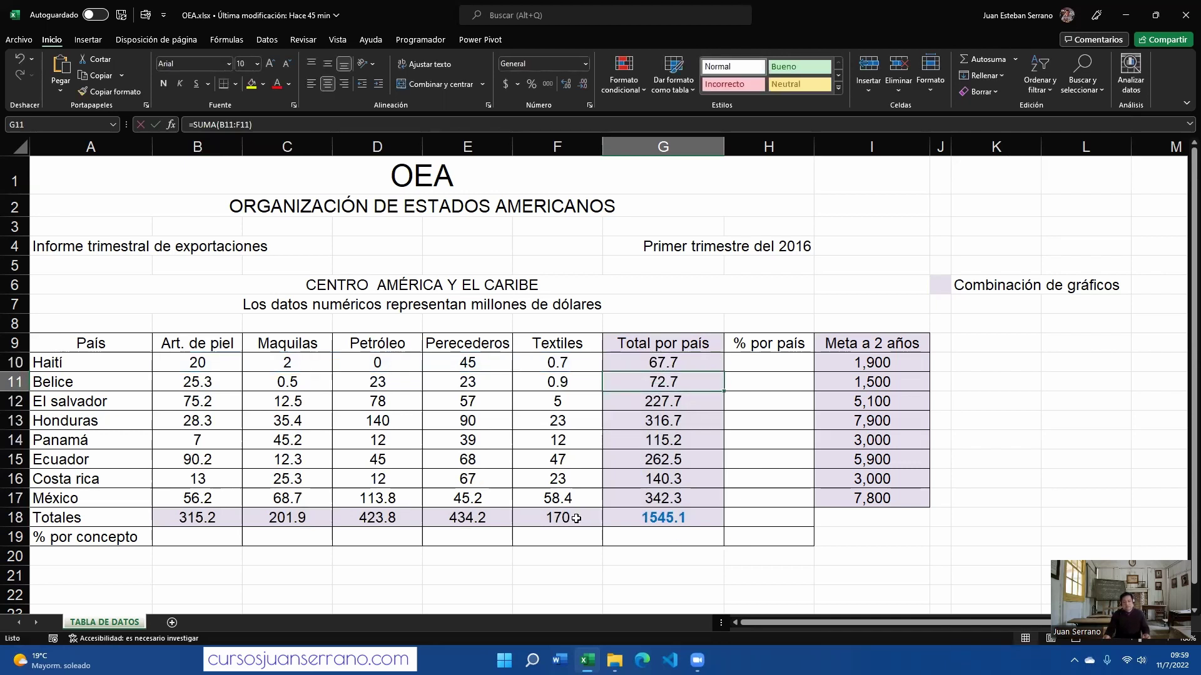
# Calculate the % por país column by entering =G10/$G$18 in H10 and filling it down to H18
pyautogui.click(770, 361)
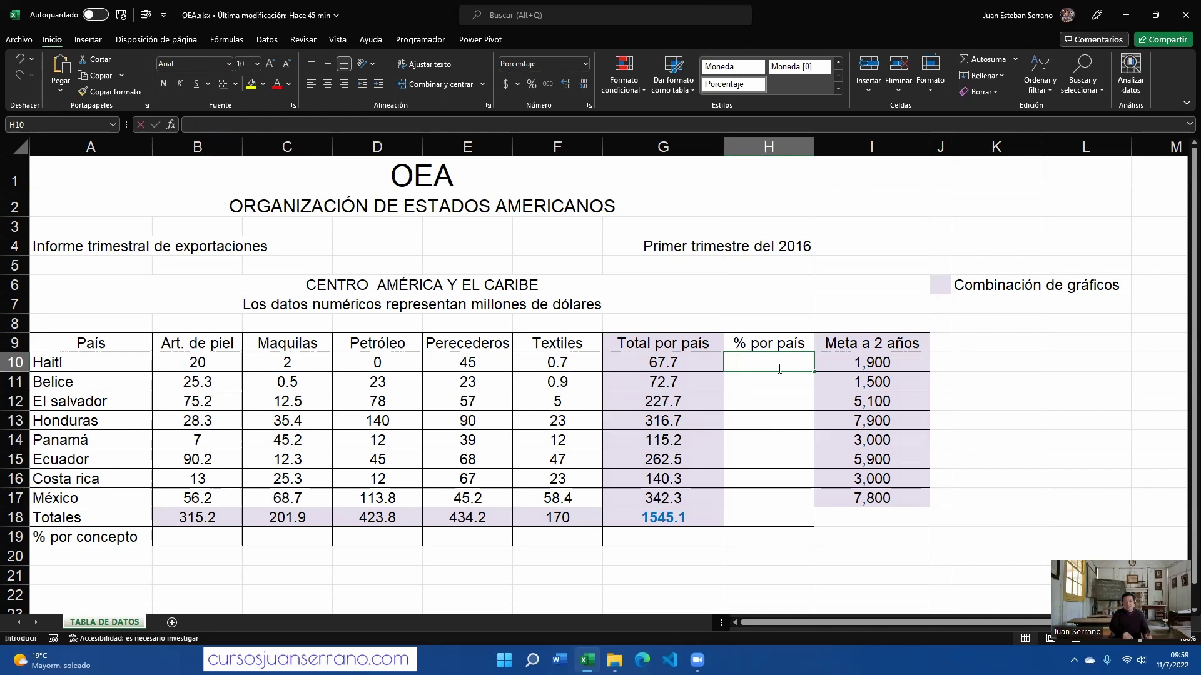
pyautogui.write('=')
pyautogui.click(676, 357)
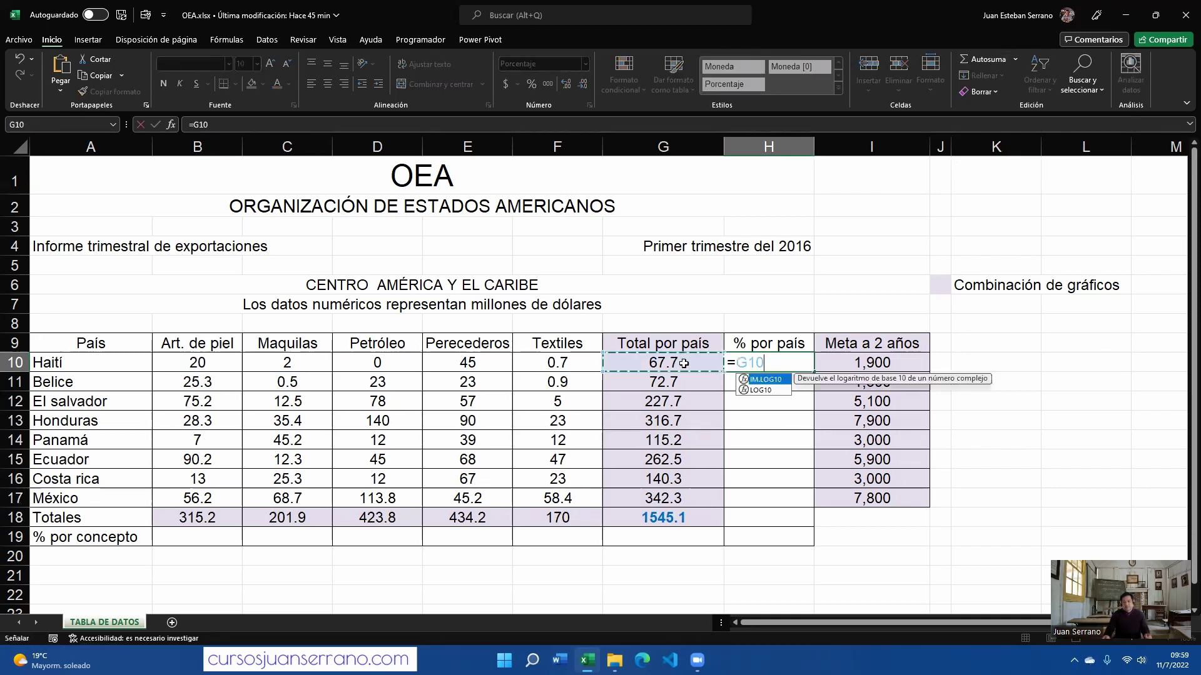
pyautogui.write('/')
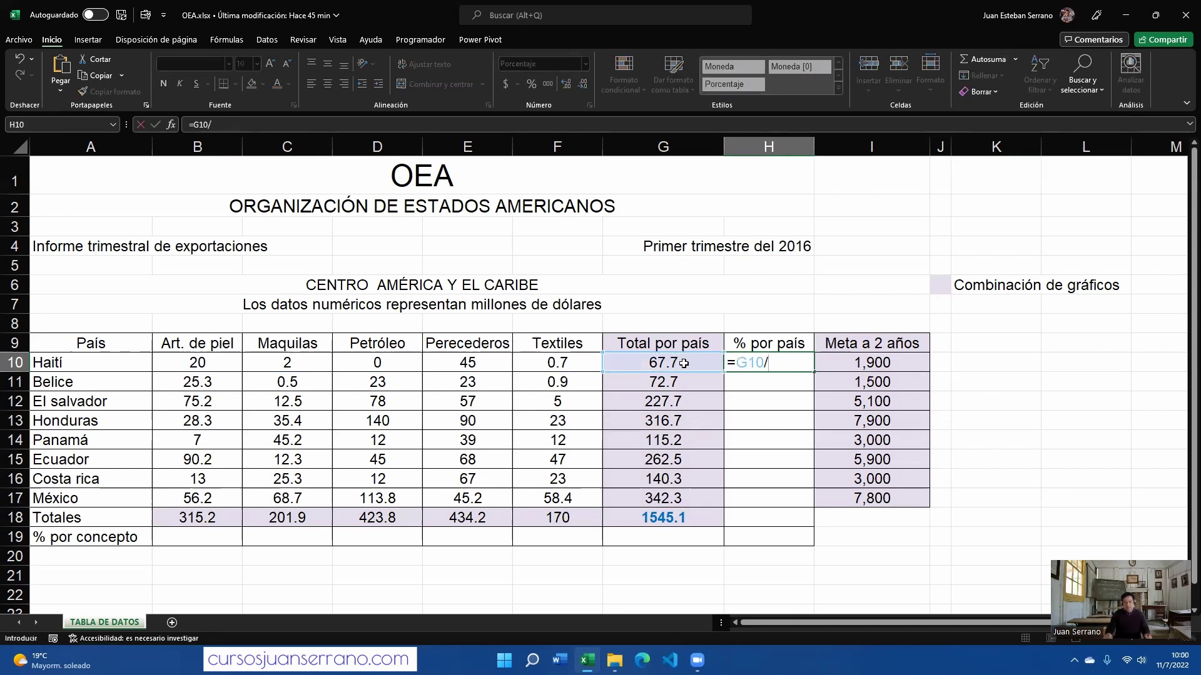
pyautogui.click(681, 514)
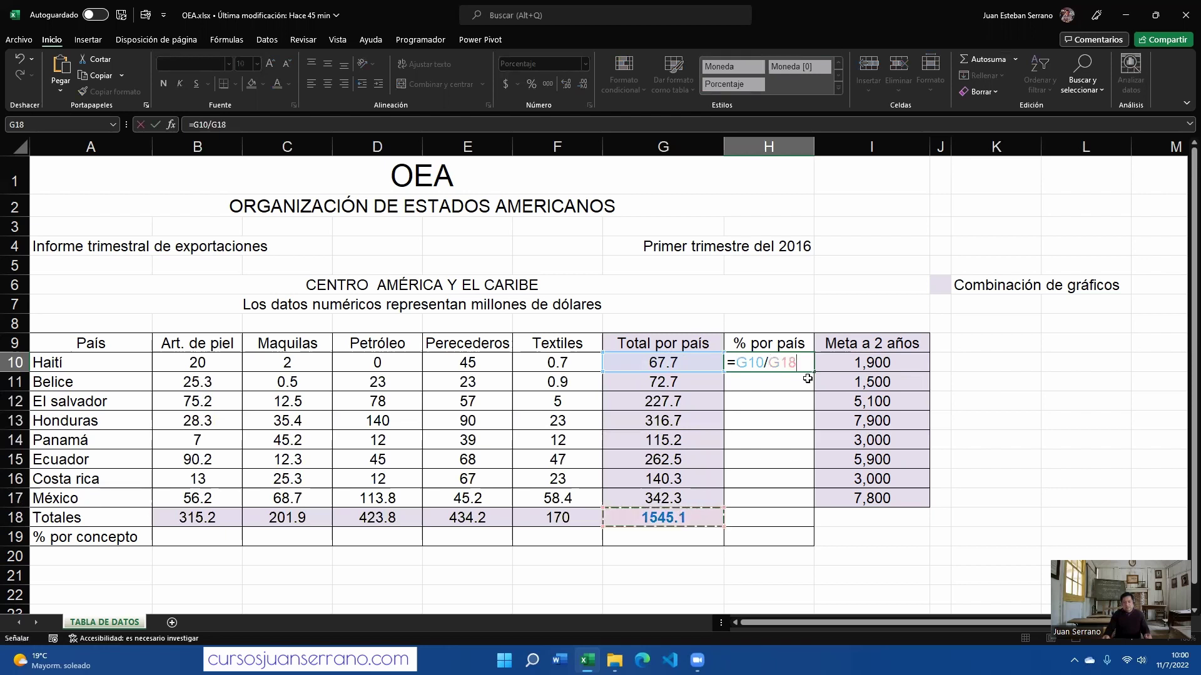
pyautogui.doubleClick(776, 364)
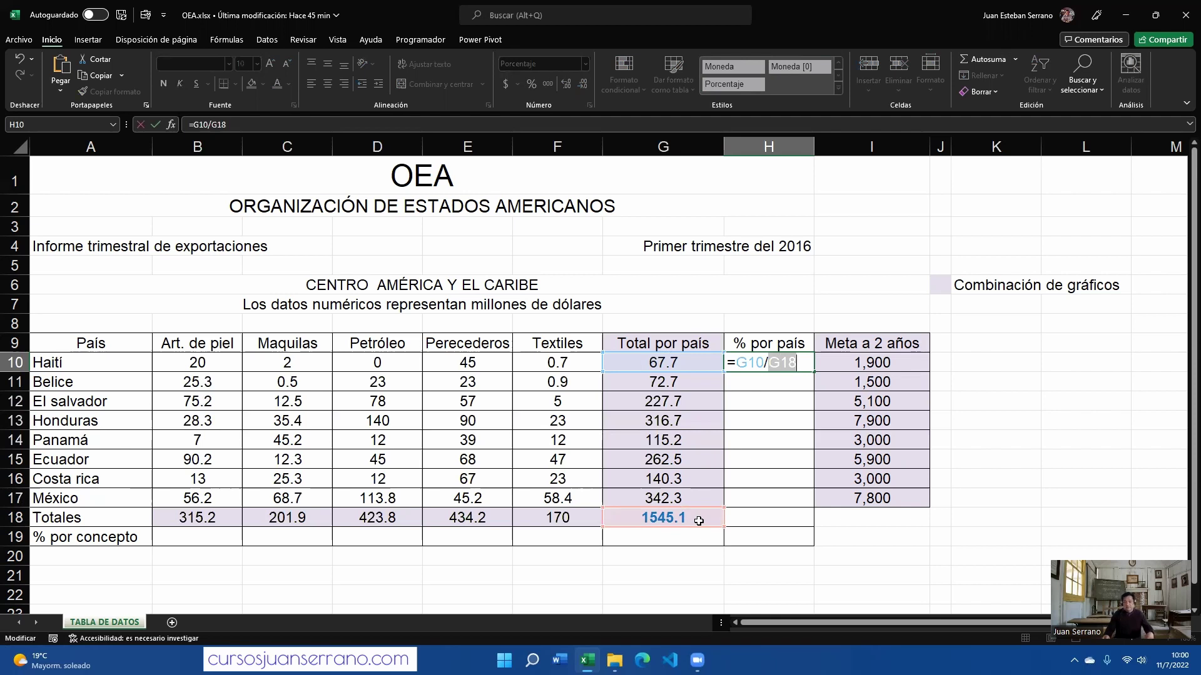
pyautogui.press('F4')
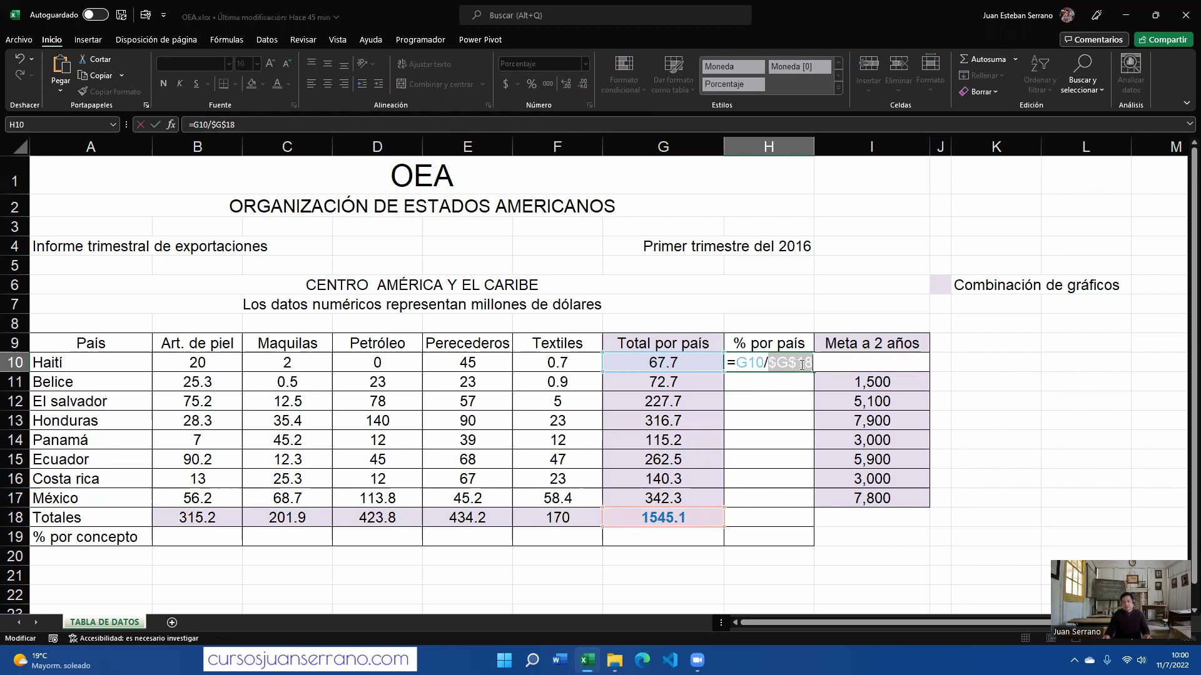
pyautogui.press('Return')
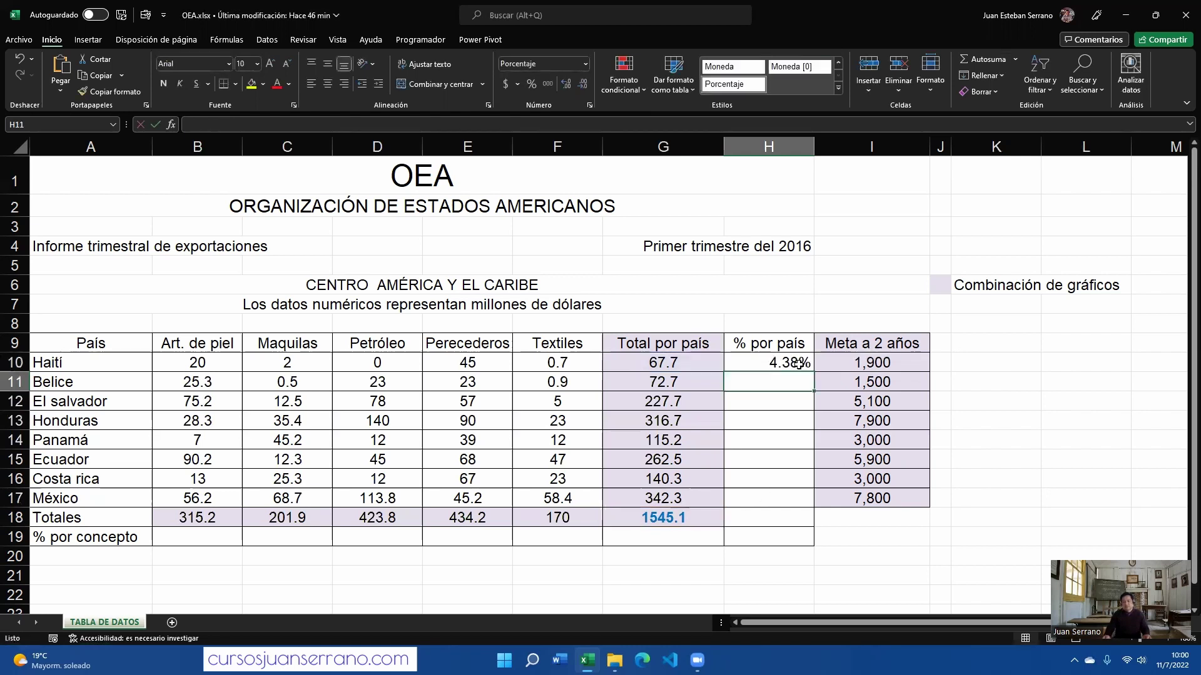
pyautogui.click(802, 366)
pyautogui.moveTo(813, 372); pyautogui.dragTo(792, 519)
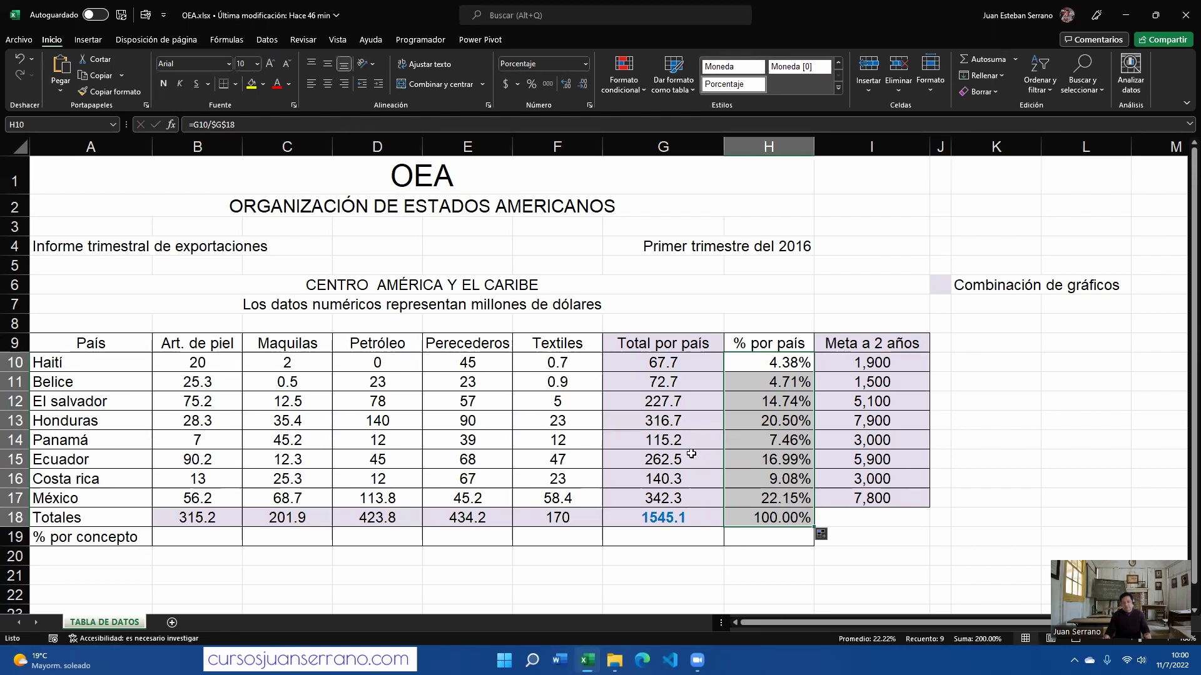
# Calculate the % por concepto row by entering =B18/$G$18 in B19 and filling it across to G19
pyautogui.click(206, 537)
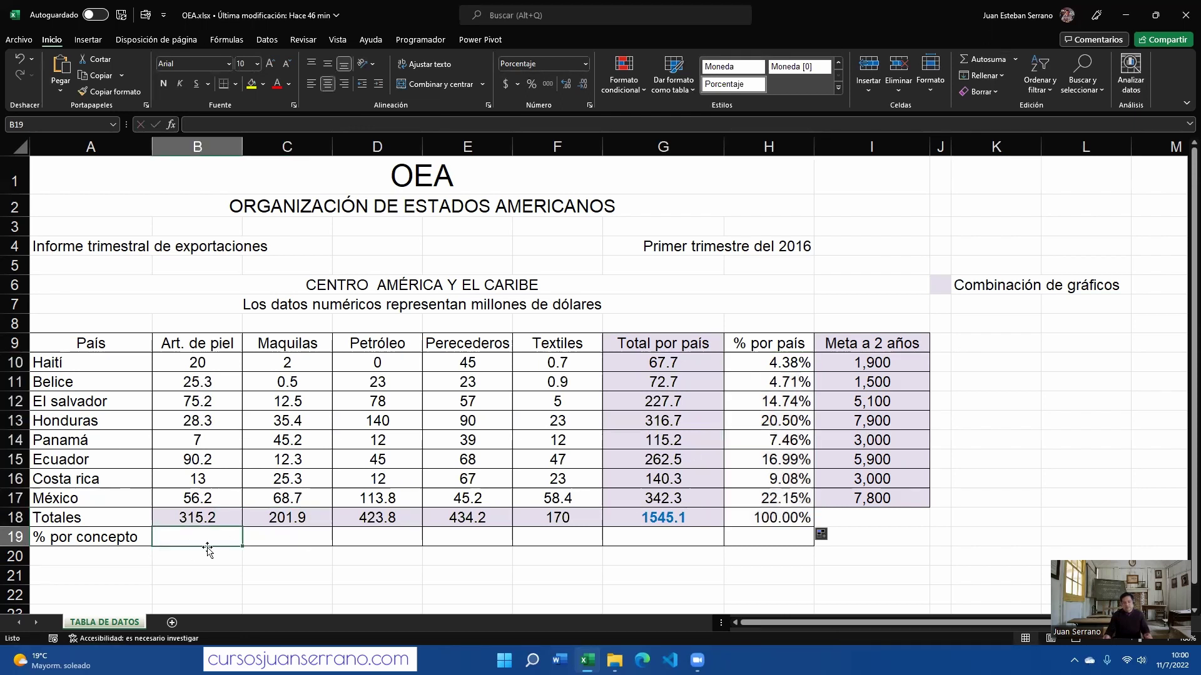
pyautogui.write('=')
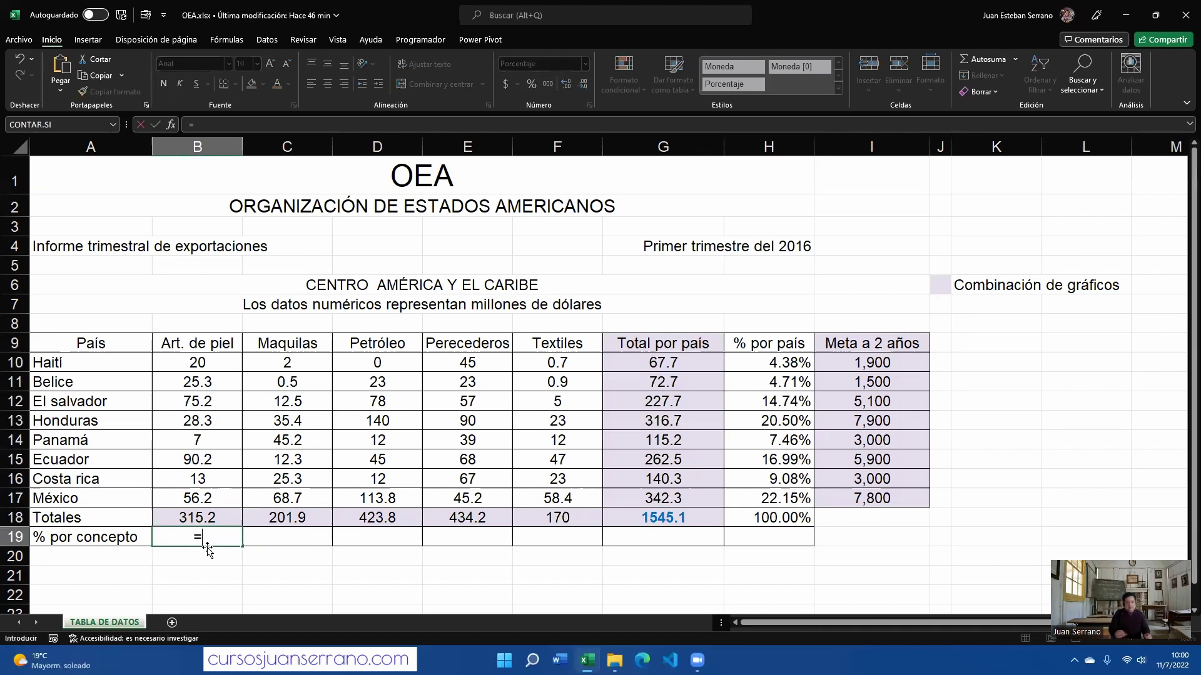
pyautogui.click(221, 518)
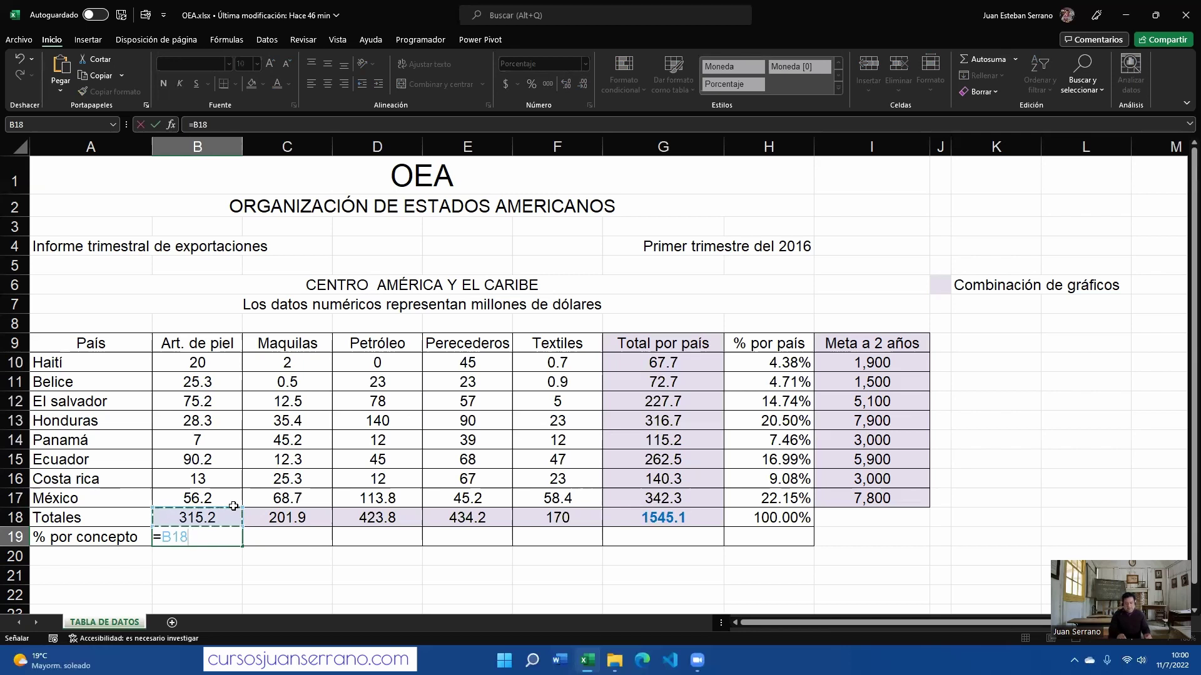
pyautogui.write('/')
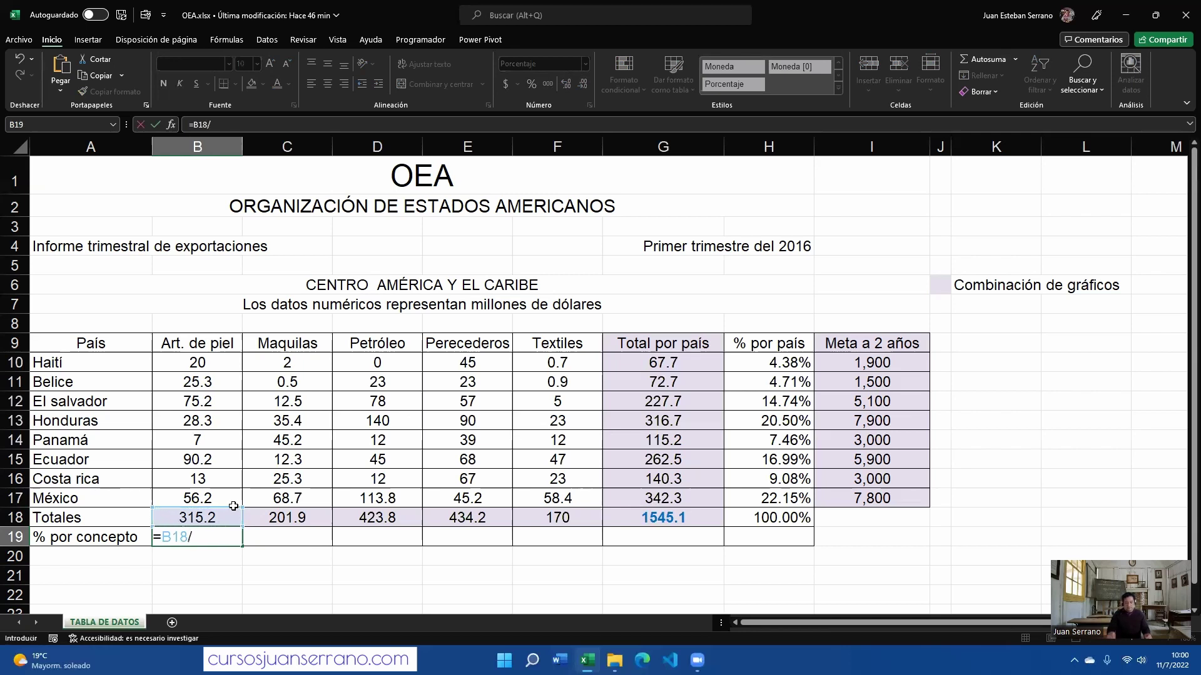
pyautogui.click(684, 516)
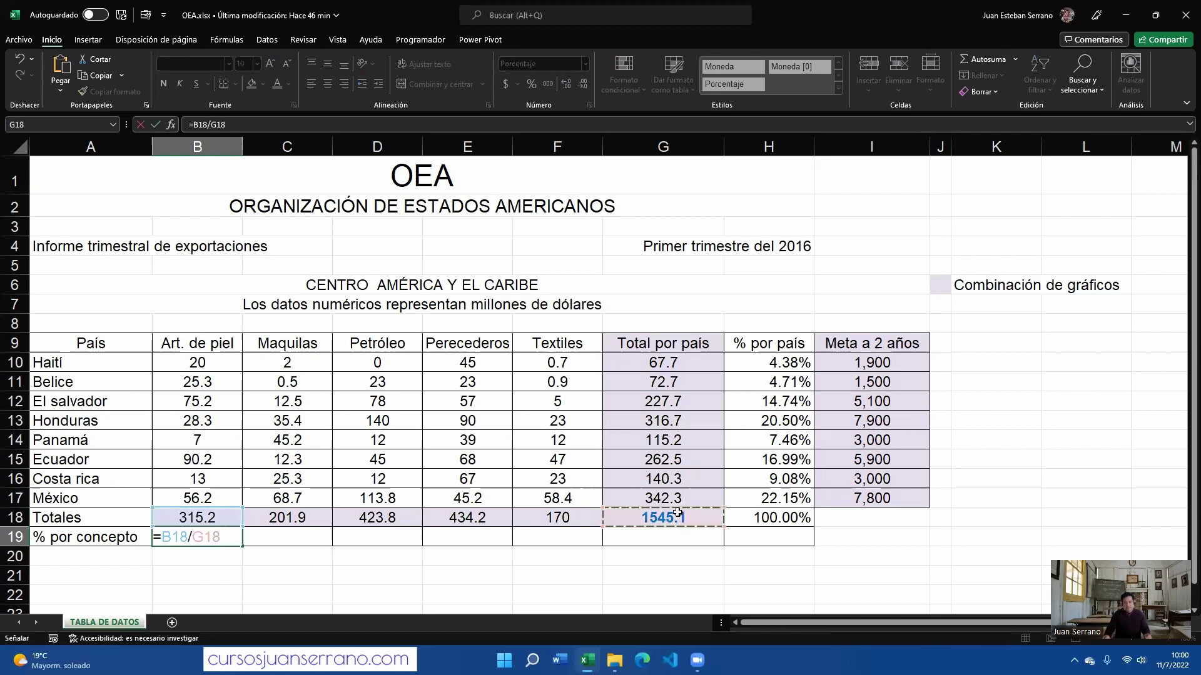
pyautogui.doubleClick(220, 537)
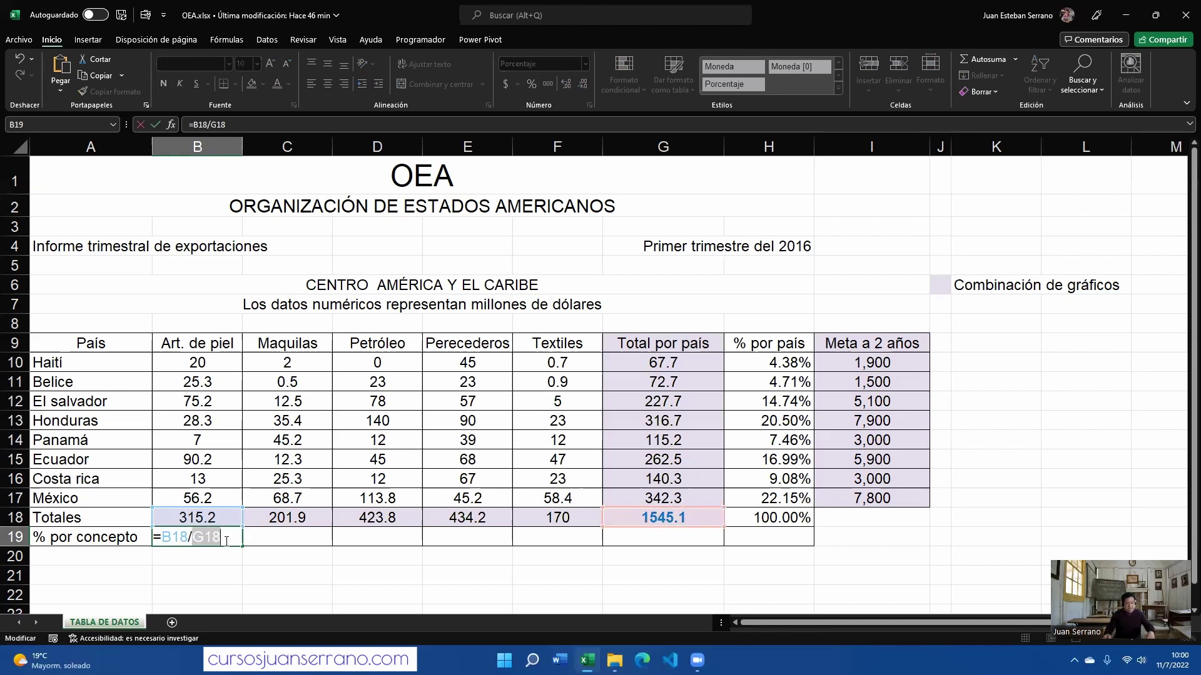
pyautogui.press('F4')
pyautogui.hotkey('ctrl', 'Return')
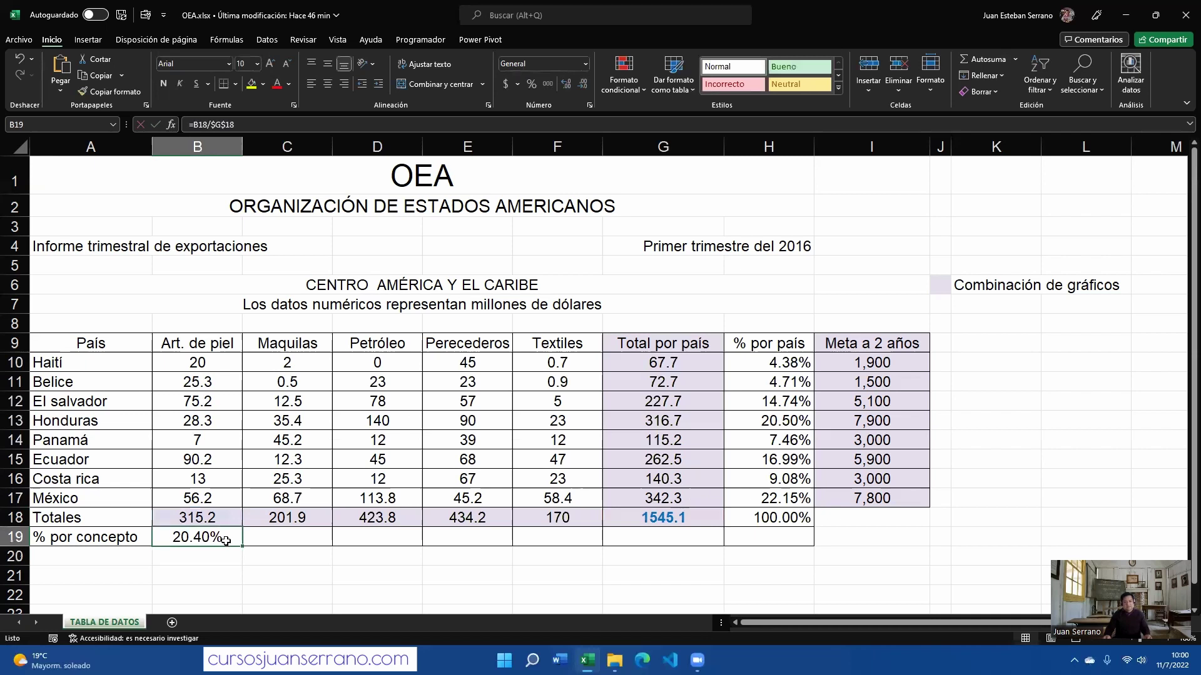
pyautogui.moveTo(242, 547); pyautogui.dragTo(718, 401)
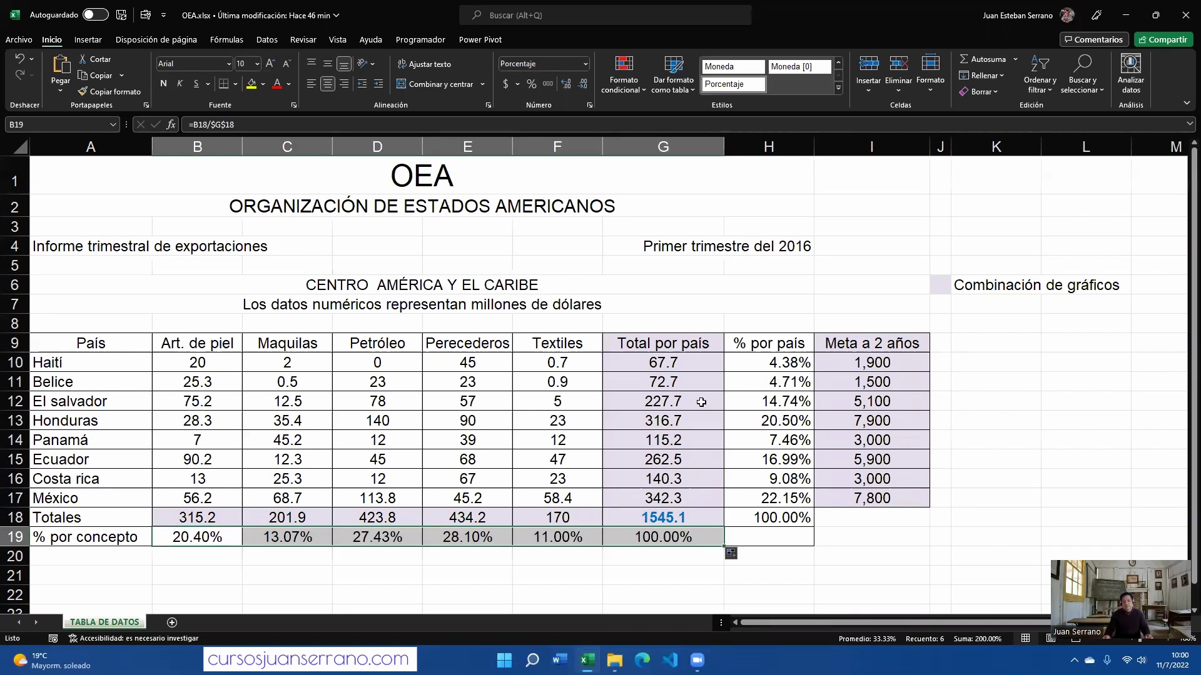
# Review the completed table, including the country percentages and the Total por país values in G10:G17
pyautogui.click(1035, 281)
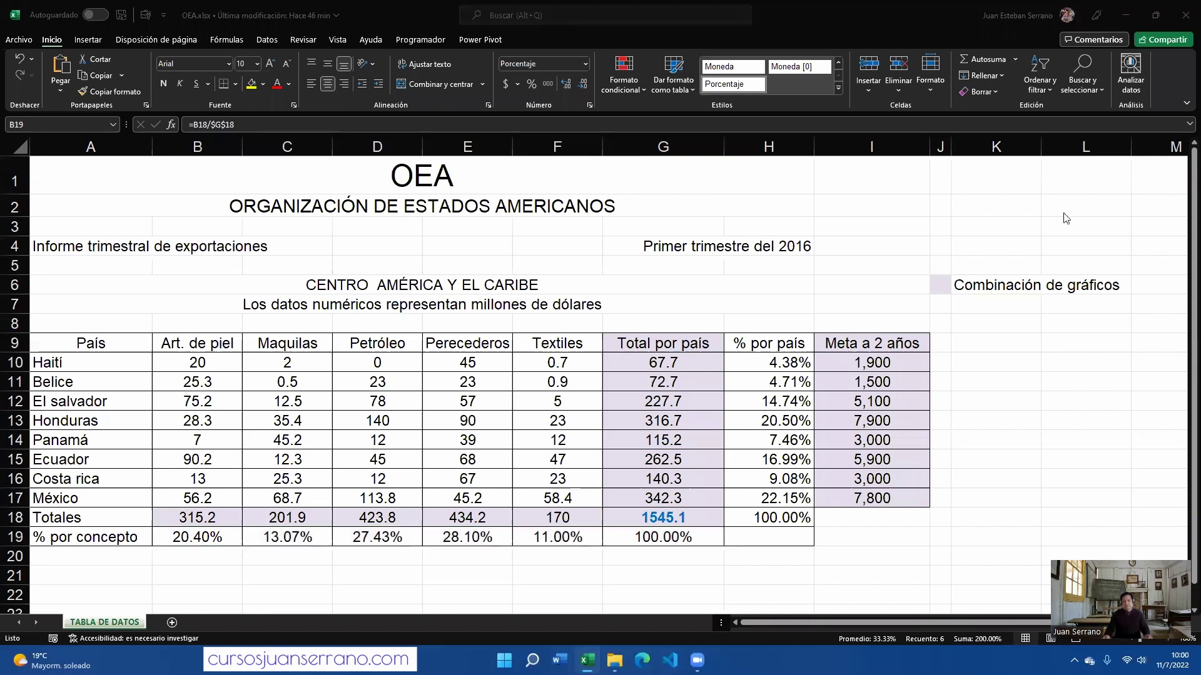
pyautogui.click(770, 527)
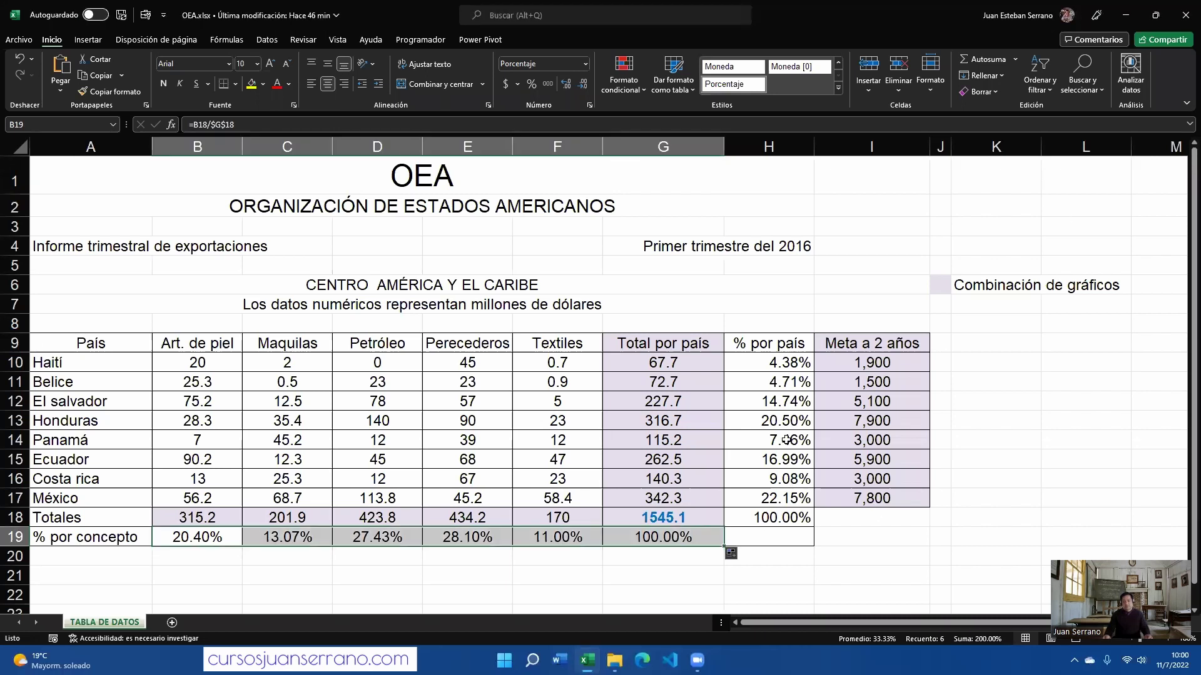
pyautogui.click(785, 439)
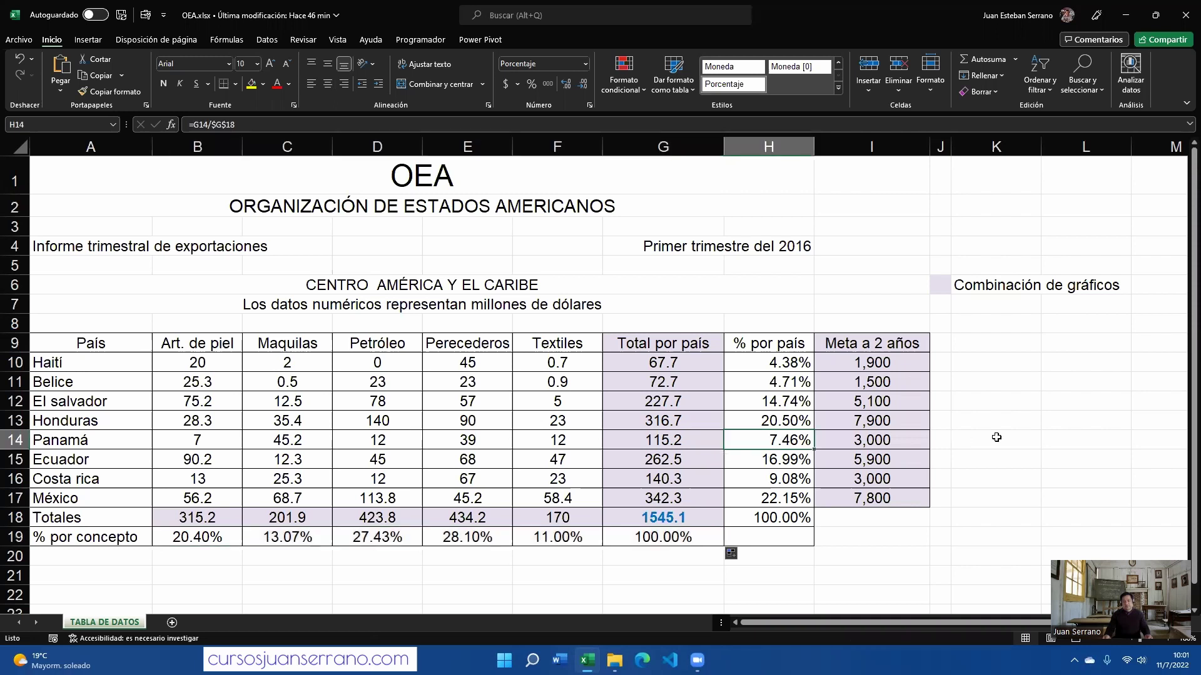
pyautogui.scroll(-1, 504, 462)
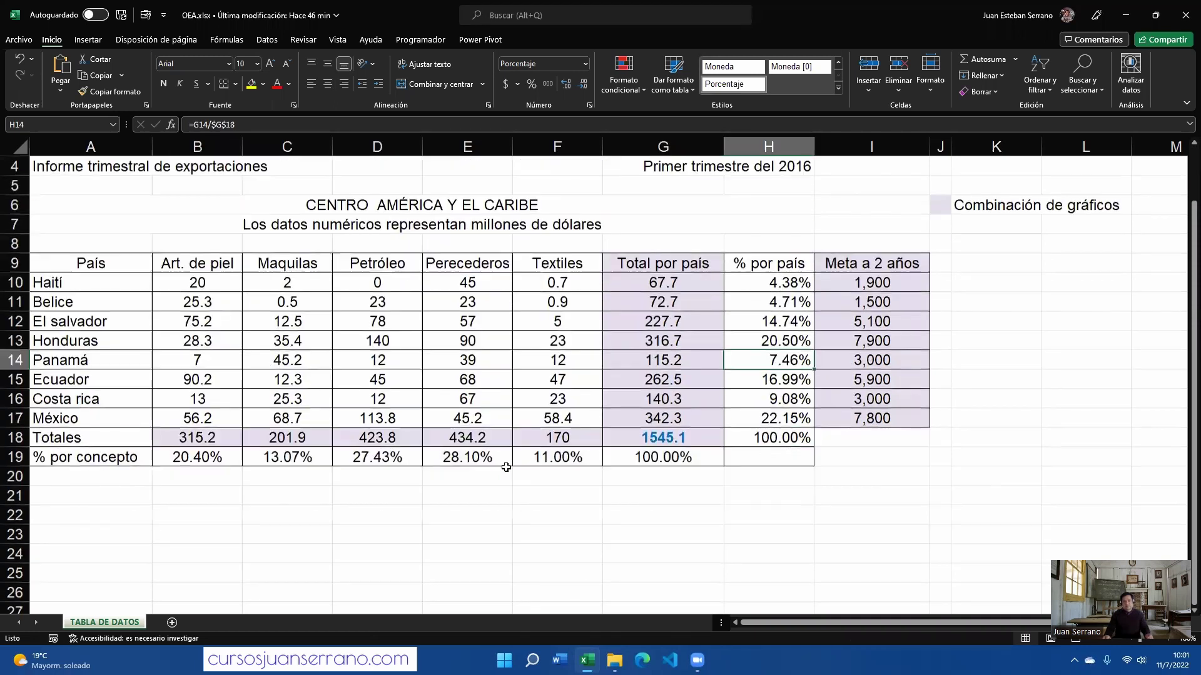
pyautogui.scroll(1, 460, 441)
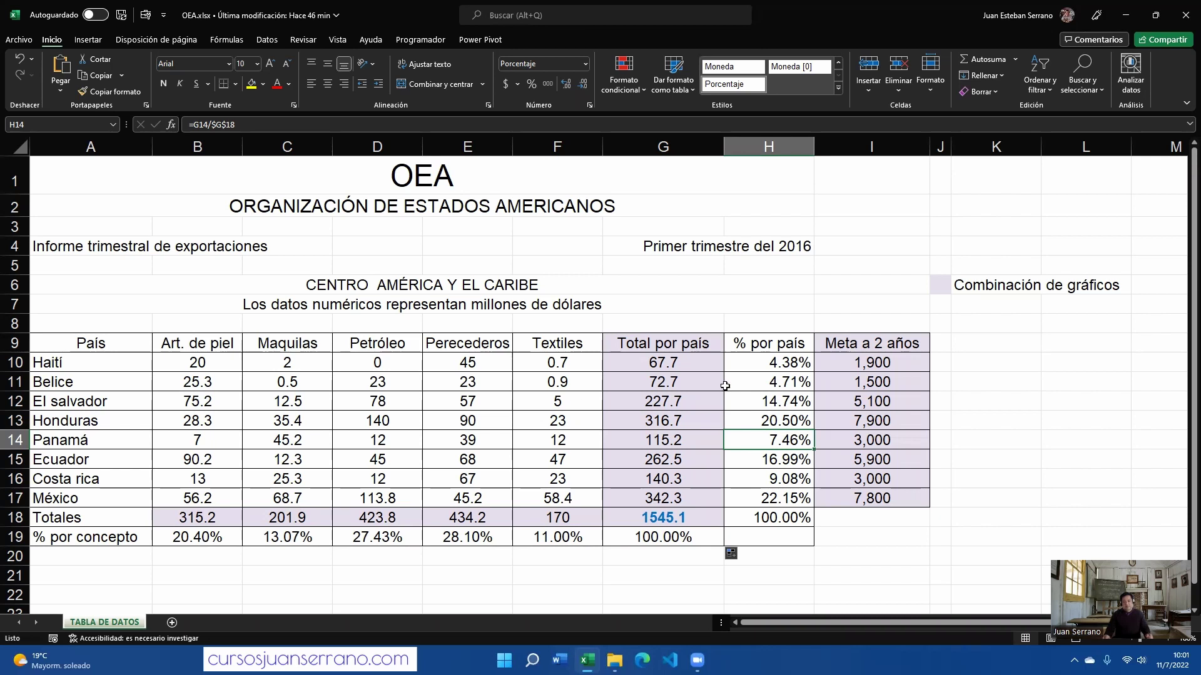
pyautogui.moveTo(710, 361); pyautogui.dragTo(702, 498)
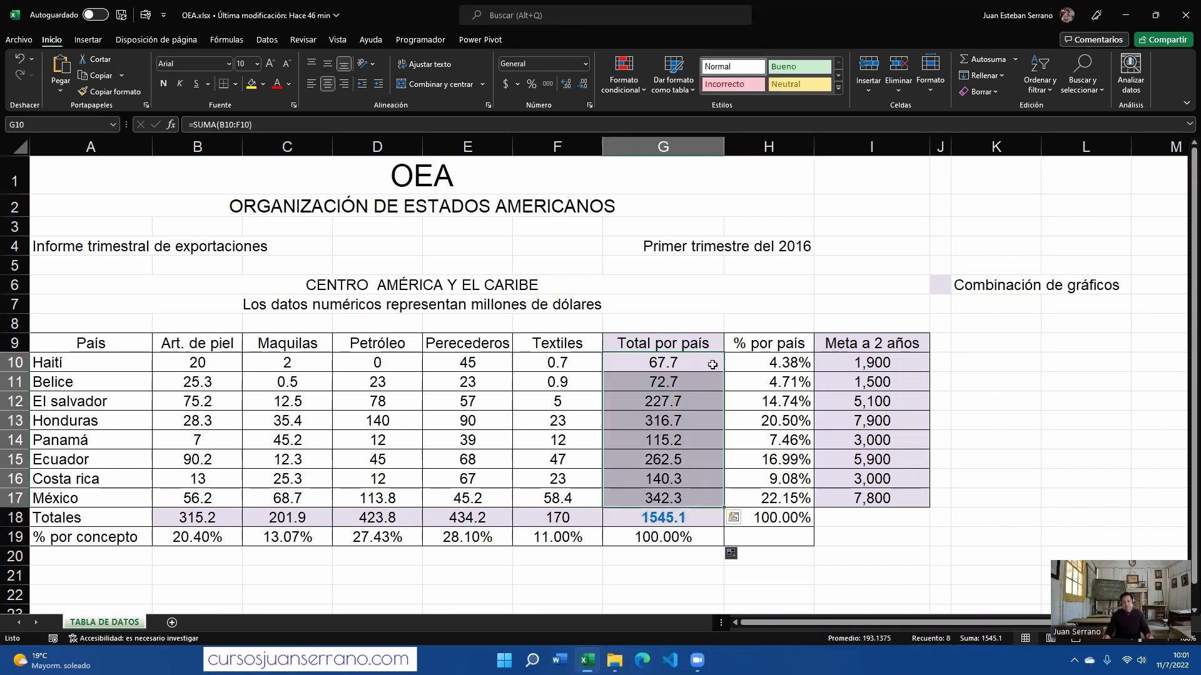
pyautogui.click(392, 360)
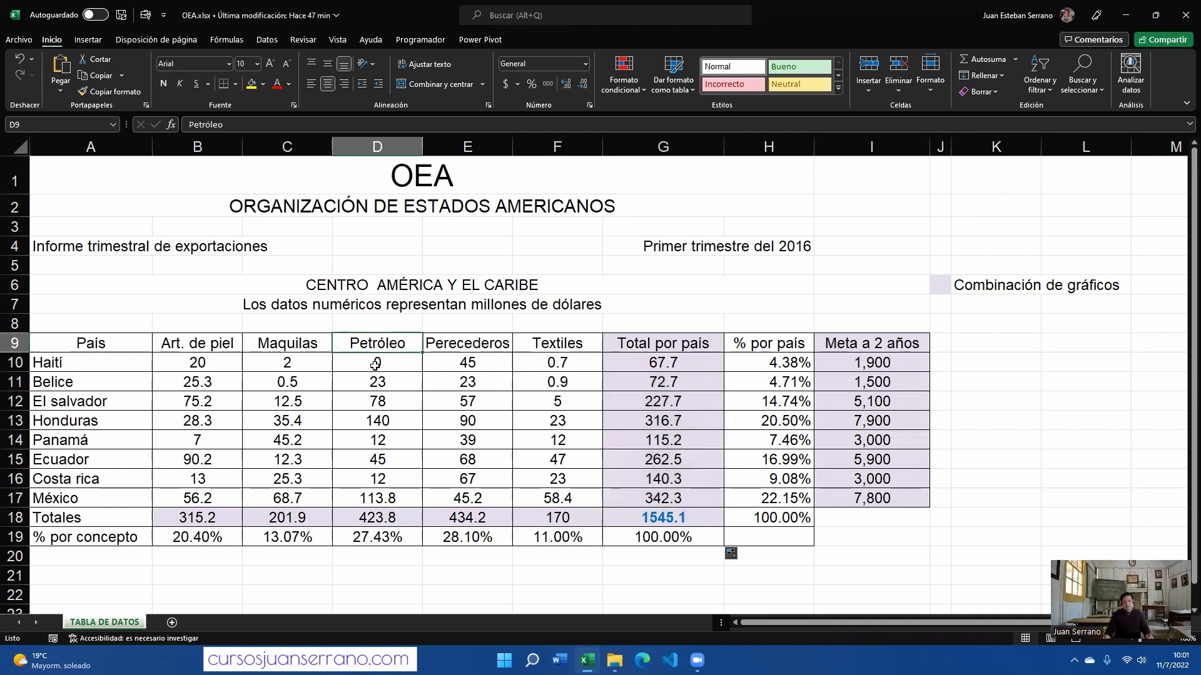
# Look through the available chart types, including statistical, column, bar, hierarchy, pie and doughnut charts
pyautogui.click(88, 41)
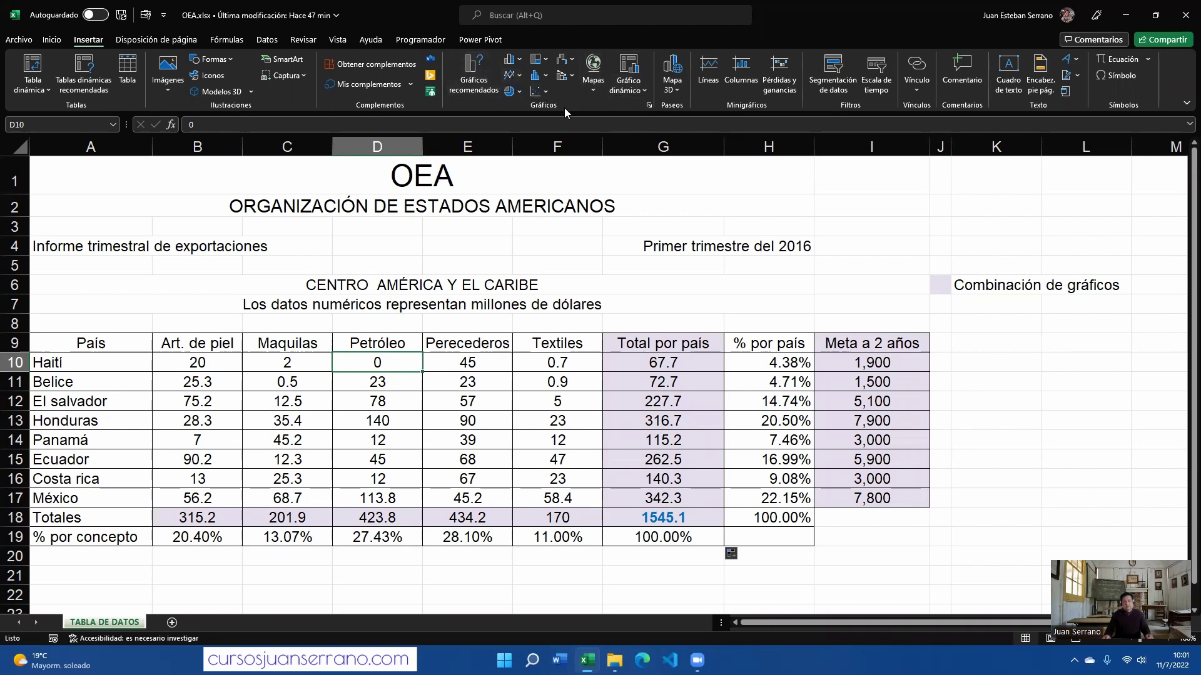
pyautogui.click(548, 75)
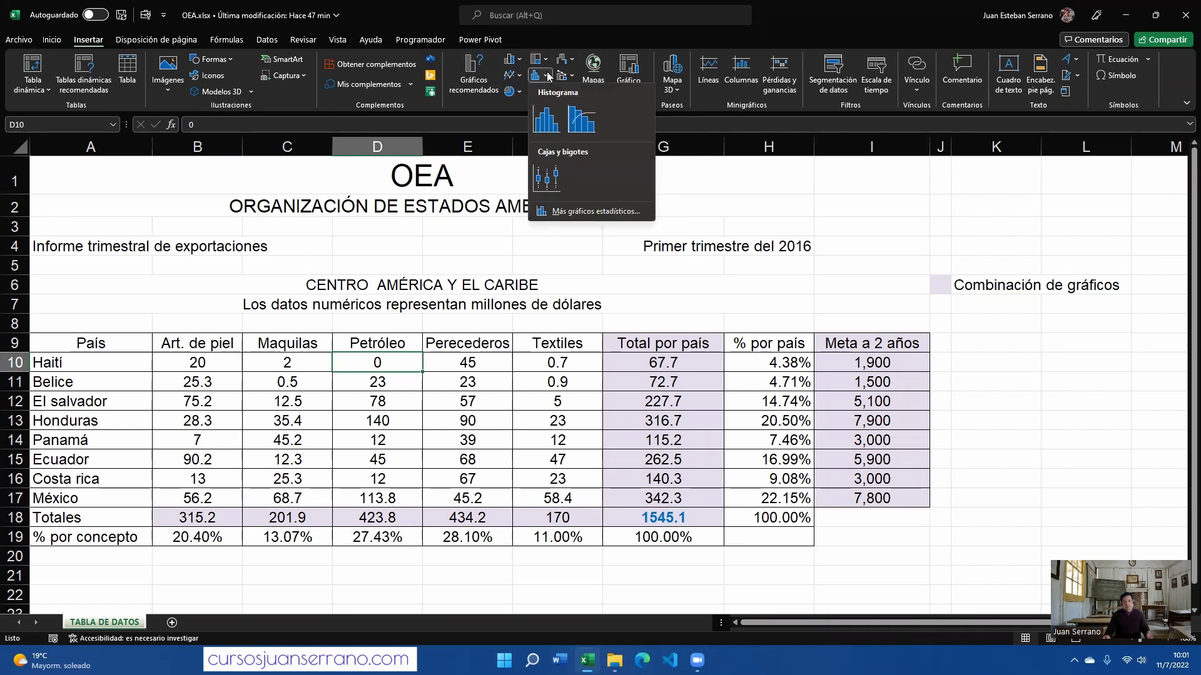
pyautogui.click(534, 62)
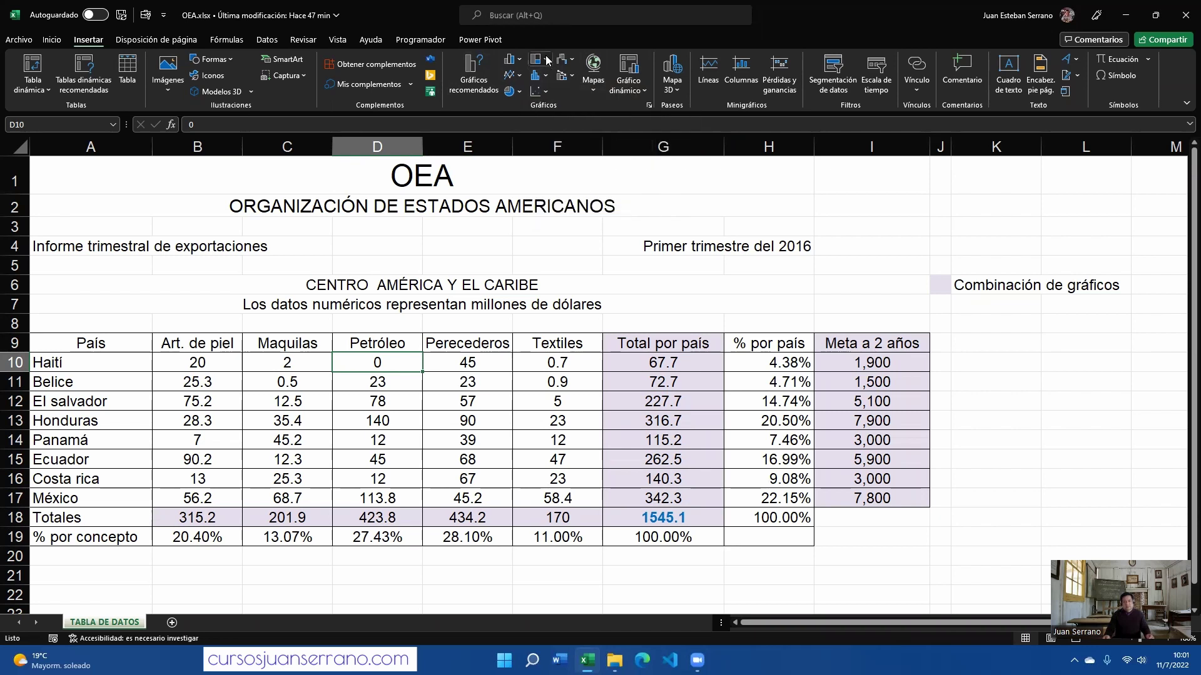
pyautogui.click(521, 60)
pyautogui.click(521, 60)
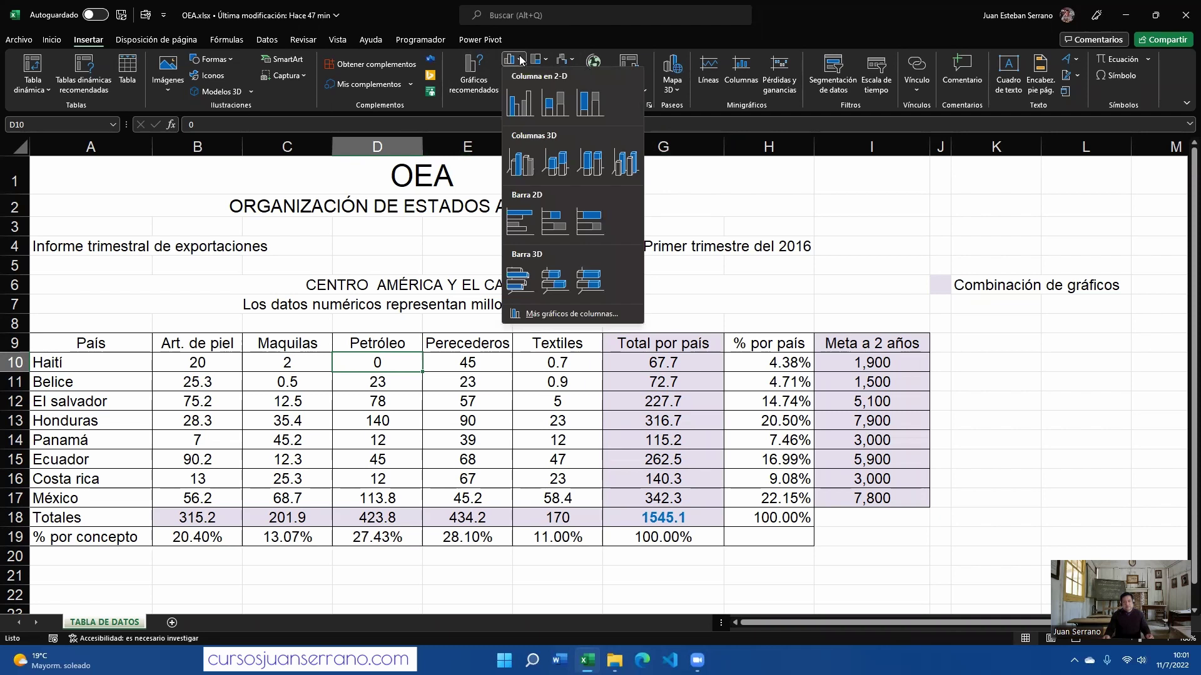
pyautogui.click(549, 61)
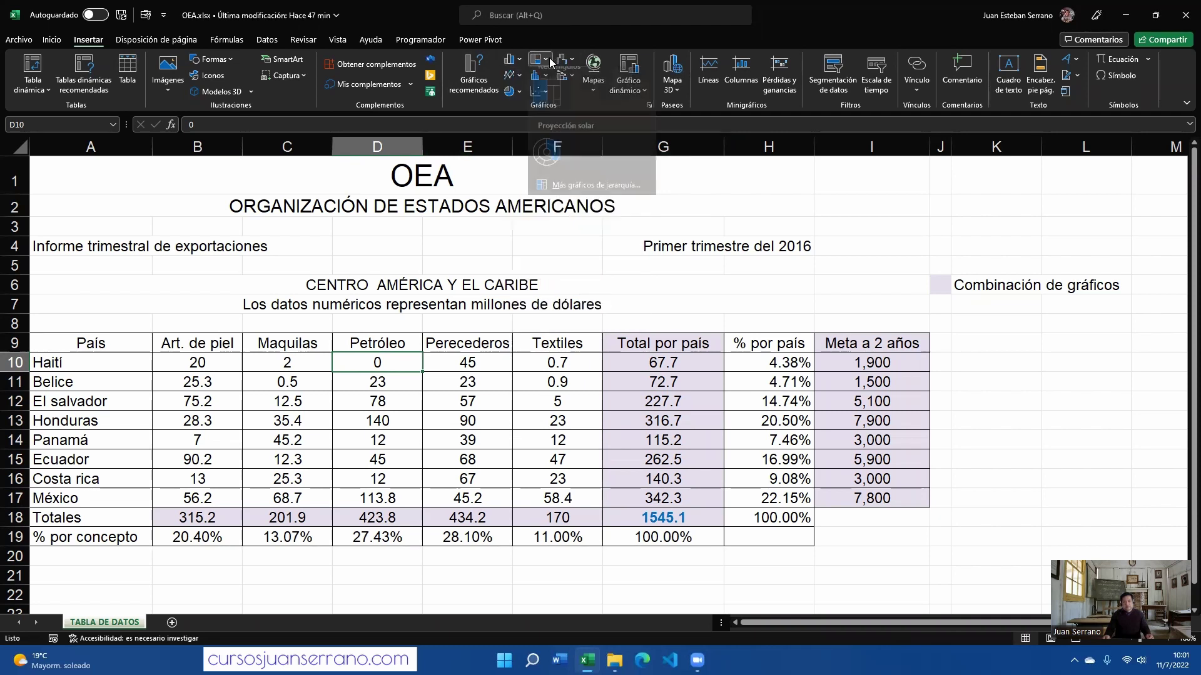
pyautogui.click(549, 60)
pyautogui.click(521, 91)
pyautogui.click(521, 91)
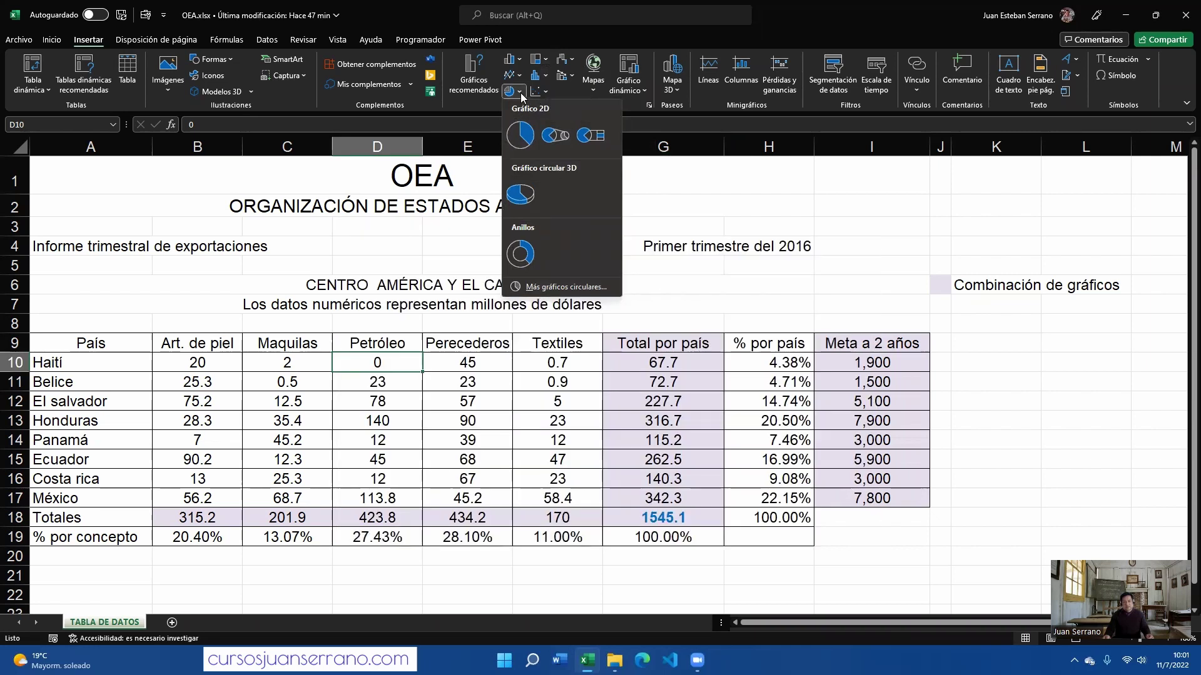
pyautogui.click(521, 93)
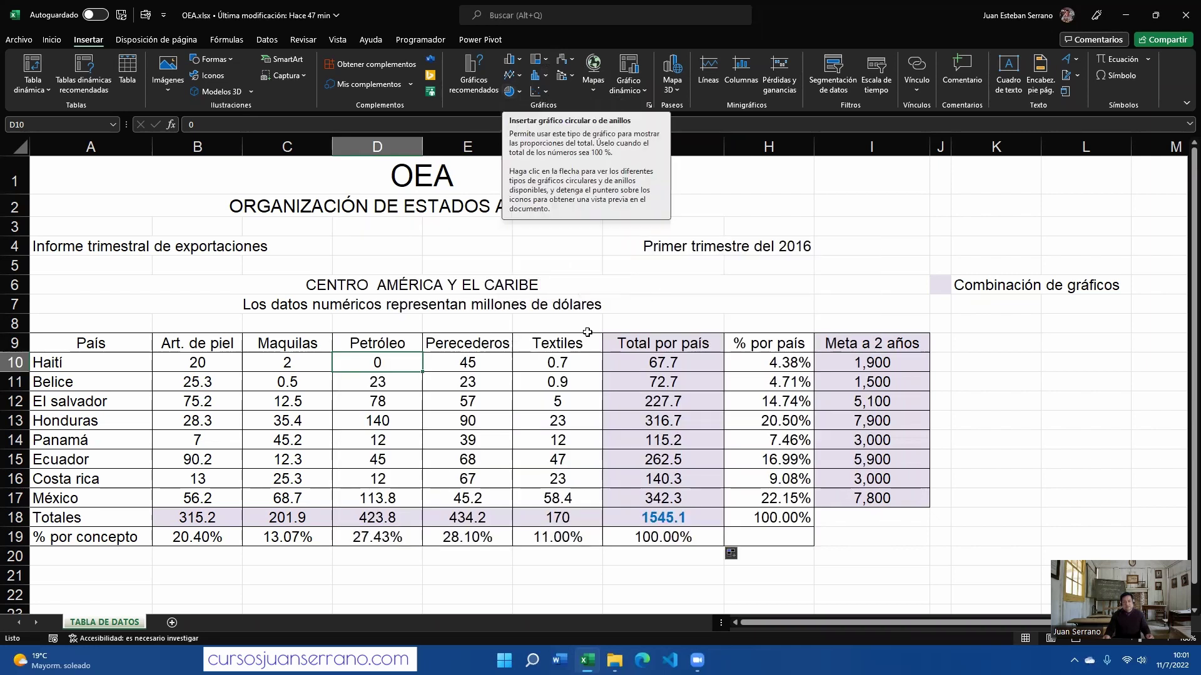
pyautogui.click(675, 378)
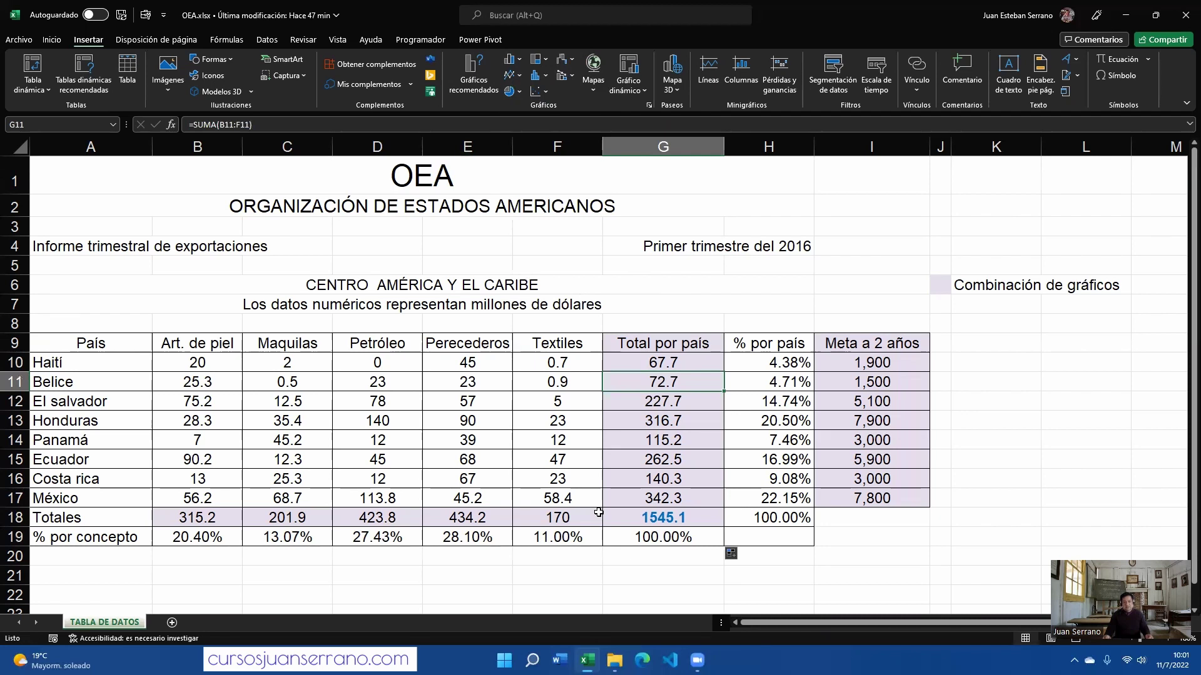
pyautogui.hotkey('alt', 'Tab')
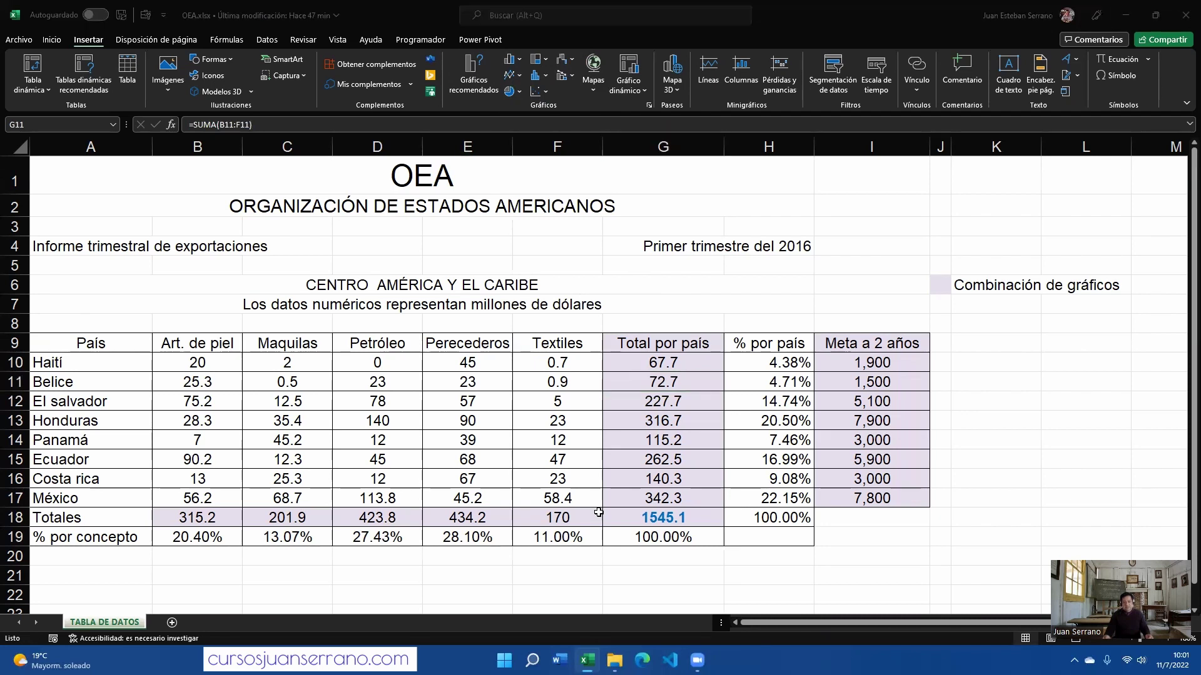
pyautogui.click(357, 423)
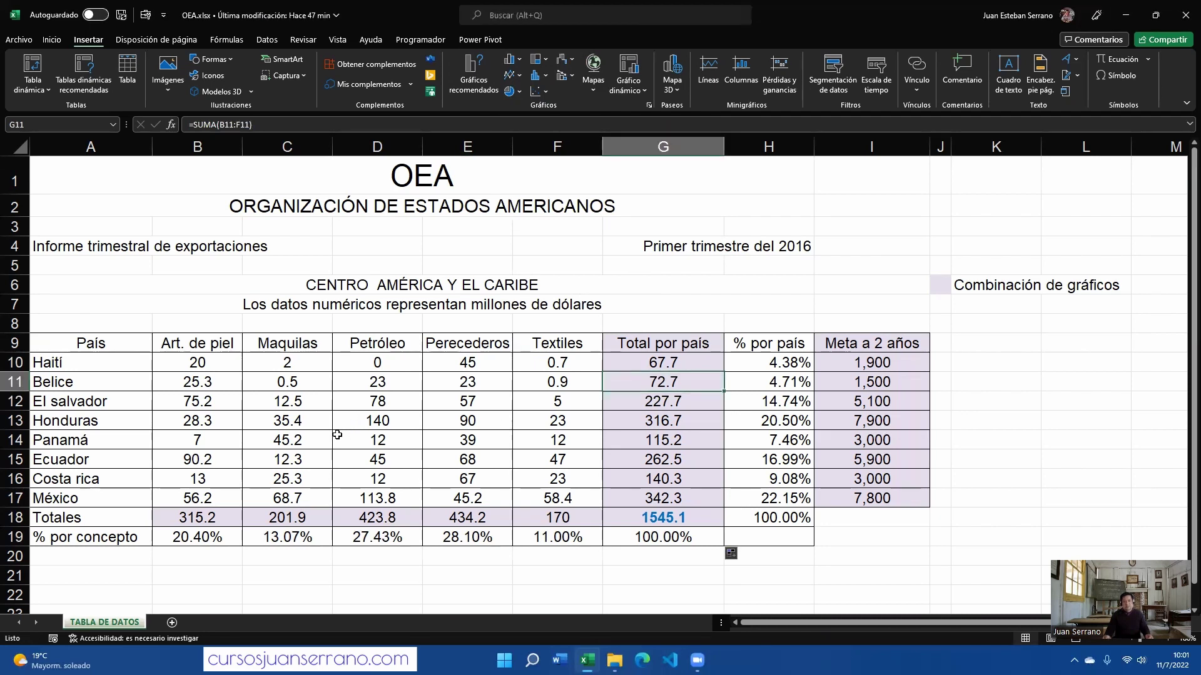
pyautogui.scroll(-1, 337, 435)
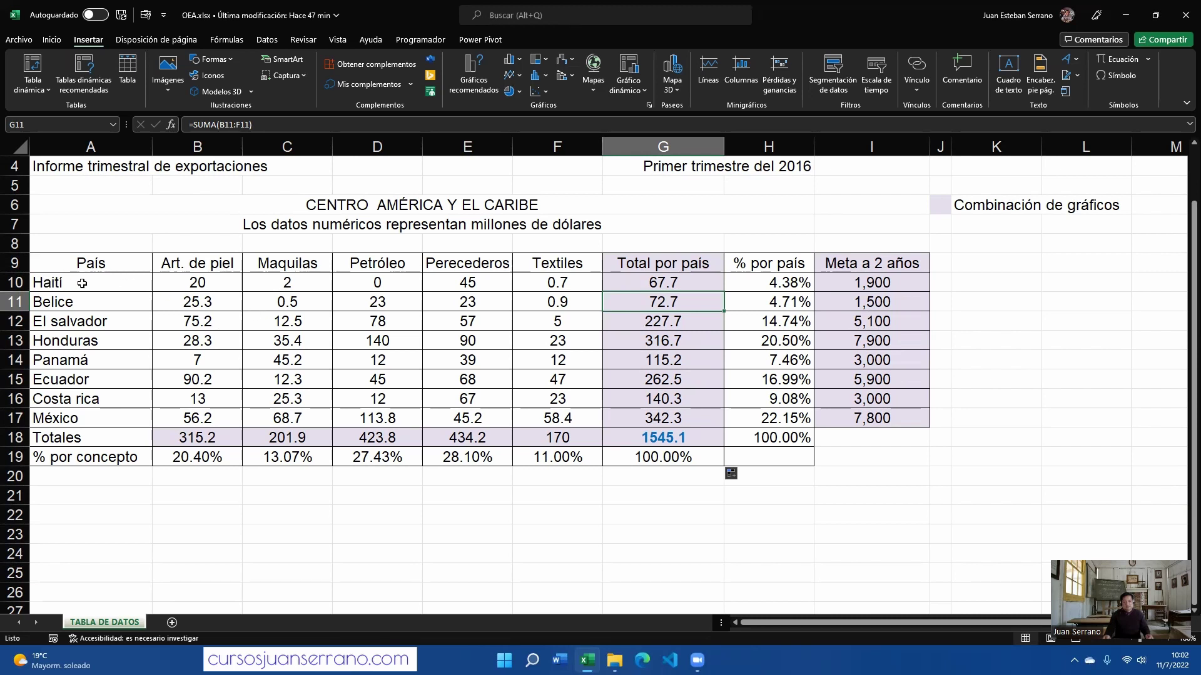
# Select the country names A10:A17 together with the Total por país values G10:G17
pyautogui.moveTo(81, 282); pyautogui.dragTo(81, 418)
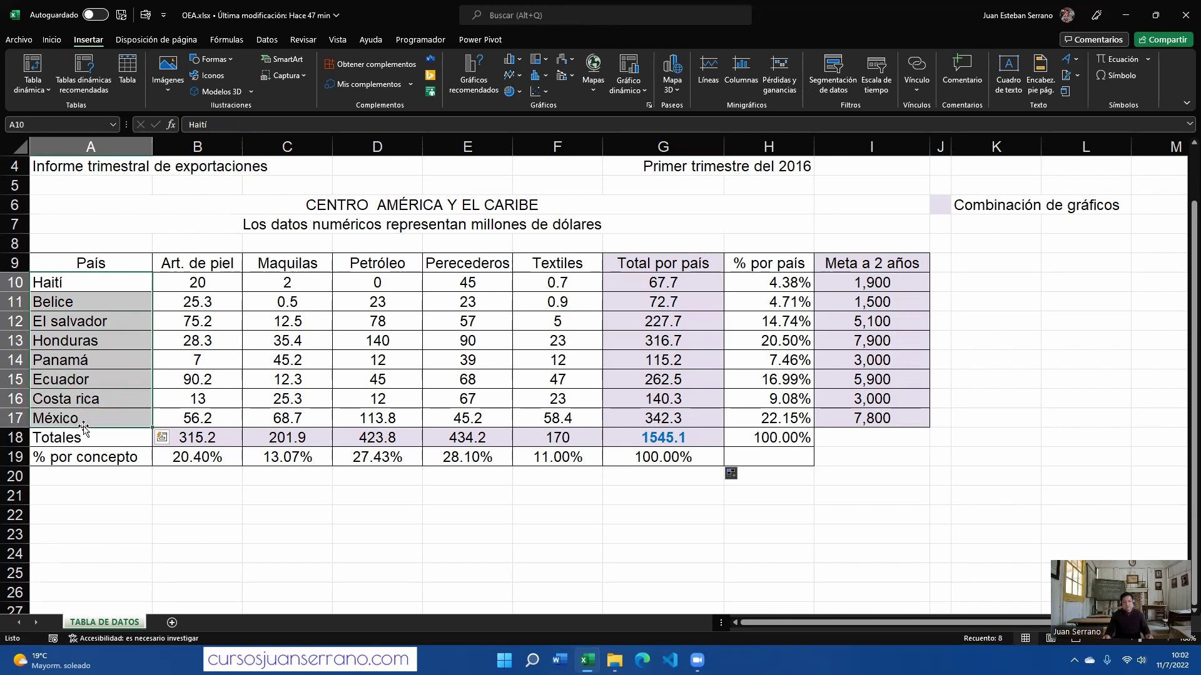
pyautogui.scroll(1, 312, 369)
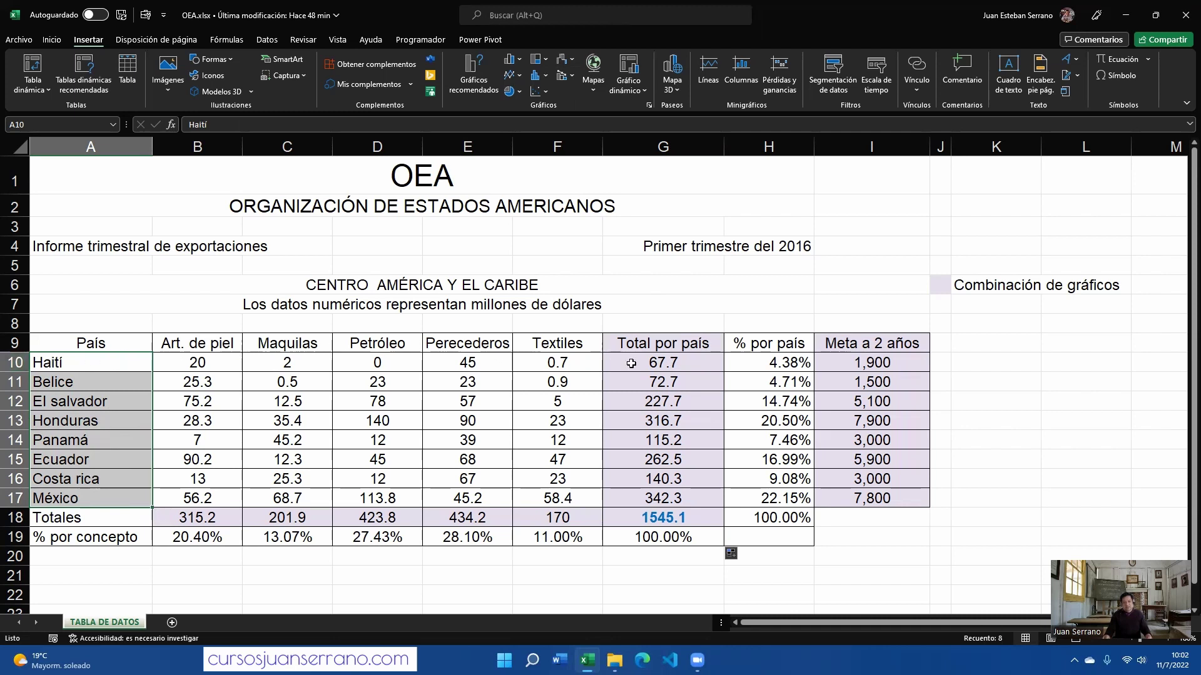
pyautogui.moveTo(631, 363); pyautogui.dragTo(631, 497)
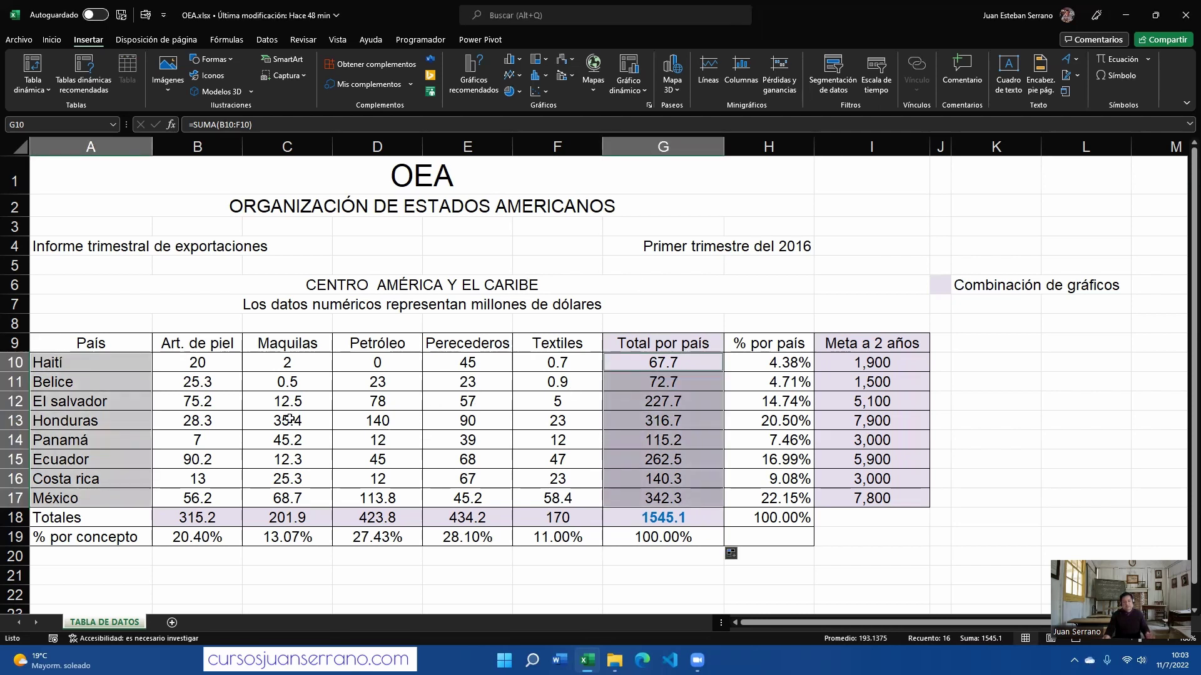
pyautogui.click(198, 434)
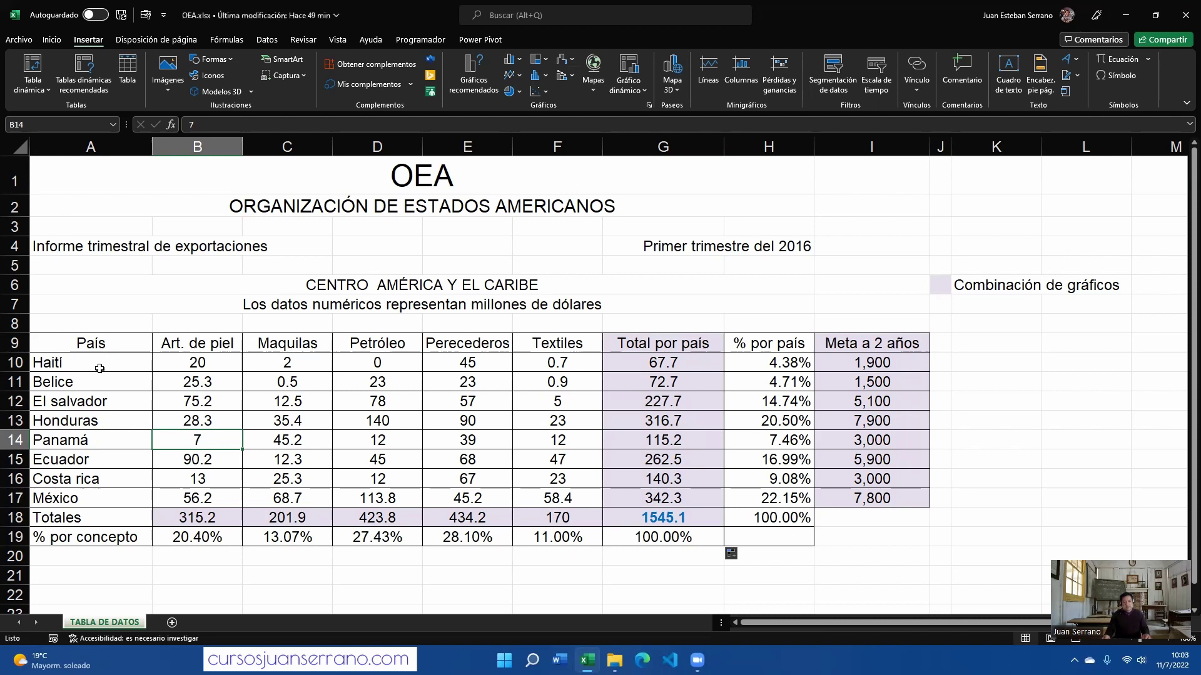
# Try previewing a 3D clustered column chart from countries A10:A17 with the totals selected in two parts, G10 and G11:G17
pyautogui.click(120, 364)
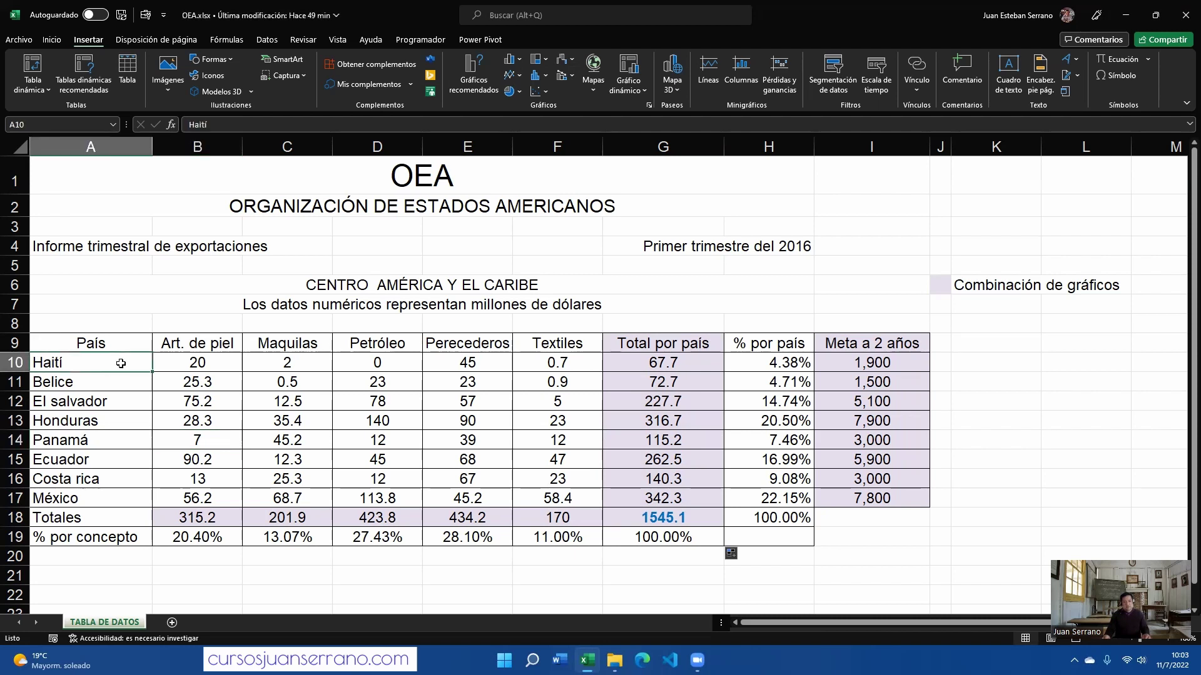
pyautogui.moveTo(84, 366); pyautogui.dragTo(77, 498)
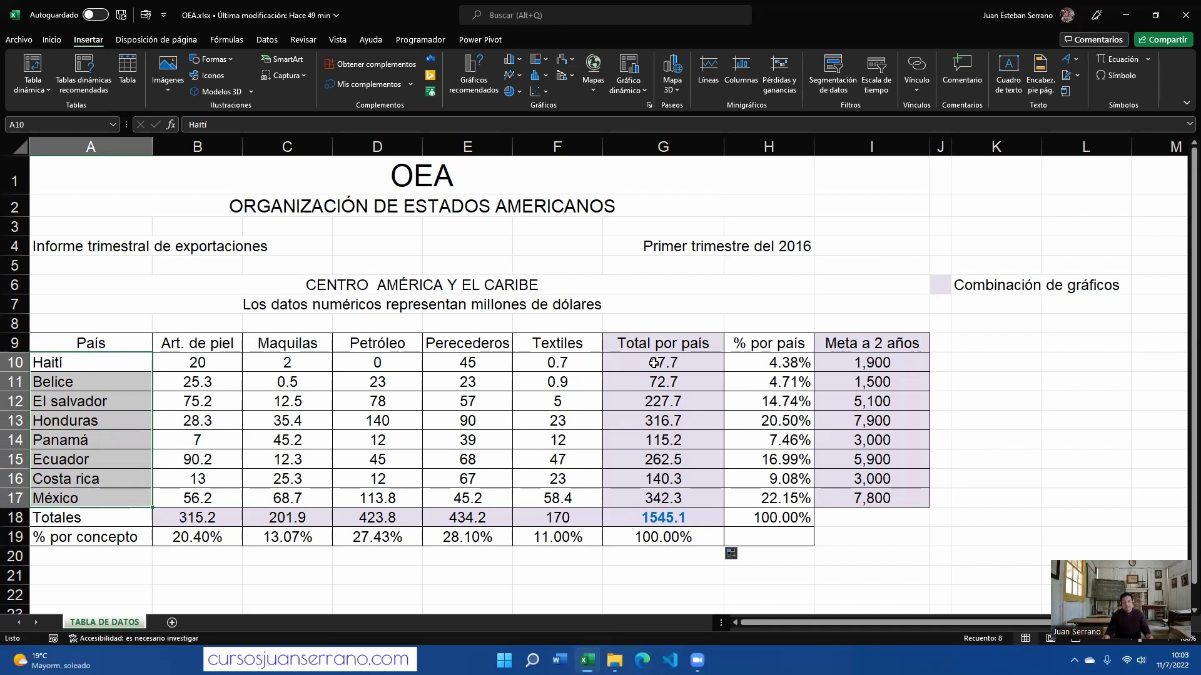
pyautogui.click(654, 363)
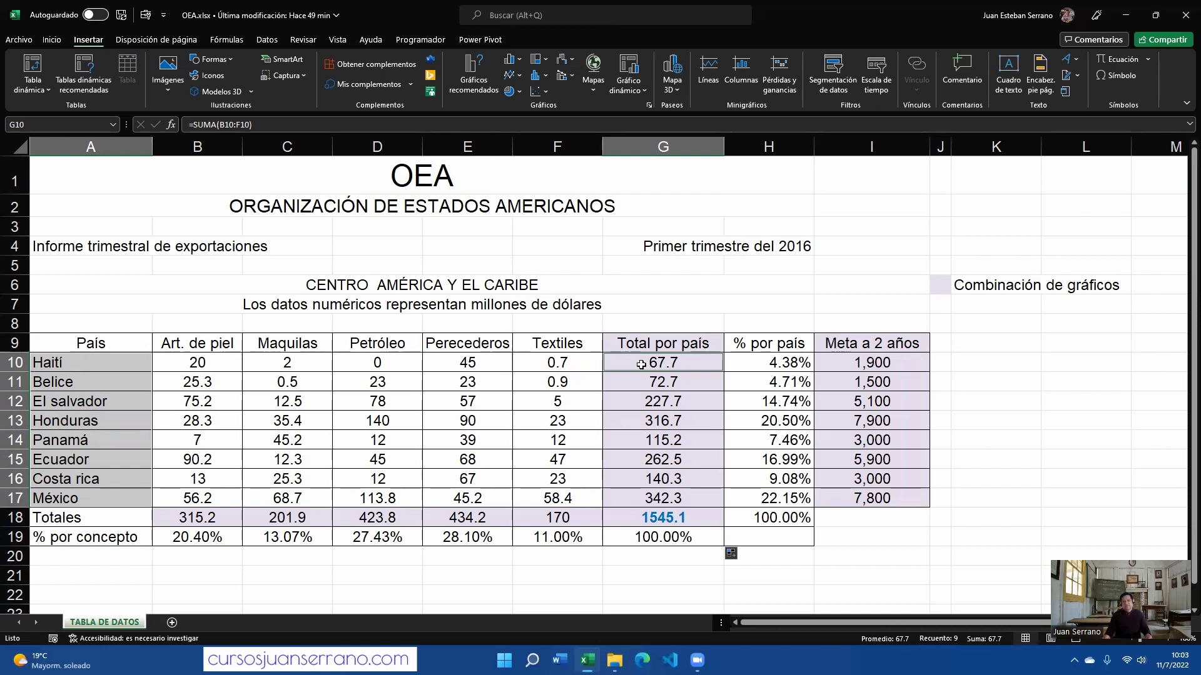
pyautogui.moveTo(636, 367); pyautogui.dragTo(632, 496)
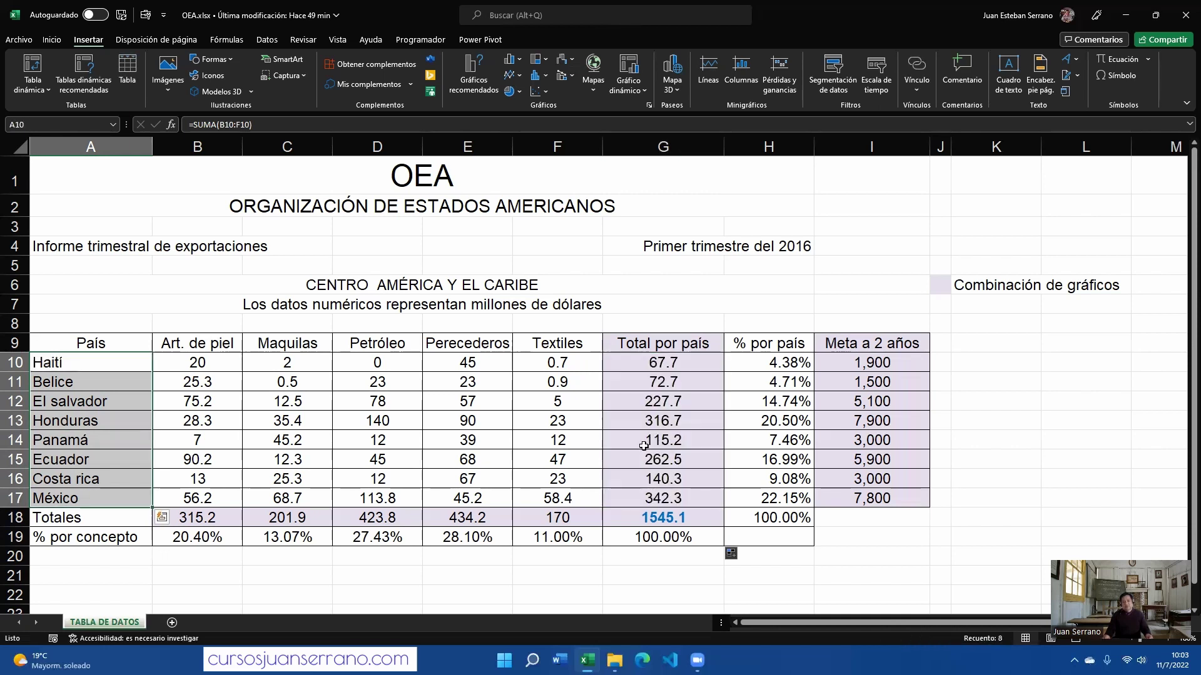
pyautogui.keyDown('ctrl'); pyautogui.click(630, 362); pyautogui.keyUp('ctrl')
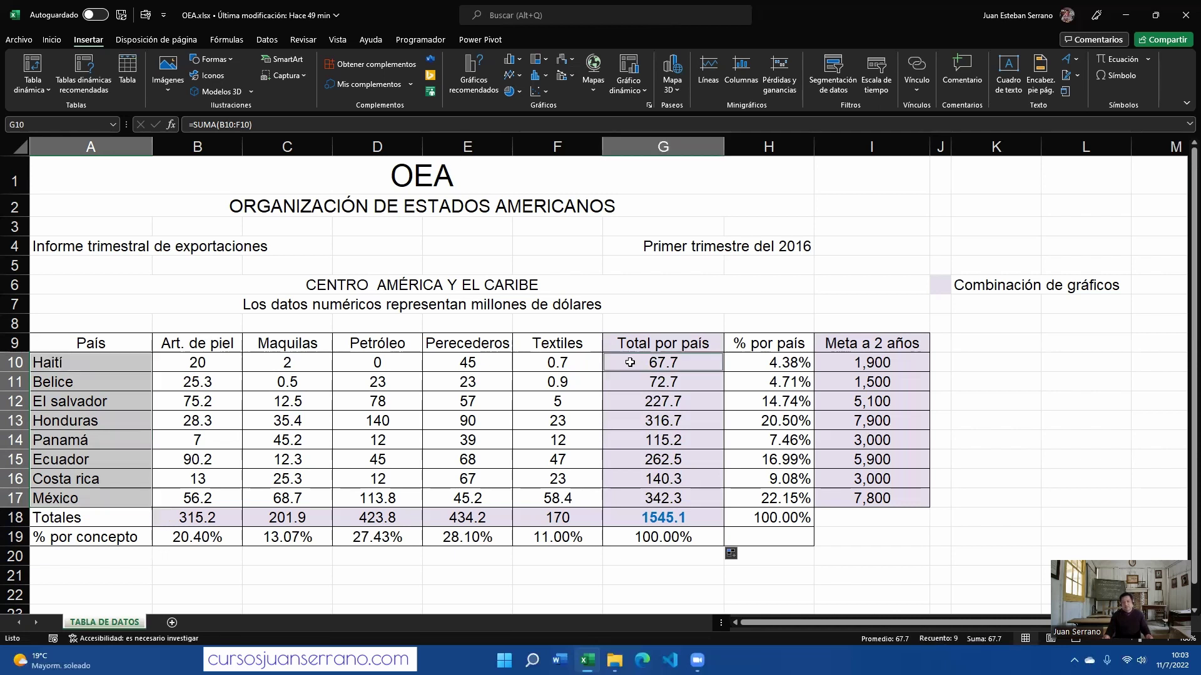
pyautogui.moveTo(640, 382); pyautogui.dragTo(636, 498)
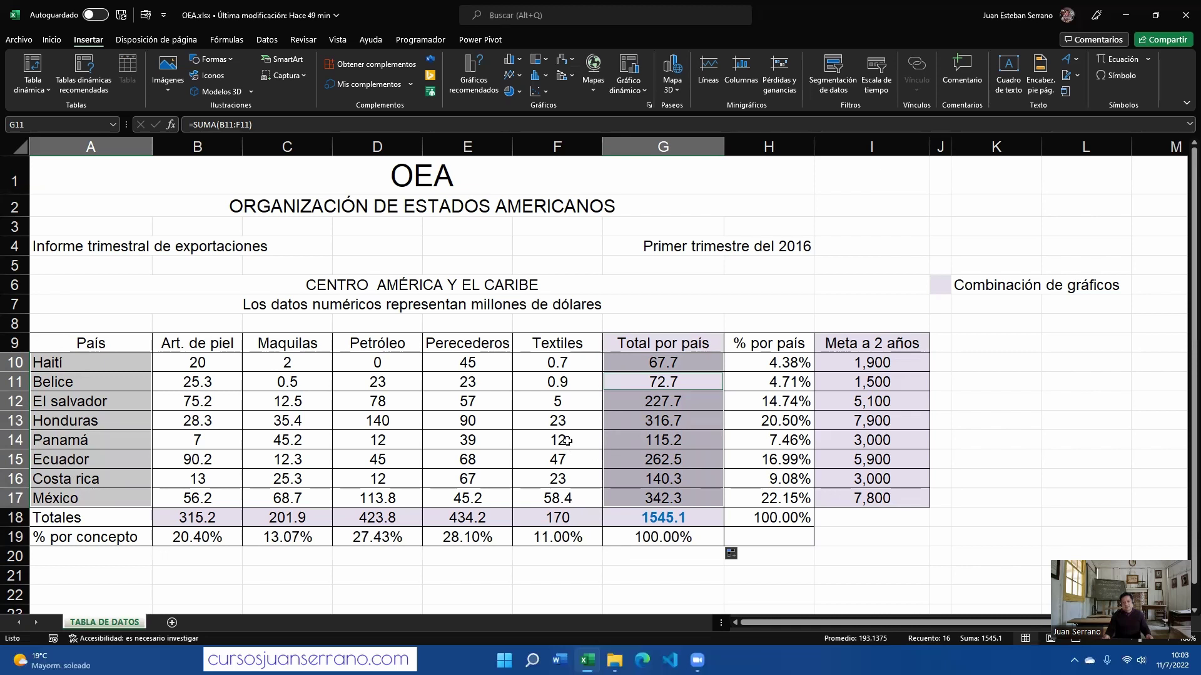
pyautogui.click(510, 64)
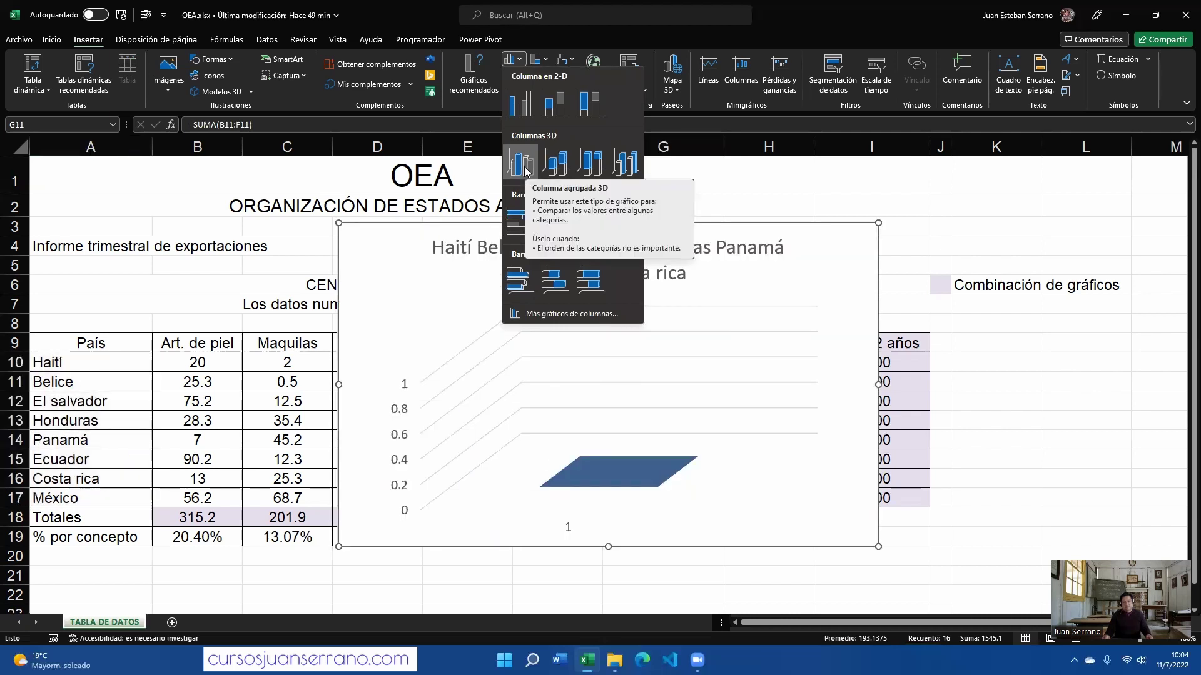
pyautogui.click(269, 419)
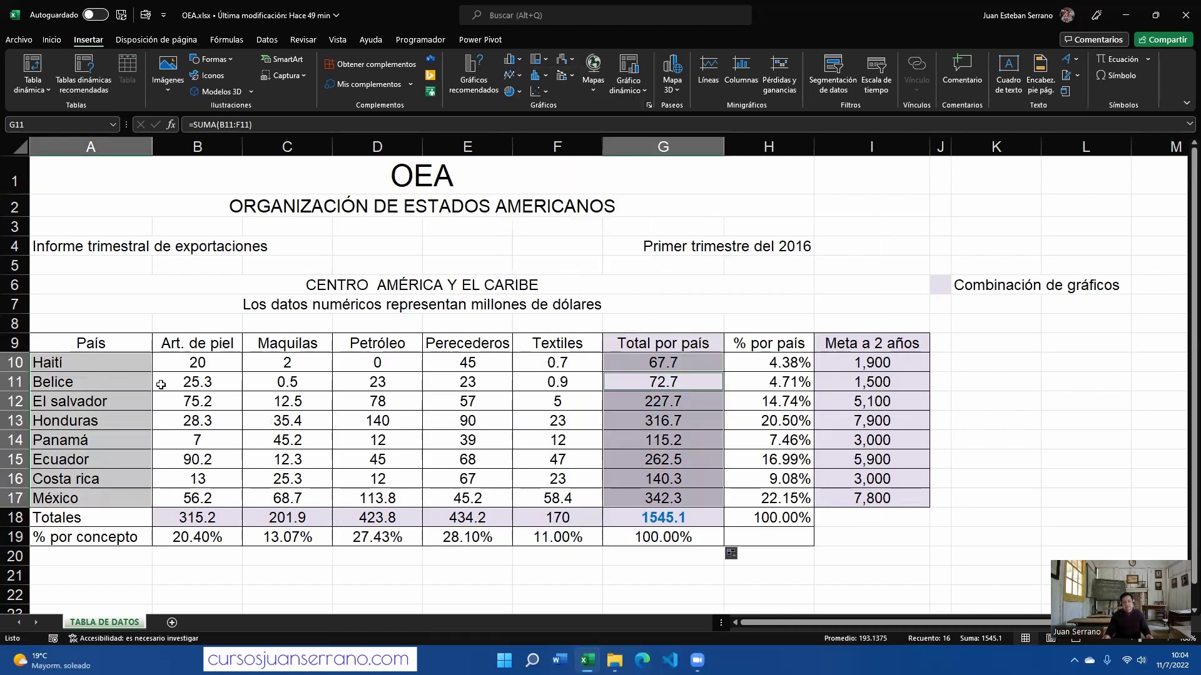
# Insert a 3D clustered column chart of the Total por país values G10:G17 for the countries in A10:A17
pyautogui.moveTo(100, 363); pyautogui.dragTo(104, 496)
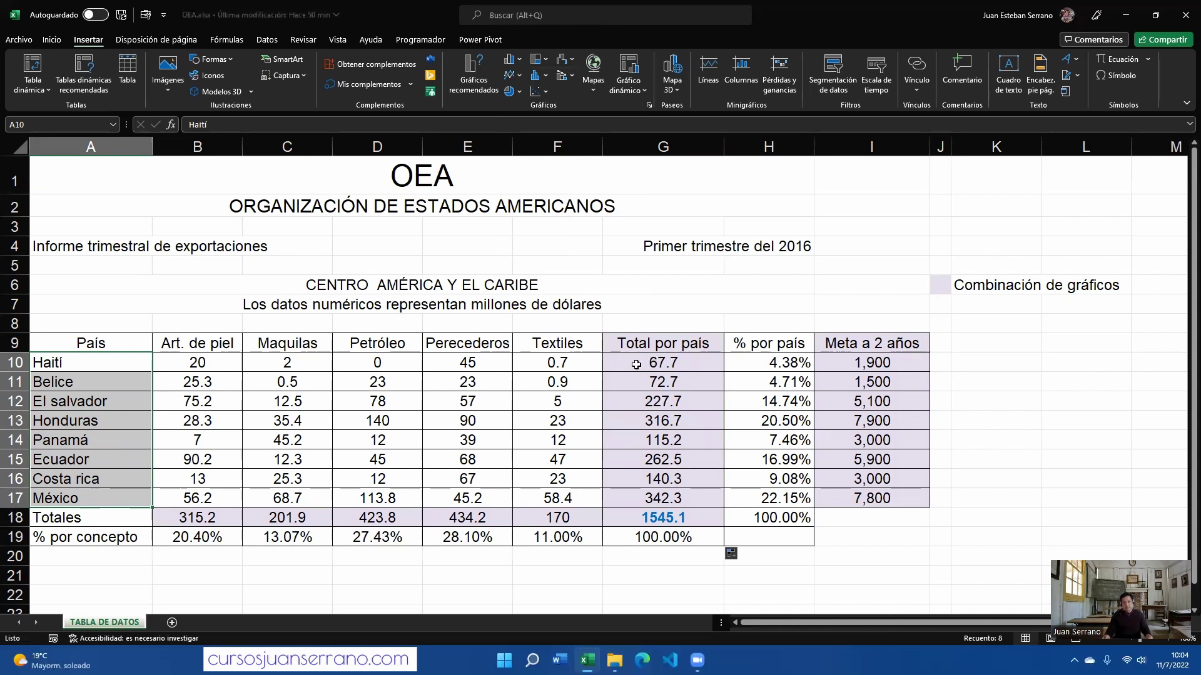
pyautogui.moveTo(619, 363); pyautogui.dragTo(636, 495)
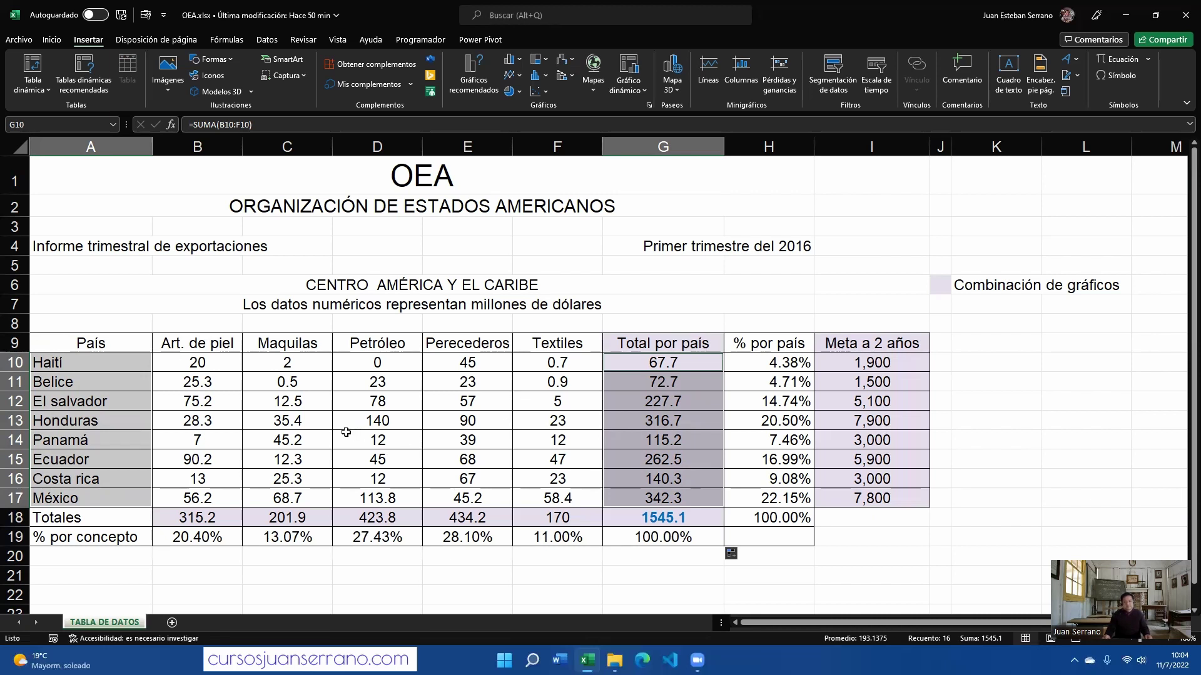
pyautogui.click(547, 78)
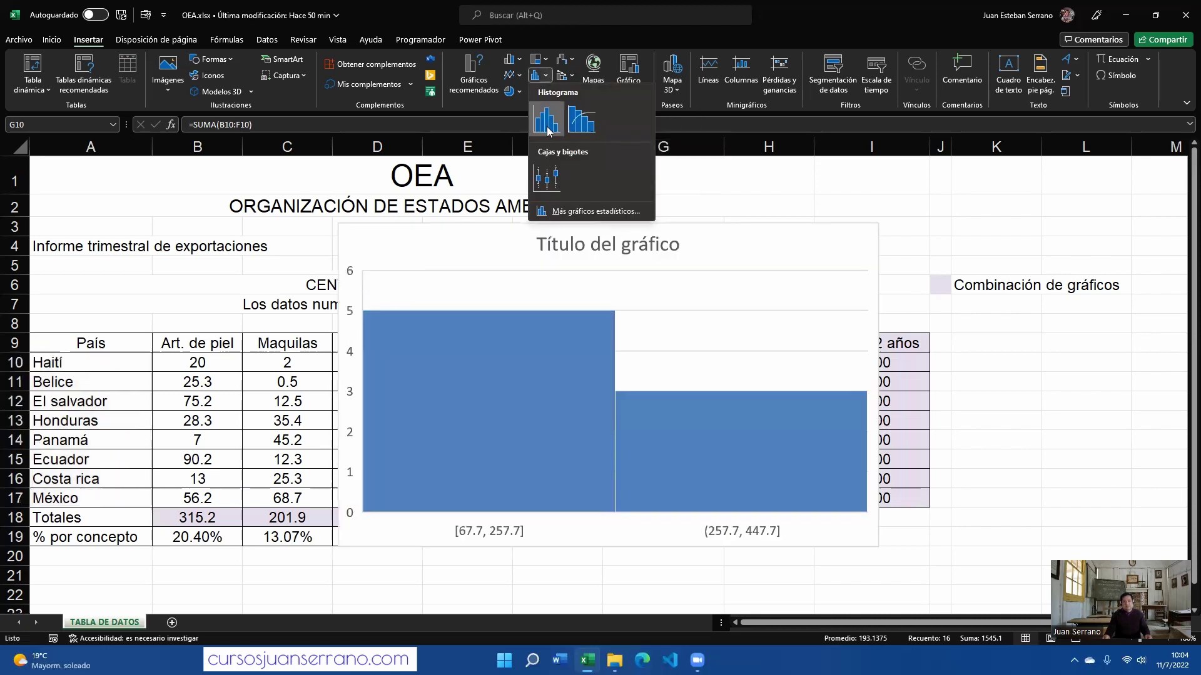
pyautogui.click(546, 61)
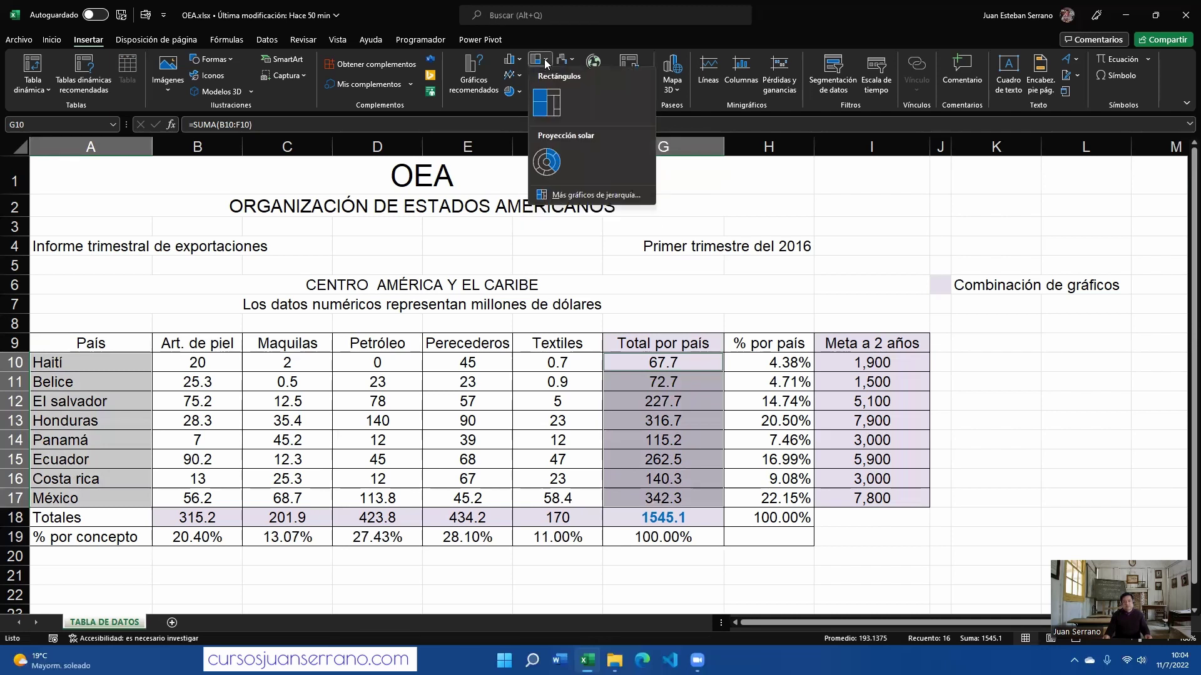
pyautogui.click(519, 61)
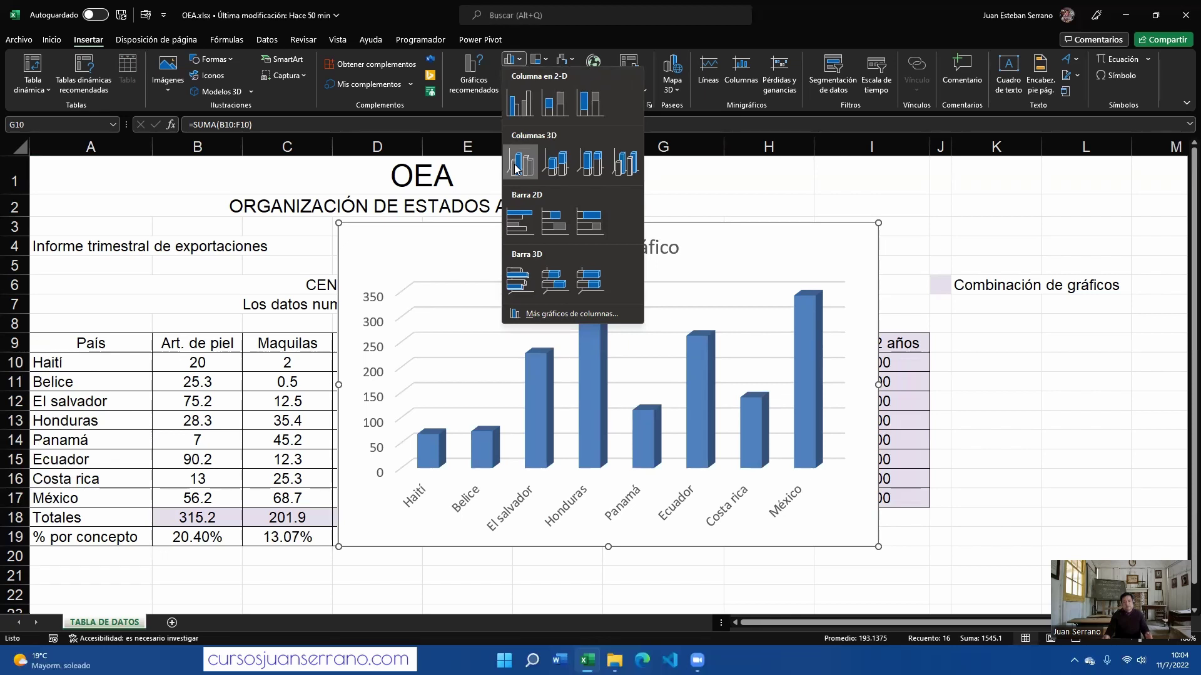
pyautogui.click(525, 162)
# Move the column chart off the data to the empty area below the table, starting at about row 21
pyautogui.moveTo(470, 227); pyautogui.dragTo(318, 213)
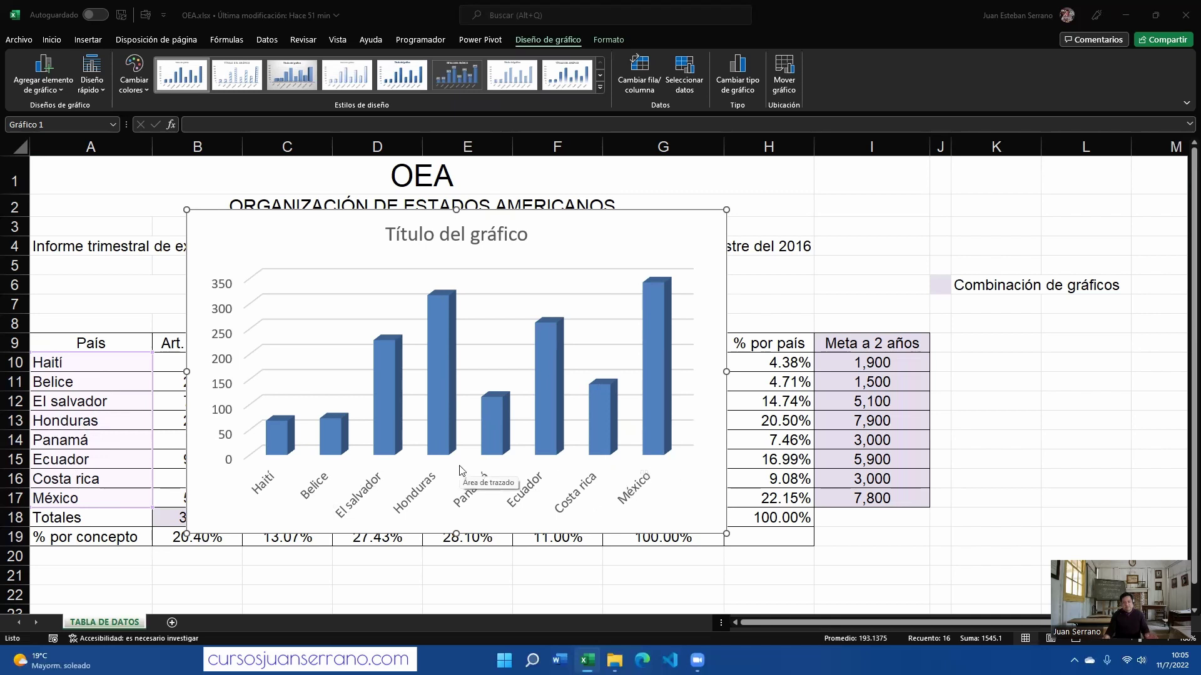
pyautogui.click(691, 232)
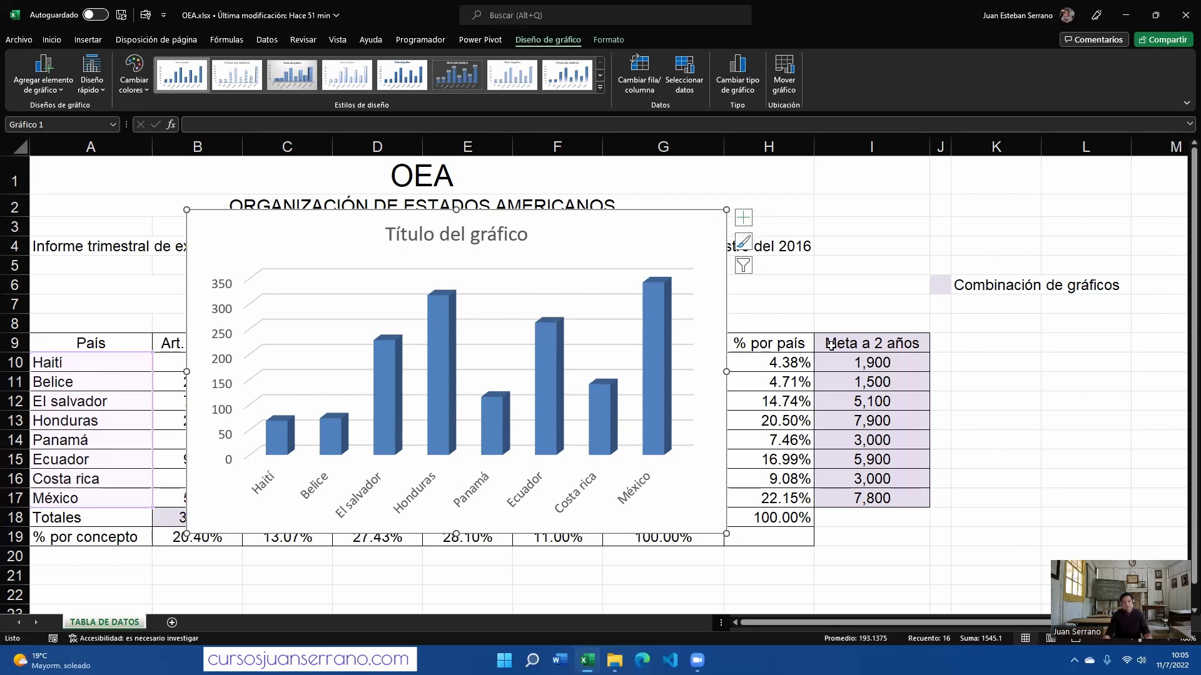
pyautogui.scroll(-4, 830, 345)
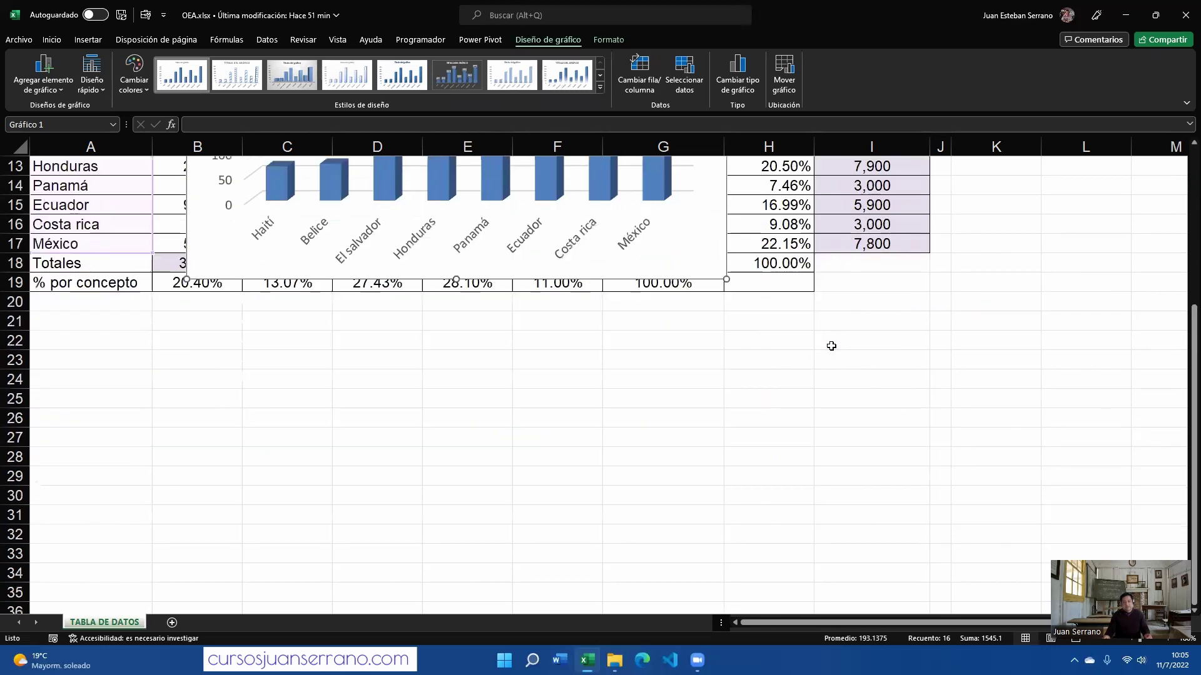
pyautogui.click(704, 262)
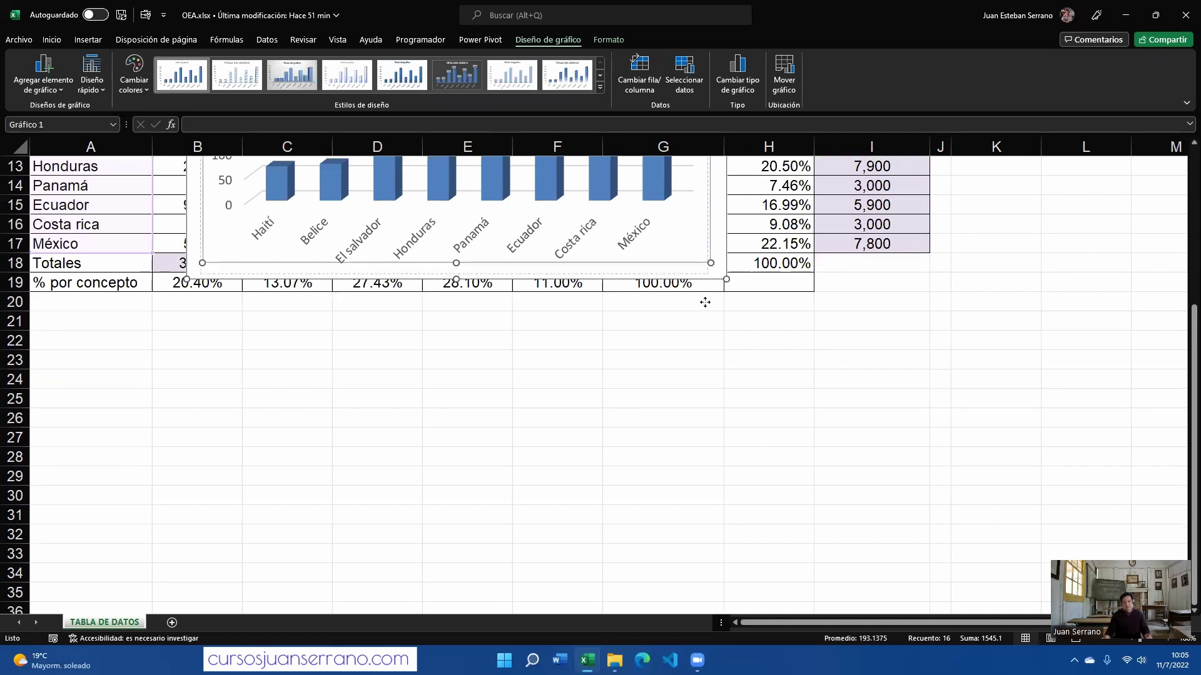
pyautogui.click(717, 271)
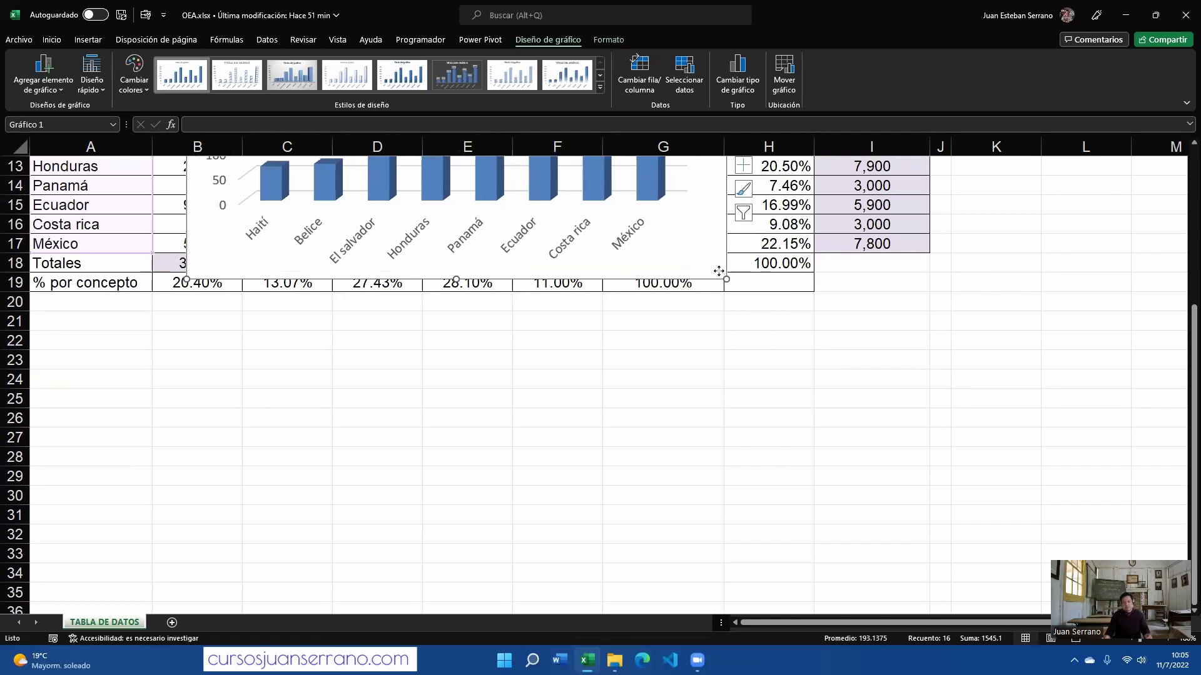
pyautogui.moveTo(719, 270); pyautogui.dragTo(669, 502)
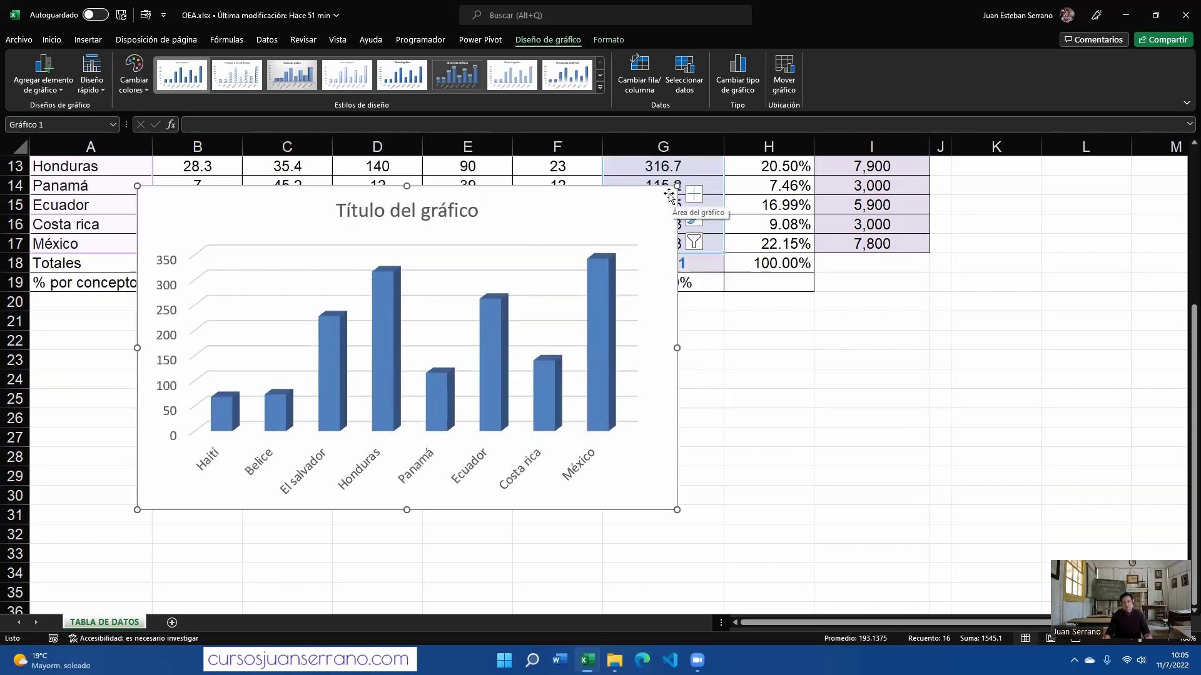
pyautogui.moveTo(669, 196); pyautogui.dragTo(640, 316)
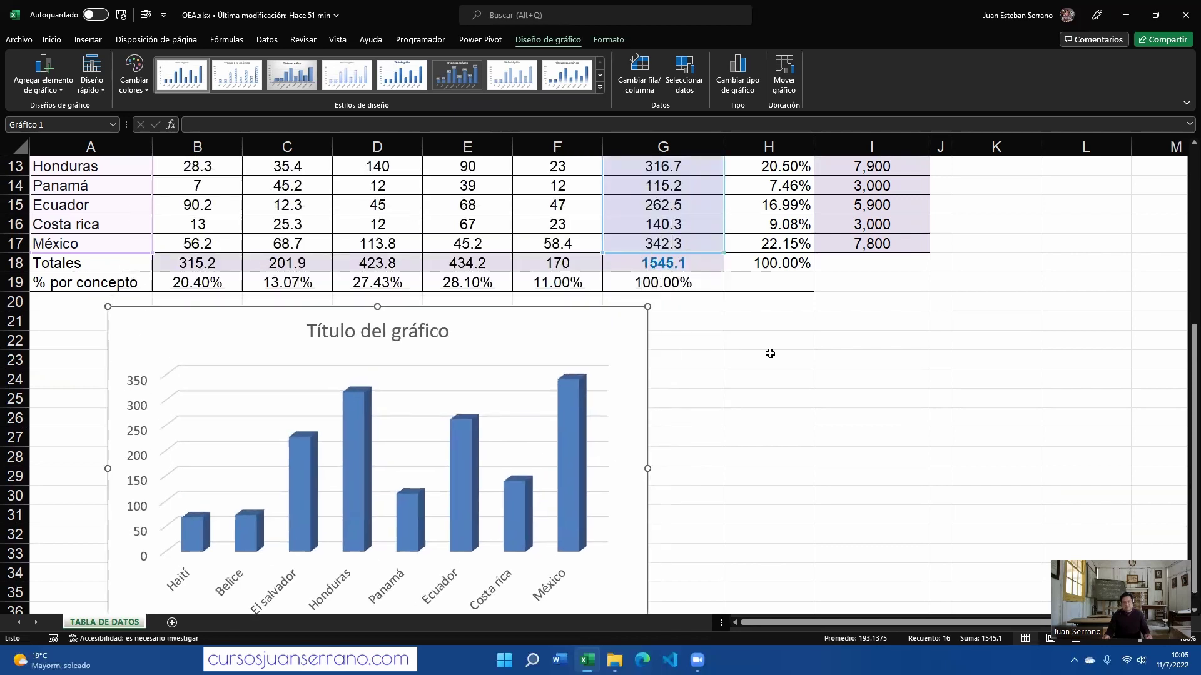
# Browse the available chart styles for the column chart of totals
pyautogui.scroll(-3, 688, 350)
pyautogui.scroll(2, 681, 354)
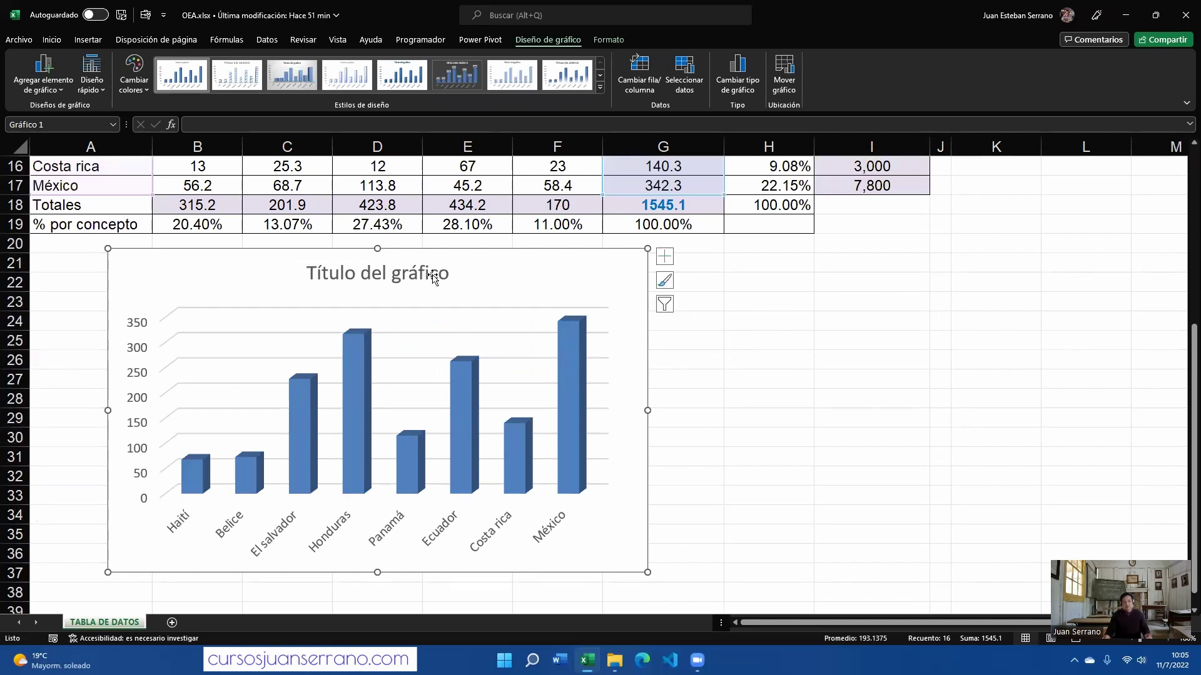
pyautogui.click(286, 146)
pyautogui.click(600, 90)
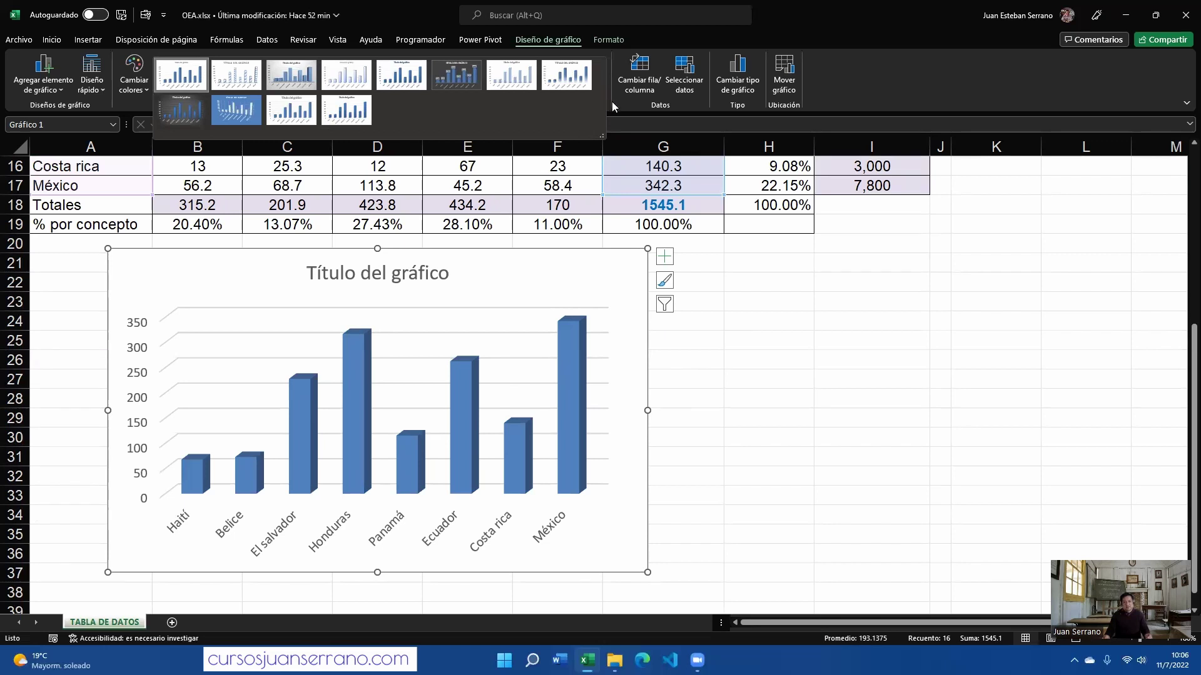
pyautogui.click(612, 102)
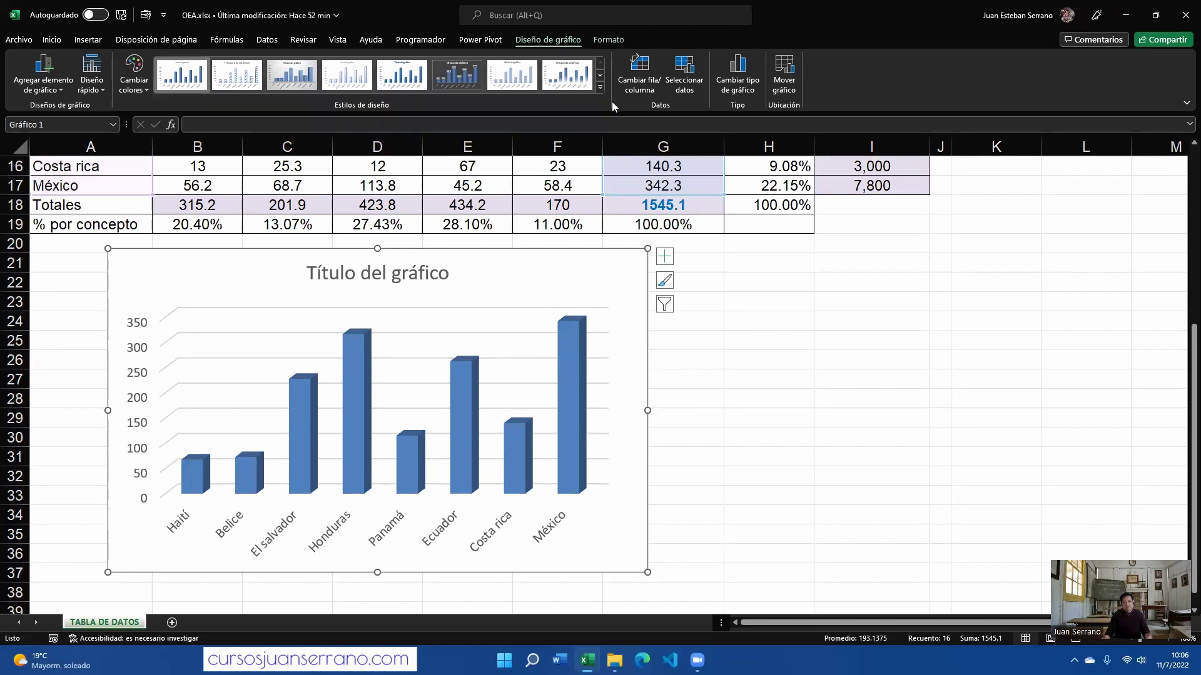
# Try the quick layout with a legend beside the columns and no chart title, and undo it
pyautogui.click(99, 90)
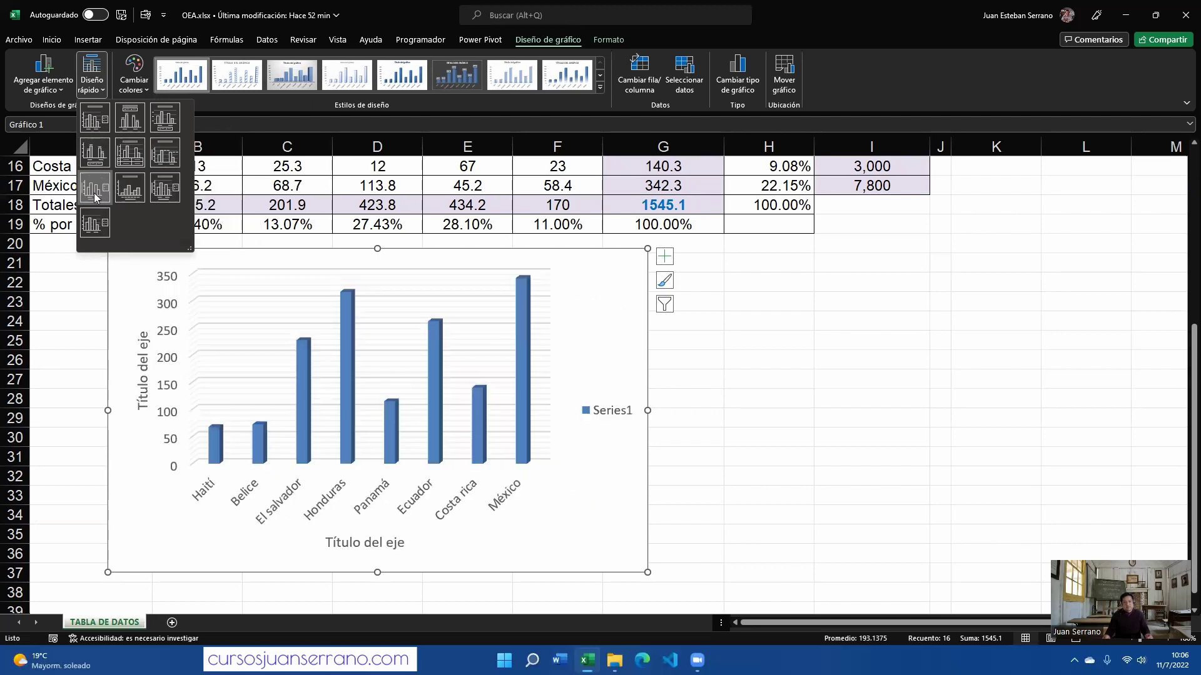
pyautogui.click(96, 232)
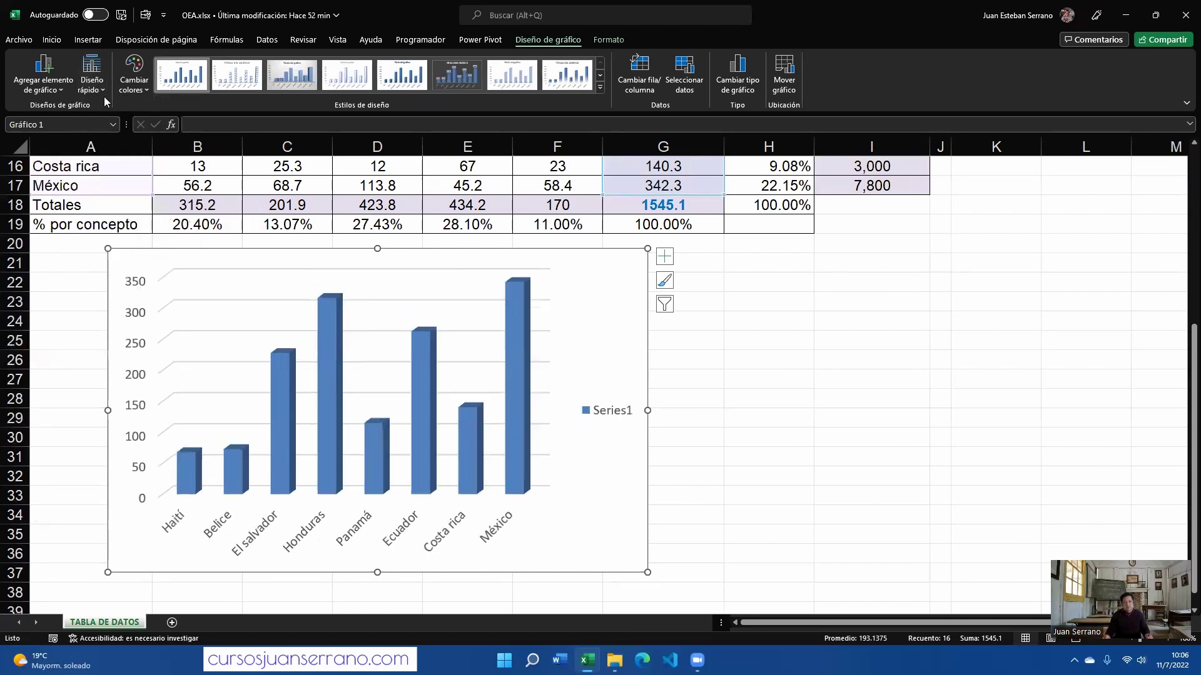
pyautogui.click(92, 78)
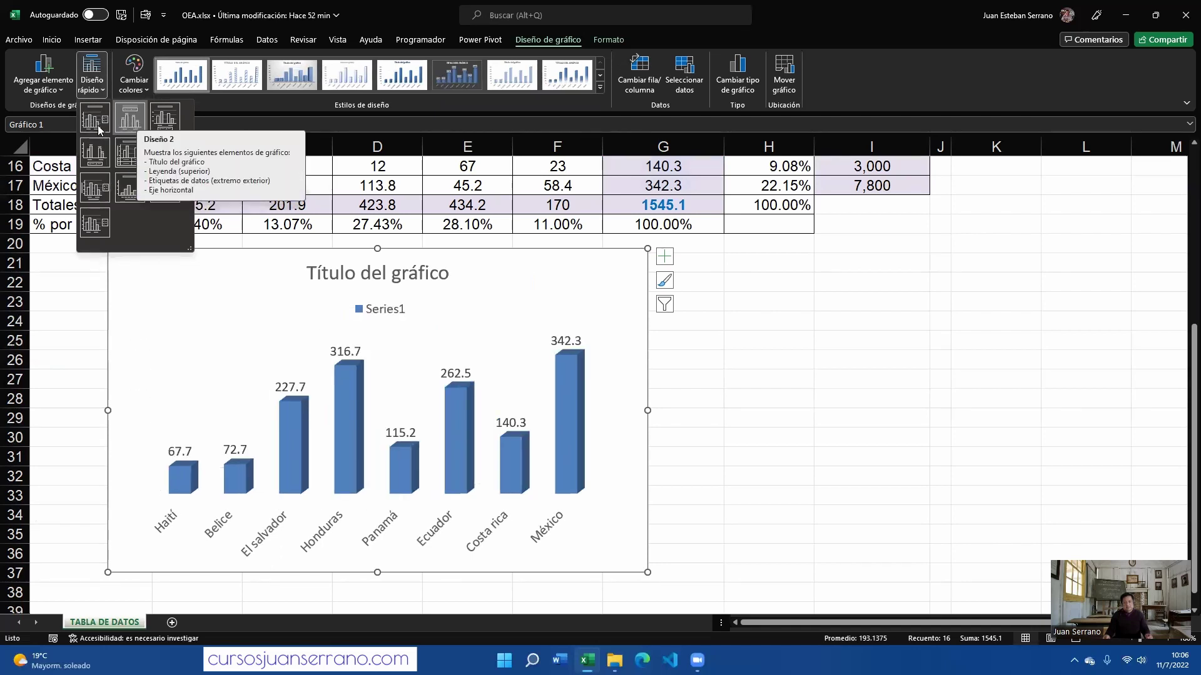
pyautogui.click(99, 231)
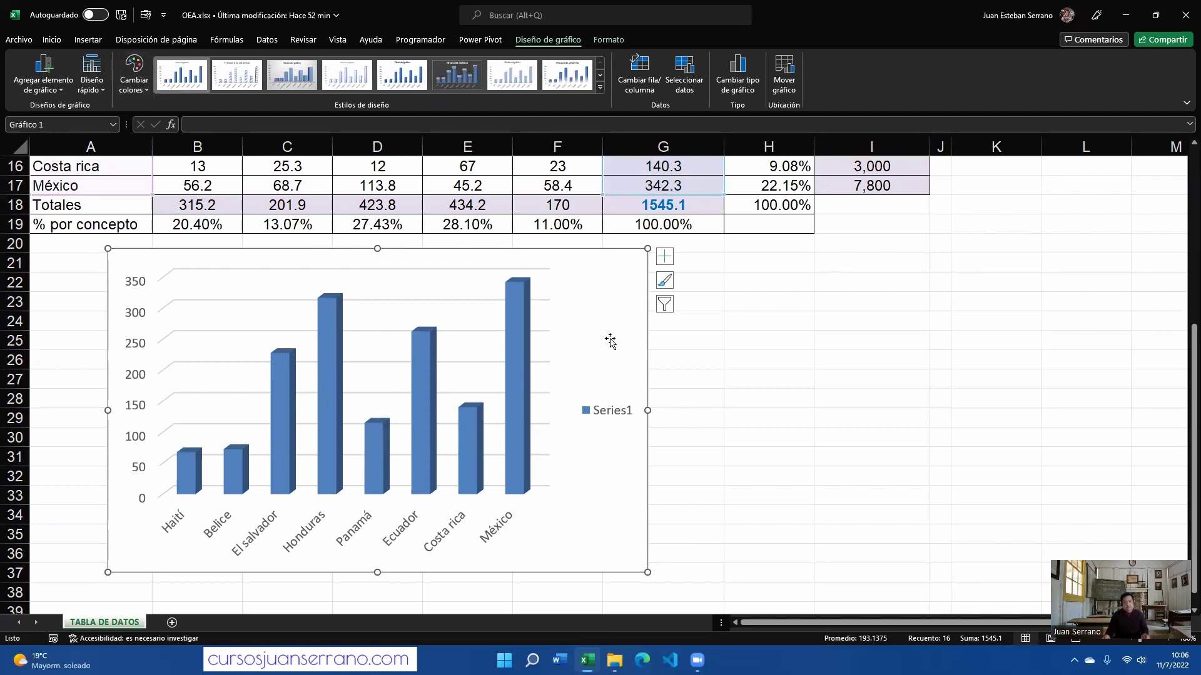
pyautogui.hotkey('ctrl', 'z')
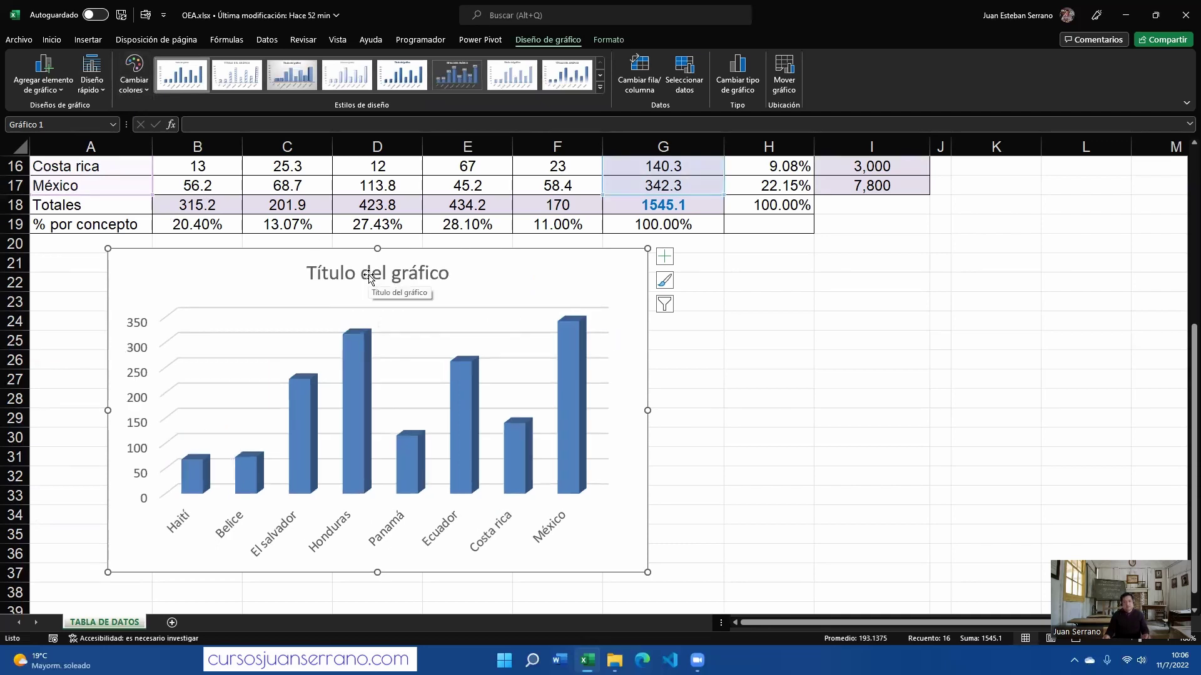
# Add a primary horizontal axis title to the column chart and set its text to "Países"
pyautogui.click(65, 93)
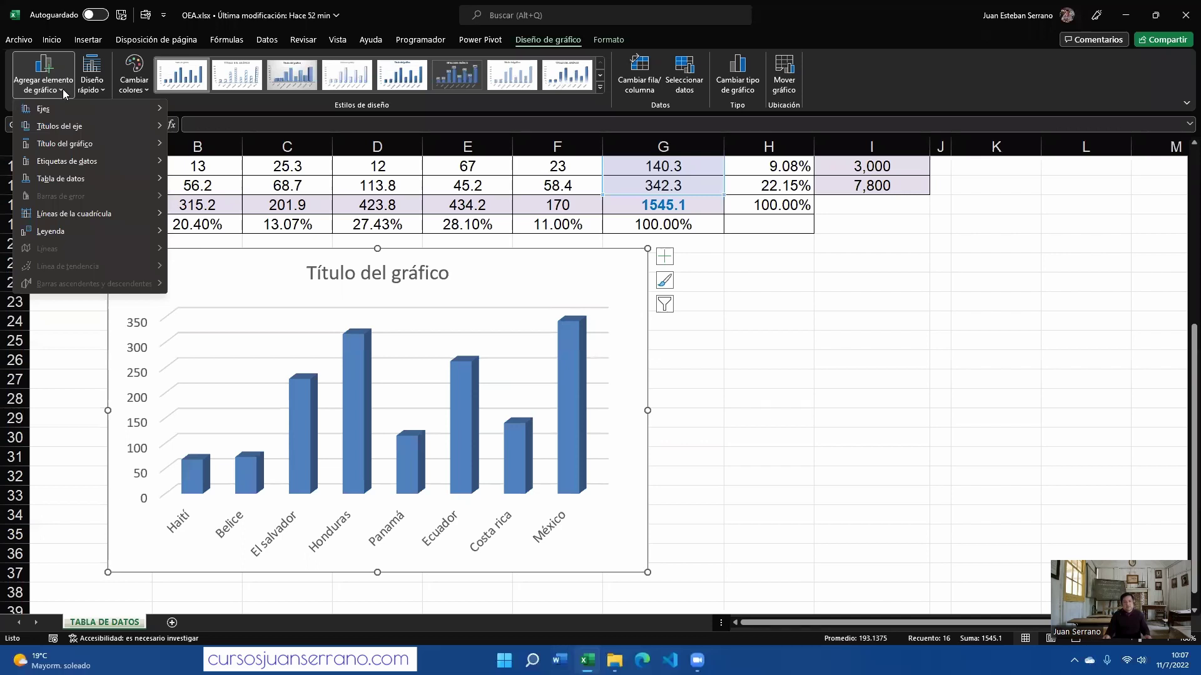
pyautogui.moveTo(66, 111)
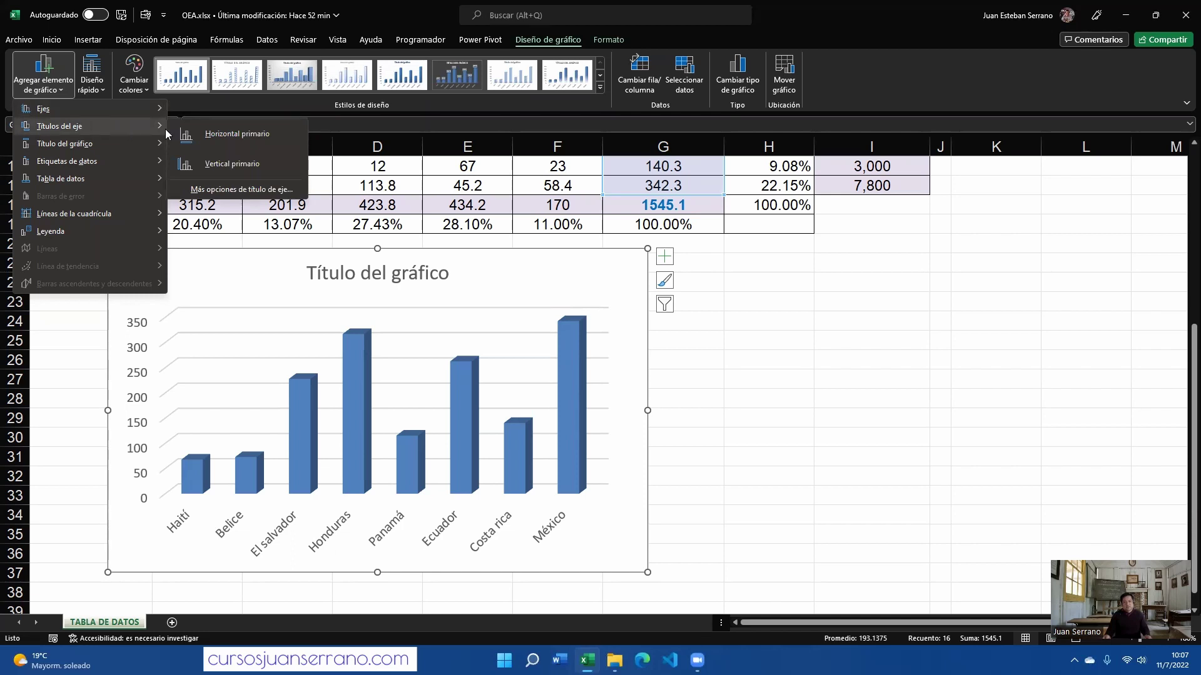
pyautogui.click(250, 136)
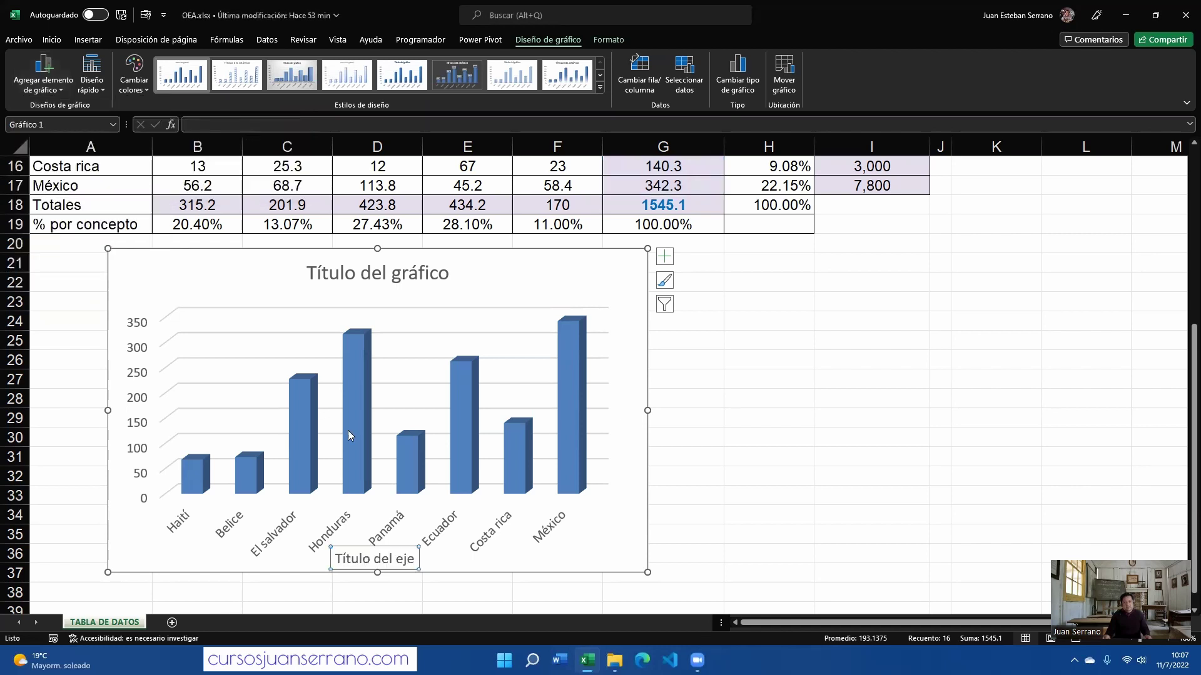
pyautogui.click(390, 543)
pyautogui.tripleClick(391, 543)
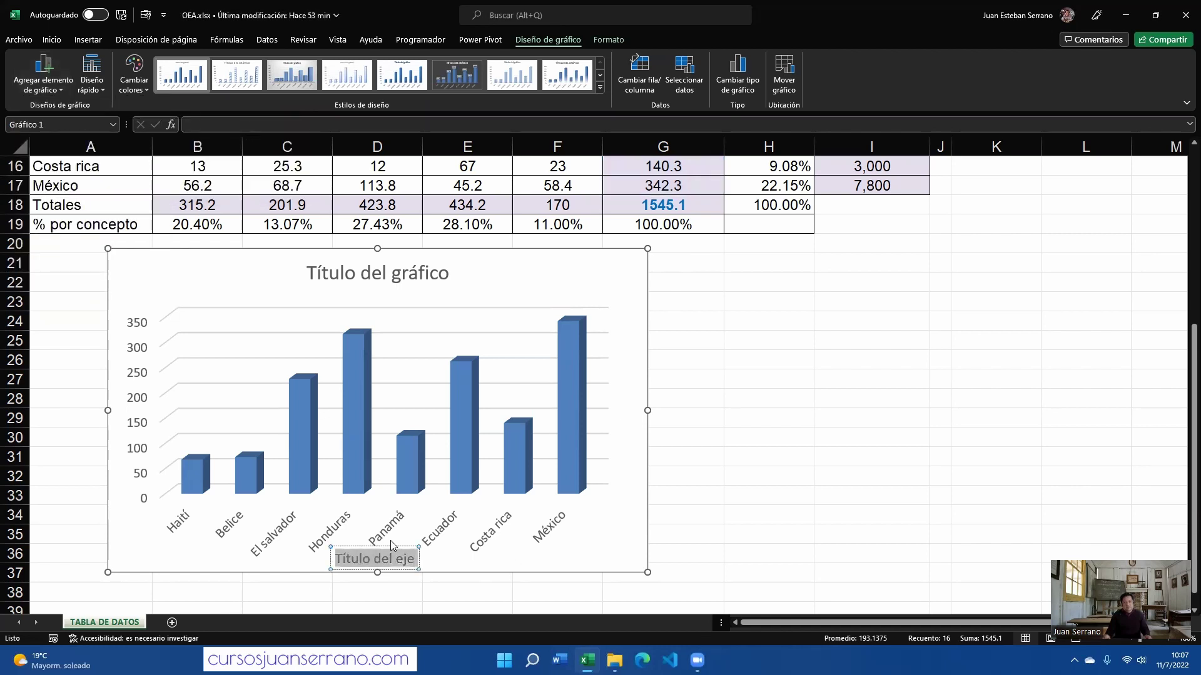
pyautogui.write('Países')
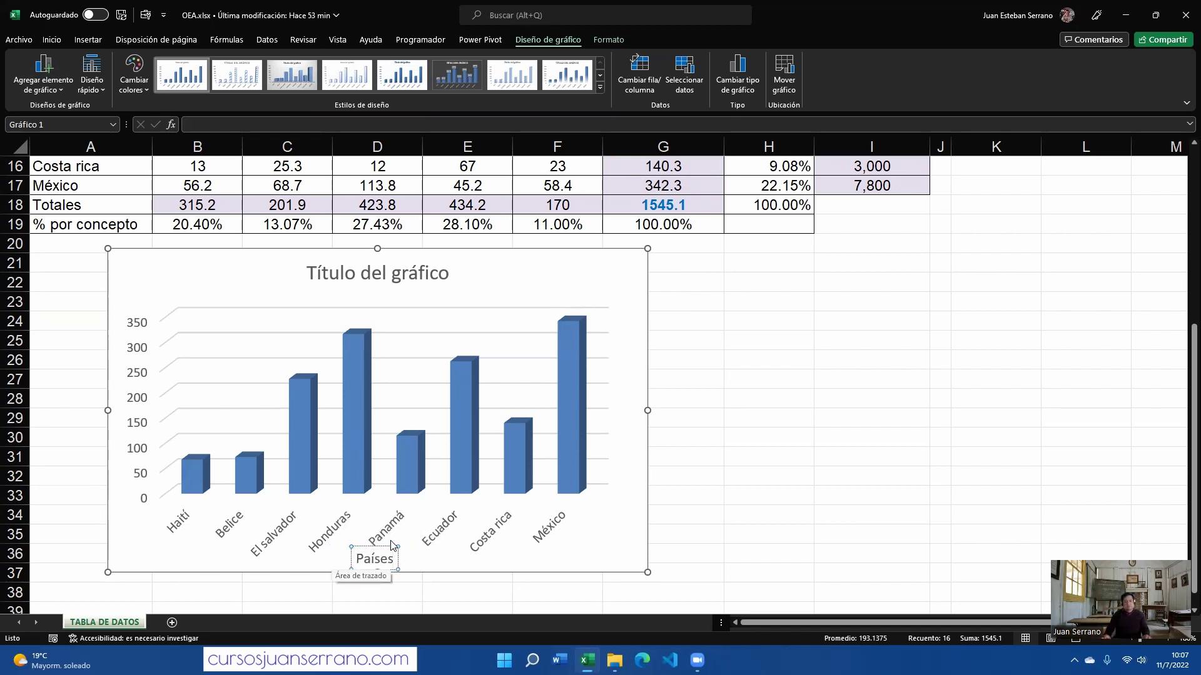
pyautogui.click(412, 533)
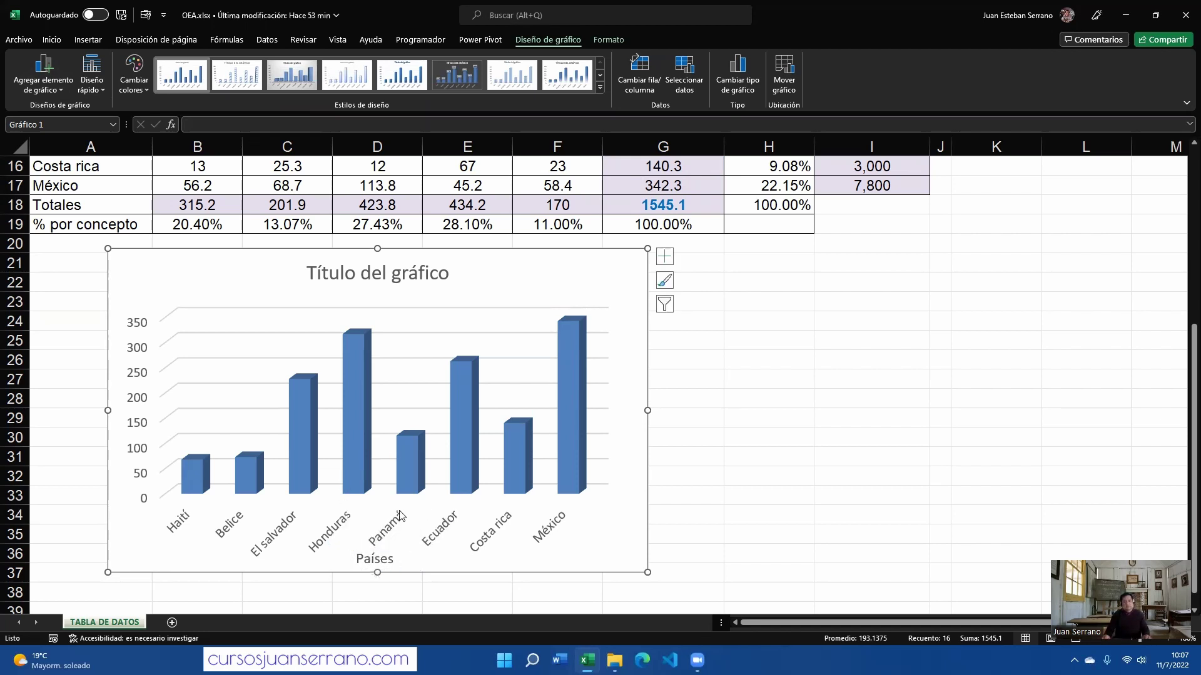
# Shrink the chart's plot area from its lower edge so the country labels clear the "Países" axis title
pyautogui.click(573, 482)
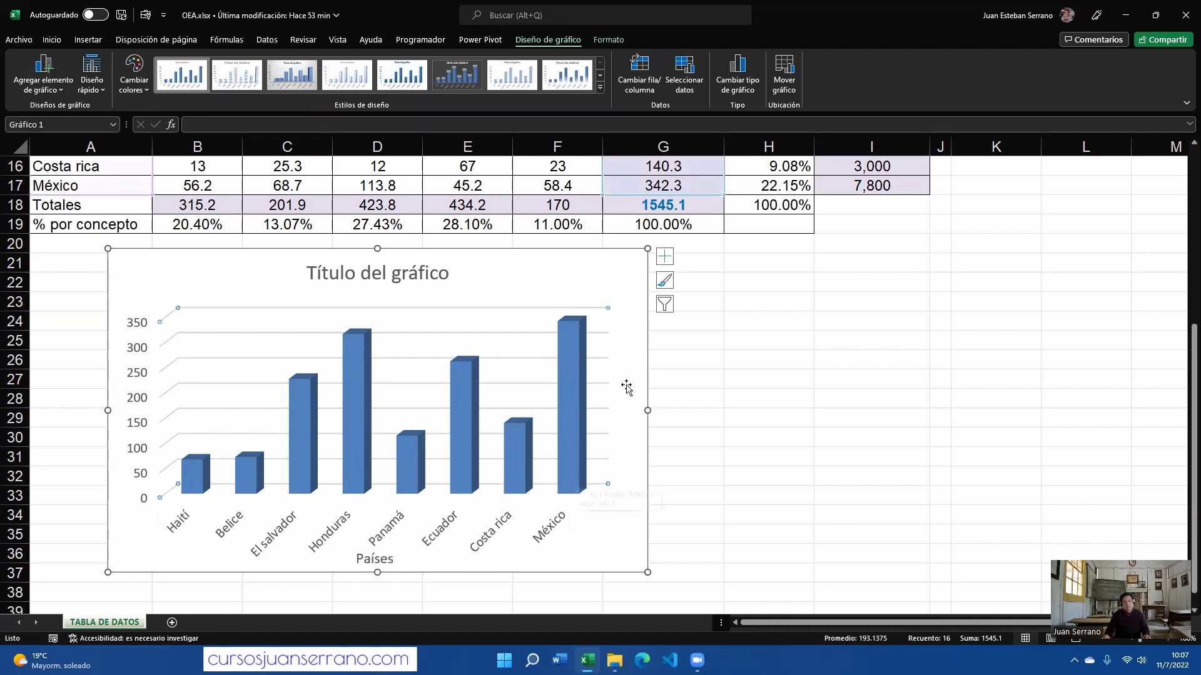
pyautogui.click(129, 258)
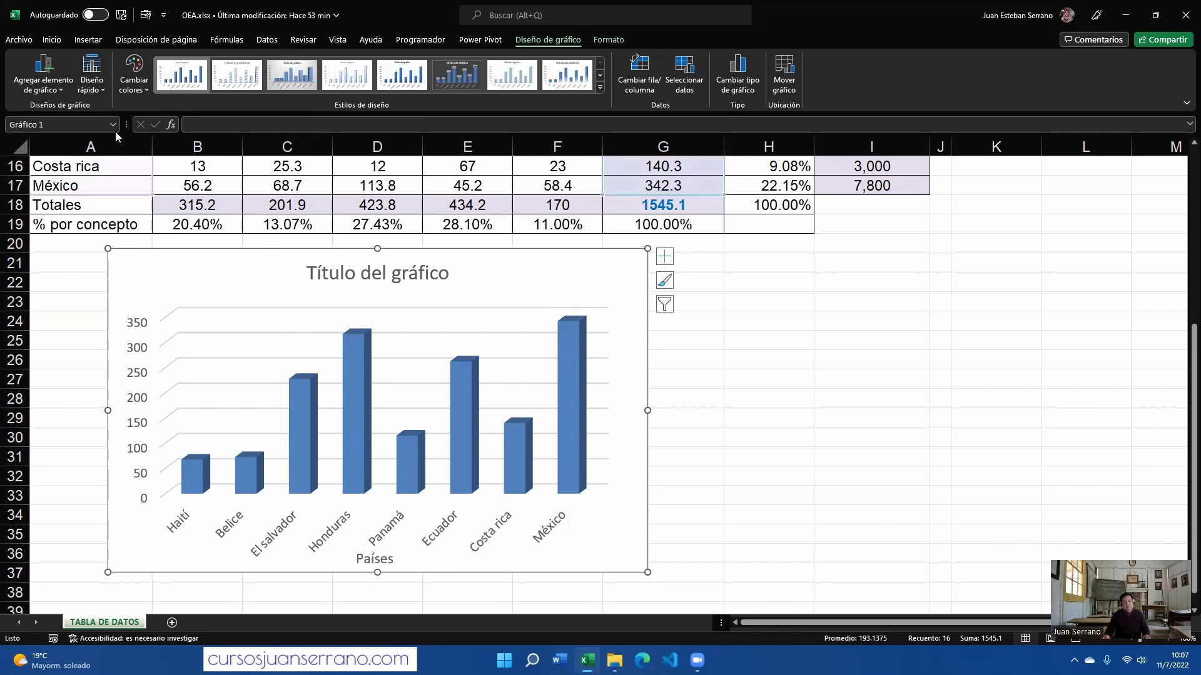
pyautogui.click(44, 80)
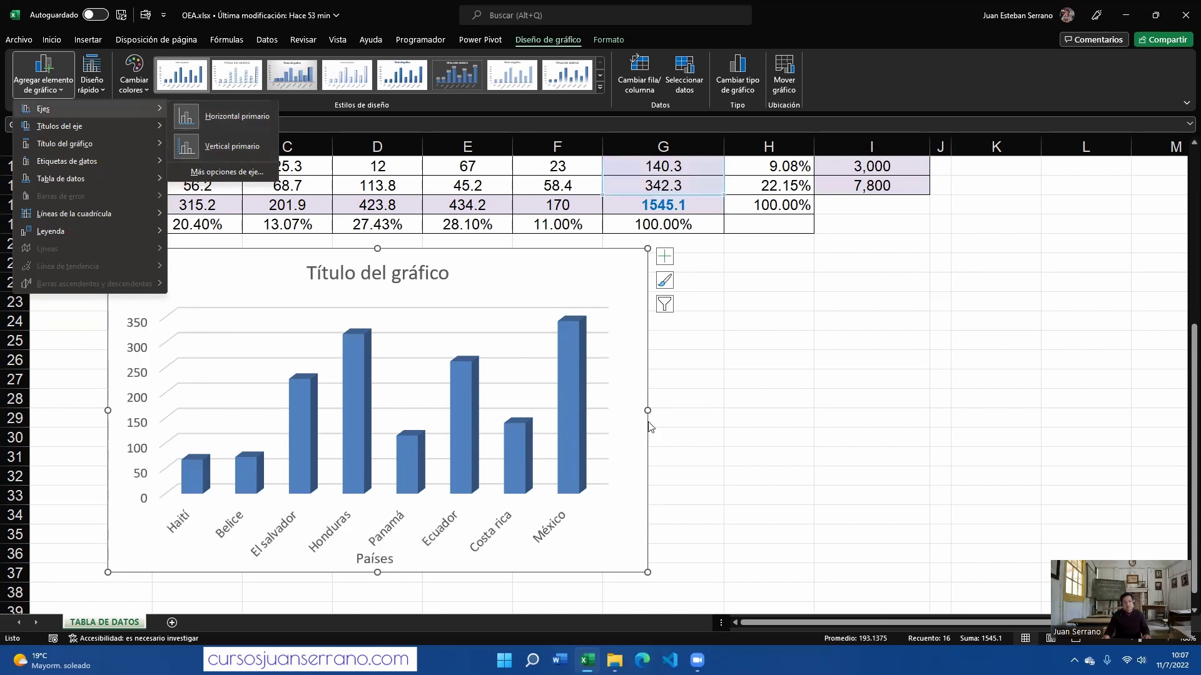
pyautogui.click(604, 403)
pyautogui.click(615, 423)
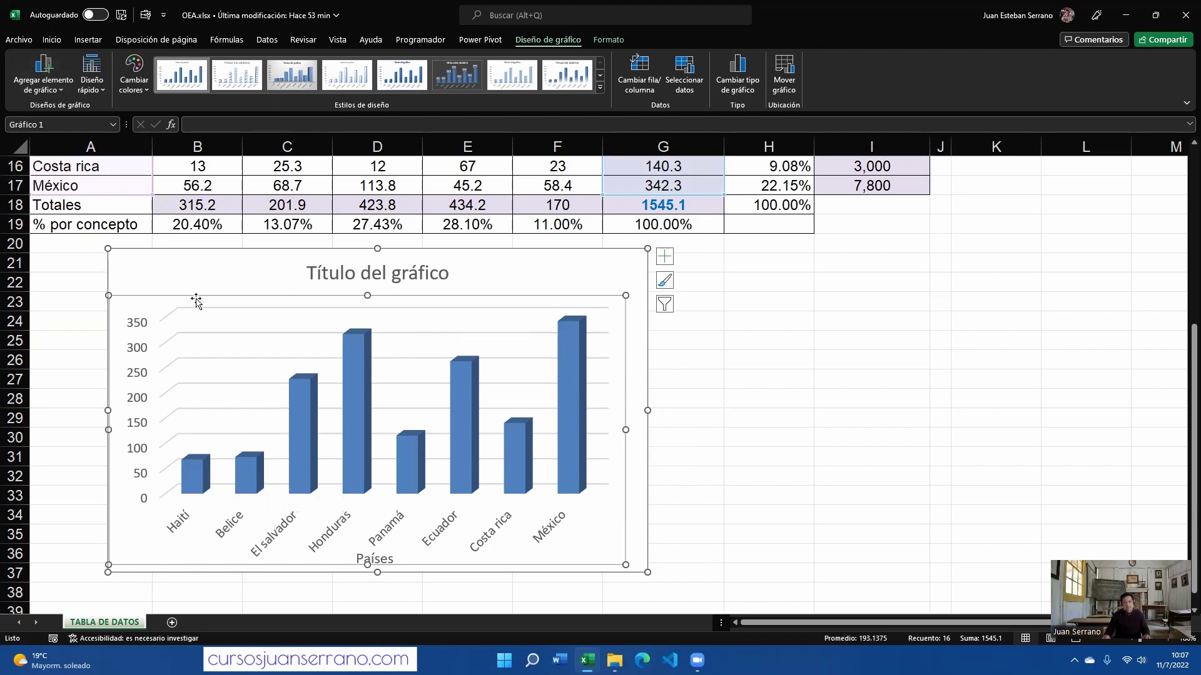
pyautogui.click(625, 262)
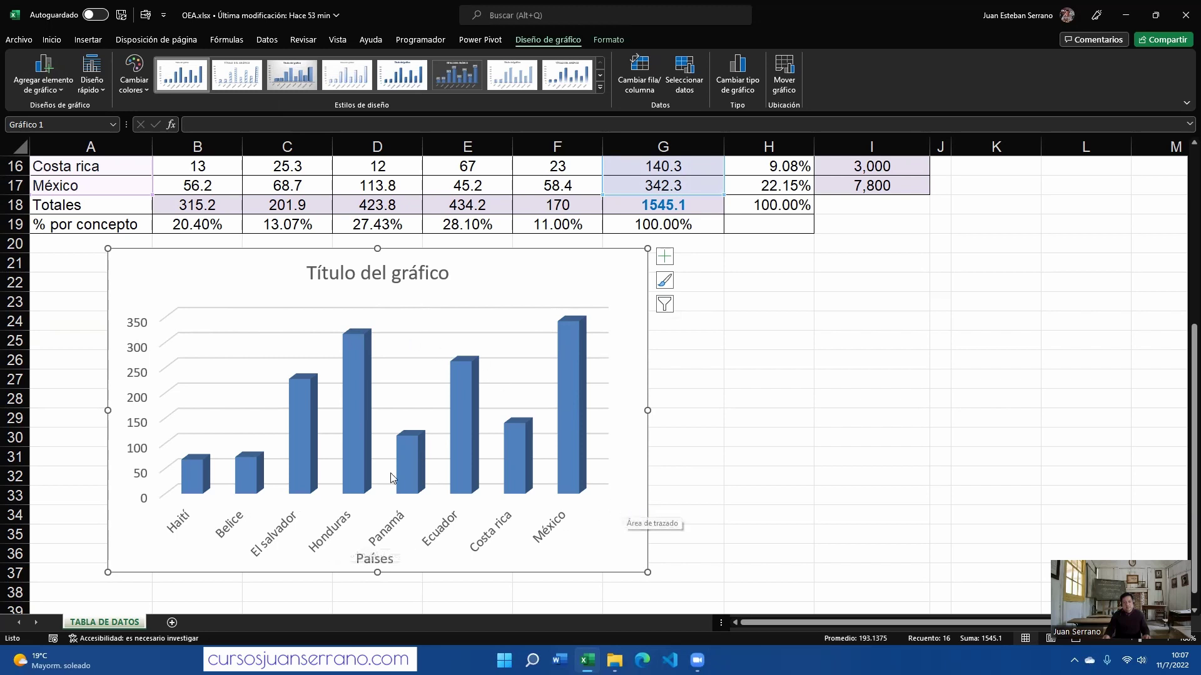
pyautogui.click(596, 539)
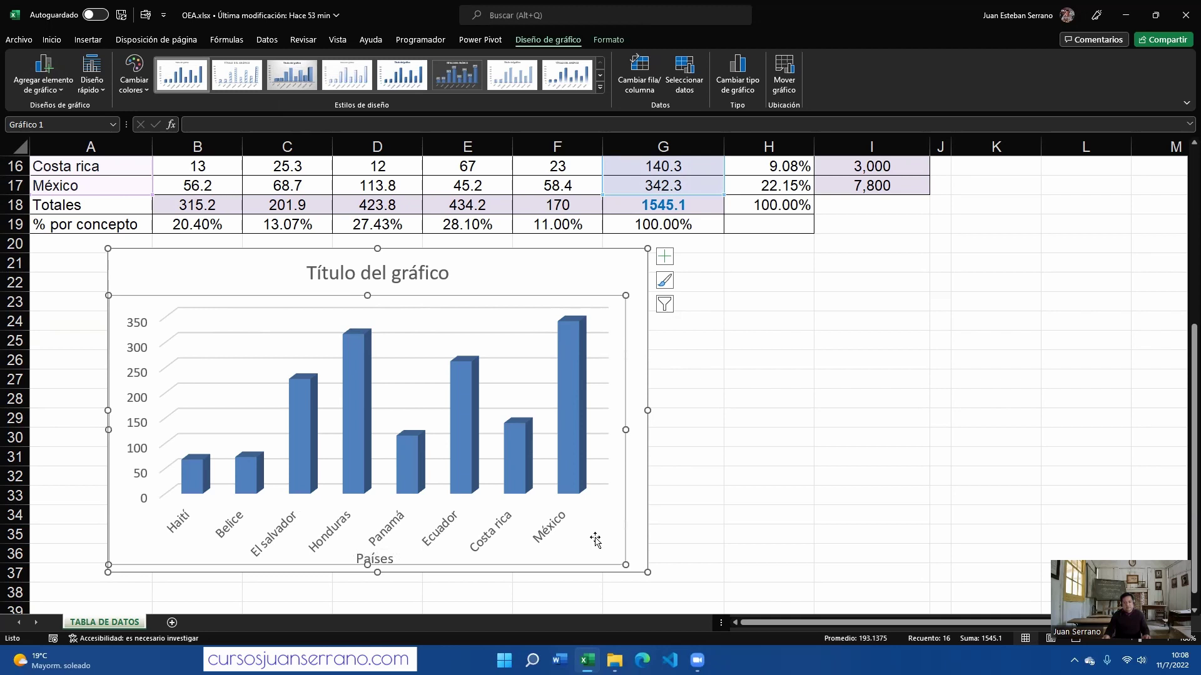
pyautogui.moveTo(367, 564); pyautogui.dragTo(368, 540)
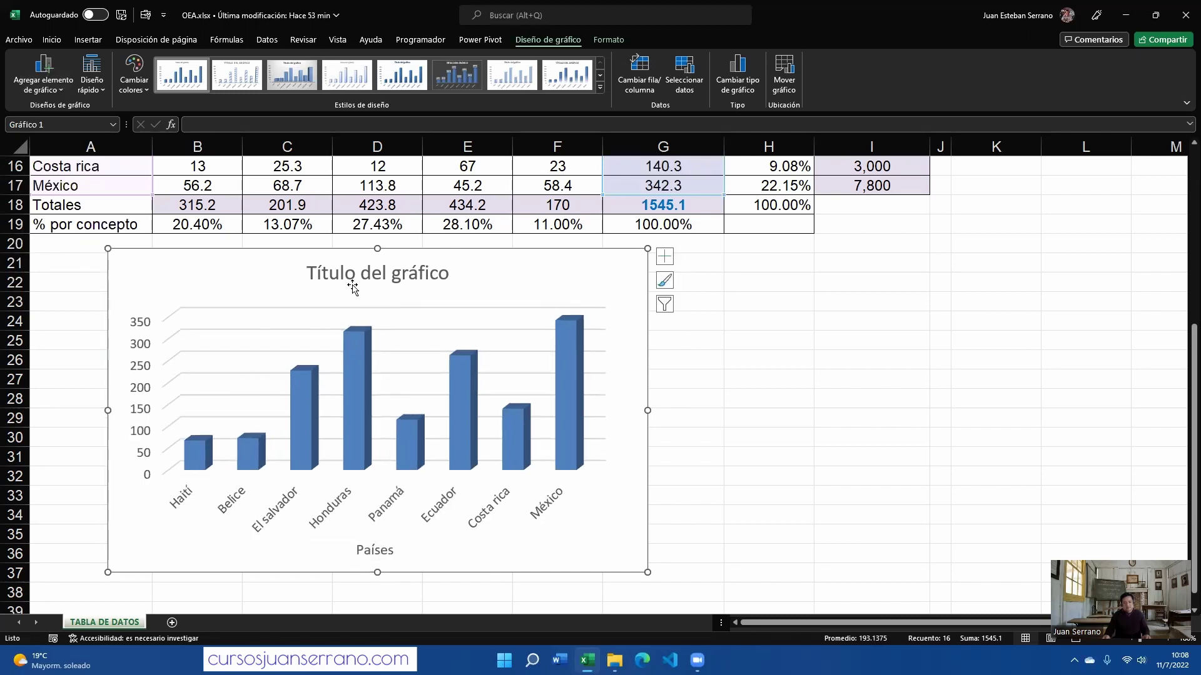
# Replace the placeholder chart title with "Totales por país"
pyautogui.click(393, 275)
pyautogui.moveTo(451, 274); pyautogui.dragTo(294, 293)
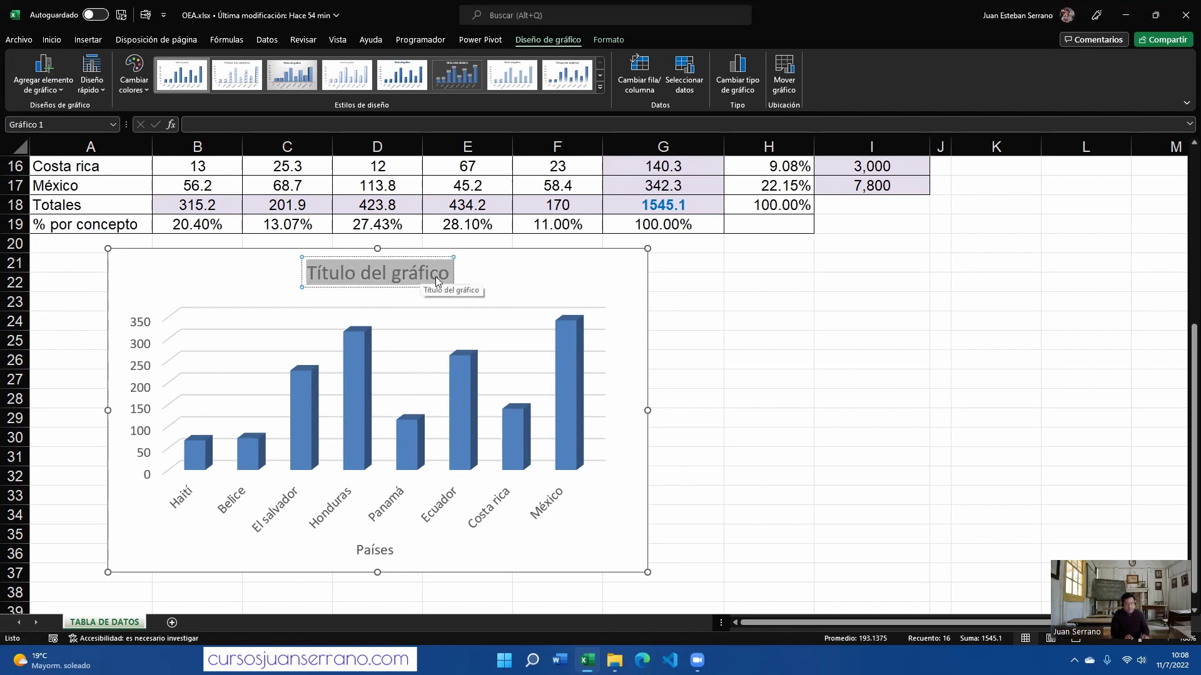
pyautogui.write('Totales')
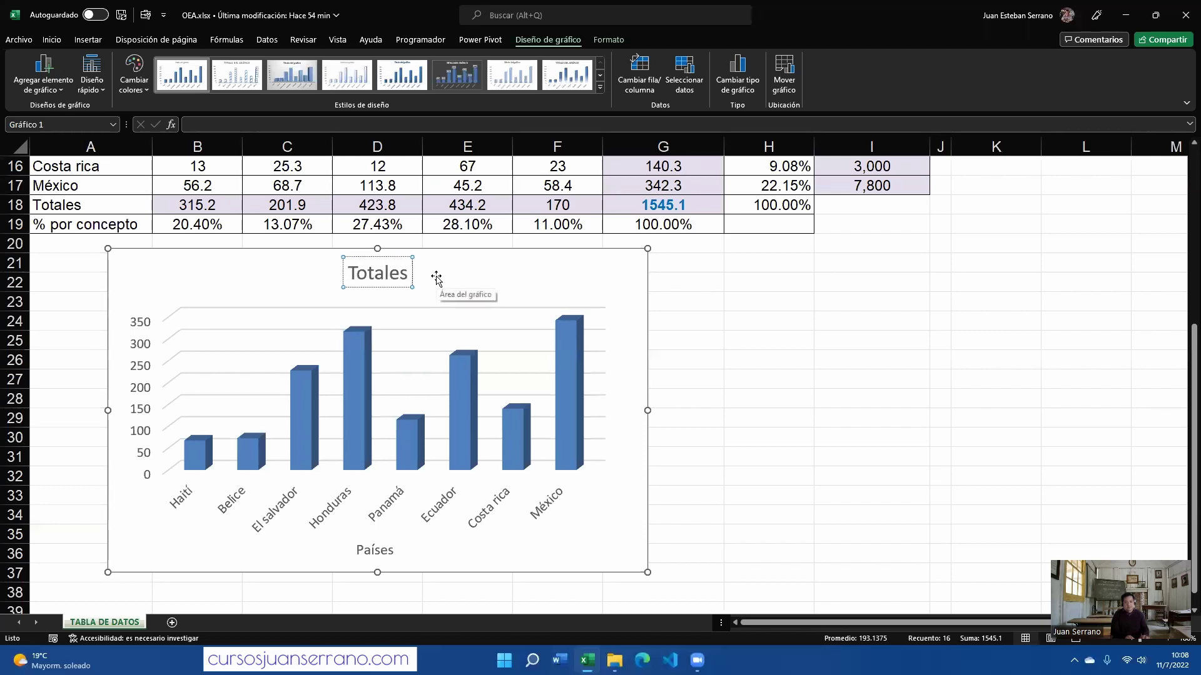
pyautogui.write(' por país')
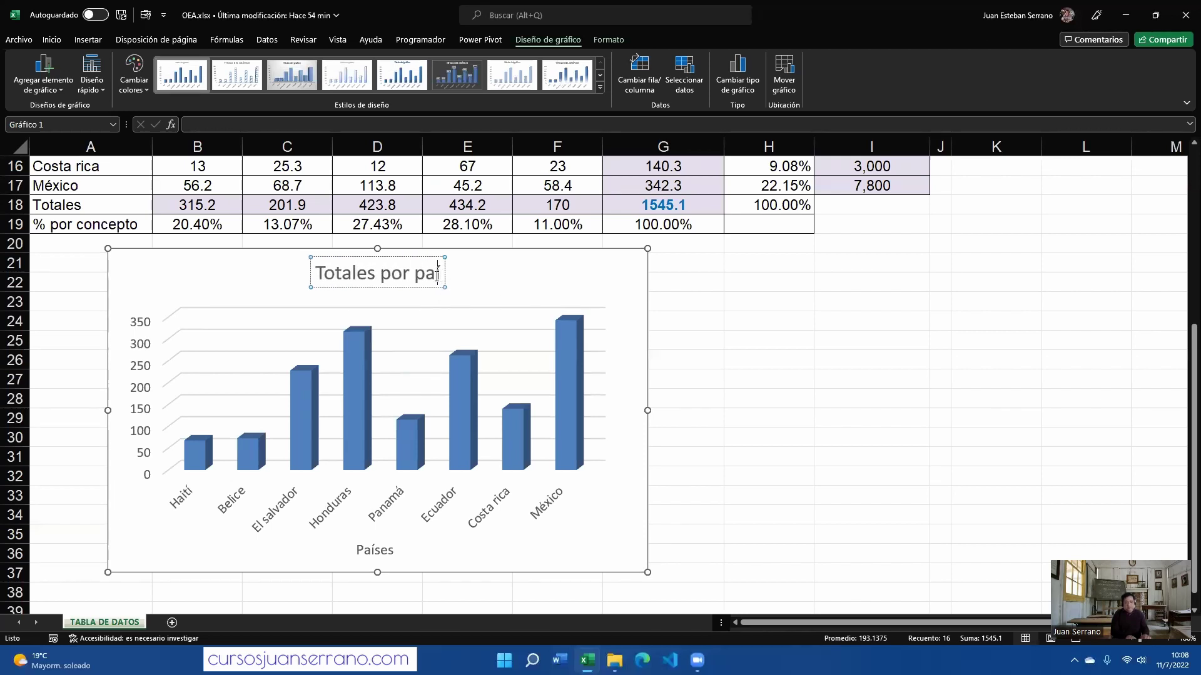
pyautogui.click(577, 294)
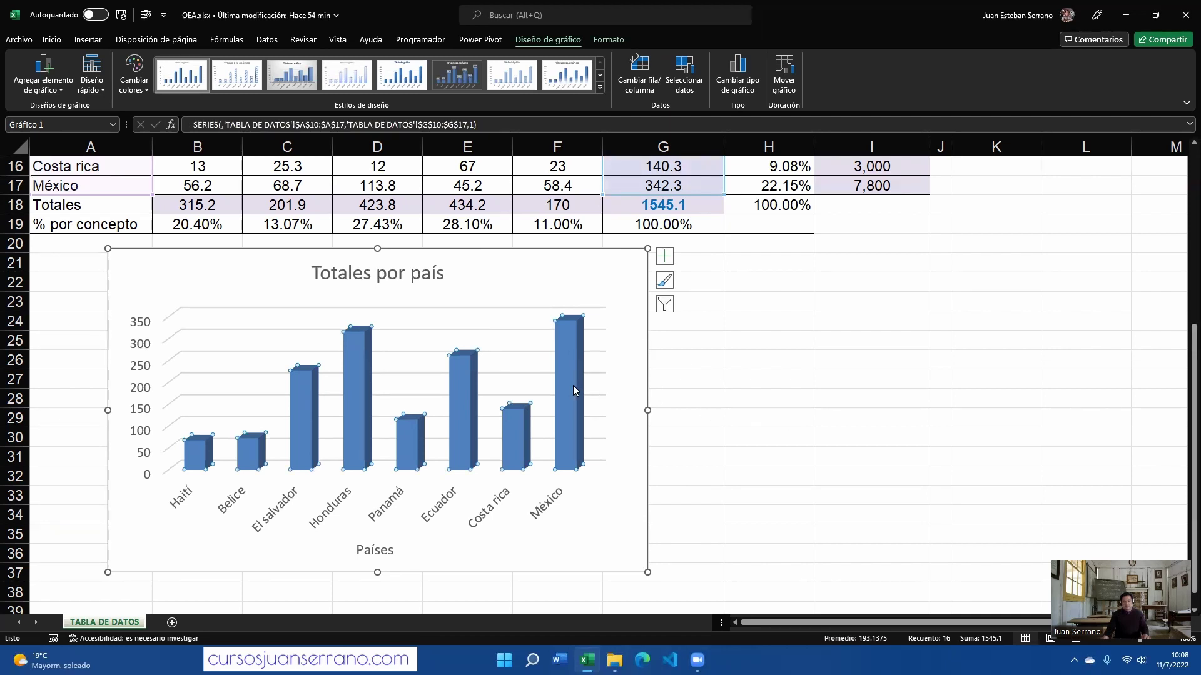
# Open the data series formatting options for the chart's columns and widen the formatting pane
pyautogui.moveTo(574, 385)
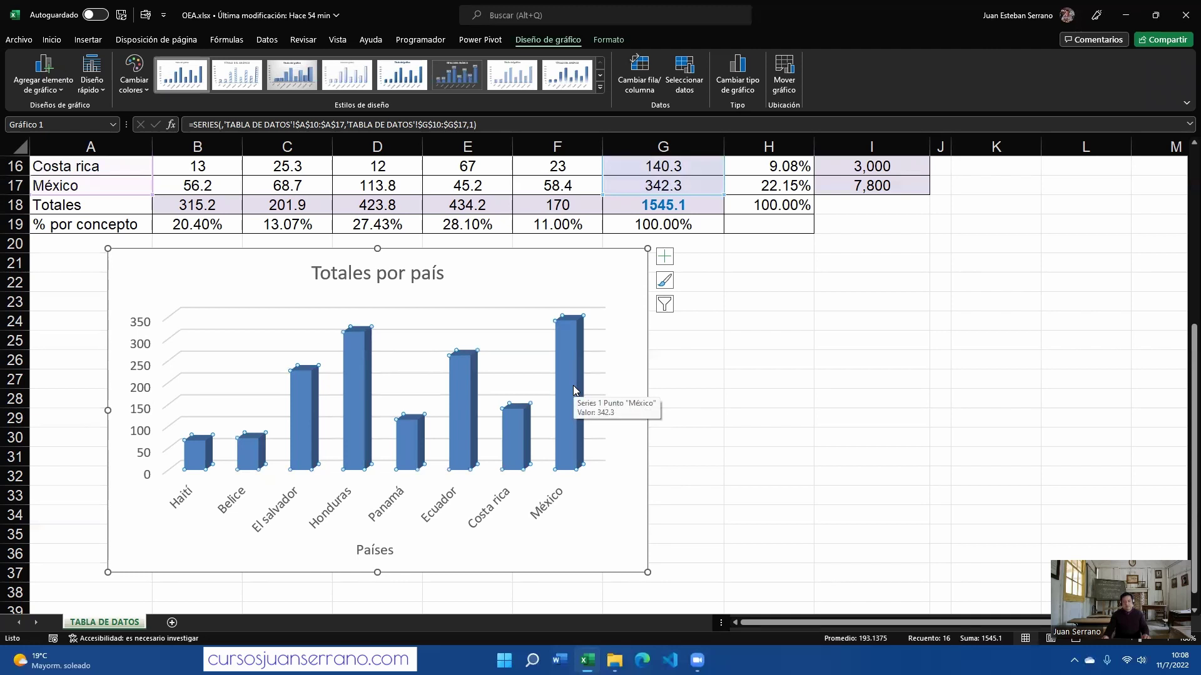
pyautogui.rightClick(574, 390)
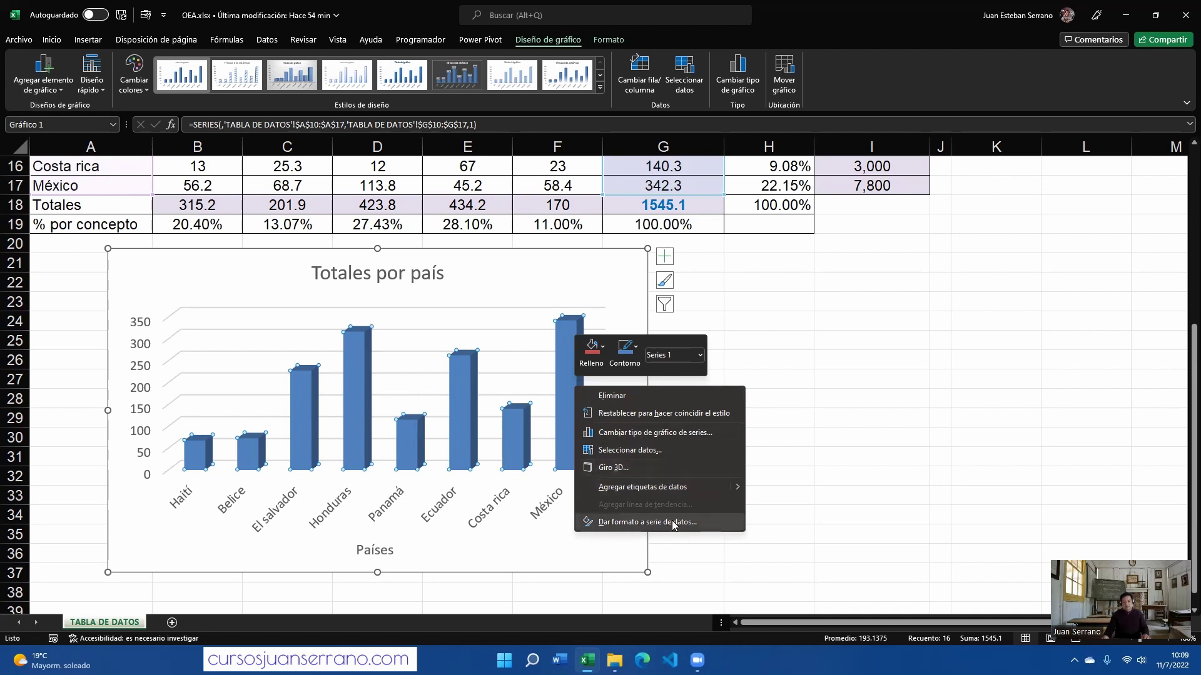
pyautogui.click(707, 524)
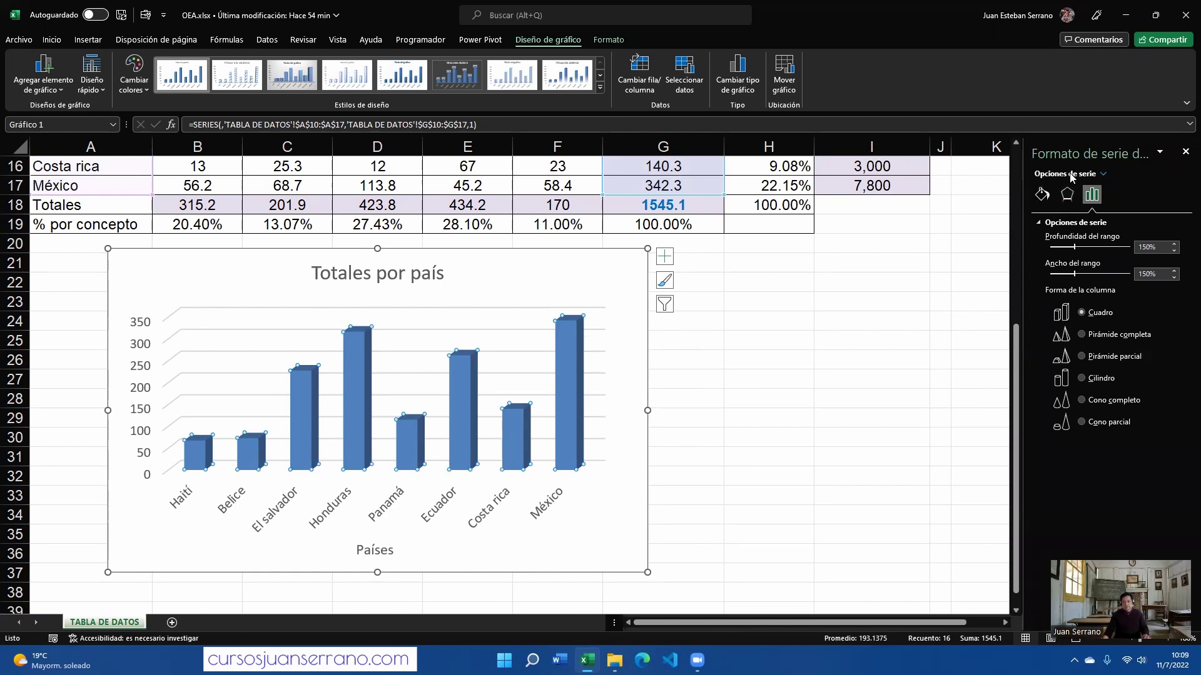
pyautogui.click(1180, 179)
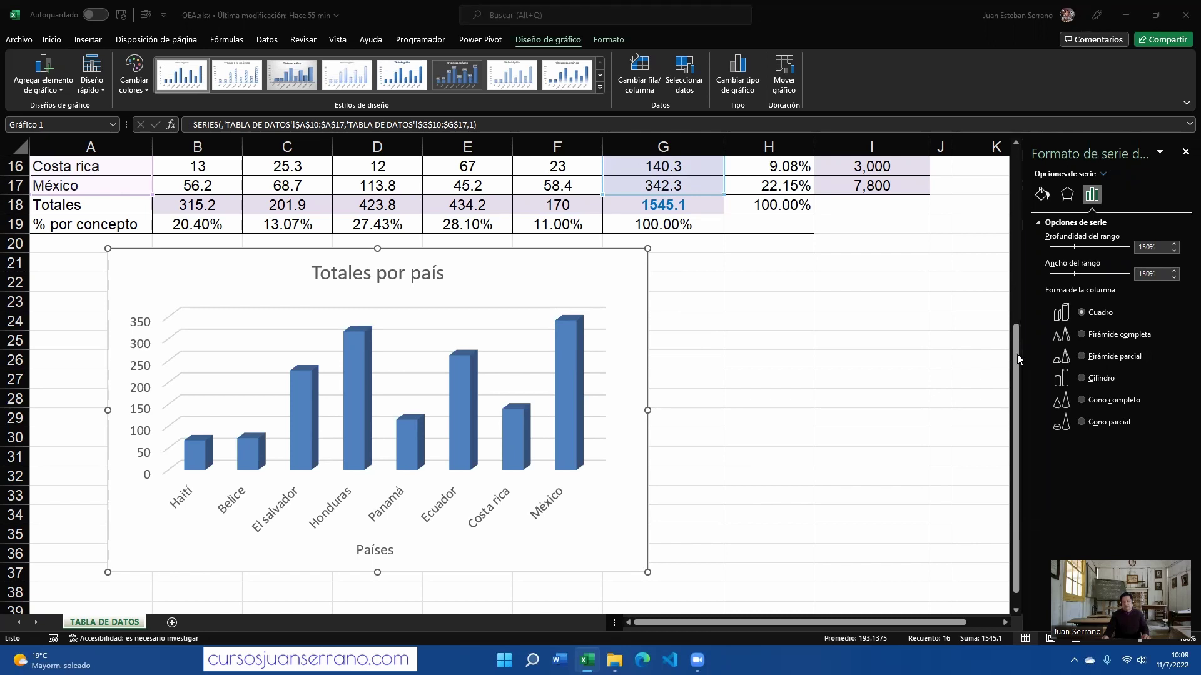
pyautogui.moveTo(1019, 358); pyautogui.dragTo(942, 357)
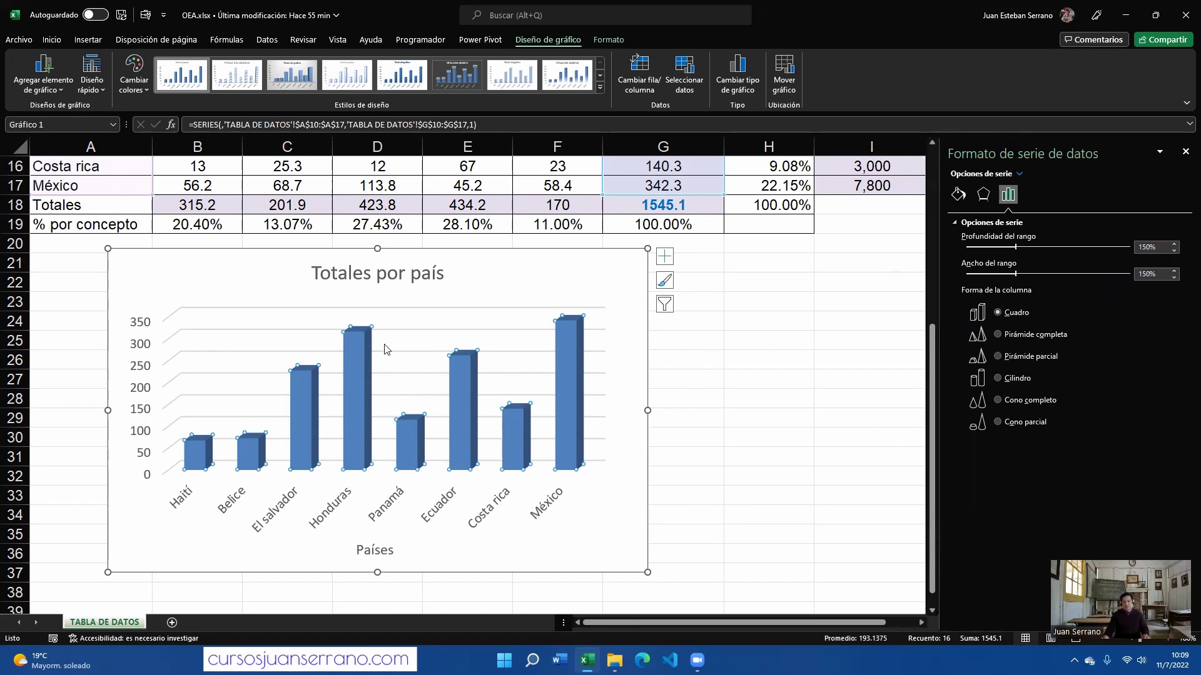
# Examine the formatting options offered for the chart title, the vertical axis and the major gridlines
pyautogui.click(377, 275)
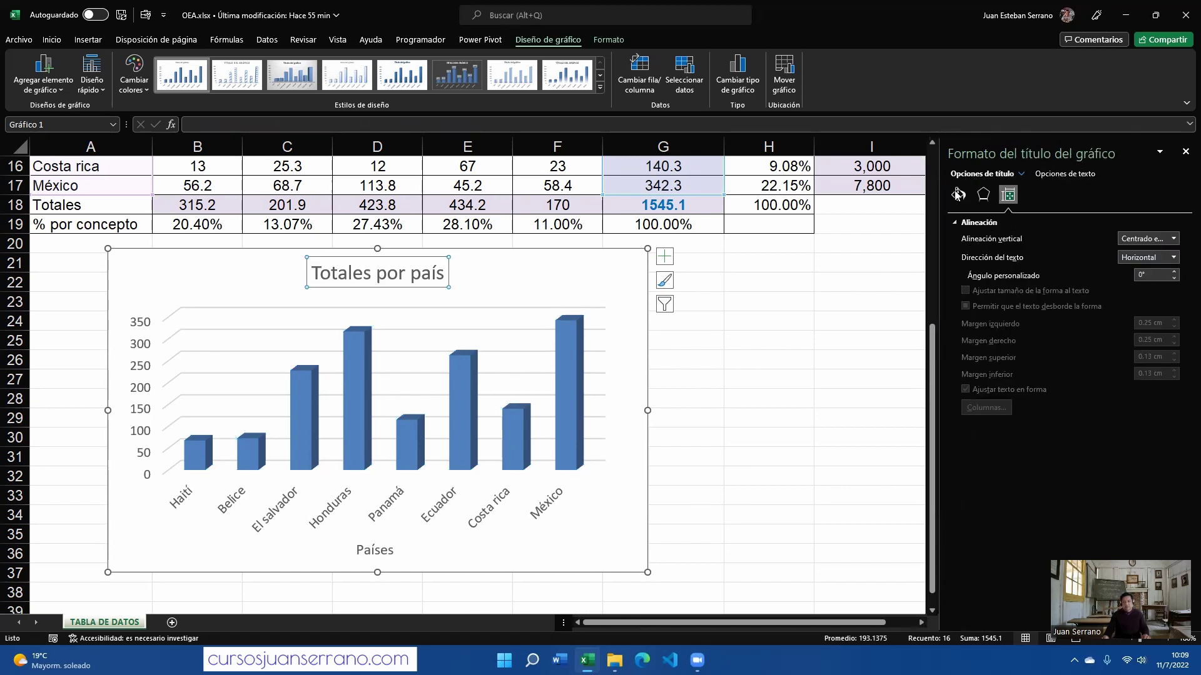
pyautogui.click(135, 345)
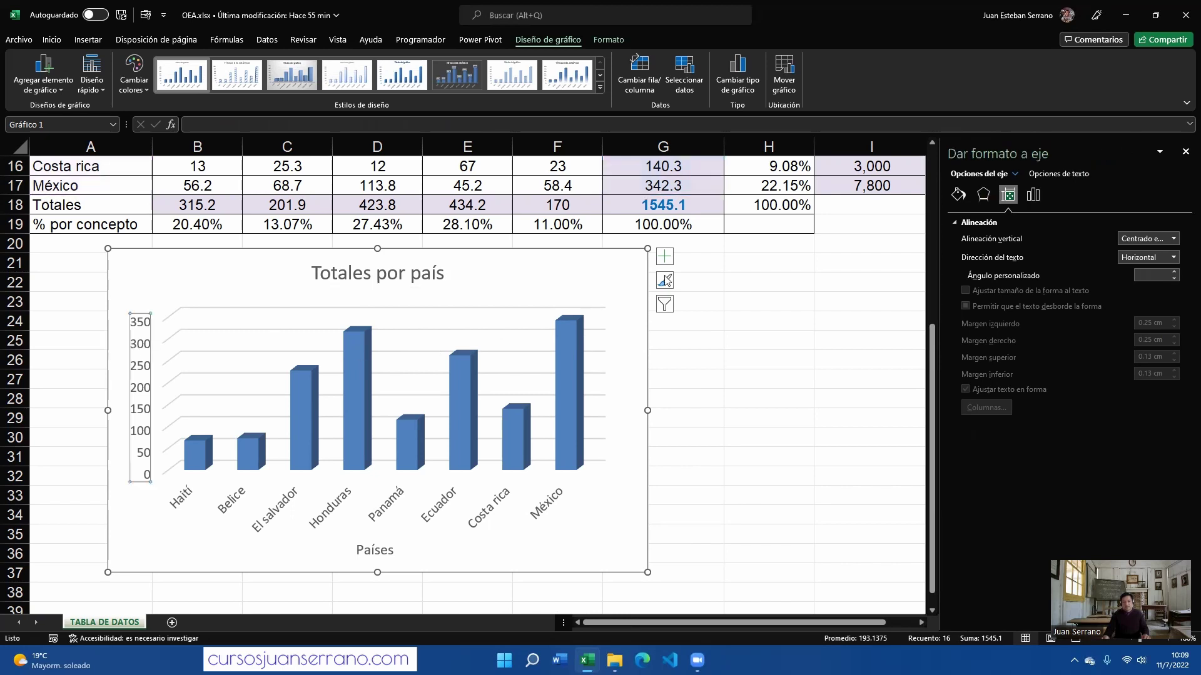
pyautogui.click(509, 338)
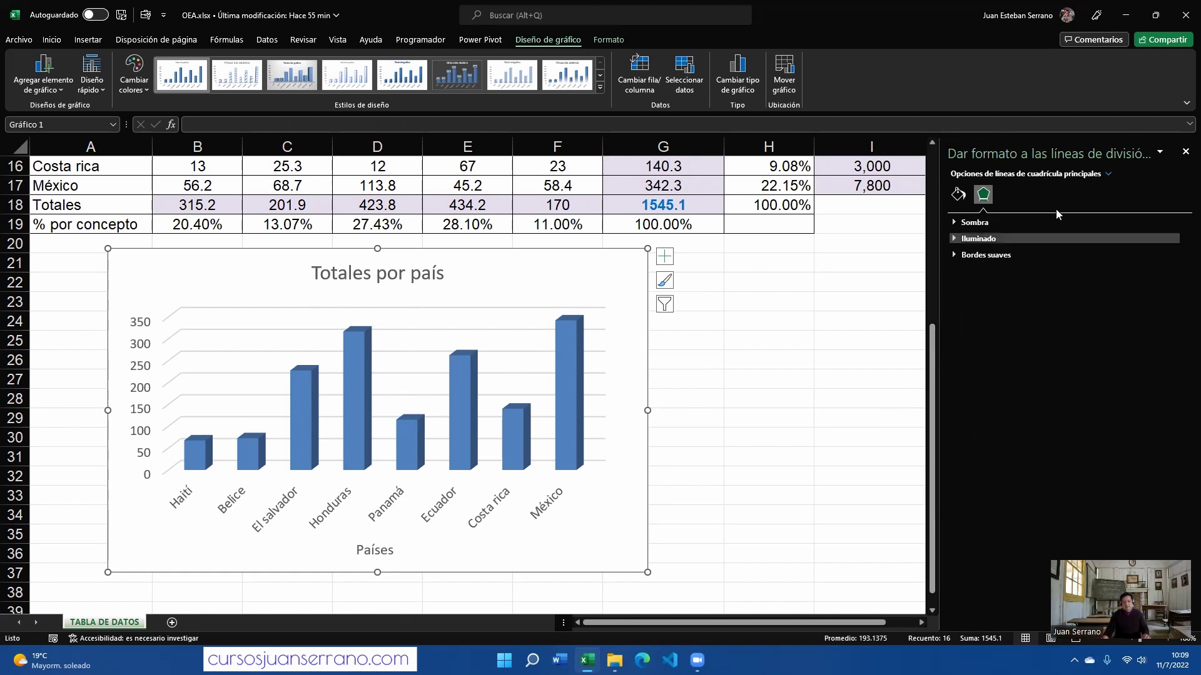
# Fill the country columns of the chart with solid standard green
pyautogui.click(581, 388)
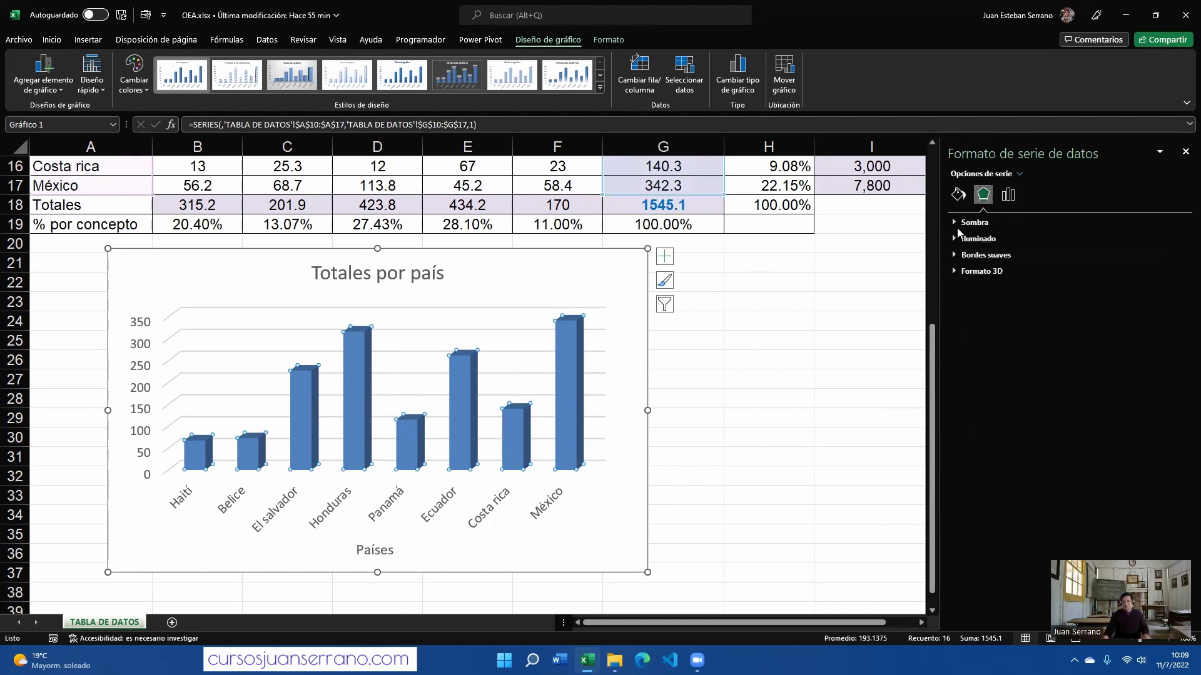
pyautogui.click(958, 196)
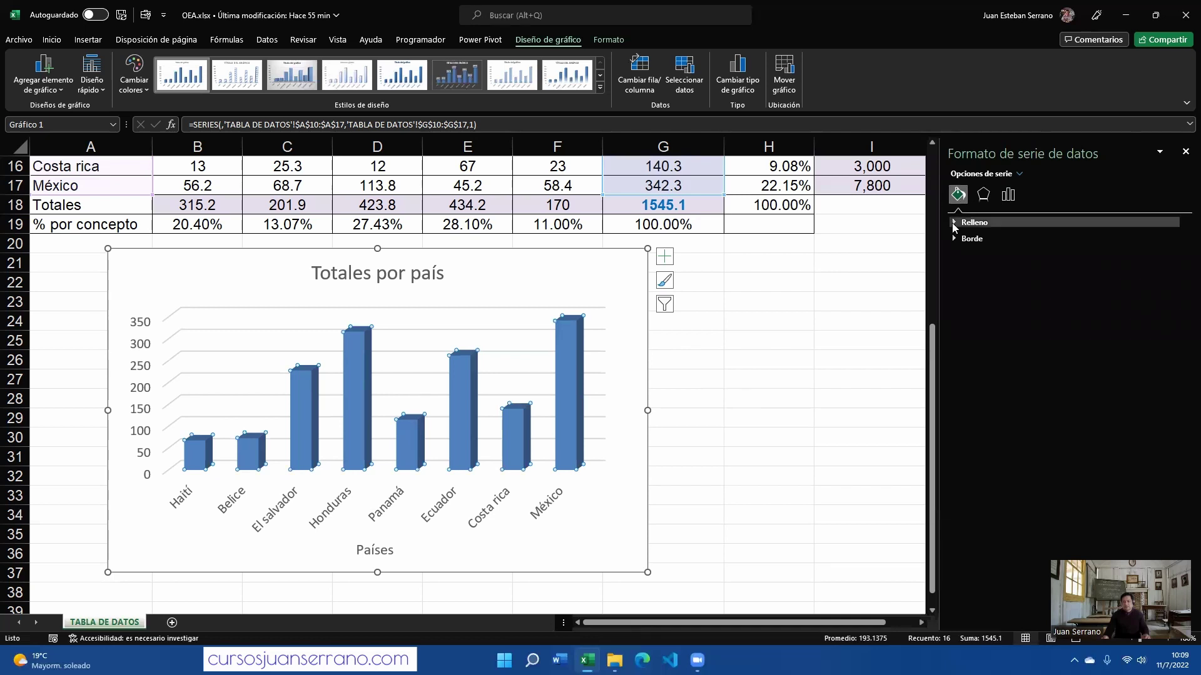
pyautogui.click(954, 224)
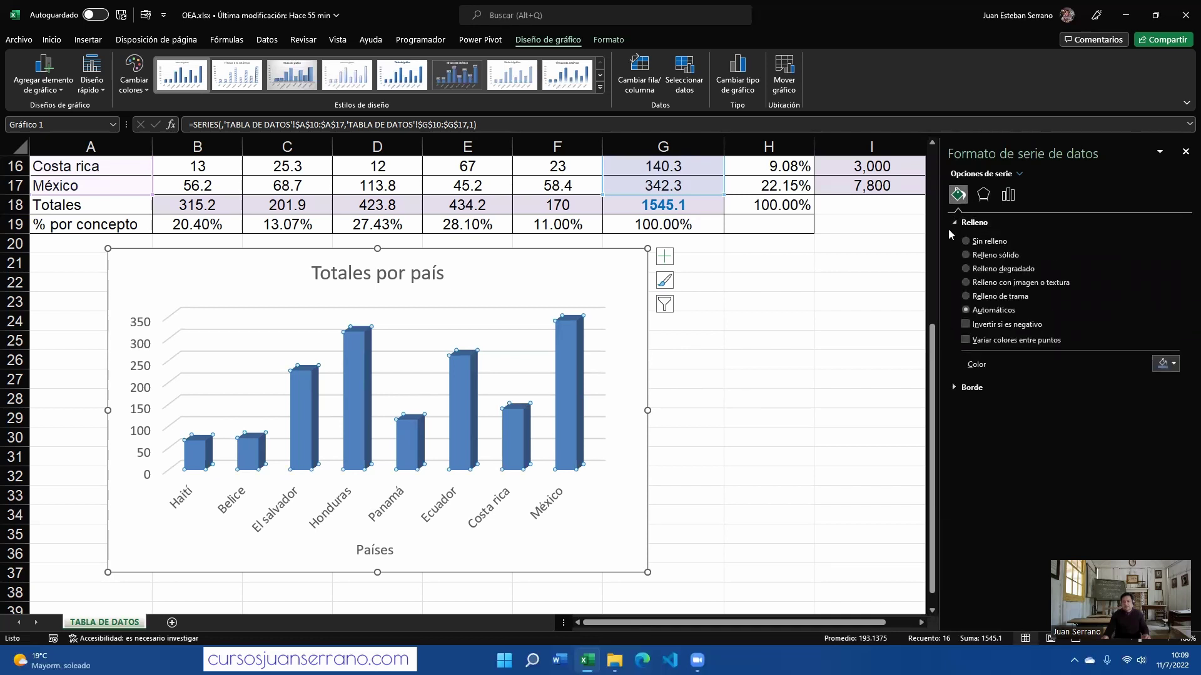
pyautogui.click(1175, 363)
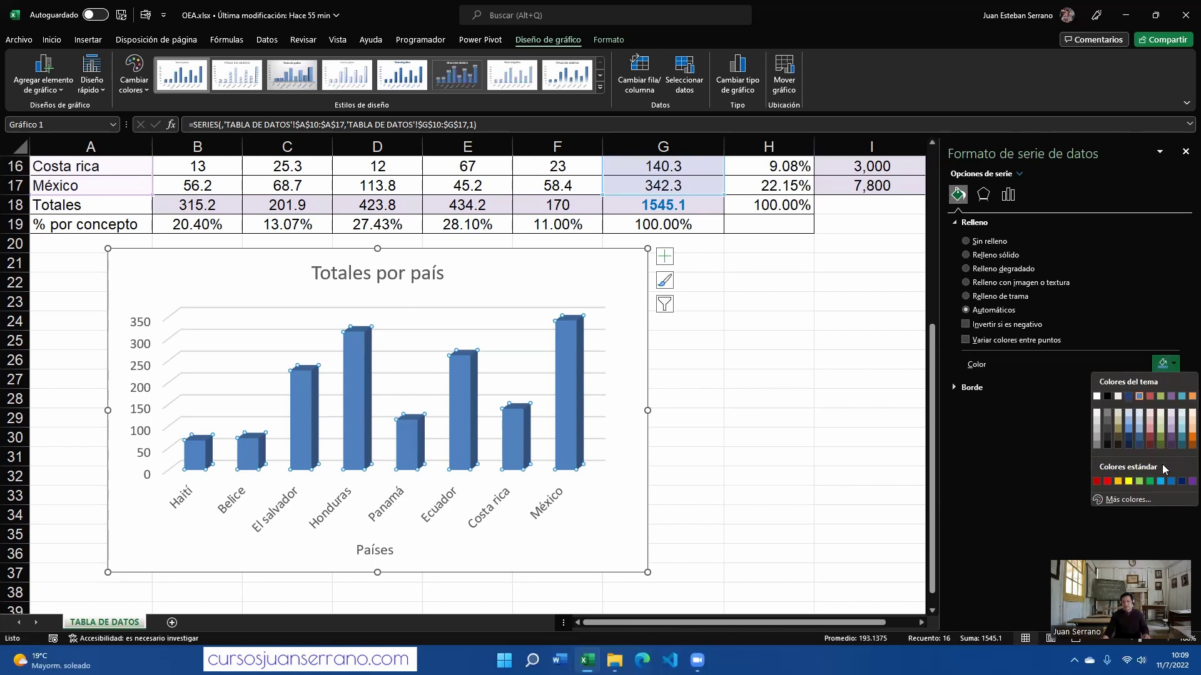
pyautogui.click(1150, 481)
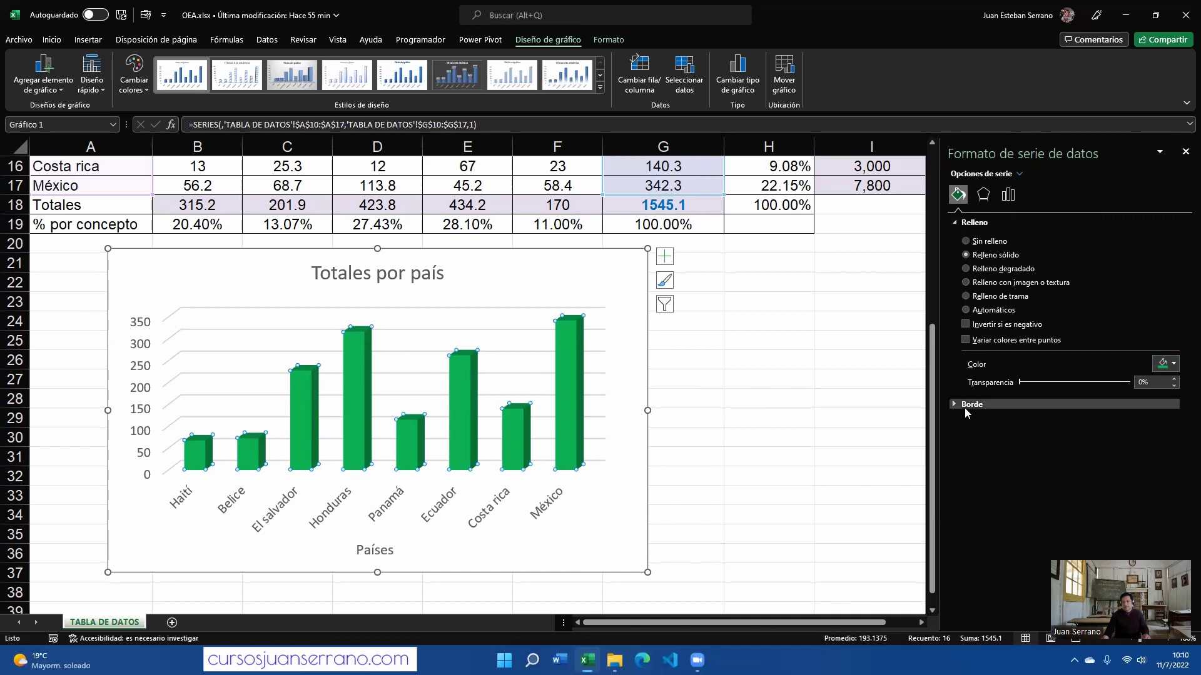
# Try the pyramid, cylinder and cone column shapes on the data series, and return to the box shape (Cuadro)
pyautogui.click(983, 194)
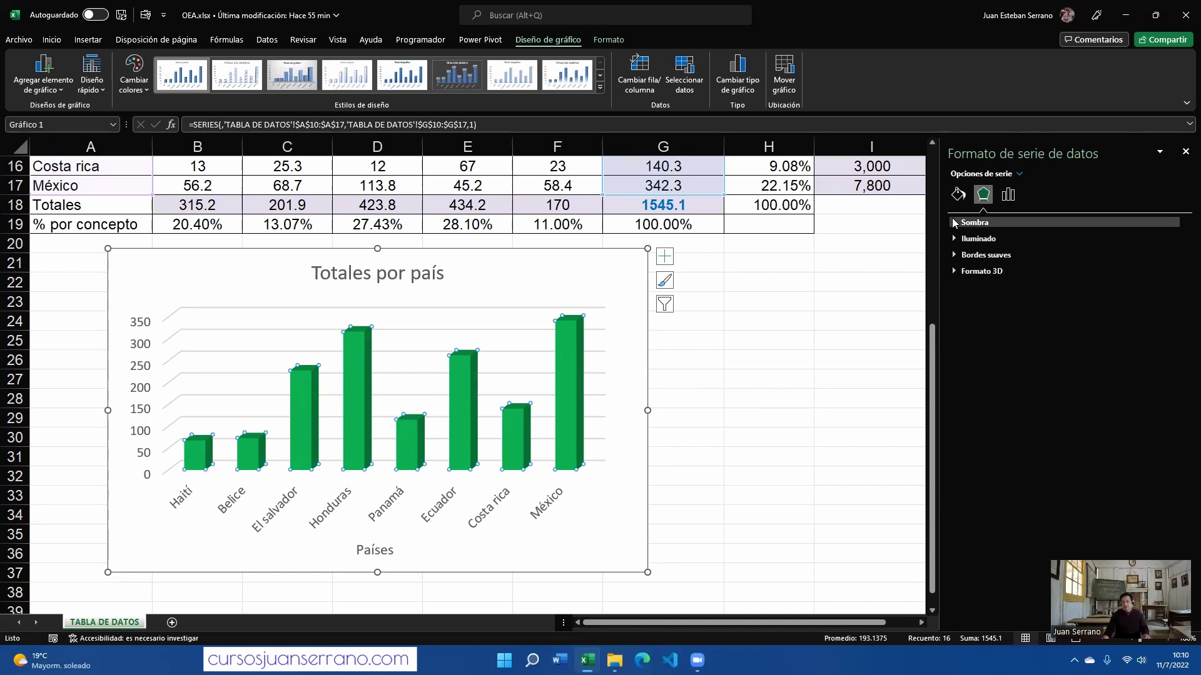
pyautogui.click(1008, 195)
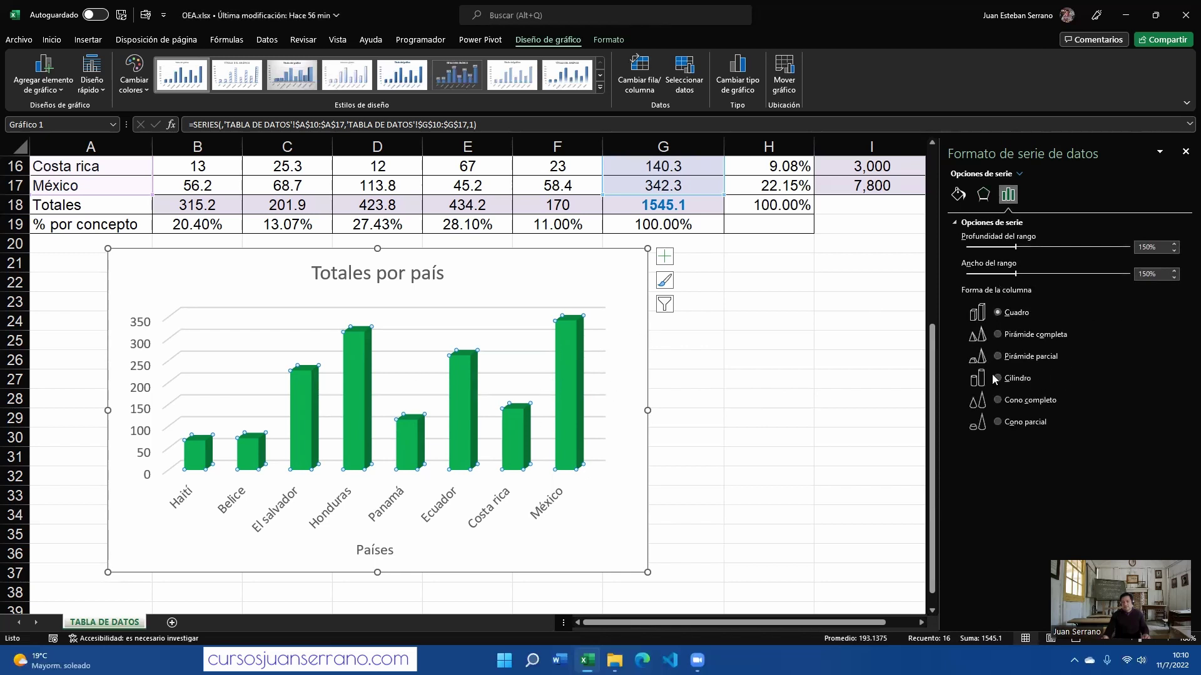
pyautogui.click(998, 335)
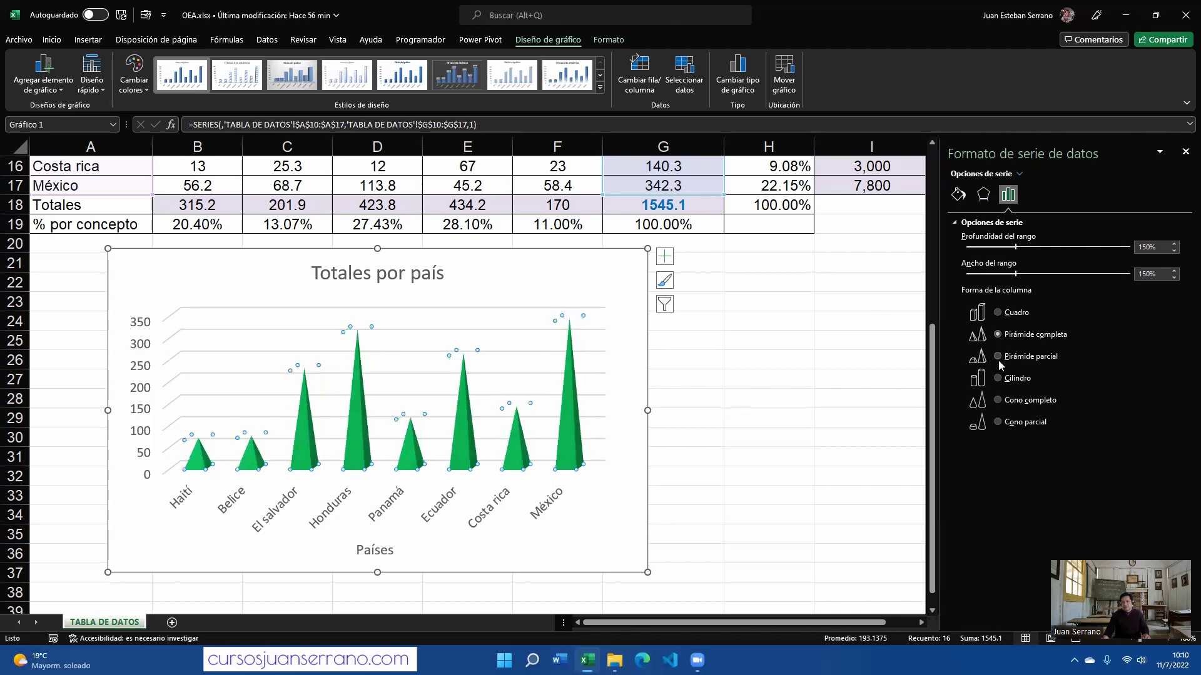
pyautogui.click(999, 357)
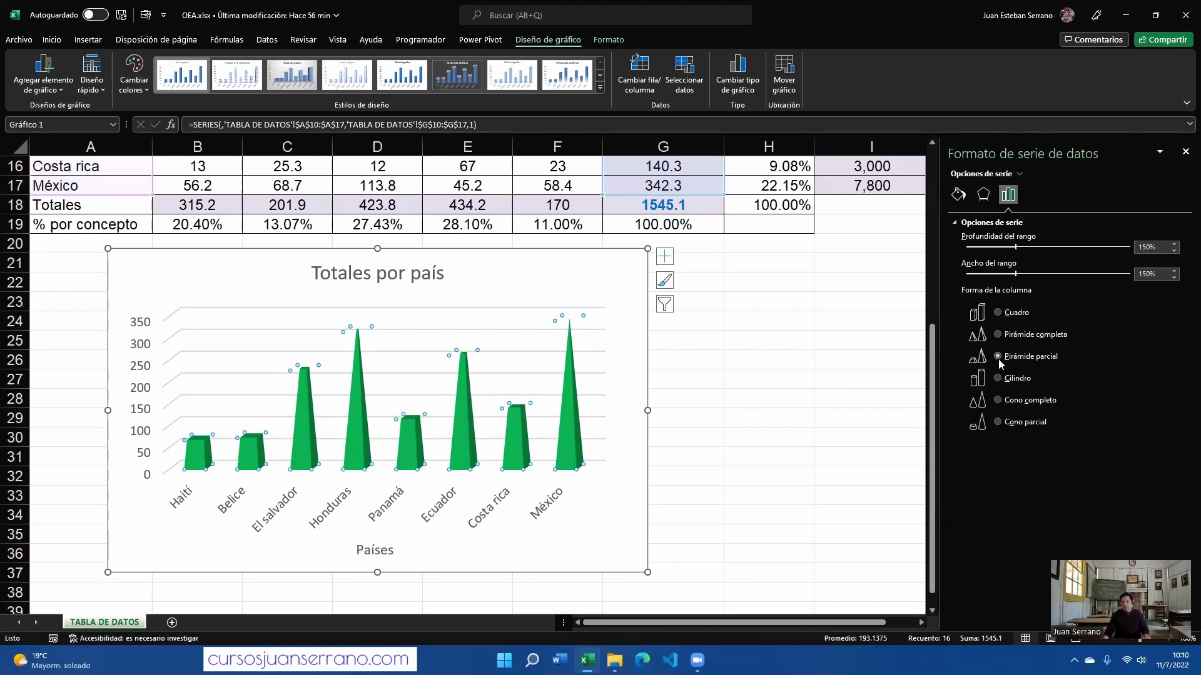
pyautogui.click(998, 379)
pyautogui.click(999, 400)
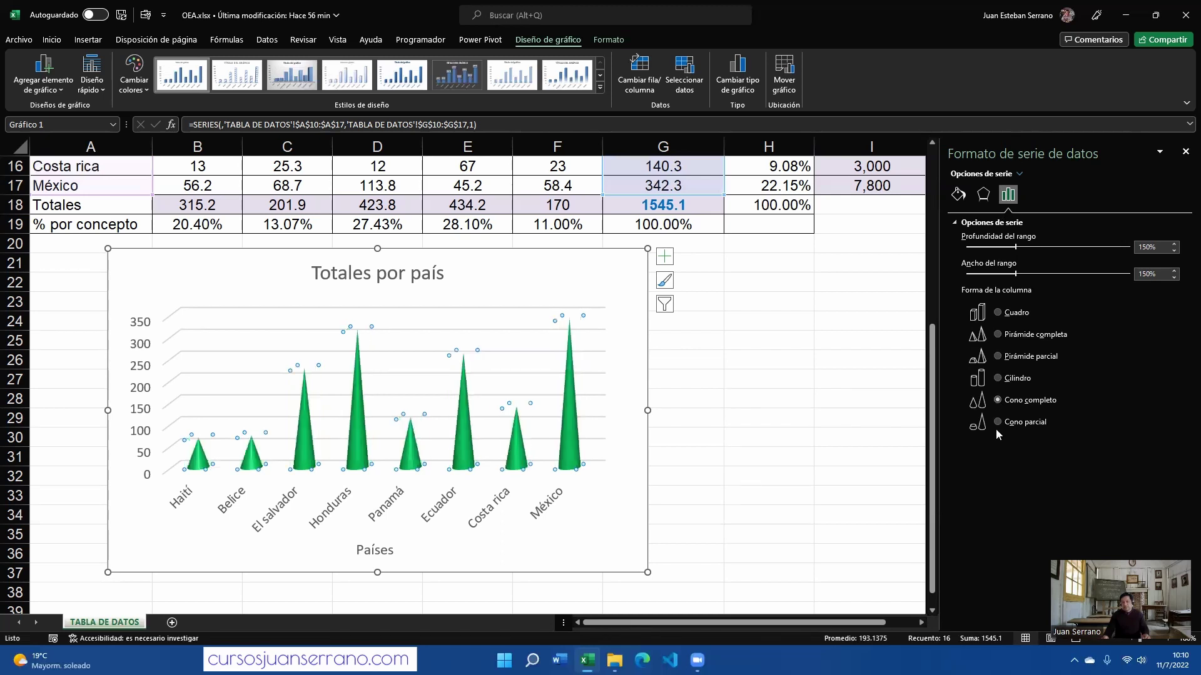
pyautogui.click(998, 423)
pyautogui.click(998, 312)
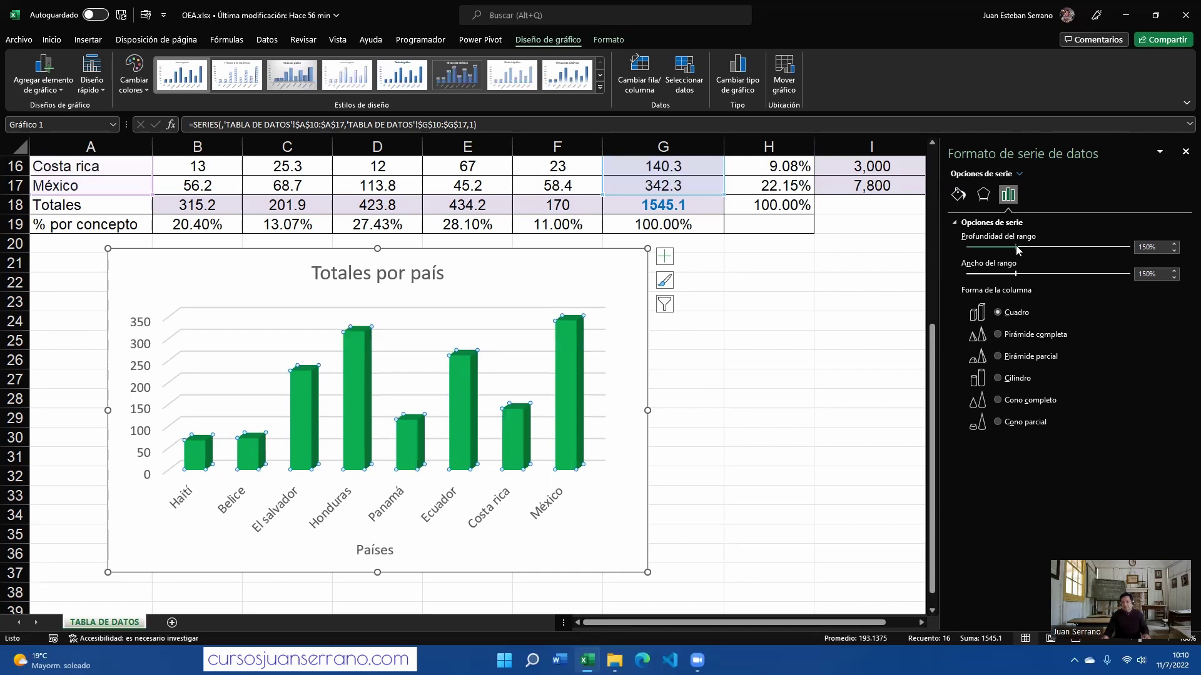
# Set the data series' gap depth to 156% and its gap width to 120%
pyautogui.moveTo(1016, 246); pyautogui.dragTo(1007, 272)
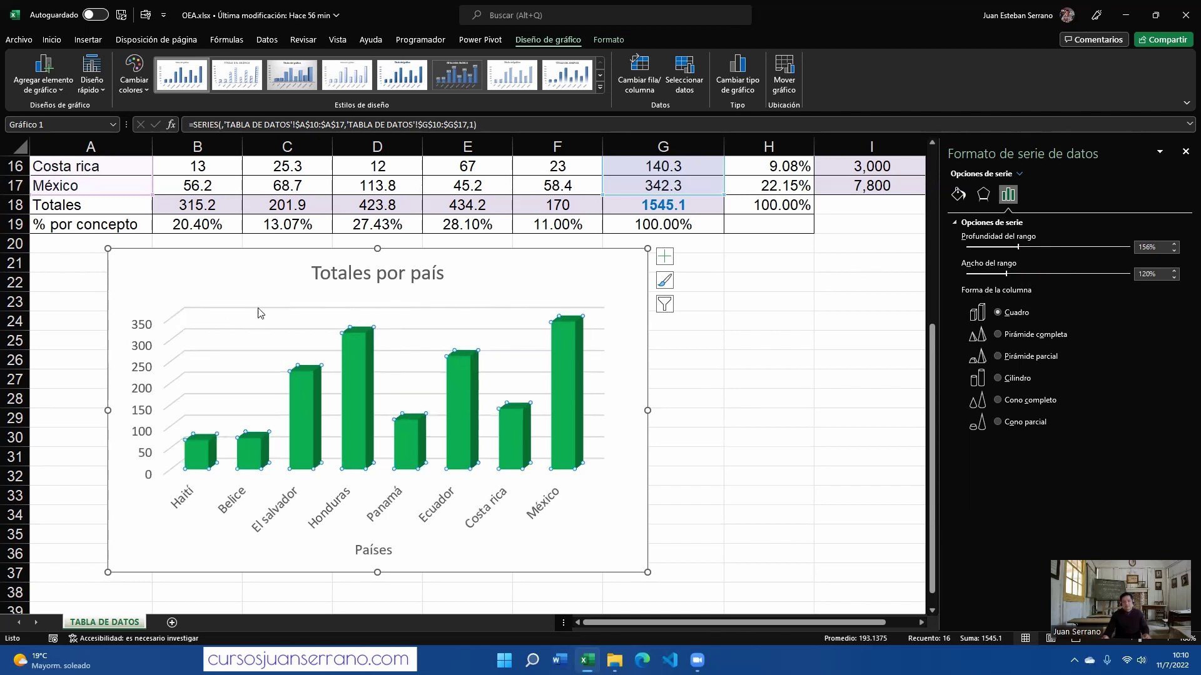
# Color the vertical axis's major gridlines with the olive green theme color
pyautogui.click(261, 334)
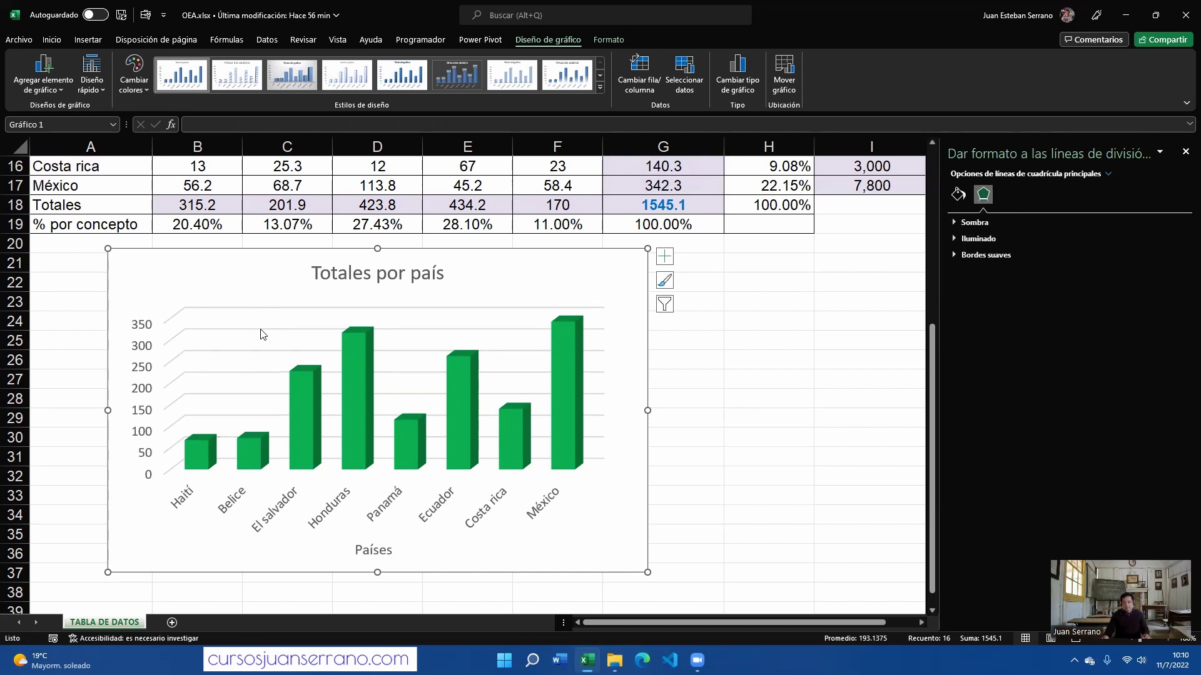
pyautogui.click(958, 194)
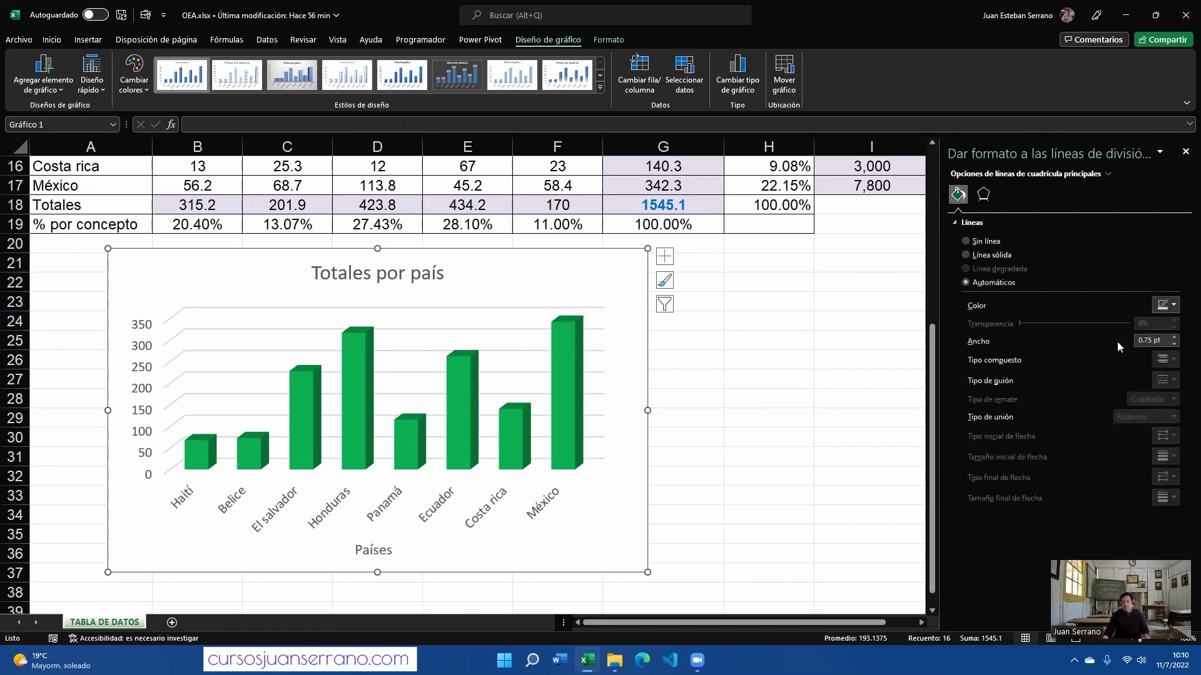
pyautogui.click(1174, 305)
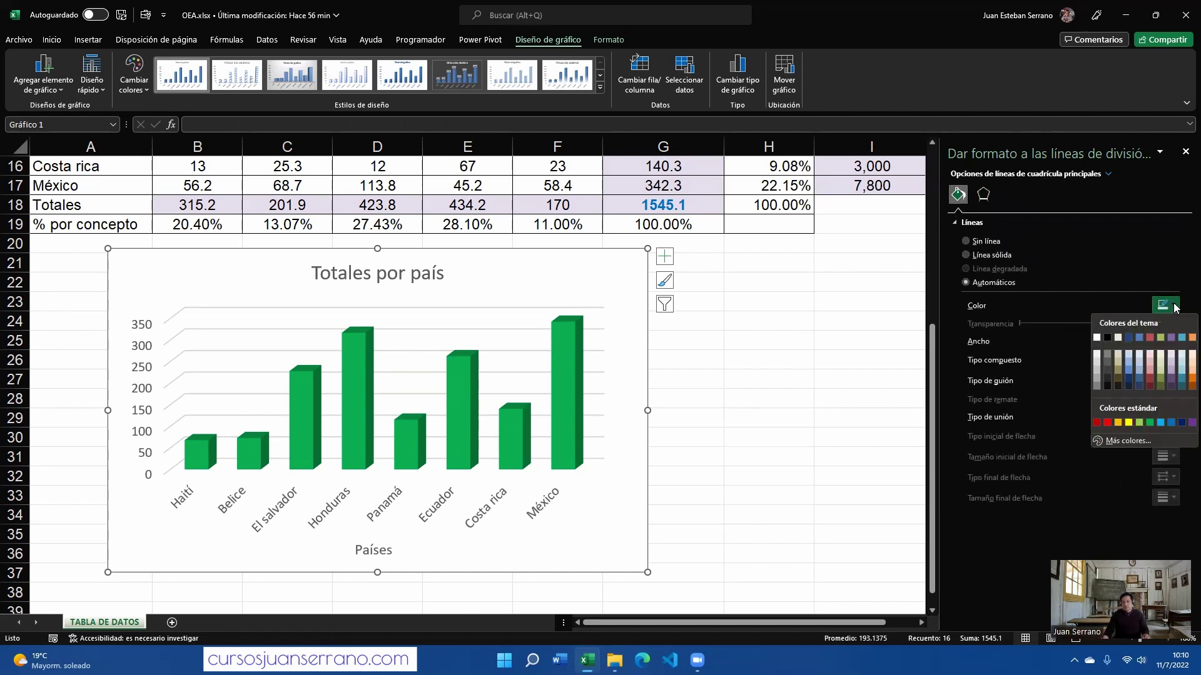
pyautogui.click(1160, 338)
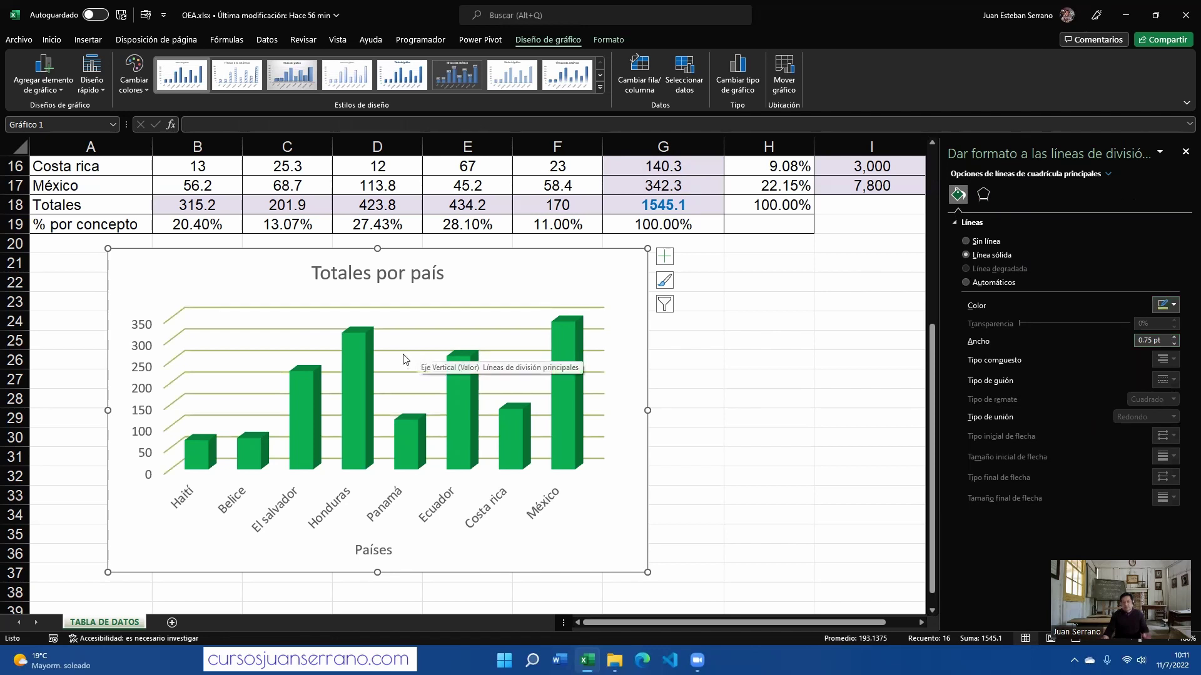
# Rotate the country labels on the horizontal axis by 270°
pyautogui.click(550, 508)
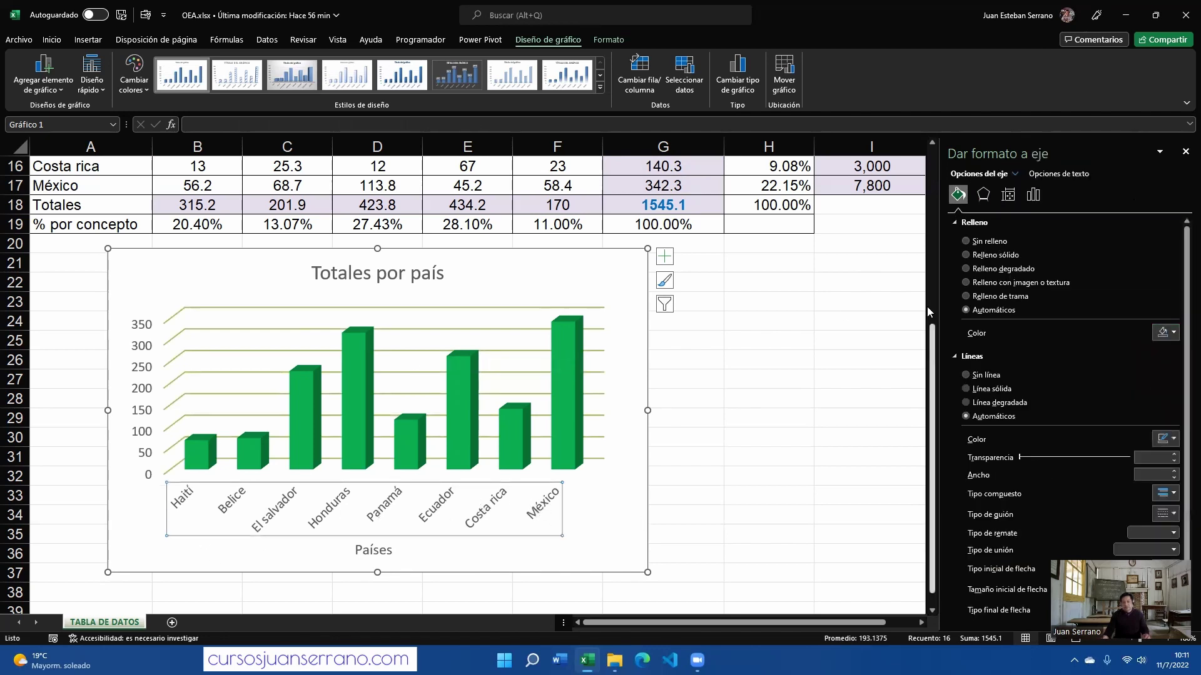
pyautogui.click(1033, 195)
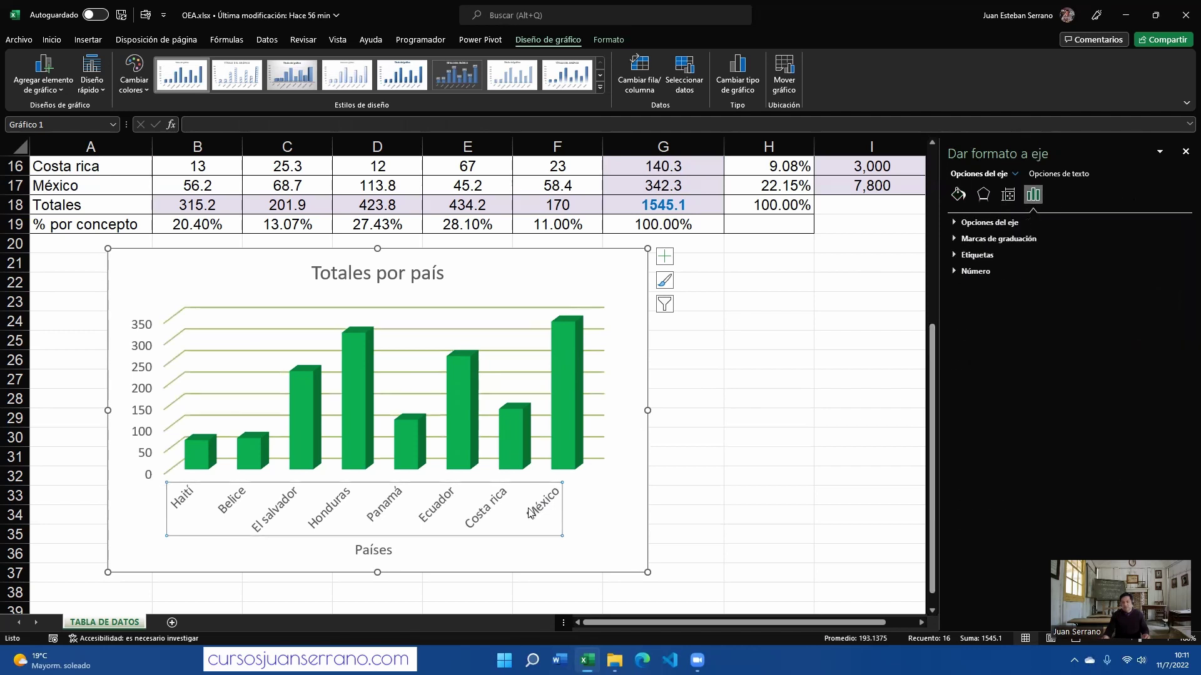
pyautogui.click(1009, 198)
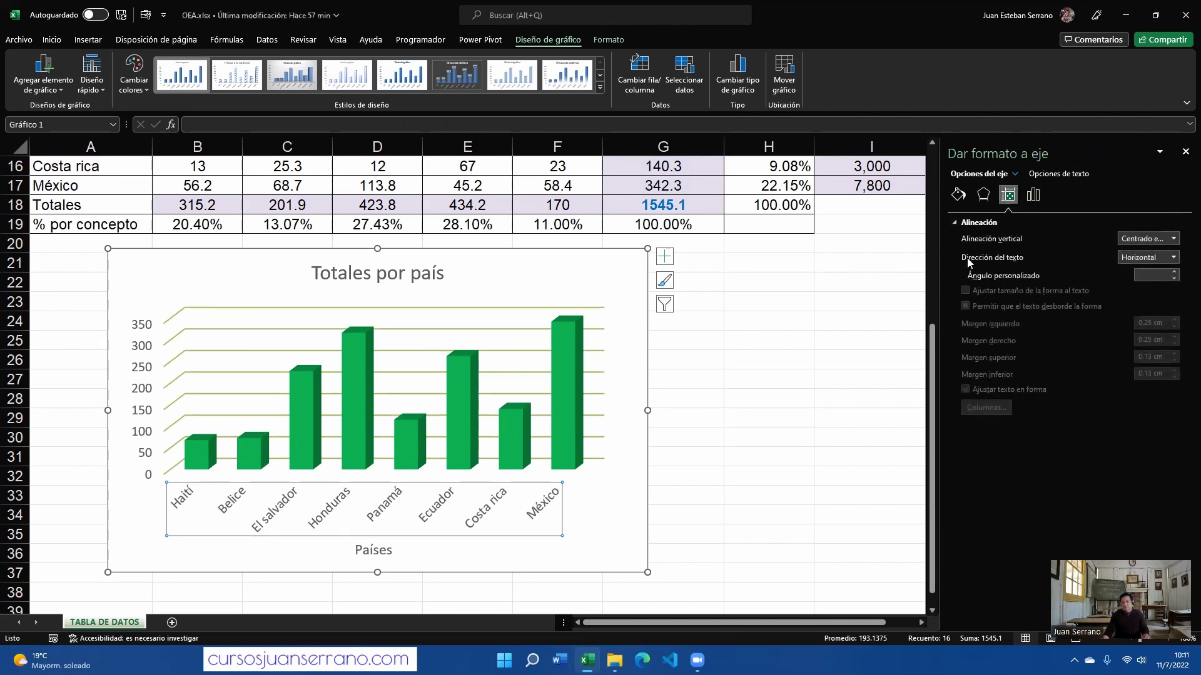
pyautogui.click(1174, 259)
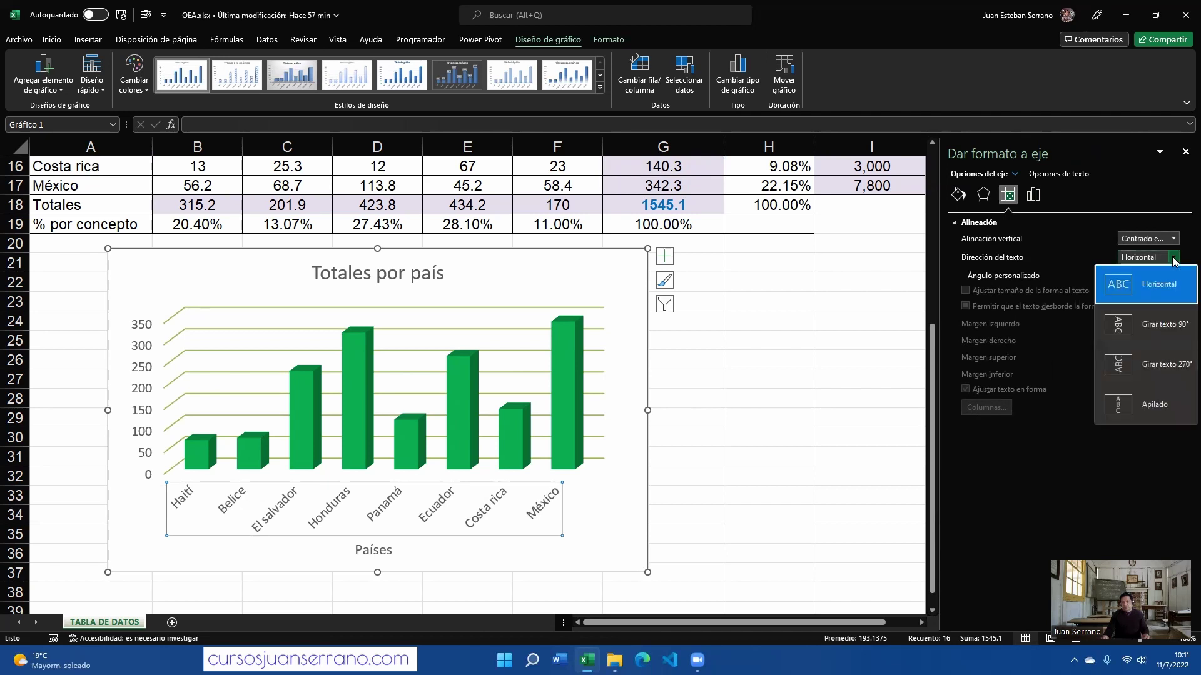
pyautogui.click(1140, 368)
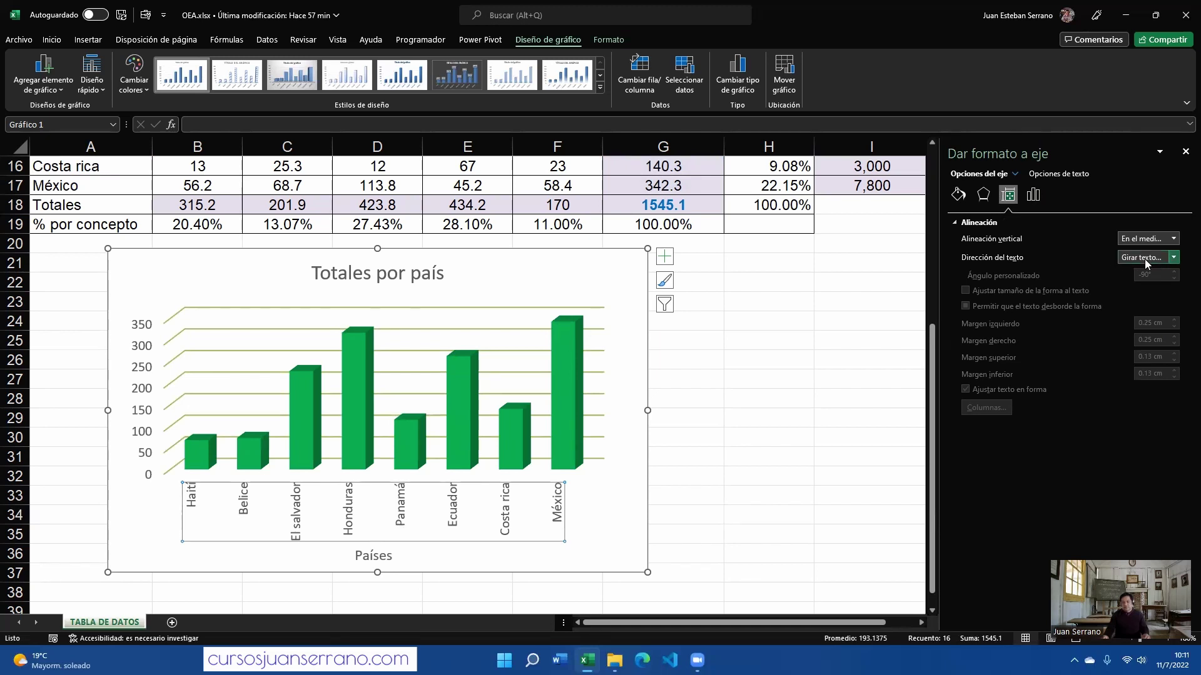
# Change the font color of the country labels to standard green
pyautogui.click(52, 40)
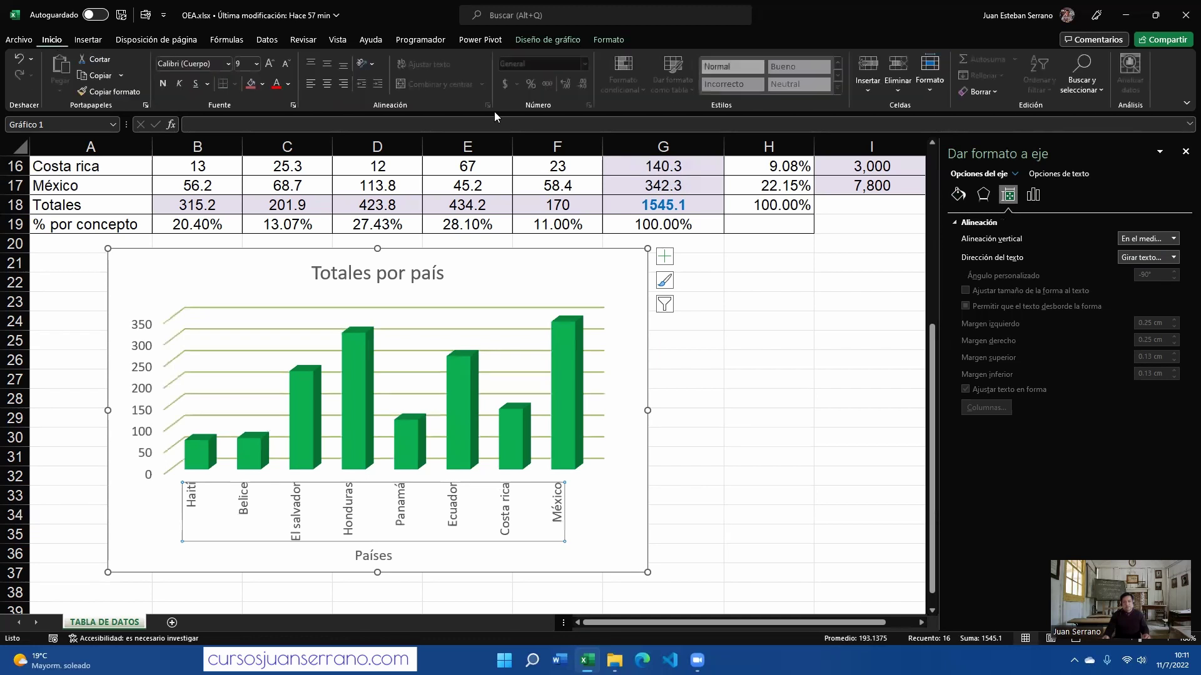
pyautogui.click(290, 85)
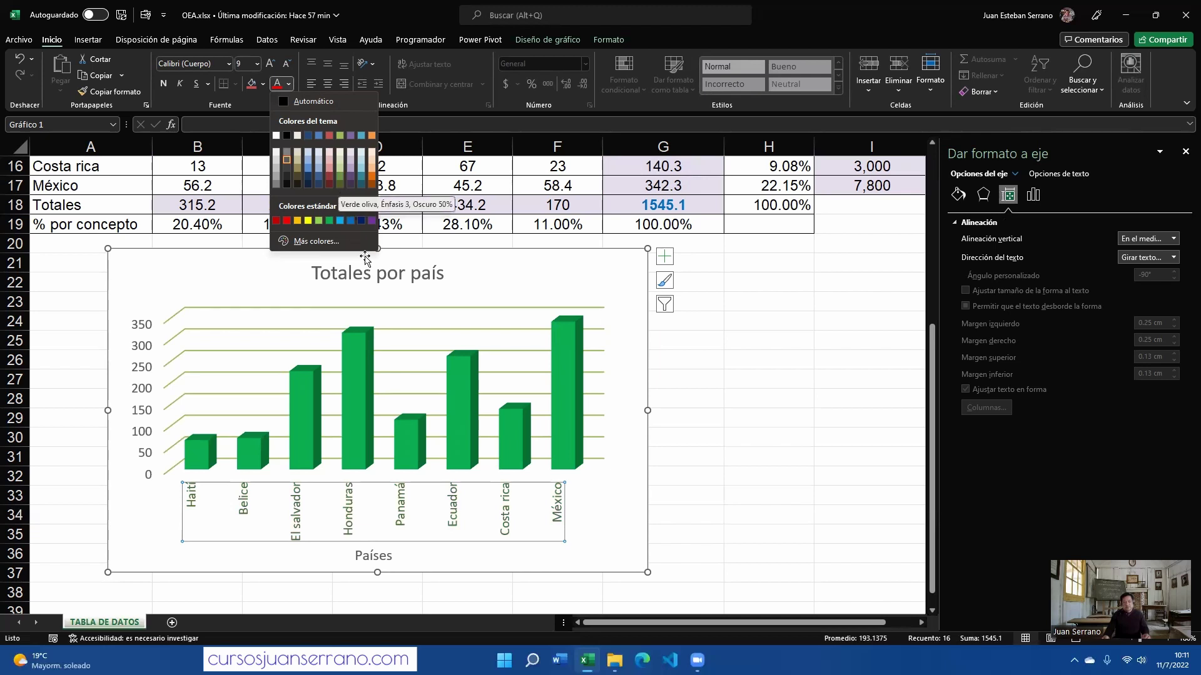
pyautogui.click(331, 220)
pyautogui.click(624, 472)
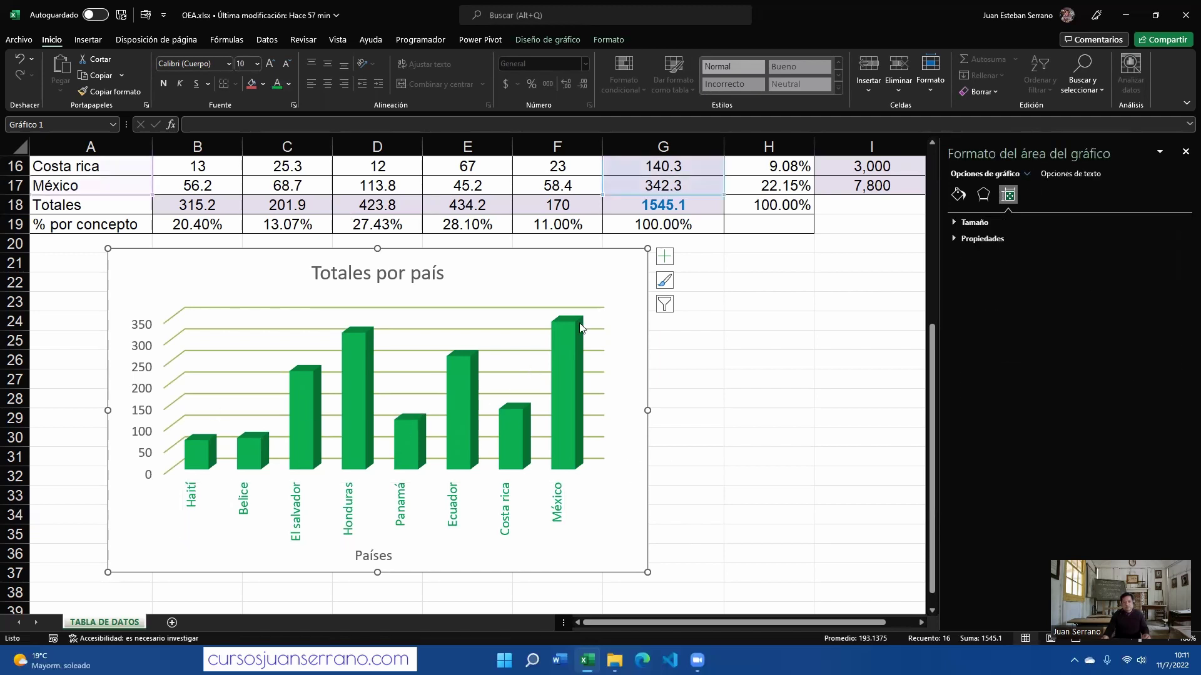
# Move the chart title to the chart's upper-left corner and give it a solid fill in a lighter shade of the blue theme color
pyautogui.click(433, 285)
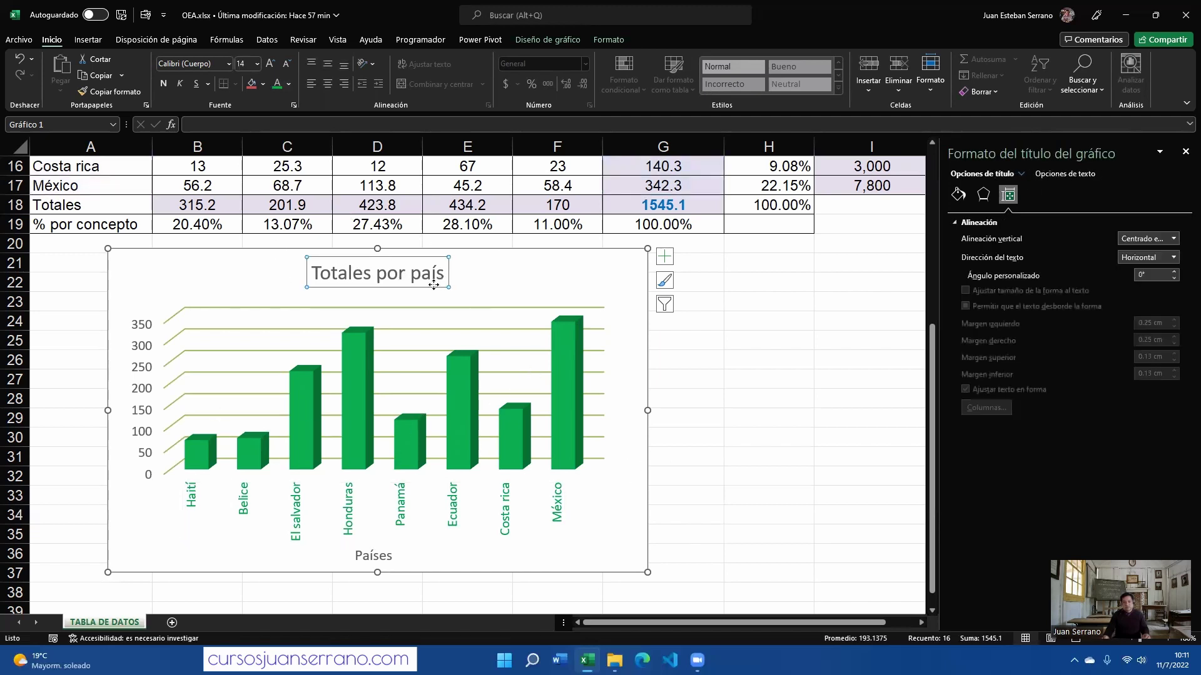
pyautogui.moveTo(421, 287); pyautogui.dragTo(249, 288)
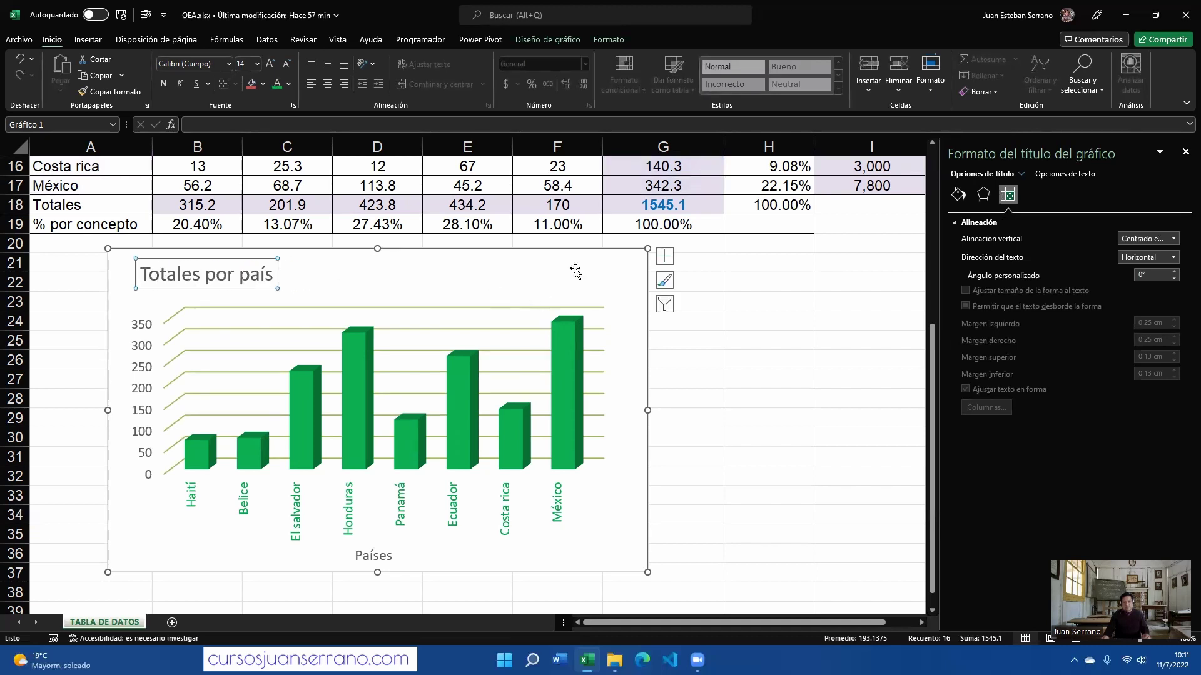
pyautogui.click(956, 194)
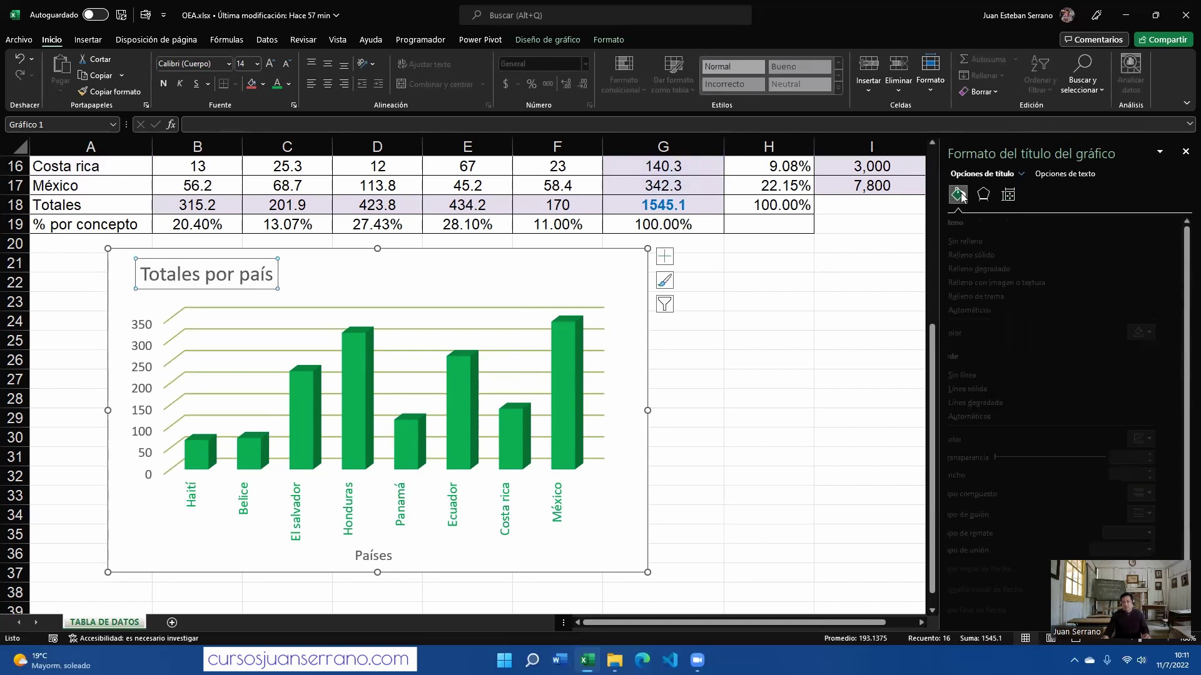
pyautogui.click(995, 256)
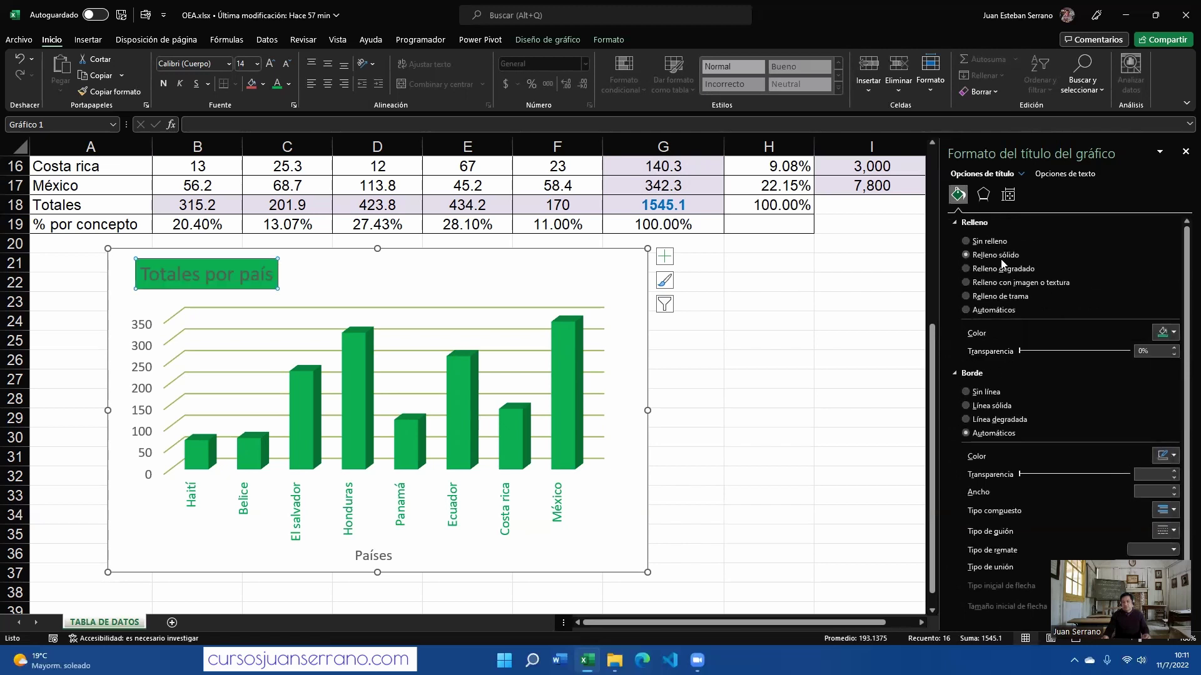
pyautogui.click(1174, 333)
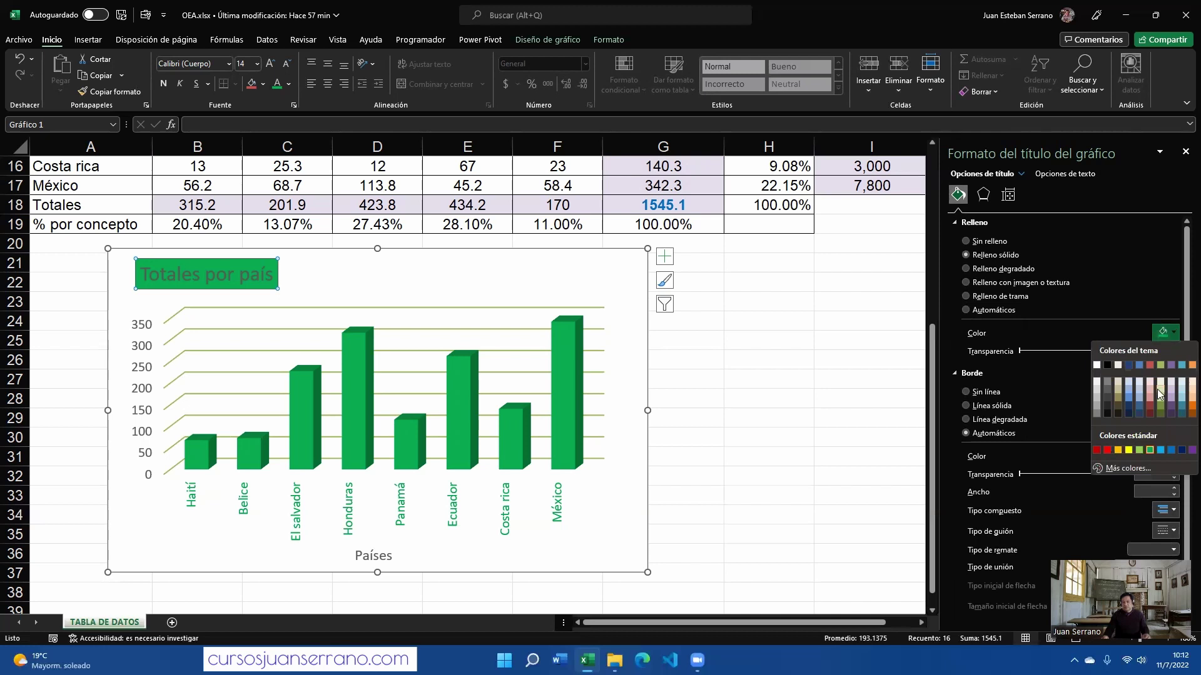
pyautogui.click(1130, 365)
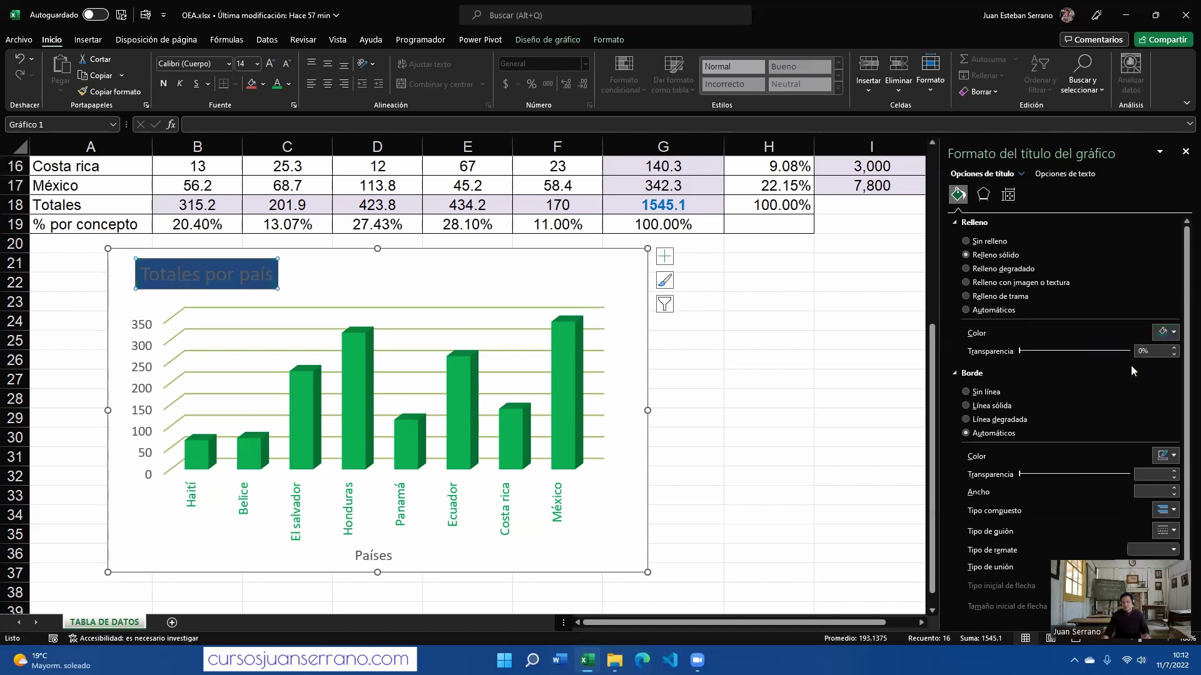
pyautogui.click(1174, 332)
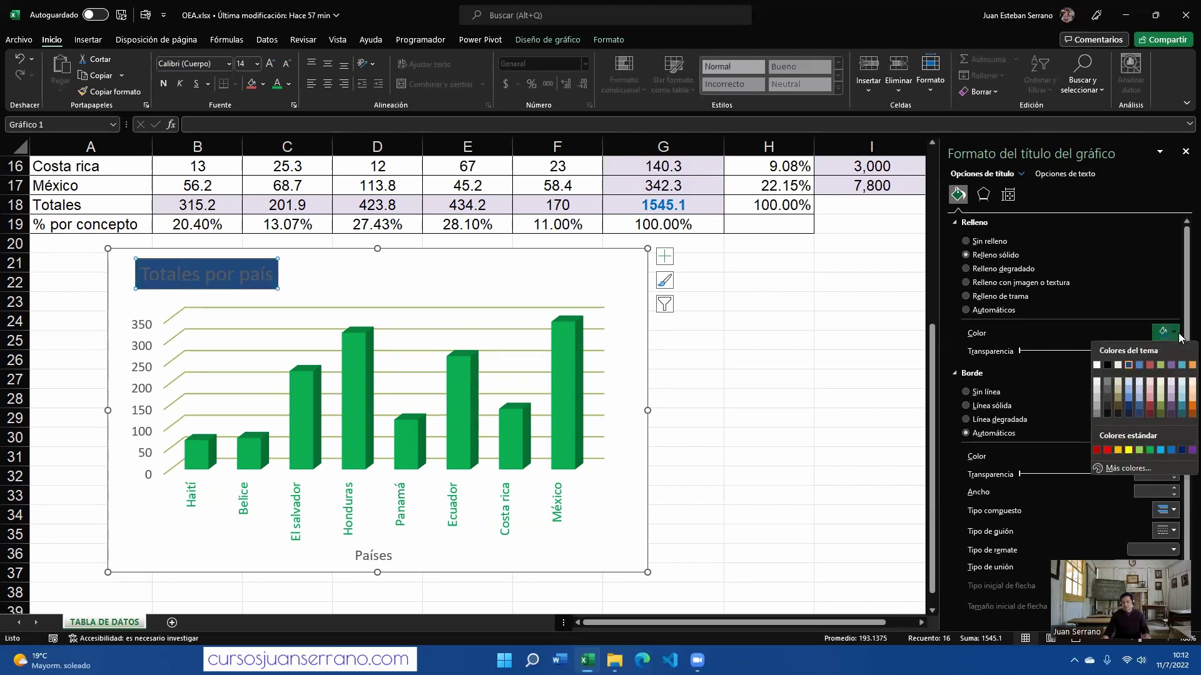
pyautogui.click(1171, 450)
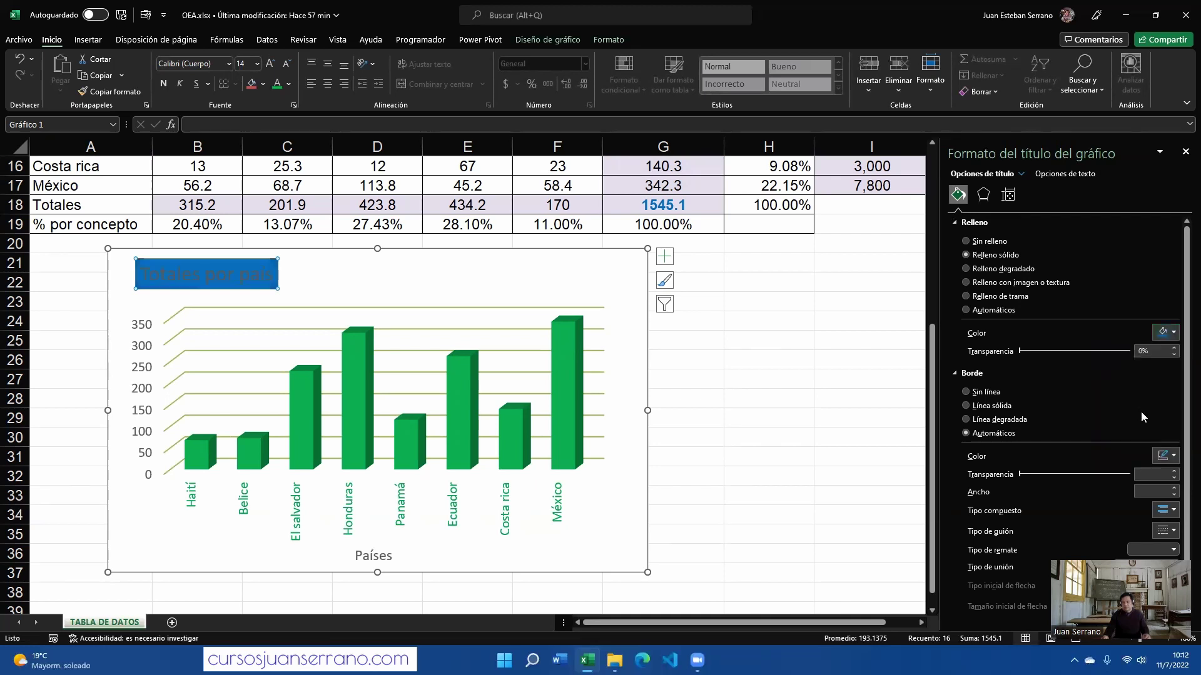
pyautogui.click(1167, 332)
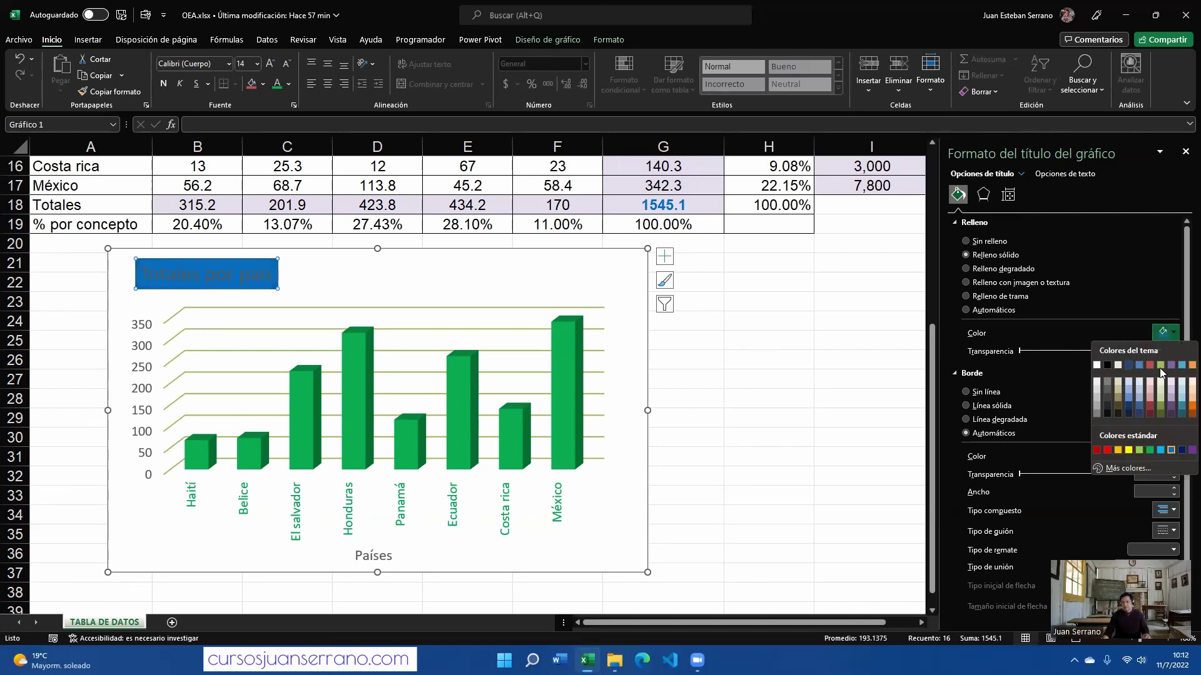
pyautogui.click(1129, 397)
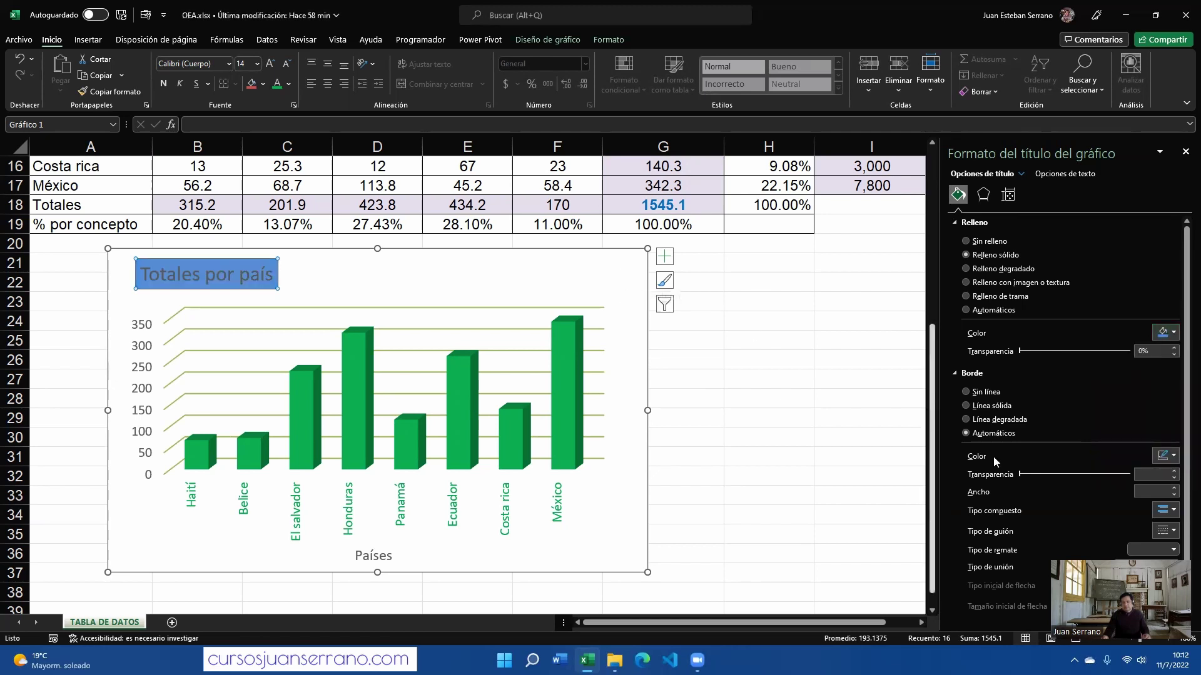
# Change the font color of the chart title "Totales por país" to white
pyautogui.click(290, 84)
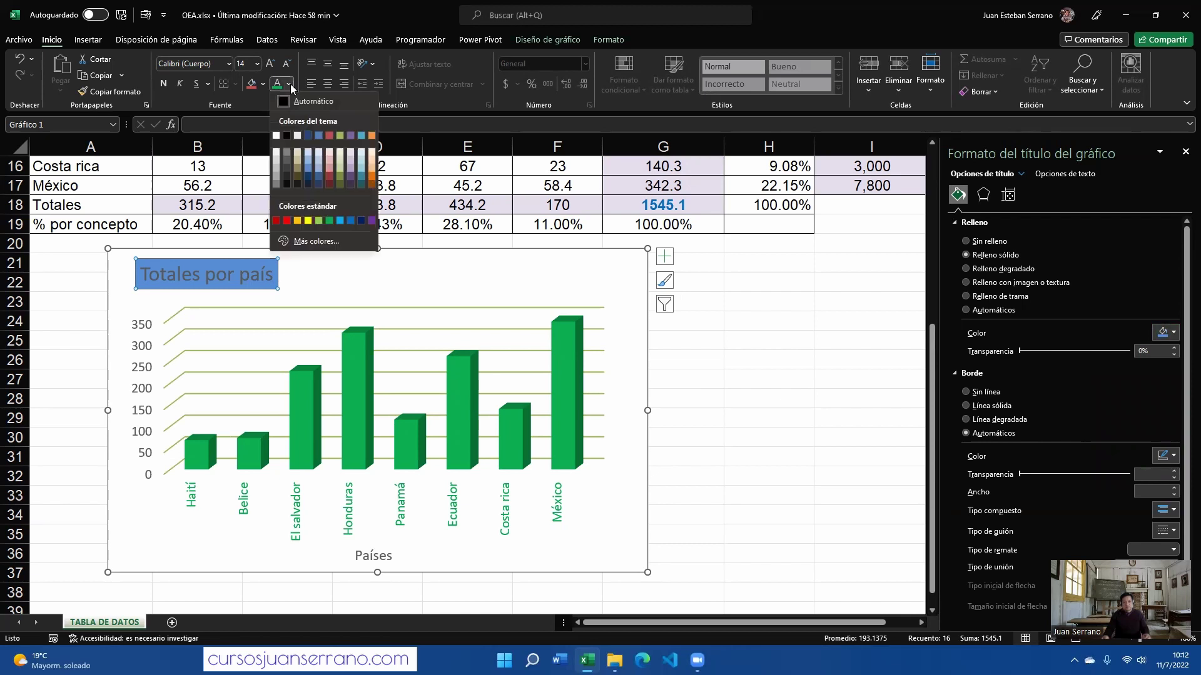
pyautogui.click(277, 135)
pyautogui.click(401, 290)
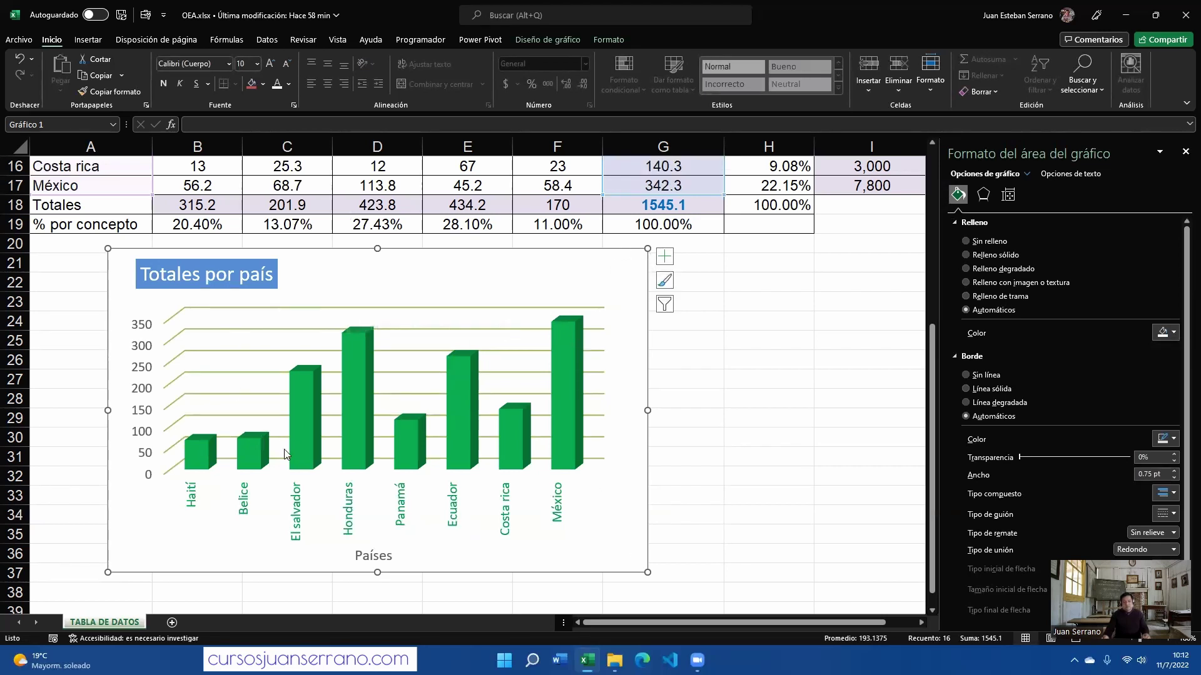
# Delete the horizontal axis title "Países" from the column chart and deselect the chart
pyautogui.press('Down')
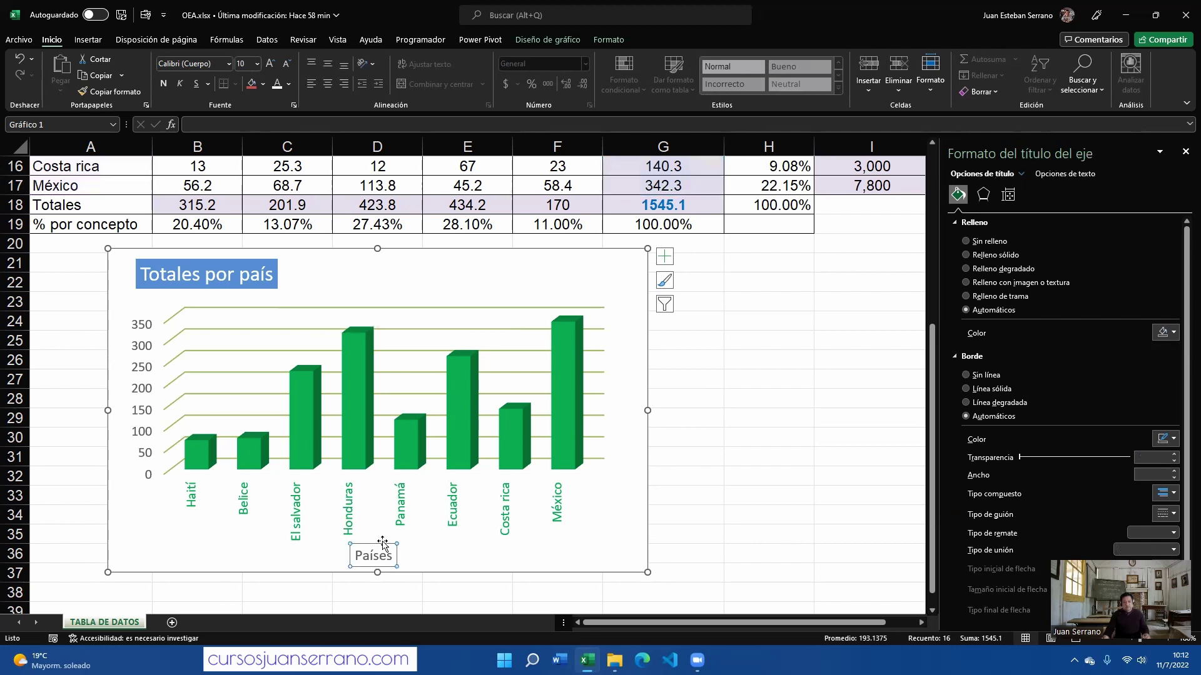
pyautogui.click(381, 540)
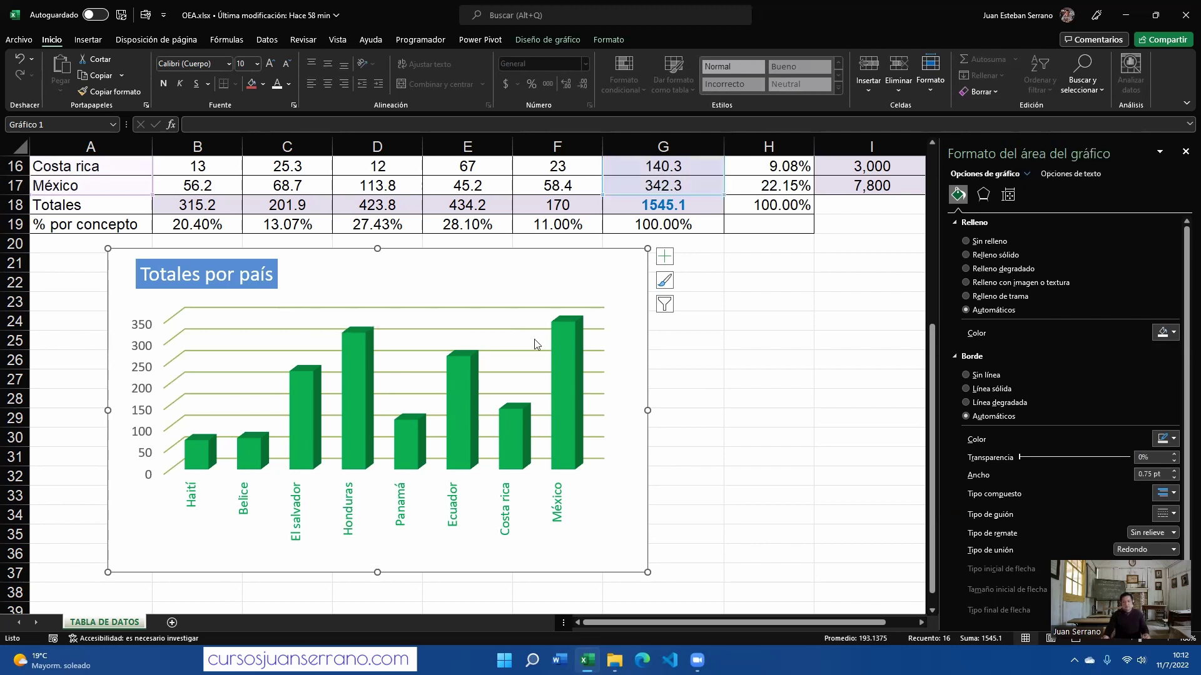
pyautogui.click(742, 533)
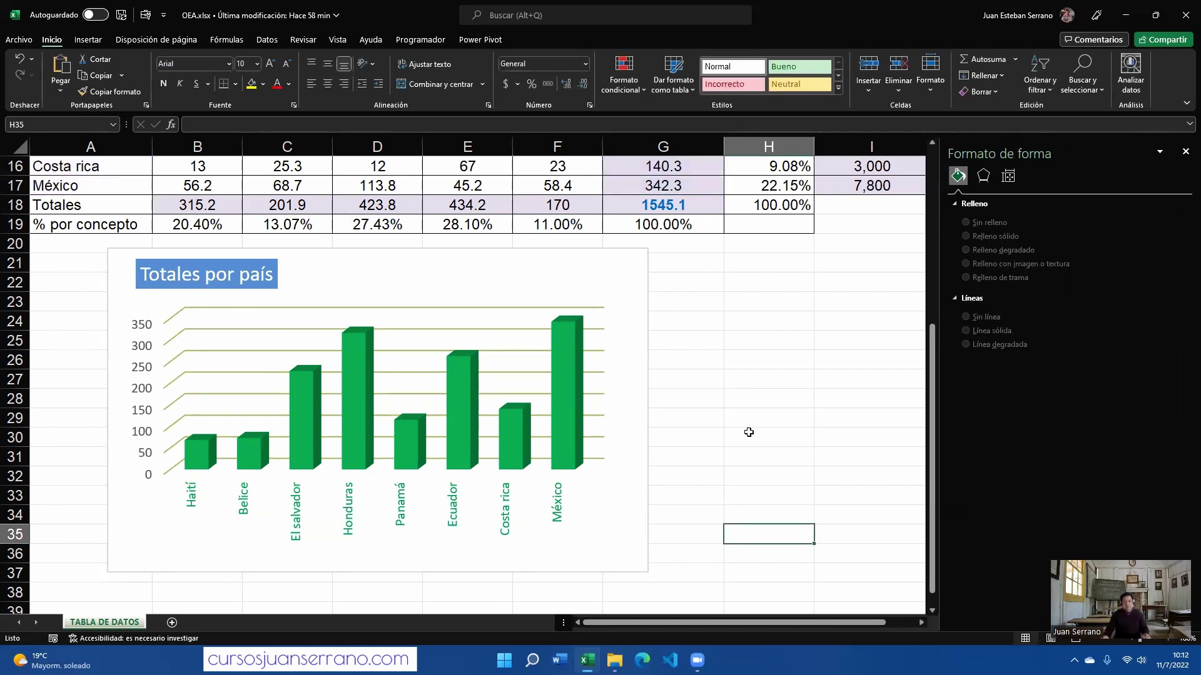
# Examine the export table together with the formatted column chart below it
pyautogui.scroll(4, 749, 432)
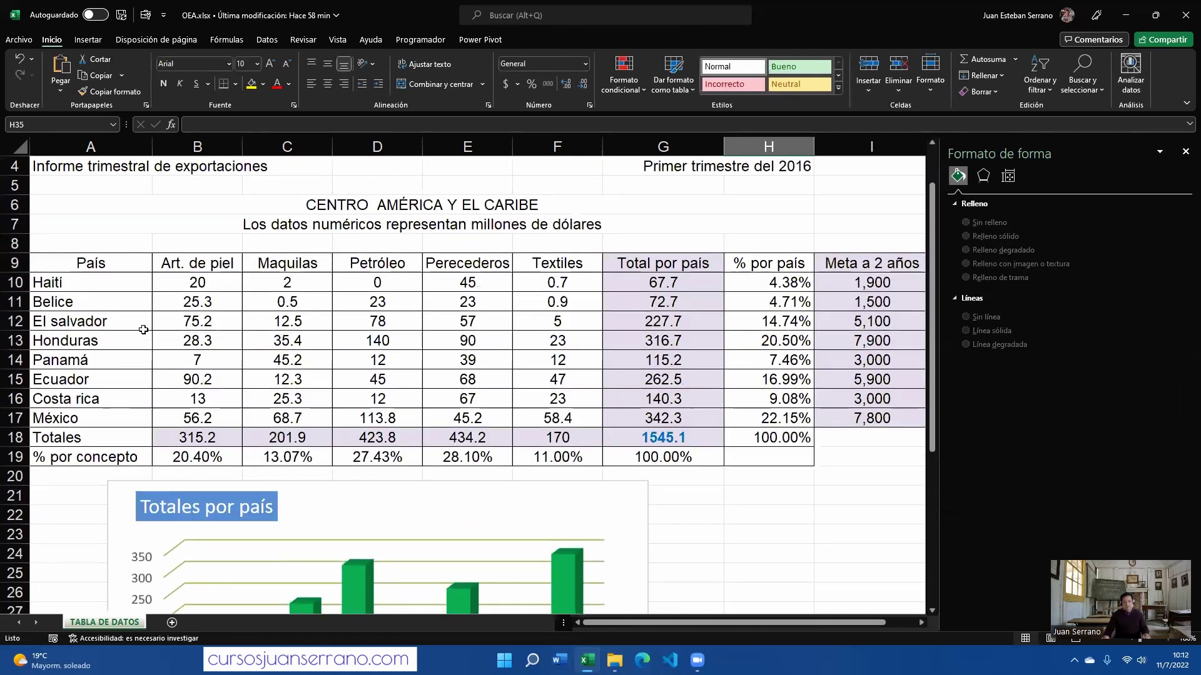
pyautogui.scroll(-2, 726, 457)
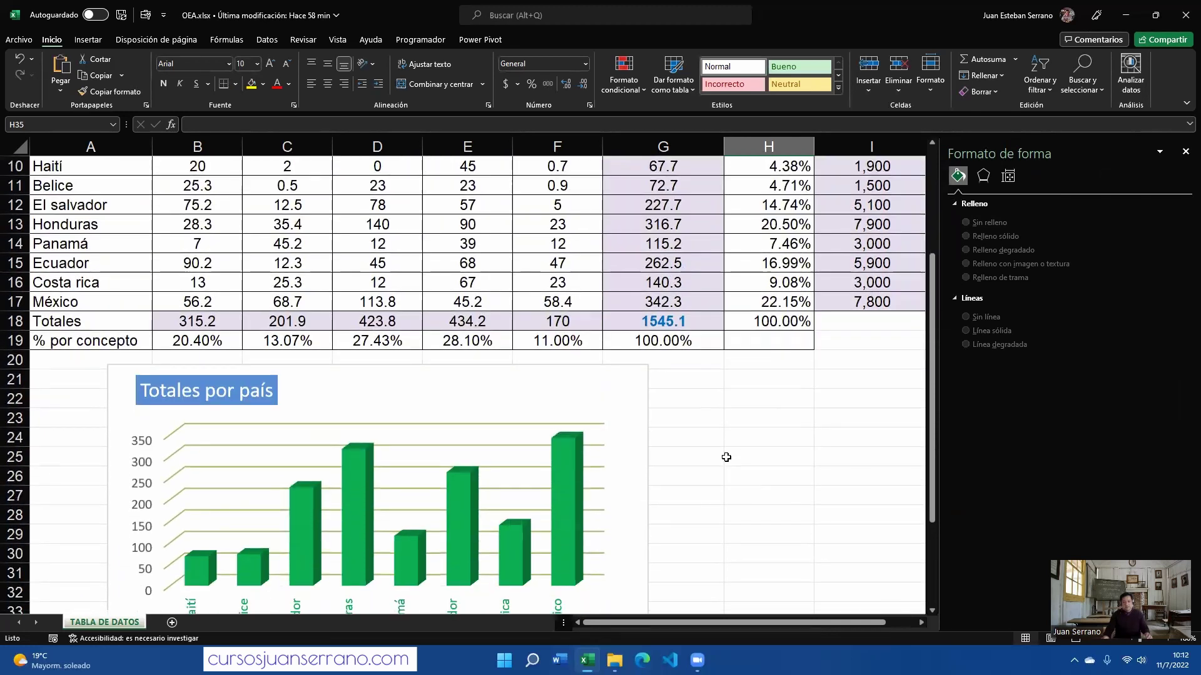
pyautogui.scroll(-1, 726, 457)
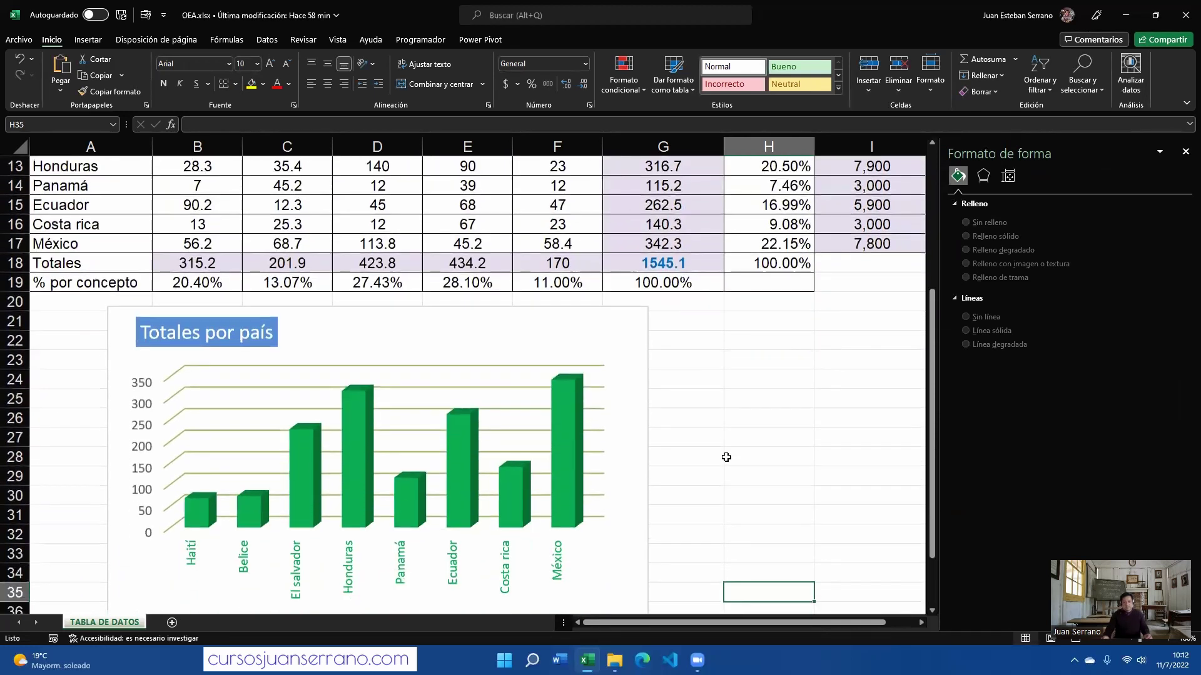
pyautogui.scroll(-2, 726, 457)
pyautogui.scroll(6, 726, 457)
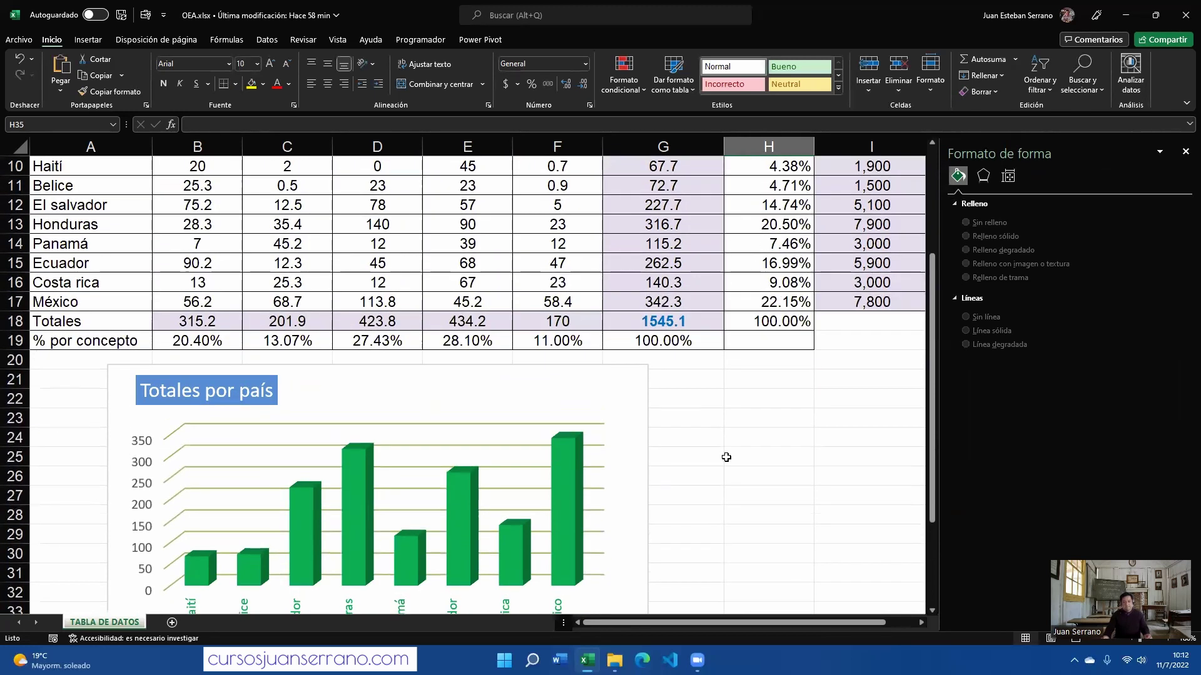
pyautogui.scroll(-3, 726, 458)
pyautogui.scroll(2, 728, 438)
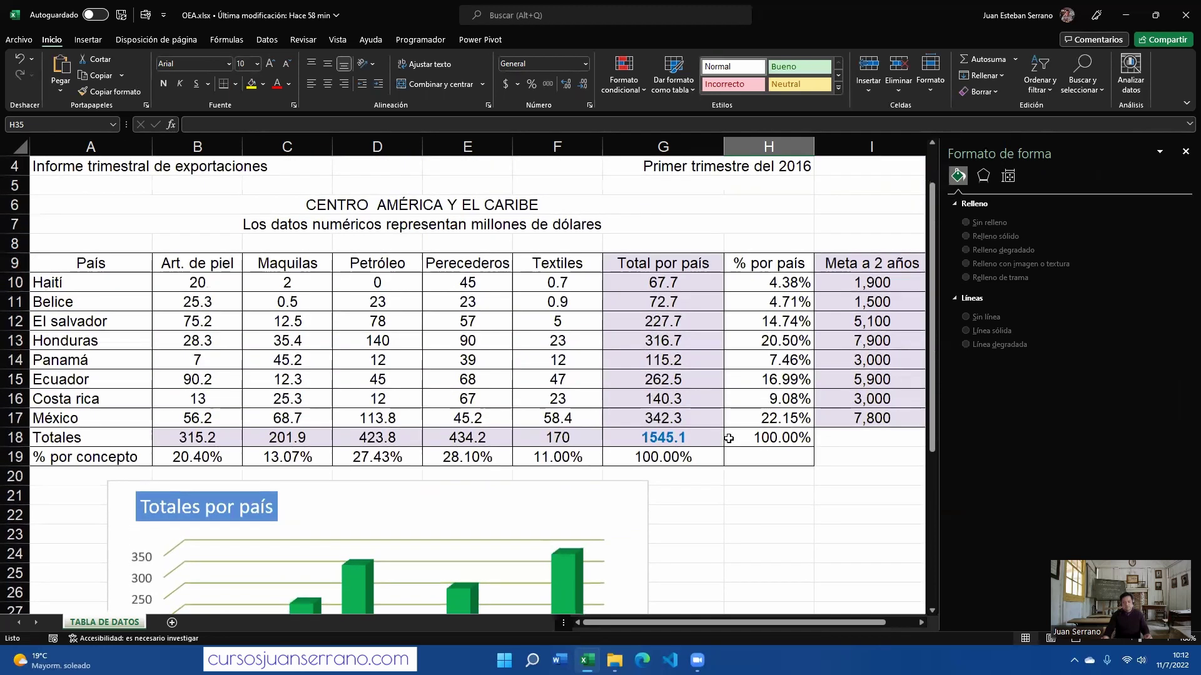
pyautogui.click(87, 343)
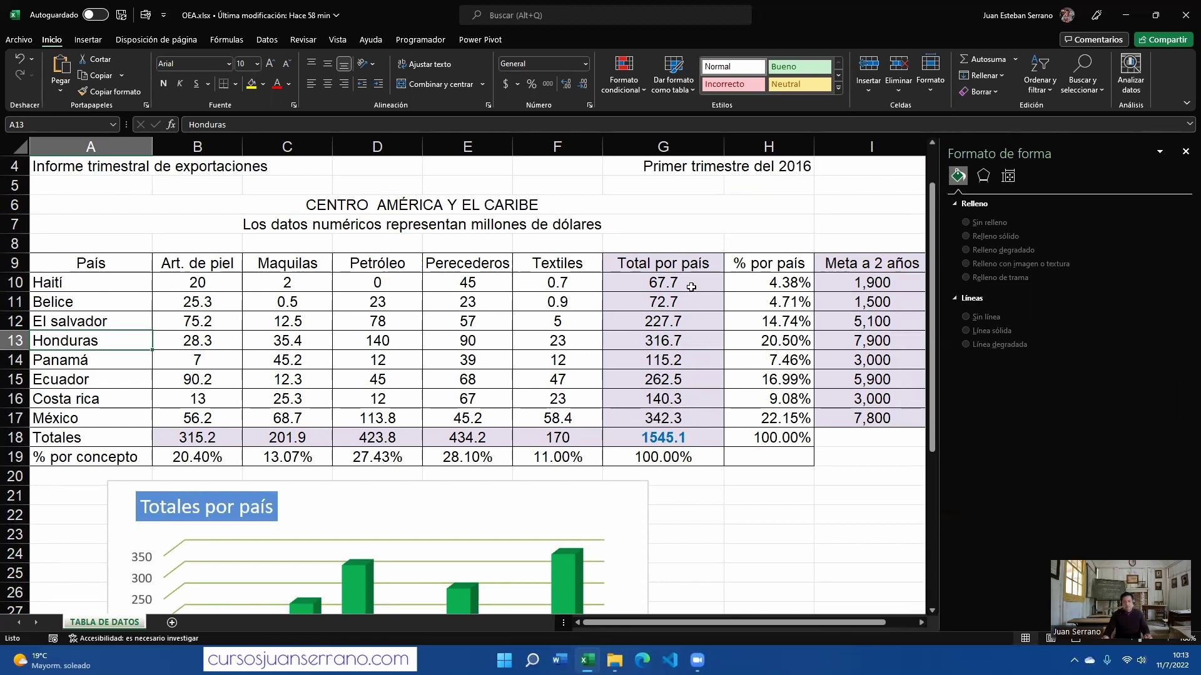
# Insert a 3-D pie chart of the countries in A10:A17 and their totals in G10:G17, and shift it left over the table
pyautogui.click(110, 283)
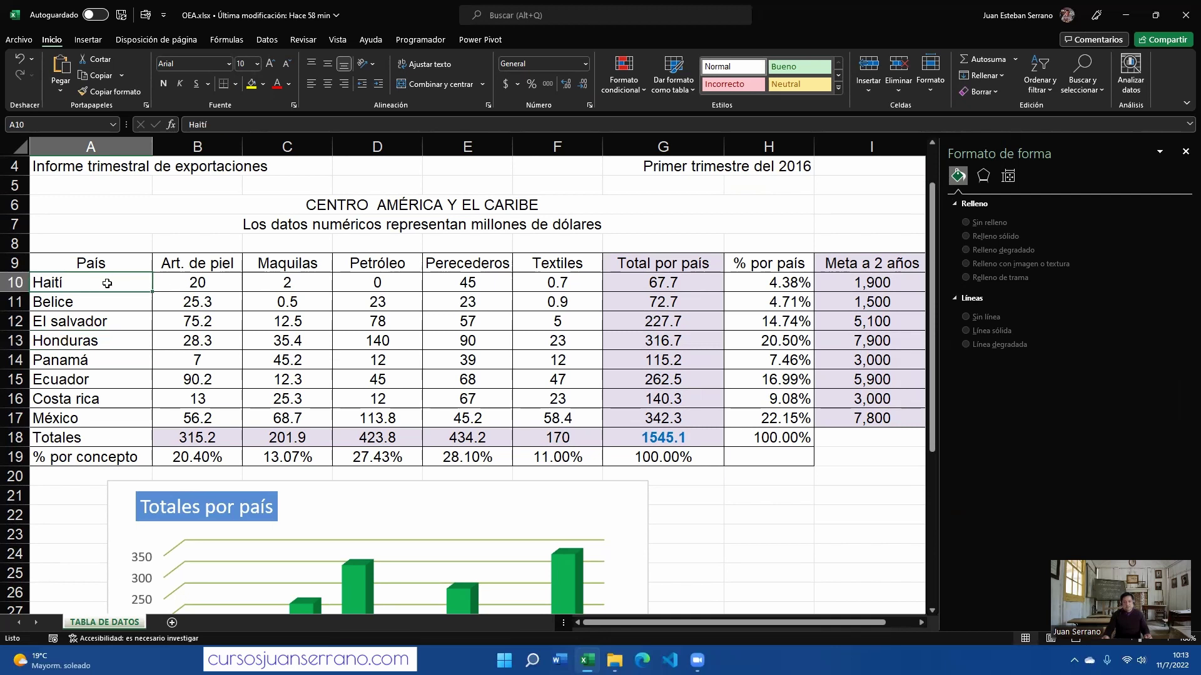
pyautogui.moveTo(107, 283); pyautogui.dragTo(99, 413)
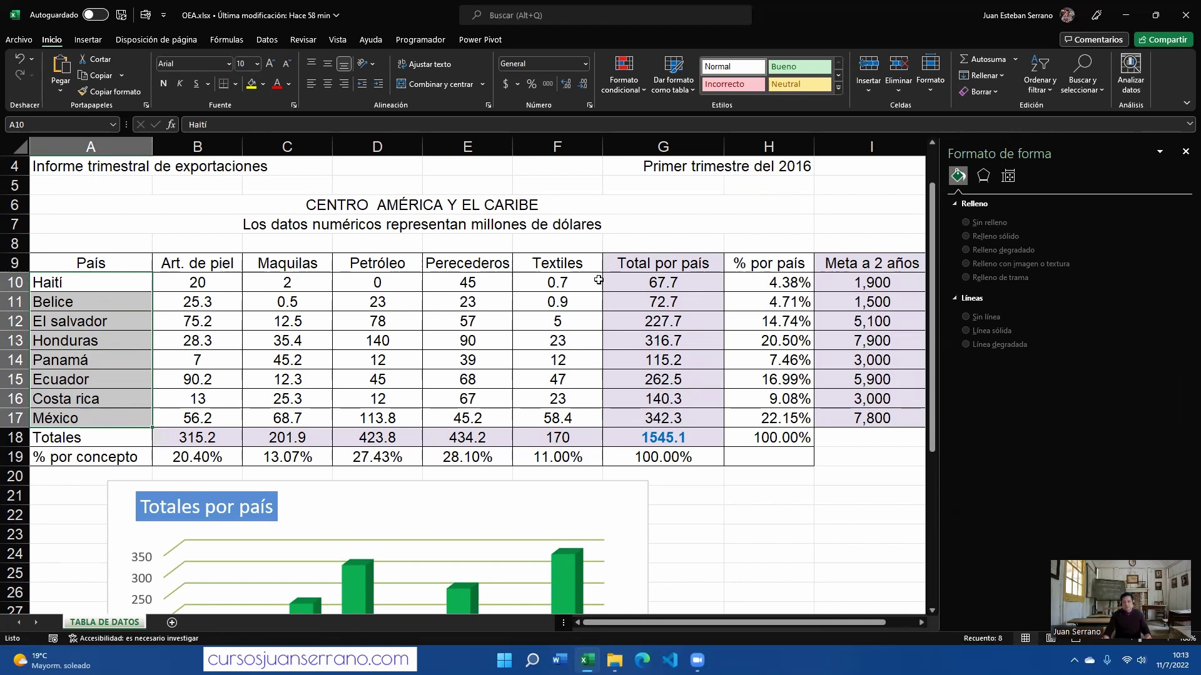
pyautogui.moveTo(671, 282); pyautogui.dragTo(662, 418)
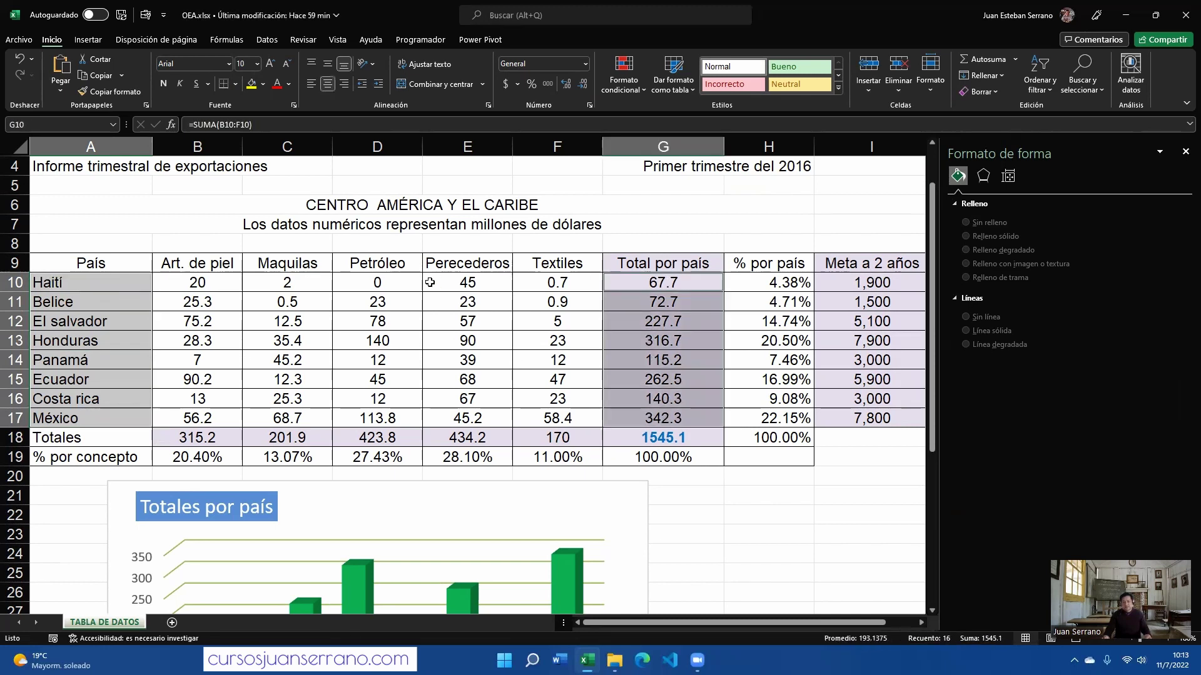
pyautogui.click(87, 40)
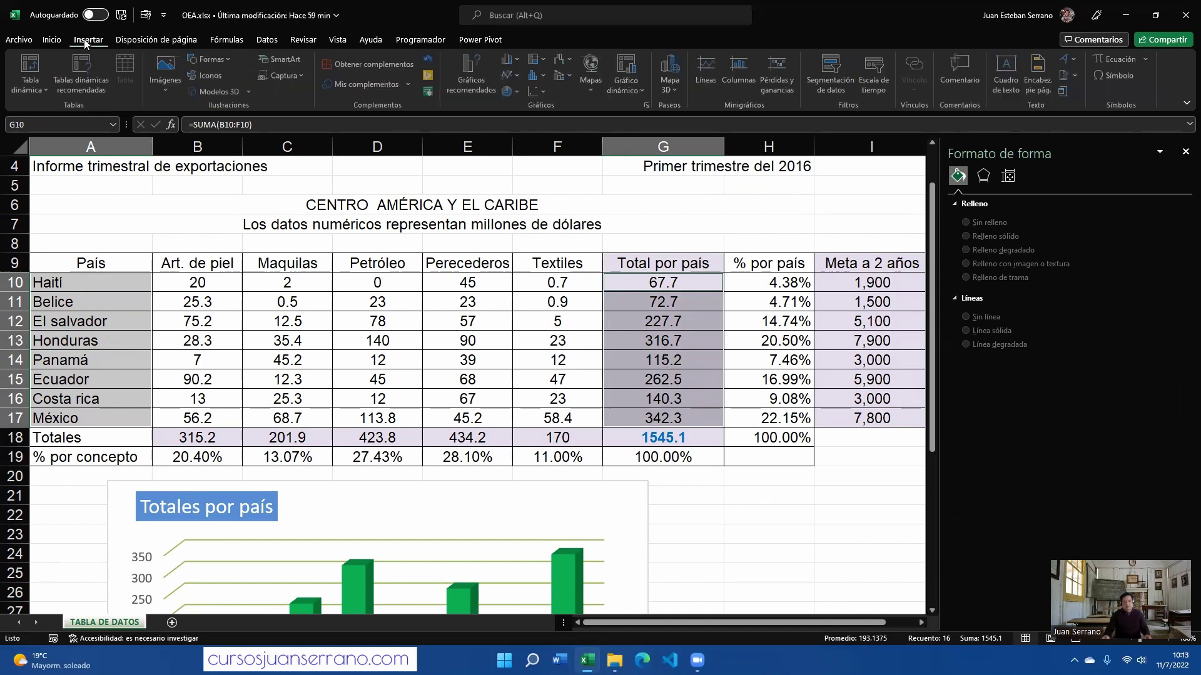
pyautogui.click(519, 93)
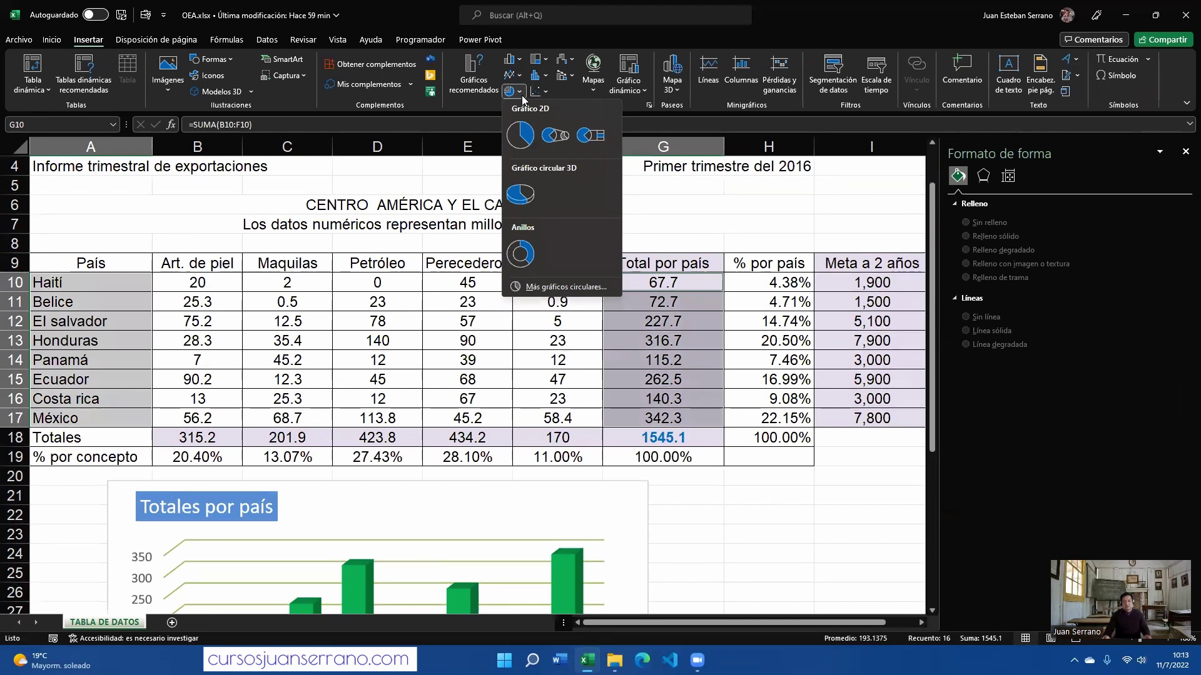
pyautogui.click(525, 200)
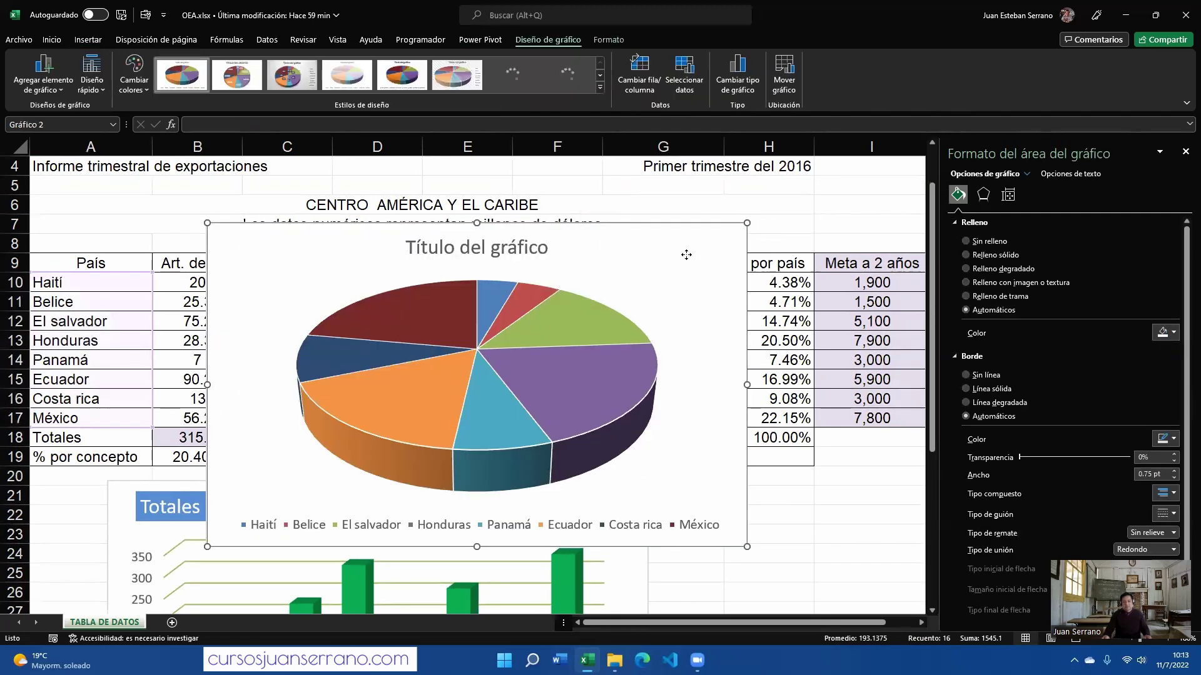
pyautogui.moveTo(712, 239); pyautogui.dragTo(599, 231)
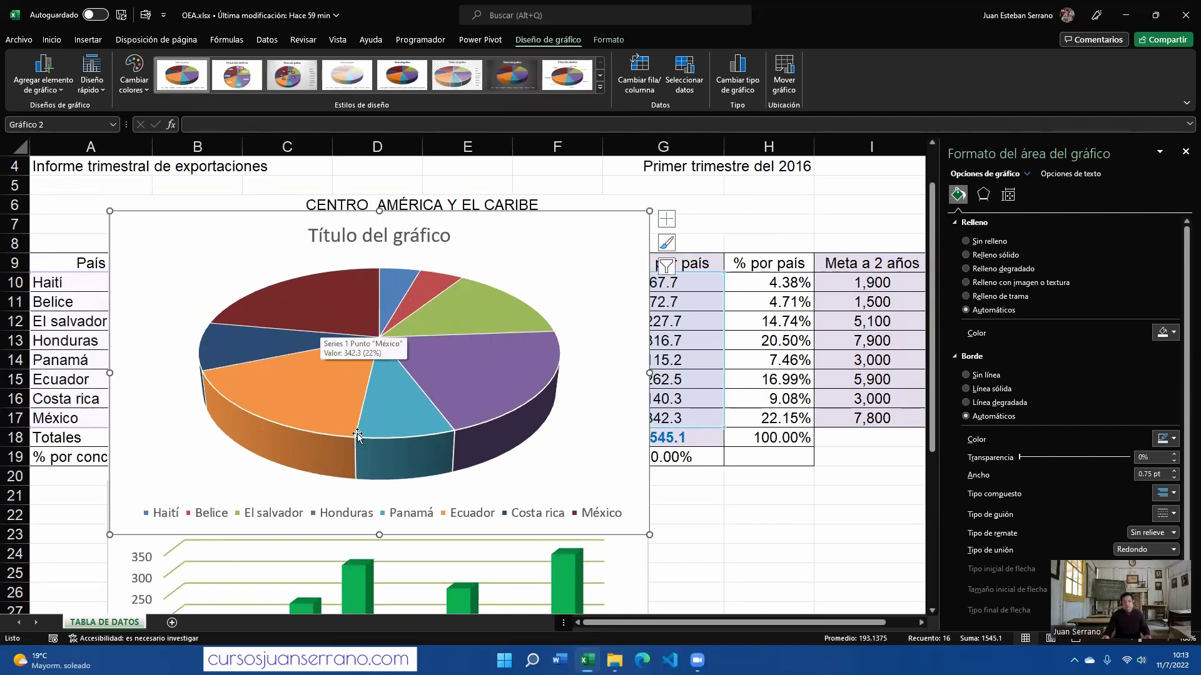
# Inspect the values of the pie slices and the quick layouts available for the pie chart
pyautogui.moveTo(282, 321)
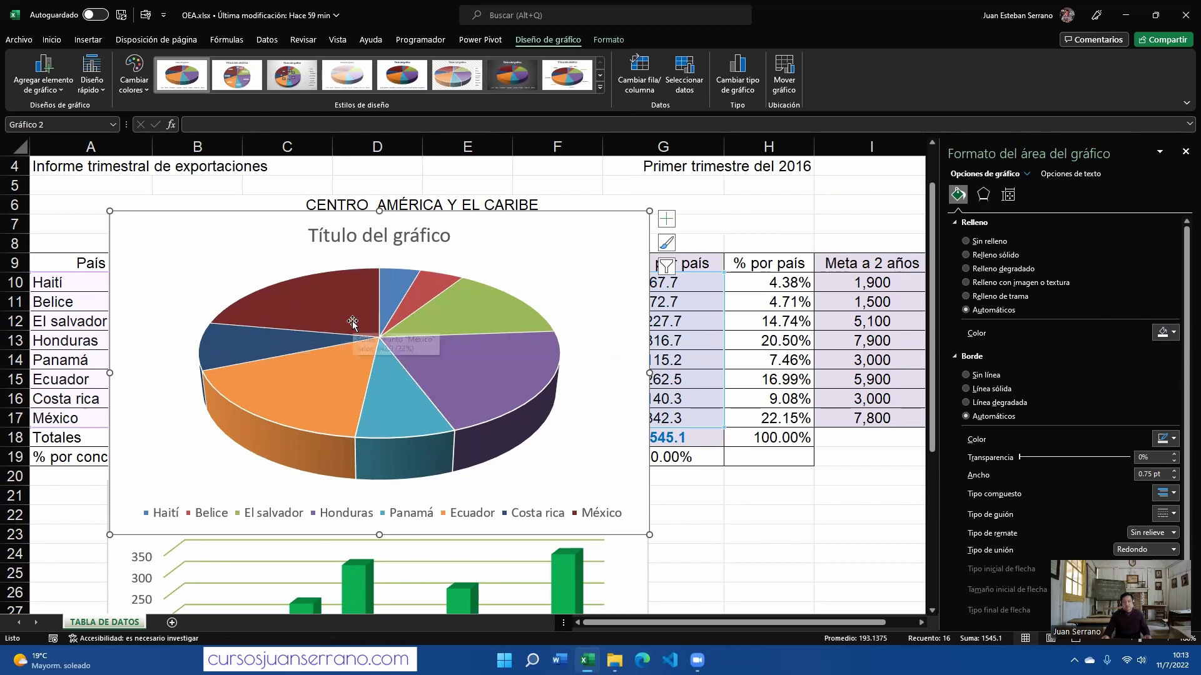
pyautogui.moveTo(352, 322)
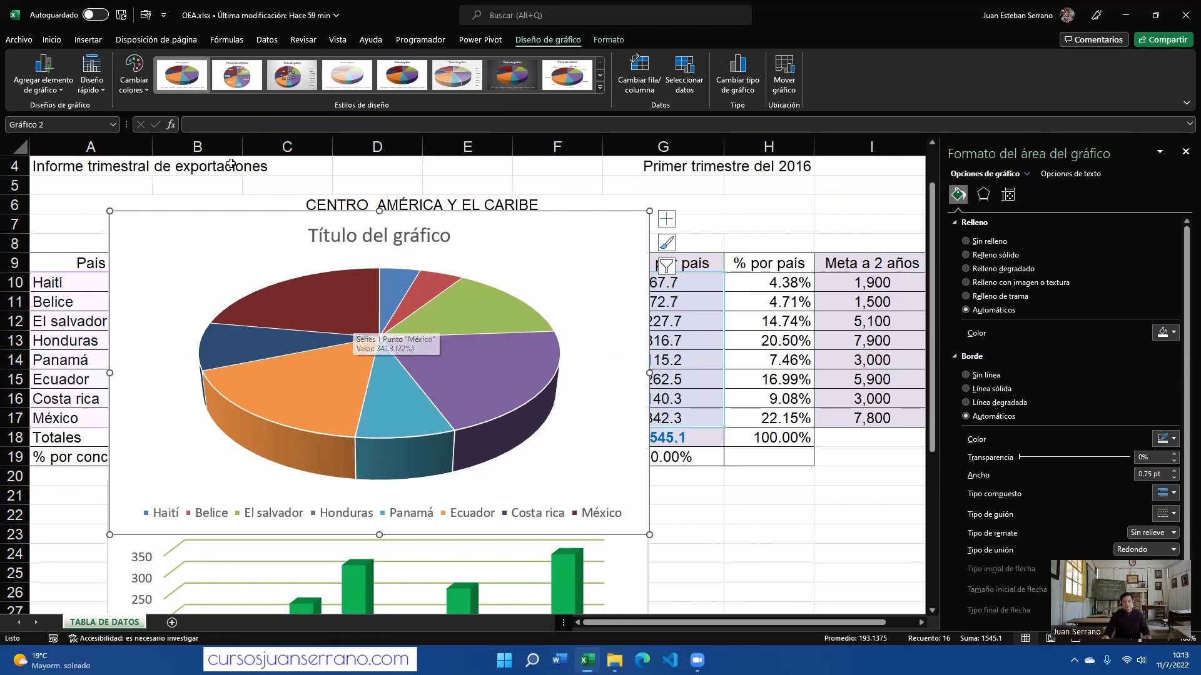
pyautogui.click(101, 92)
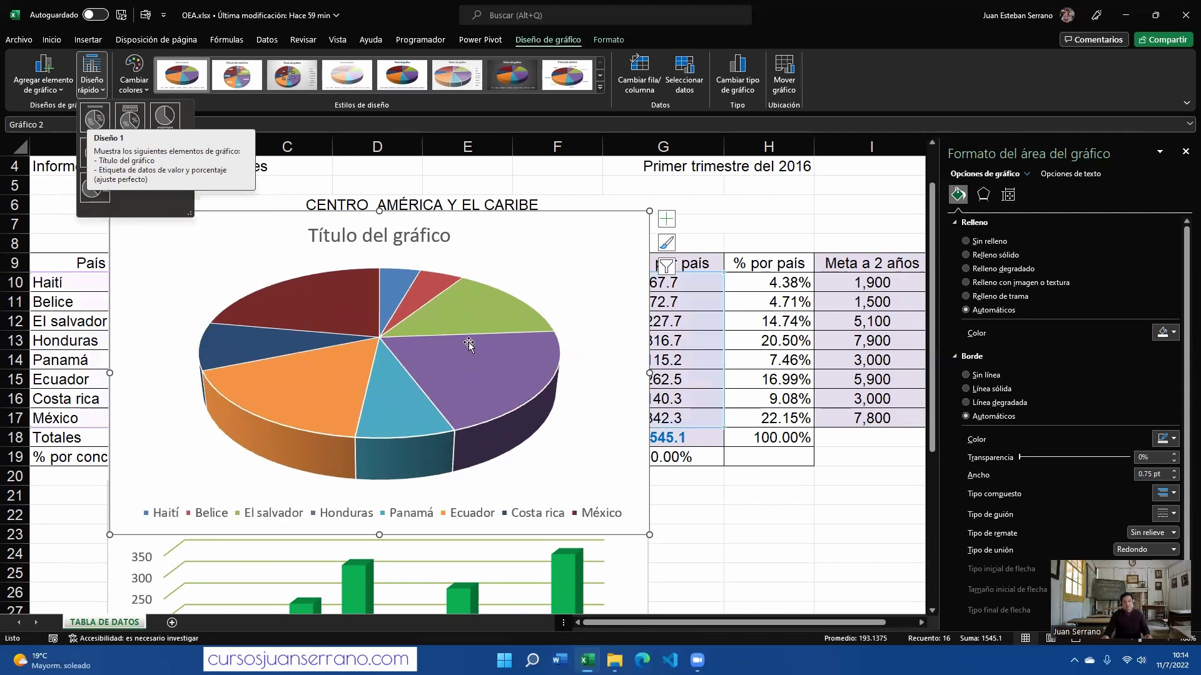
pyautogui.click(604, 405)
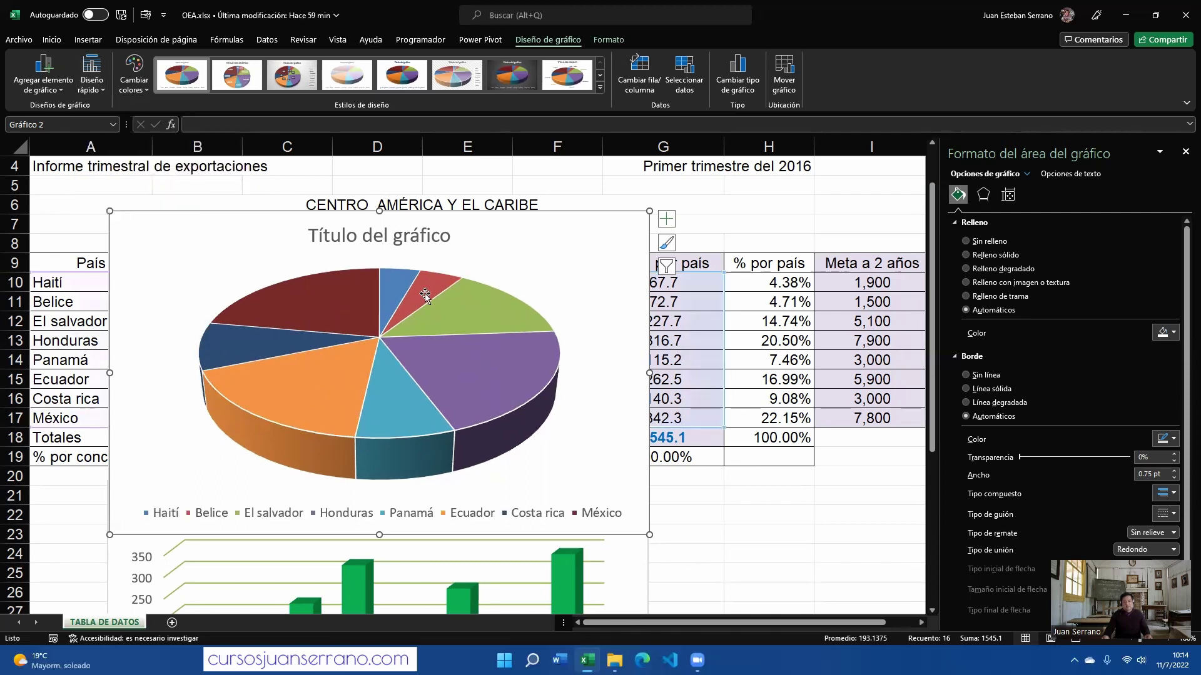
pyautogui.moveTo(346, 300)
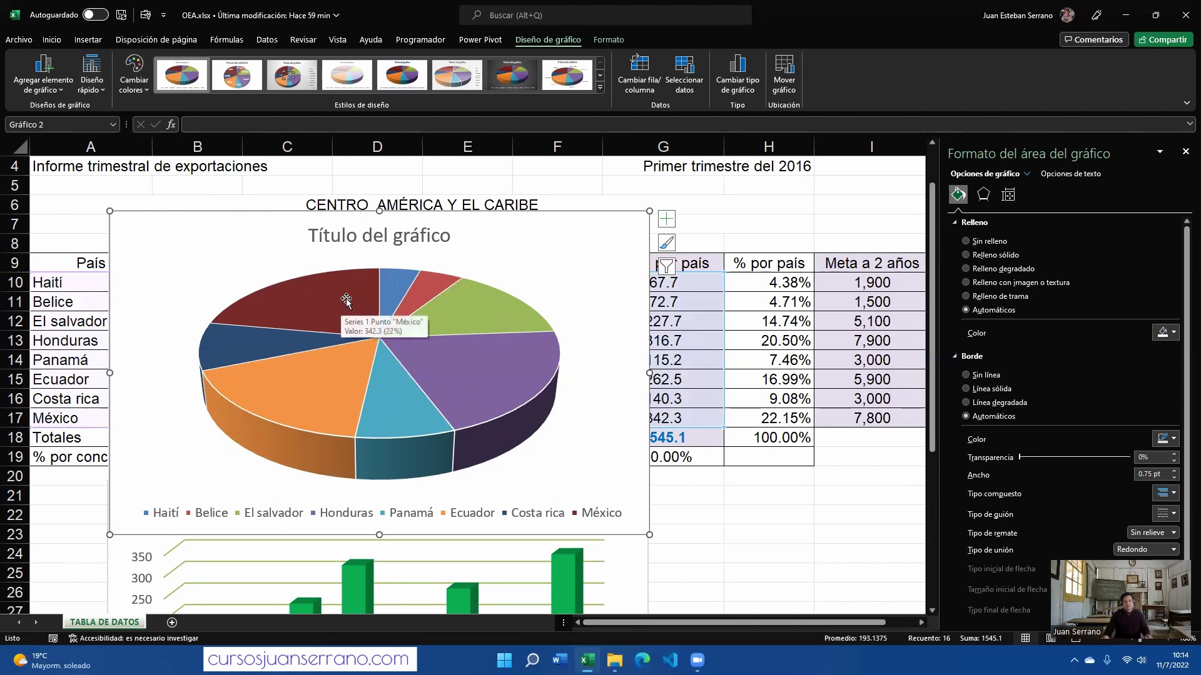
# Add data labels to the pie chart as data callouts (Llamada de datos)
pyautogui.click(56, 94)
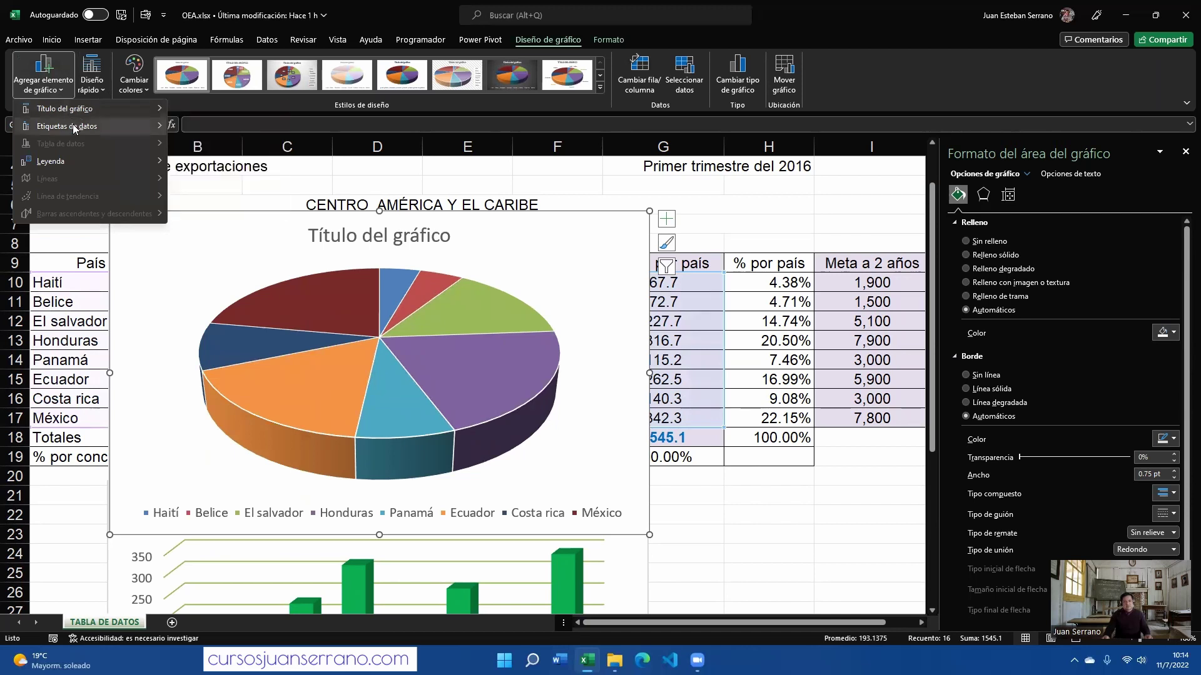
pyautogui.moveTo(85, 126)
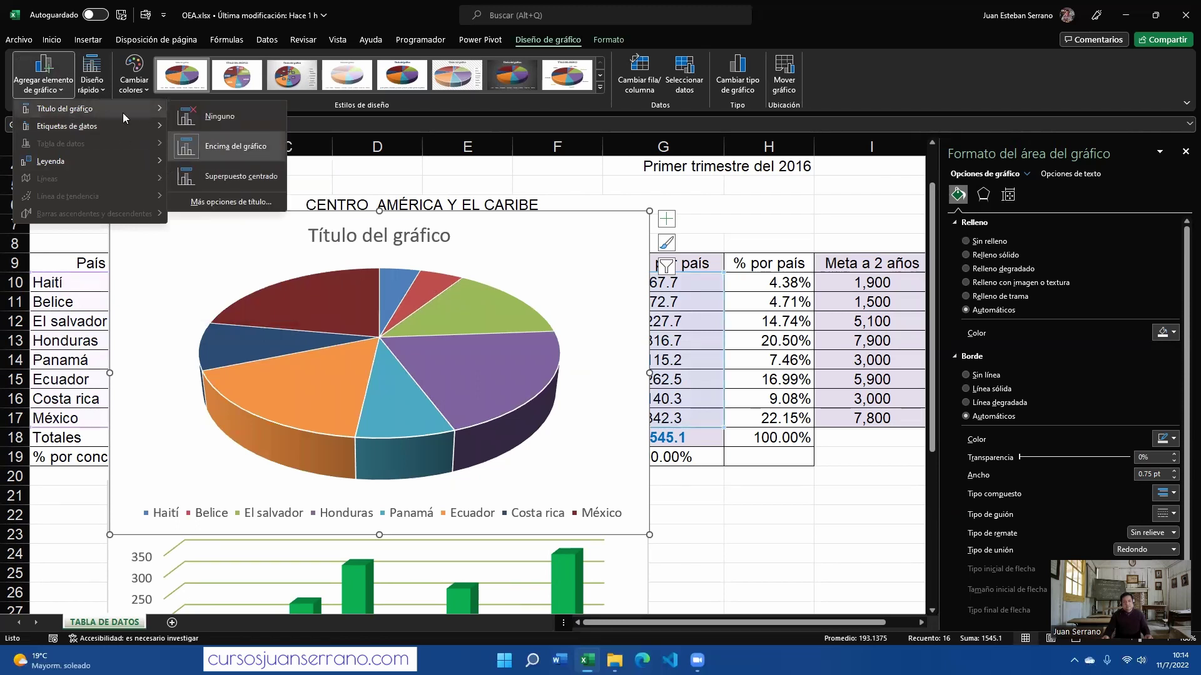
pyautogui.moveTo(132, 125)
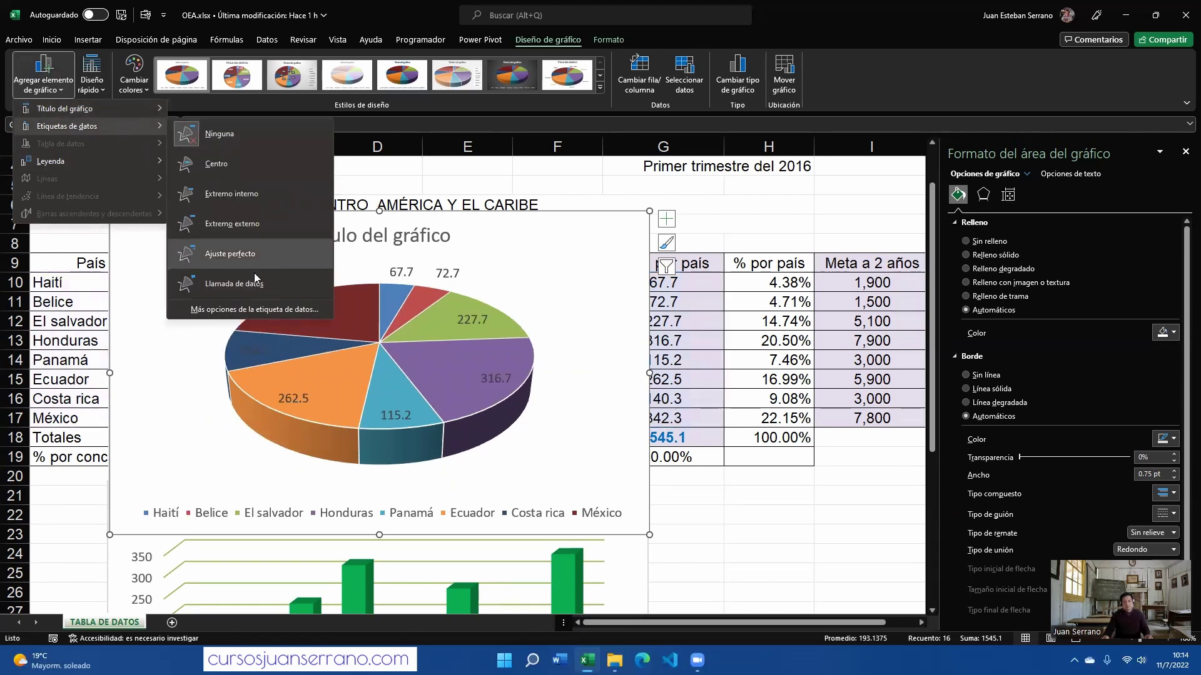
pyautogui.click(250, 285)
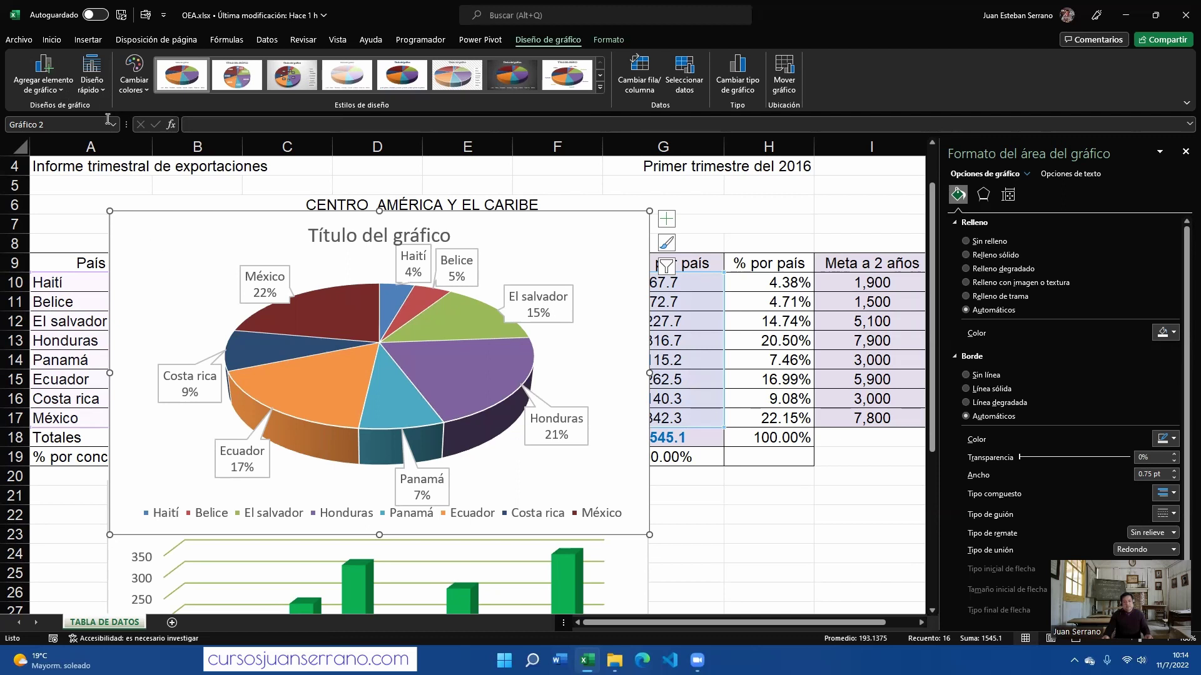
# Preview the quick layouts on the pie chart and shift the chart slightly right and down over the table
pyautogui.click(98, 92)
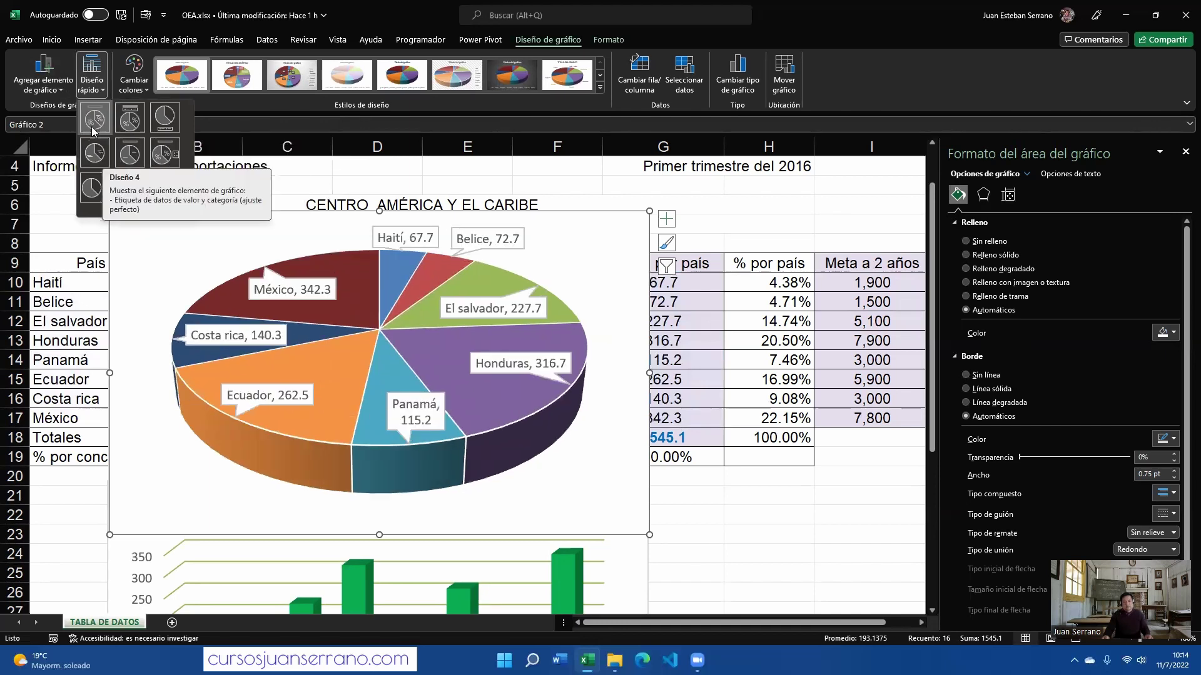
pyautogui.click(103, 235)
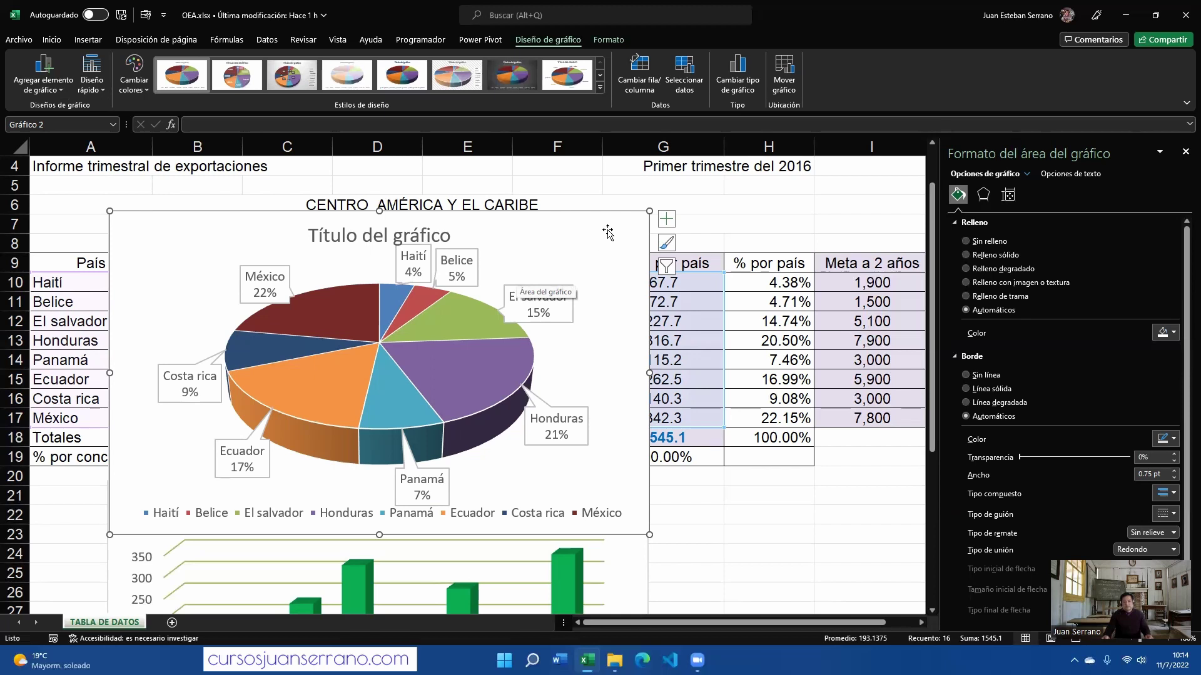
pyautogui.moveTo(608, 230); pyautogui.dragTo(667, 248)
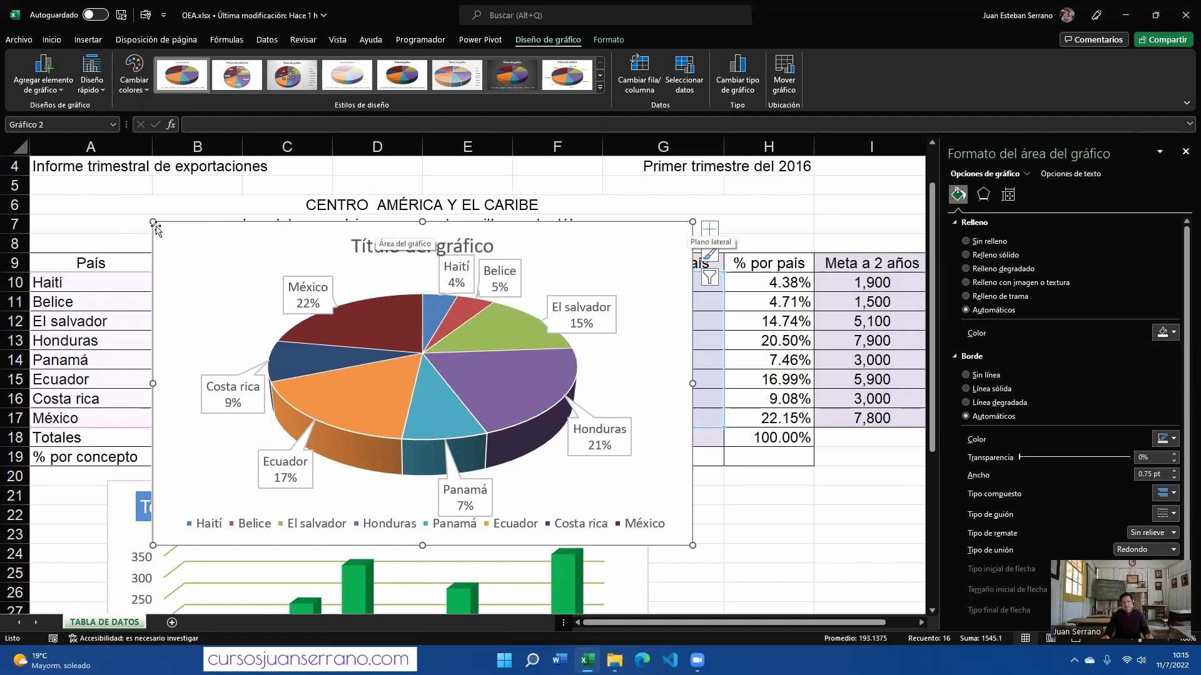
pyautogui.click(229, 325)
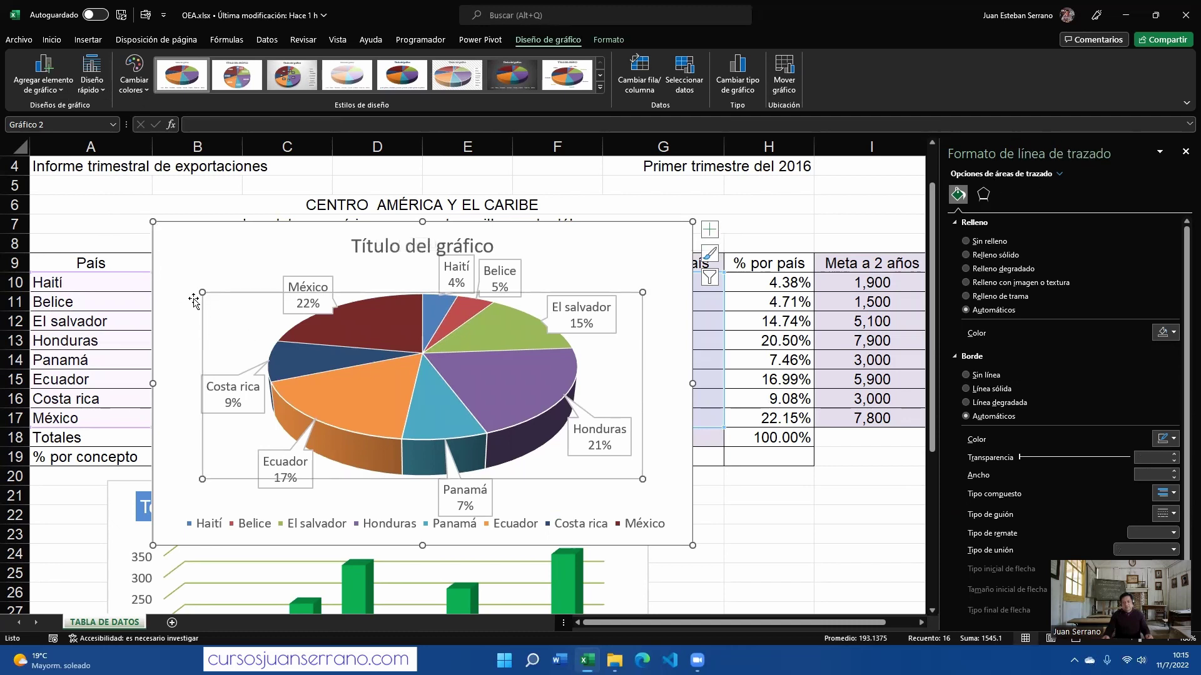
pyautogui.click(170, 235)
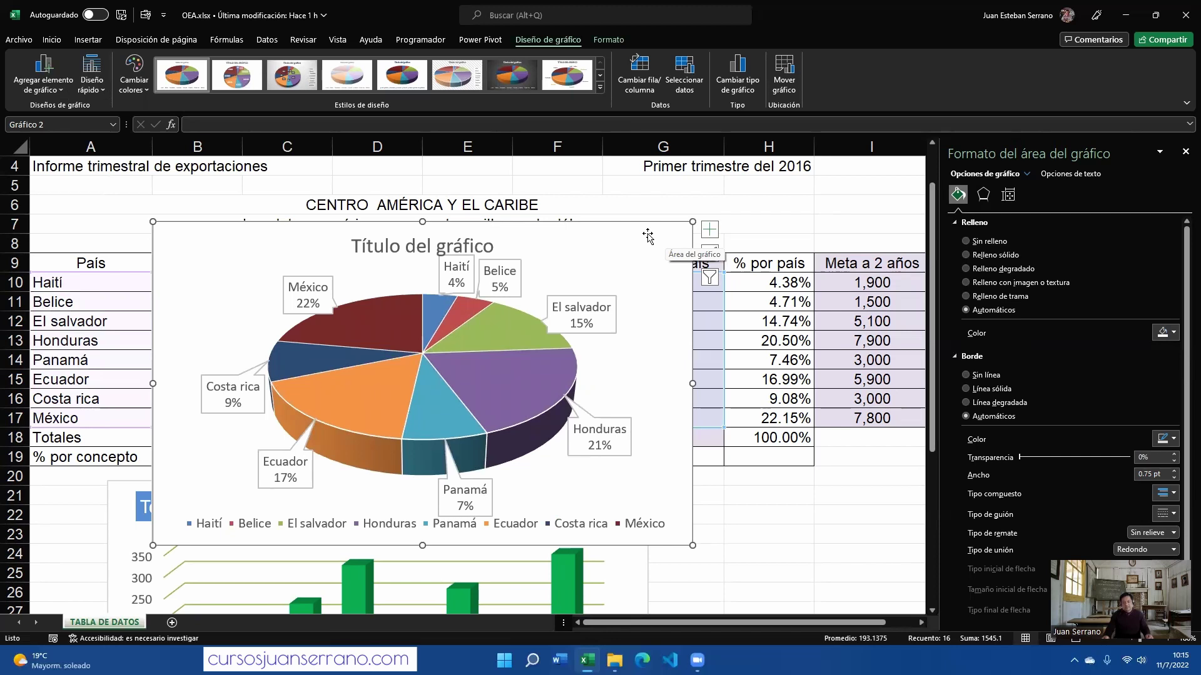
# Move the pie chart to a new chart sheet named "Porcentajes por país"
pyautogui.rightClick(648, 235)
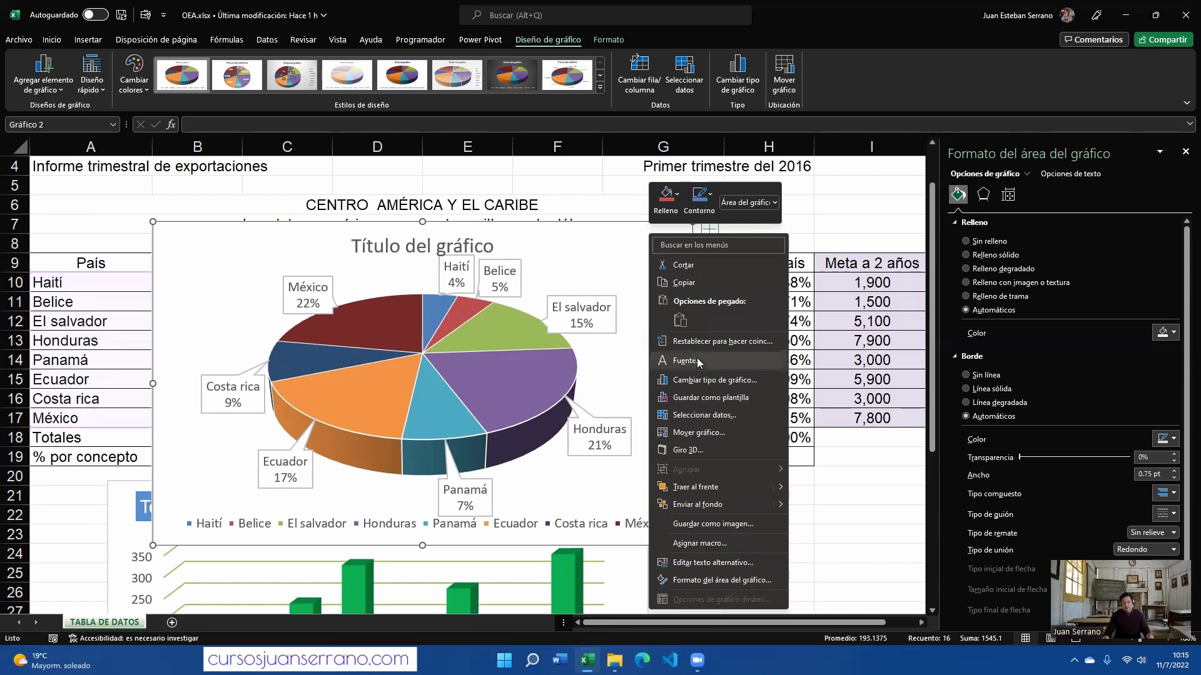
pyautogui.click(744, 434)
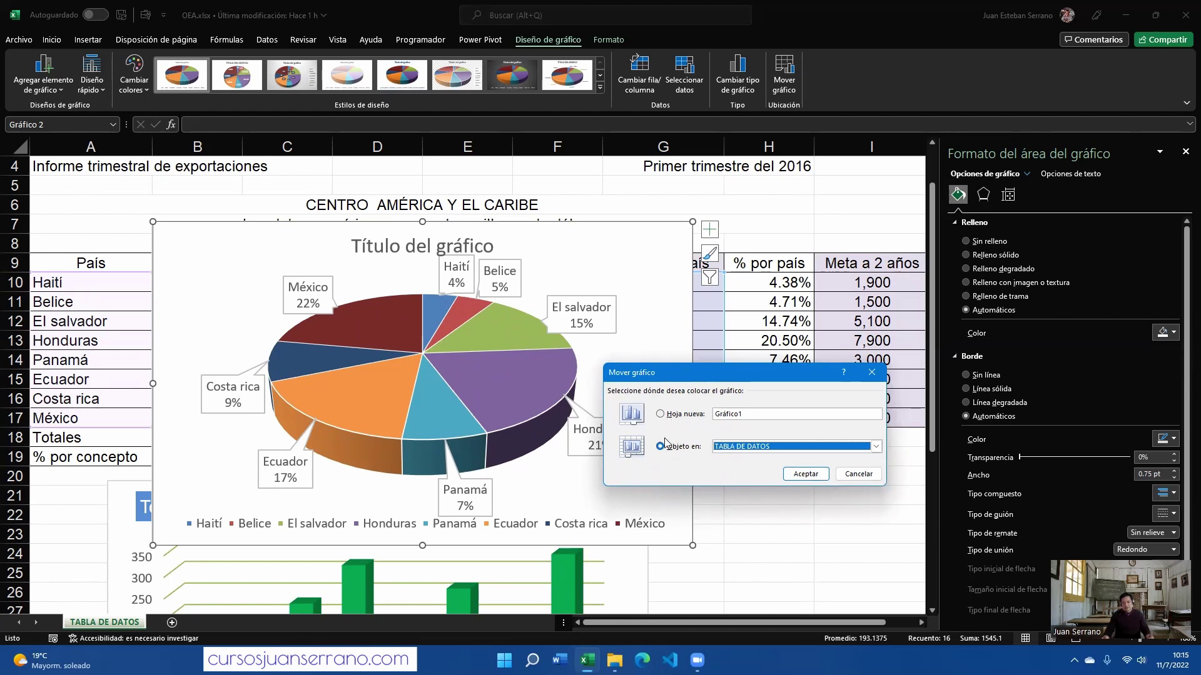
pyautogui.click(661, 414)
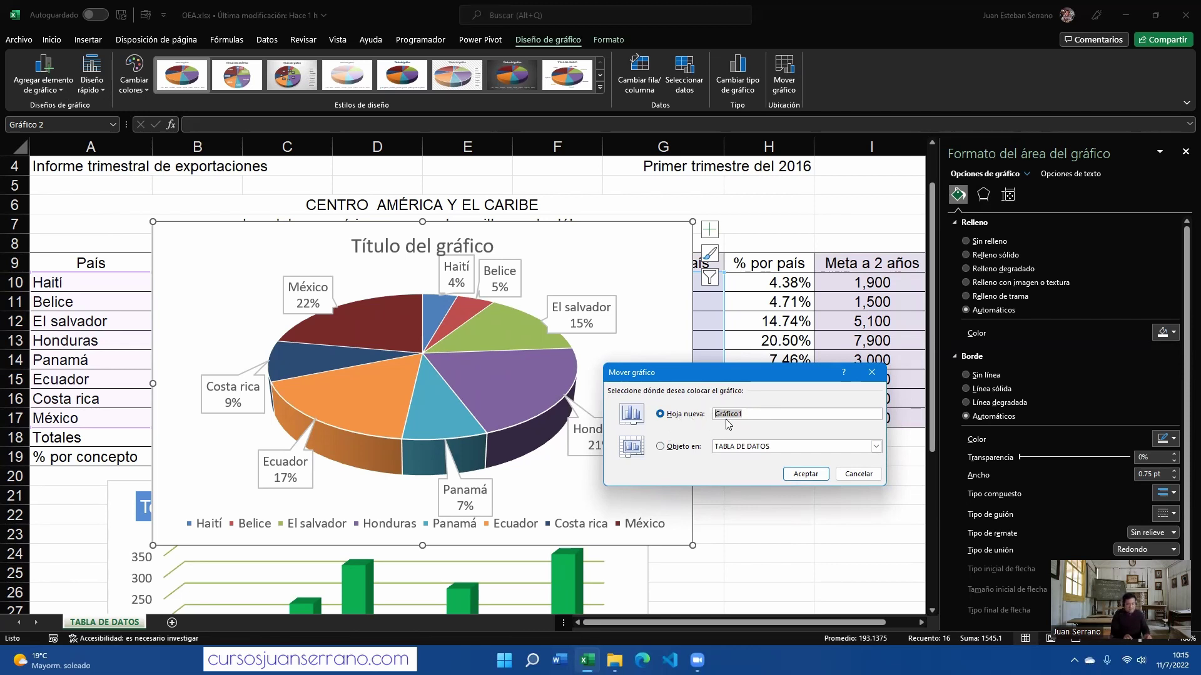
pyautogui.write('Porcentajes por pa')
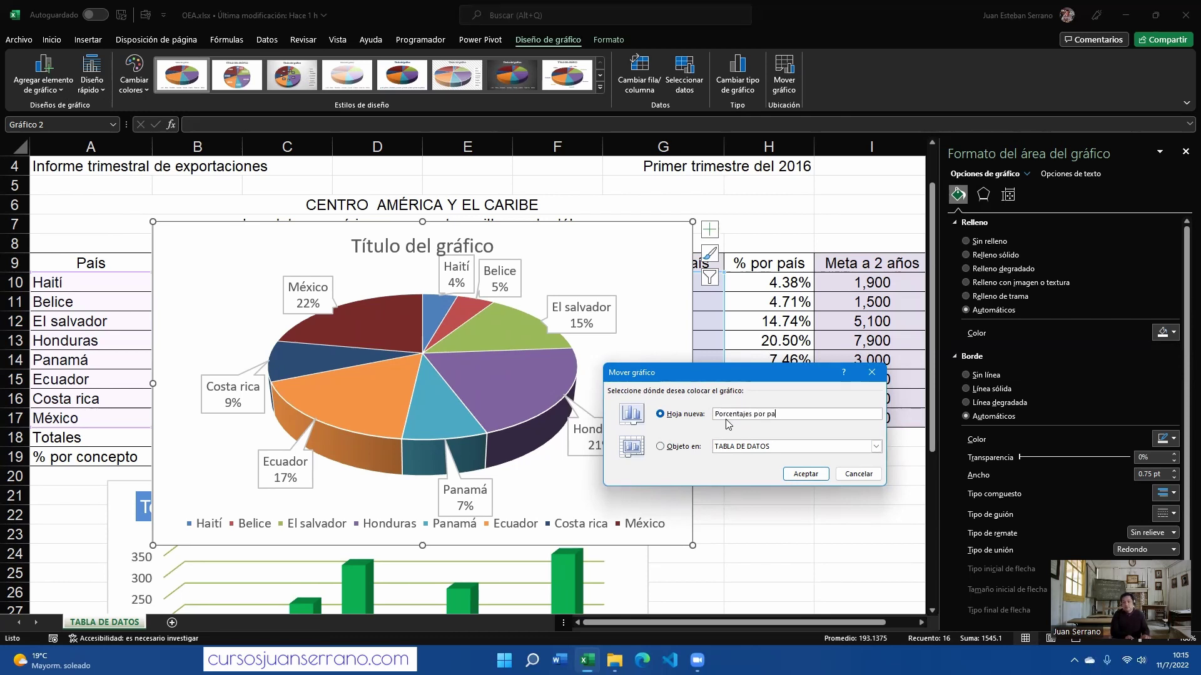
pyautogui.write('i')
pyautogui.click(805, 475)
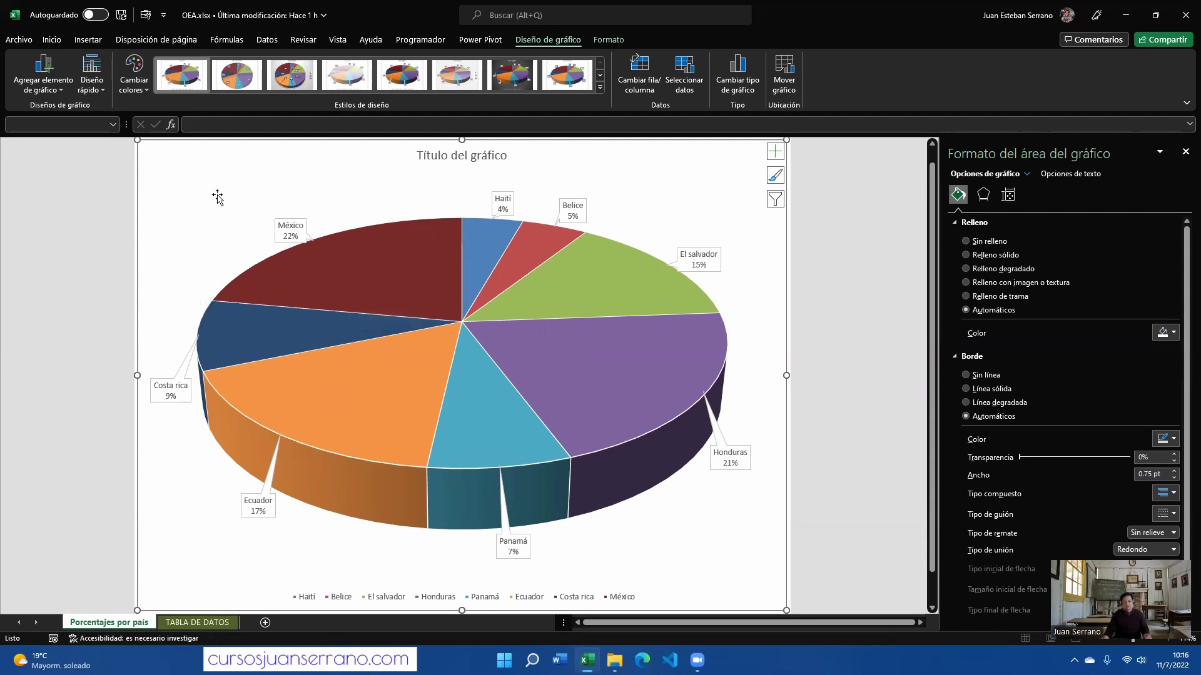
# Review the export table and the Totales por país column chart on TABLA DE DATOS, plus the pie chart on Porcentajes por país
pyautogui.click(197, 623)
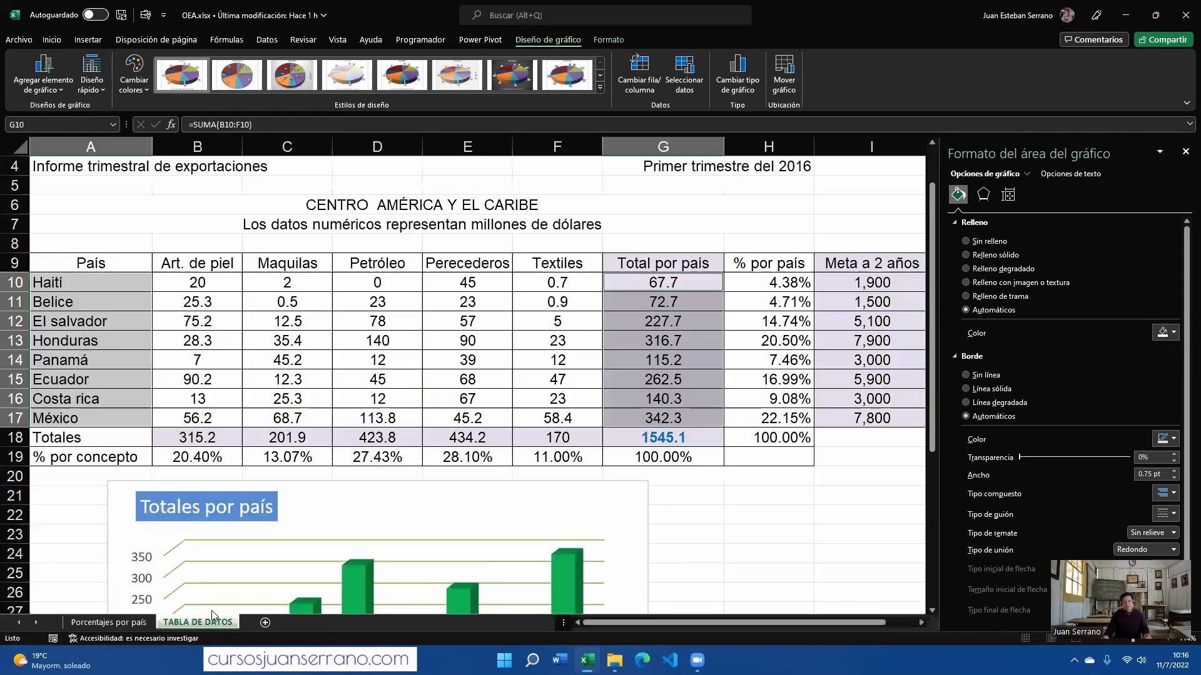
pyautogui.click(777, 491)
pyautogui.scroll(-5, 778, 490)
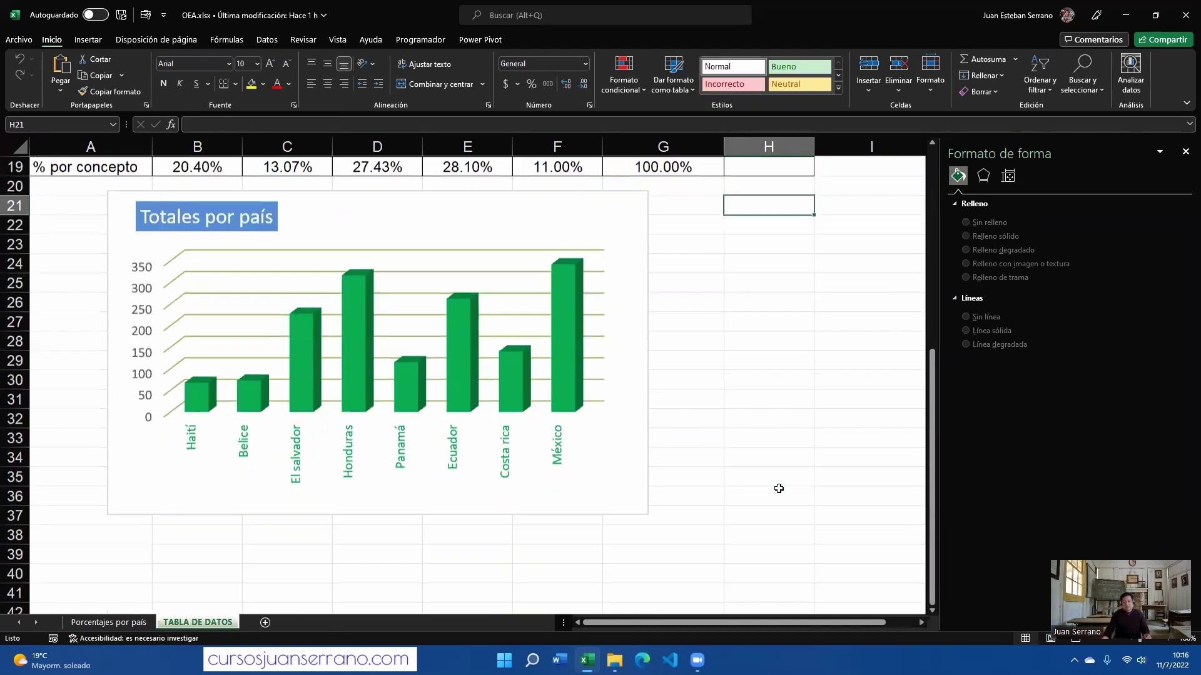
pyautogui.scroll(3, 778, 489)
pyautogui.scroll(3, 778, 488)
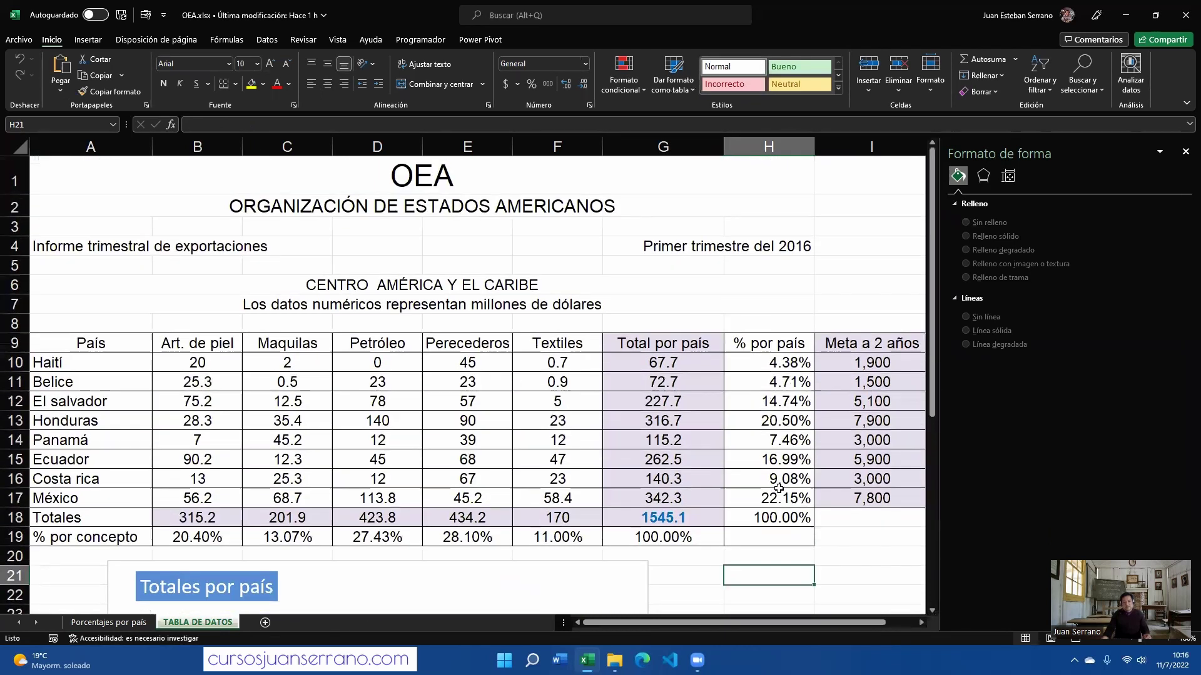
pyautogui.scroll(-4, 731, 429)
pyautogui.click(703, 415)
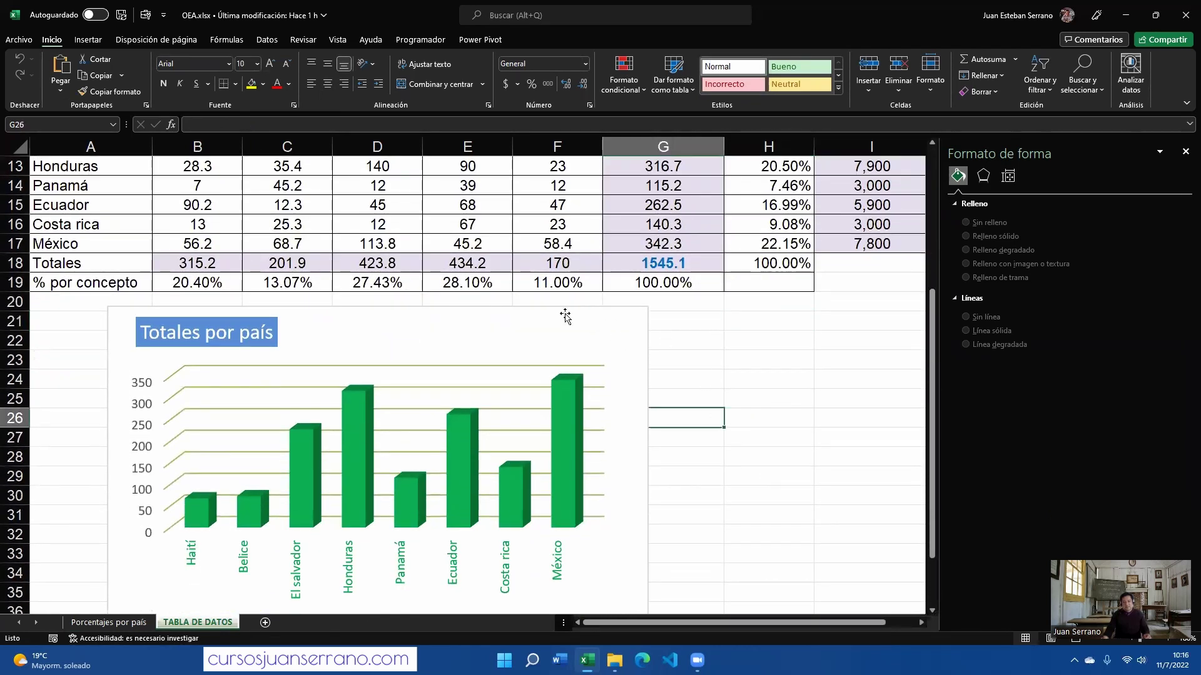
pyautogui.scroll(4, 719, 400)
pyautogui.scroll(-3, 723, 400)
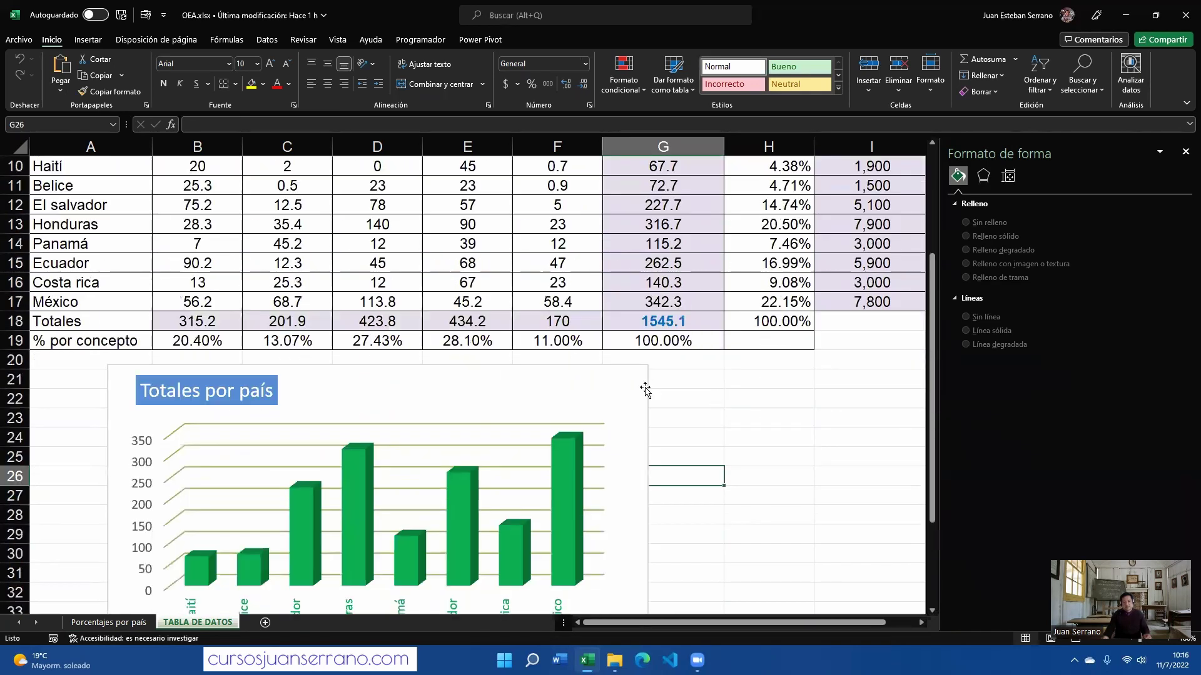
pyautogui.scroll(-2, 727, 398)
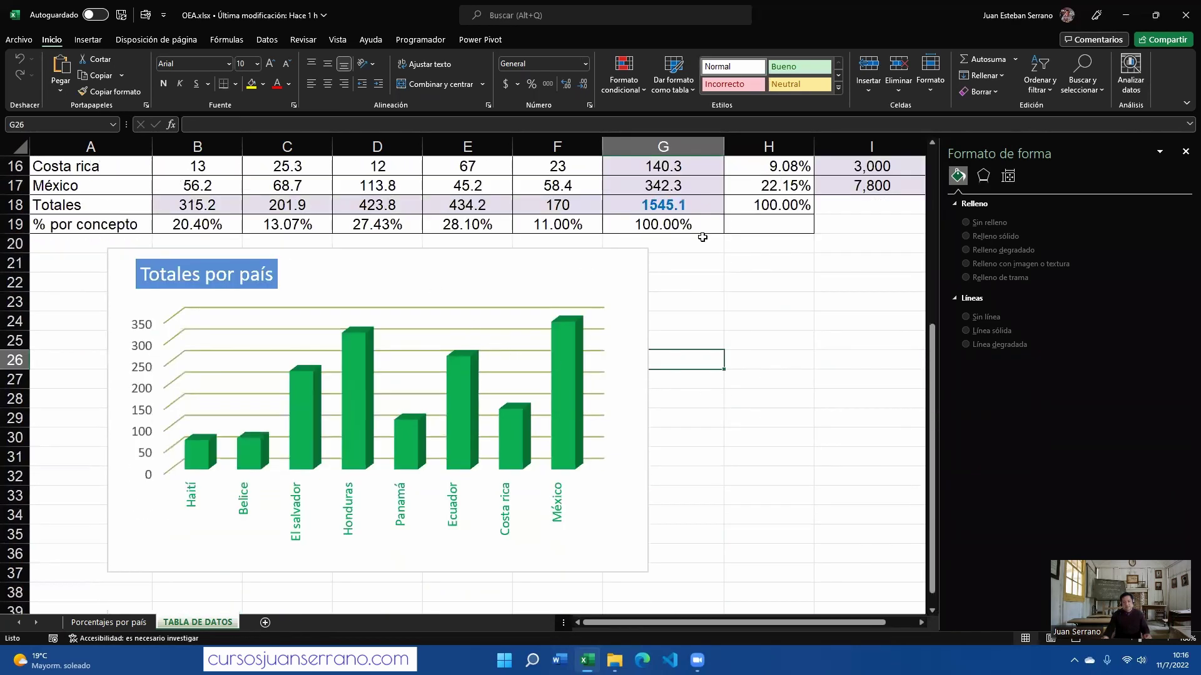
pyautogui.scroll(3, 792, 367)
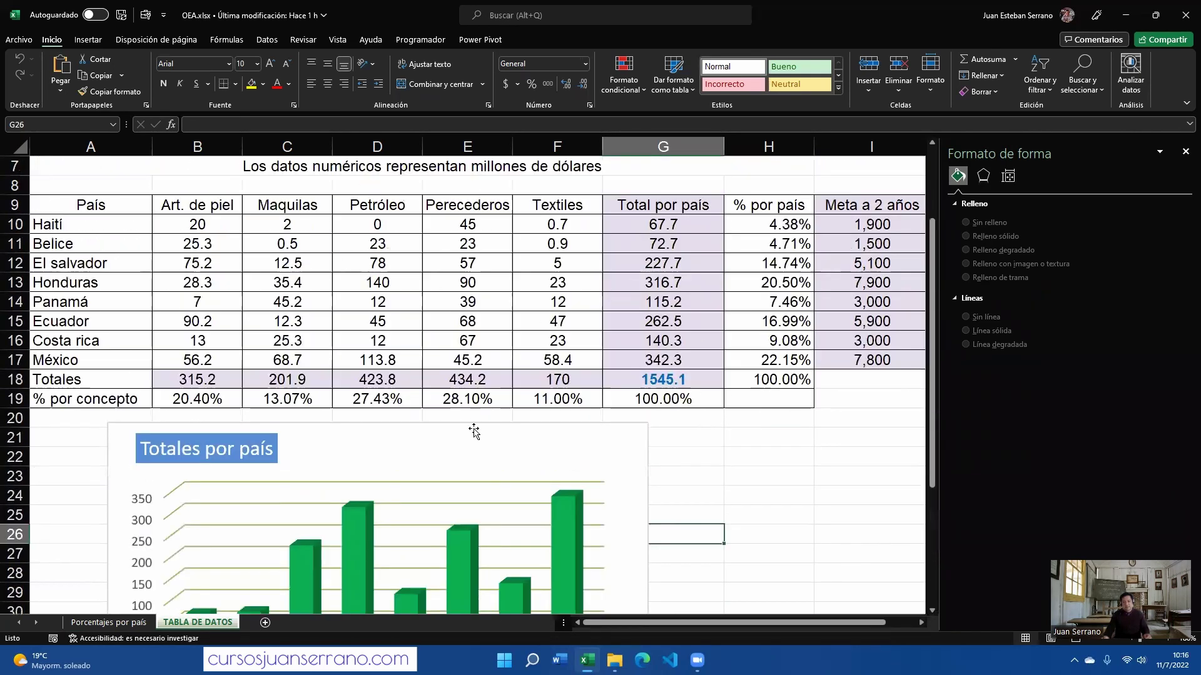
pyautogui.scroll(-2, 268, 343)
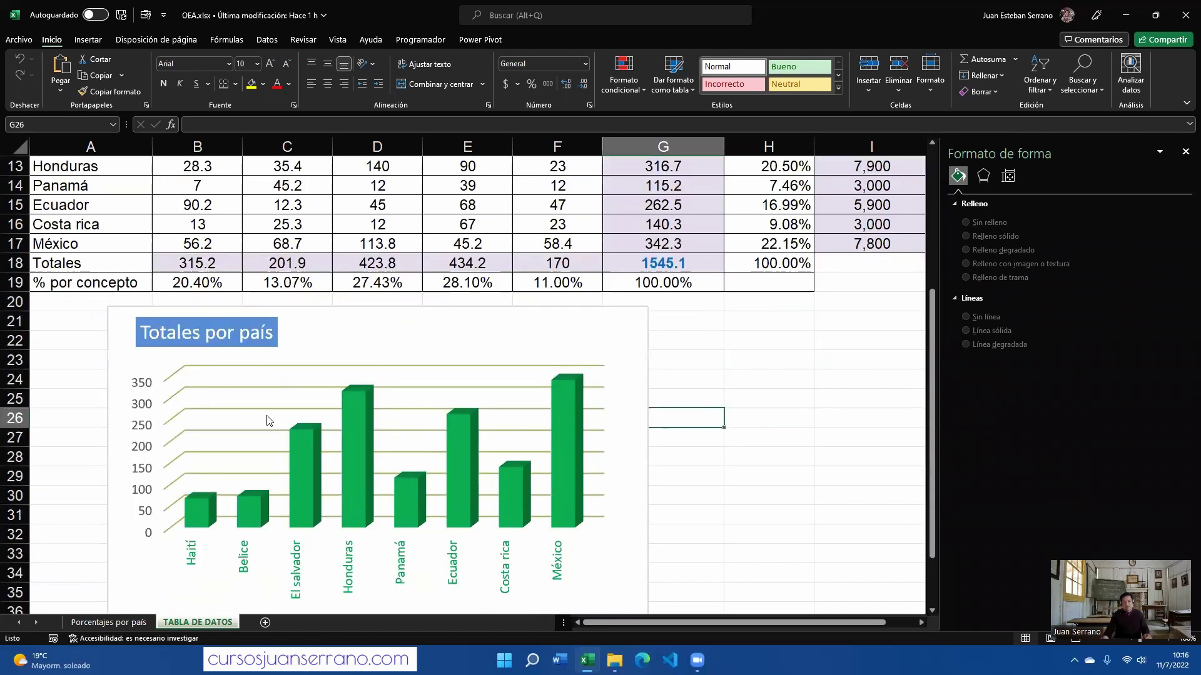
pyautogui.click(115, 622)
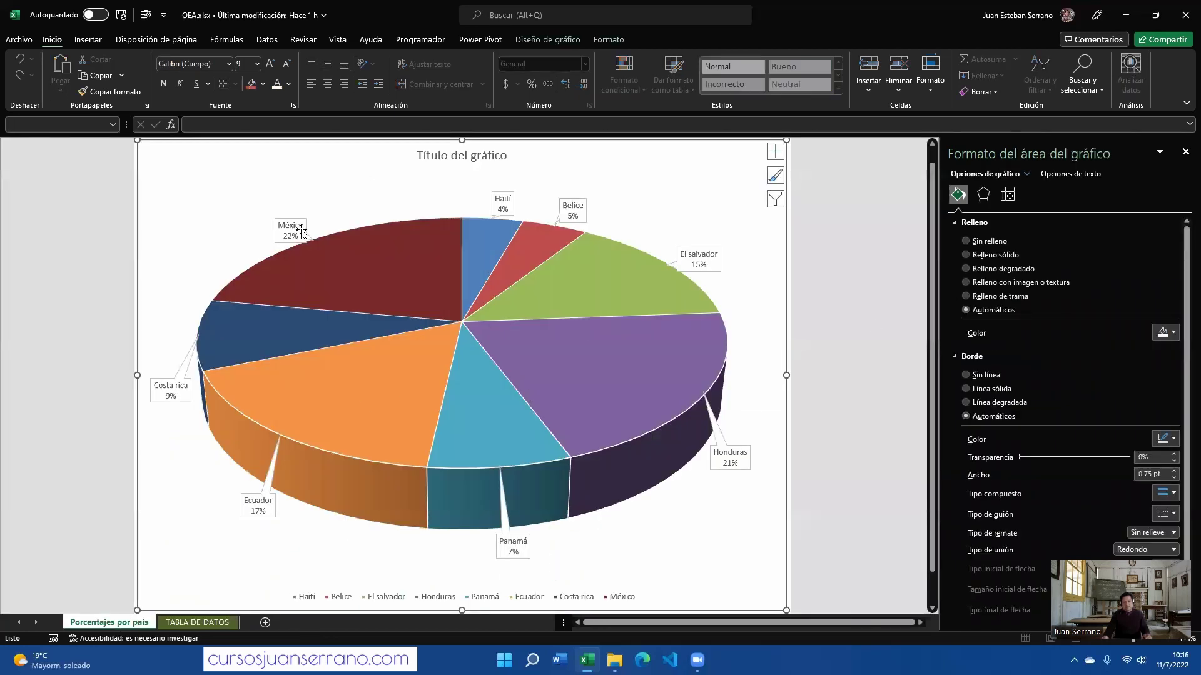
pyautogui.moveTo(495, 246)
# Examine on TABLA DE DATOS Haití's Petróleo value and the row, column and grand totals and country percentages that depend on it
pyautogui.click(212, 626)
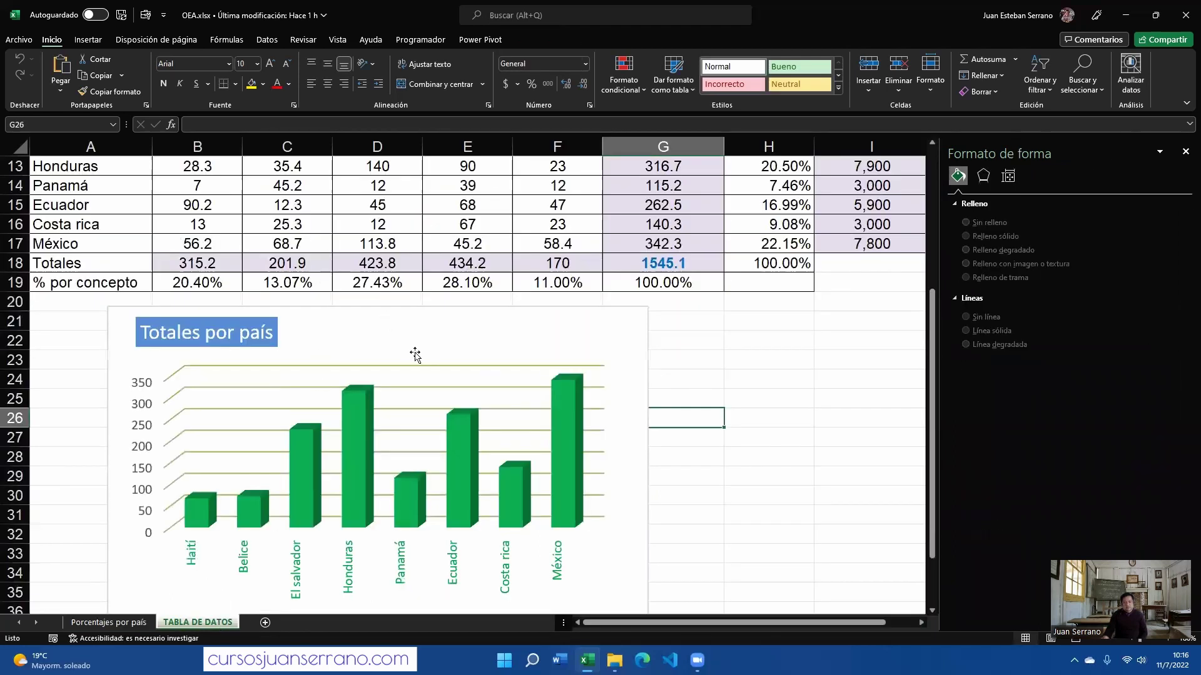
pyautogui.scroll(2, 415, 354)
pyautogui.click(391, 225)
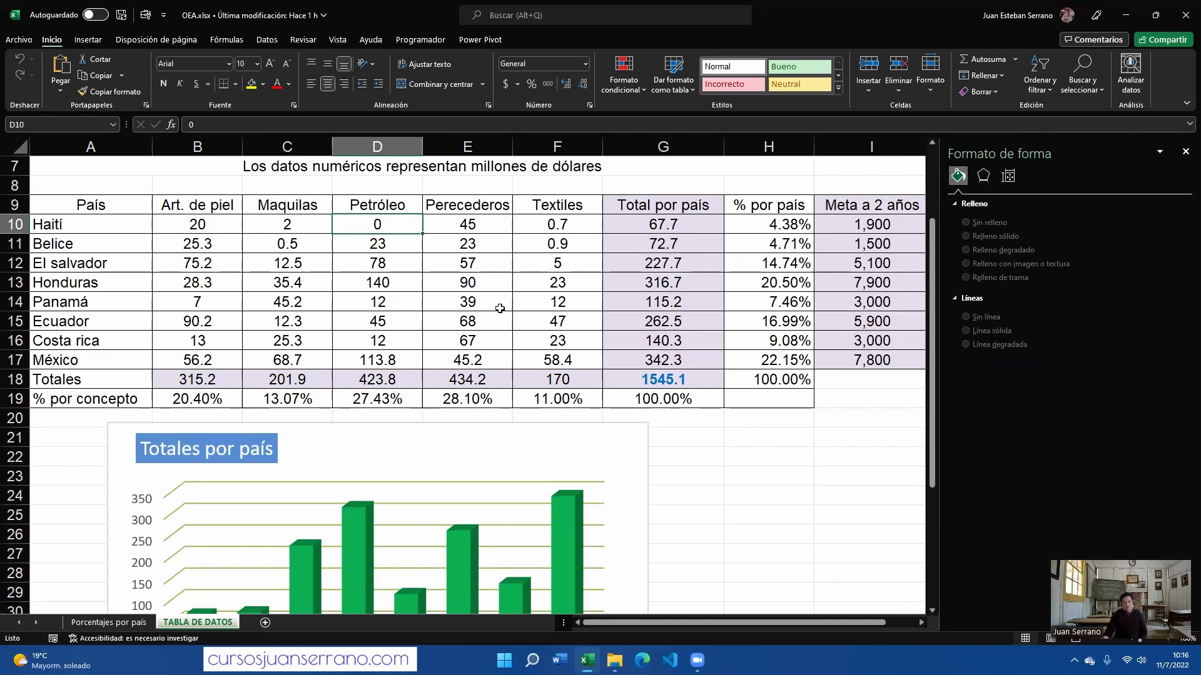
pyautogui.click(690, 218)
pyautogui.click(401, 377)
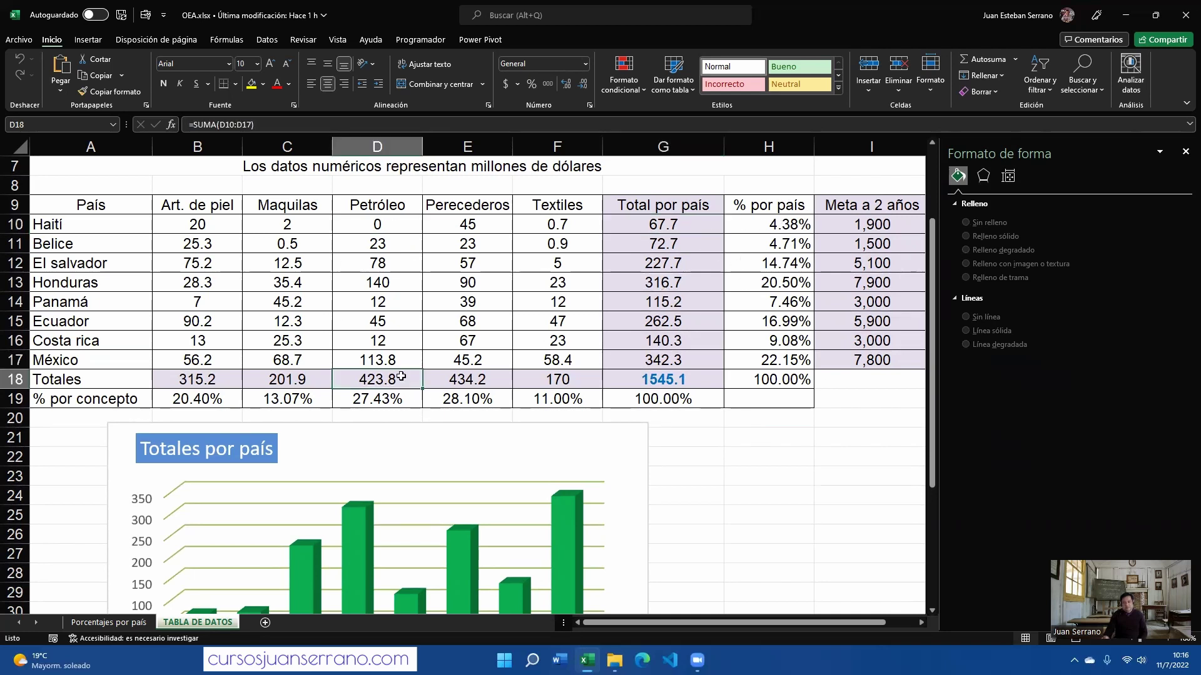
pyautogui.click(692, 379)
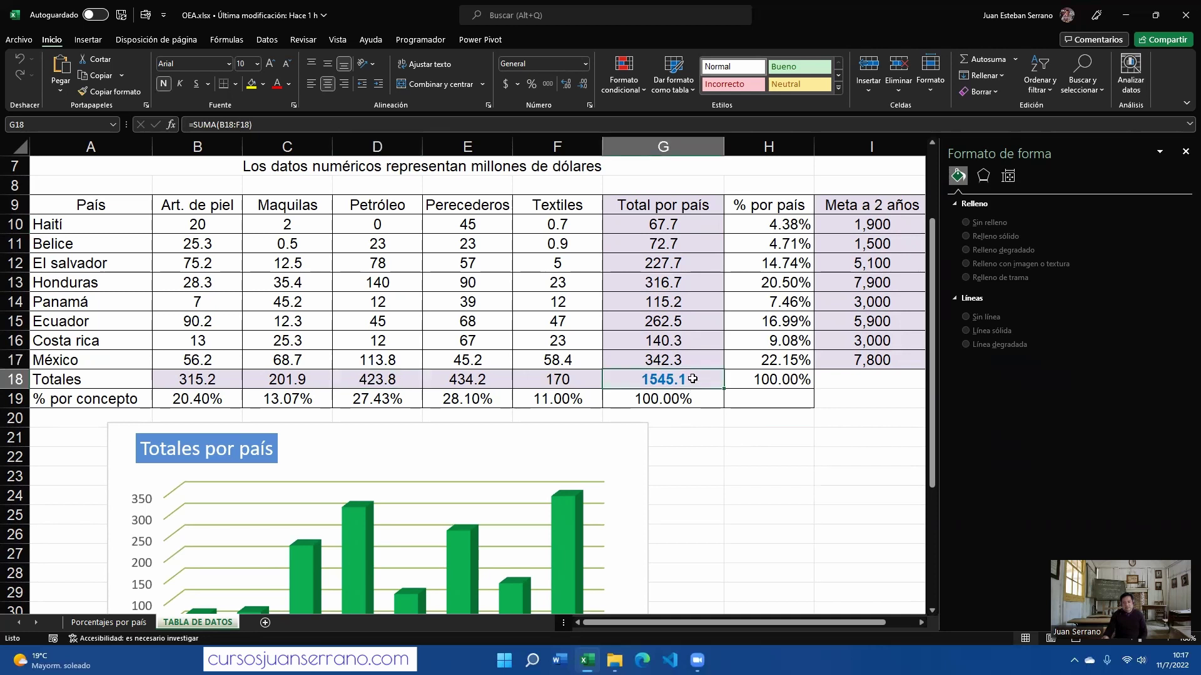
pyautogui.moveTo(778, 220); pyautogui.dragTo(778, 361)
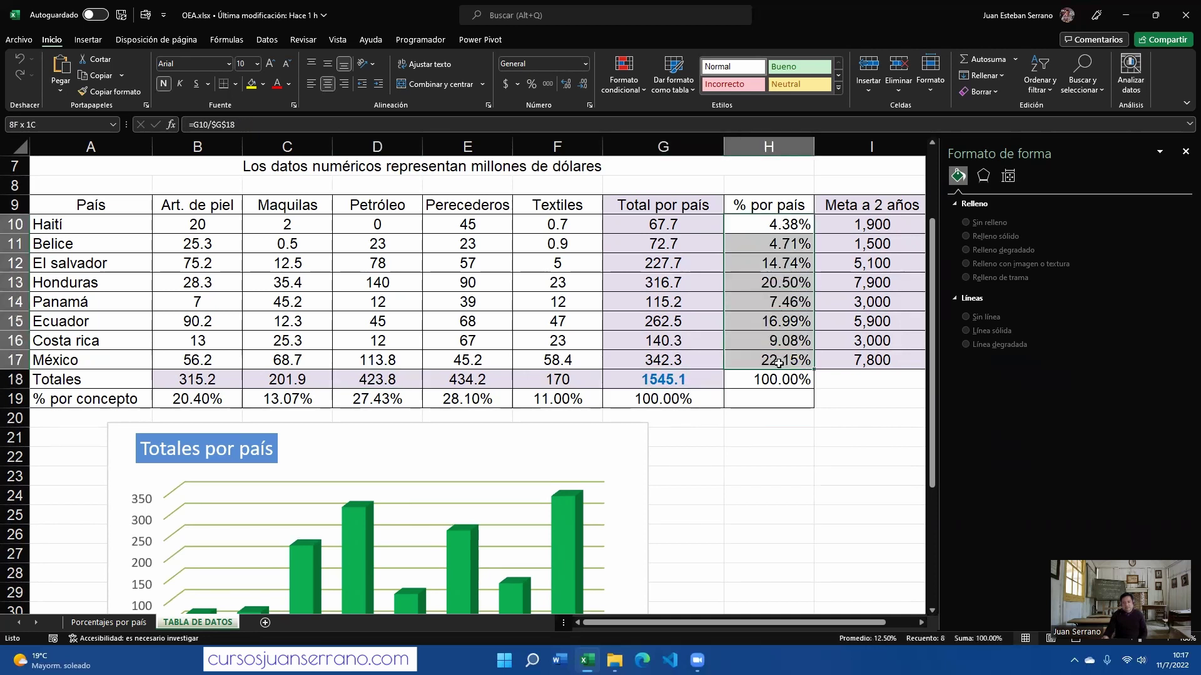
# Set Haití's Petróleo value in D10 to 30 and check the column chart and the pie chart sheet
pyautogui.click(379, 225)
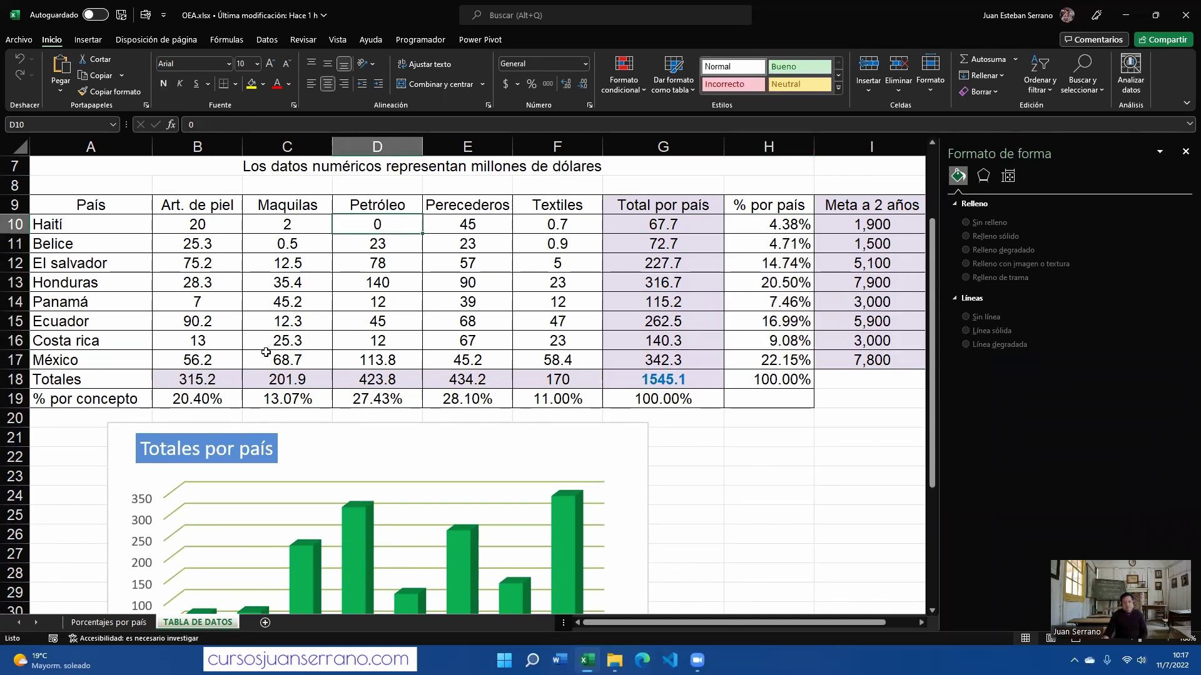
pyautogui.scroll(-2, 256, 358)
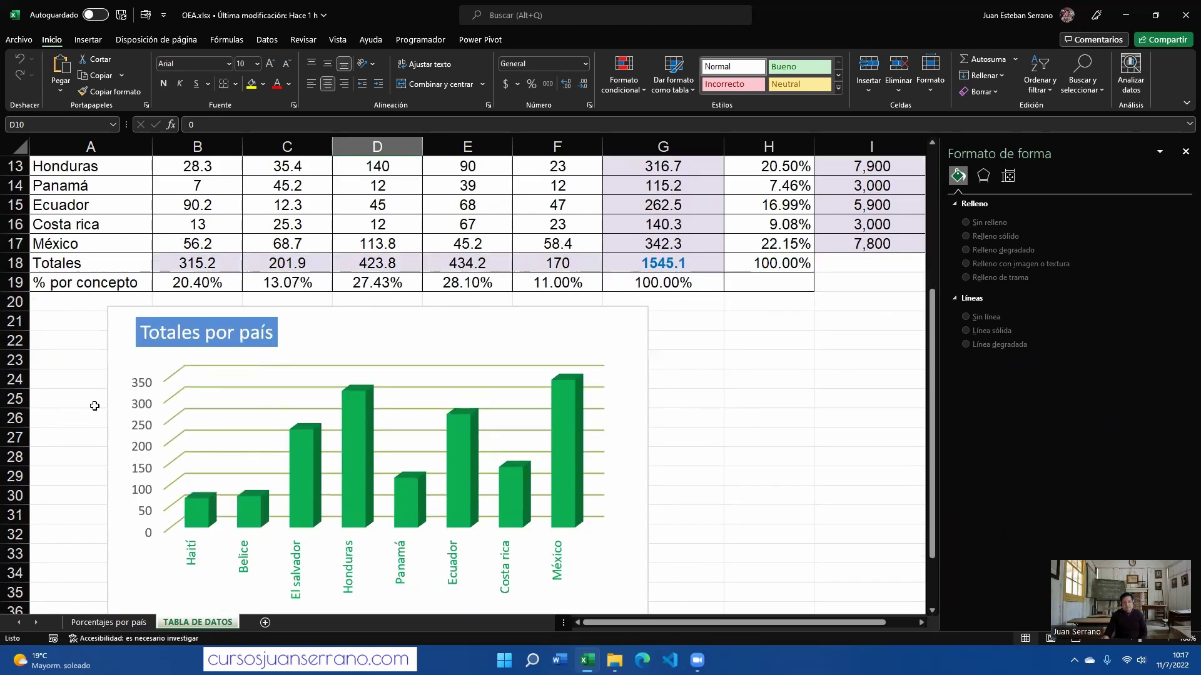
pyautogui.scroll(4, 195, 450)
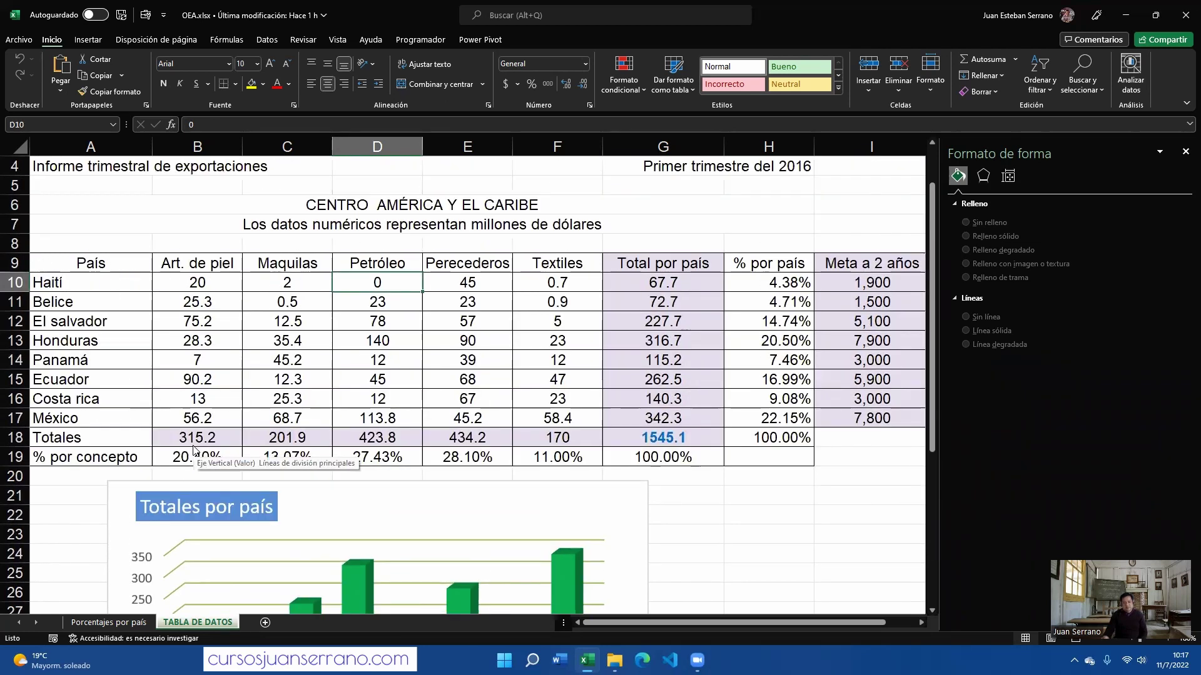
pyautogui.scroll(-1, 418, 435)
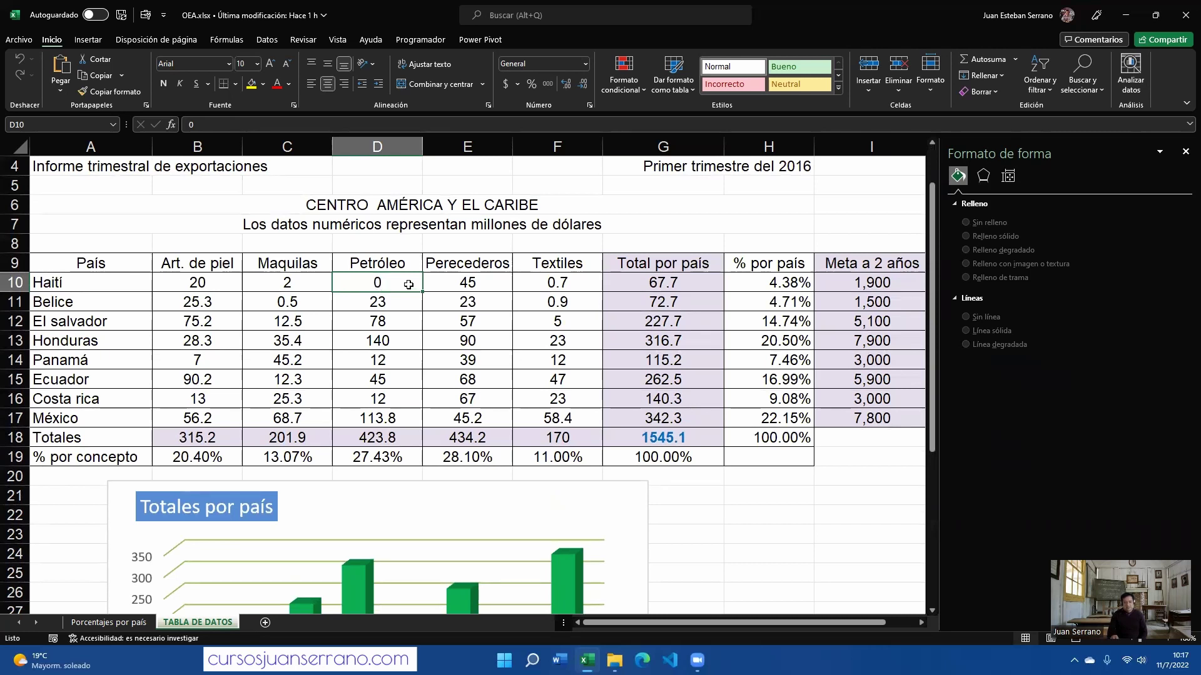
pyautogui.write('1')
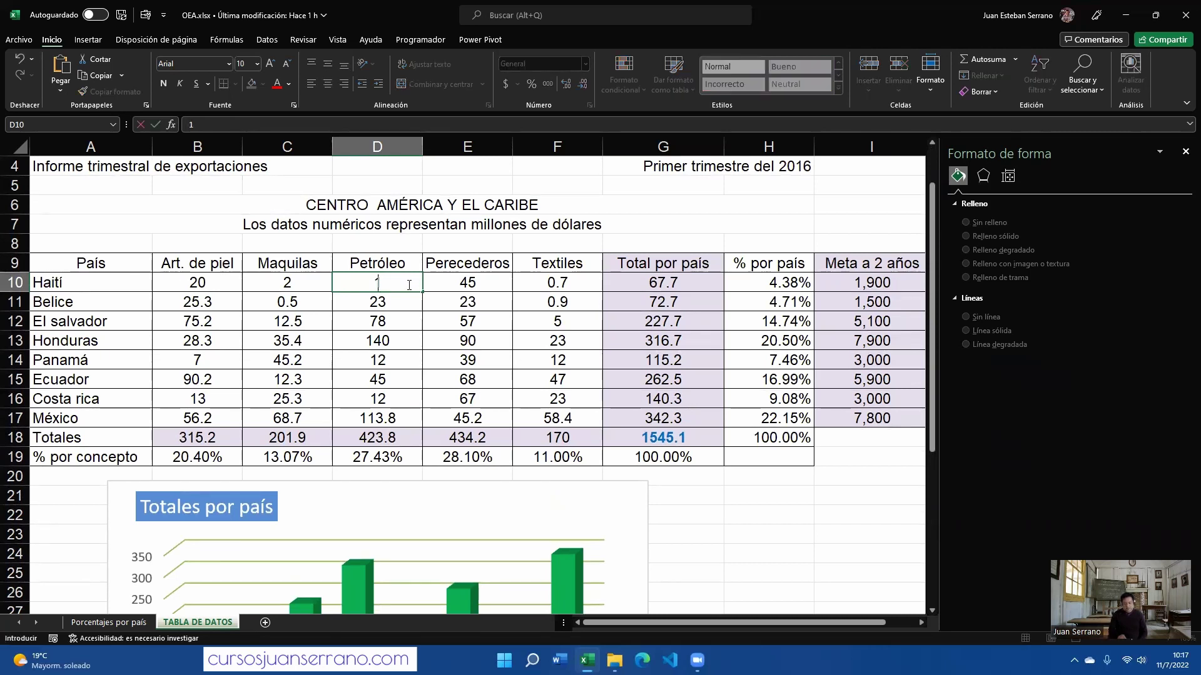
pyautogui.press('BackSpace')
pyautogui.write('30')
pyautogui.press('Return')
pyautogui.scroll(-2, 530, 455)
pyautogui.scroll(-1, 529, 454)
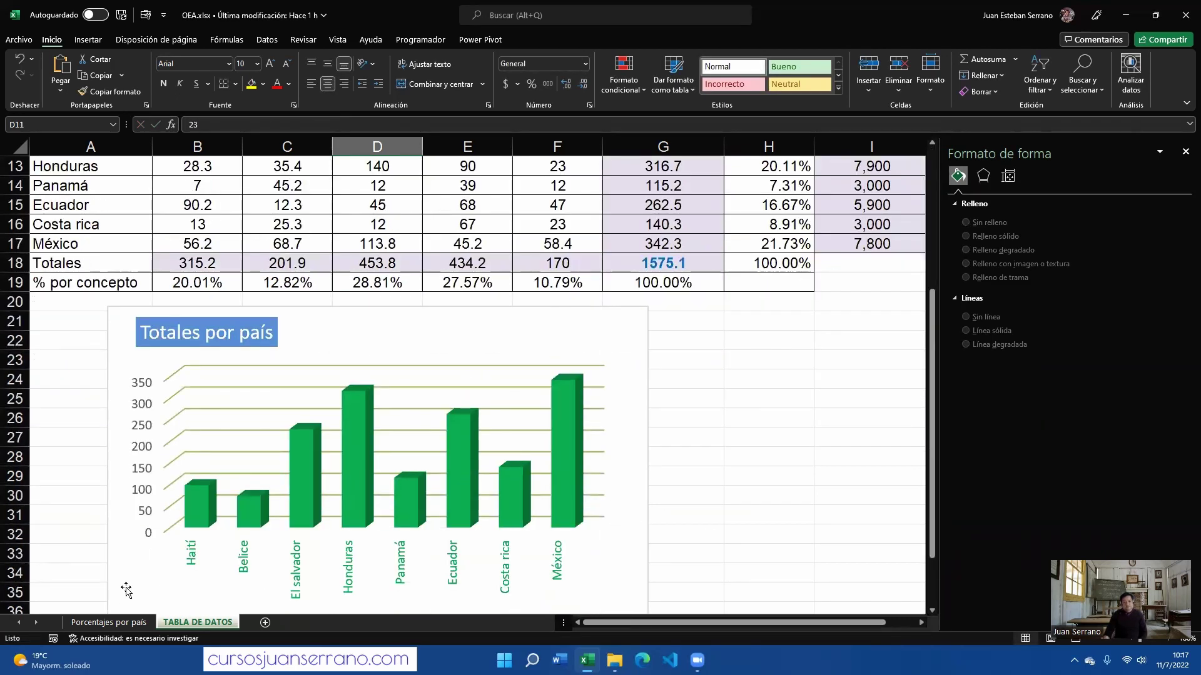
pyautogui.click(109, 623)
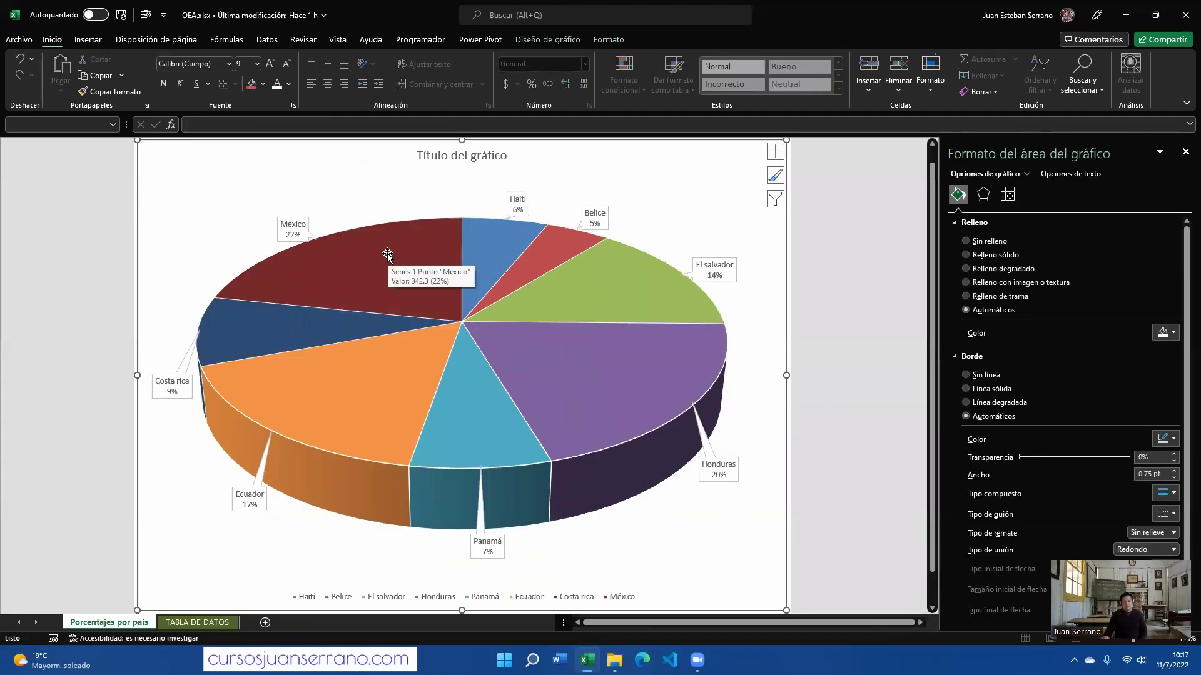
# Set Haití's Petróleo value in D10 of TABLA DE DATOS back to 0
pyautogui.click(200, 622)
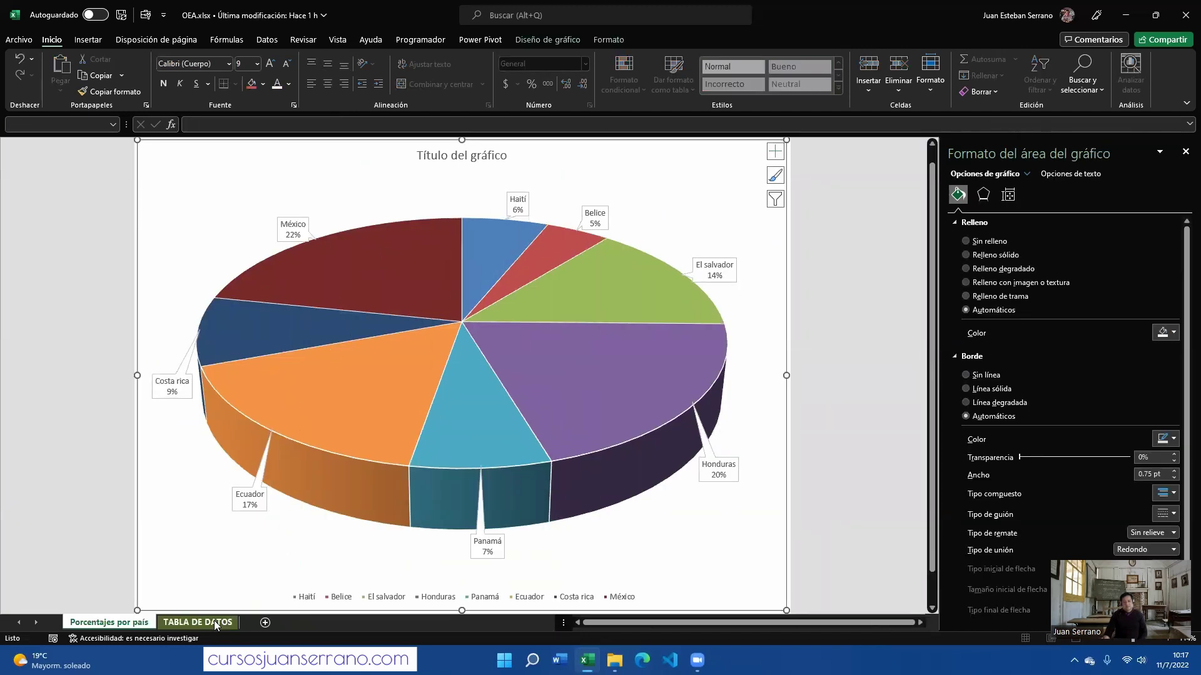
pyautogui.scroll(3, 384, 328)
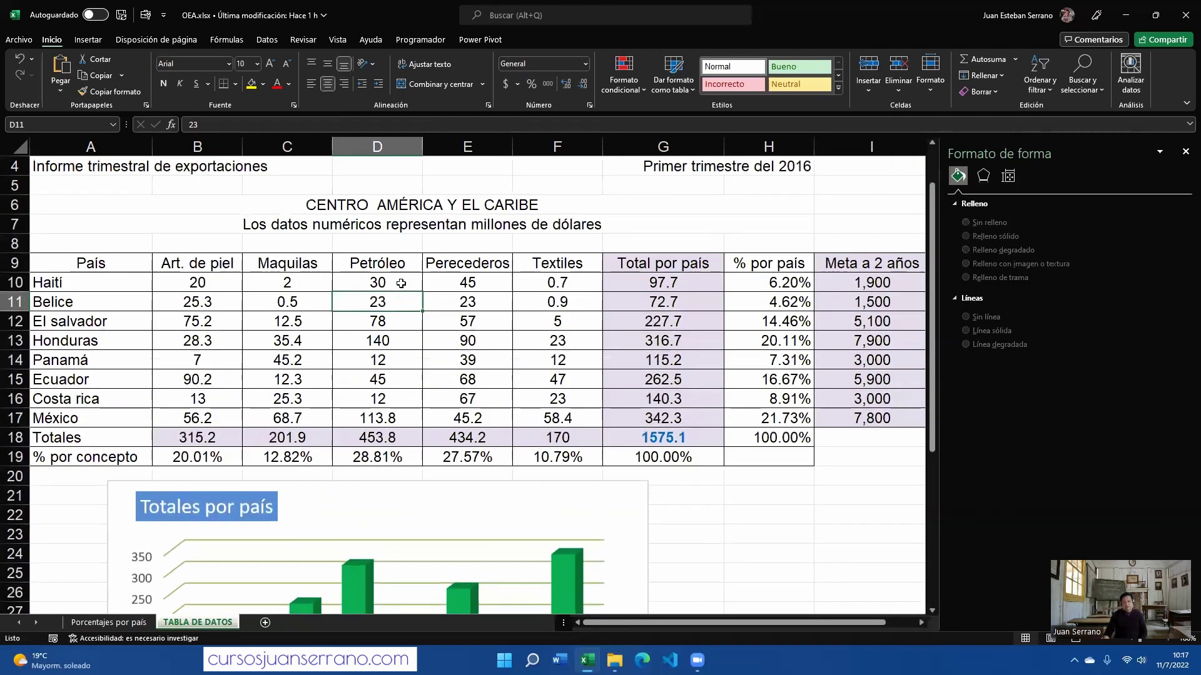
pyautogui.click(401, 282)
pyautogui.write('0')
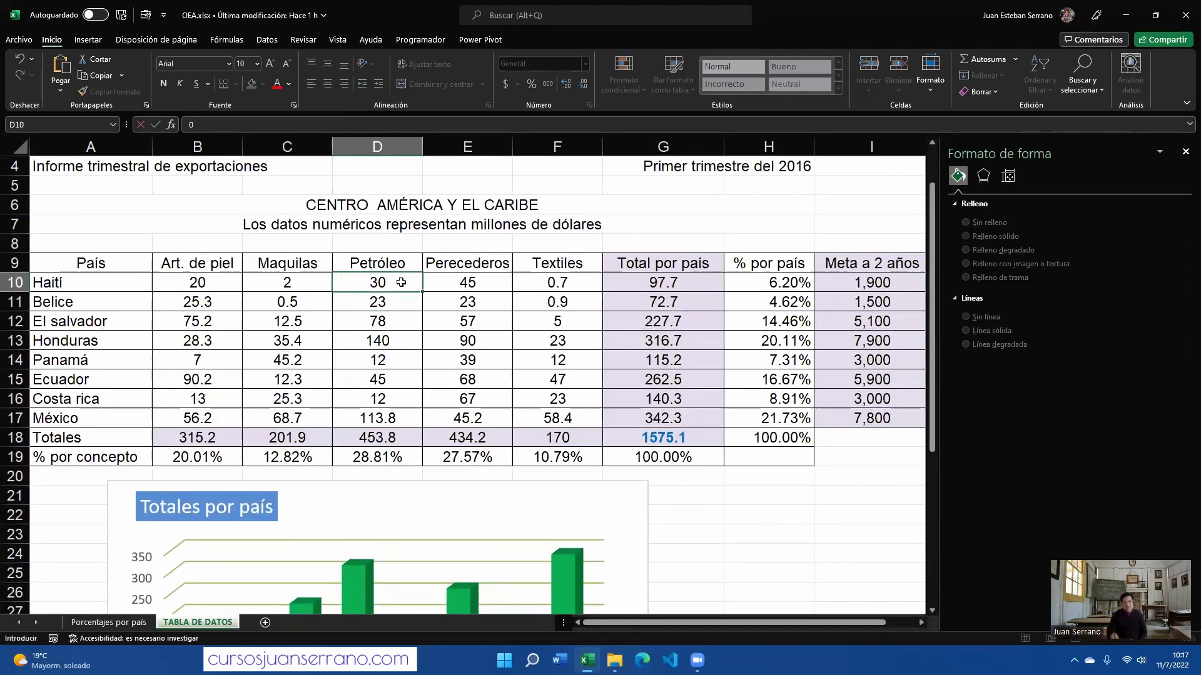
pyautogui.press('Return')
# Review the column chart and the México and Ecuador slices of the pie chart with the restored data
pyautogui.scroll(-3, 382, 407)
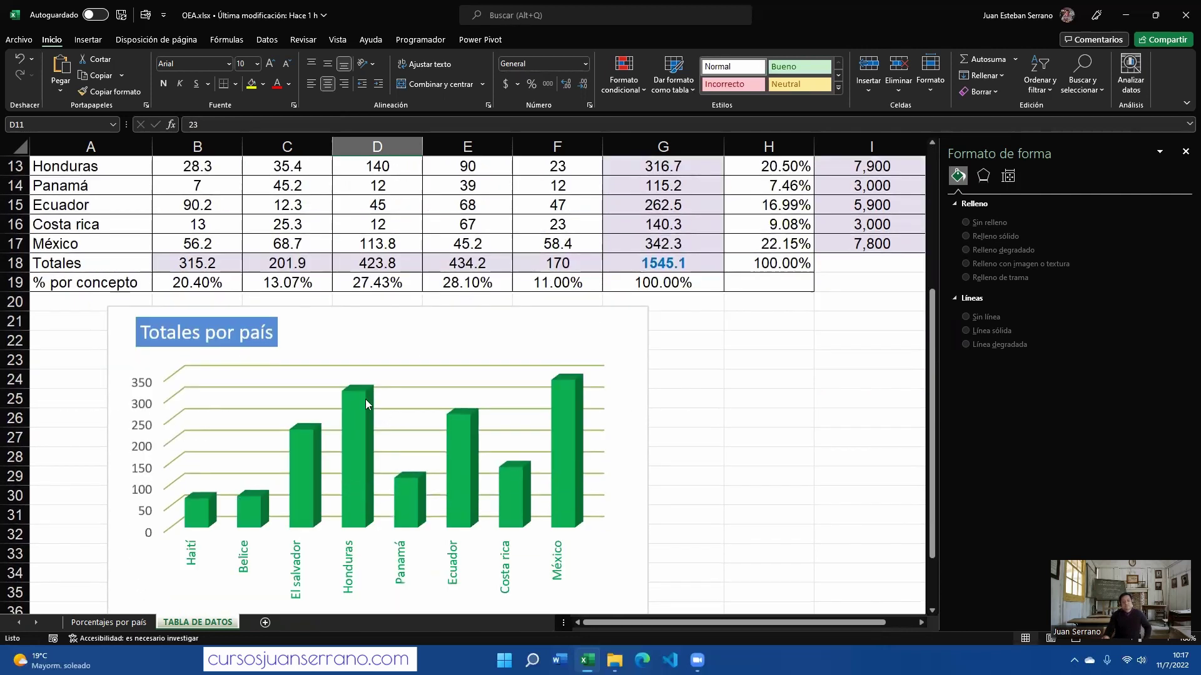
pyautogui.scroll(-2, 368, 404)
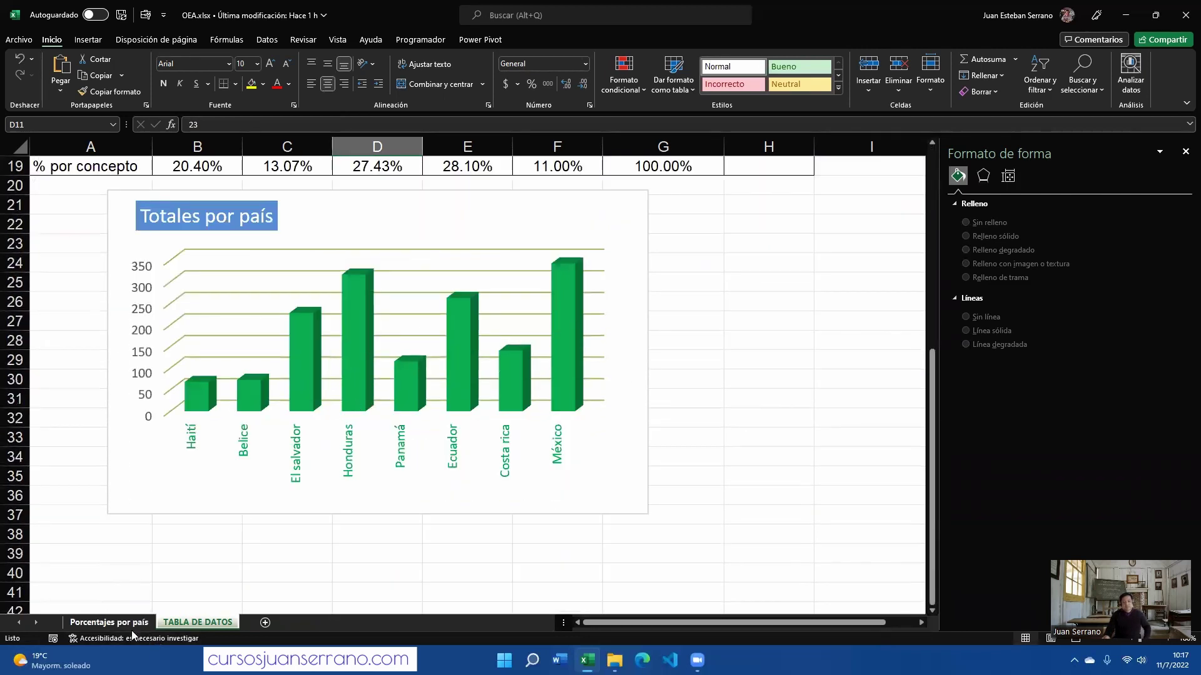
pyautogui.click(113, 624)
pyautogui.click(429, 359)
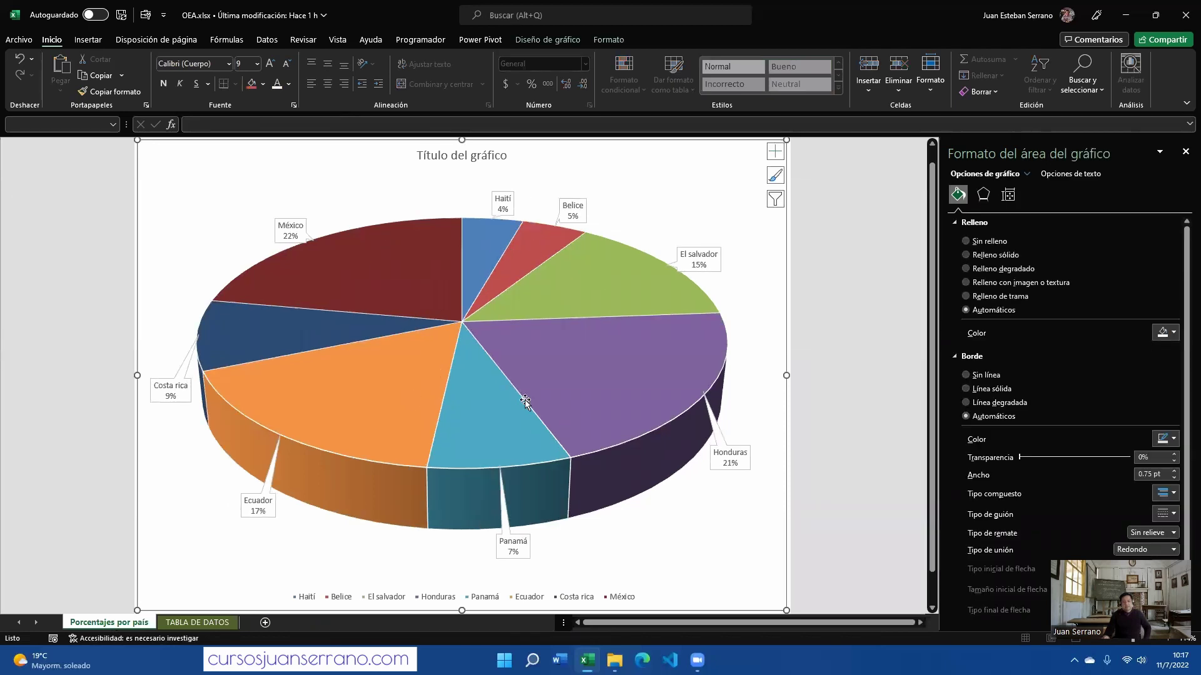
pyautogui.scroll(1, 524, 402)
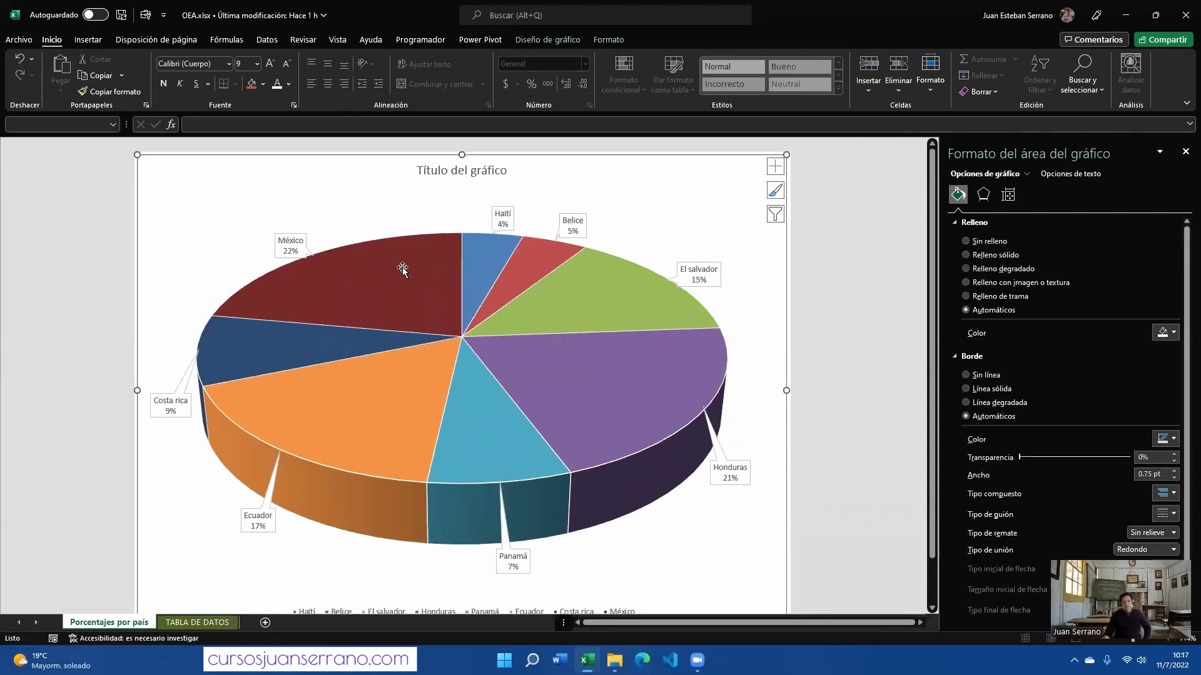
pyautogui.moveTo(403, 269)
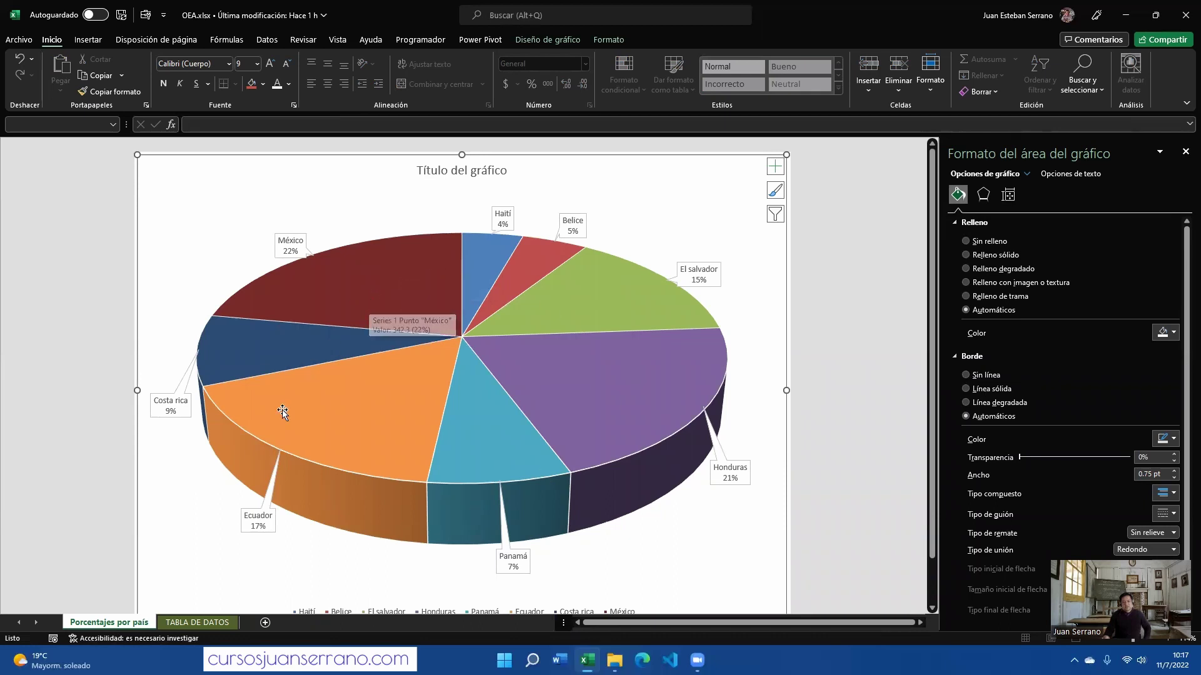
pyautogui.moveTo(281, 414)
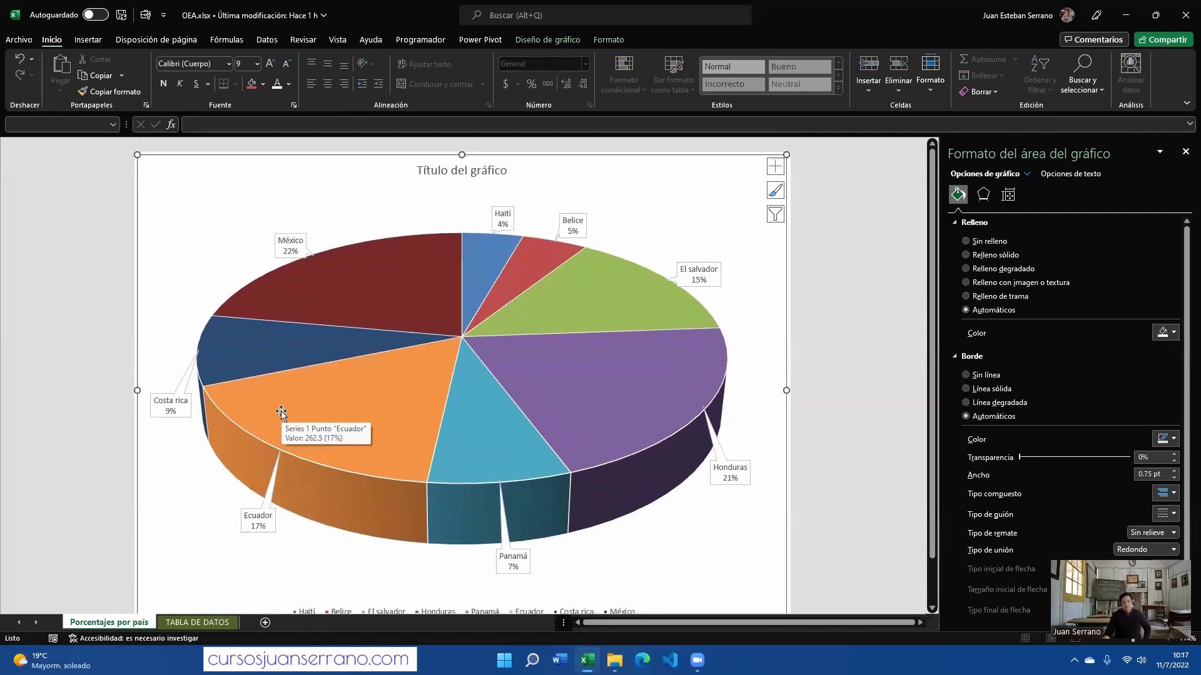
# Increase the pie chart legend's font size to 16
pyautogui.scroll(-1, 281, 413)
pyautogui.click(503, 554)
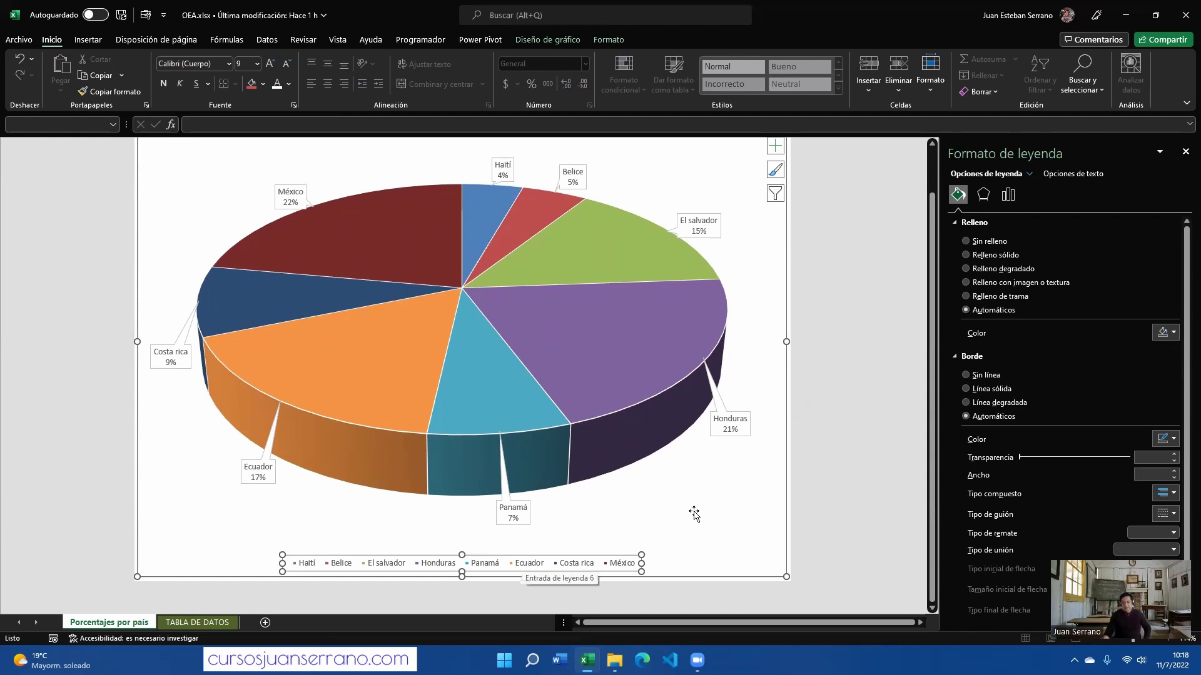
pyautogui.rightClick(602, 562)
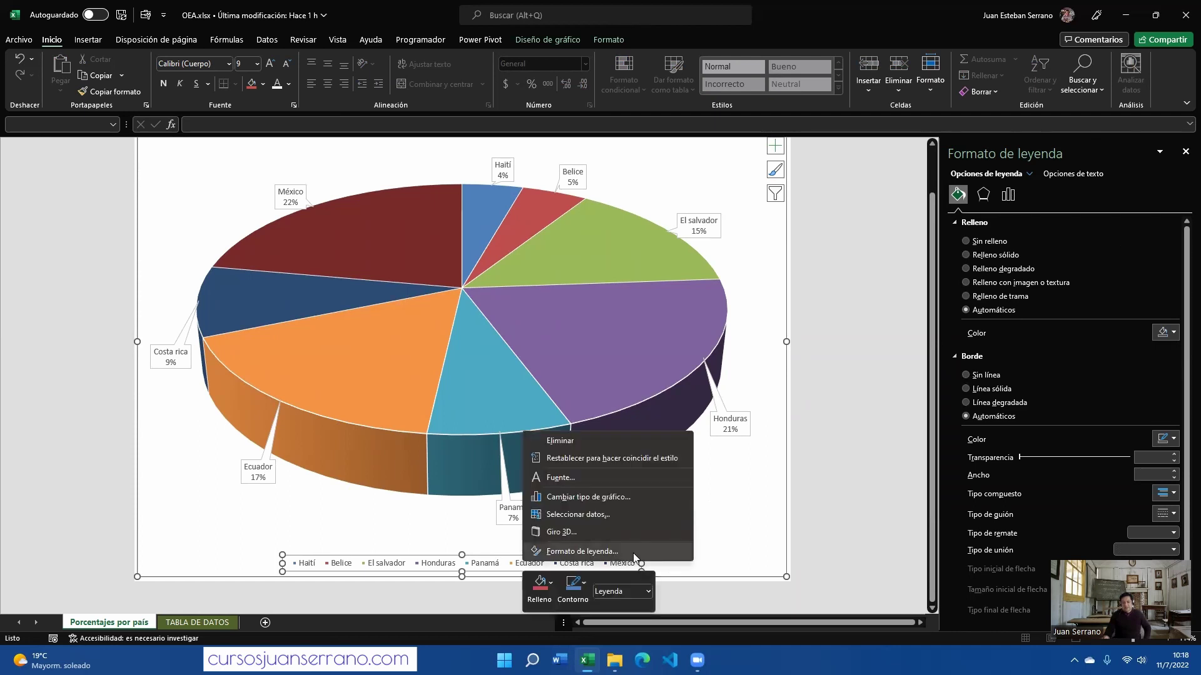
pyautogui.click(1112, 149)
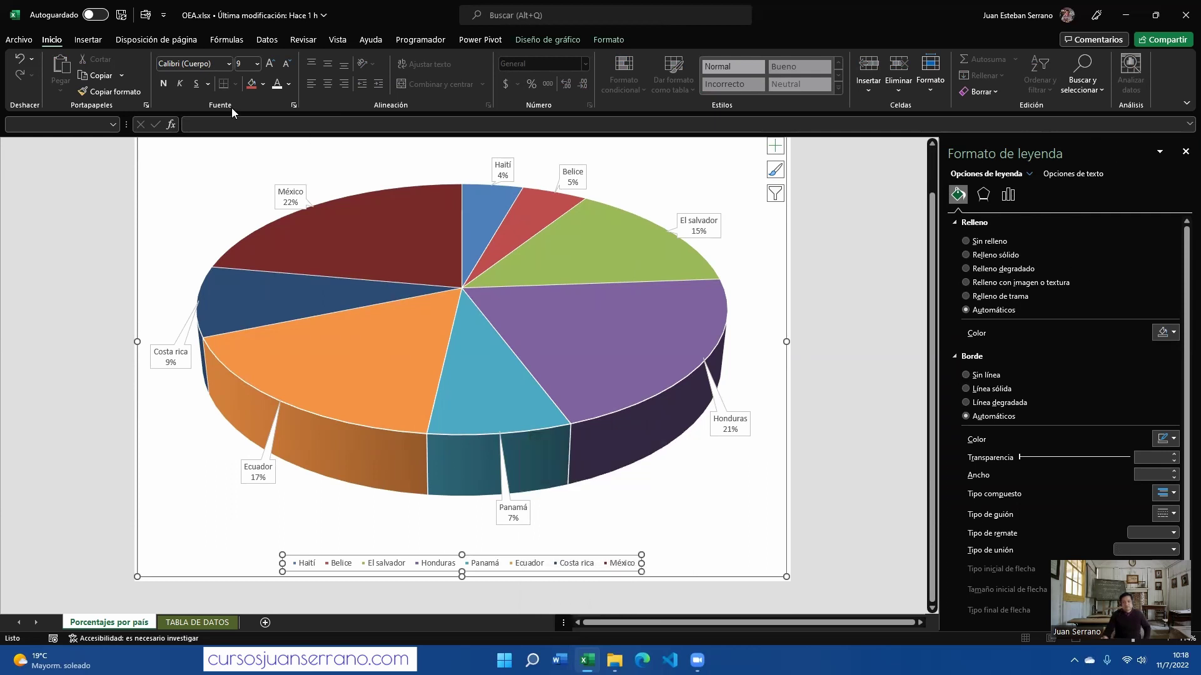
pyautogui.click(271, 64)
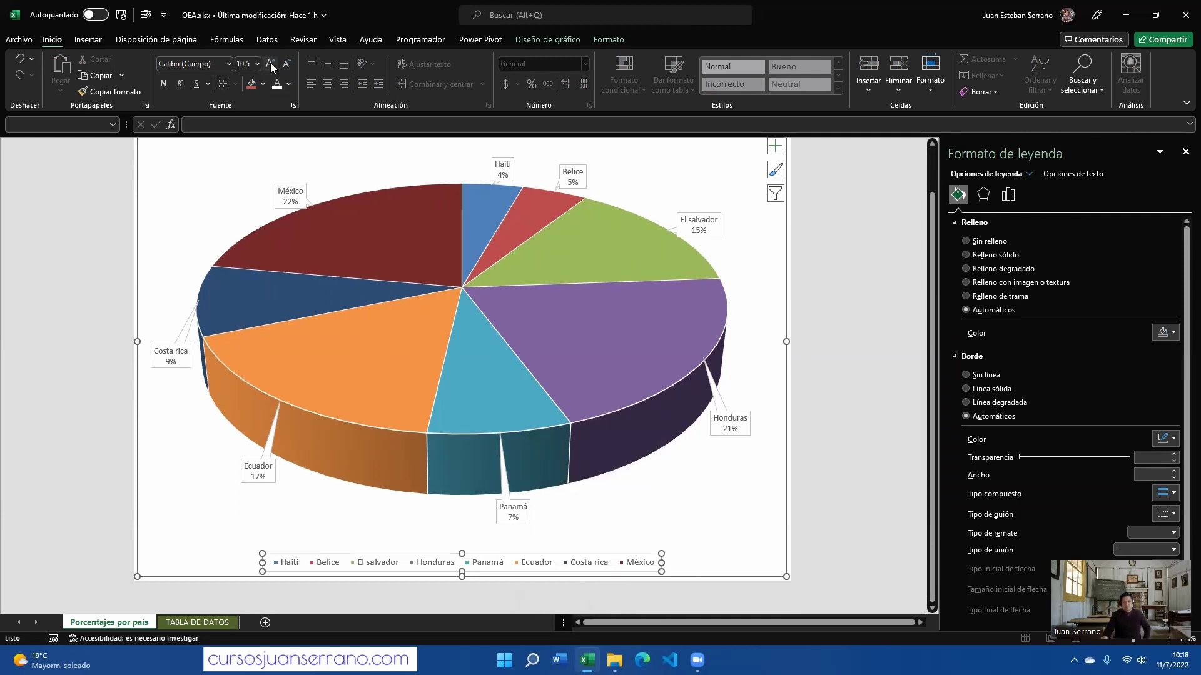
pyautogui.click(271, 64)
pyautogui.click(270, 64)
pyautogui.click(271, 64)
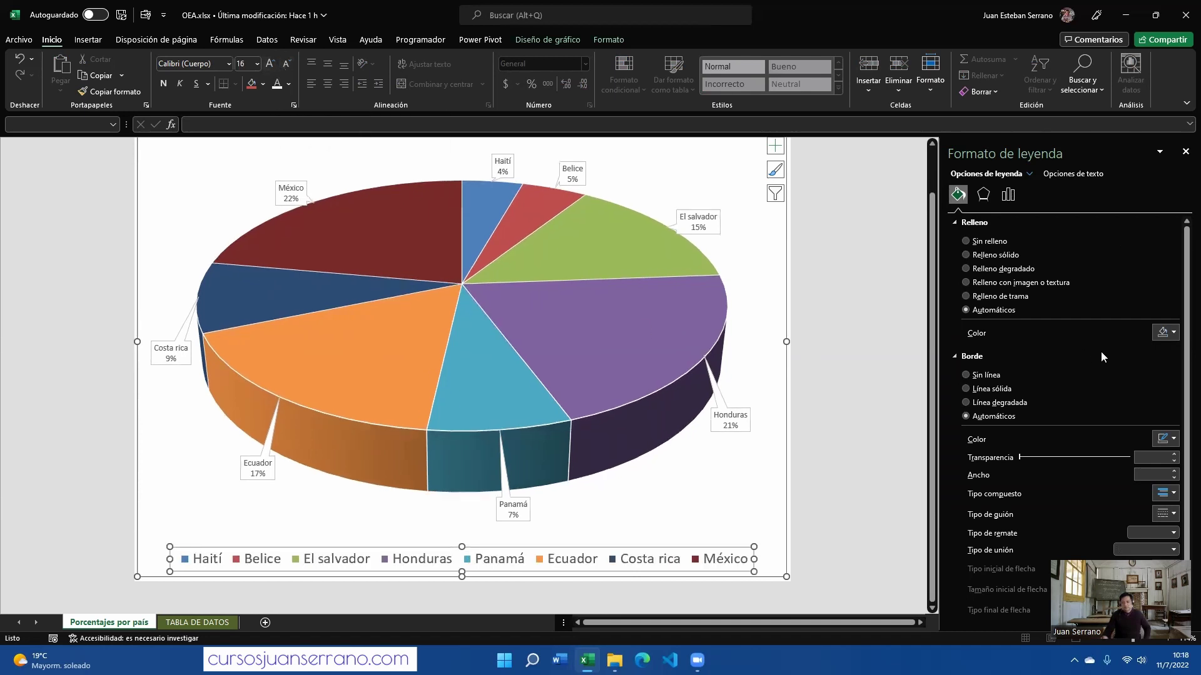
# Reposition the pie chart's legend to the right of the pie
pyautogui.scroll(1, 521, 319)
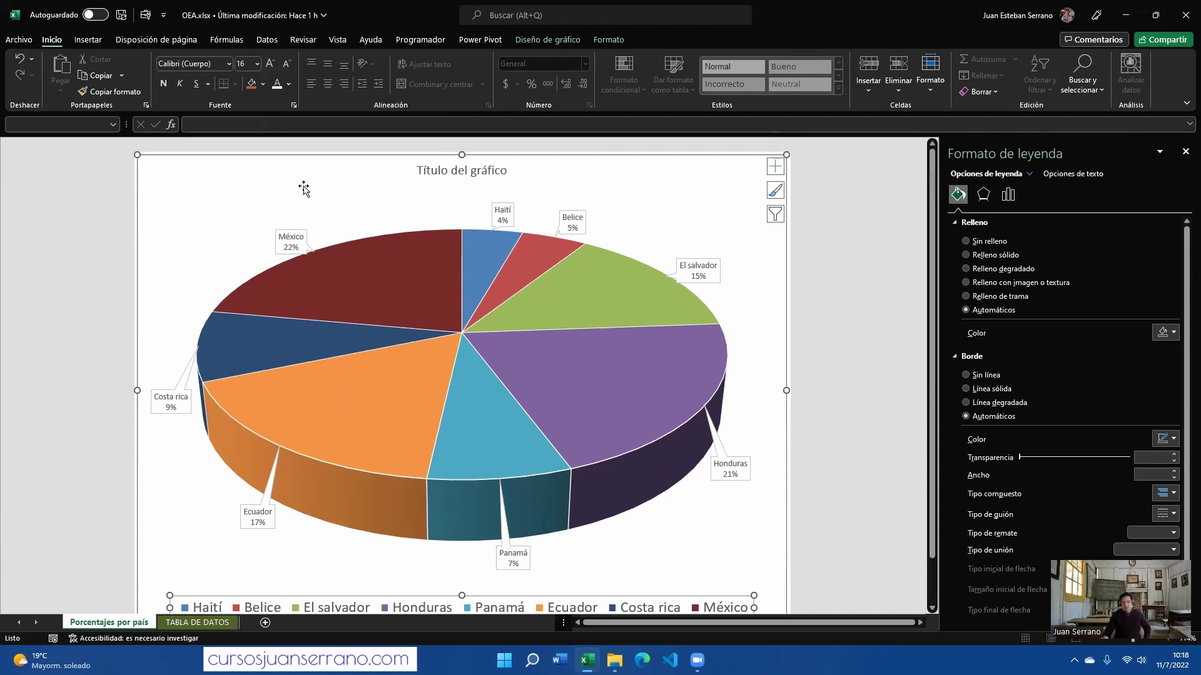
pyautogui.click(535, 44)
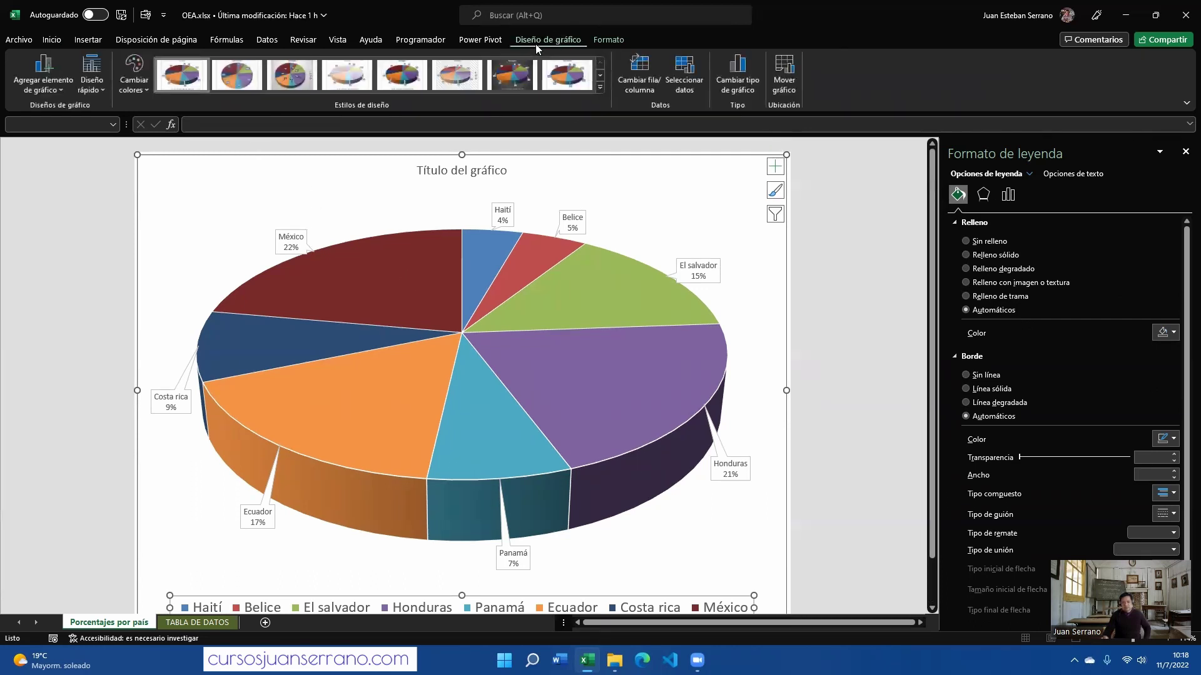
pyautogui.click(37, 85)
pyautogui.moveTo(55, 157)
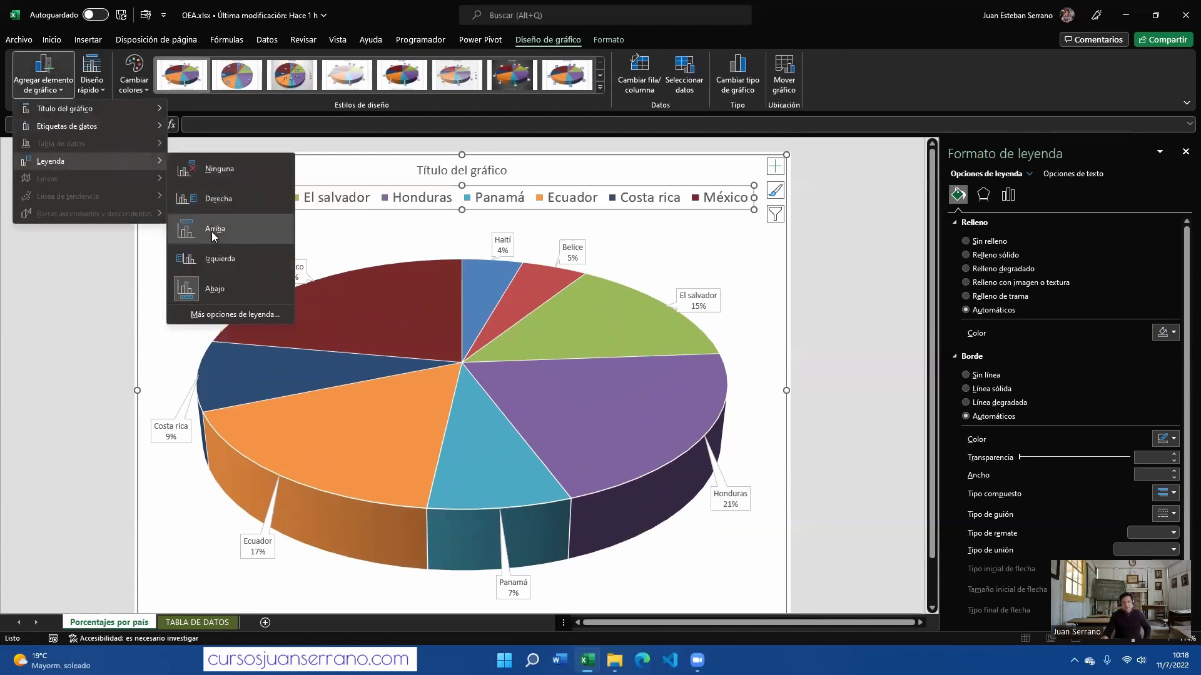
pyautogui.click(218, 198)
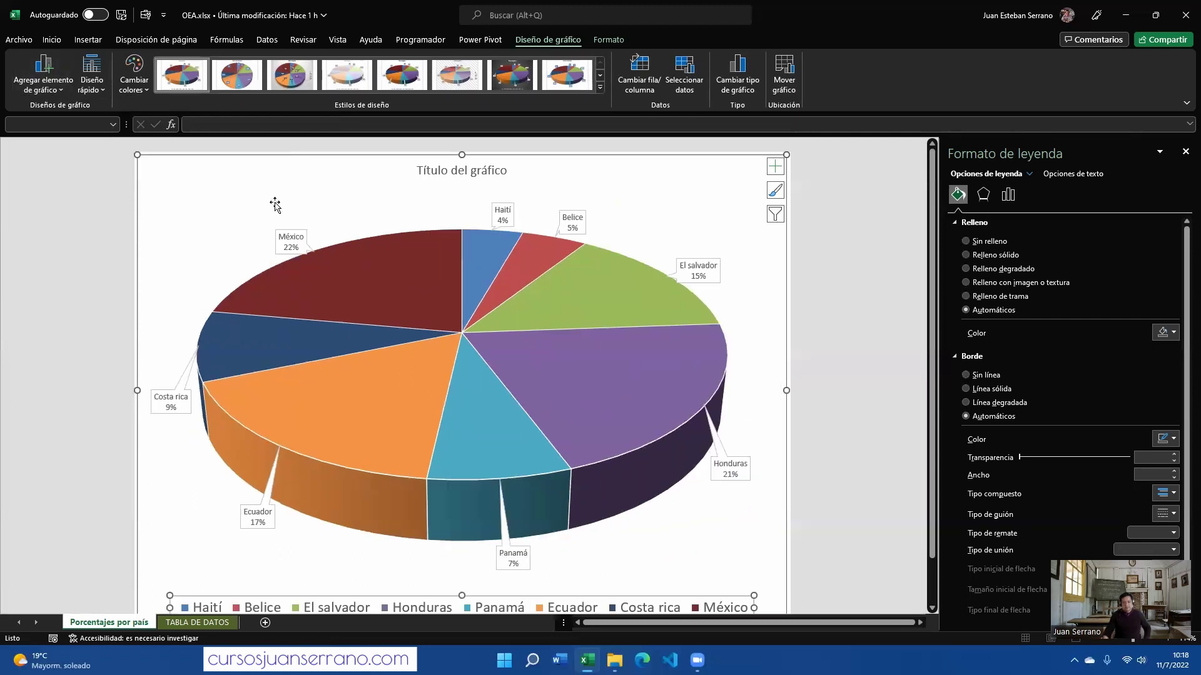
# Replace the pie chart's placeholder title with "Porcentajes por país"
pyautogui.click(492, 173)
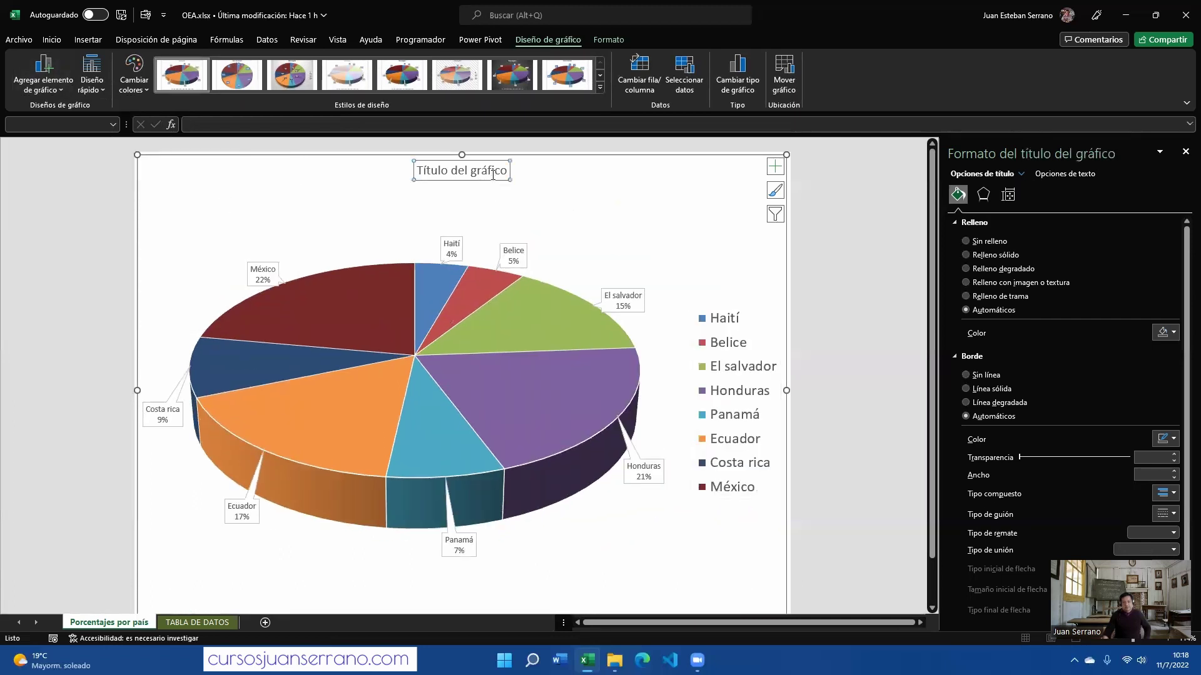
pyautogui.moveTo(506, 169); pyautogui.dragTo(390, 171)
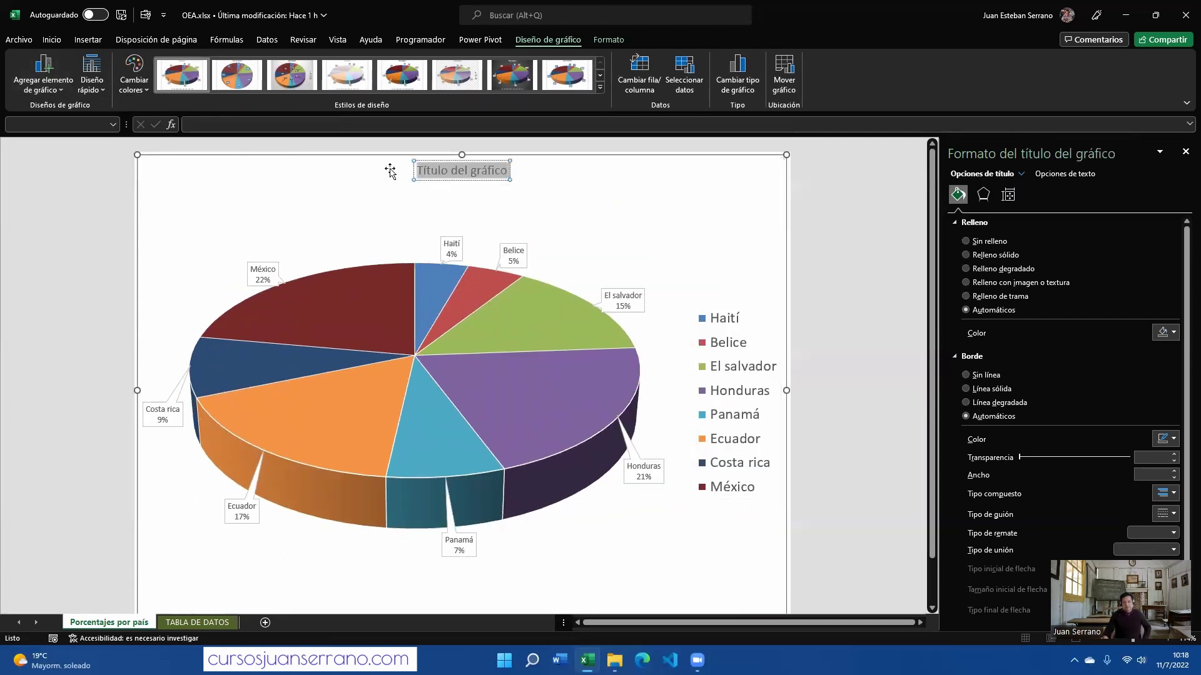
pyautogui.write('Porce')
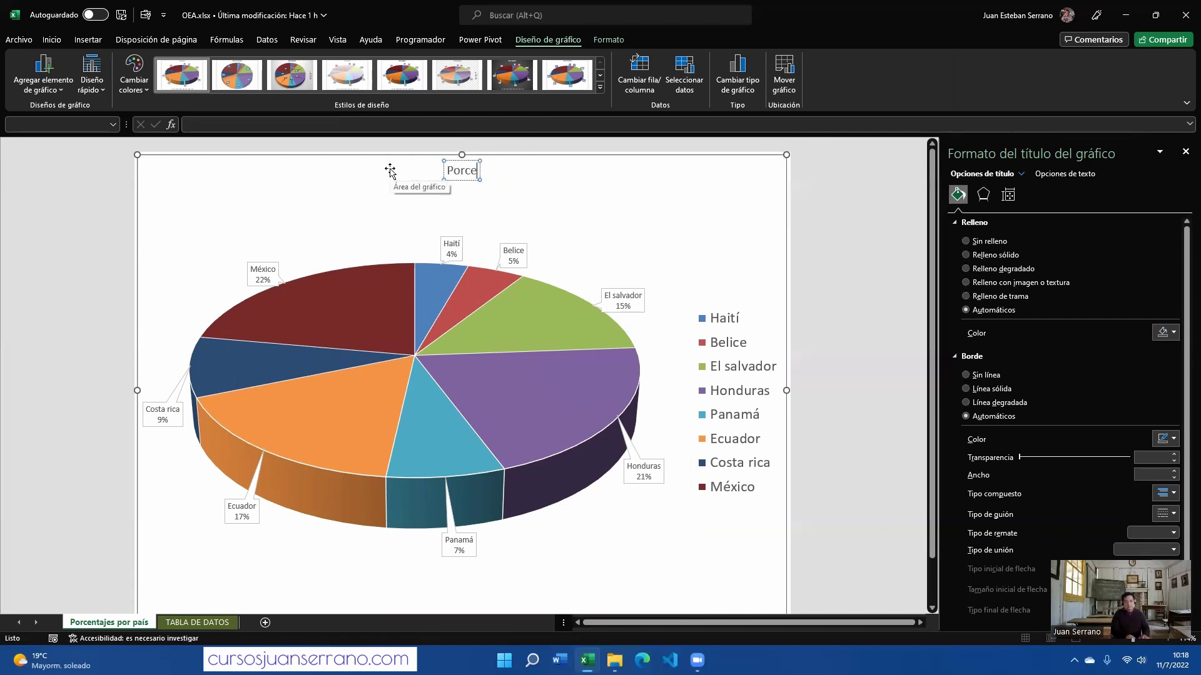
pyautogui.write('ntajespor')
pyautogui.press('BackSpace')
pyautogui.press('BackSpace')
pyautogui.press('BackSpace')
pyautogui.write('p')
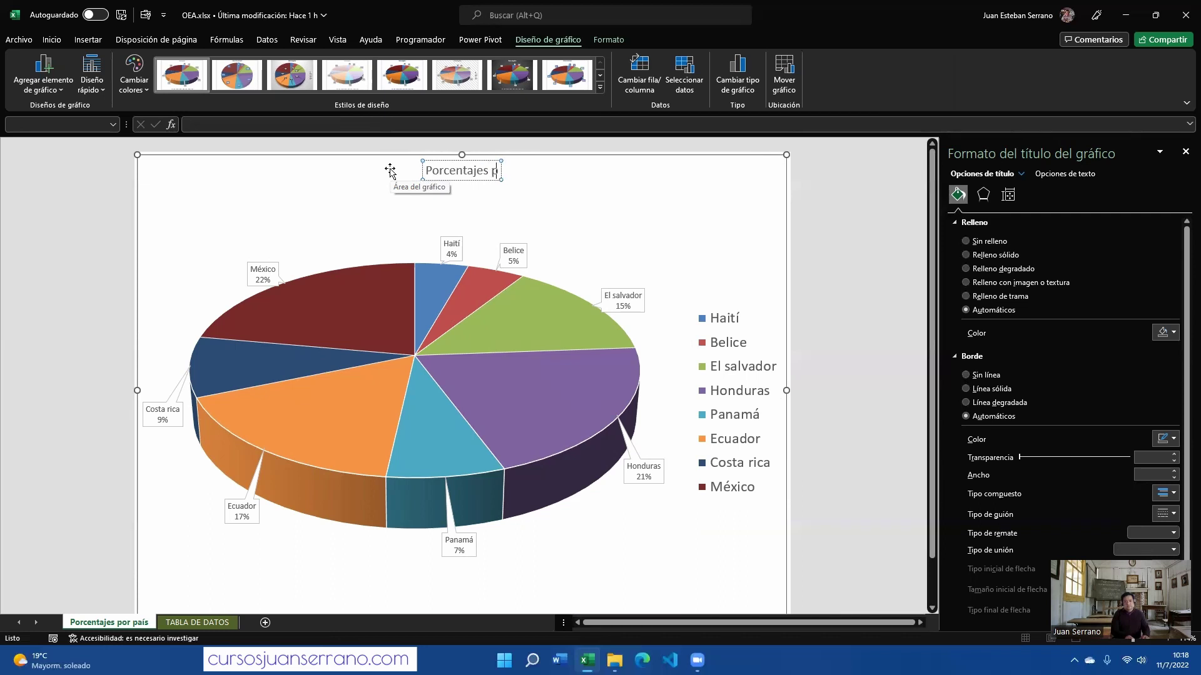
pyautogui.write('or país')
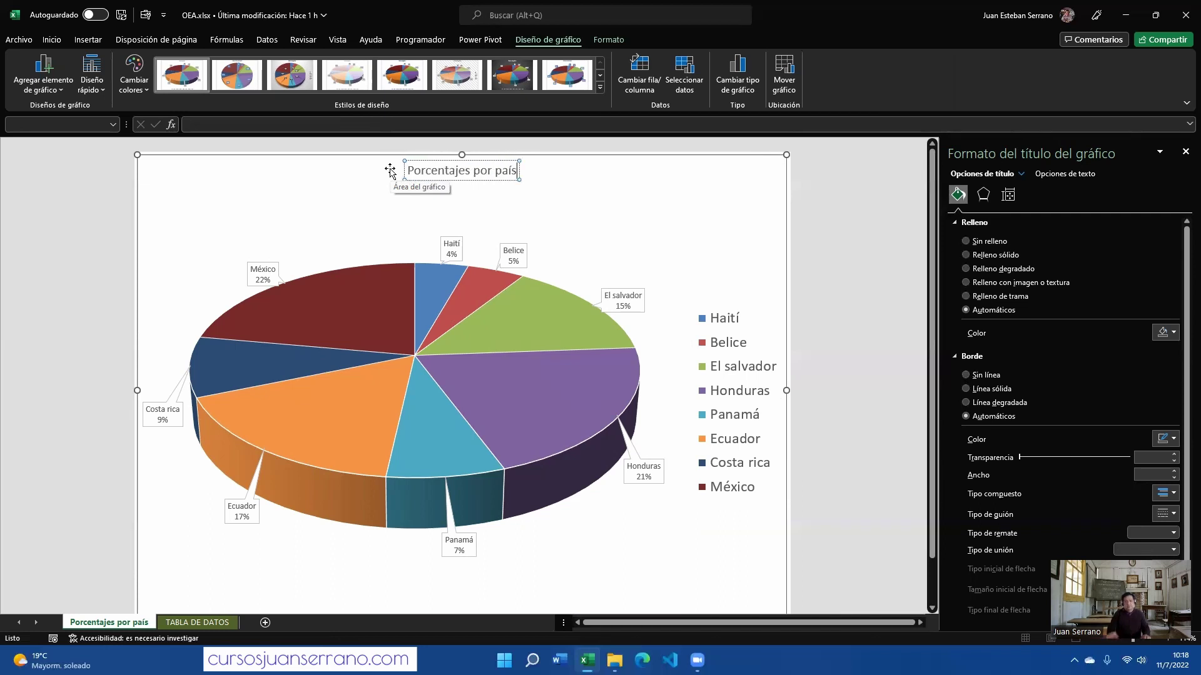
# Enlarge the pie chart's title to font size 24 and shift it slightly down from the chart's upper edge
pyautogui.click(455, 180)
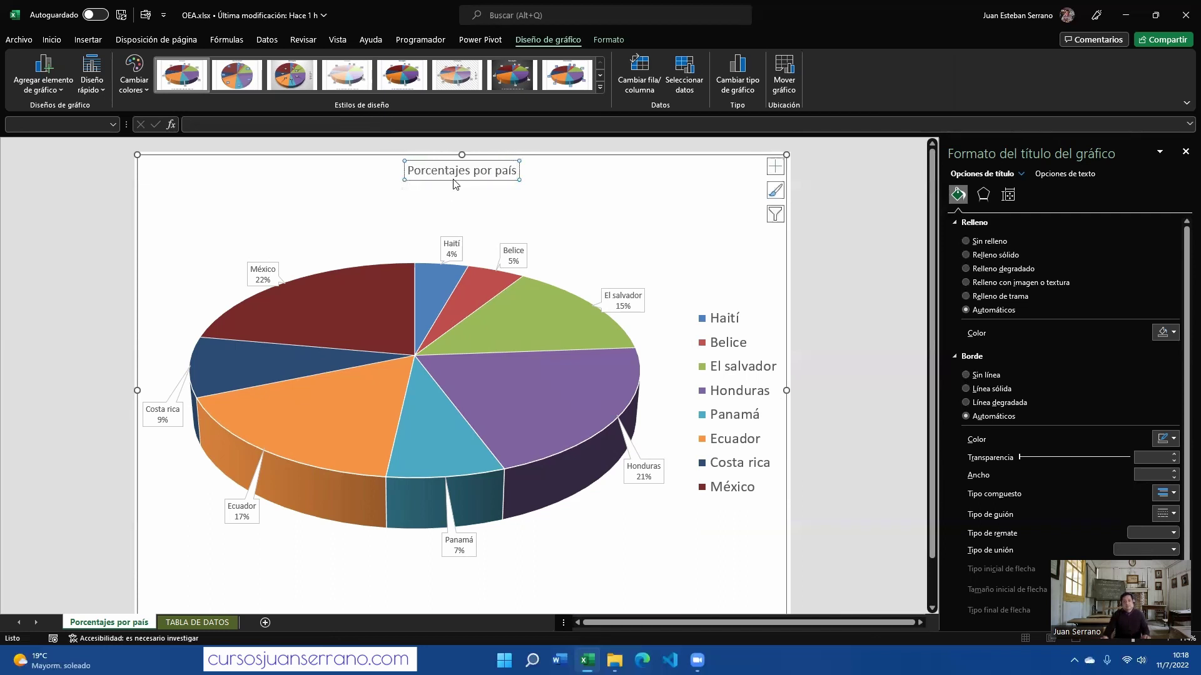
pyautogui.click(52, 39)
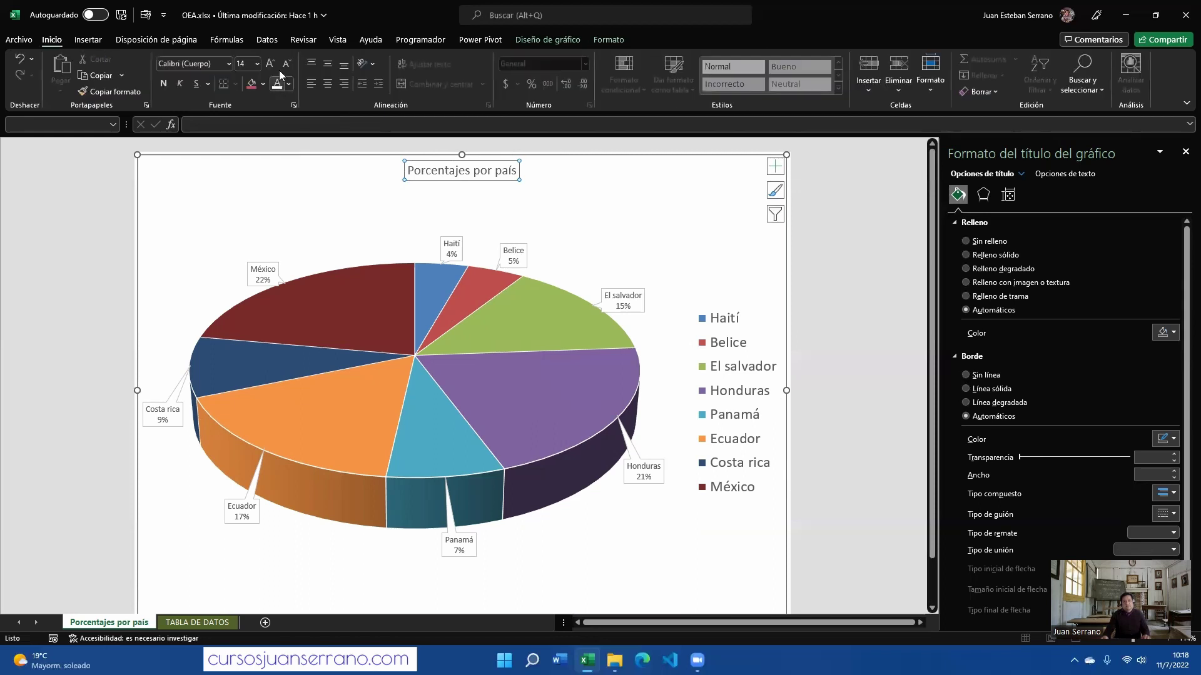
pyautogui.click(273, 65)
pyautogui.click(273, 65)
pyautogui.click(274, 65)
pyautogui.click(273, 65)
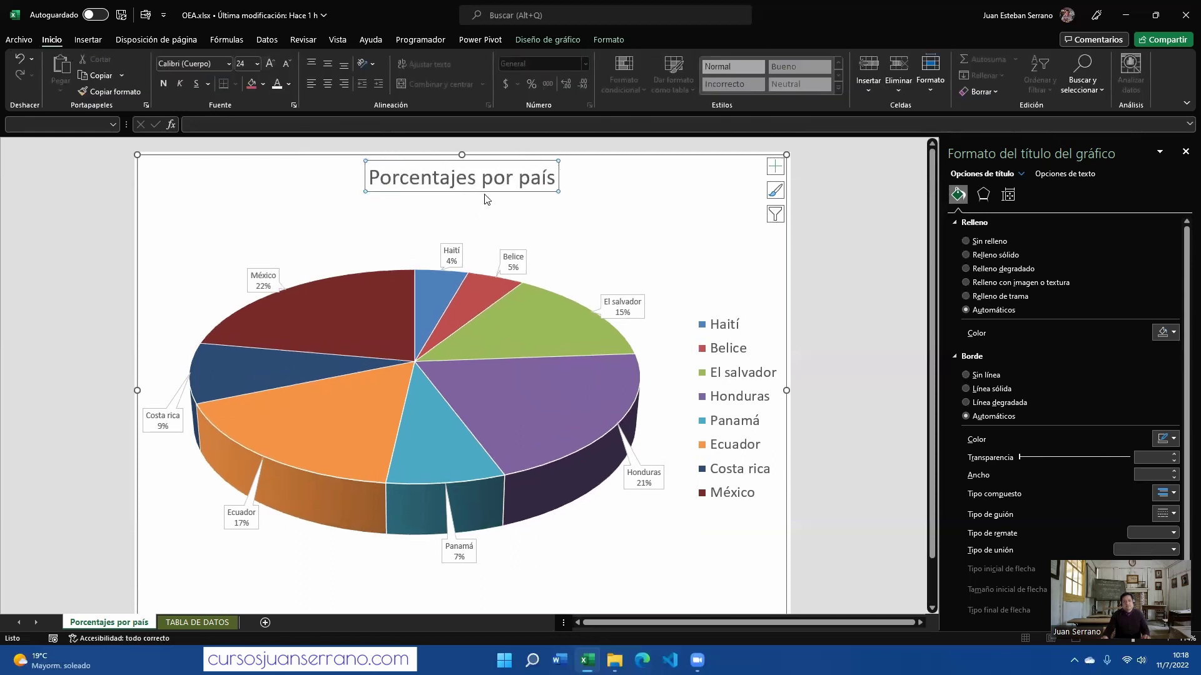
pyautogui.moveTo(484, 197); pyautogui.dragTo(477, 207)
pyautogui.moveTo(596, 222); pyautogui.dragTo(588, 238)
pyautogui.click(555, 279)
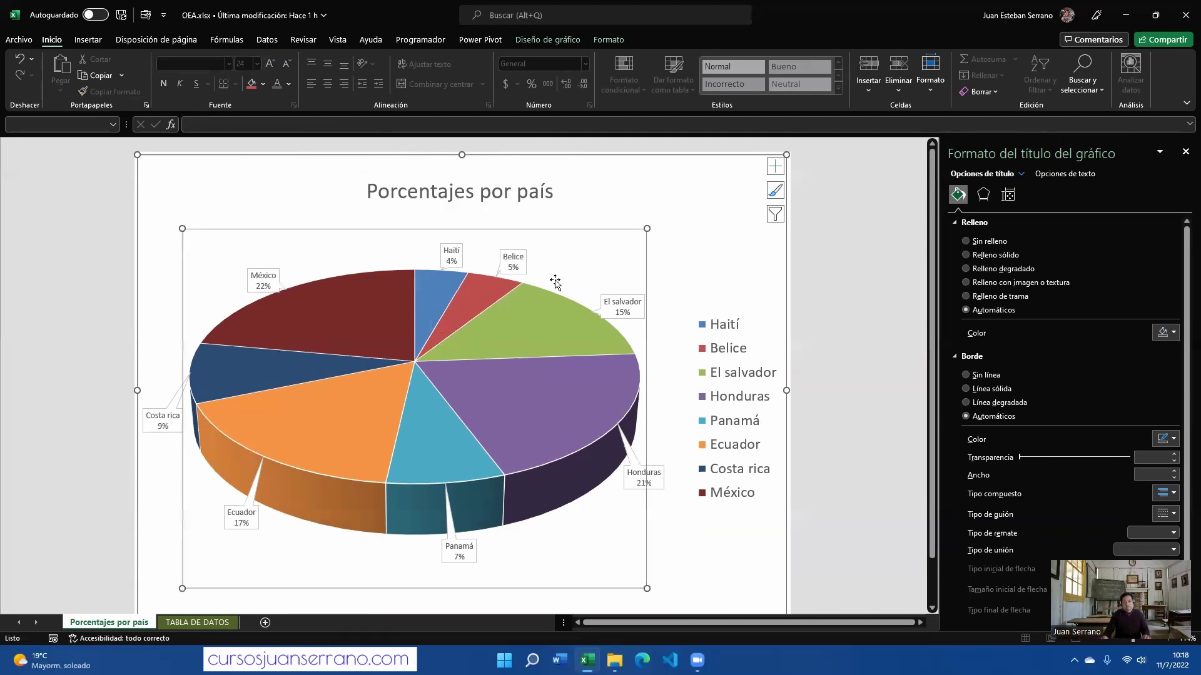
# Select all of the pie's data labels together, and separately only the Belice label, to compare the two selections
pyautogui.click(514, 262)
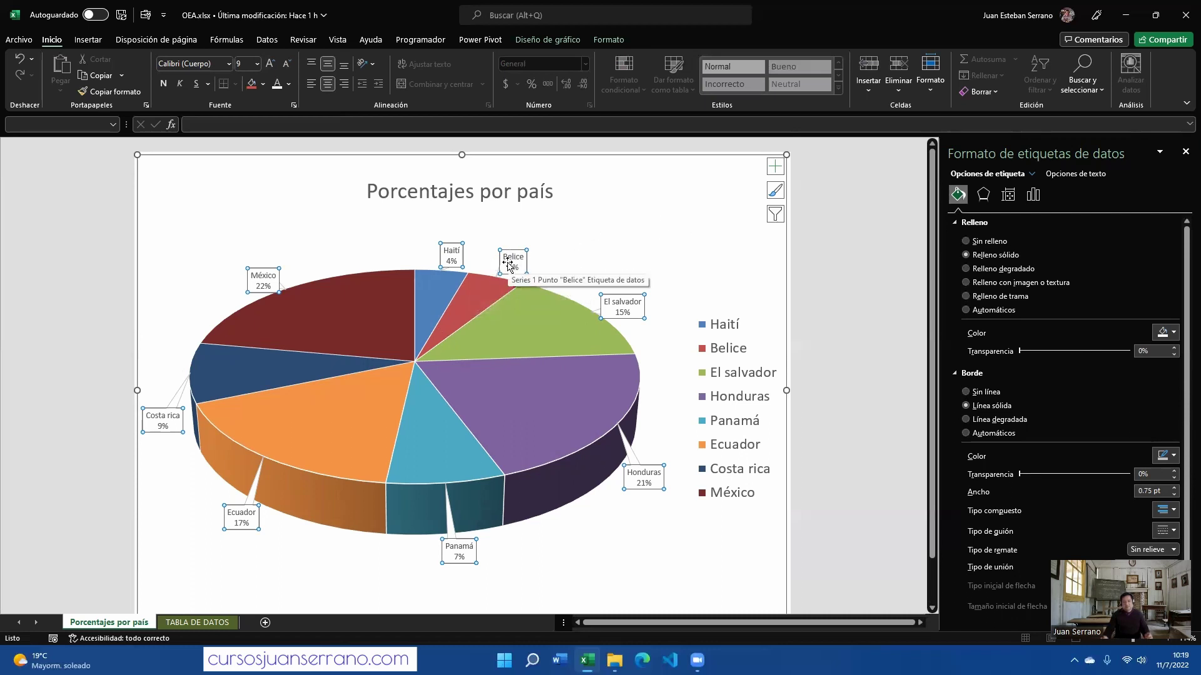
pyautogui.click(654, 244)
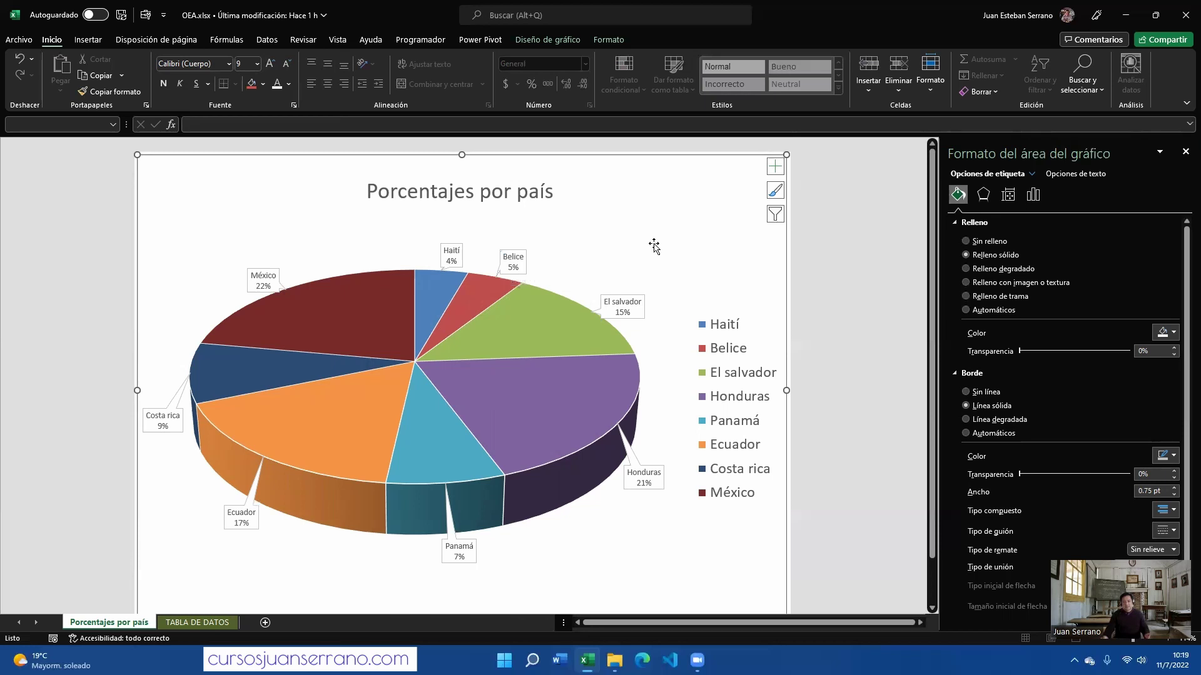
pyautogui.click(516, 265)
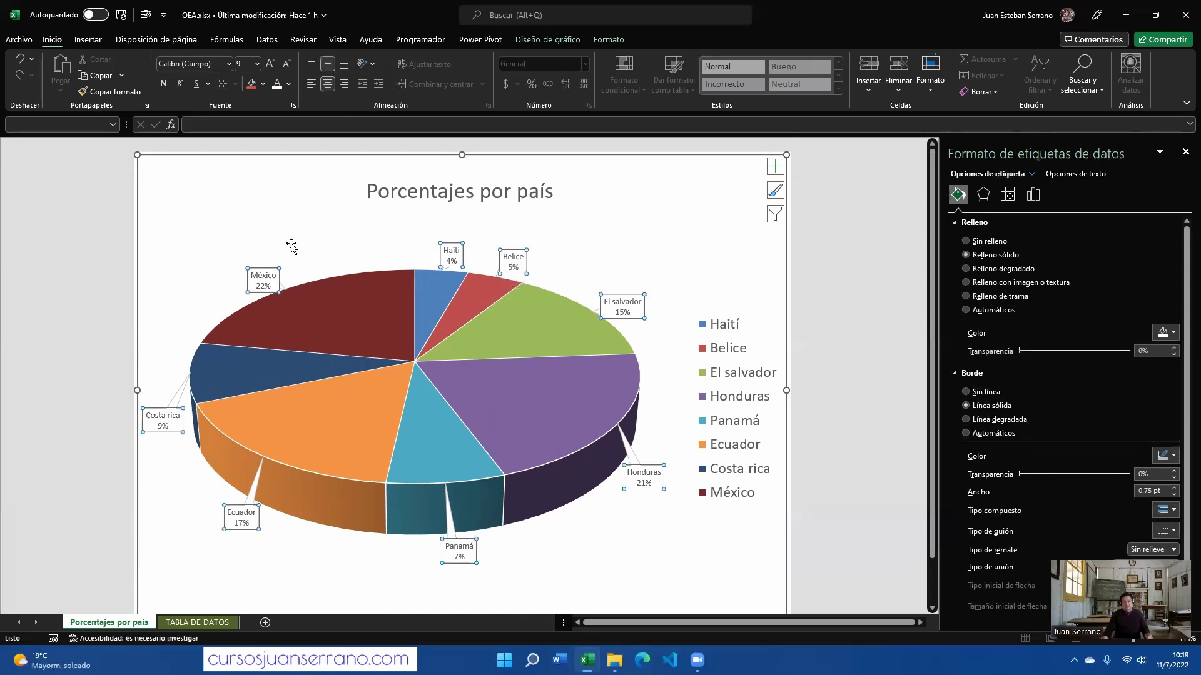
pyautogui.click(516, 254)
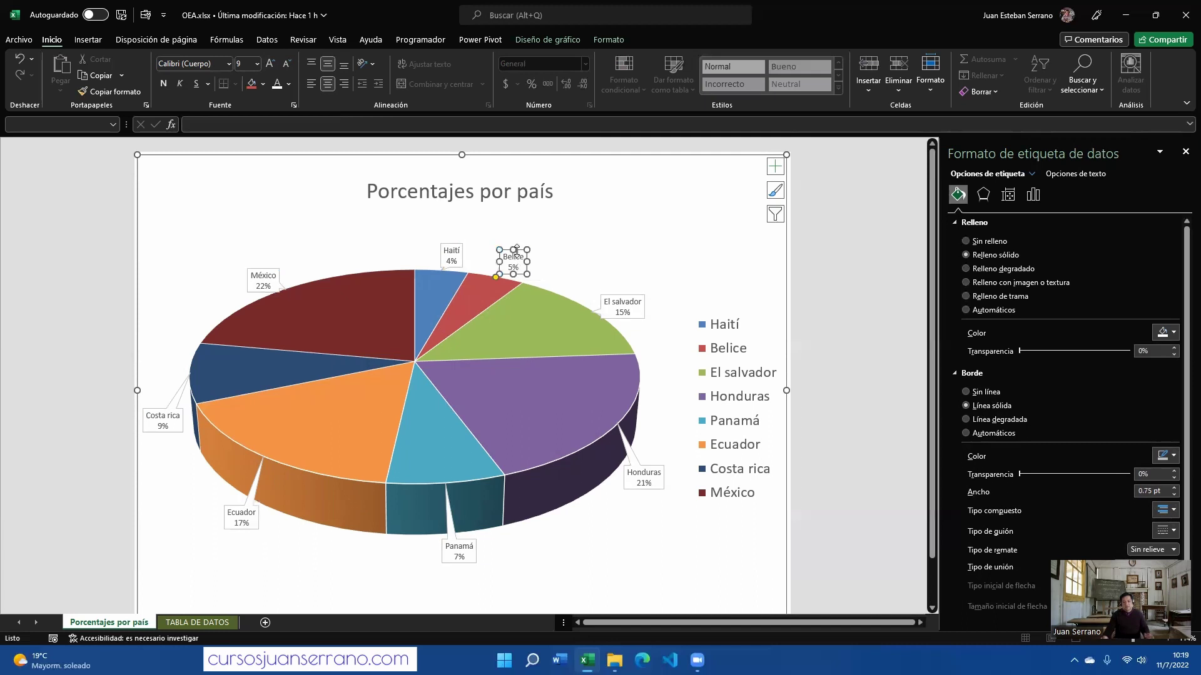
pyautogui.click(541, 270)
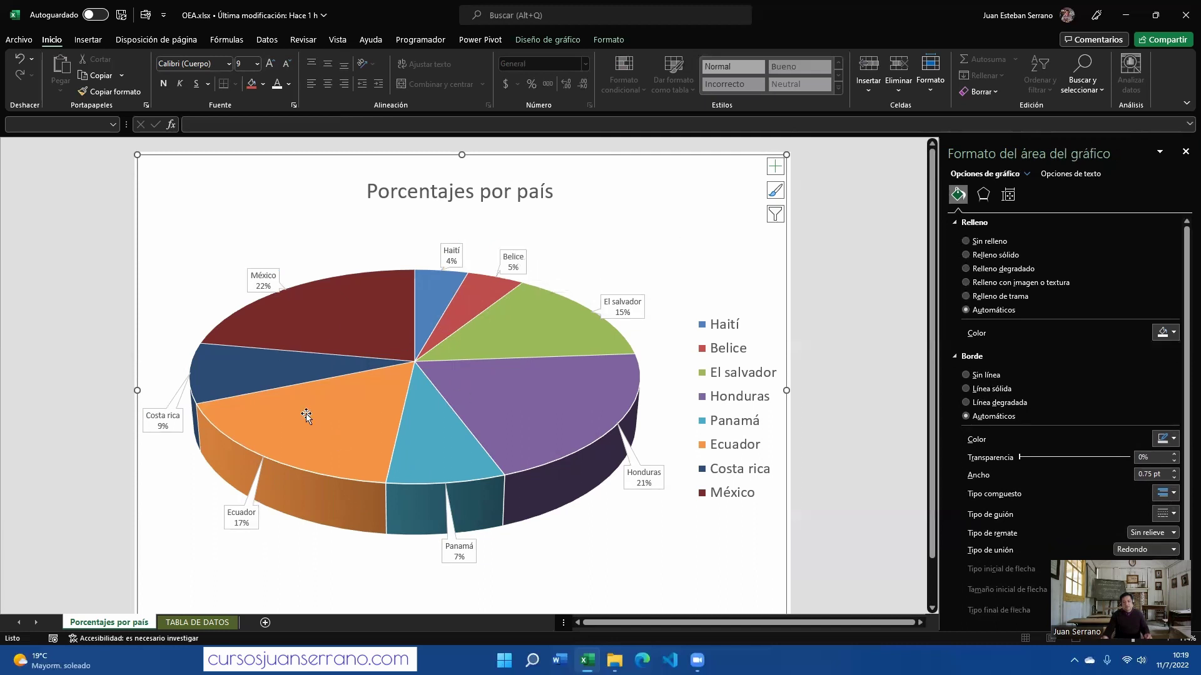
# Select the whole pie series and, within it, only the Honduras slice to compare the two selections
pyautogui.click(512, 410)
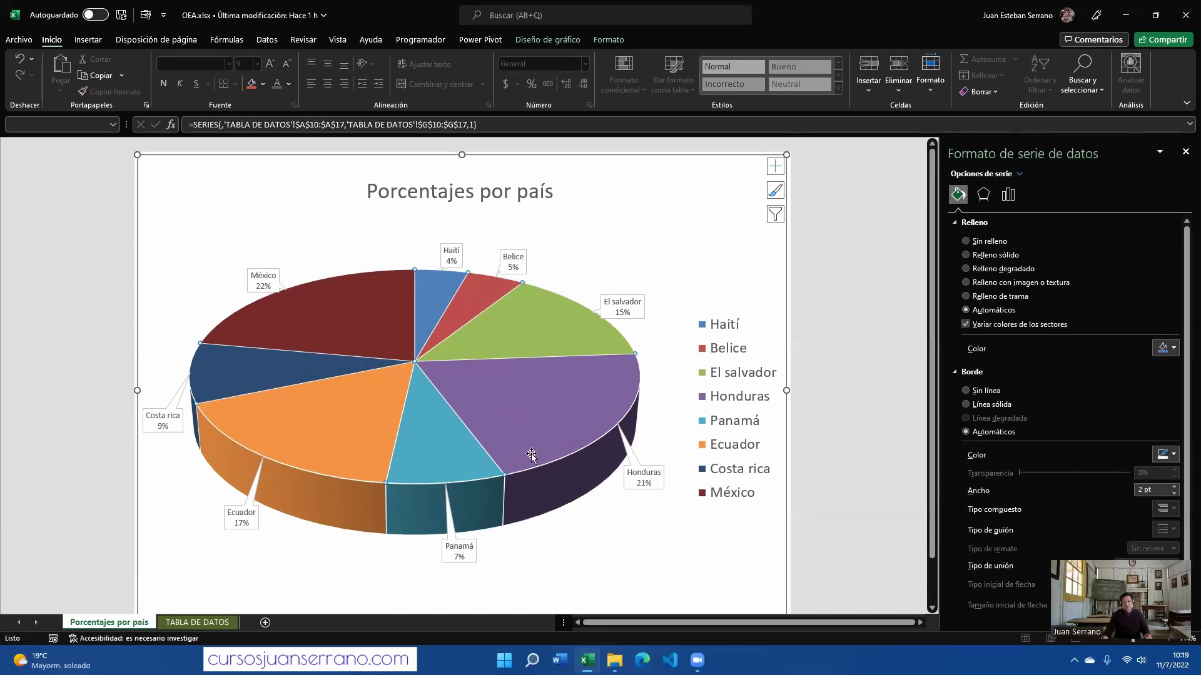
pyautogui.click(512, 408)
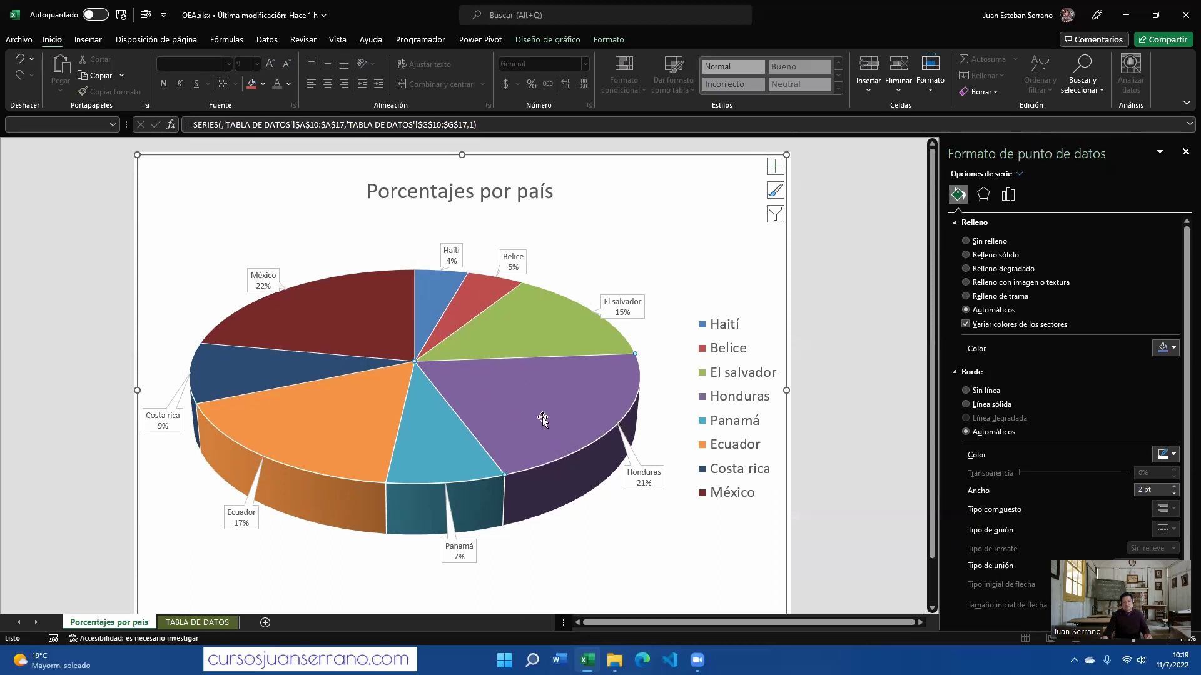
pyautogui.click(689, 195)
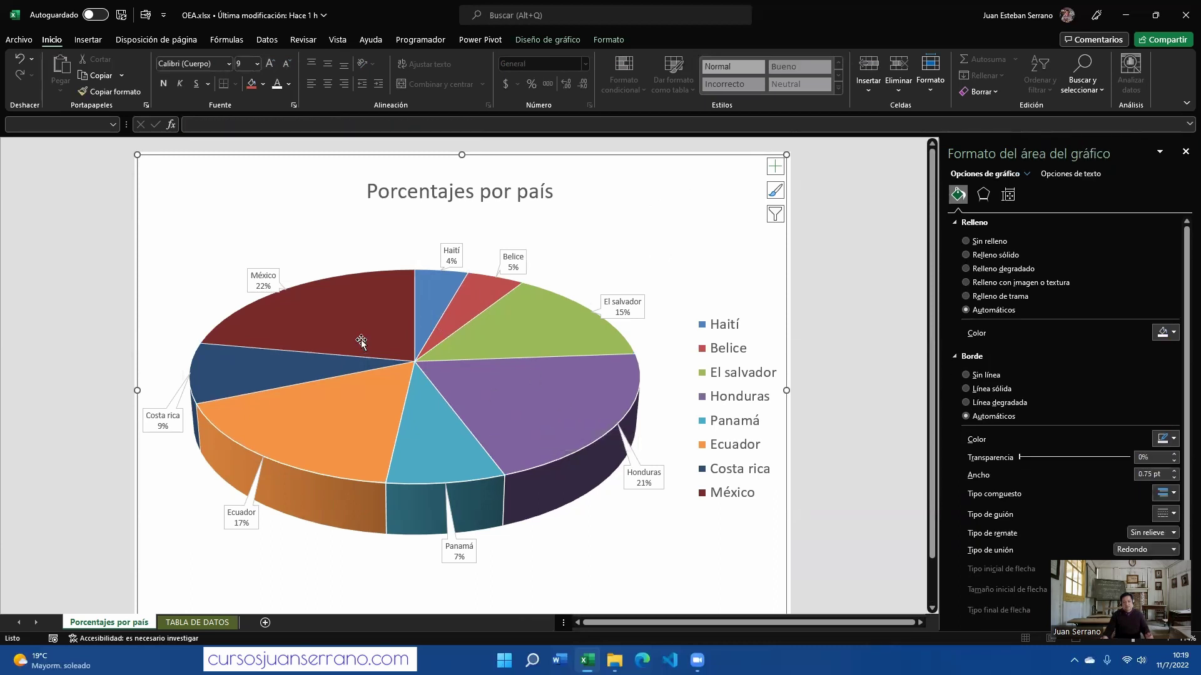
# Try a solid fill on the entire pie series and undo it
pyautogui.click(315, 319)
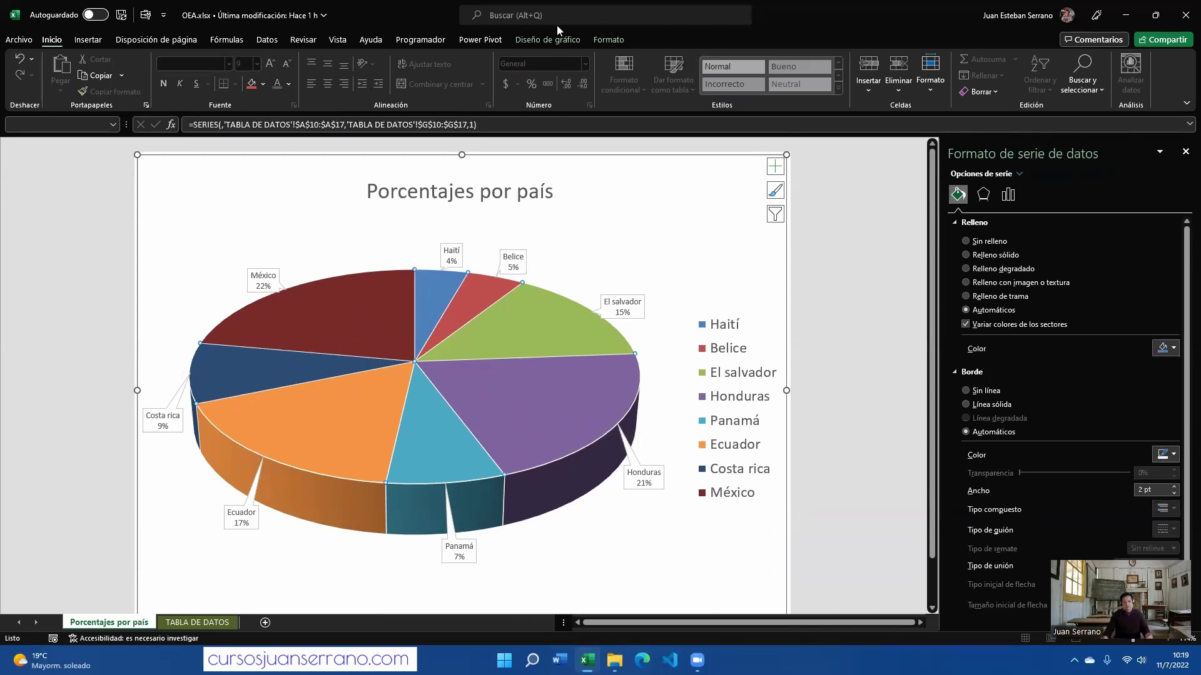
pyautogui.click(995, 255)
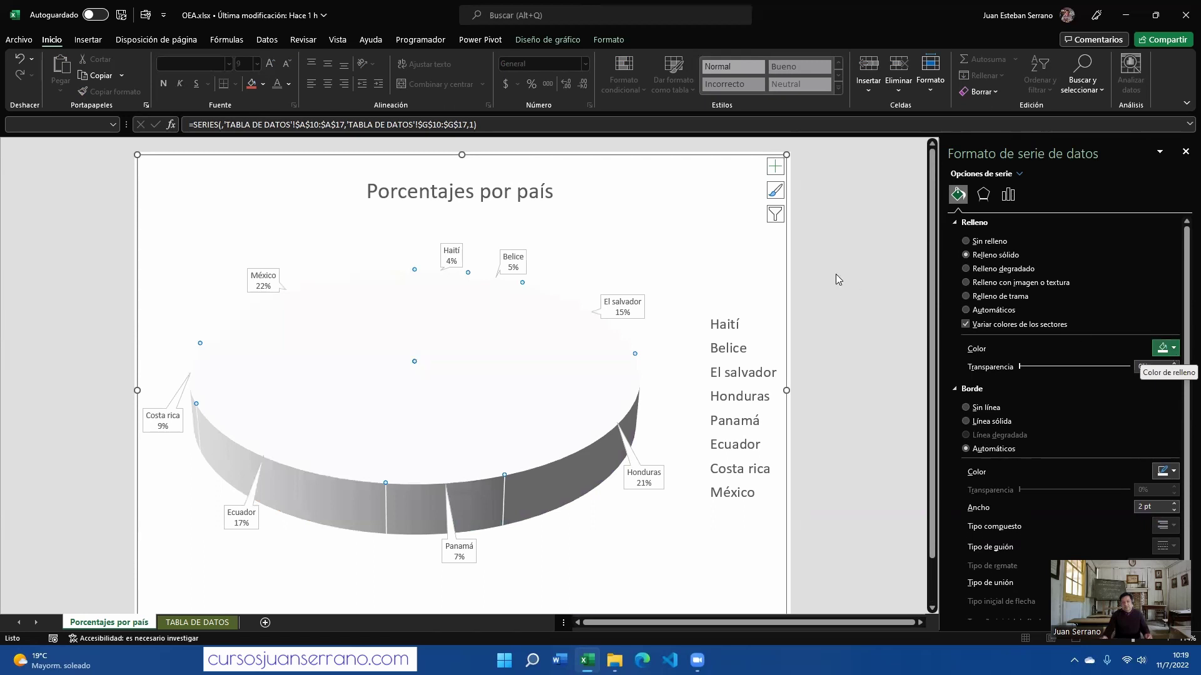
pyautogui.click(682, 232)
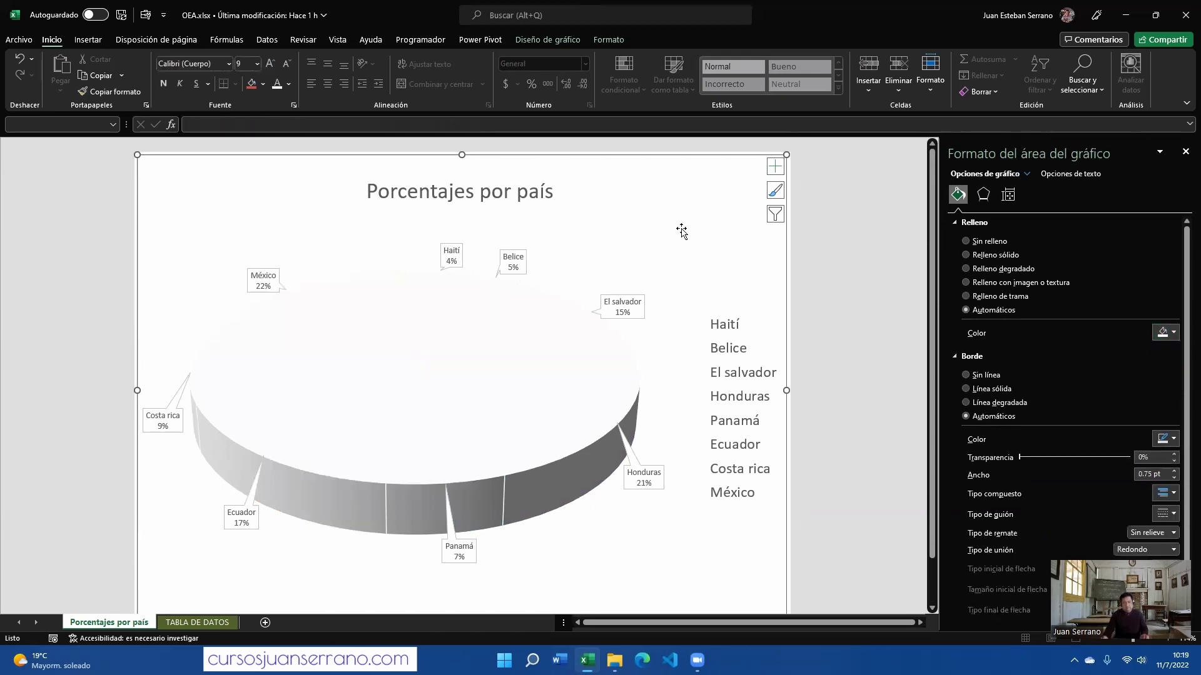
pyautogui.hotkey('ctrl', 'z')
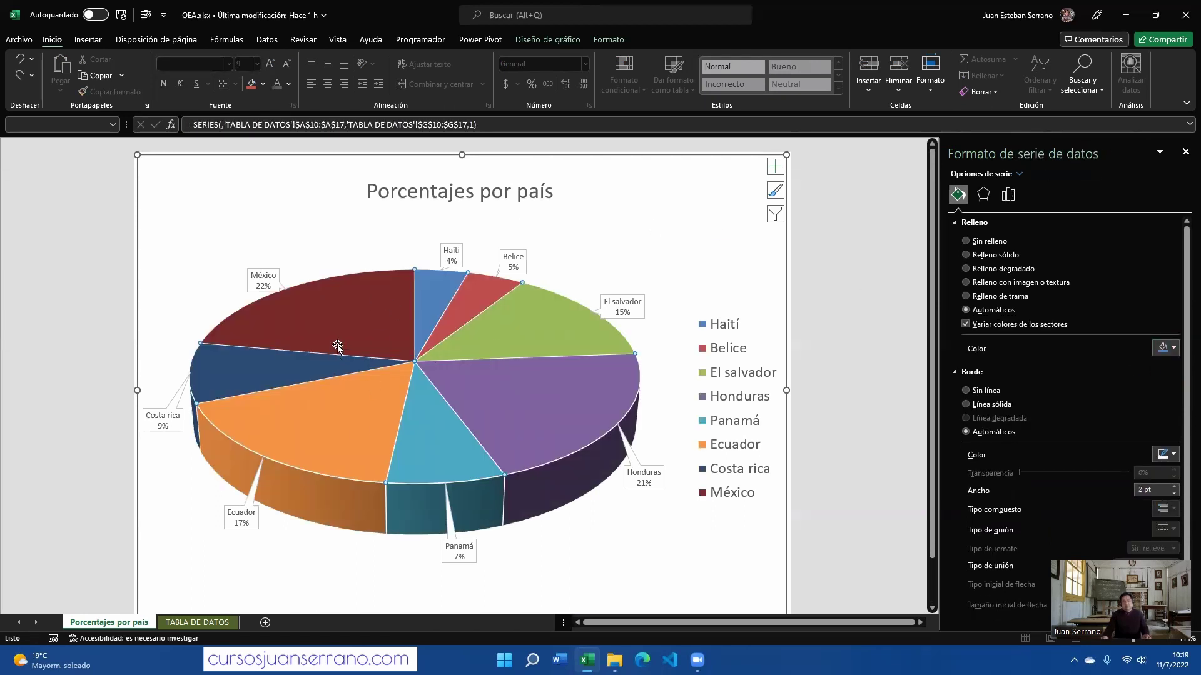
pyautogui.click(598, 232)
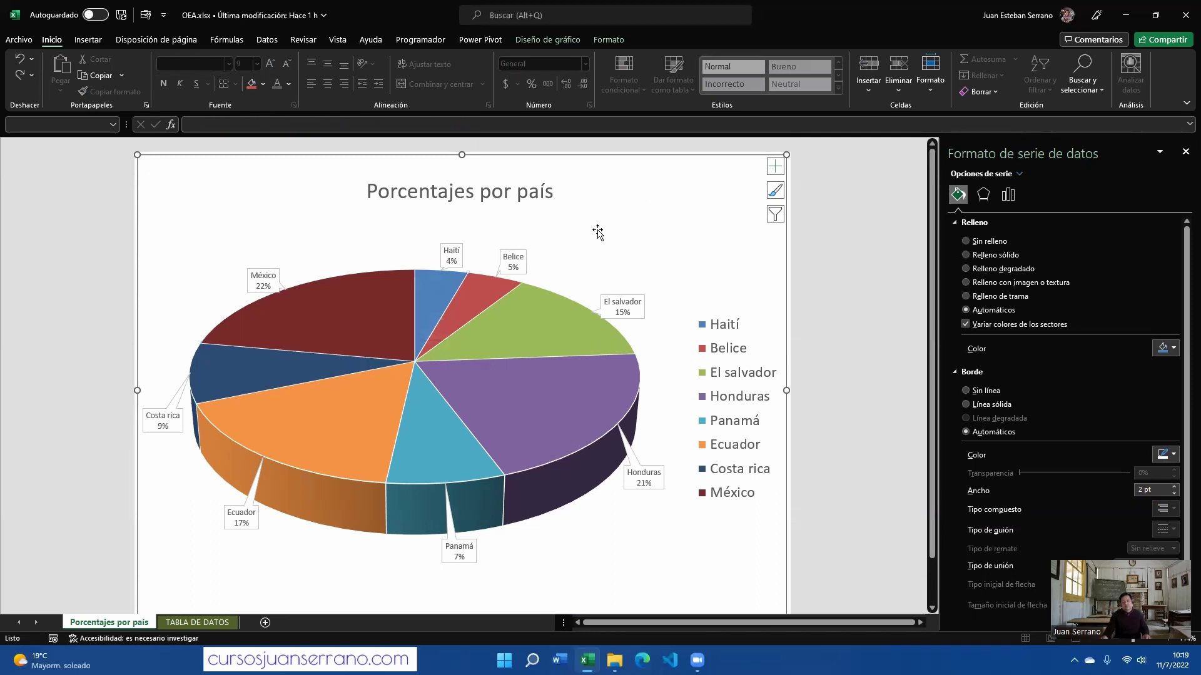
# Give only the Haití slice a solid fill in a blue theme shade
pyautogui.click(543, 319)
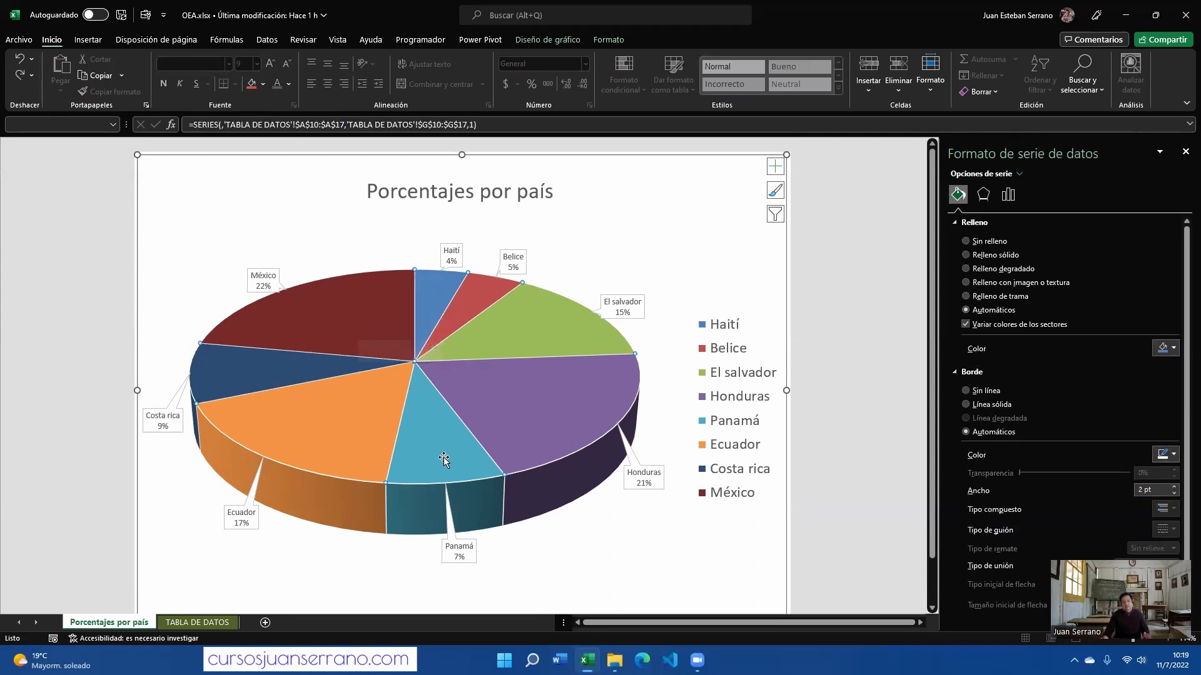
pyautogui.click(430, 305)
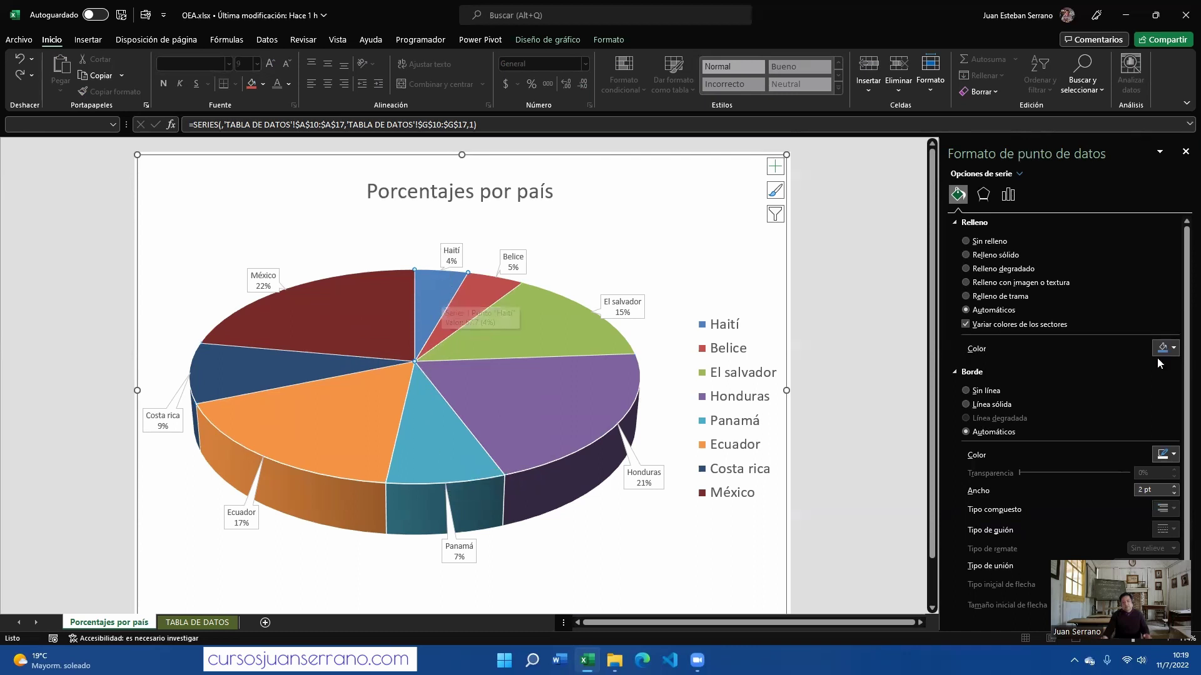
pyautogui.click(1178, 351)
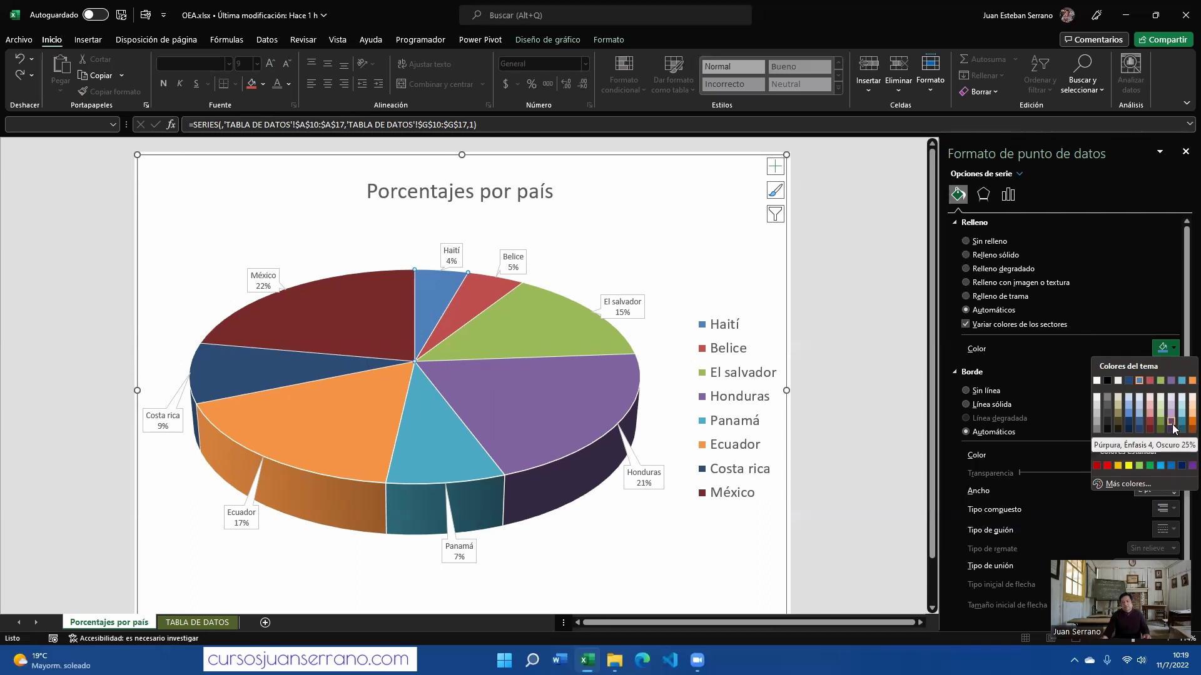
pyautogui.click(1138, 407)
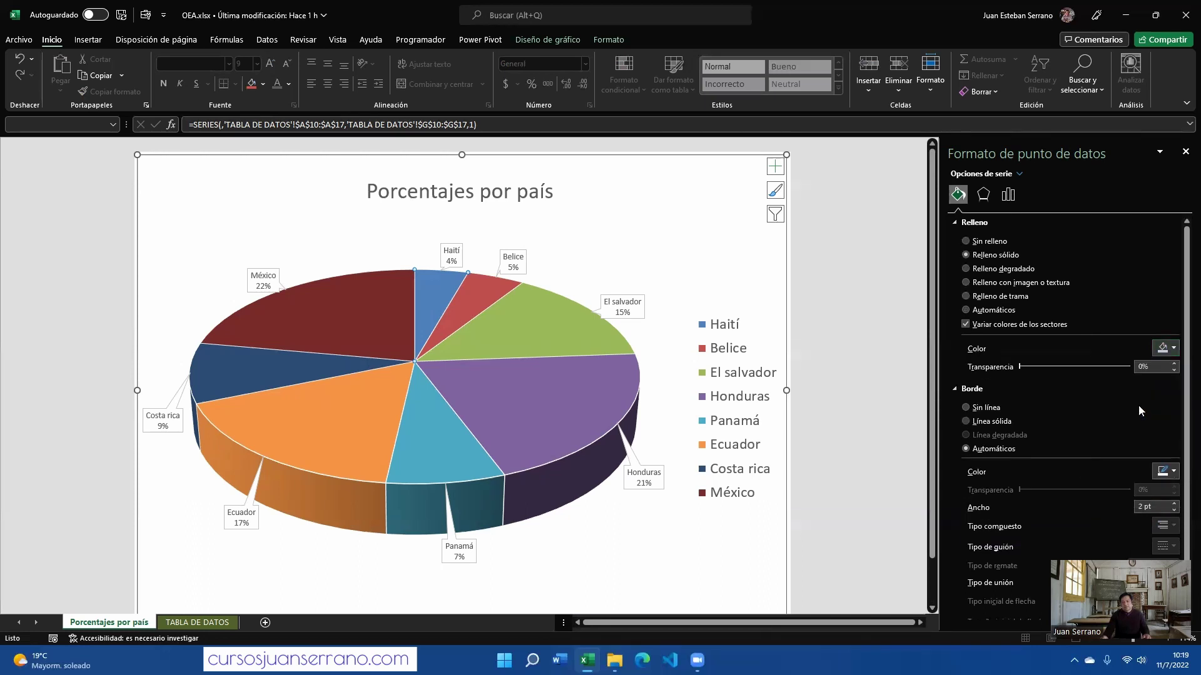
# Recolour the Haití slice, trying a lighter blue theme shade and settling on the standard yellow
pyautogui.click(1172, 349)
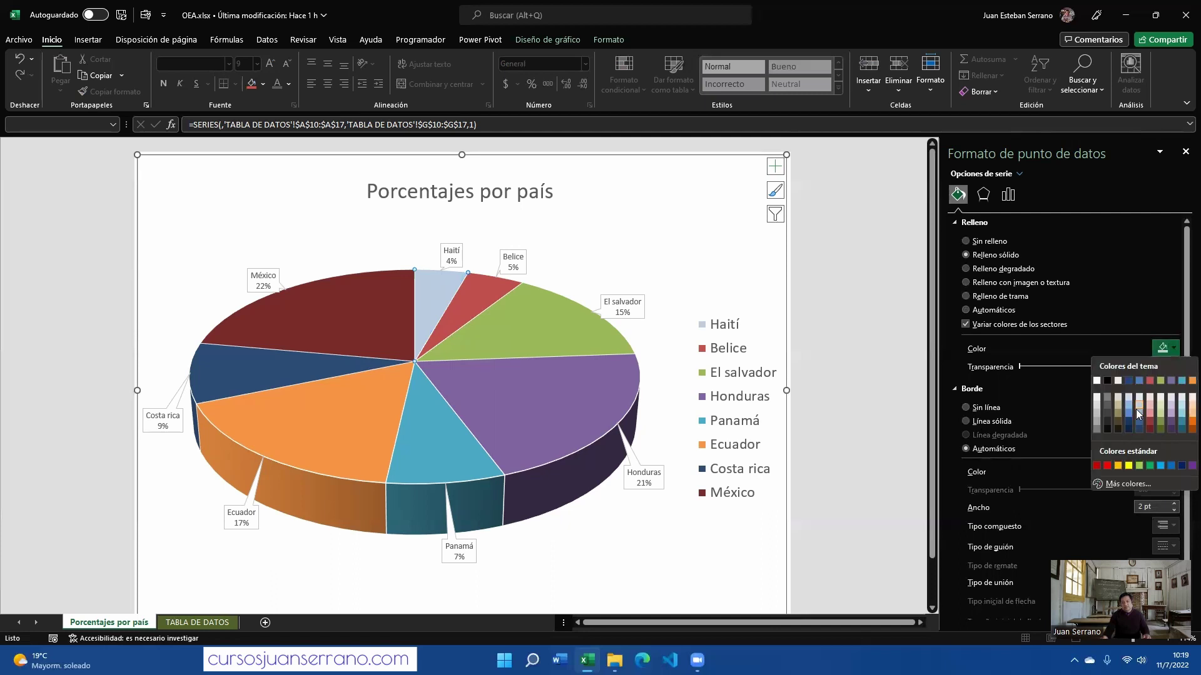
pyautogui.click(1136, 418)
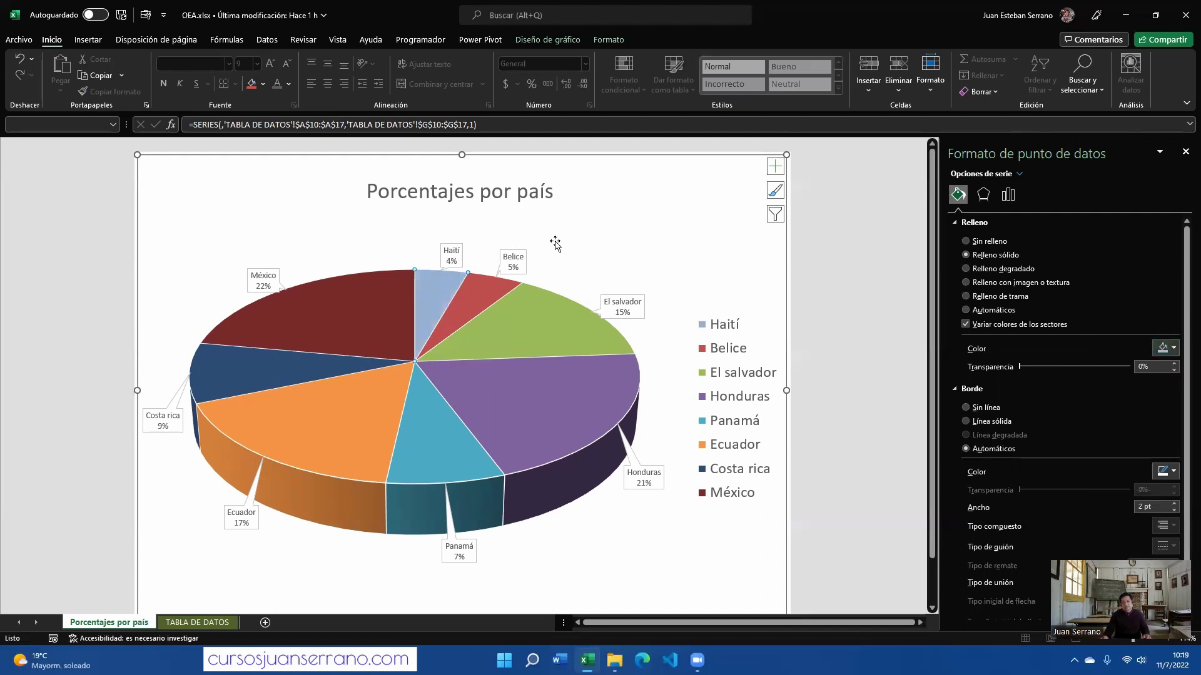
pyautogui.click(1171, 348)
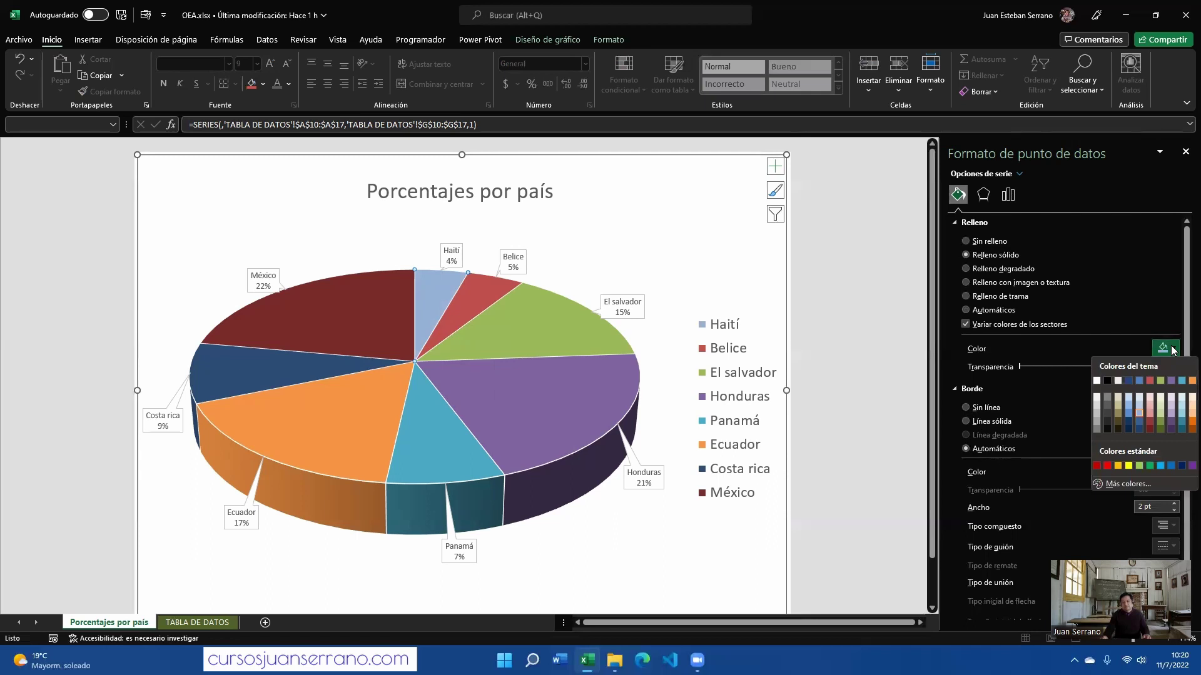
pyautogui.click(1128, 466)
pyautogui.click(677, 235)
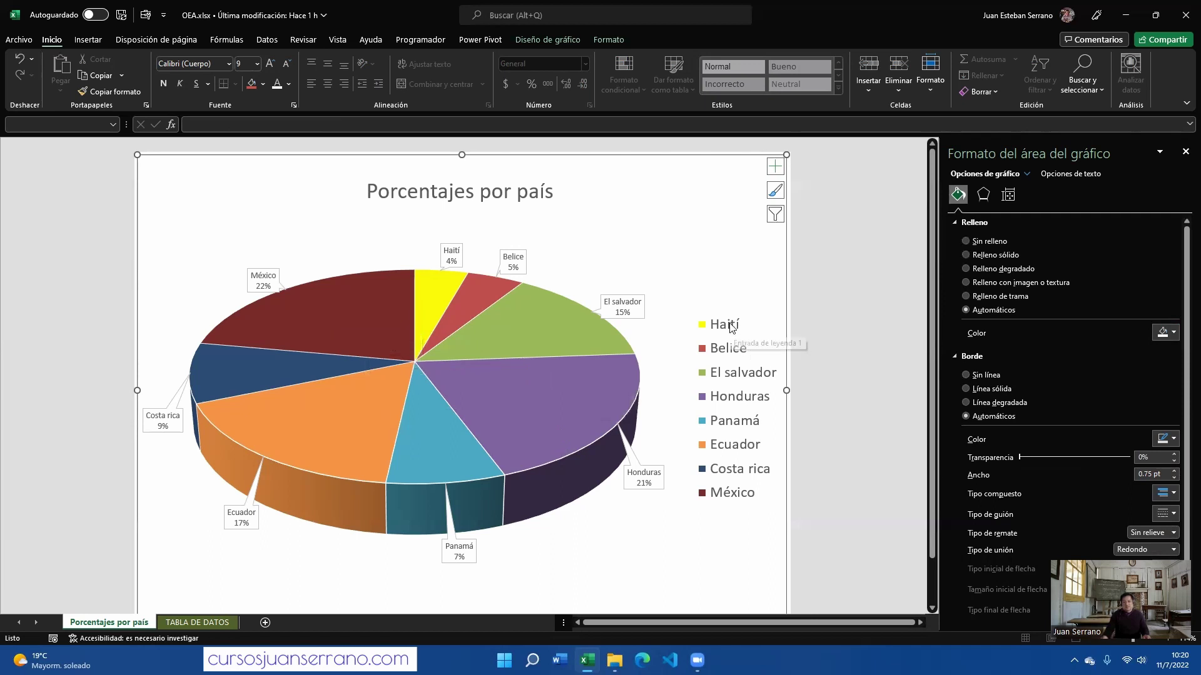
pyautogui.click(697, 327)
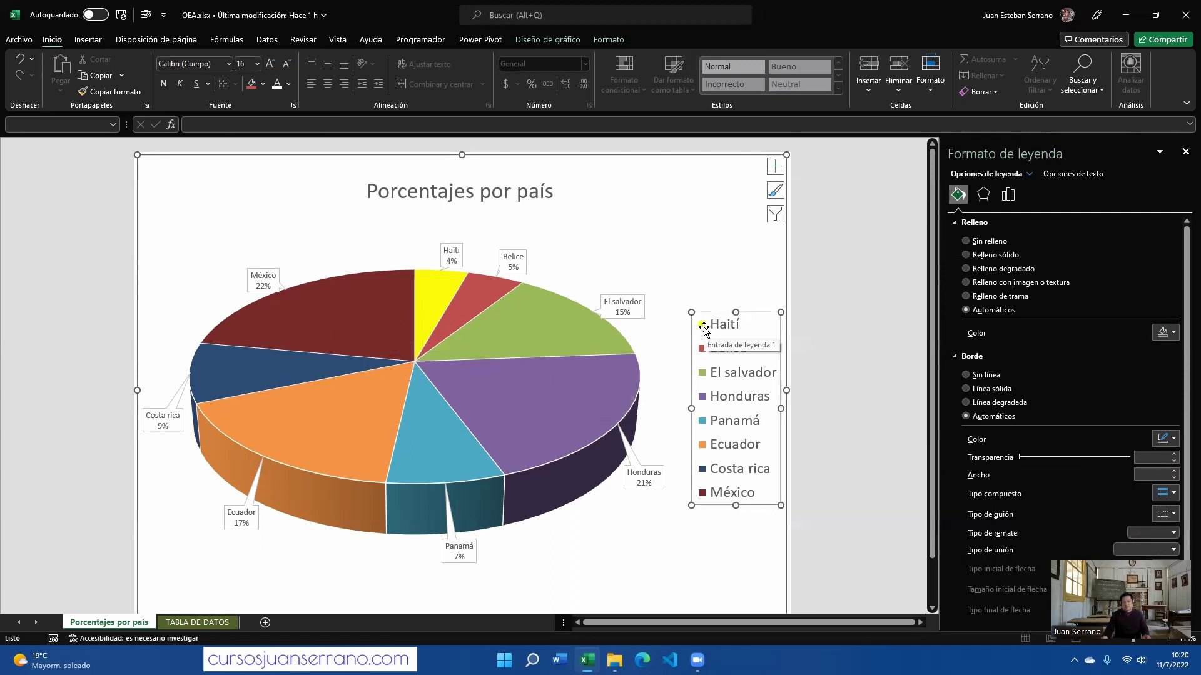
# Give the chart area of the pie a gradient fill and set the gradient type to Radial
pyautogui.click(718, 244)
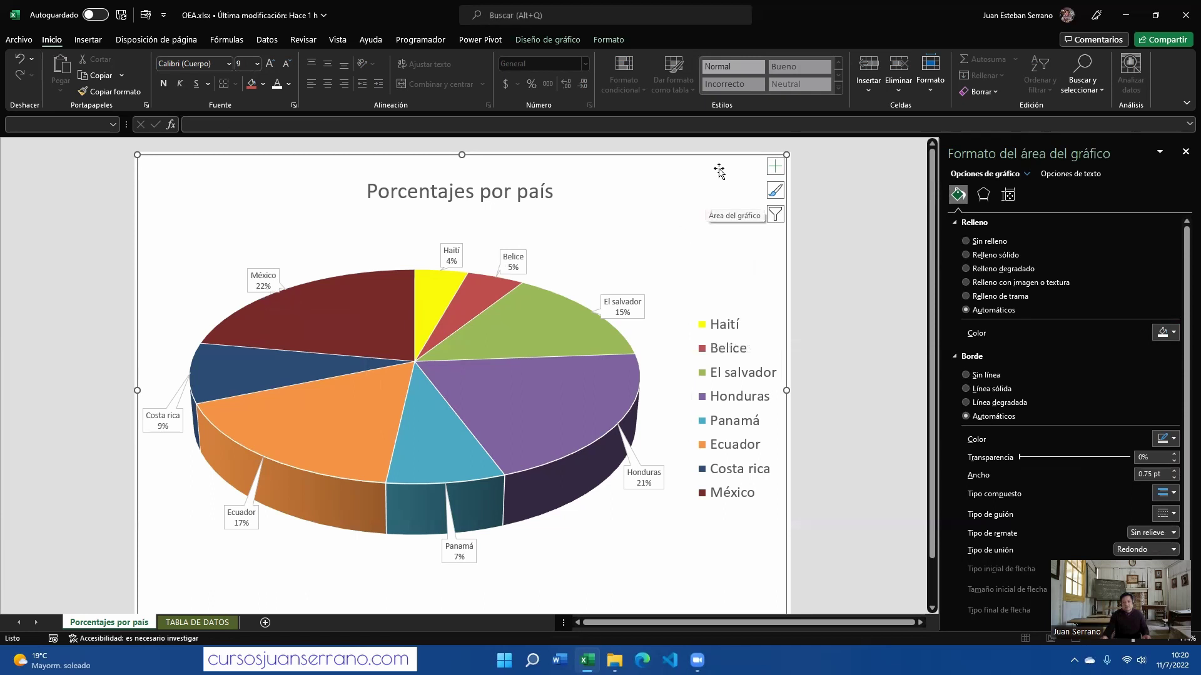
pyautogui.click(988, 273)
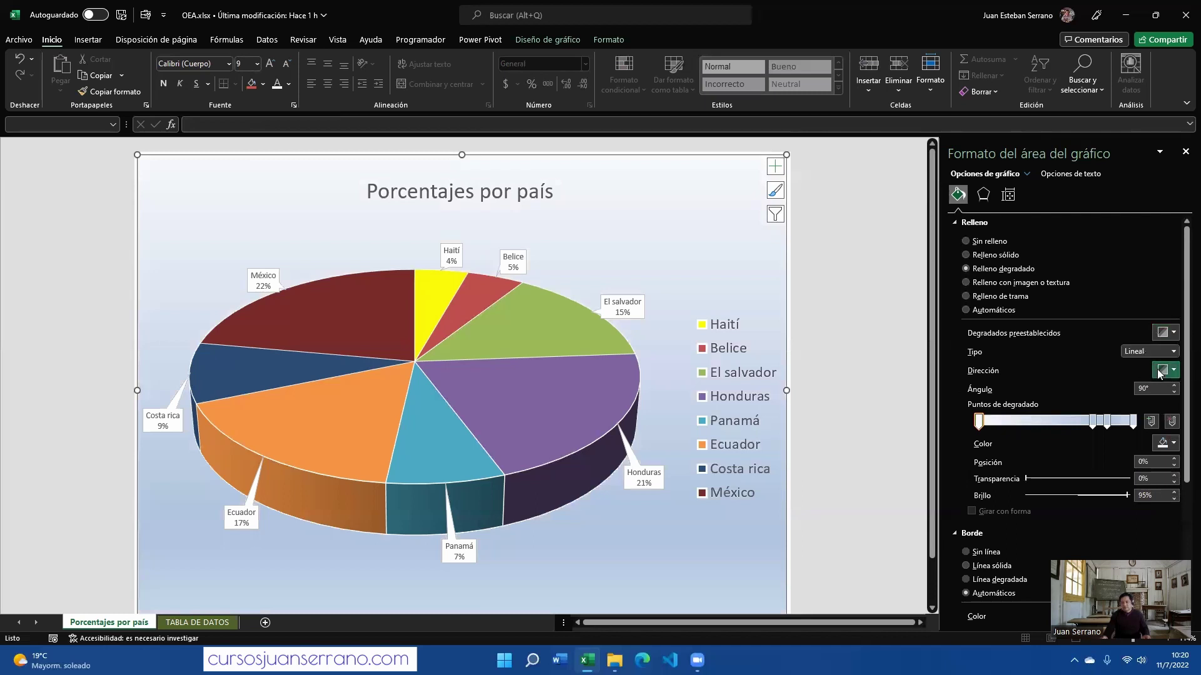
pyautogui.click(1174, 352)
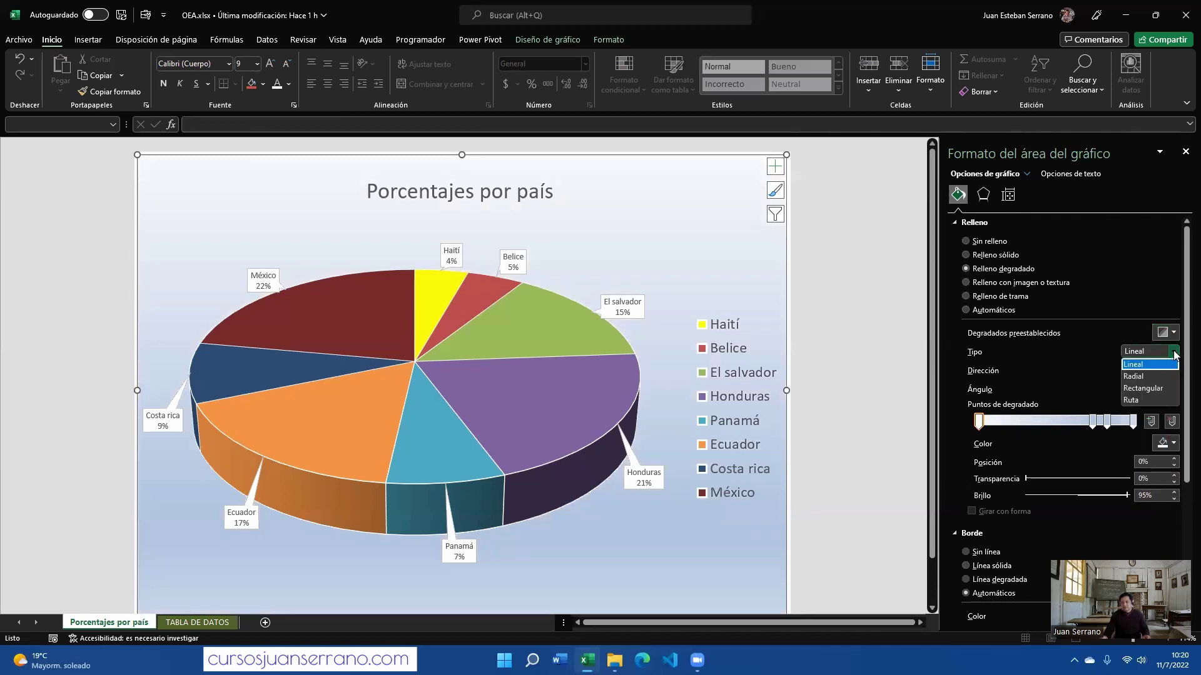
pyautogui.click(1154, 377)
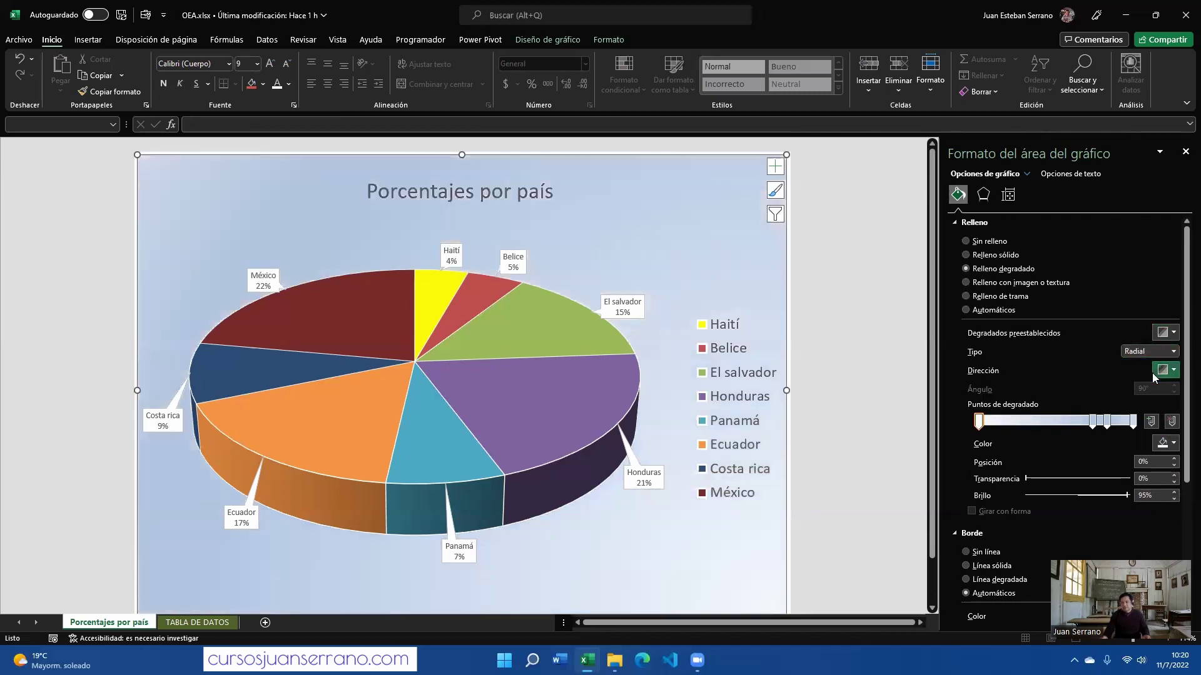
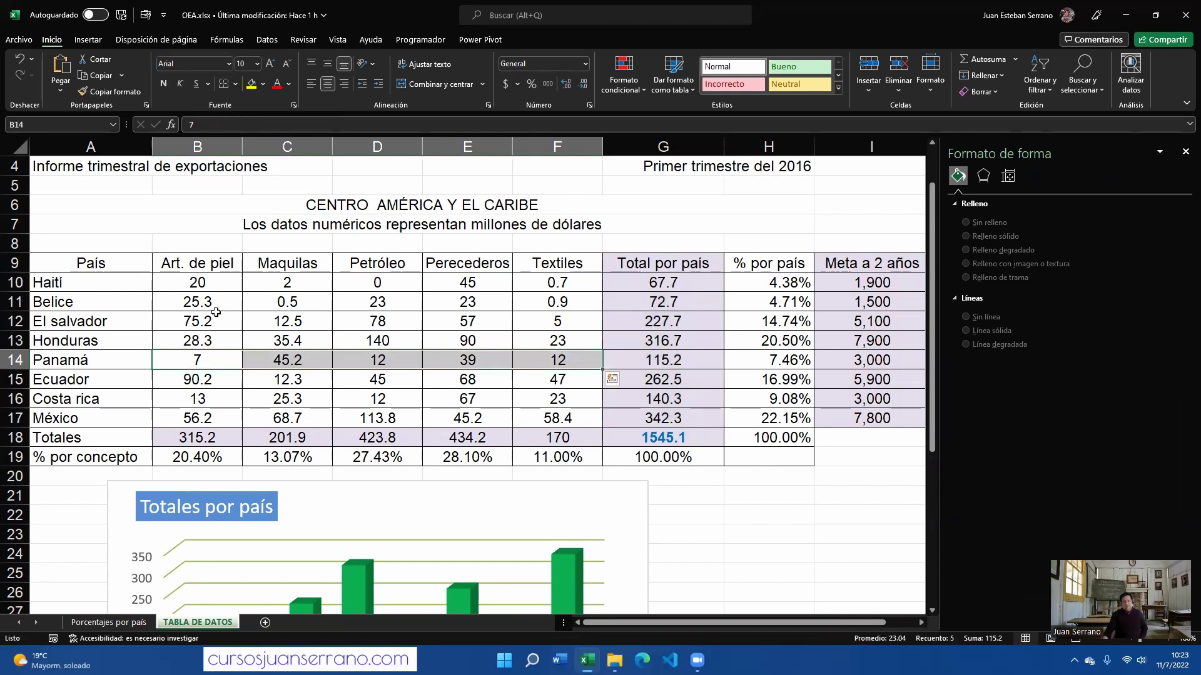
pyautogui.click(227, 297)
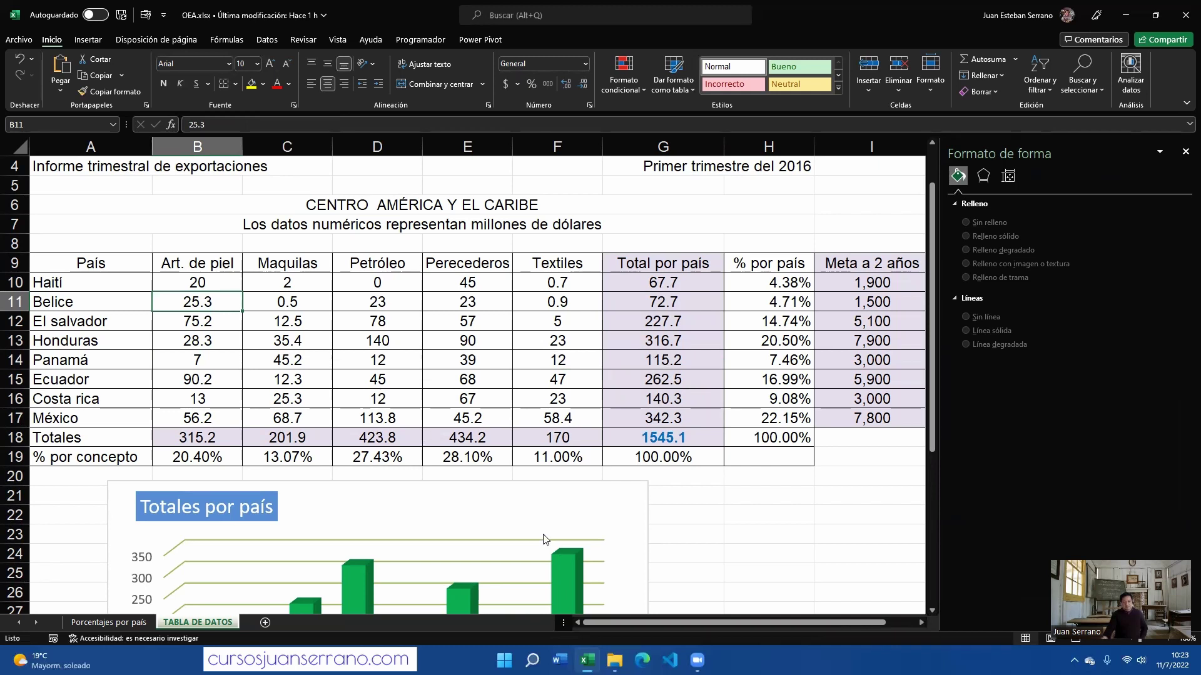
pyautogui.click(943, 338)
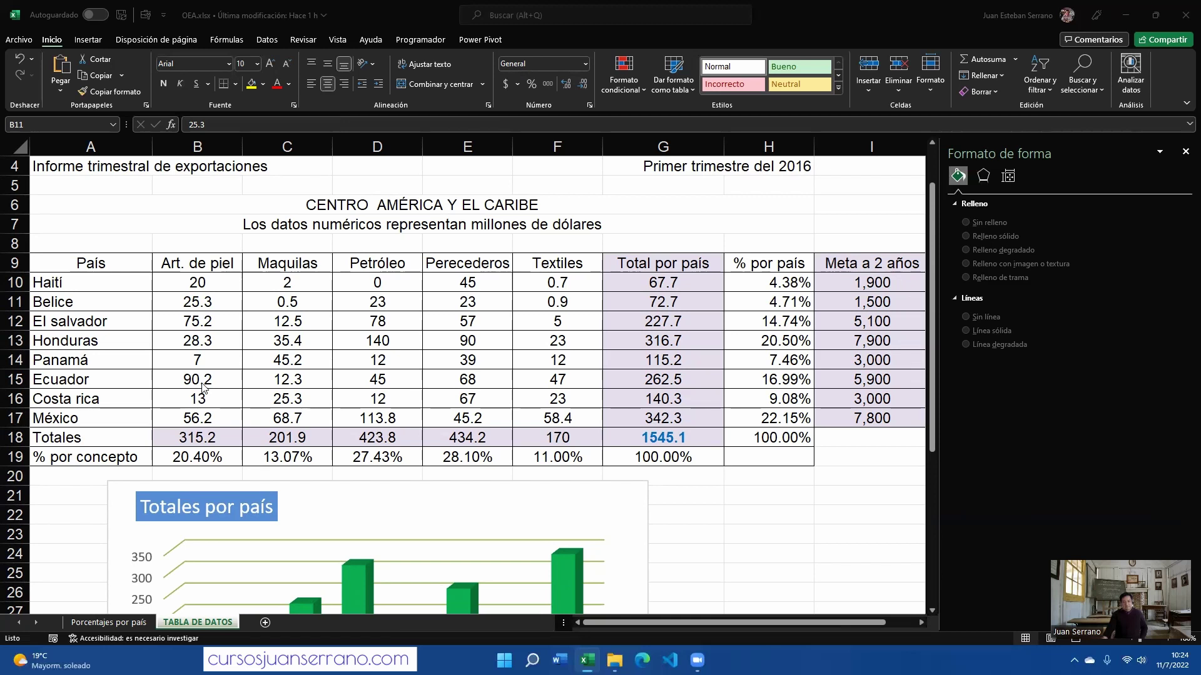
pyautogui.moveTo(205, 418); pyautogui.dragTo(526, 417)
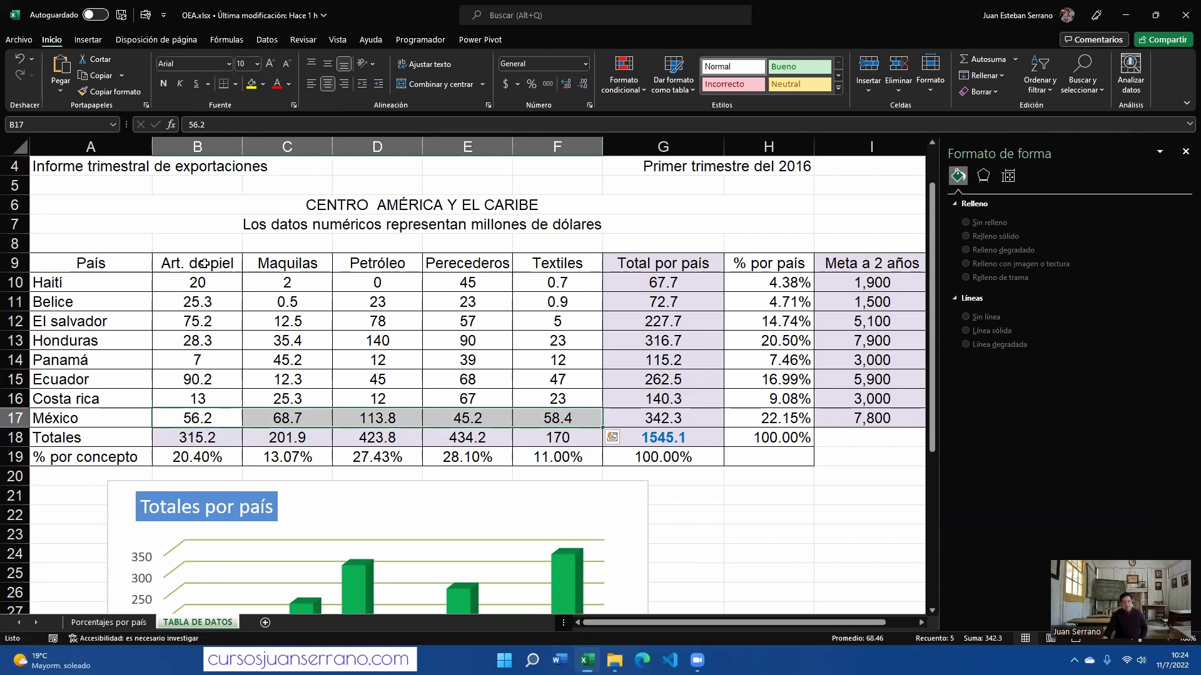
pyautogui.click(284, 321)
# Select the product headings B9:F9 together with the México values B17:F17 and open the full chart dialog from the column charts
pyautogui.moveTo(183, 262); pyautogui.dragTo(530, 260)
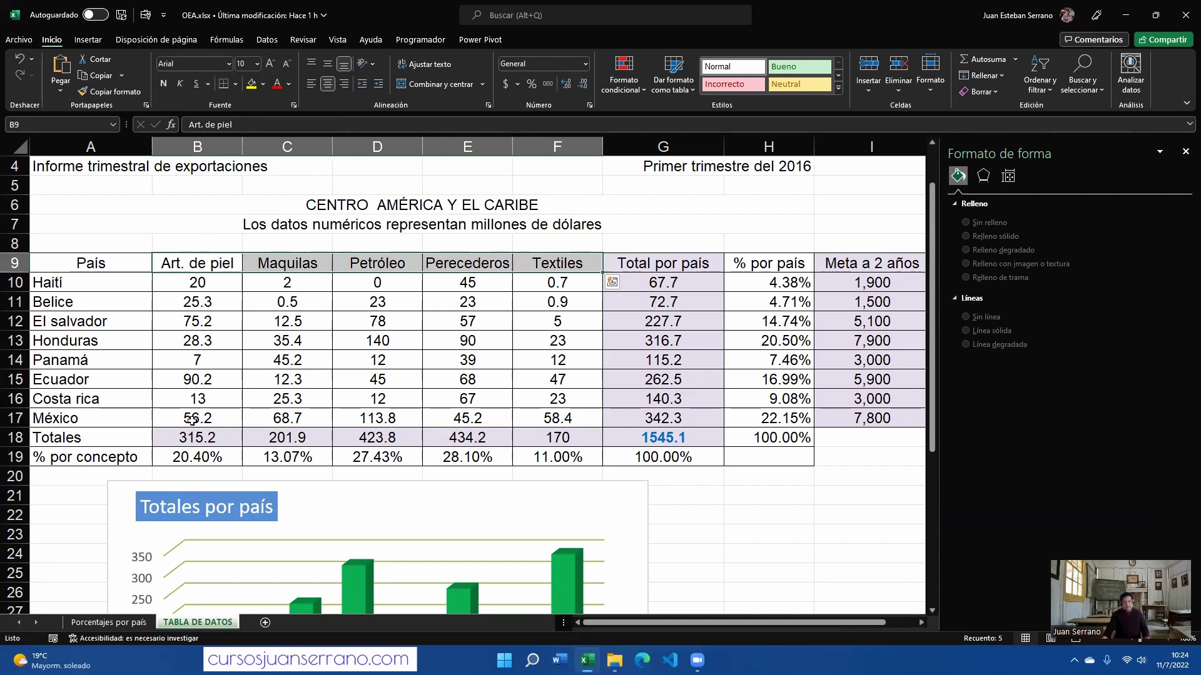
pyautogui.moveTo(190, 418); pyautogui.dragTo(531, 418)
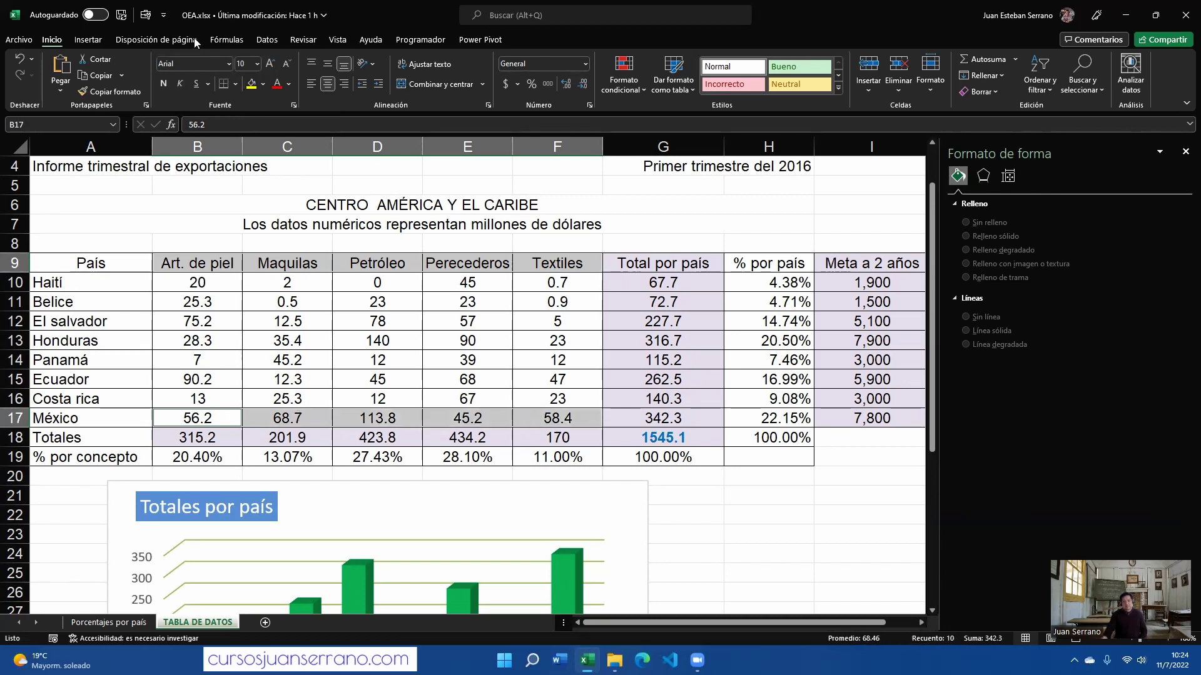
pyautogui.click(94, 41)
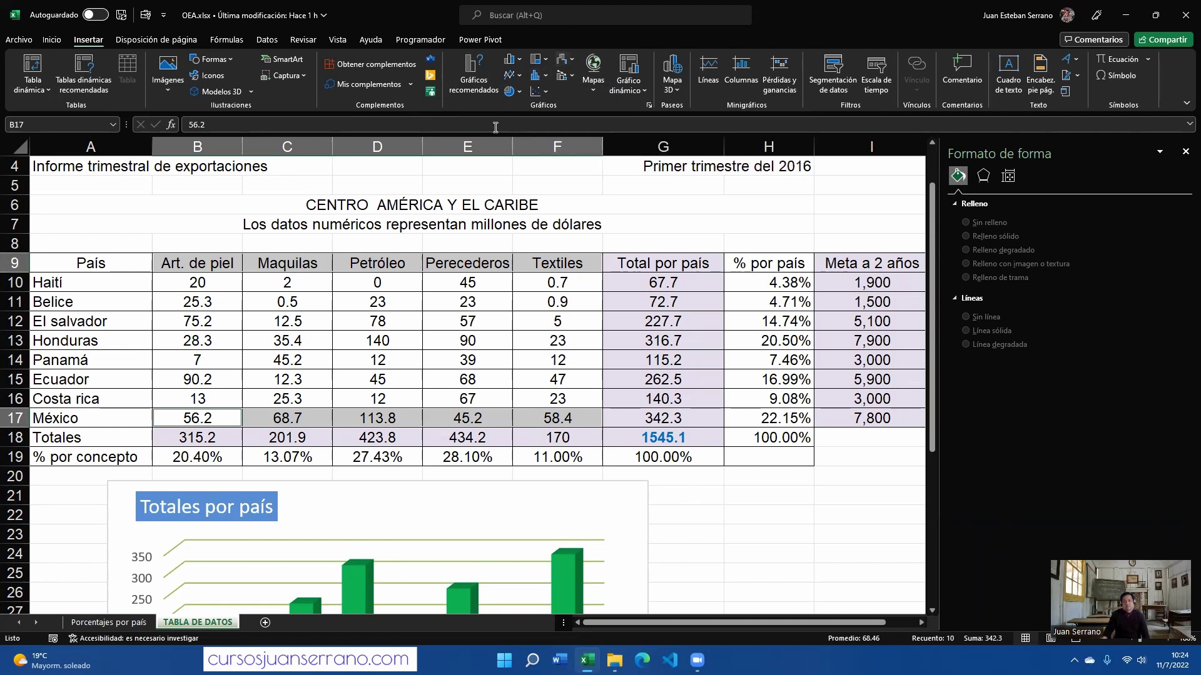
pyautogui.click(511, 59)
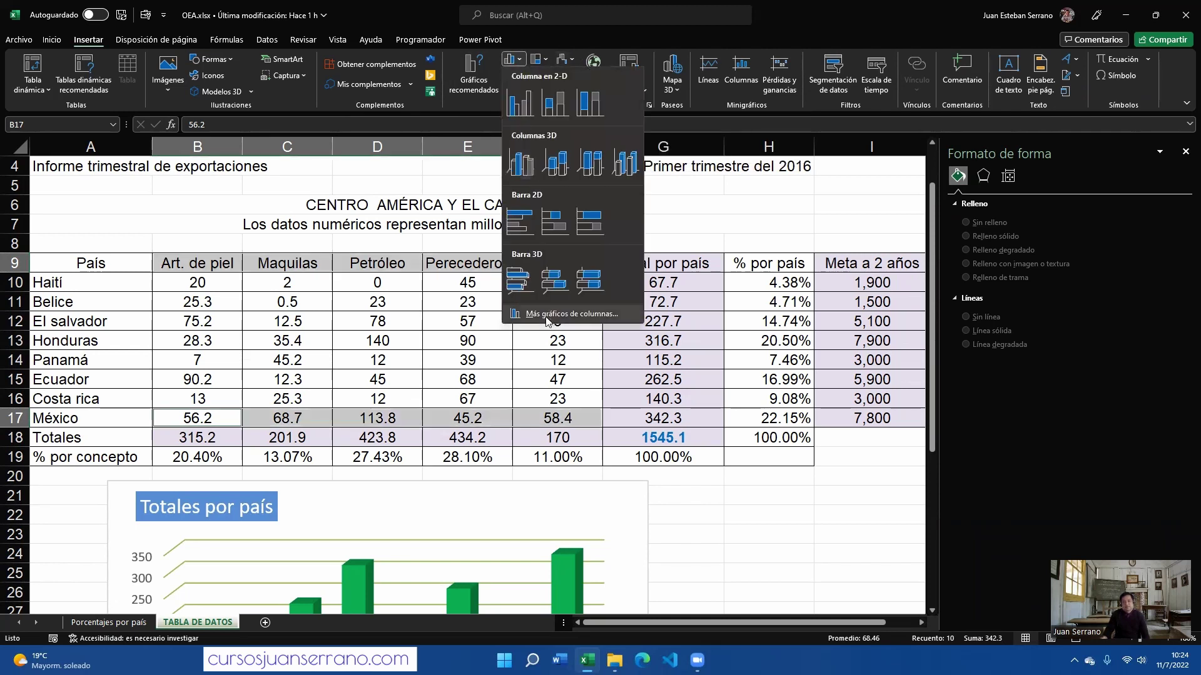
pyautogui.click(600, 314)
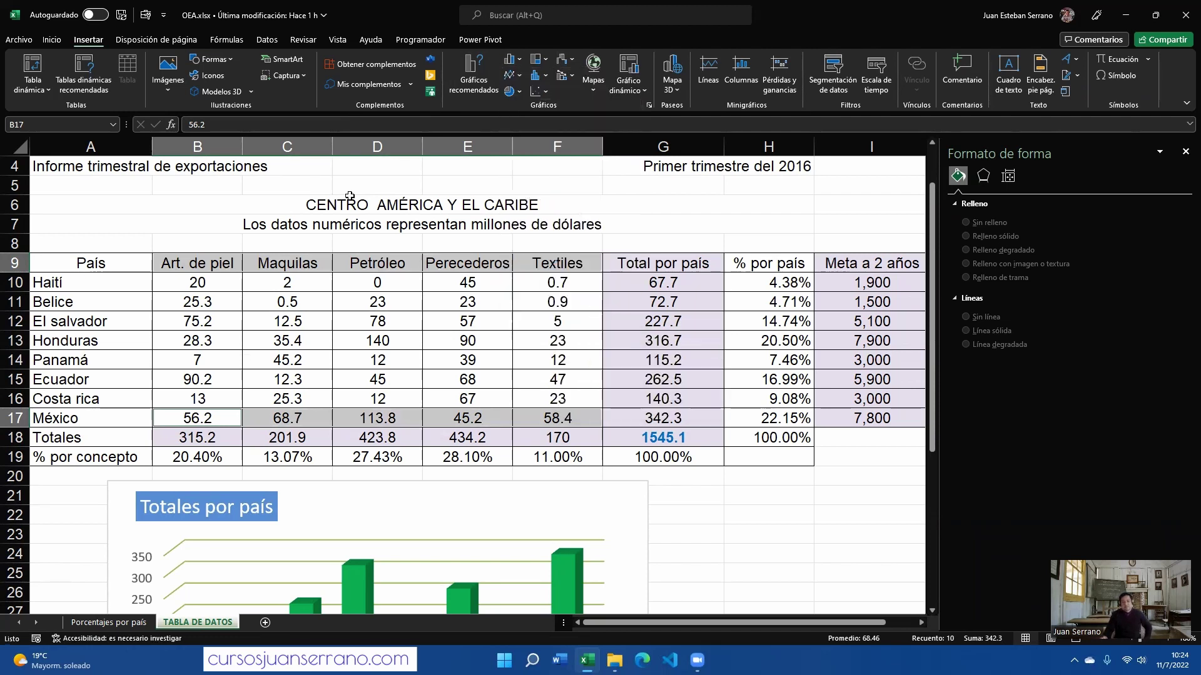
pyautogui.moveTo(586, 144); pyautogui.dragTo(478, 147)
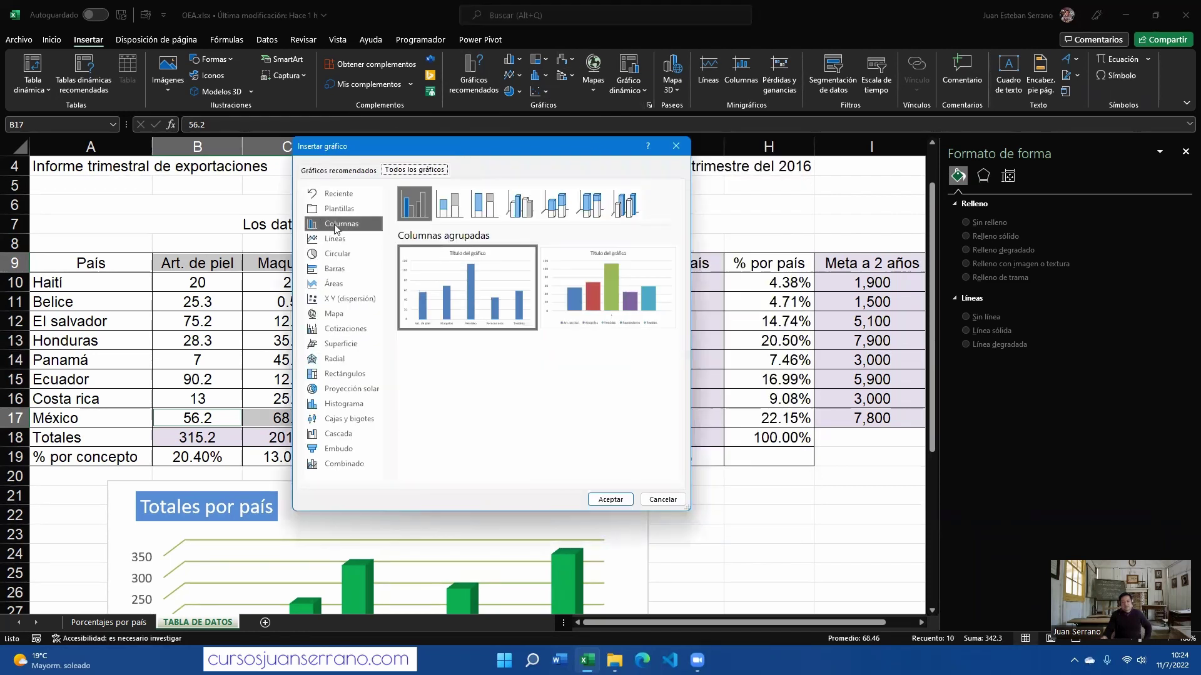
# Preview the line, pie and bar chart types for the selected México exports
pyautogui.click(337, 239)
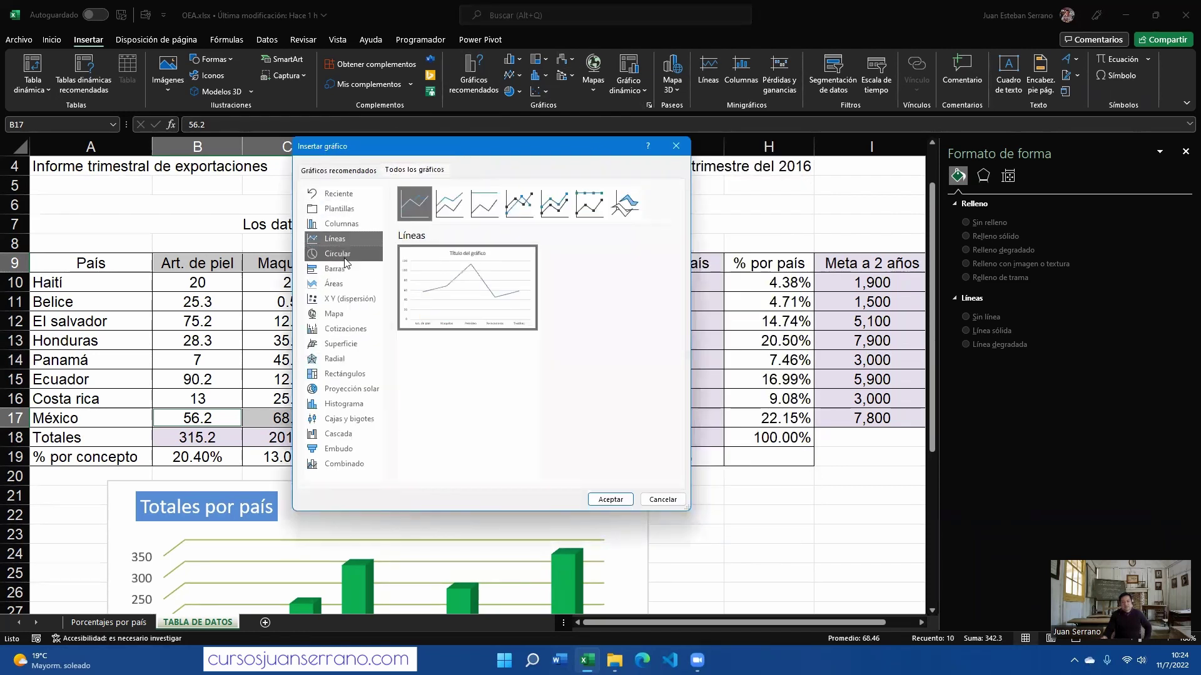
pyautogui.click(340, 253)
pyautogui.click(337, 269)
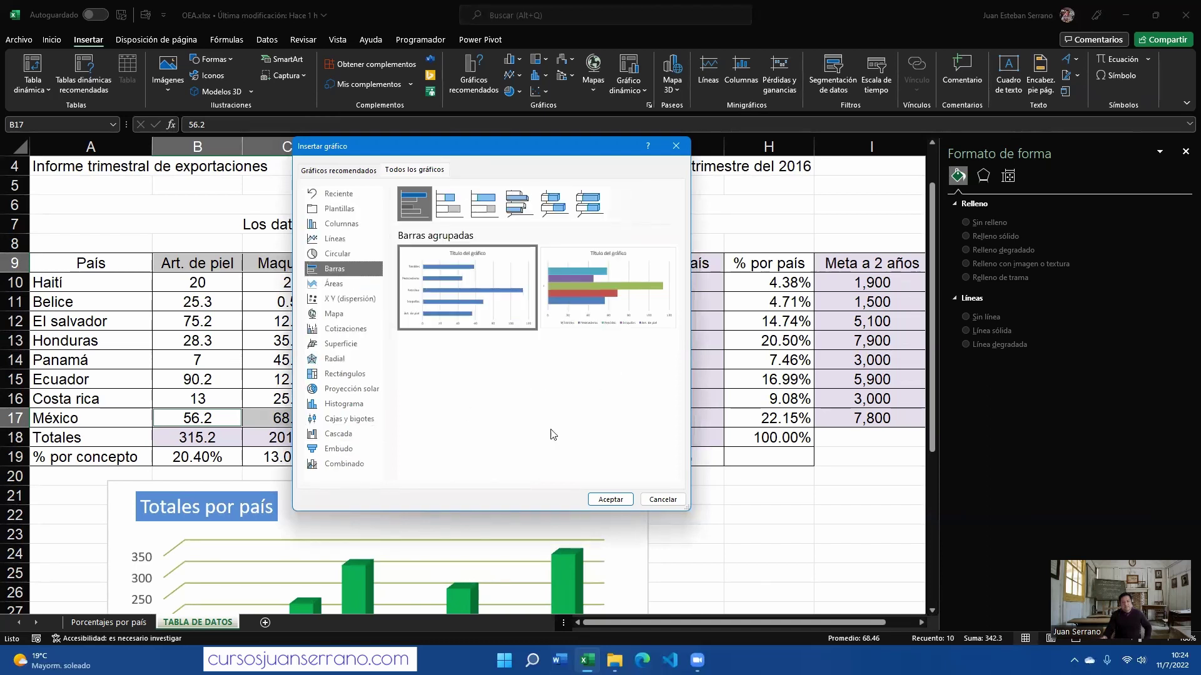
# Insert a Barra 3D agrupada chart of México's exports with one coloured series per concept, and shift it slightly up over the table
pyautogui.click(520, 205)
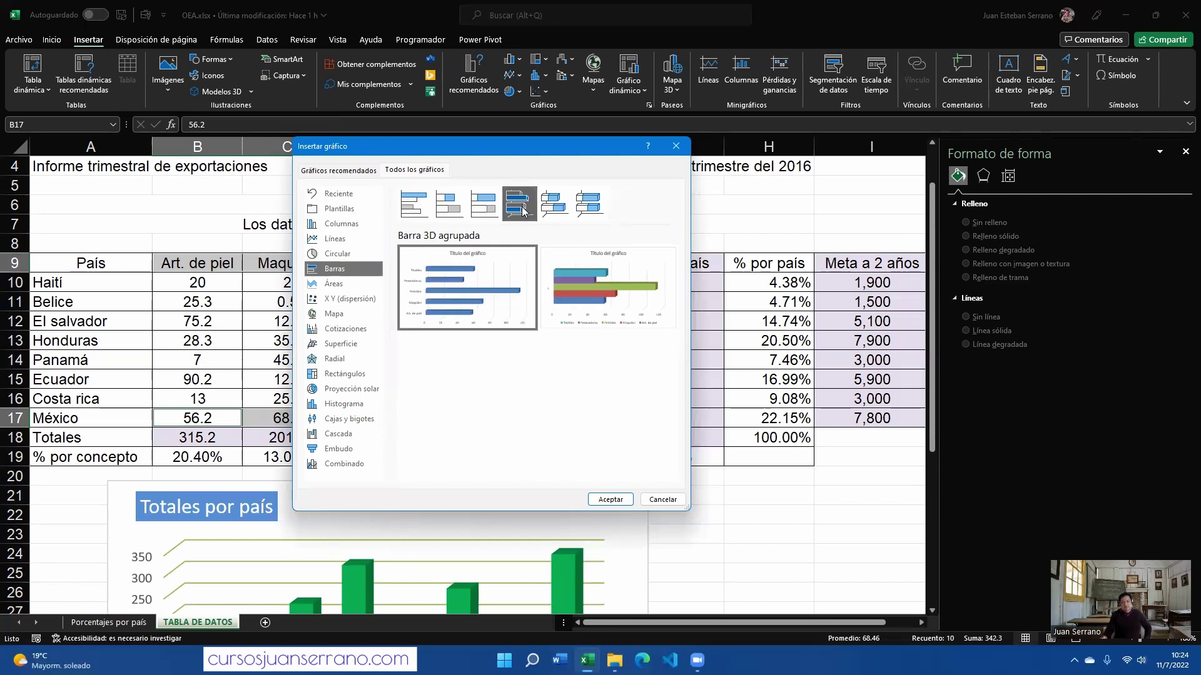
pyautogui.click(589, 271)
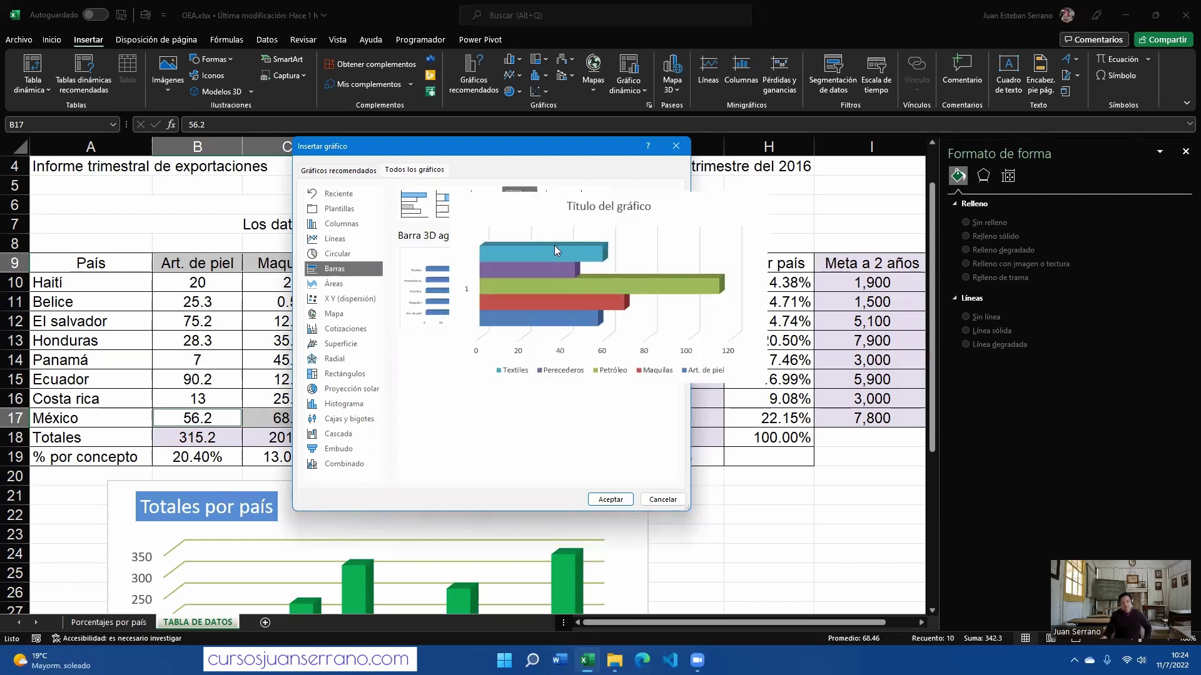
pyautogui.click(611, 499)
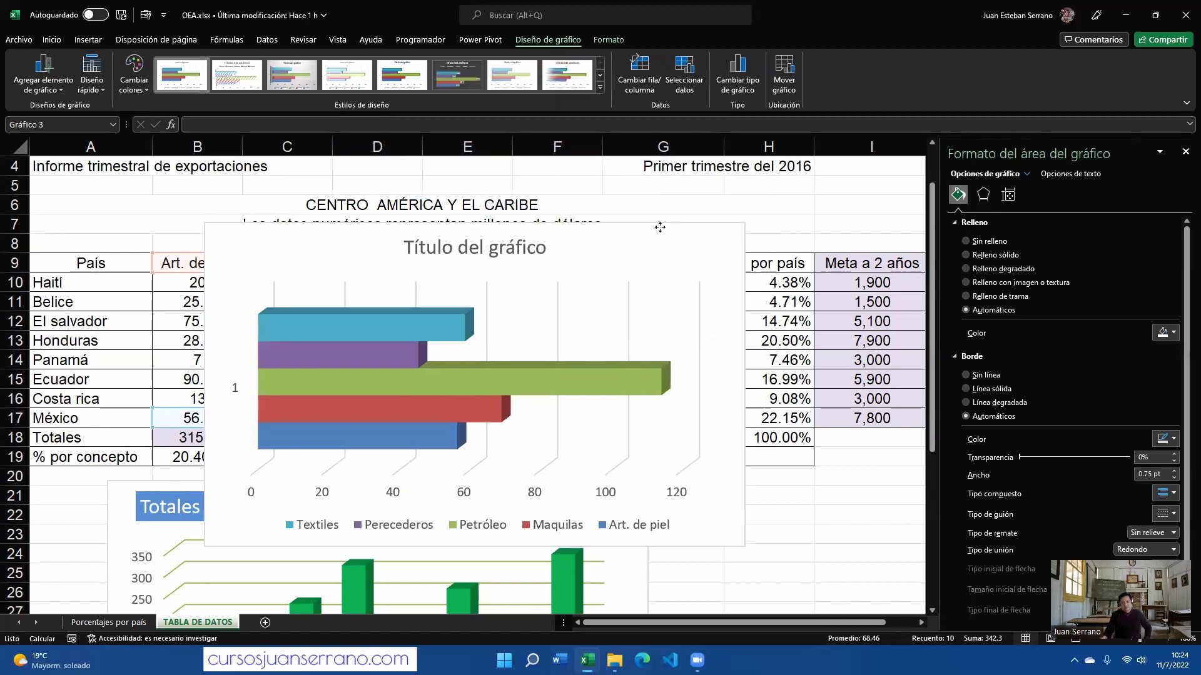
pyautogui.moveTo(670, 232); pyautogui.dragTo(645, 225)
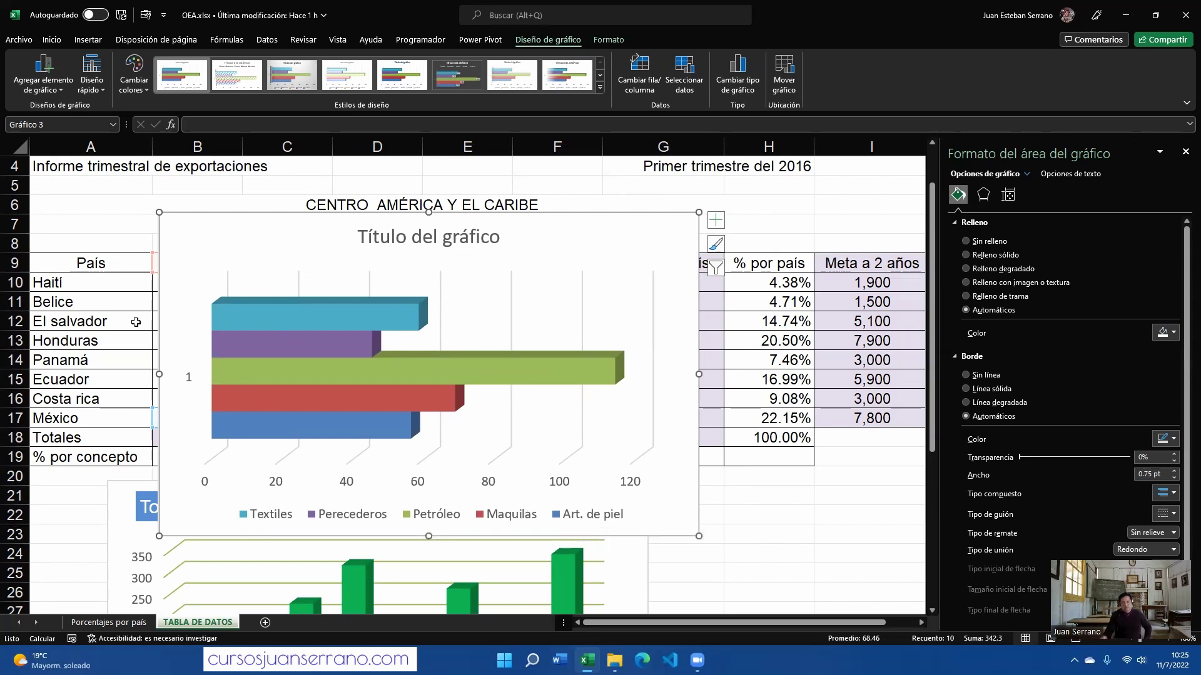
# Move the México bar chart to its own new sheet named Conceptos México
pyautogui.rightClick(627, 235)
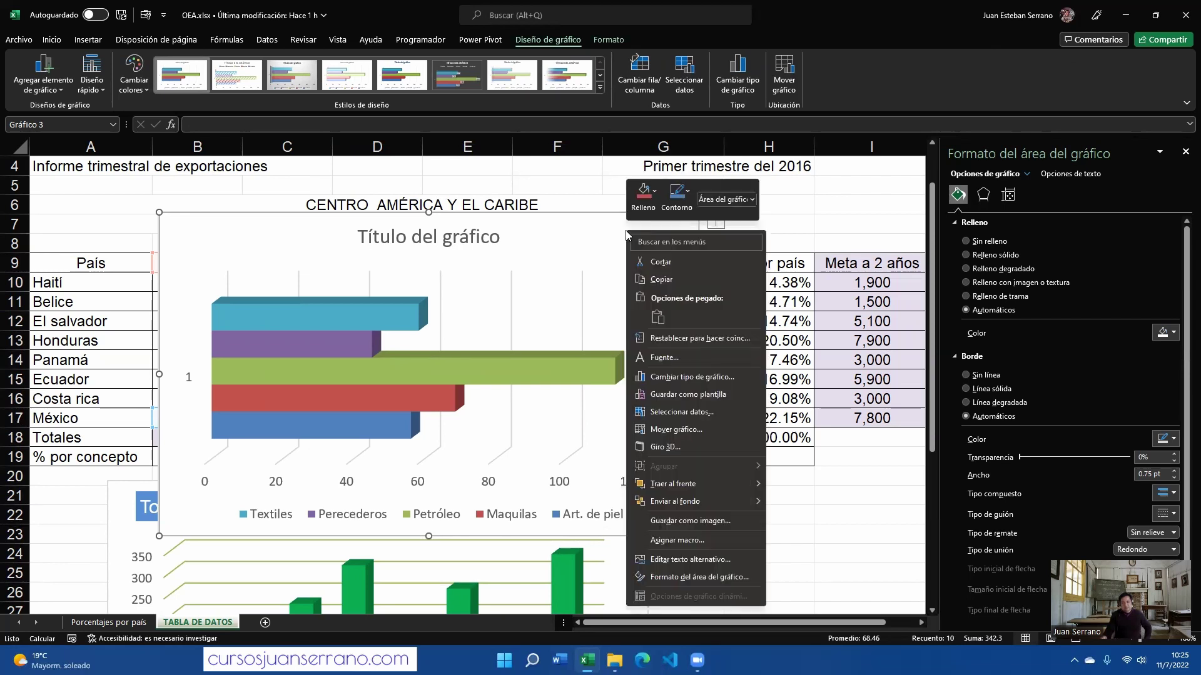
pyautogui.click(700, 430)
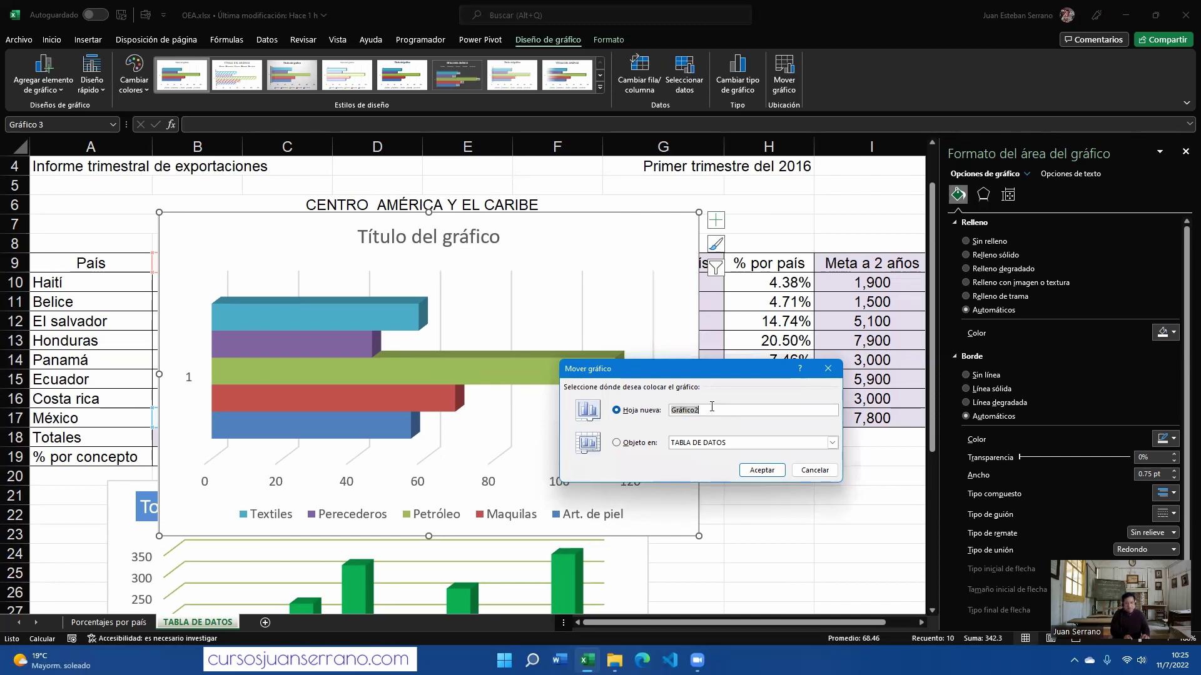
pyautogui.write('Conceptos México')
pyautogui.click(750, 470)
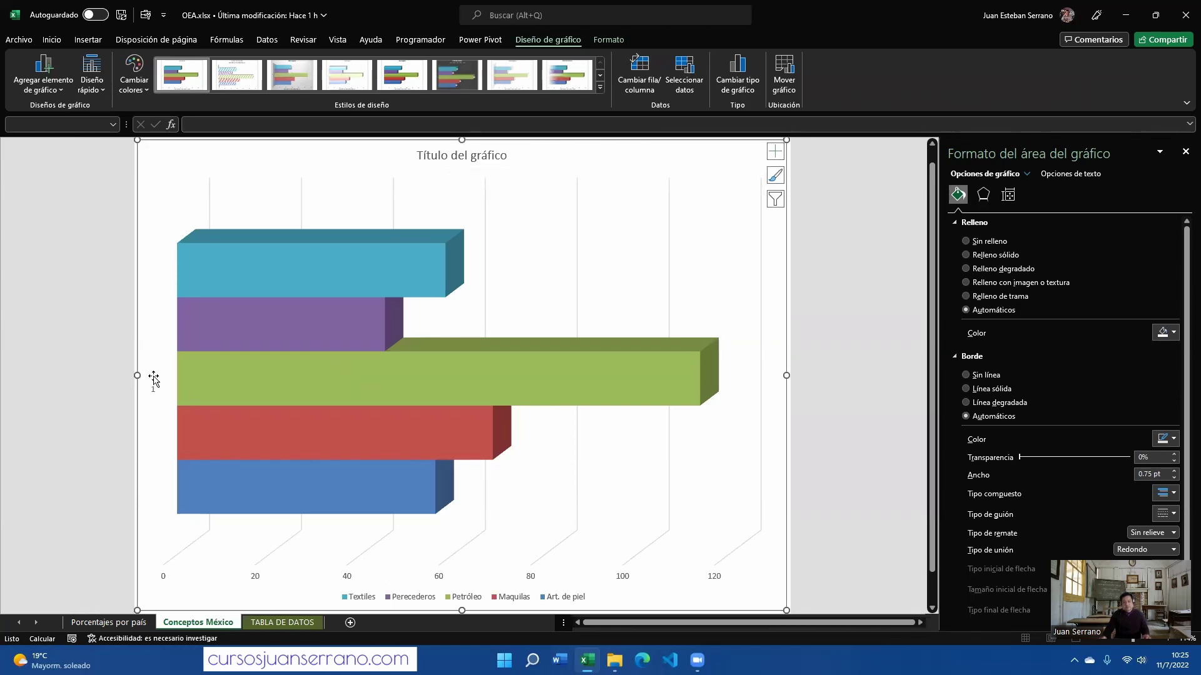
# Apply the first quick layout to the México chart, select its vertical axis, and return to the TABLA DE DATOS sheet
pyautogui.click(91, 93)
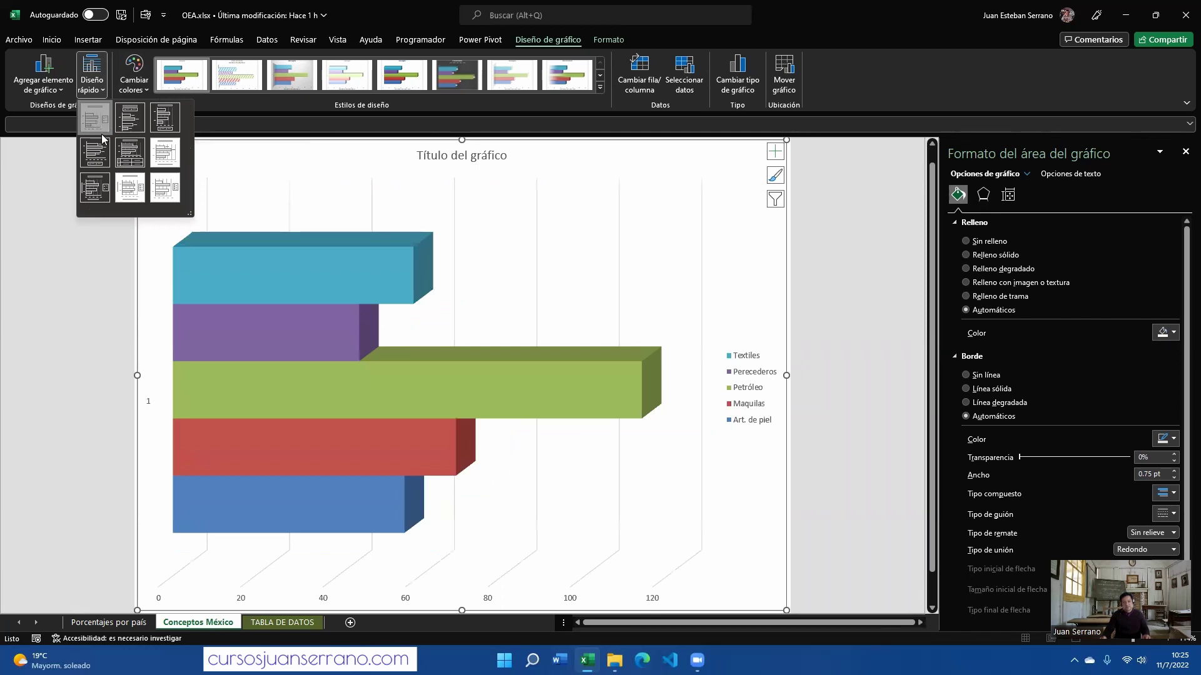
pyautogui.click(100, 127)
pyautogui.click(150, 408)
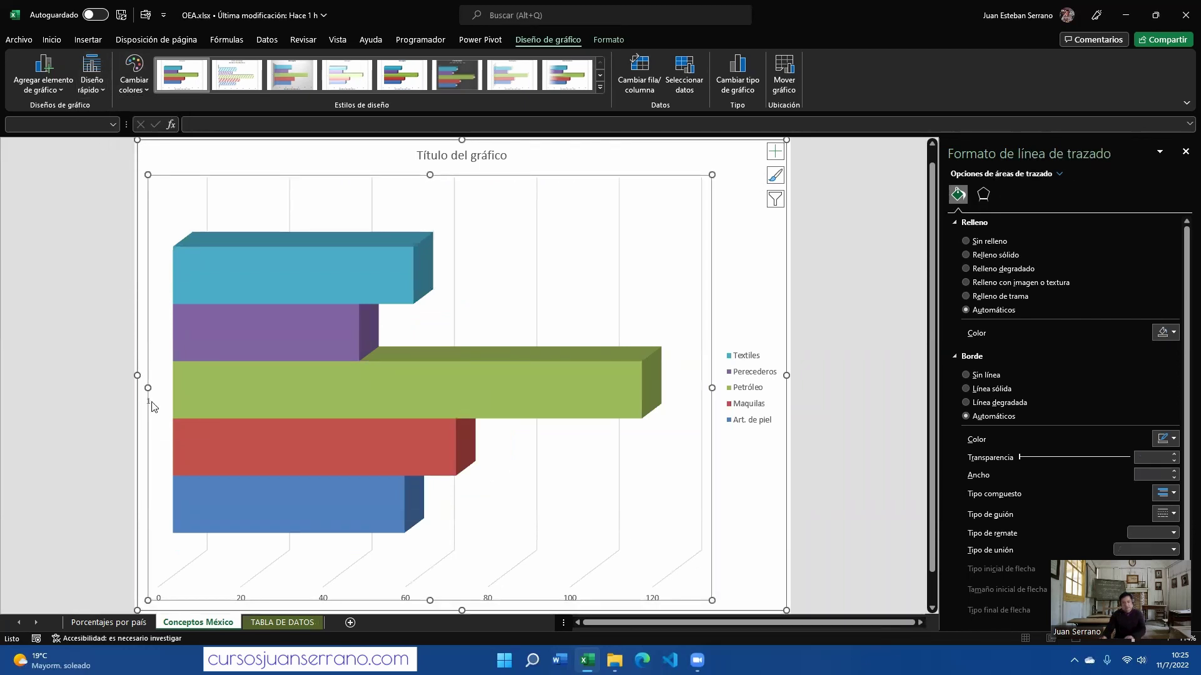
pyautogui.click(149, 402)
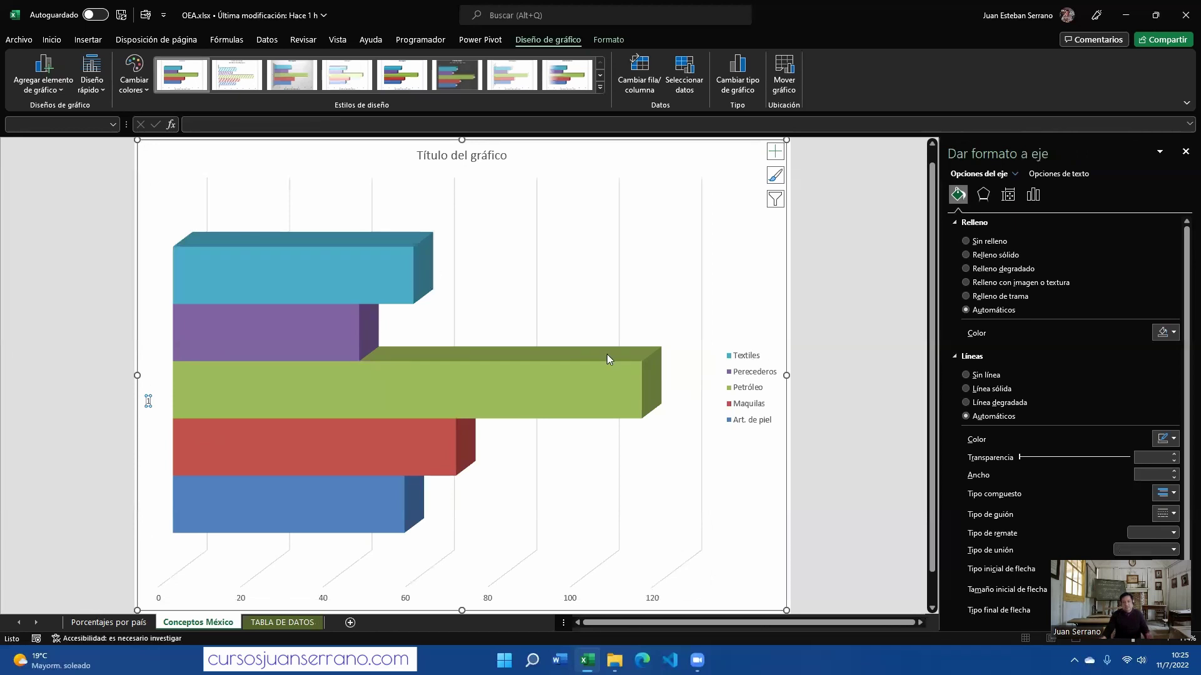
pyautogui.click(266, 624)
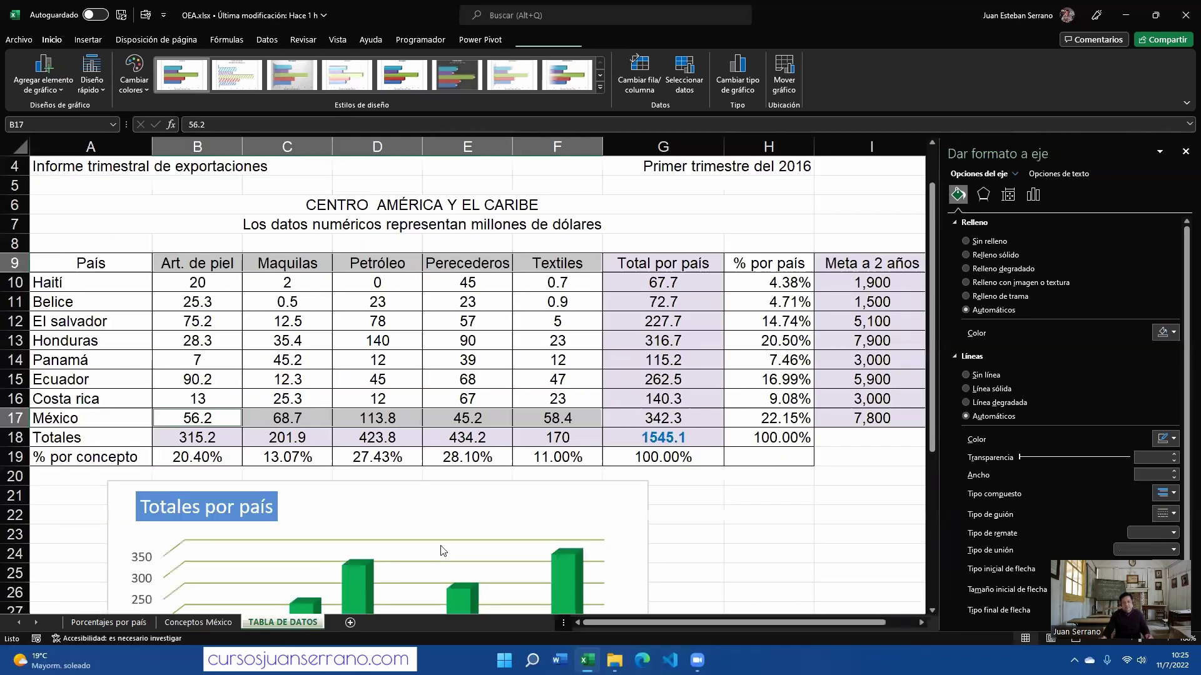
# Select the concept headings B9:F9 together with the Honduras values B13:F13
pyautogui.moveTo(191, 421); pyautogui.dragTo(536, 417)
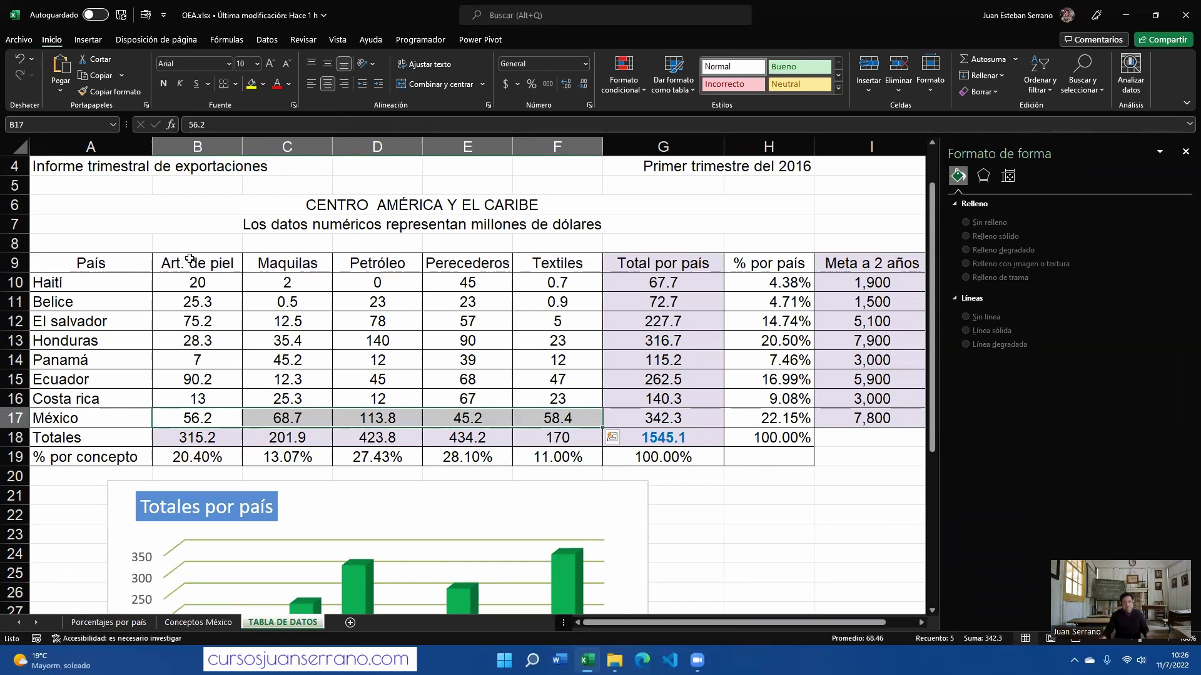
pyautogui.moveTo(107, 286); pyautogui.dragTo(112, 418)
pyautogui.moveTo(653, 283); pyautogui.dragTo(653, 419)
pyautogui.click(342, 343)
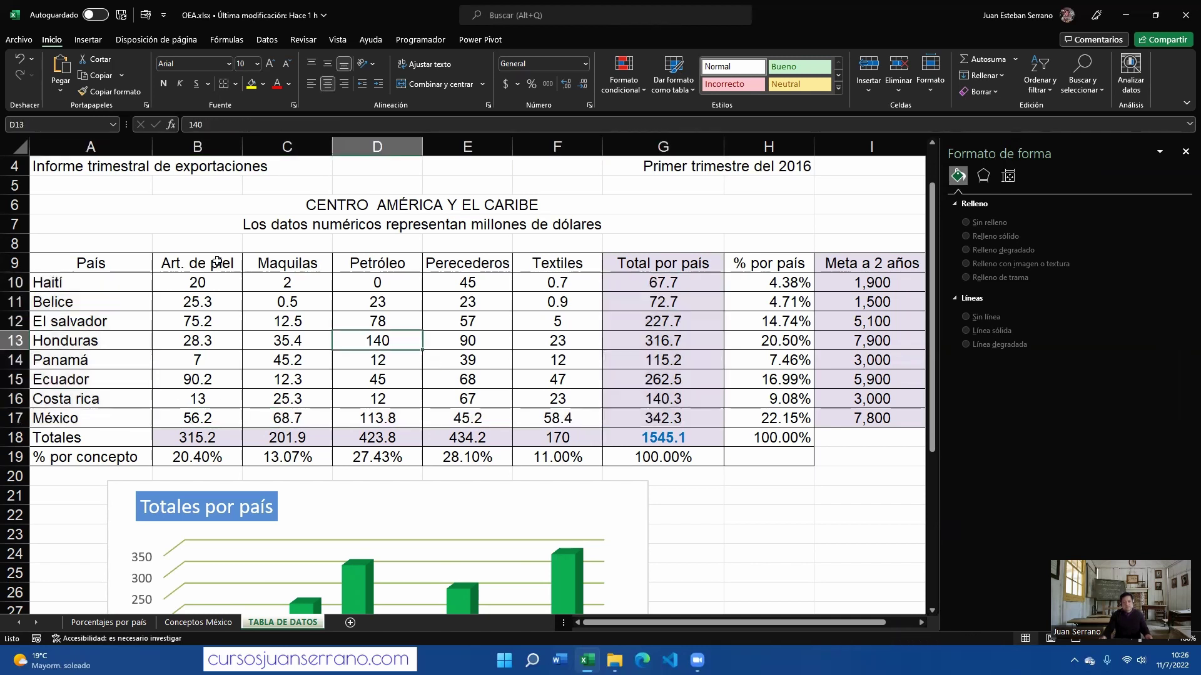
pyautogui.moveTo(207, 262); pyautogui.dragTo(562, 263)
pyautogui.moveTo(198, 343); pyautogui.dragTo(563, 344)
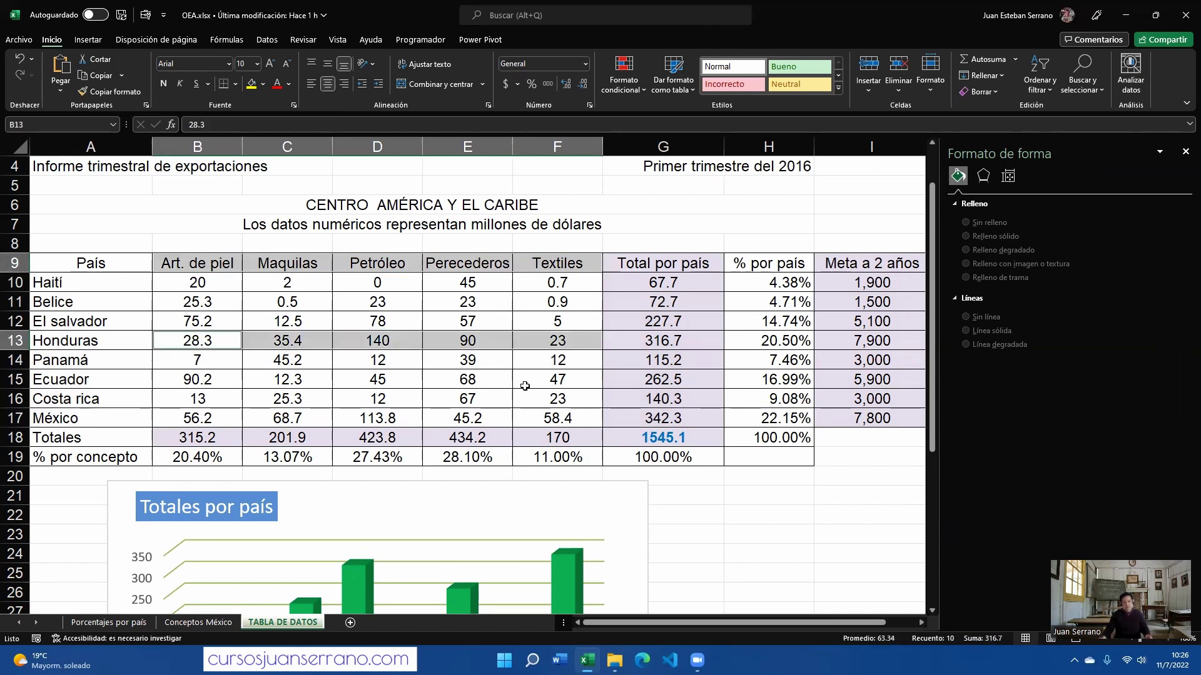
# Select the country names A10:A17 together with the country totals G10:G17, and release the selection
pyautogui.click(361, 392)
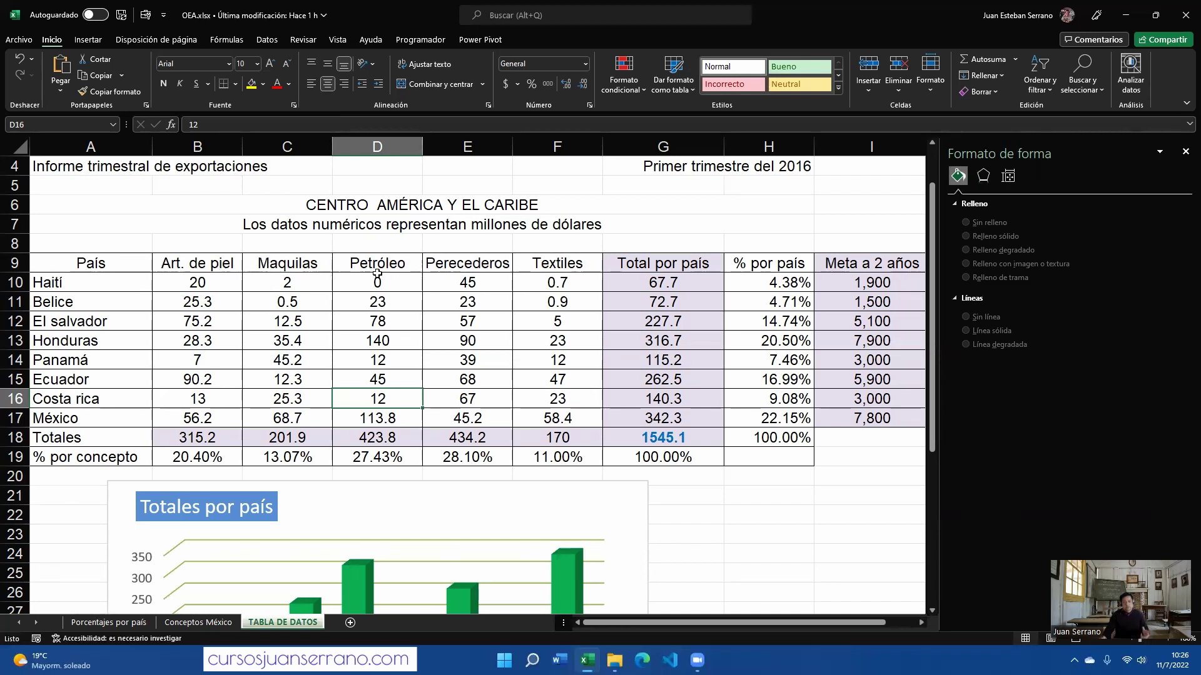
pyautogui.click(104, 283)
pyautogui.moveTo(104, 321); pyautogui.dragTo(105, 411)
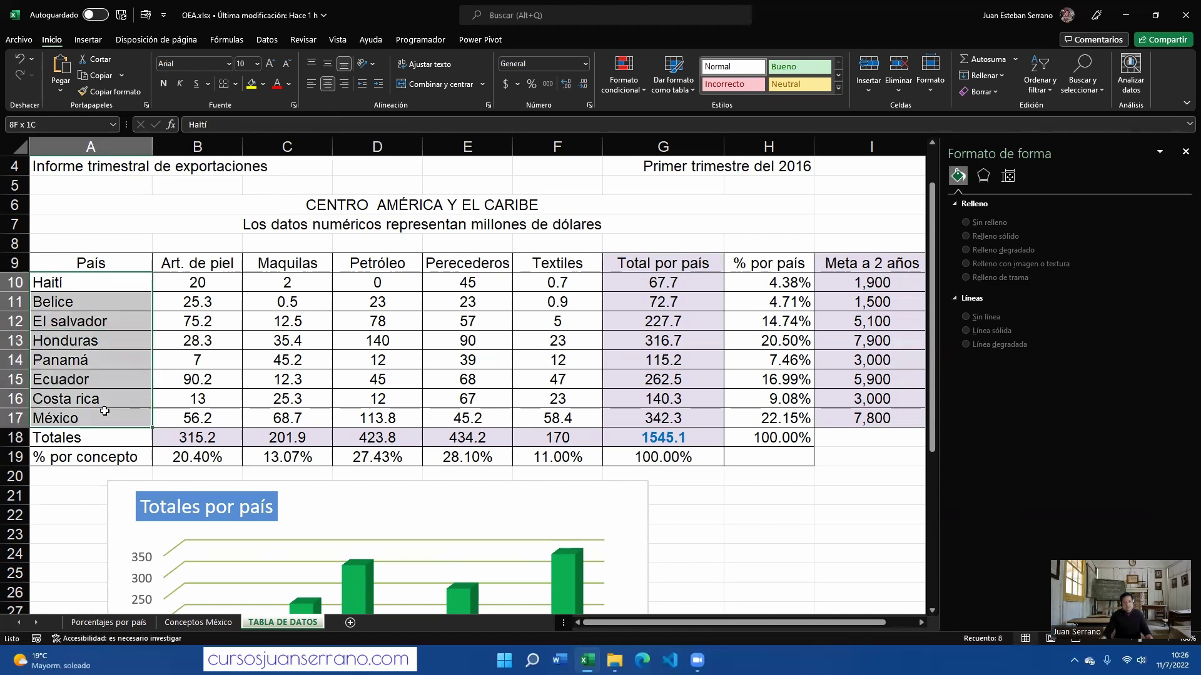
pyautogui.keyDown('ctrl'); pyautogui.moveTo(662, 285); pyautogui.dragTo(662, 405); pyautogui.keyUp('ctrl')
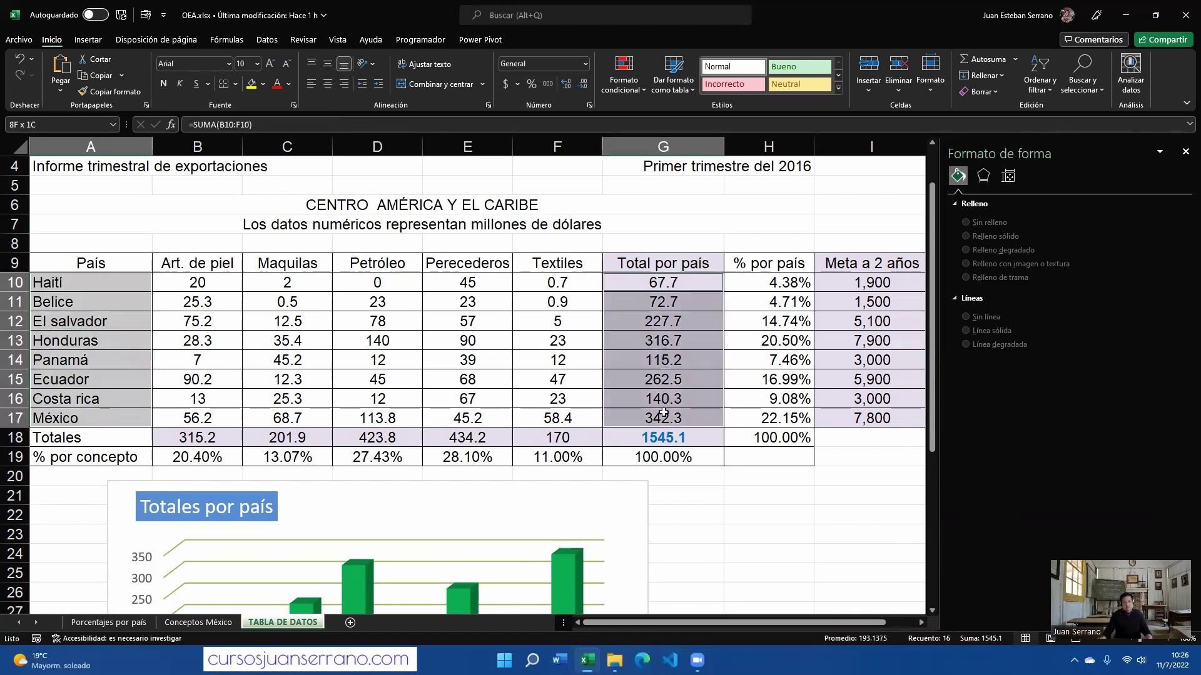
pyautogui.click(288, 348)
pyautogui.moveTo(112, 269); pyautogui.dragTo(104, 407)
pyautogui.click(250, 374)
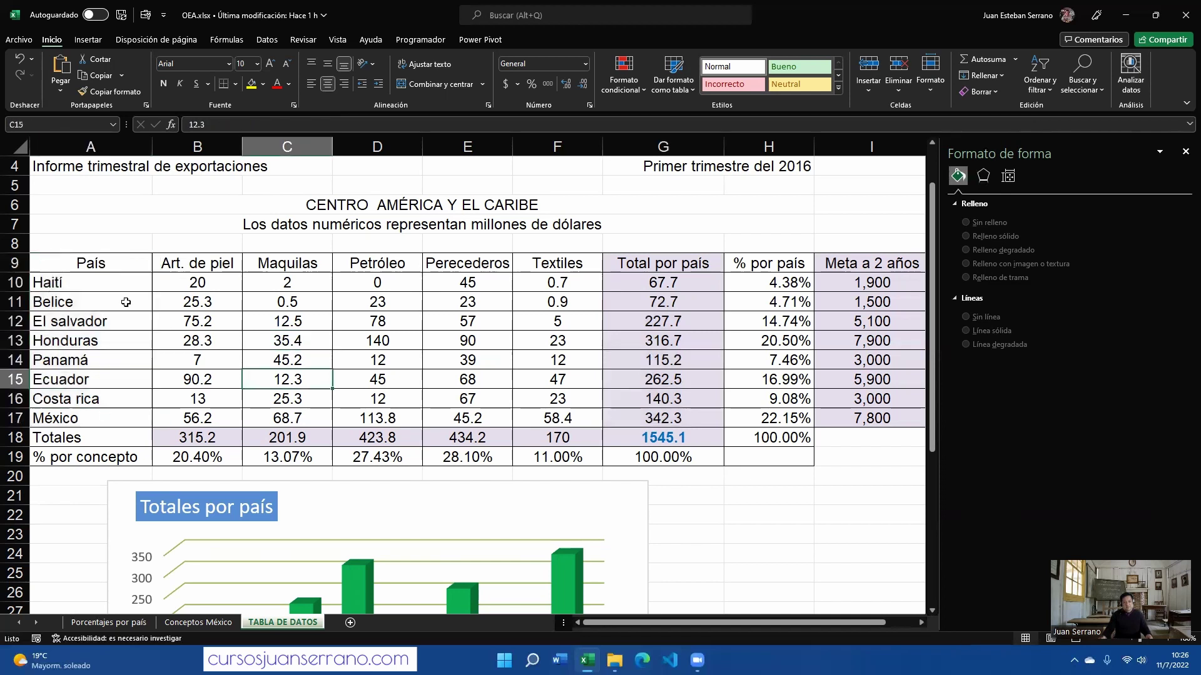
pyautogui.click(97, 264)
pyautogui.moveTo(98, 263); pyautogui.dragTo(97, 418)
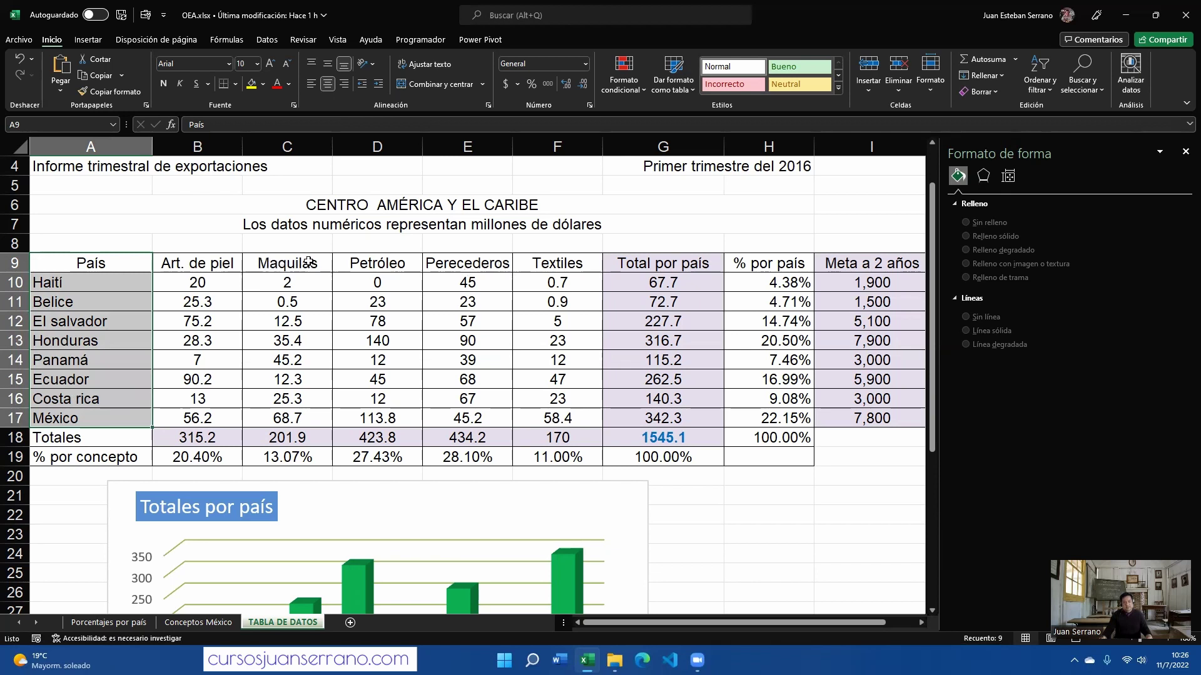
pyautogui.keyDown('ctrl'); pyautogui.moveTo(309, 262); pyautogui.dragTo(297, 419); pyautogui.keyUp('ctrl')
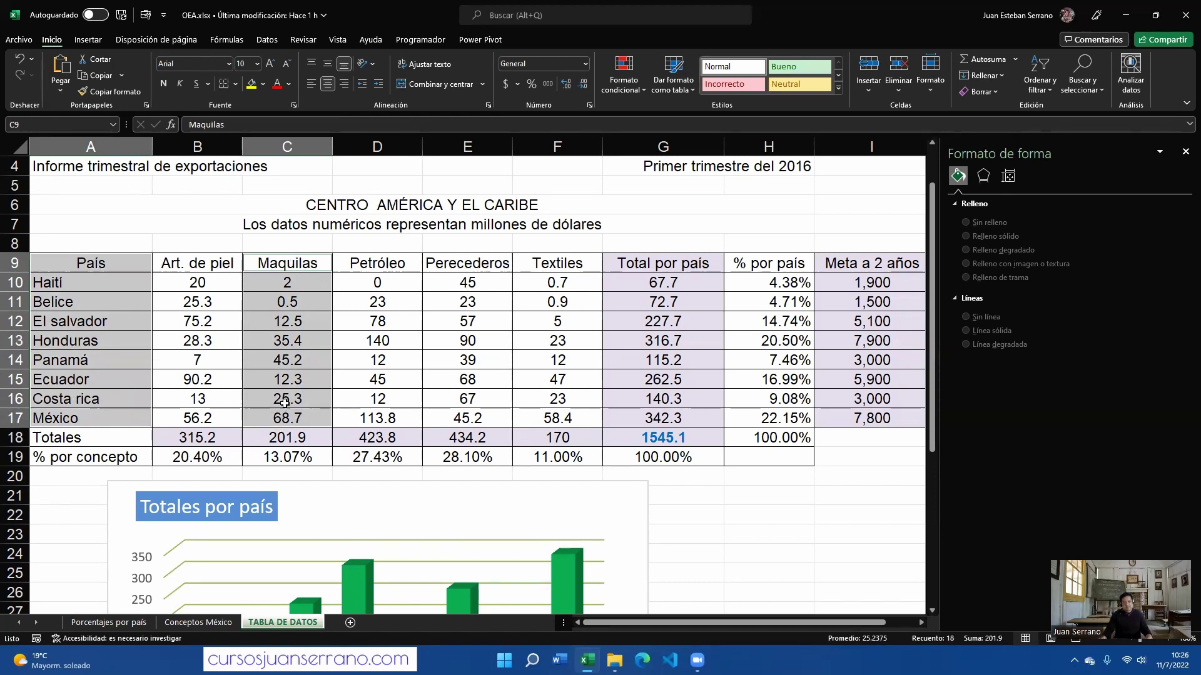
pyautogui.moveTo(480, 261); pyautogui.dragTo(470, 417)
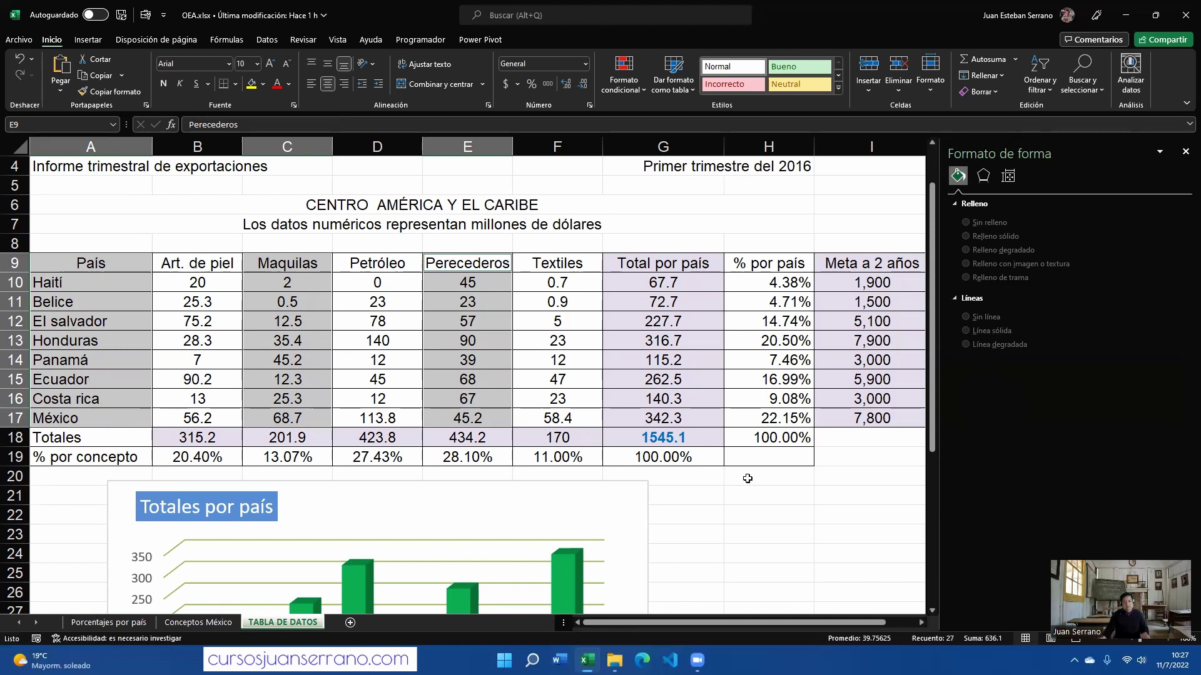
pyautogui.click(765, 495)
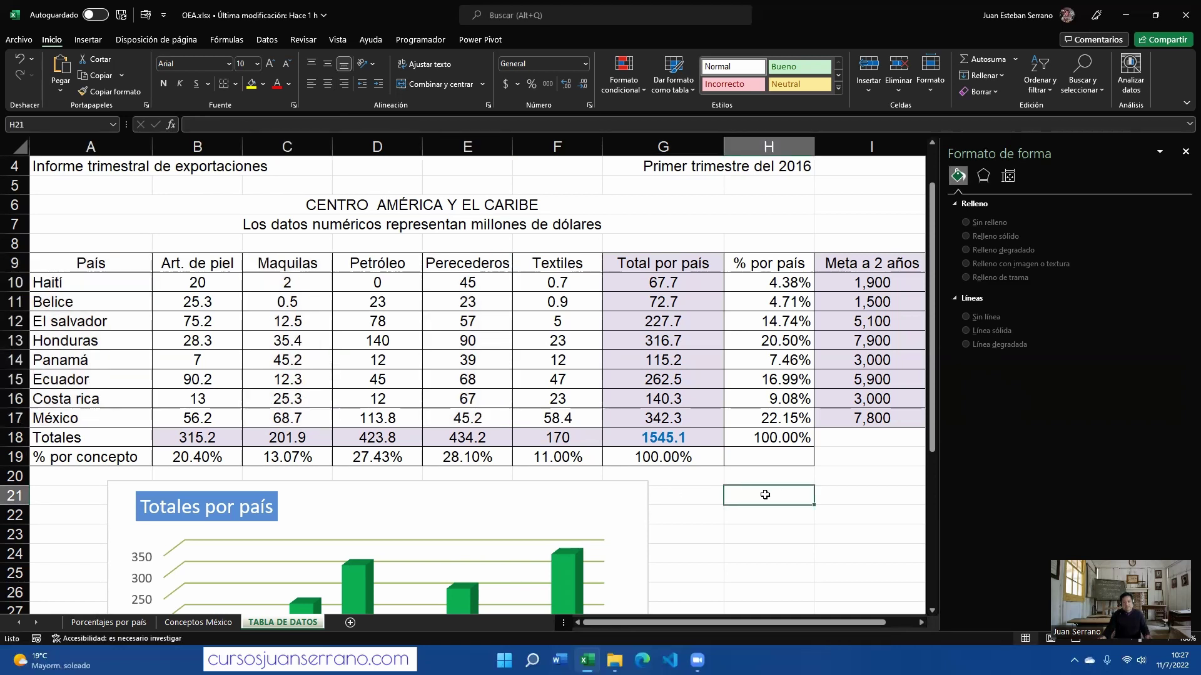
pyautogui.moveTo(90, 266); pyautogui.dragTo(92, 418)
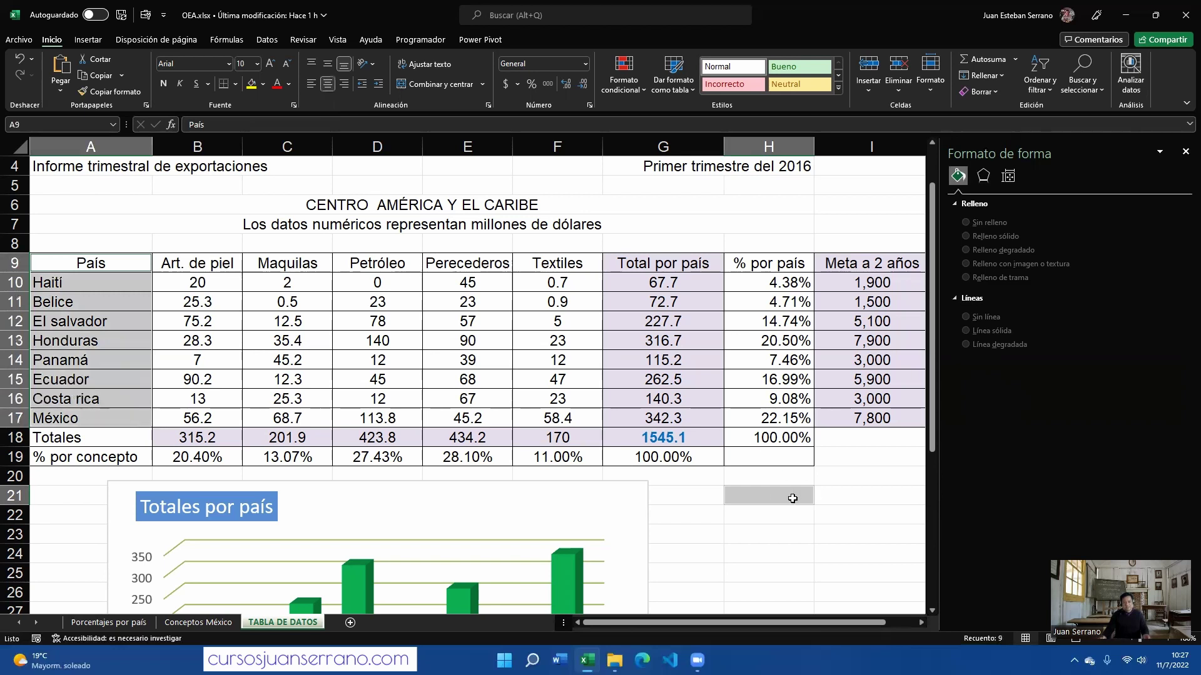
pyautogui.click(216, 340)
# Insert a 2-D clustered column chart of Maquilas and Perecederos by country from A9:A17, C9:C17 and E9:E17
pyautogui.moveTo(122, 259); pyautogui.dragTo(118, 423)
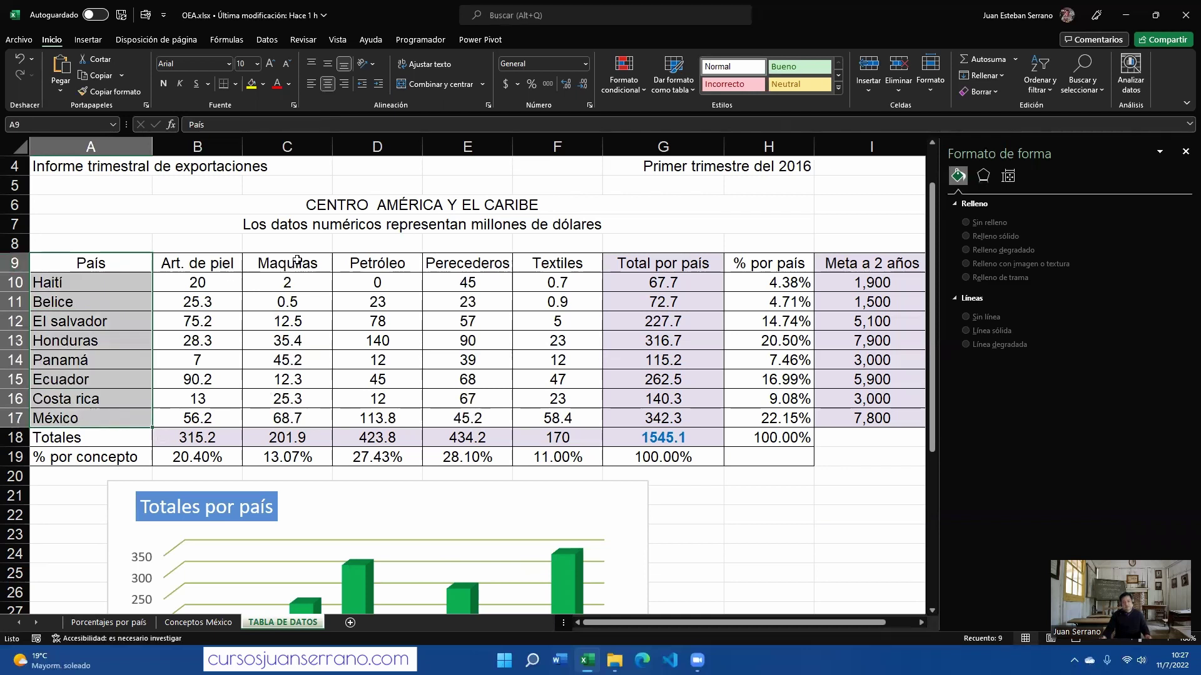
pyautogui.moveTo(297, 260); pyautogui.dragTo(294, 417)
pyautogui.moveTo(473, 261); pyautogui.dragTo(473, 418)
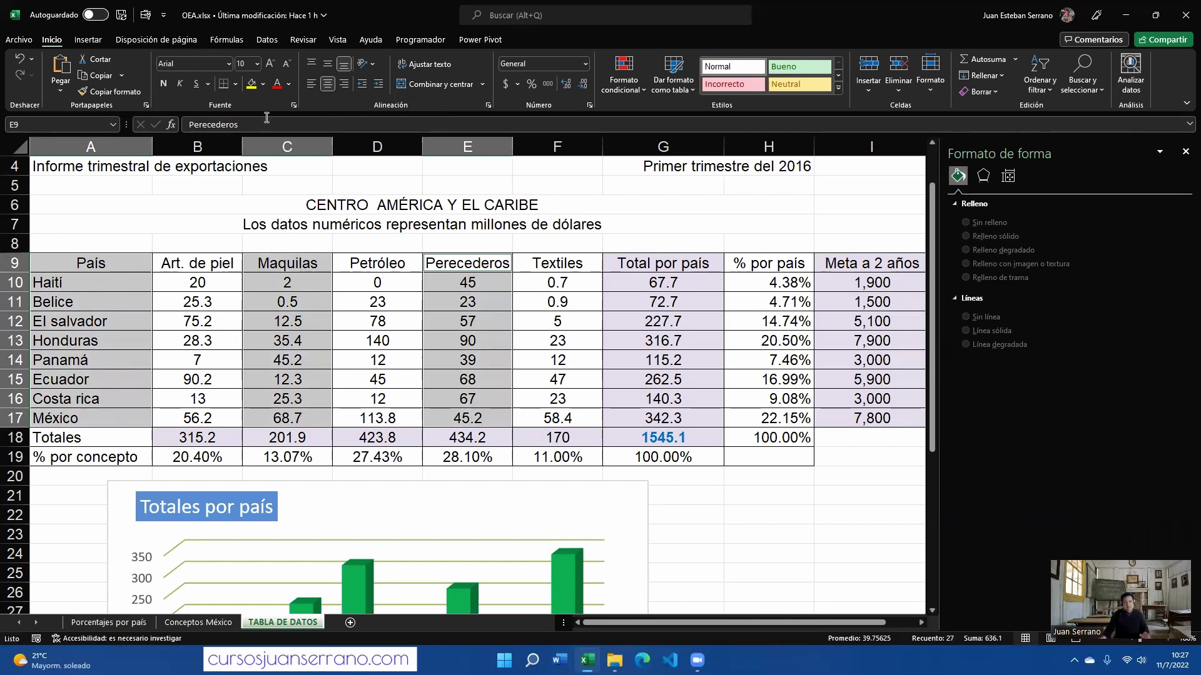
pyautogui.click(97, 42)
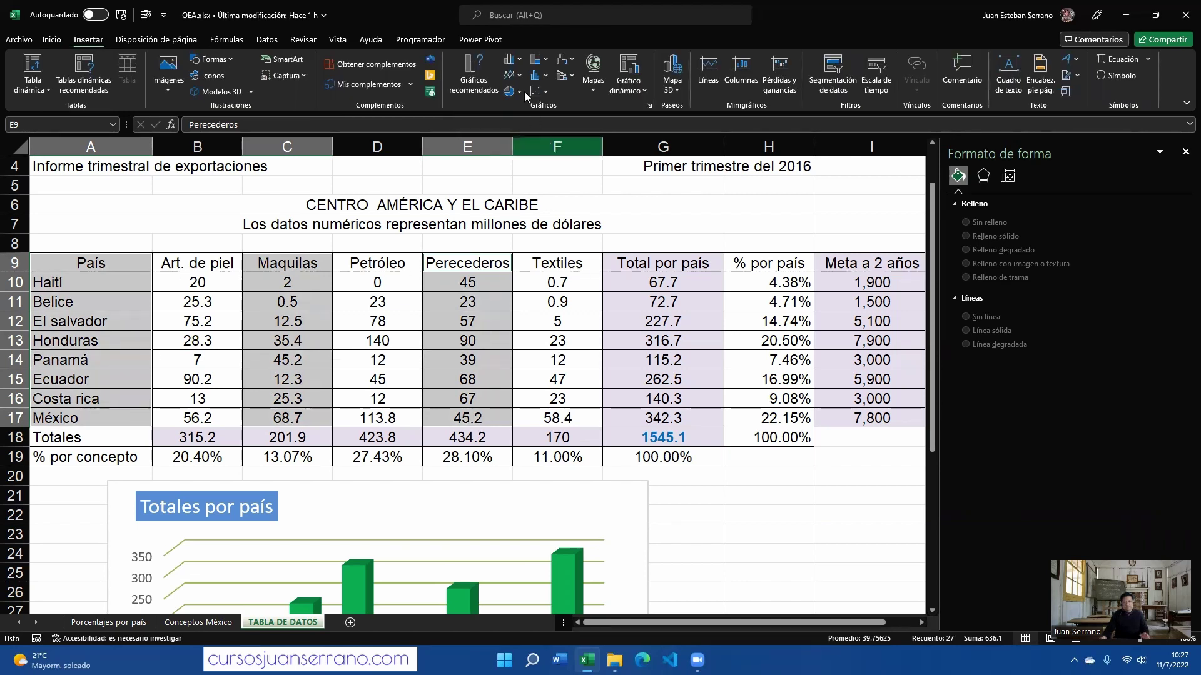
pyautogui.click(521, 61)
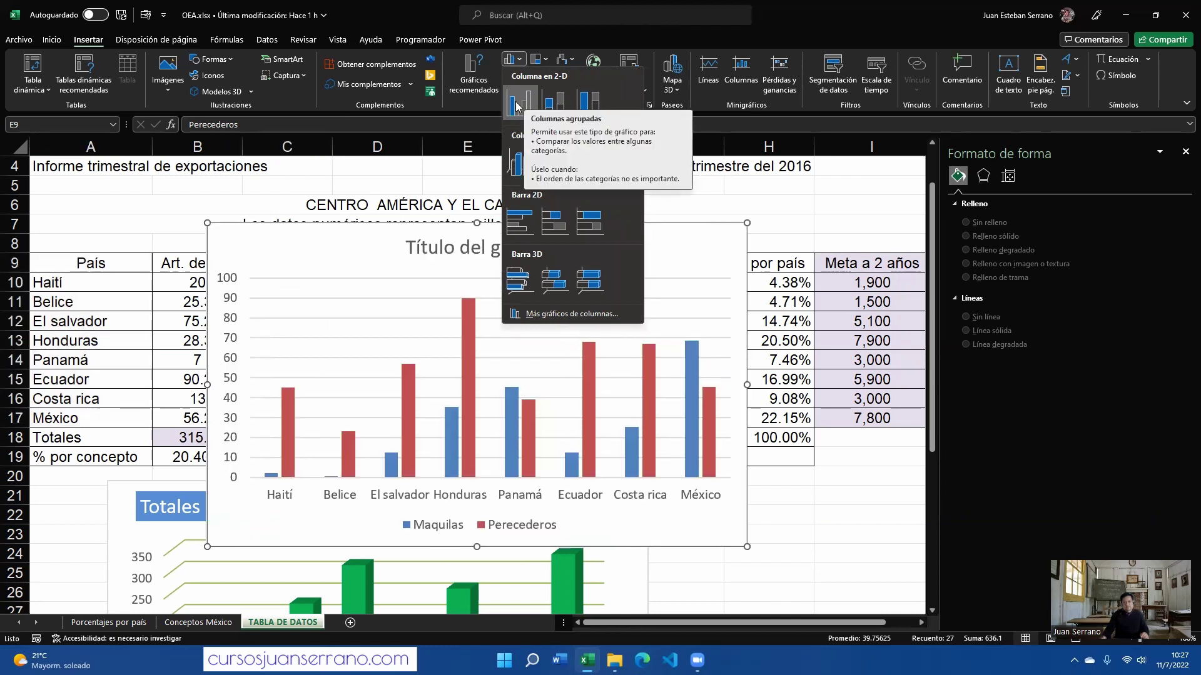
pyautogui.click(516, 107)
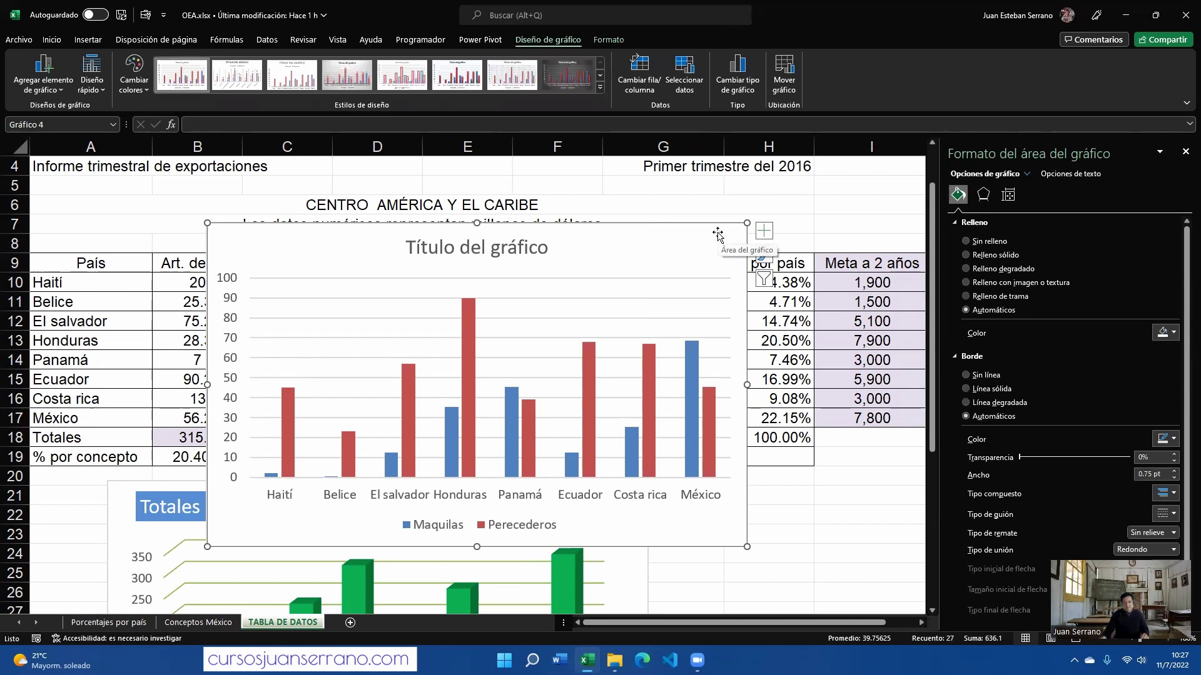
# Move the clustered column chart to its own new sheet named Maquilas VS Perecederos
pyautogui.rightClick(718, 236)
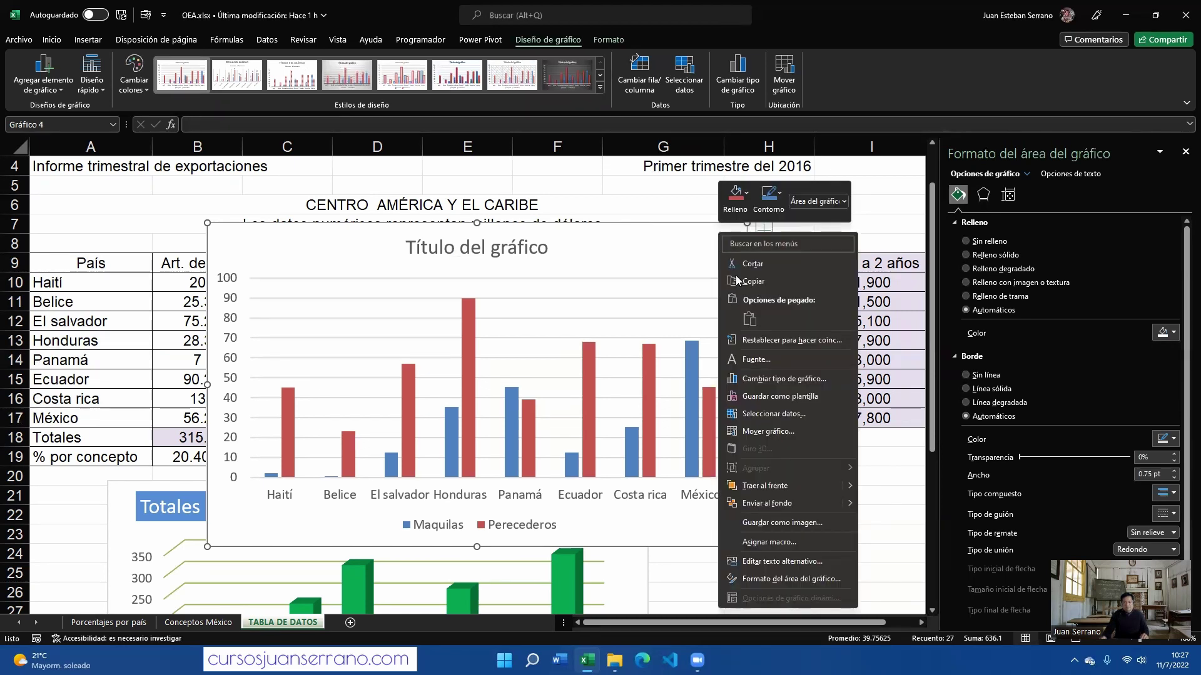
pyautogui.click(768, 432)
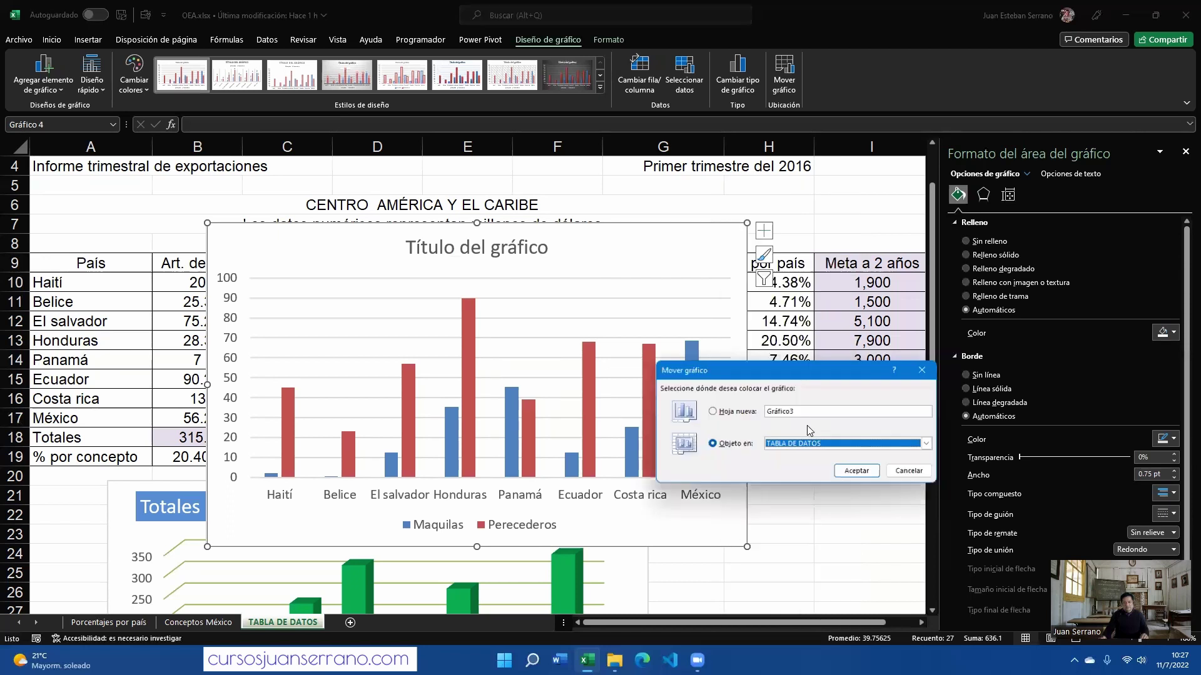
pyautogui.click(736, 413)
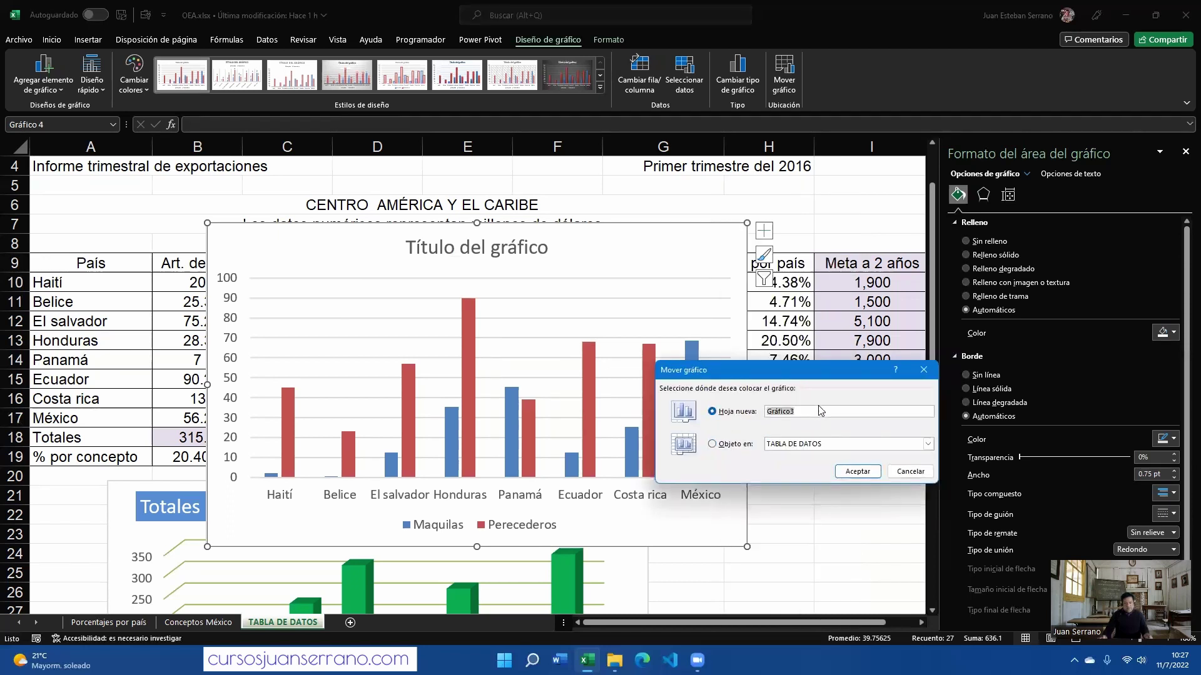
pyautogui.press('BackSpace')
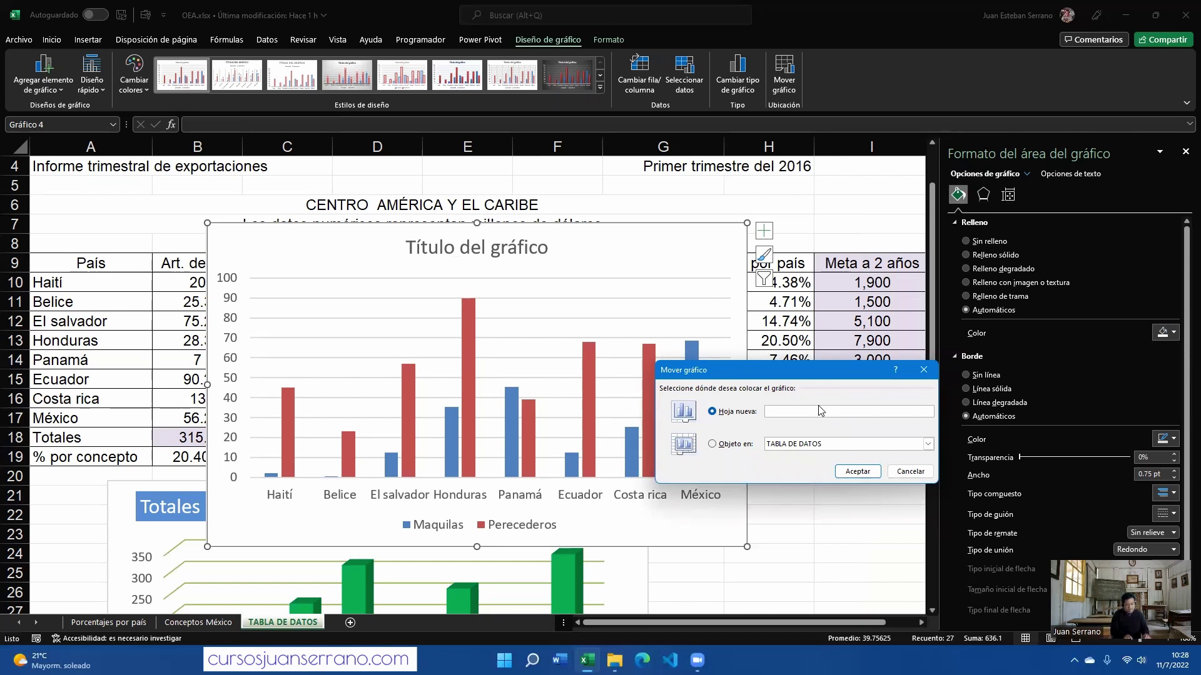
pyautogui.write('Maqi')
pyautogui.write('uilas VS Perece')
pyautogui.write('deros')
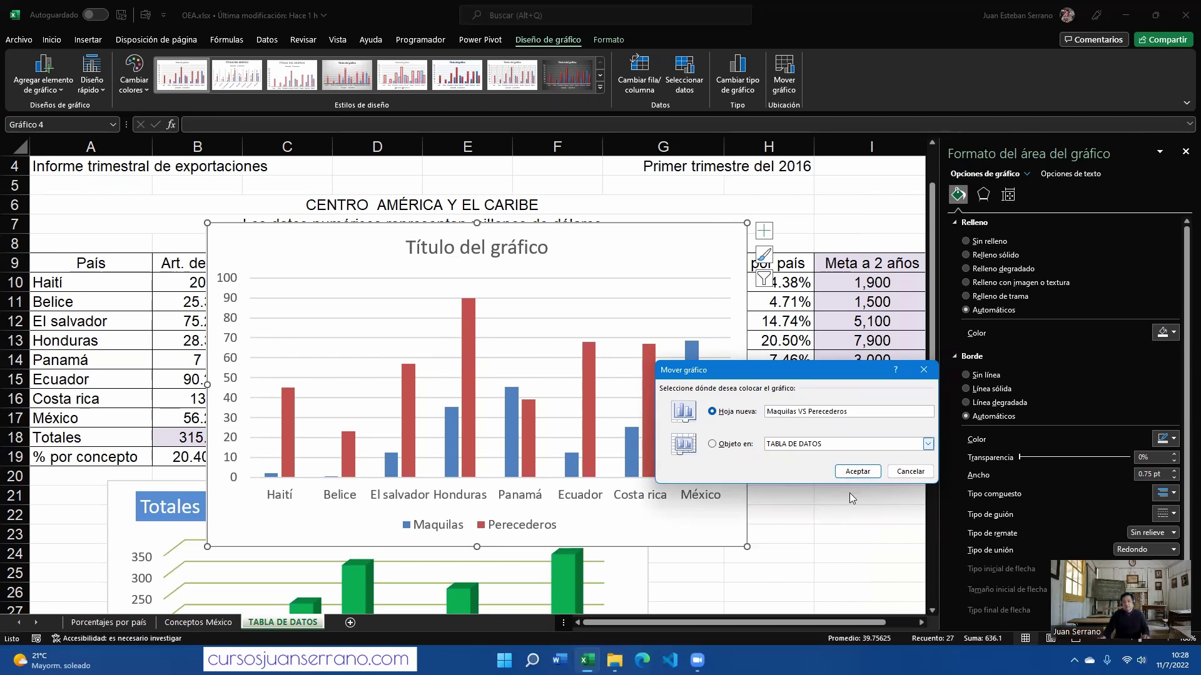
pyautogui.click(857, 472)
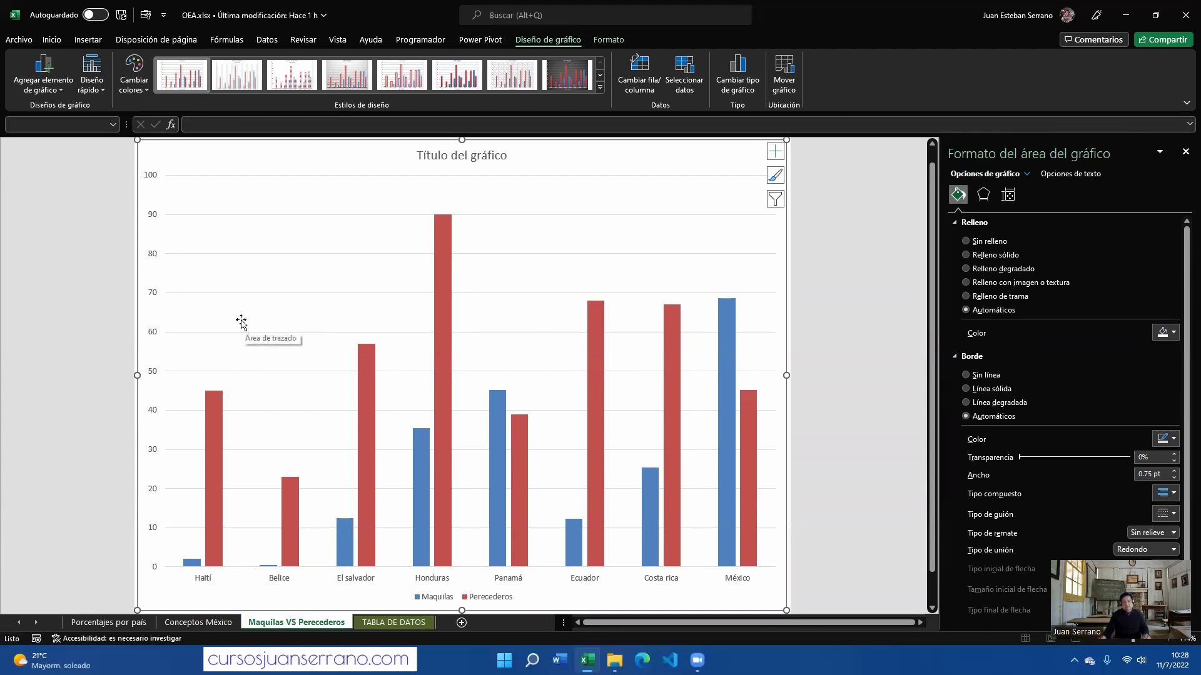
# Increase the text size of the whole Maquilas VS Perecederos chart to 16 points
pyautogui.click(482, 157)
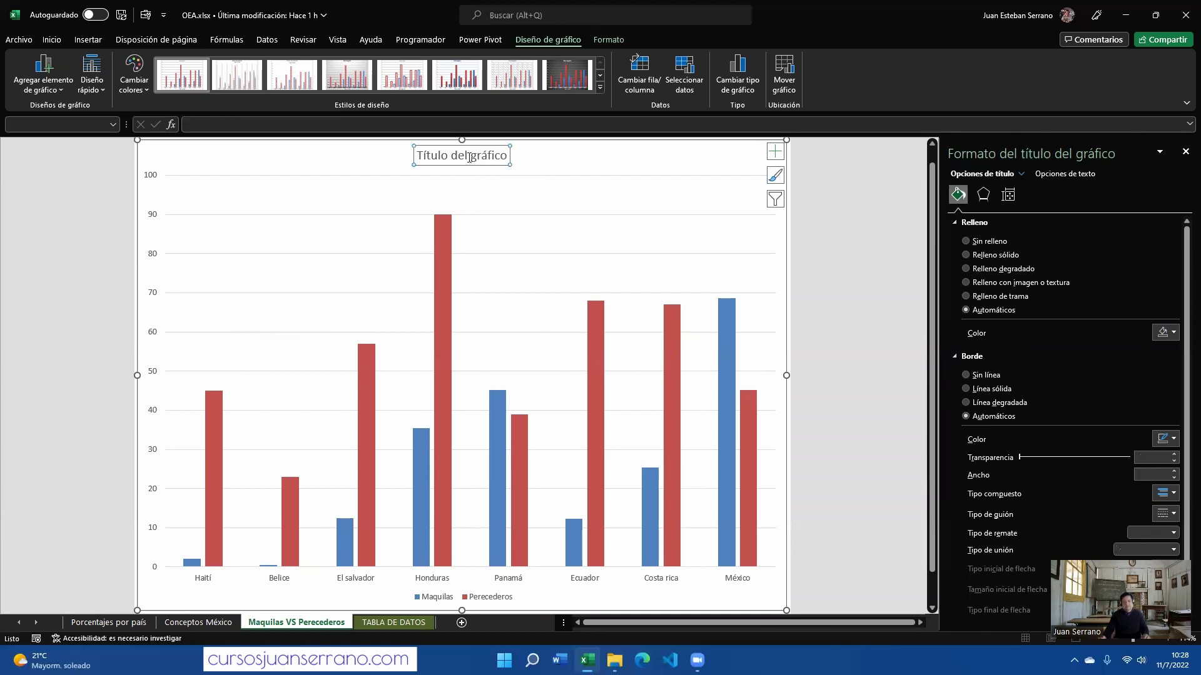
pyautogui.click(719, 153)
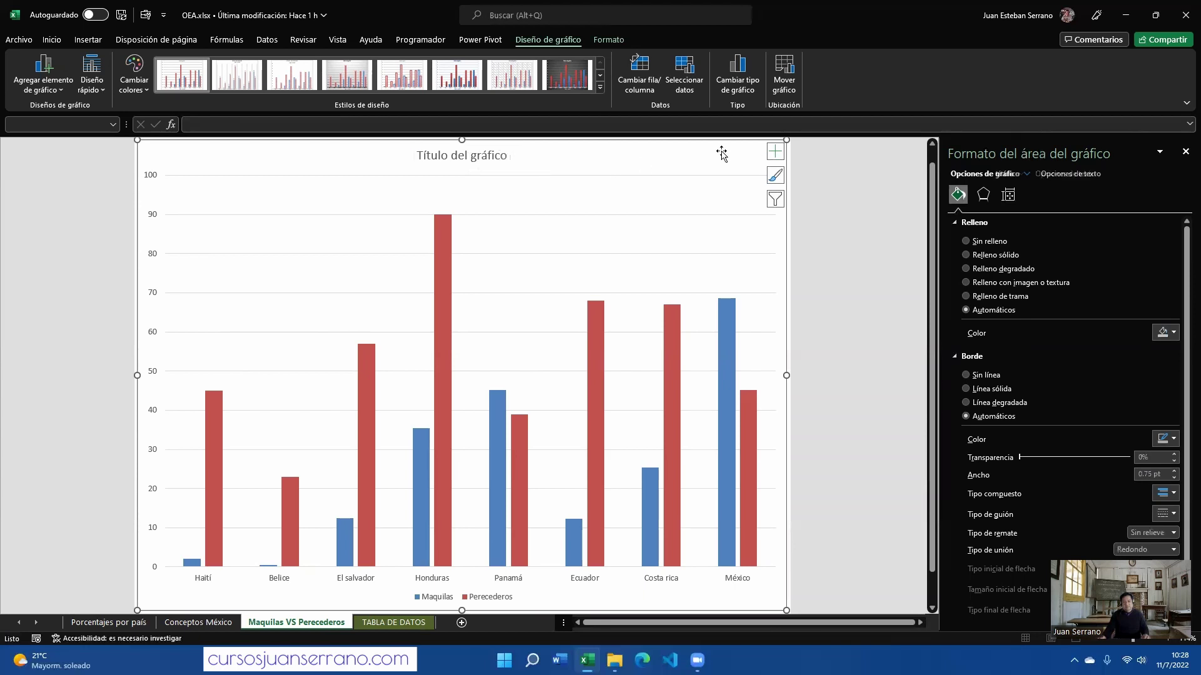
pyautogui.click(51, 40)
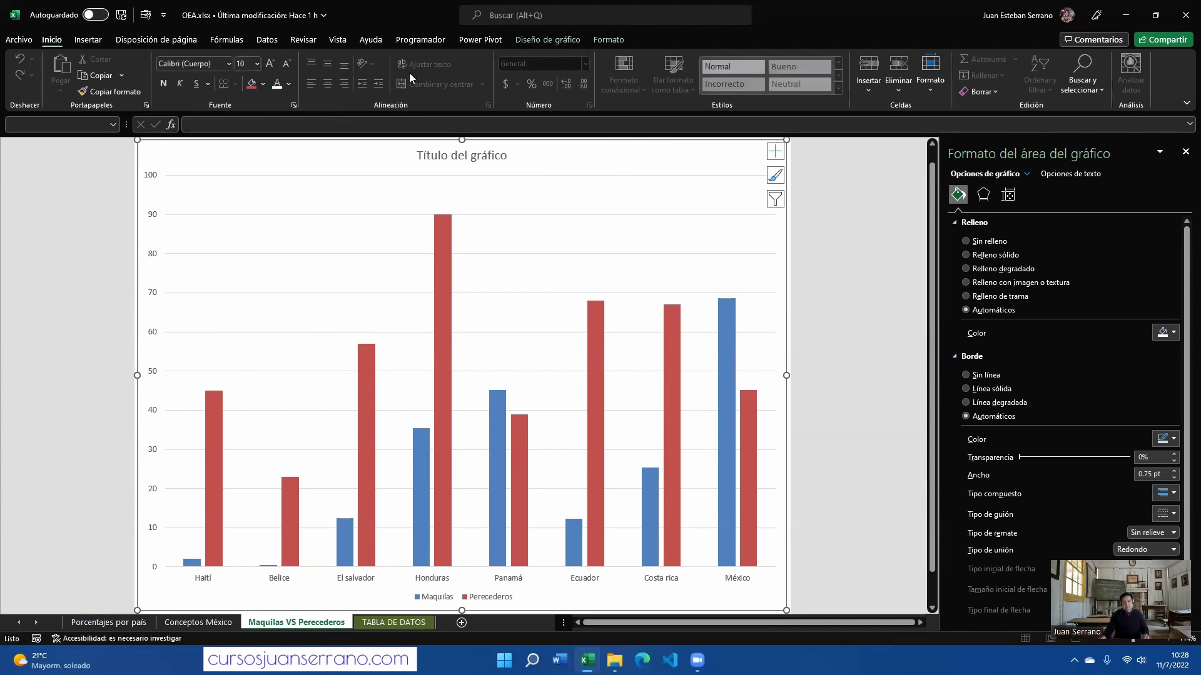
pyautogui.click(271, 65)
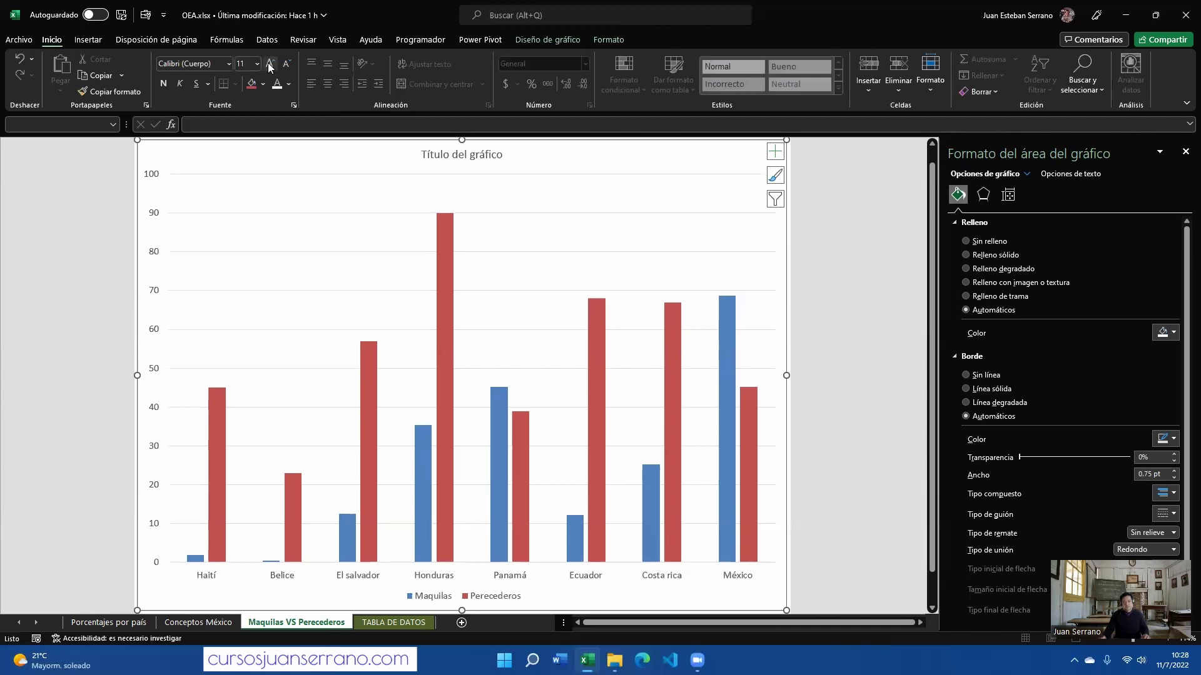
pyautogui.click(270, 65)
pyautogui.click(270, 65)
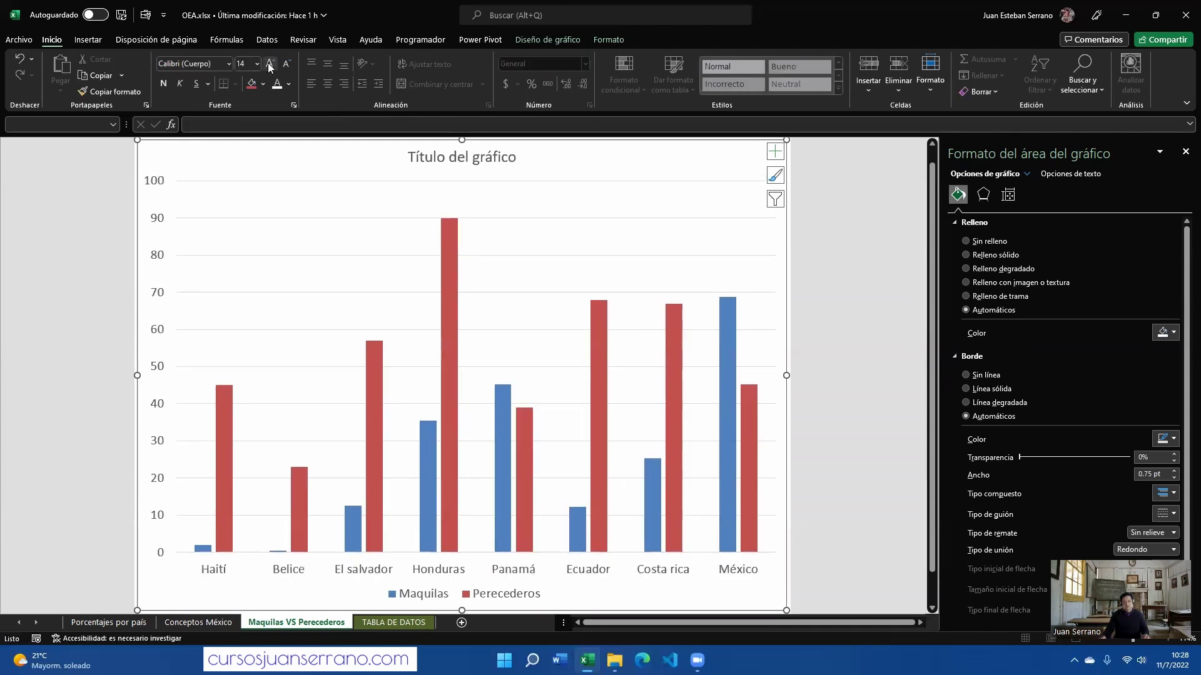
pyautogui.click(270, 65)
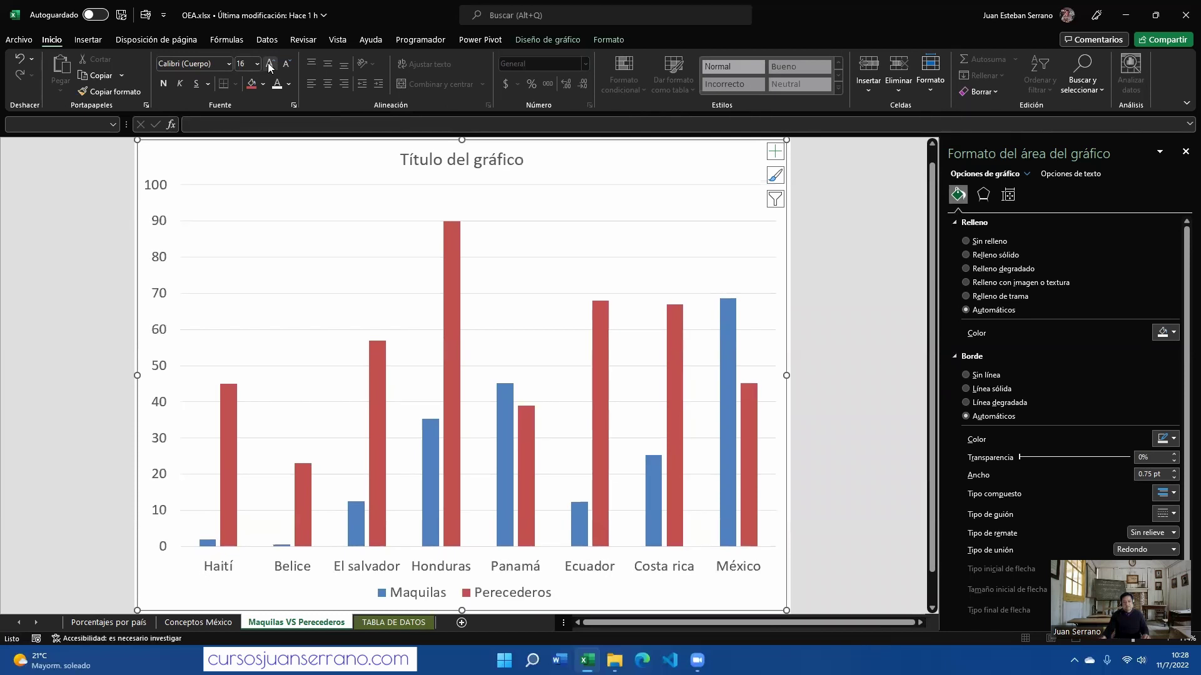
# Replace the chart's placeholder title with "Maquilas / Perecederos"
pyautogui.click(456, 157)
pyautogui.moveTo(519, 161); pyautogui.dragTo(404, 161)
pyautogui.write('Mauila')
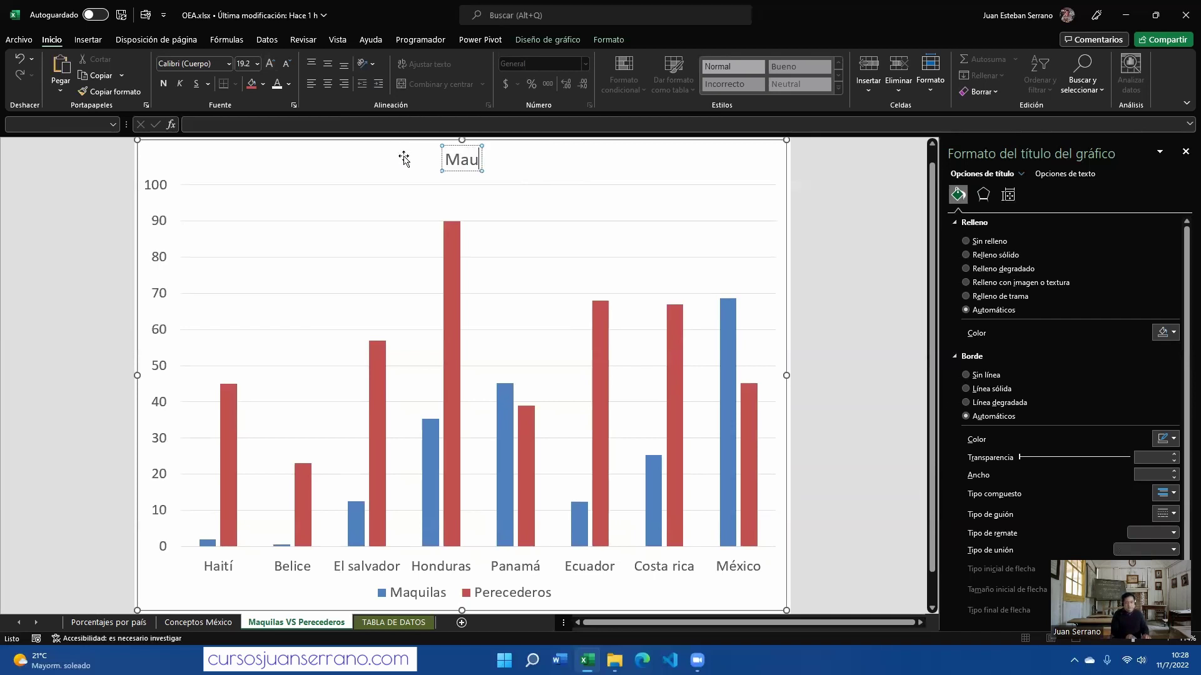
pyautogui.press('BackSpace')
pyautogui.press('BackSpace')
pyautogui.press('BackSpace')
pyautogui.press('BackSpace')
pyautogui.write('quilas')
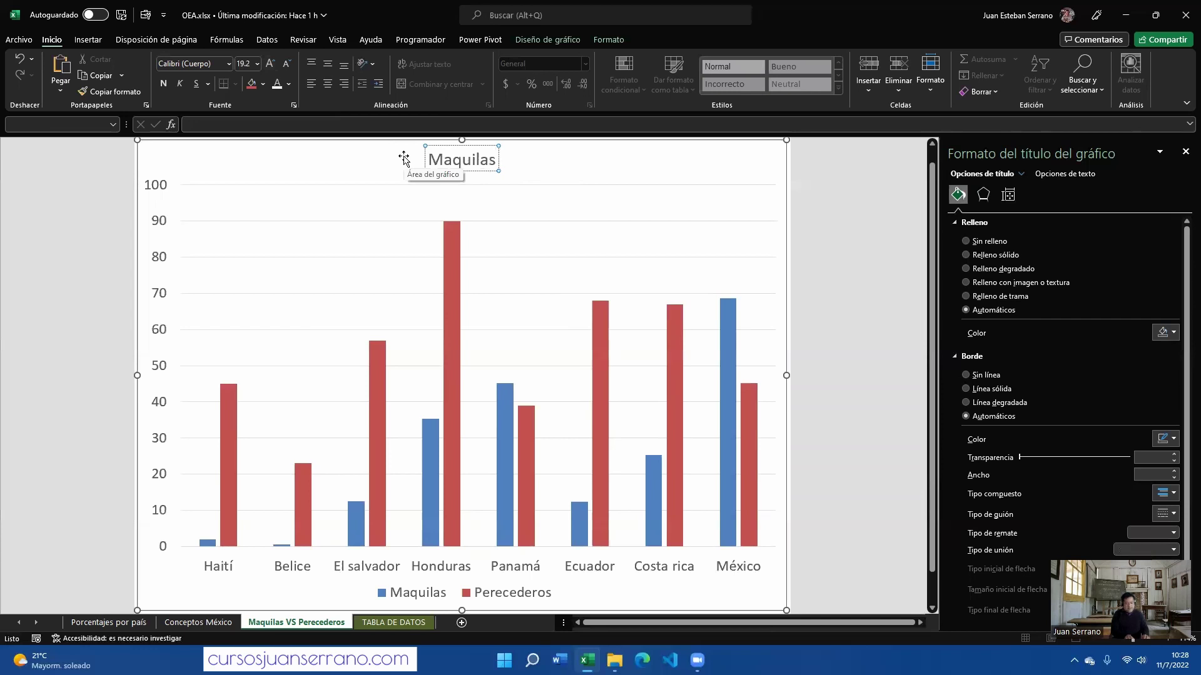
pyautogui.write(' / Perece')
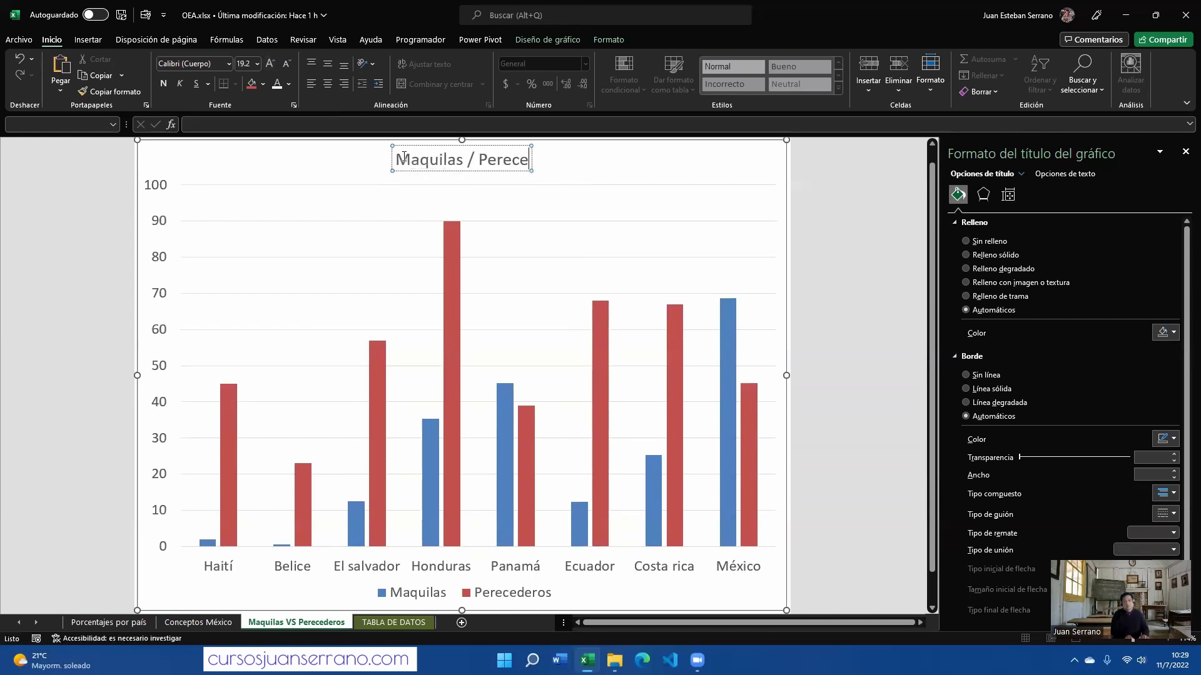
pyautogui.write('deros')
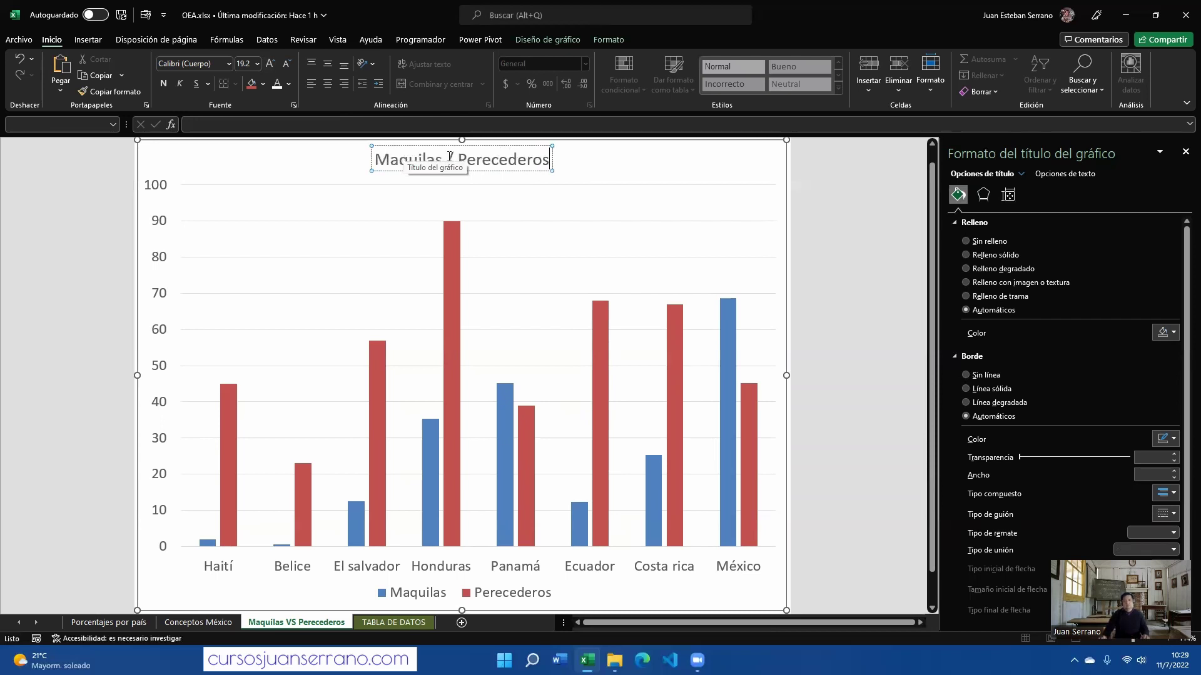
# Give the chart area a picture or texture fill and view the available textures
pyautogui.click(686, 158)
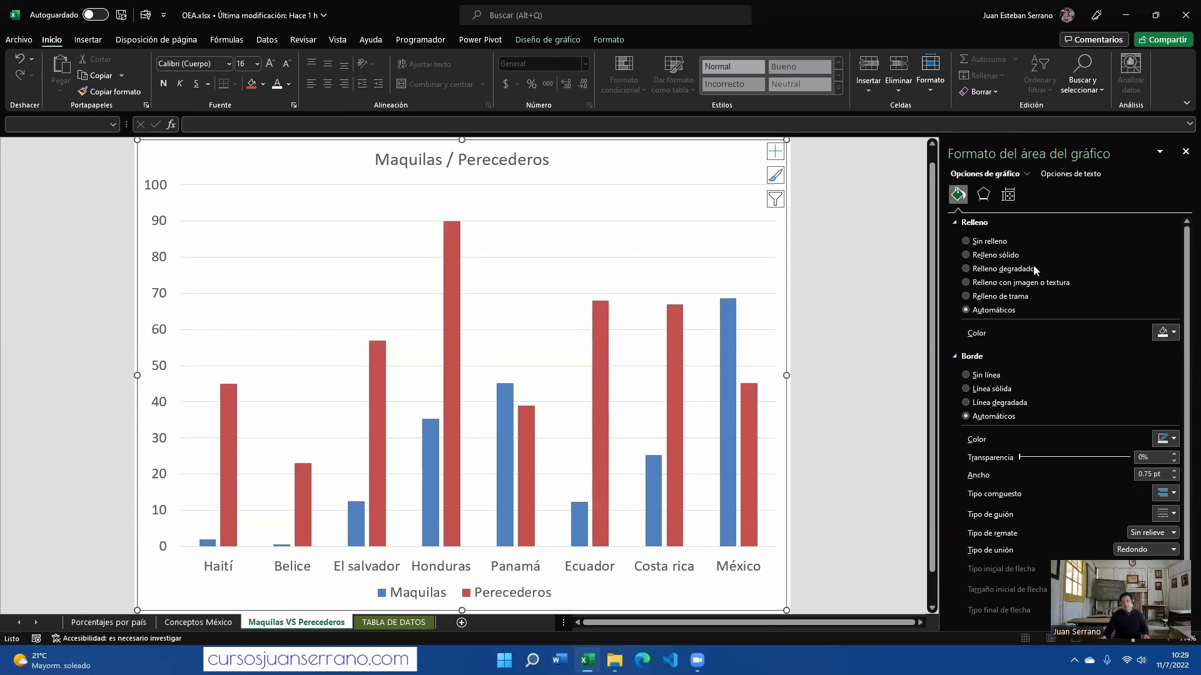
pyautogui.click(996, 286)
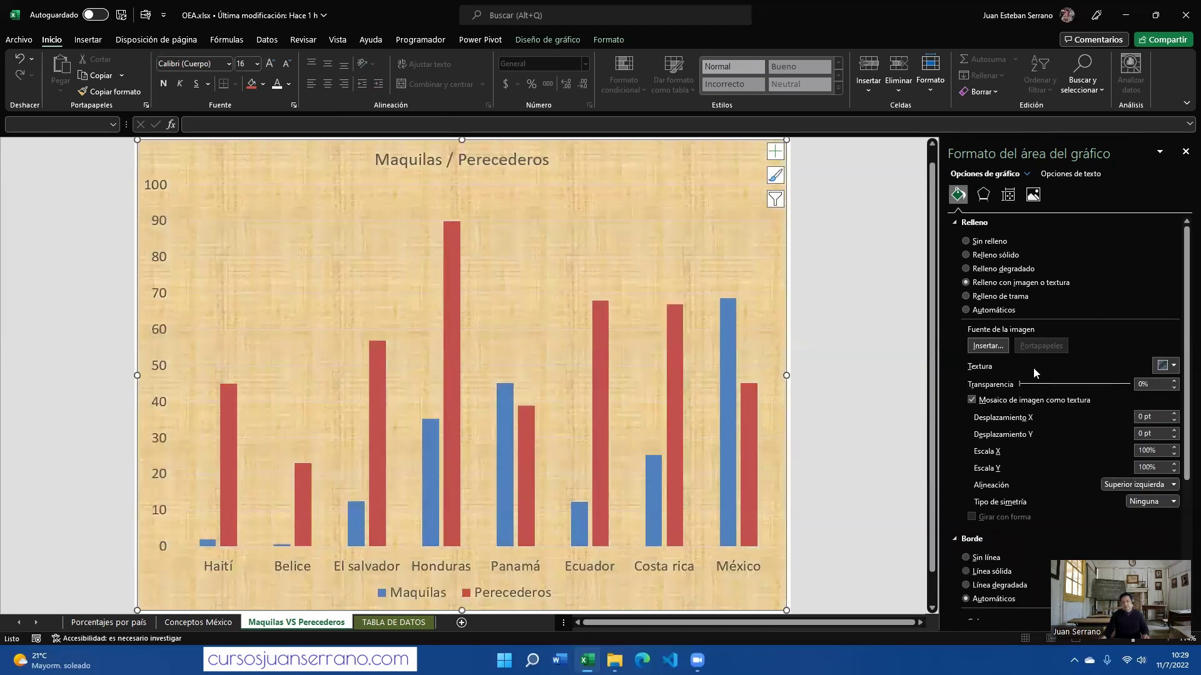
pyautogui.click(1175, 366)
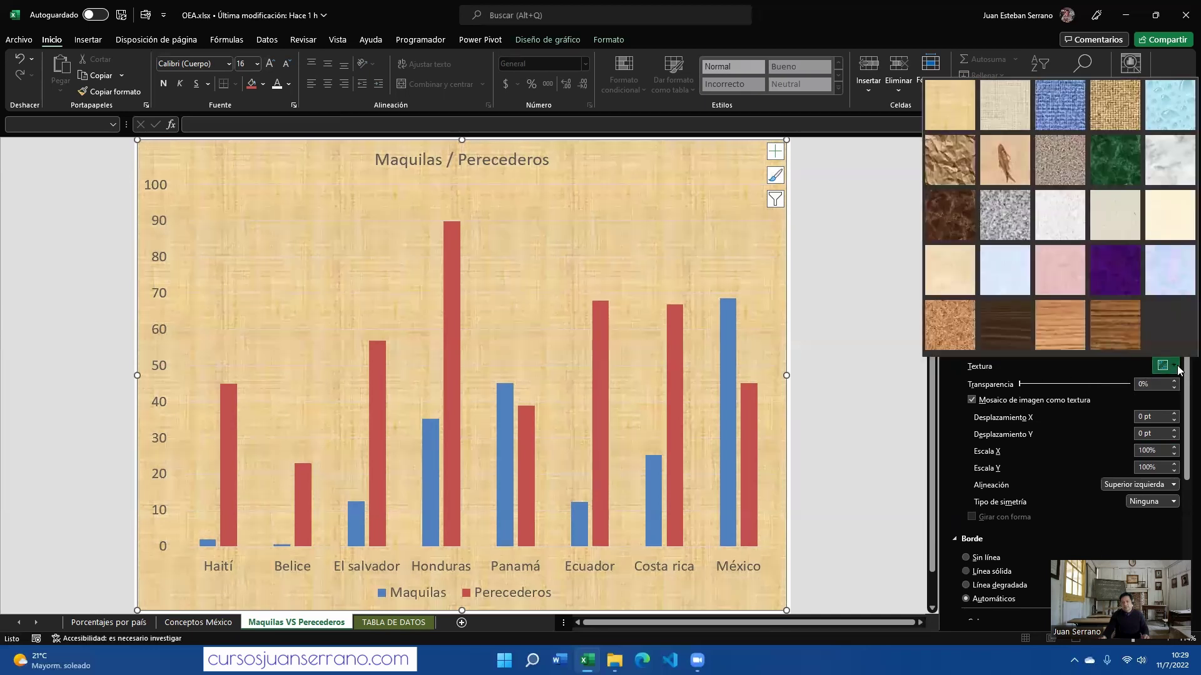
pyautogui.click(1072, 360)
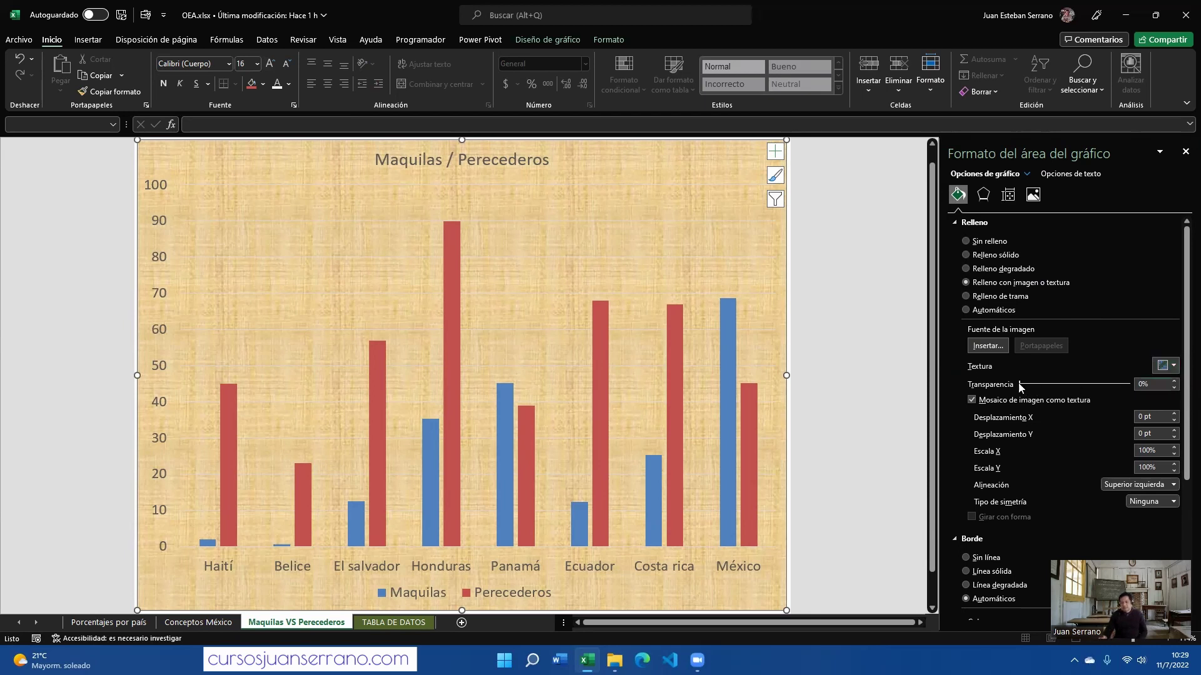
pyautogui.moveTo(1021, 386)
pyautogui.mouseDown()
pyautogui.moveTo(1073, 391)
pyautogui.moveTo(1007, 393)
pyautogui.mouseUp()
# Fill the chart area with the image file wall.cauca-1920.jpg from the Imágenes folder and color all chart text white
pyautogui.click(988, 347)
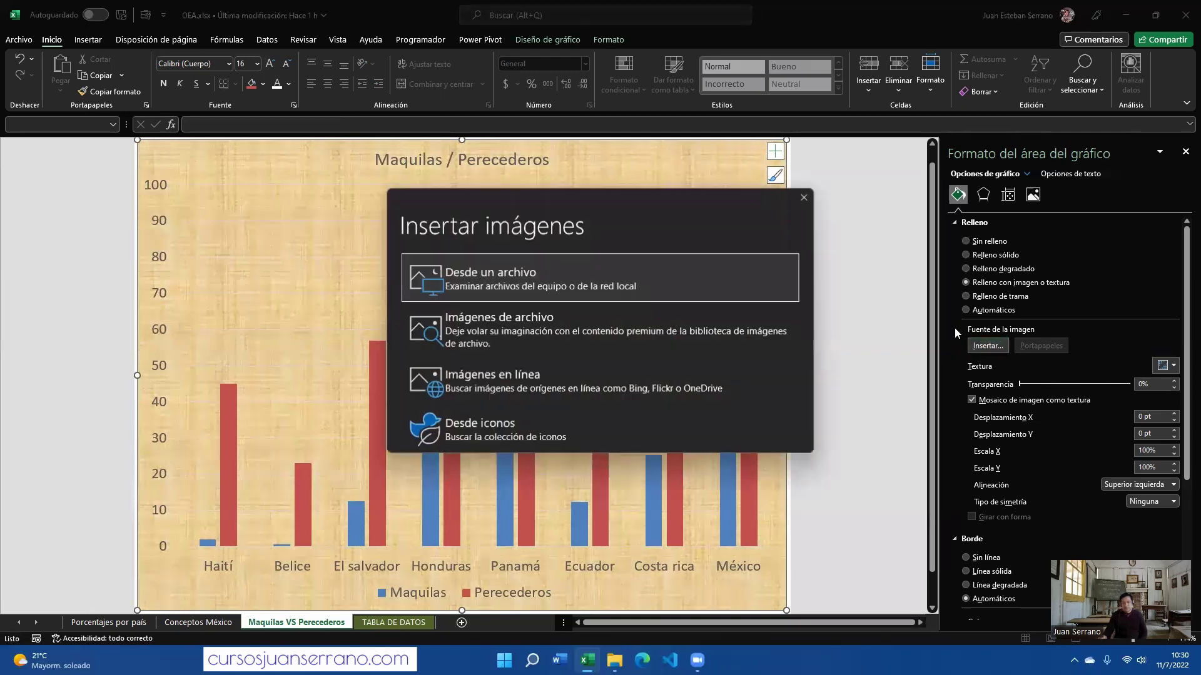
pyautogui.click(510, 276)
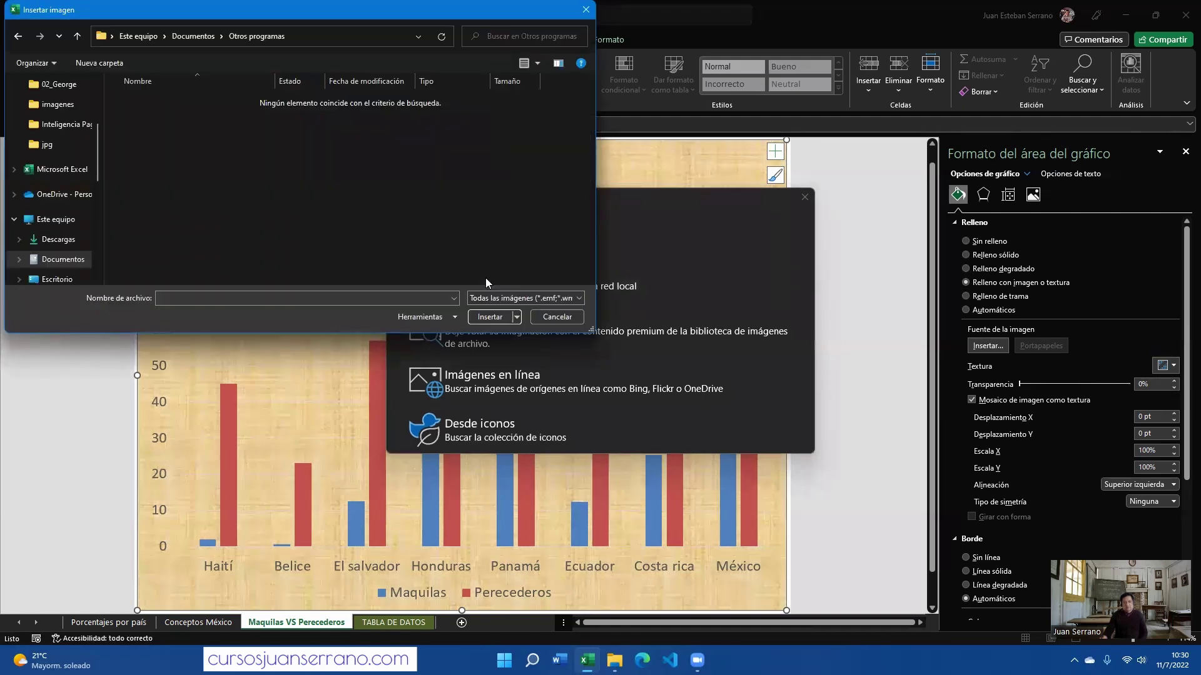
pyautogui.scroll(-1, 62, 247)
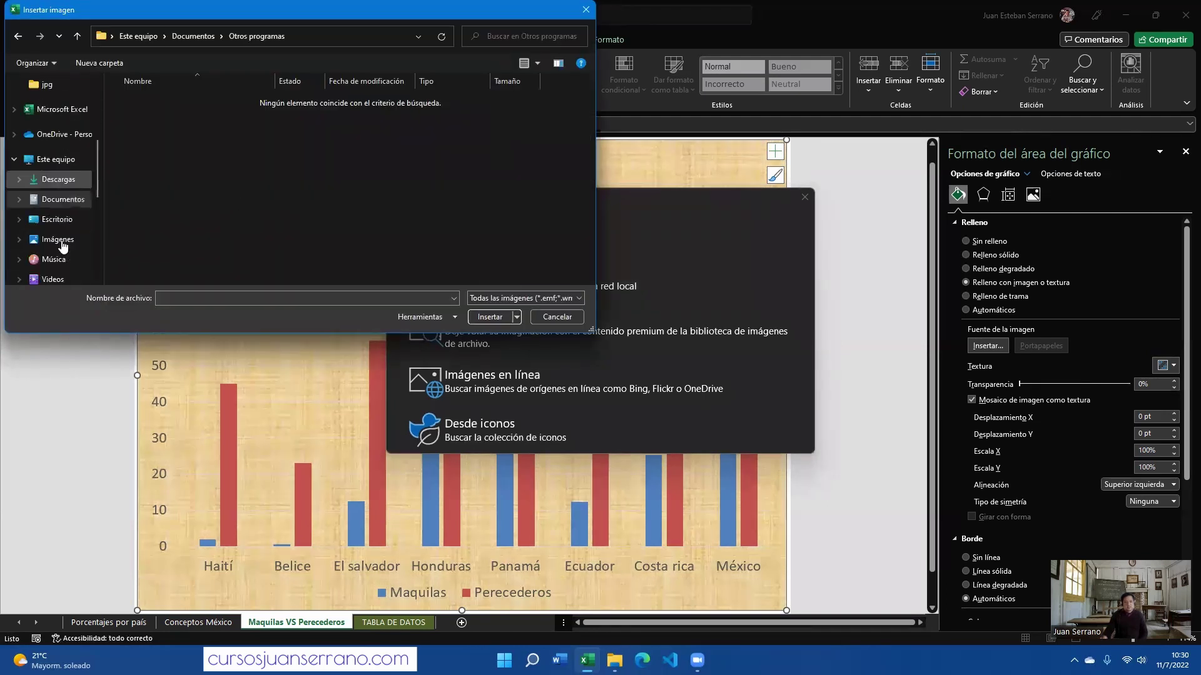
pyautogui.click(63, 240)
pyautogui.doubleClick(423, 198)
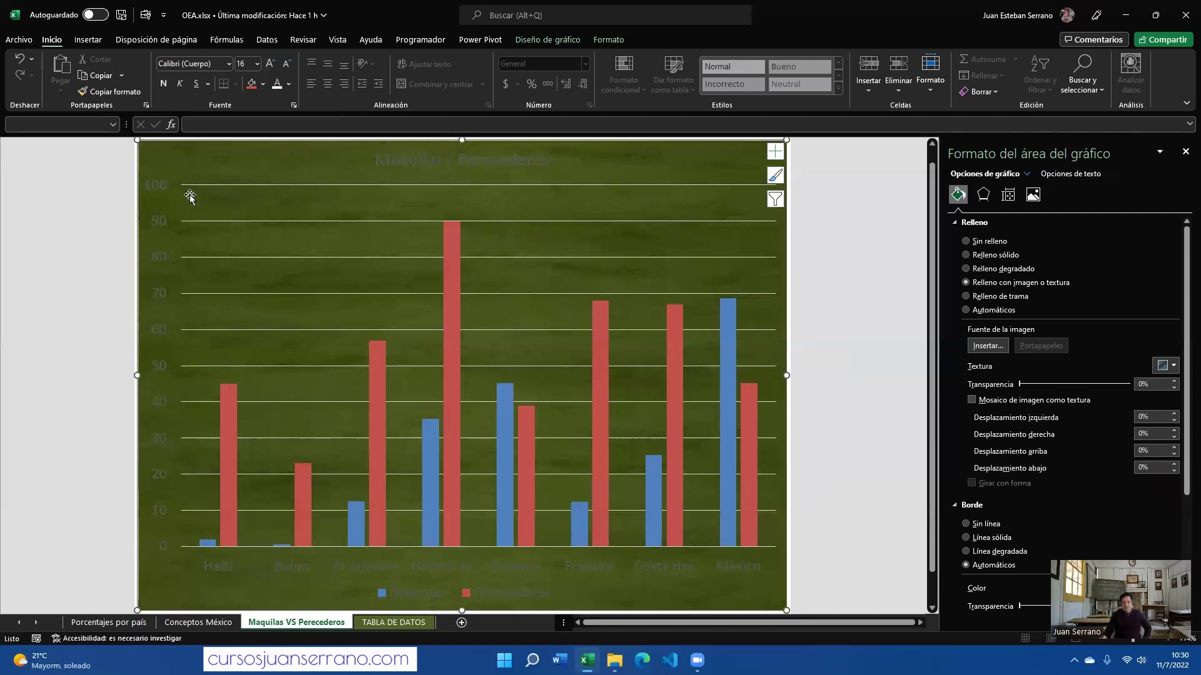
pyautogui.click(288, 85)
pyautogui.click(278, 88)
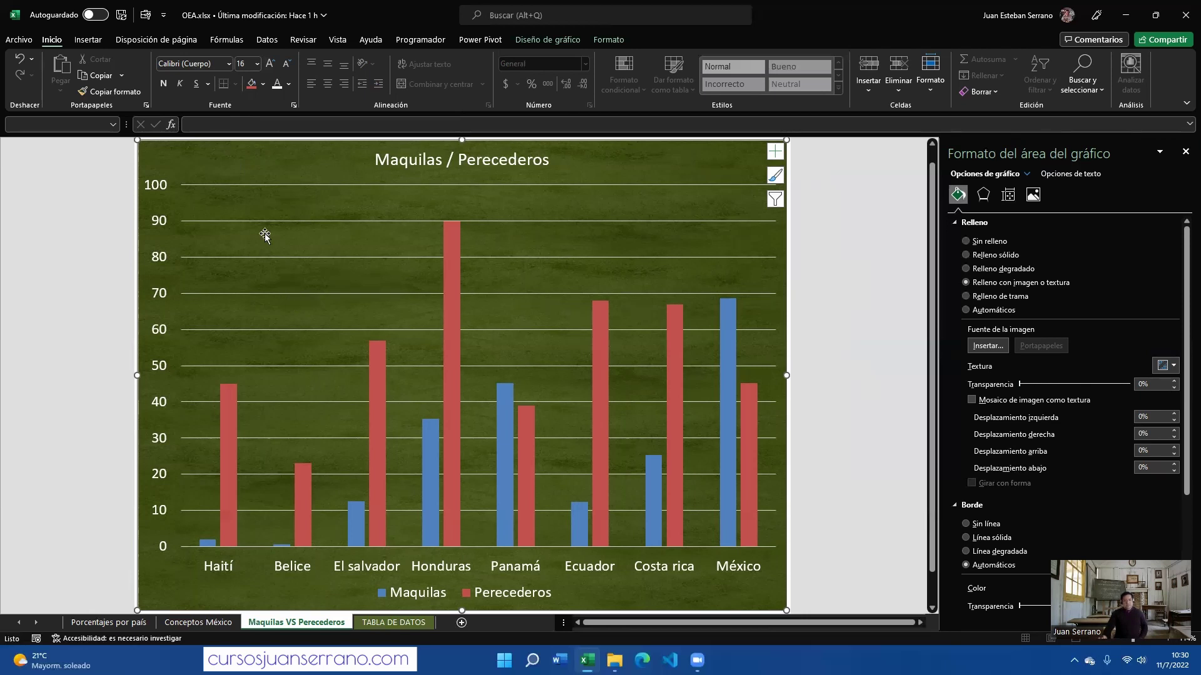
# Insert the picture box.png from this device and place it in the chart's upper-left area, above the Haití columns
pyautogui.click(88, 40)
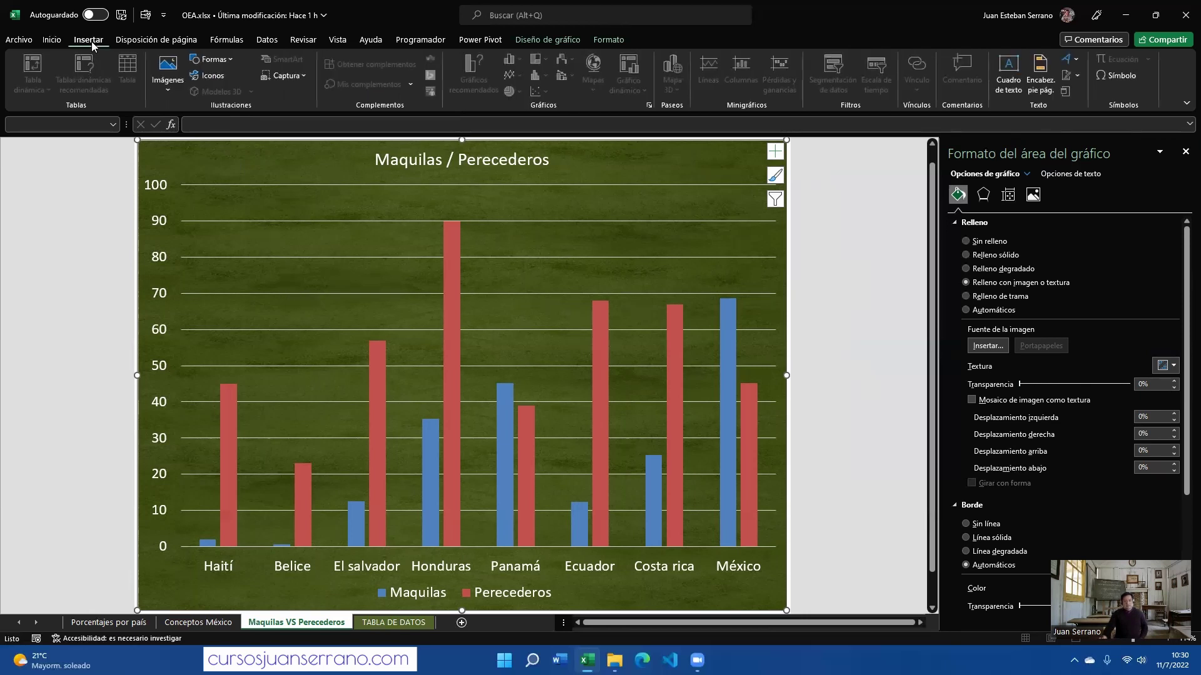
pyautogui.click(169, 95)
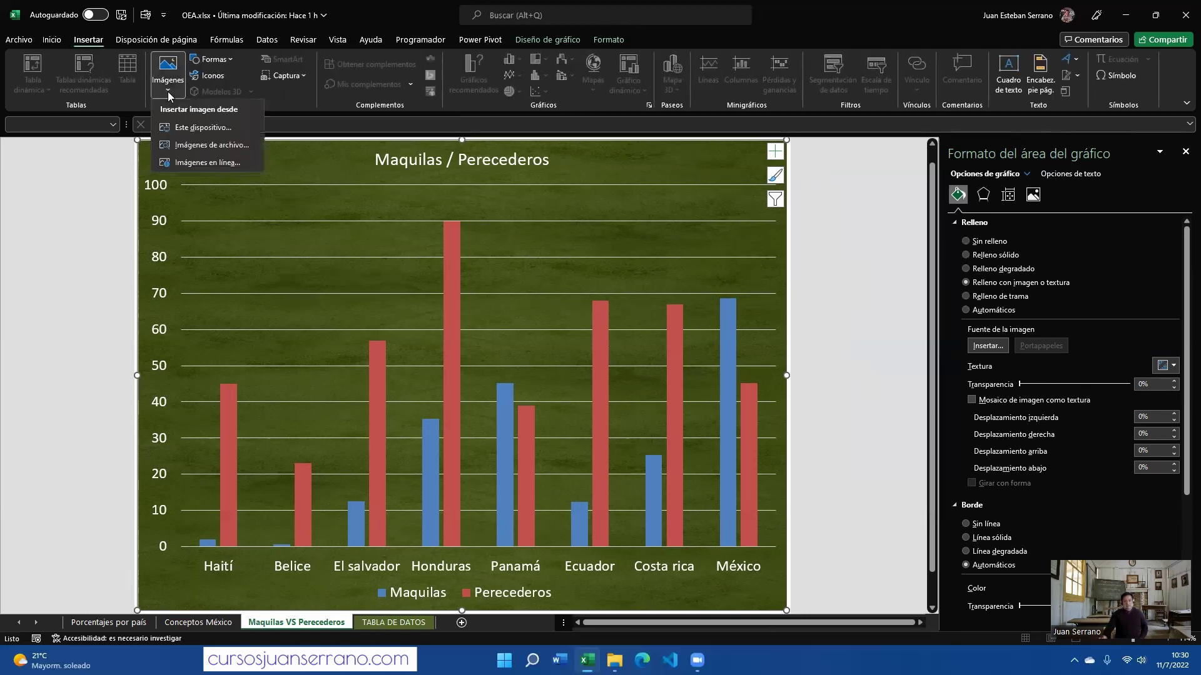
pyautogui.click(220, 133)
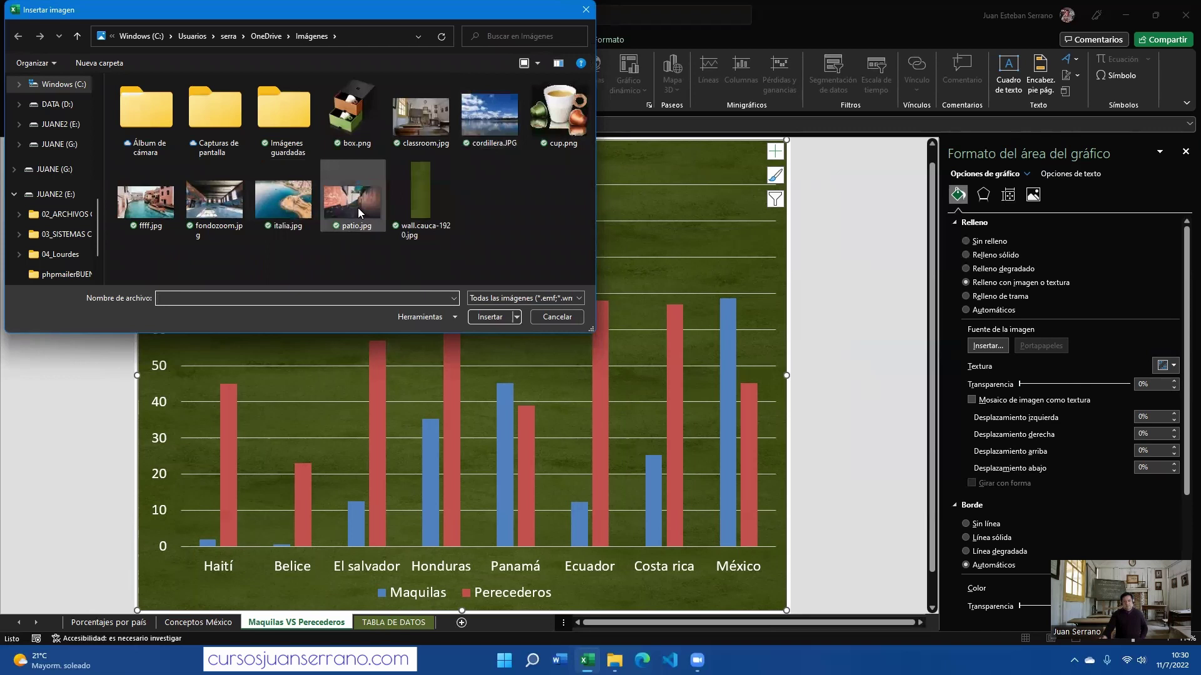
pyautogui.doubleClick(341, 122)
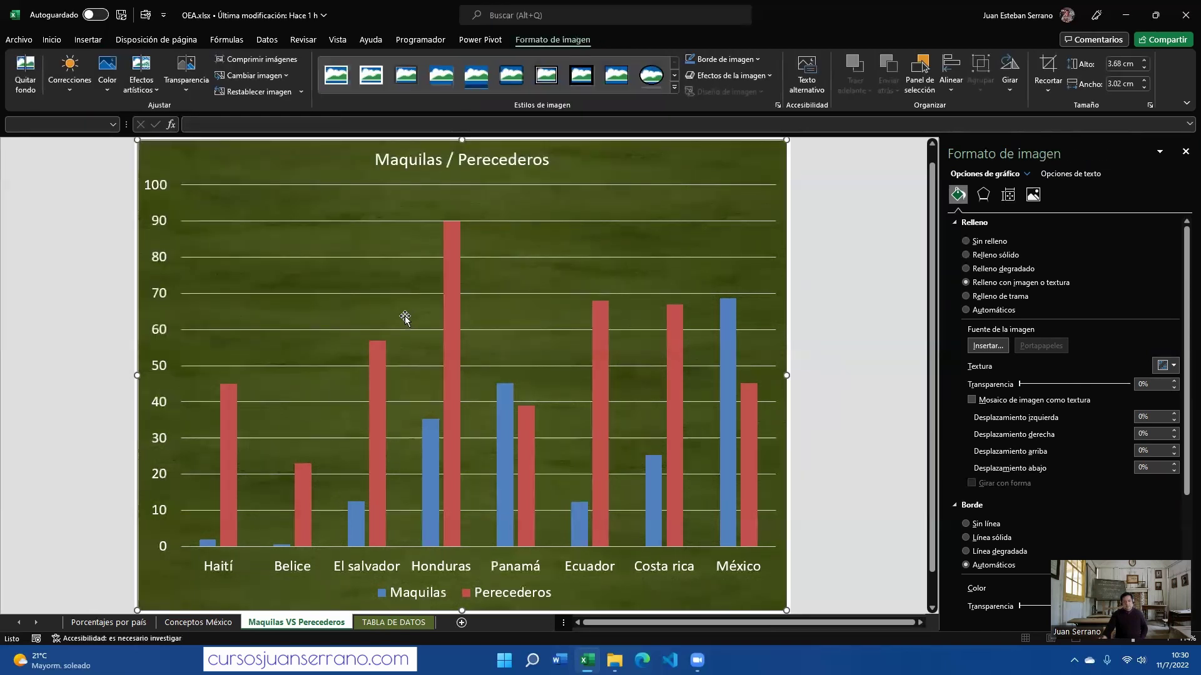
pyautogui.moveTo(193, 204); pyautogui.dragTo(253, 223)
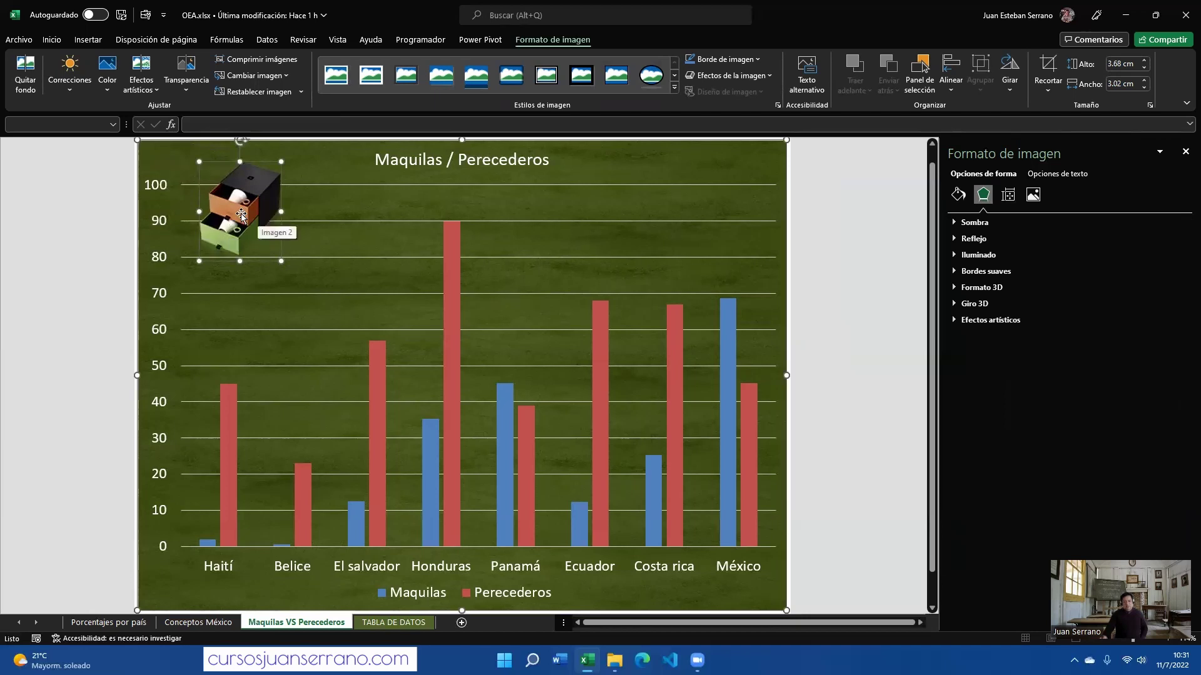
pyautogui.moveTo(242, 215); pyautogui.dragTo(246, 212)
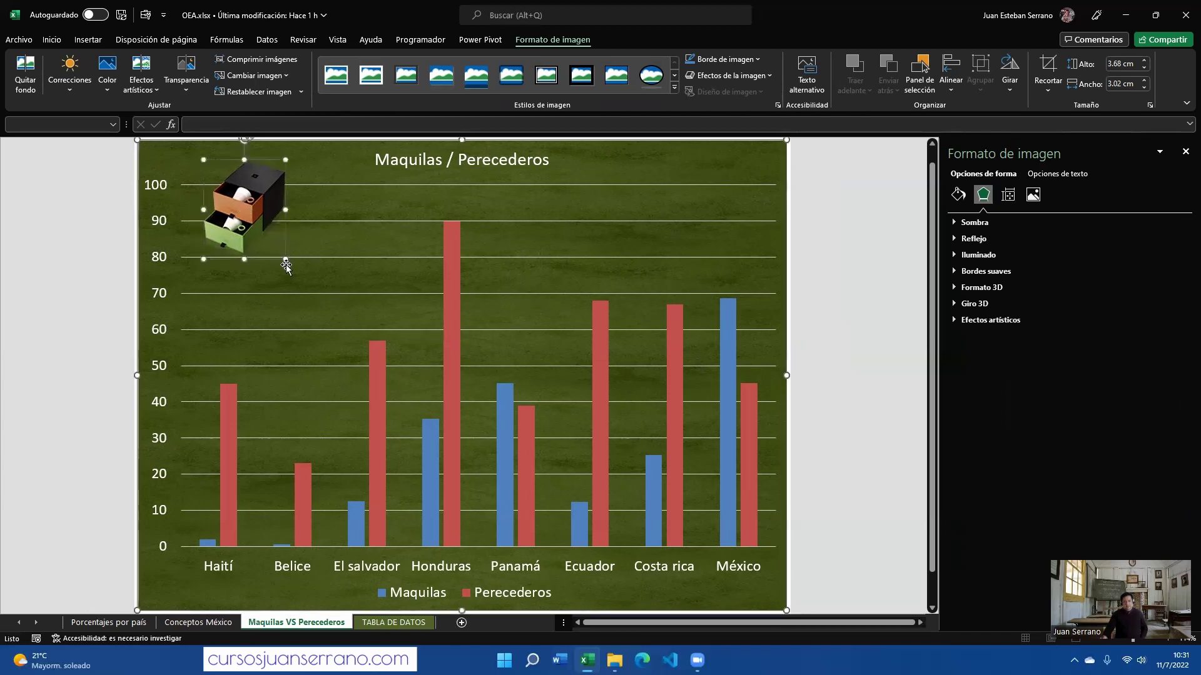
pyautogui.rightClick(267, 212)
pyautogui.click(384, 219)
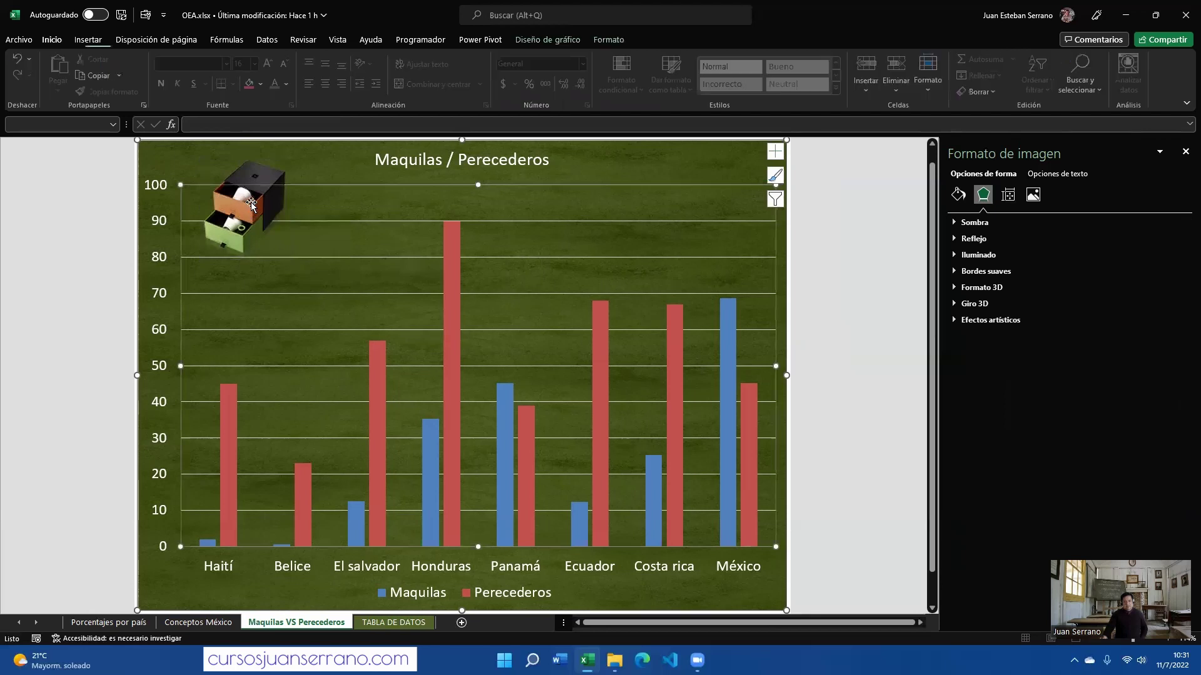
pyautogui.click(250, 172)
pyautogui.rightClick(249, 172)
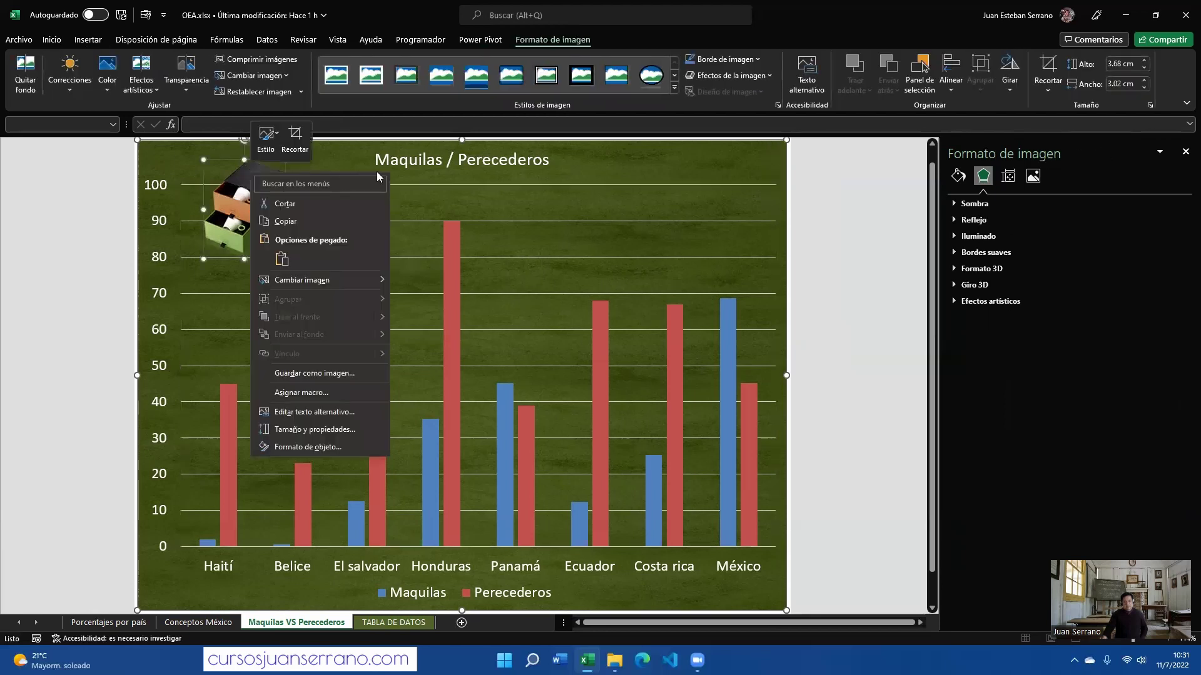
pyautogui.click(500, 206)
# Lower the top edge of the plot area slightly and move the box picture up toward the title's height
pyautogui.click(499, 189)
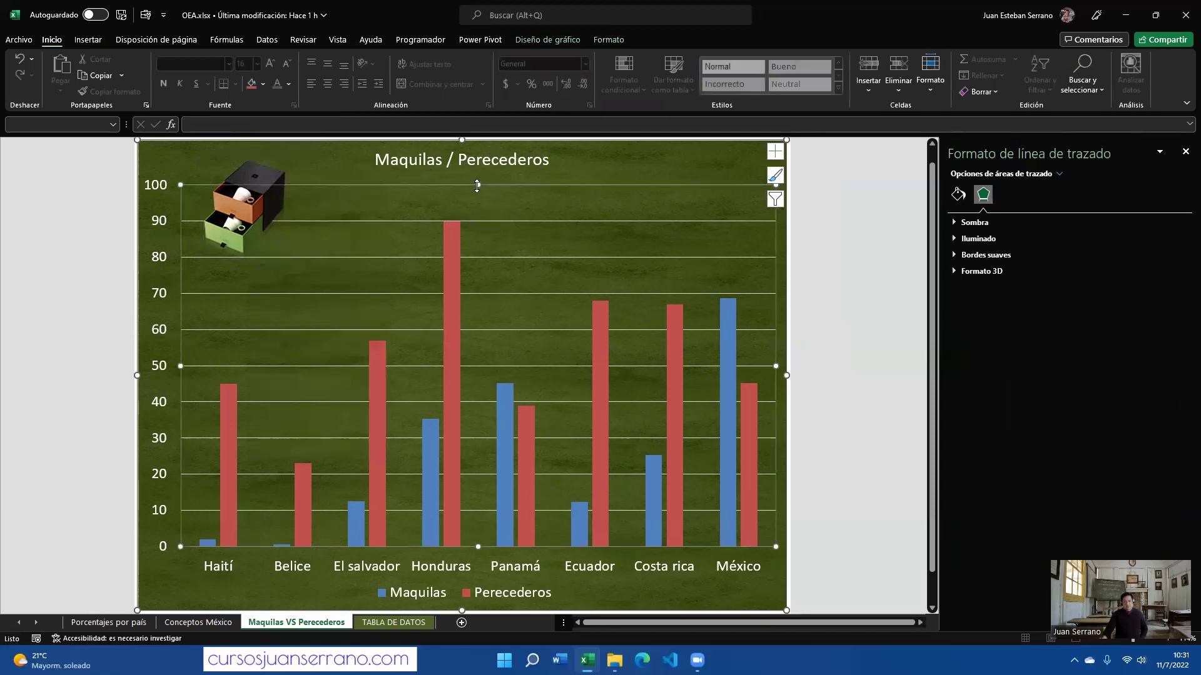
pyautogui.moveTo(478, 202); pyautogui.dragTo(478, 201)
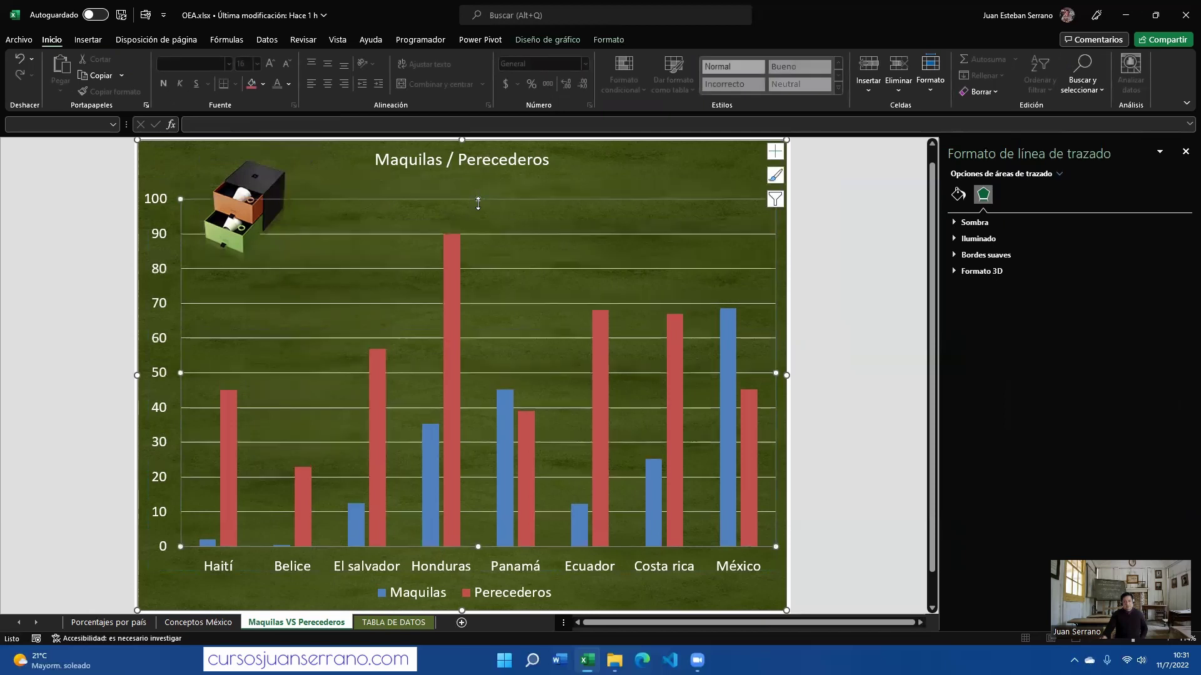
pyautogui.moveTo(263, 177); pyautogui.dragTo(258, 167)
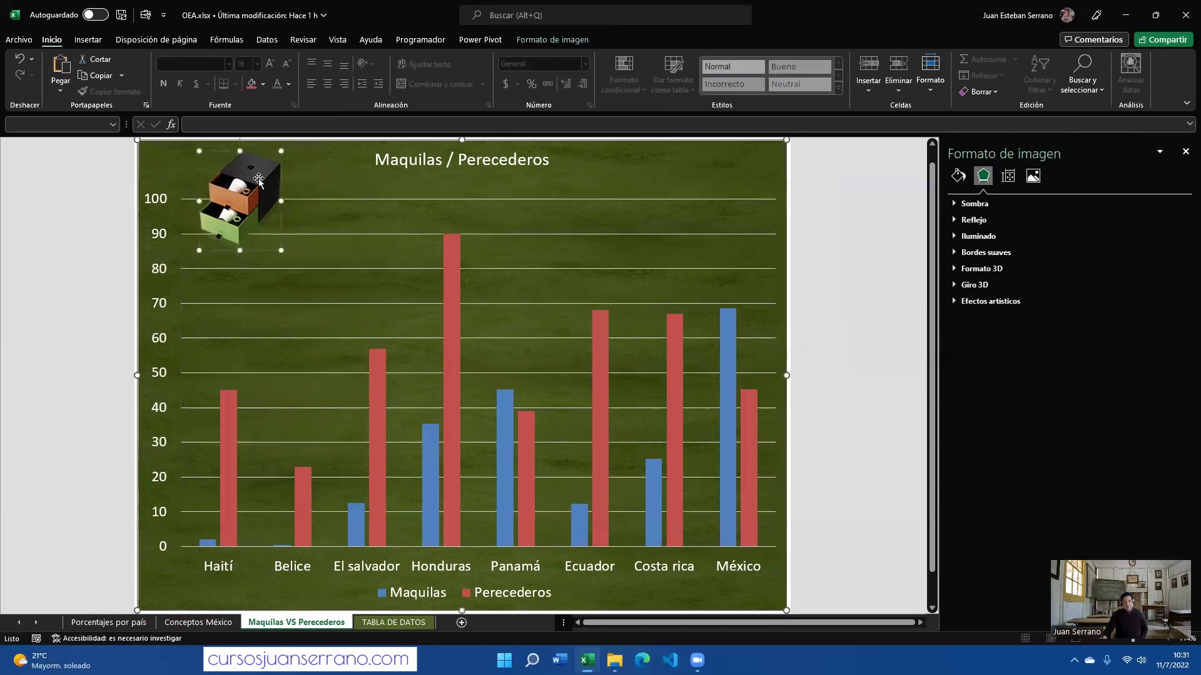
pyautogui.rightClick(257, 177)
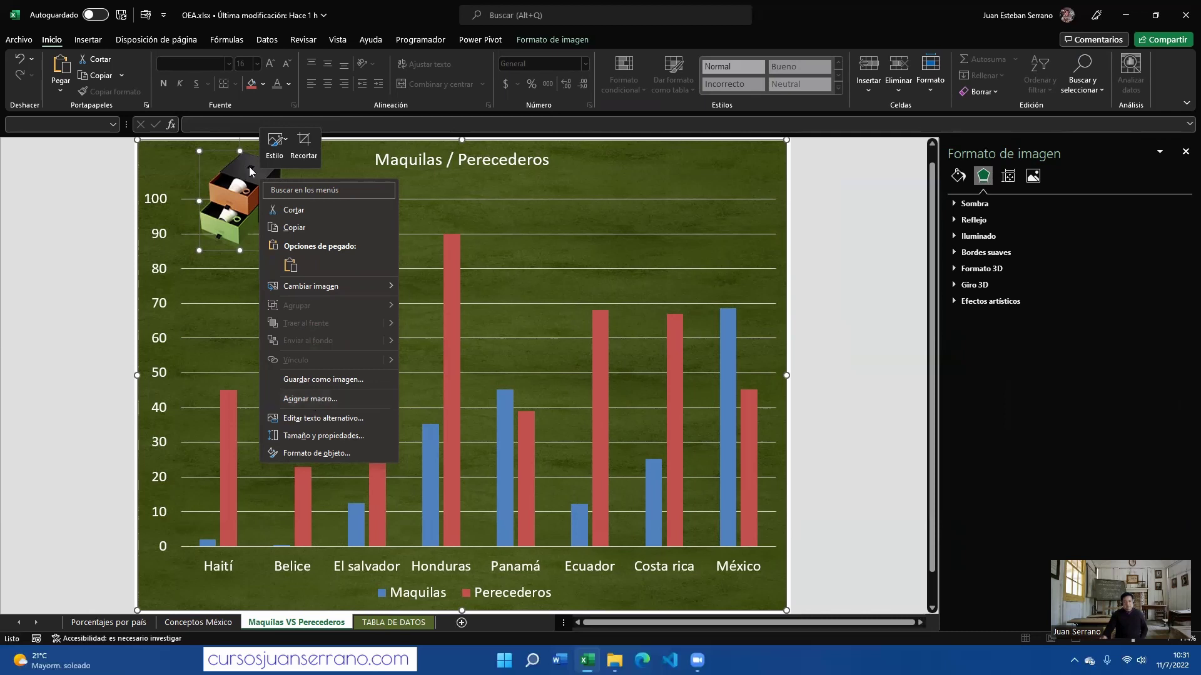
pyautogui.press('Escape')
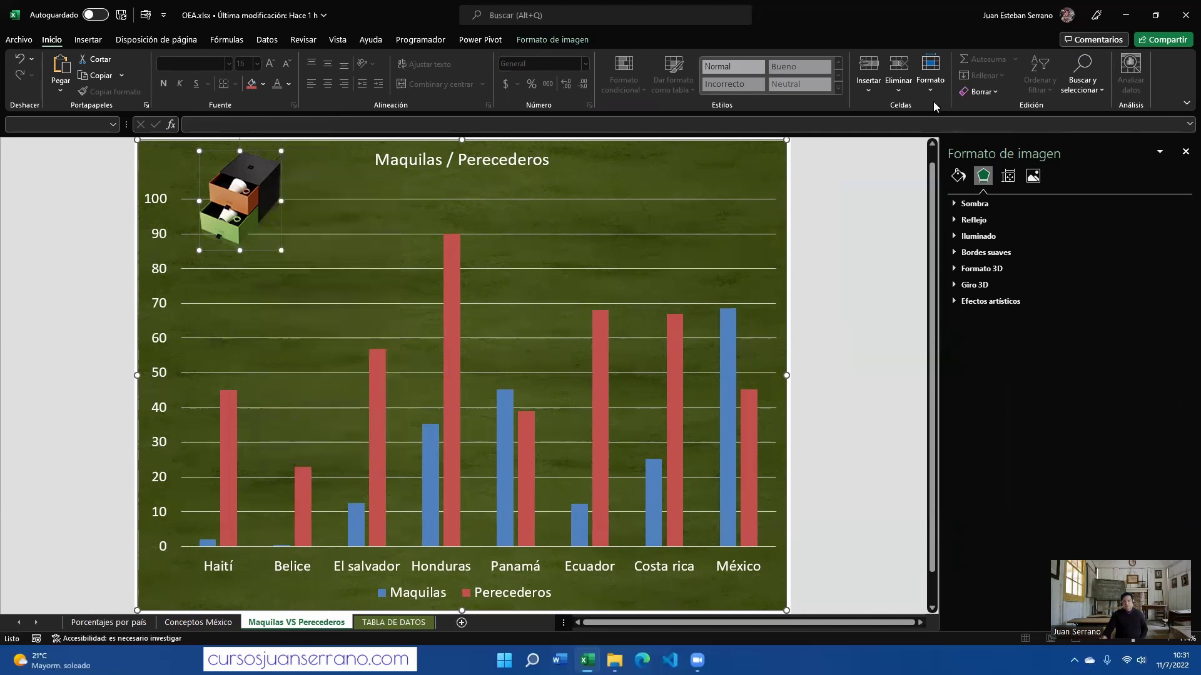
pyautogui.click(546, 40)
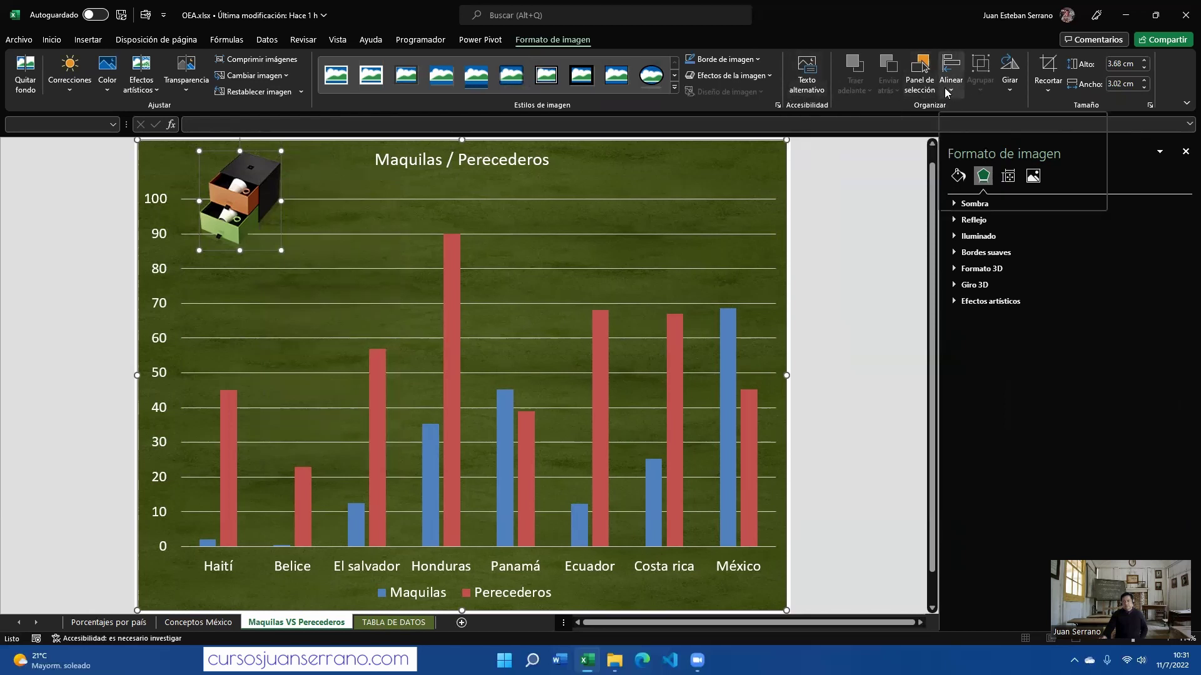
pyautogui.click(314, 195)
# Lower the plot area's top edge to clear the header space, then shrink the box picture and place it left of the chart title
pyautogui.moveTo(255, 197); pyautogui.dragTo(264, 187)
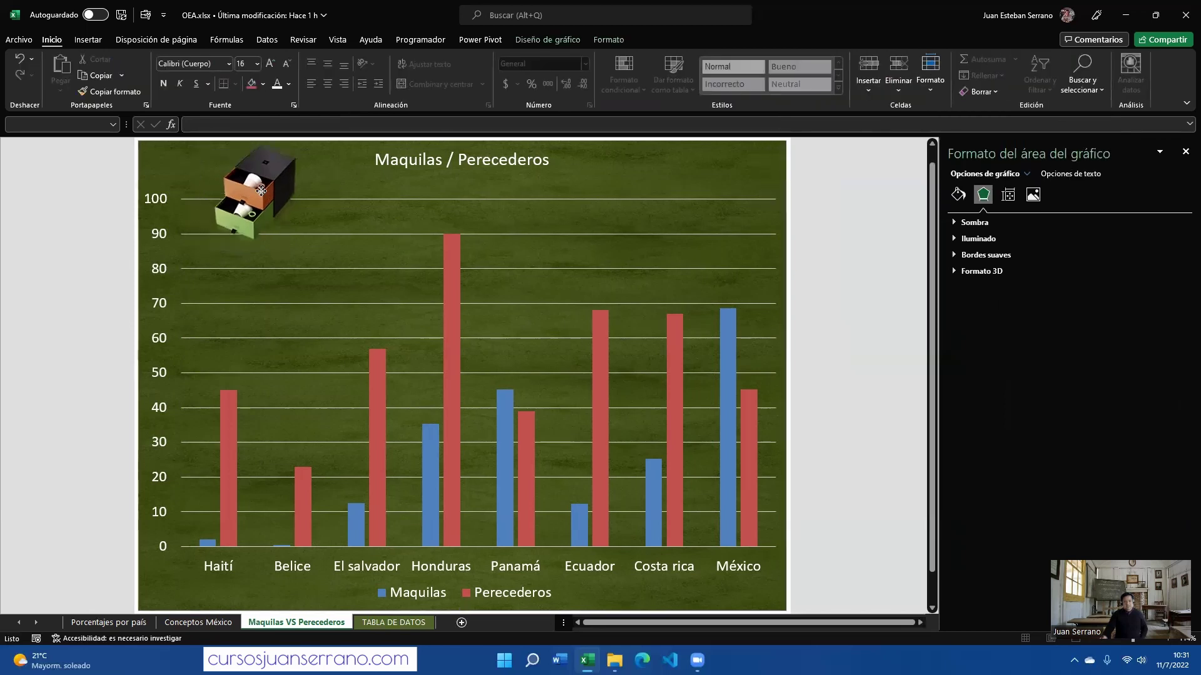
pyautogui.click(611, 214)
pyautogui.click(478, 223)
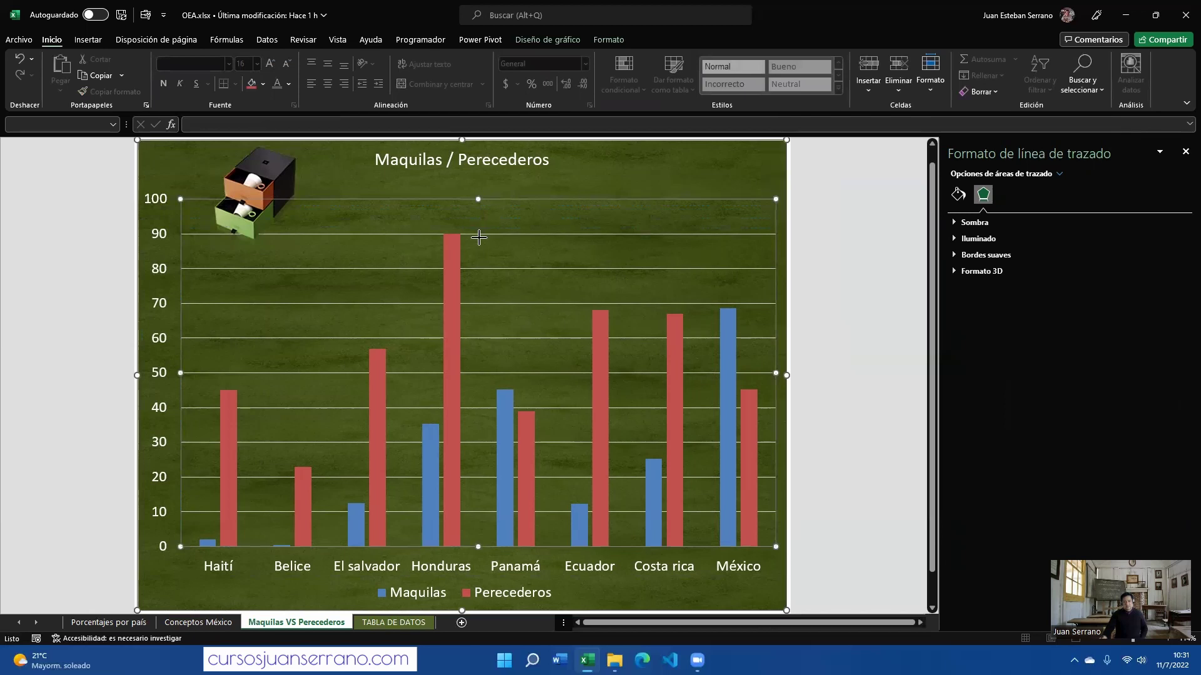
pyautogui.moveTo(479, 237); pyautogui.dragTo(478, 236)
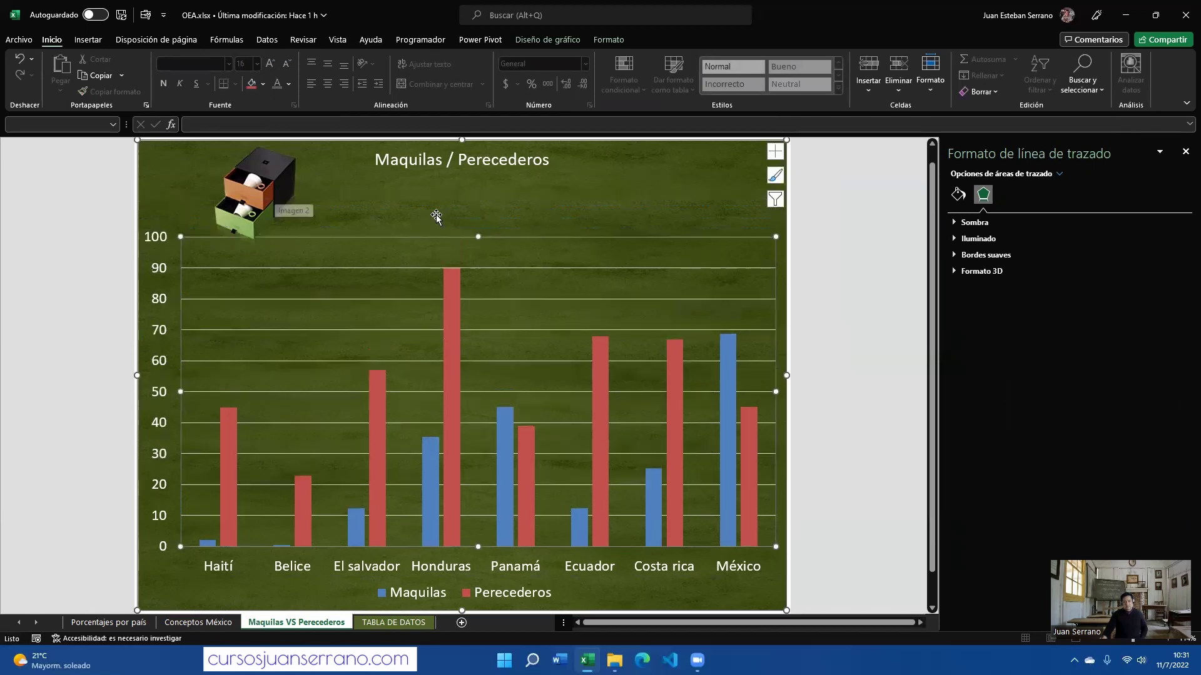
pyautogui.click(286, 232)
pyautogui.moveTo(287, 232); pyautogui.dragTo(273, 193)
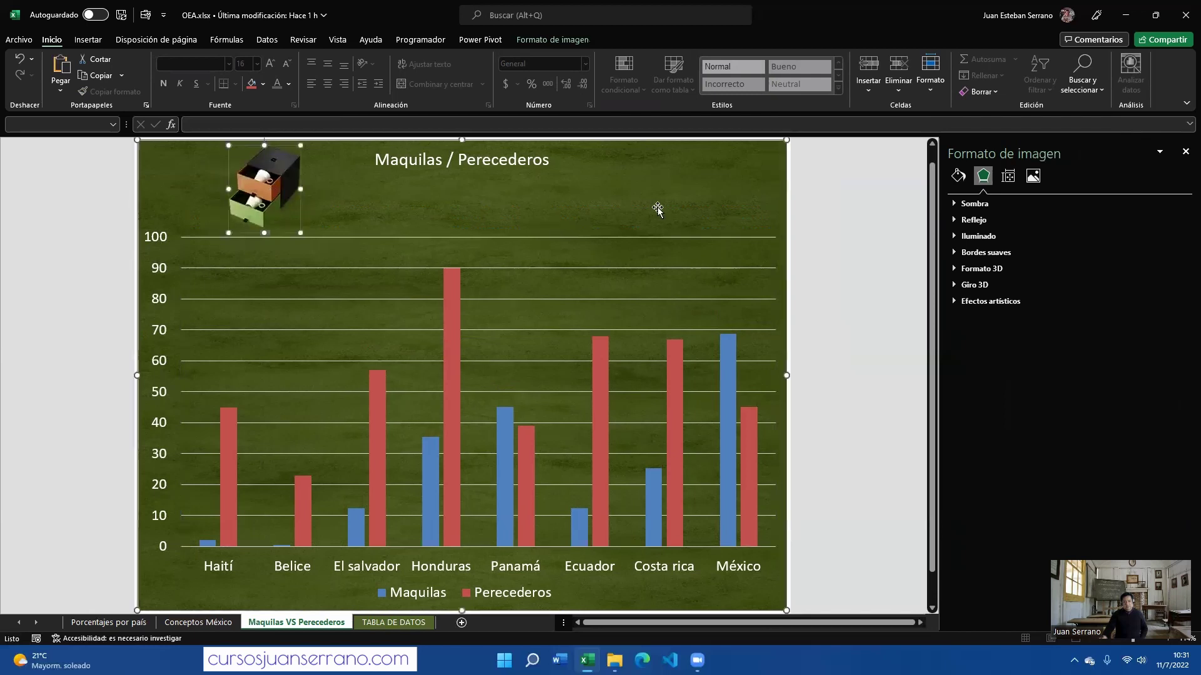
# Insert the picture of the coffee cup with two capsules from this device into the chart
pyautogui.click(582, 226)
pyautogui.click(88, 39)
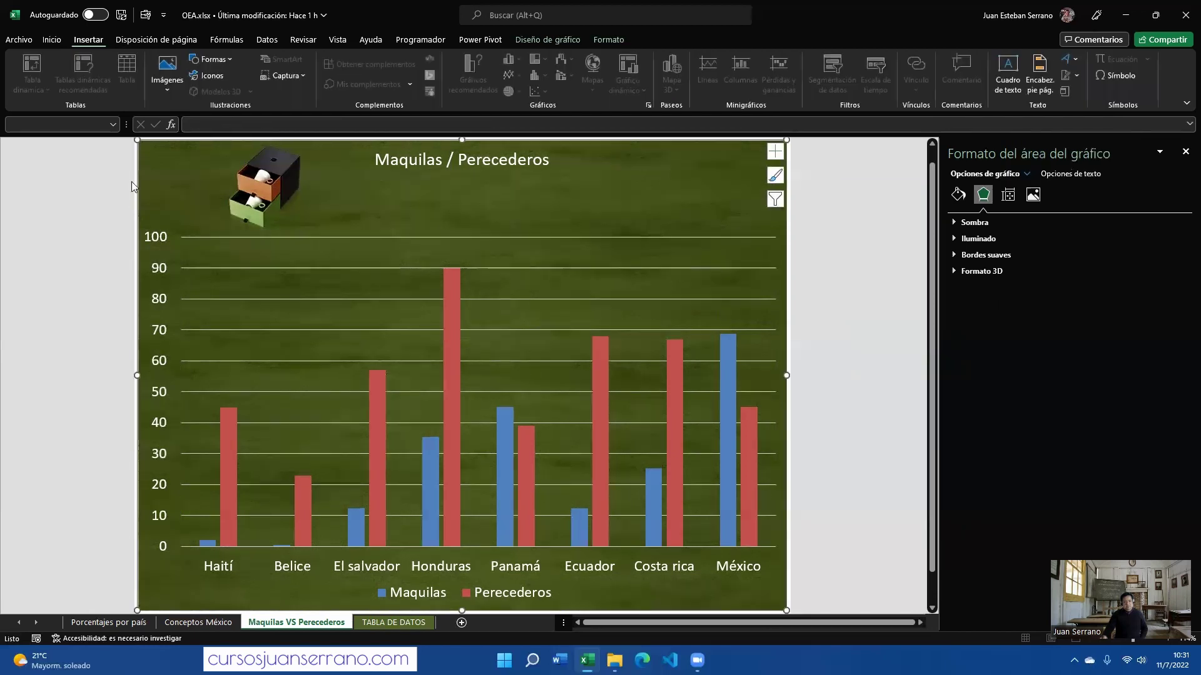
pyautogui.click(169, 85)
pyautogui.click(194, 125)
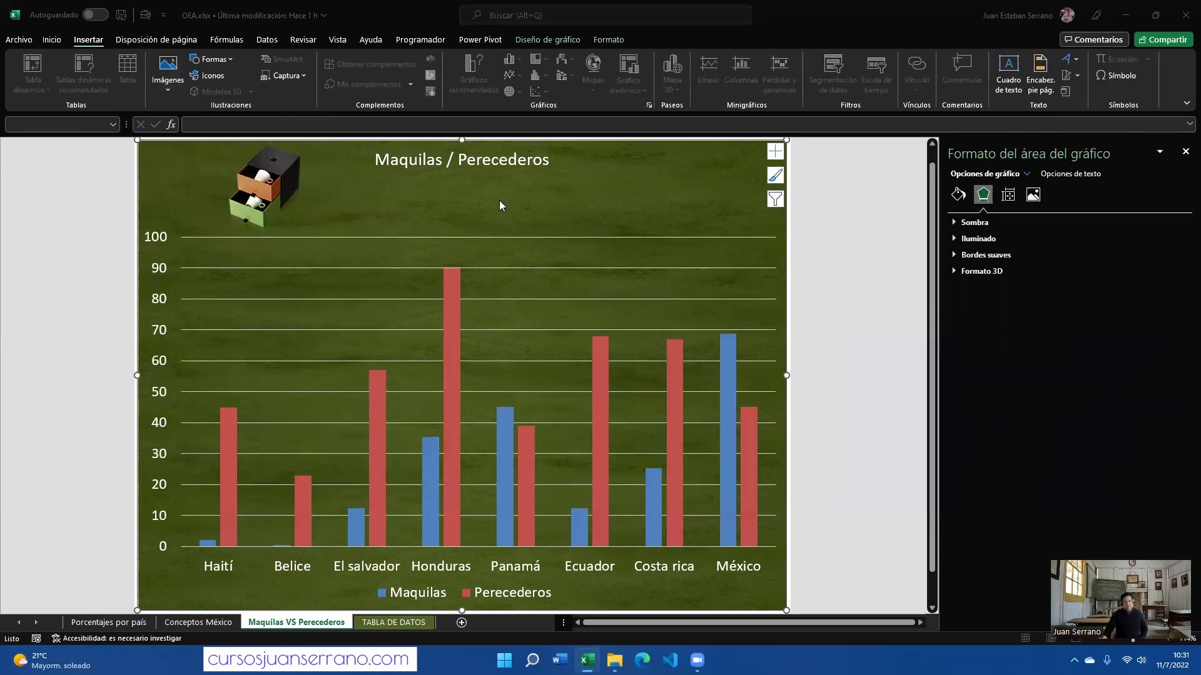
pyautogui.doubleClick(555, 118)
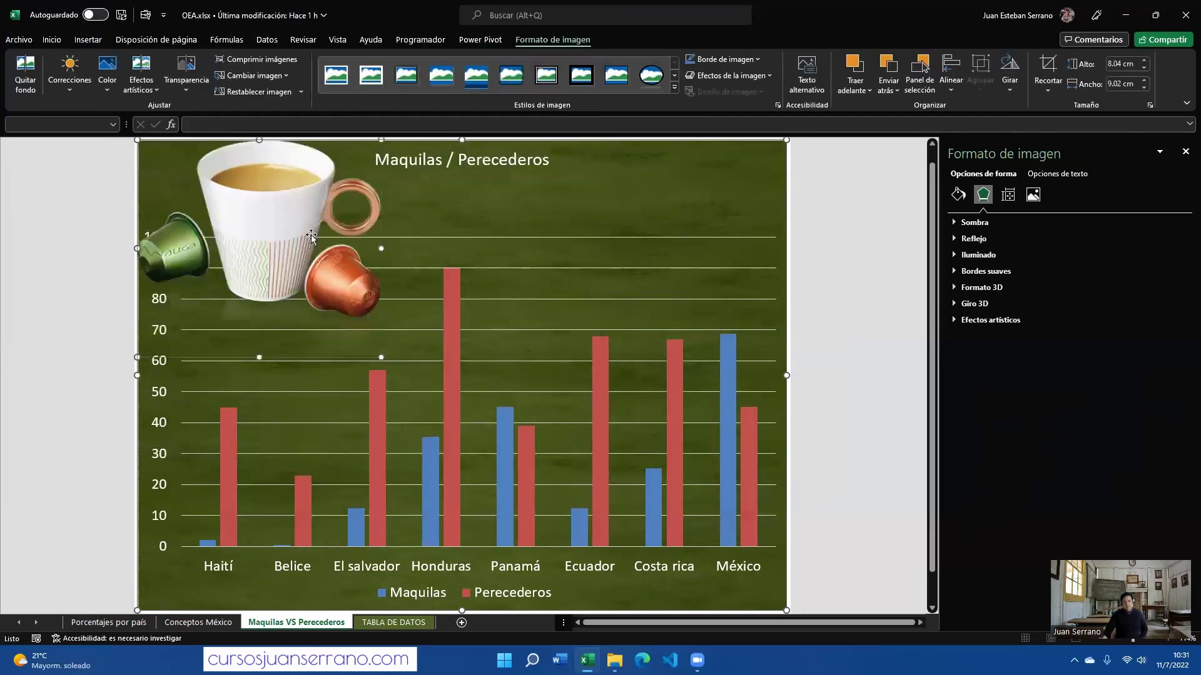
# Shrink the coffee cup picture to about the box picture's height and place it right of the chart title, above the plot area
pyautogui.moveTo(381, 357); pyautogui.dragTo(258, 221)
pyautogui.moveTo(210, 185); pyautogui.dragTo(704, 192)
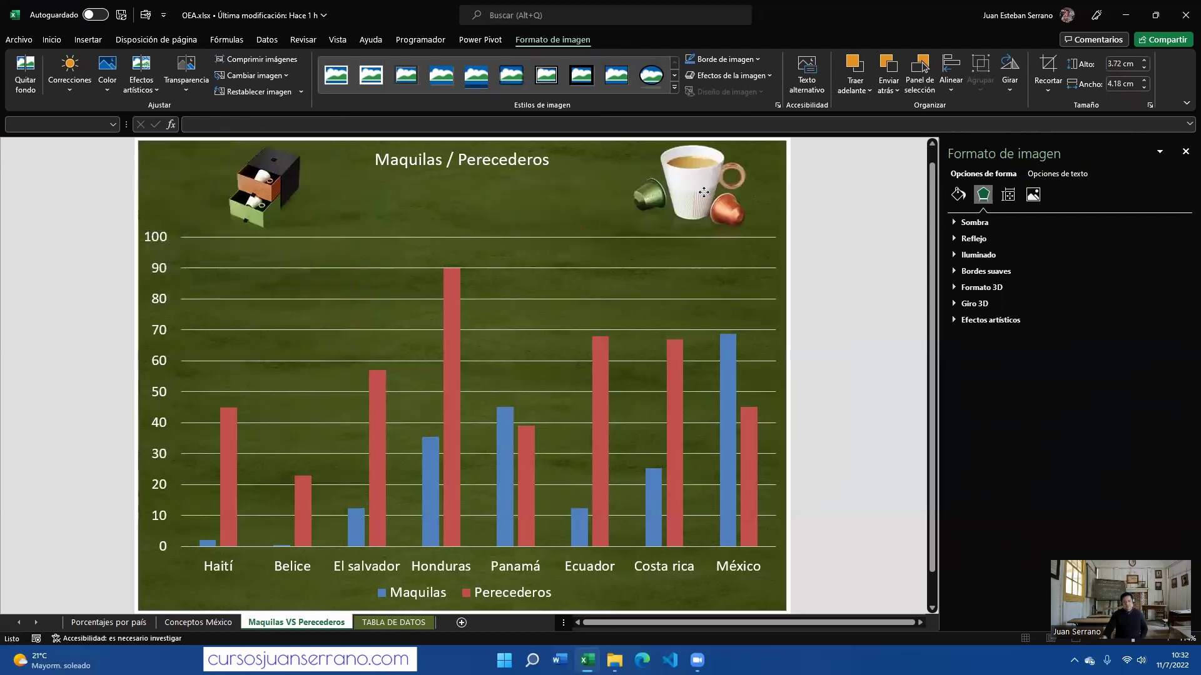
pyautogui.moveTo(631, 231); pyautogui.dragTo(653, 219)
pyautogui.moveTo(699, 187); pyautogui.dragTo(677, 187)
pyautogui.click(550, 197)
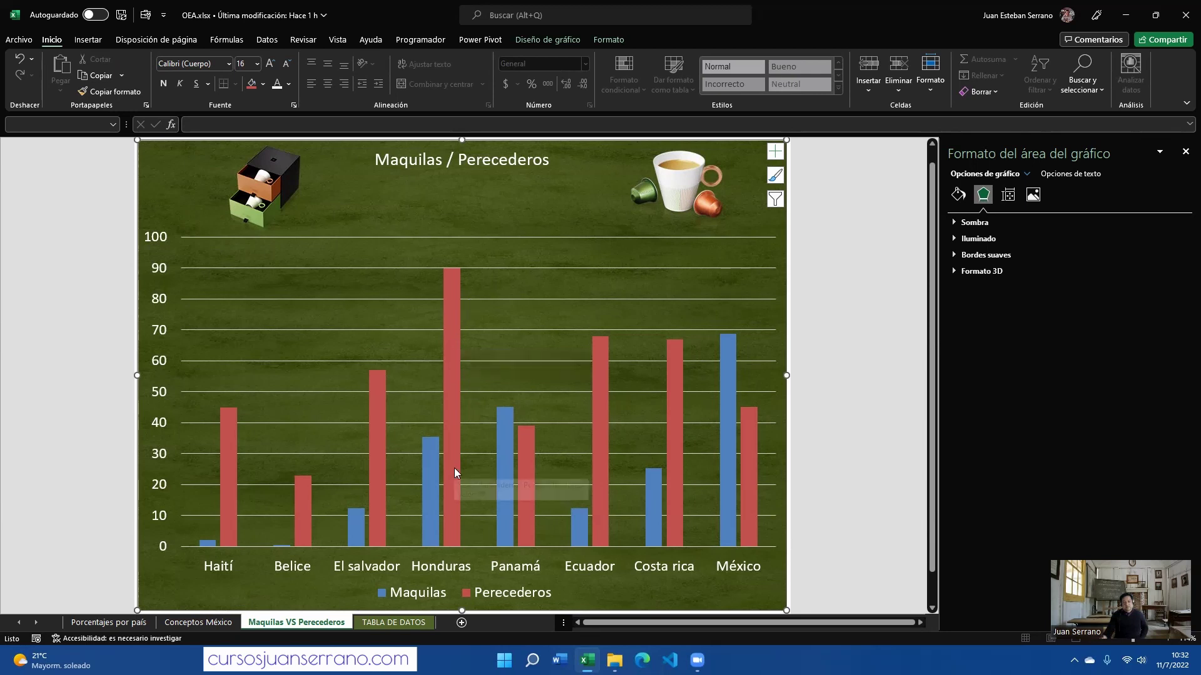
# Enlarge the chart title Maquilas / Perecederos to 28 pt and center it between the box and coffee cup pictures
pyautogui.moveTo(451, 322)
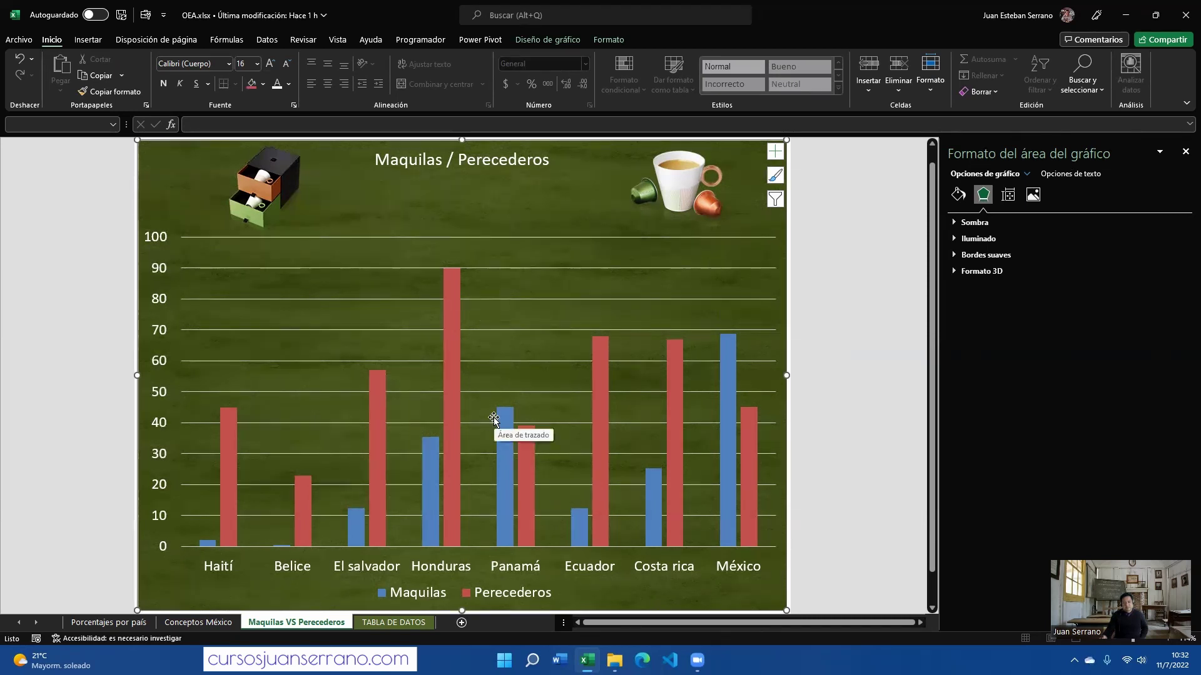
pyautogui.click(503, 165)
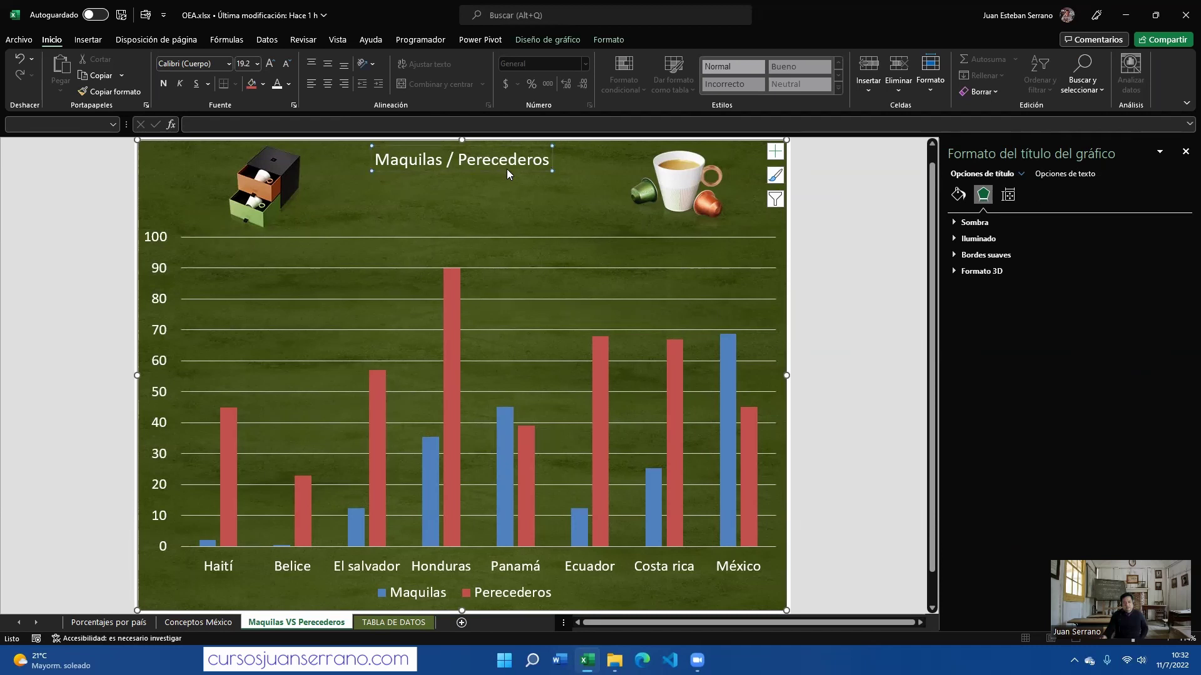
pyautogui.moveTo(505, 195); pyautogui.dragTo(504, 220)
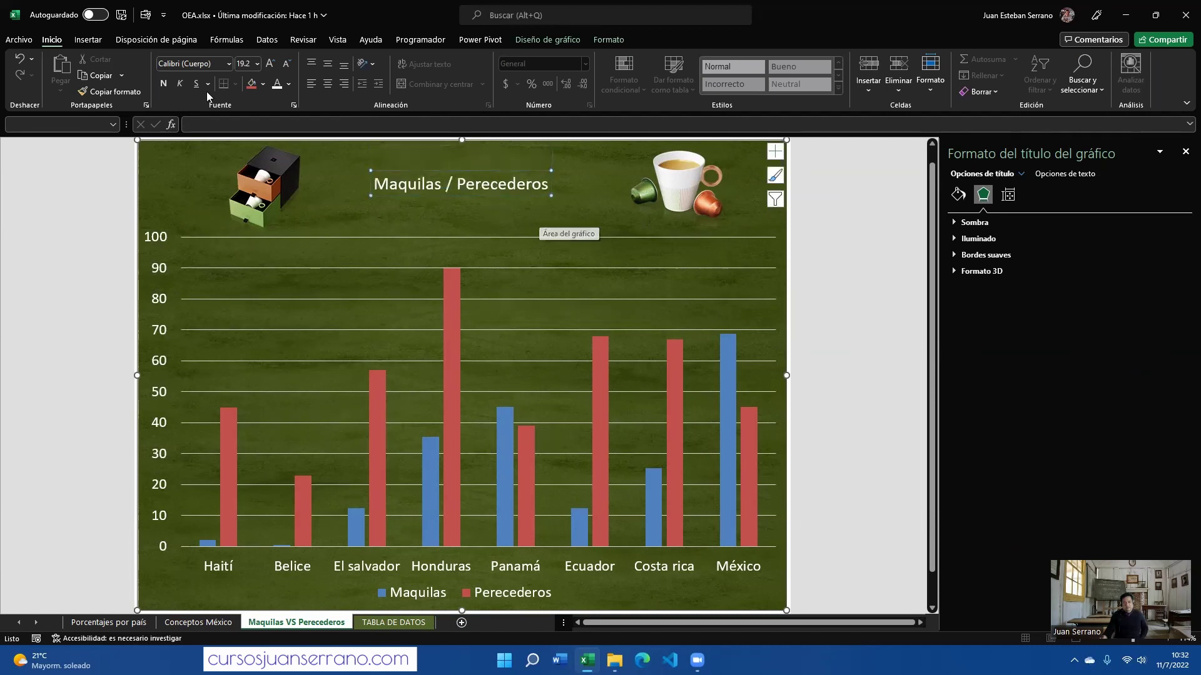
pyautogui.click(271, 68)
pyautogui.click(270, 63)
pyautogui.click(270, 63)
pyautogui.click(271, 63)
pyautogui.click(271, 63)
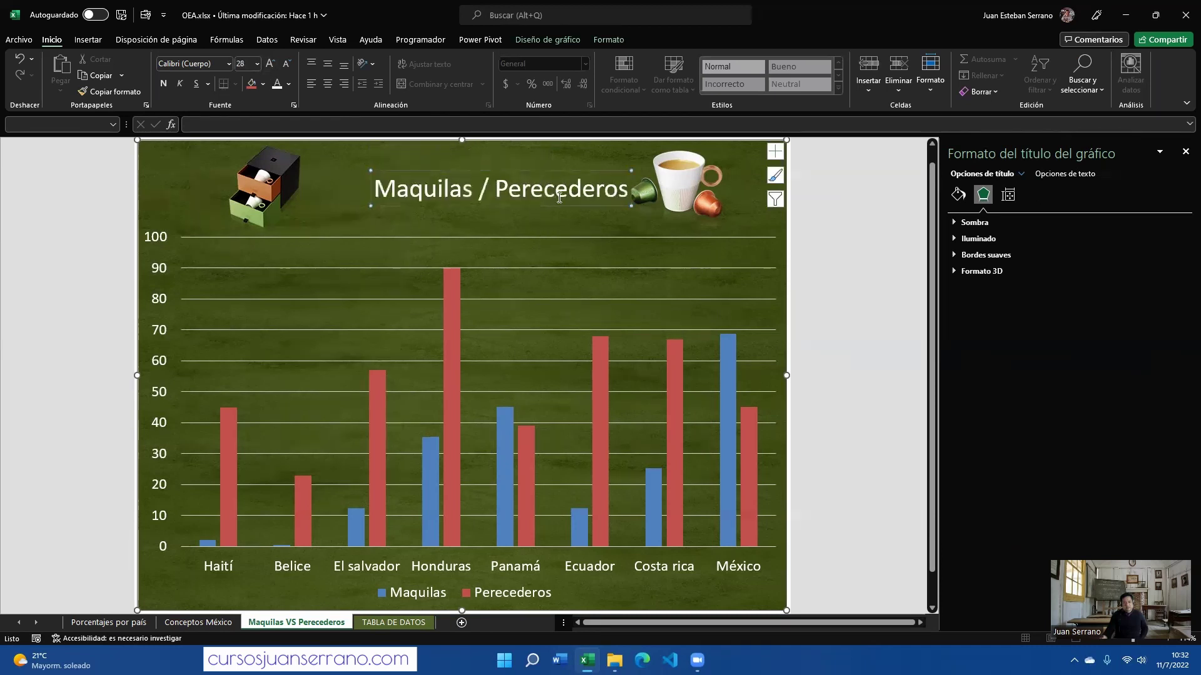
pyautogui.moveTo(552, 170); pyautogui.dragTo(507, 165)
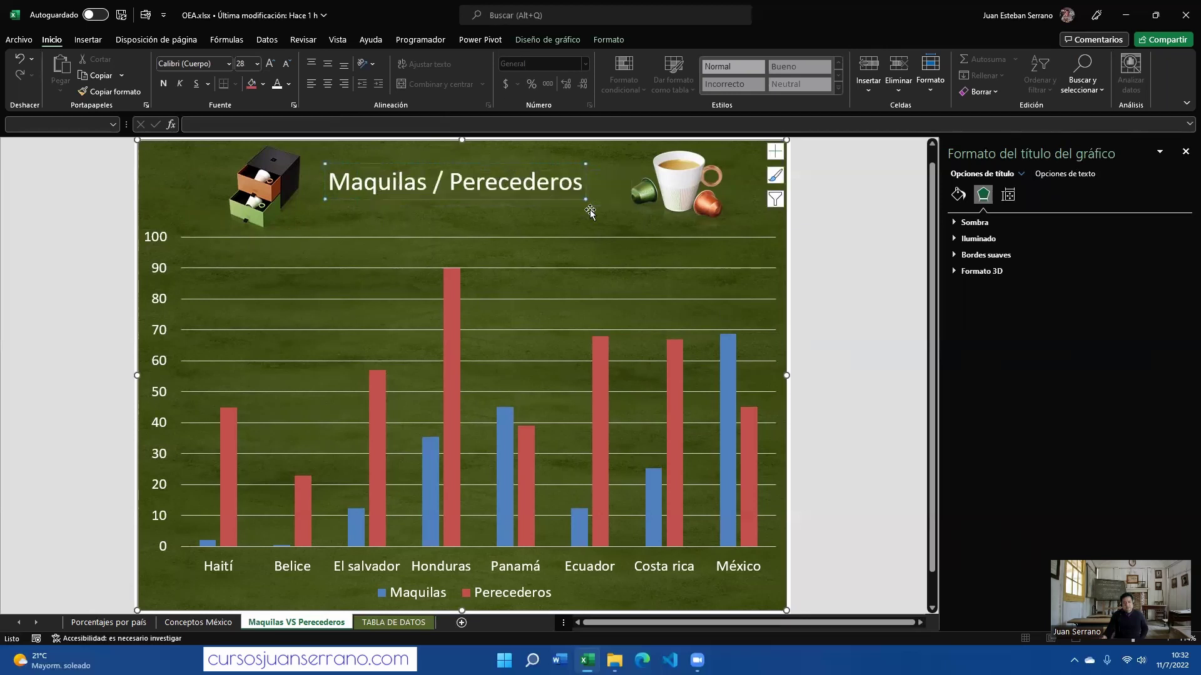
pyautogui.click(612, 232)
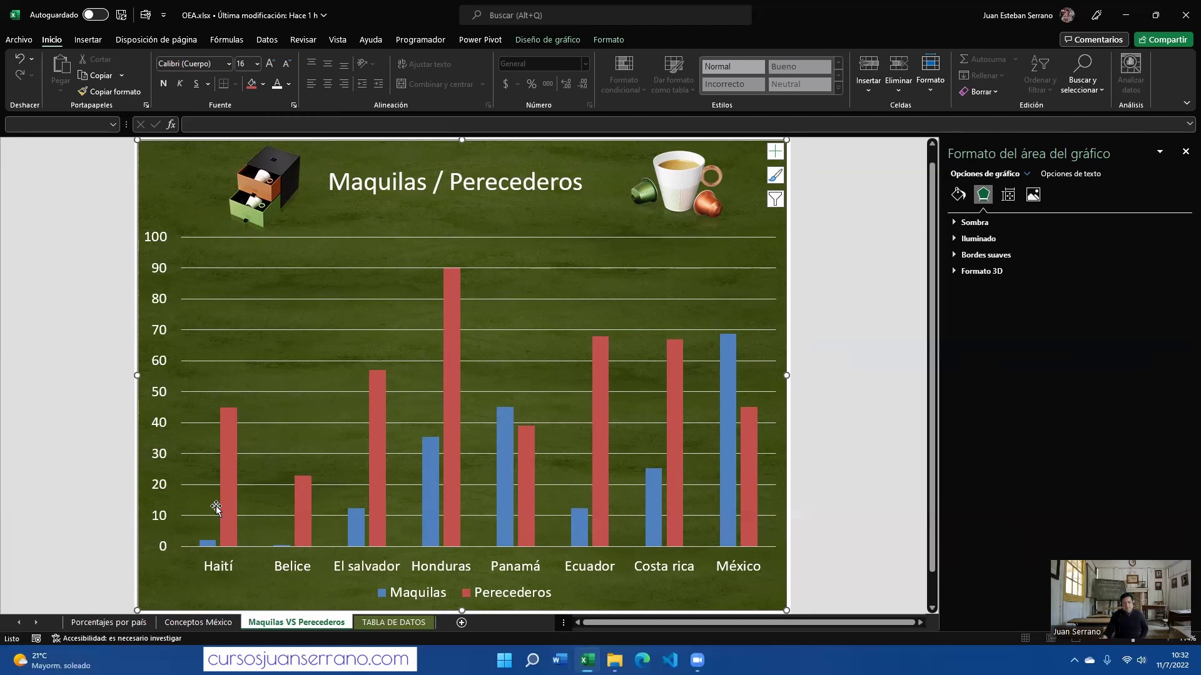
# Add a trendline to the Perecederos series and set its type to Exponencial
pyautogui.scroll(-1, 463, 516)
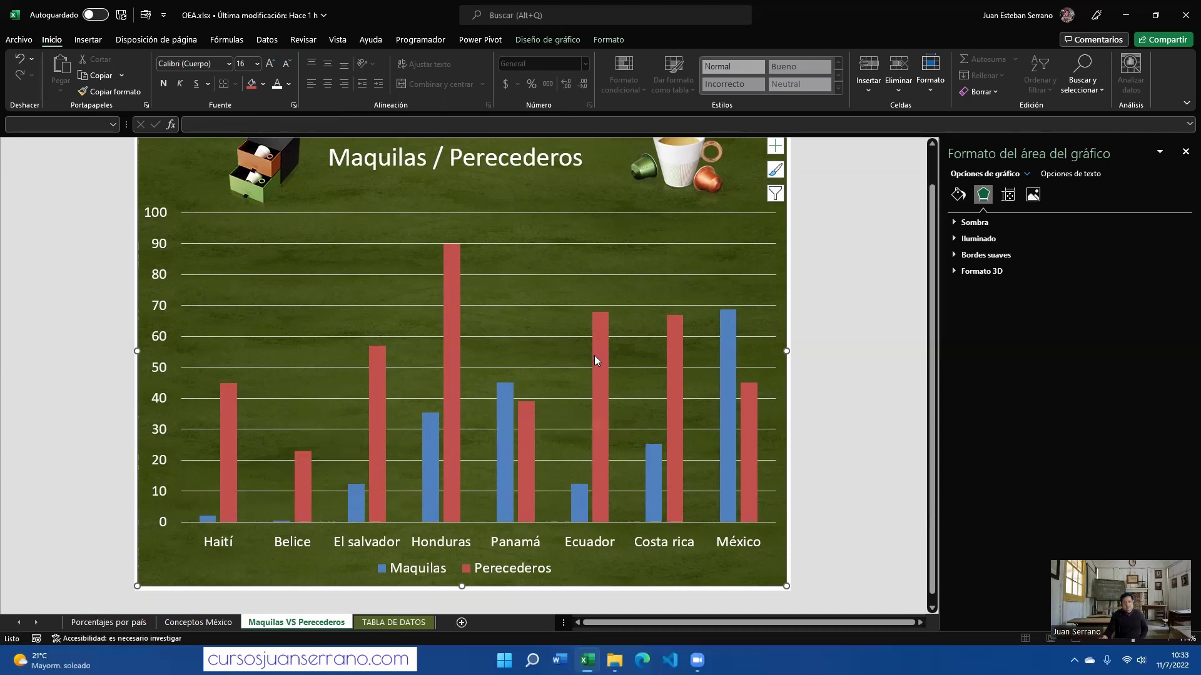
pyautogui.moveTo(444, 390)
pyautogui.moveTo(227, 423)
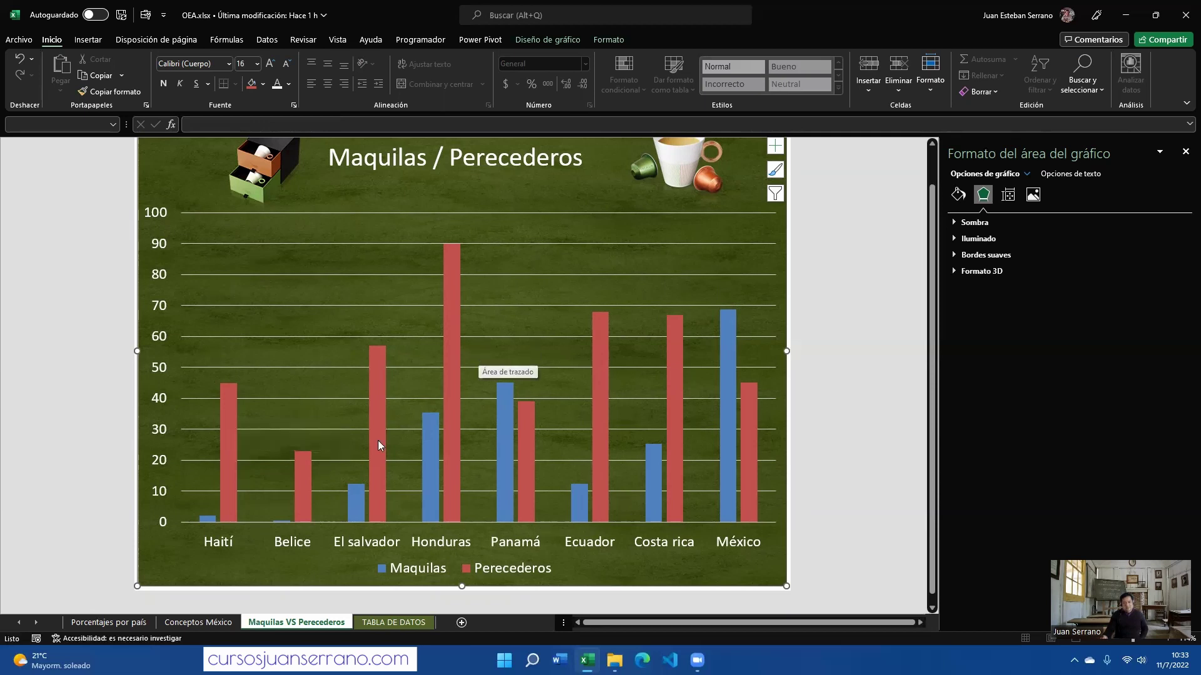
pyautogui.moveTo(378, 443)
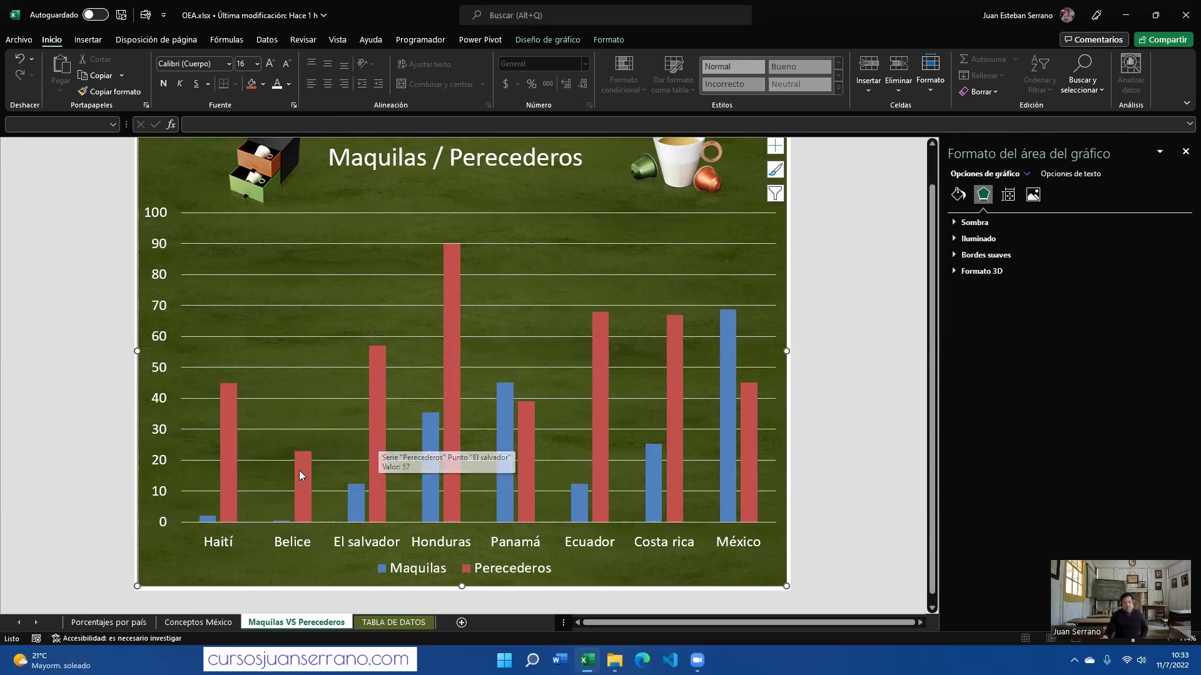
pyautogui.moveTo(301, 472)
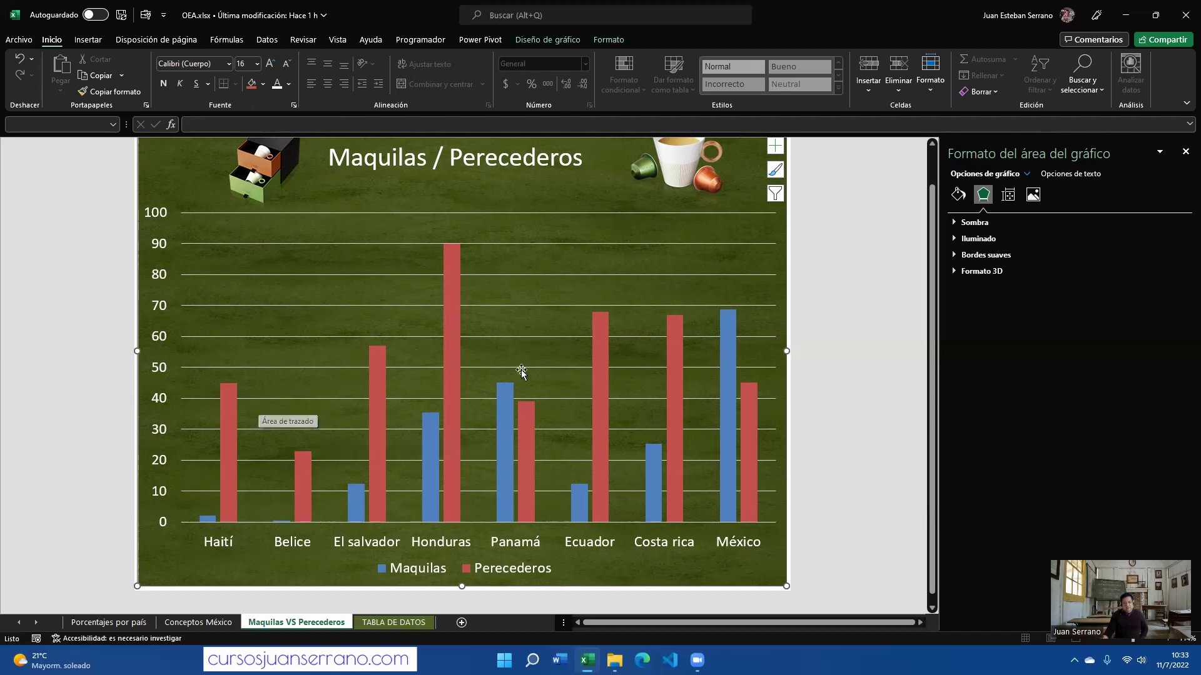
pyautogui.moveTo(382, 394)
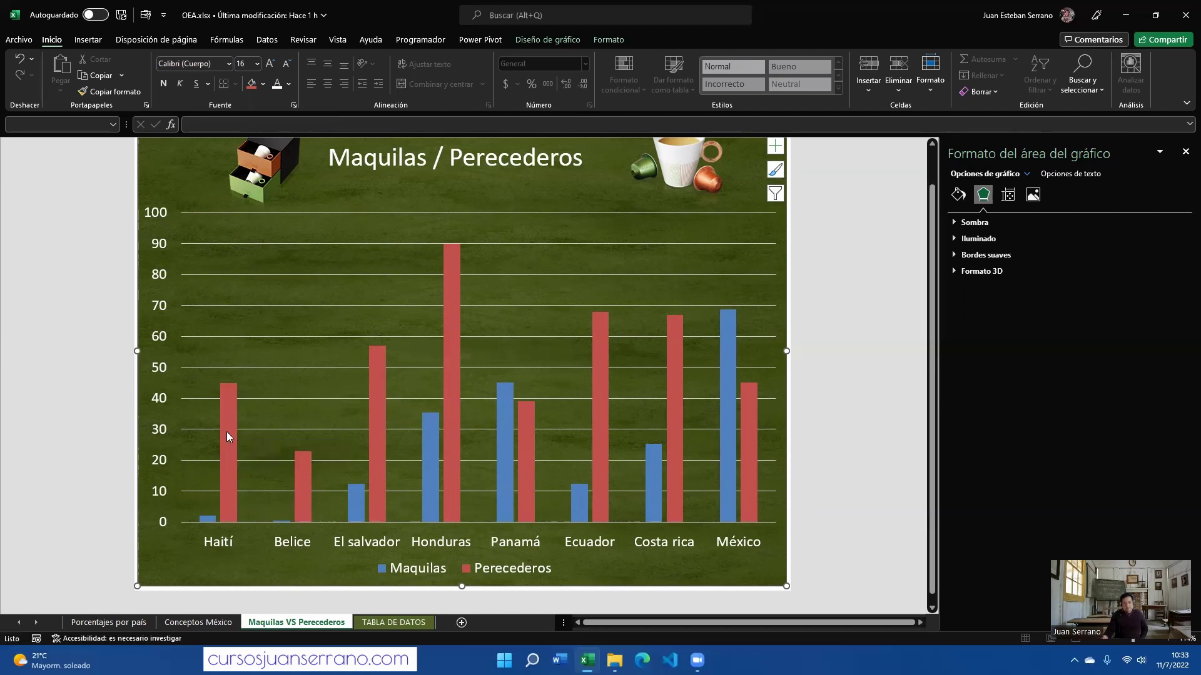
pyautogui.moveTo(227, 437)
pyautogui.click(227, 408)
pyautogui.rightClick(227, 408)
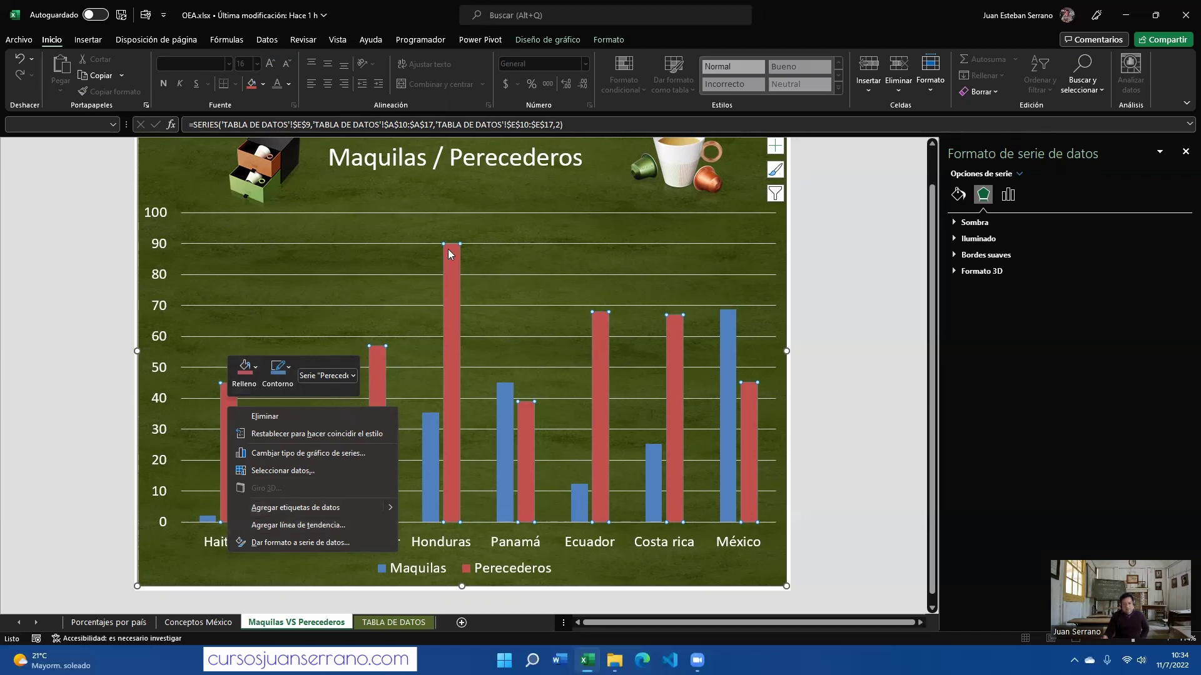
pyautogui.click(333, 526)
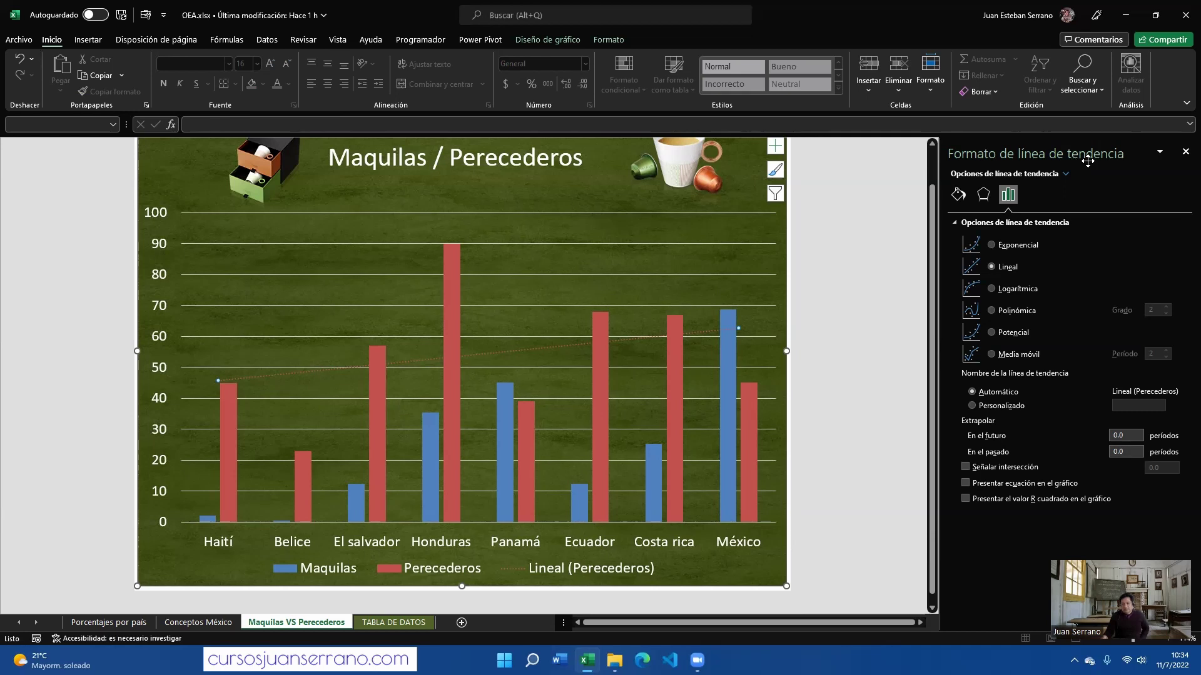
pyautogui.click(992, 246)
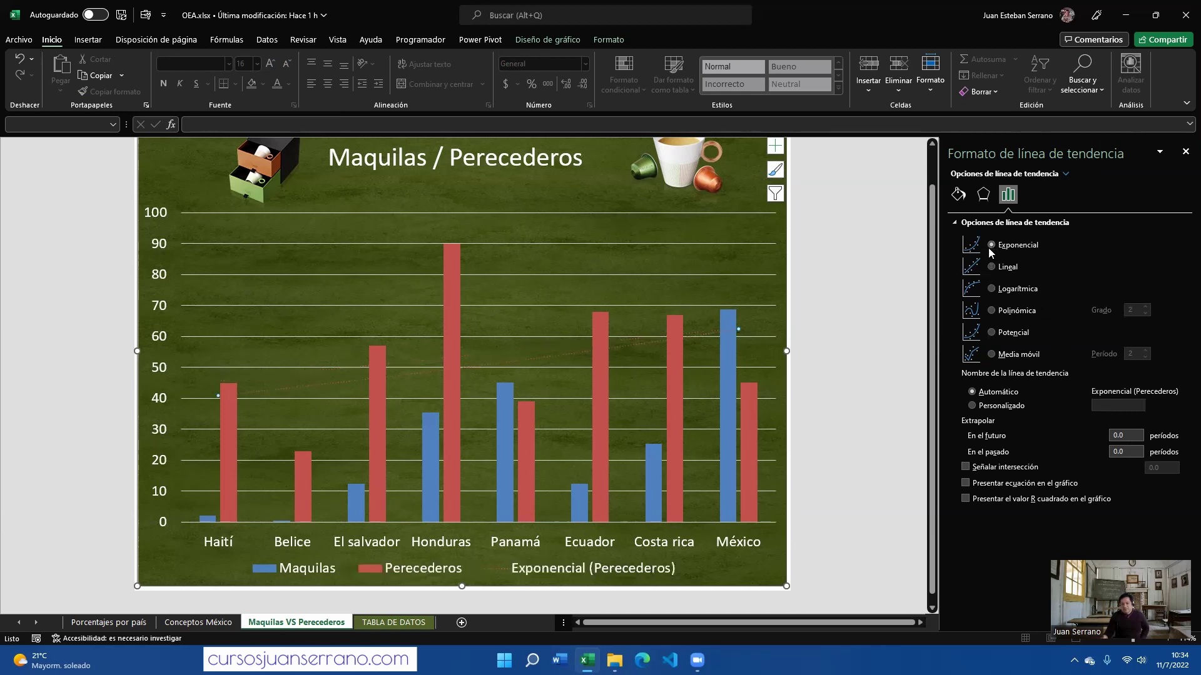
# Set the trendline's width to 2.75 pt and its color to Rojo, Énfasis 2, Claro 40%
pyautogui.click(960, 199)
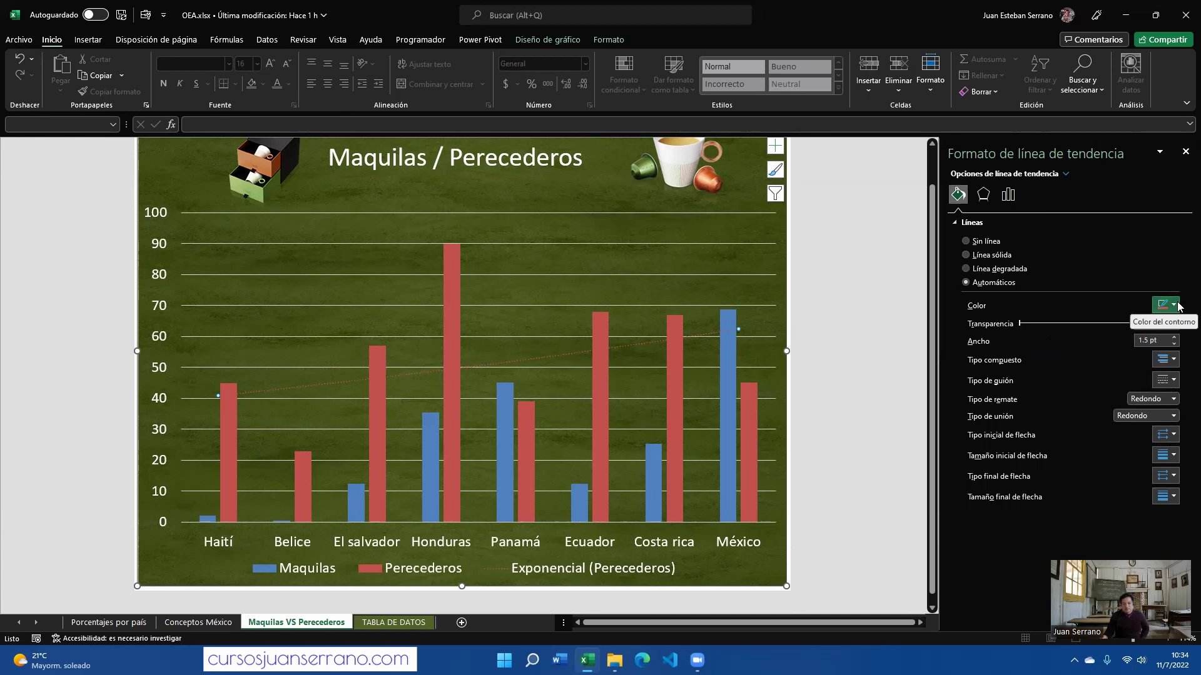
pyautogui.click(1179, 305)
pyautogui.click(1085, 320)
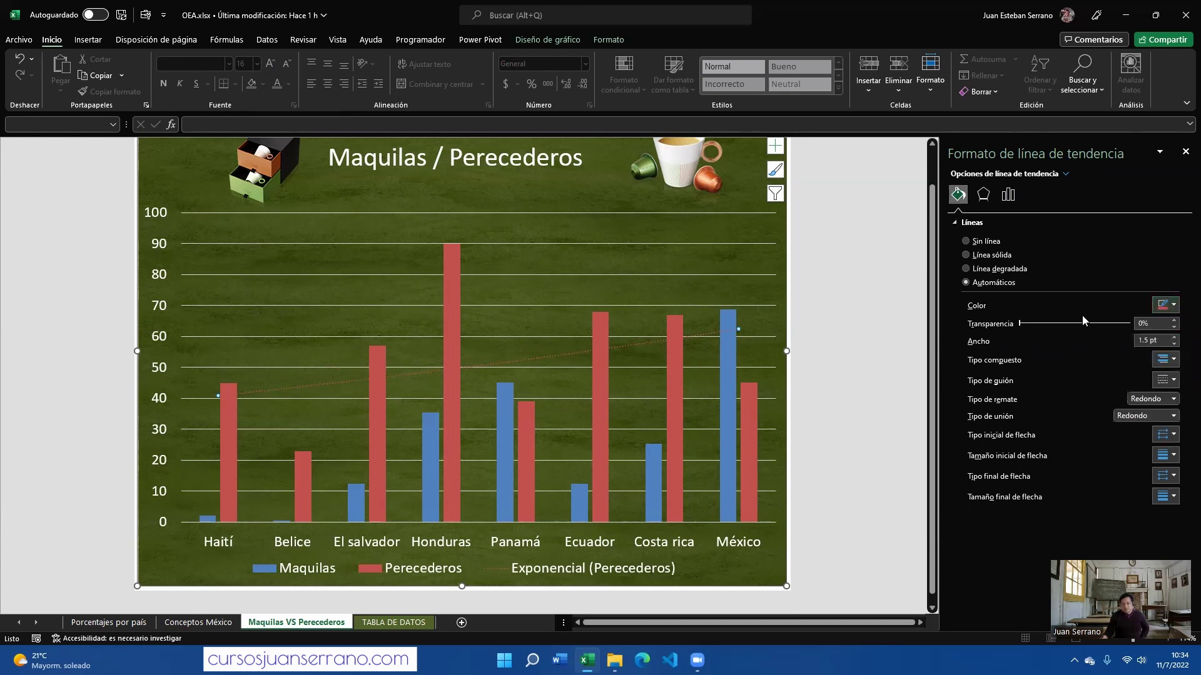
pyautogui.click(1175, 338)
pyautogui.click(1175, 338)
pyautogui.click(1176, 337)
pyautogui.click(1175, 337)
pyautogui.click(1175, 339)
pyautogui.click(1175, 307)
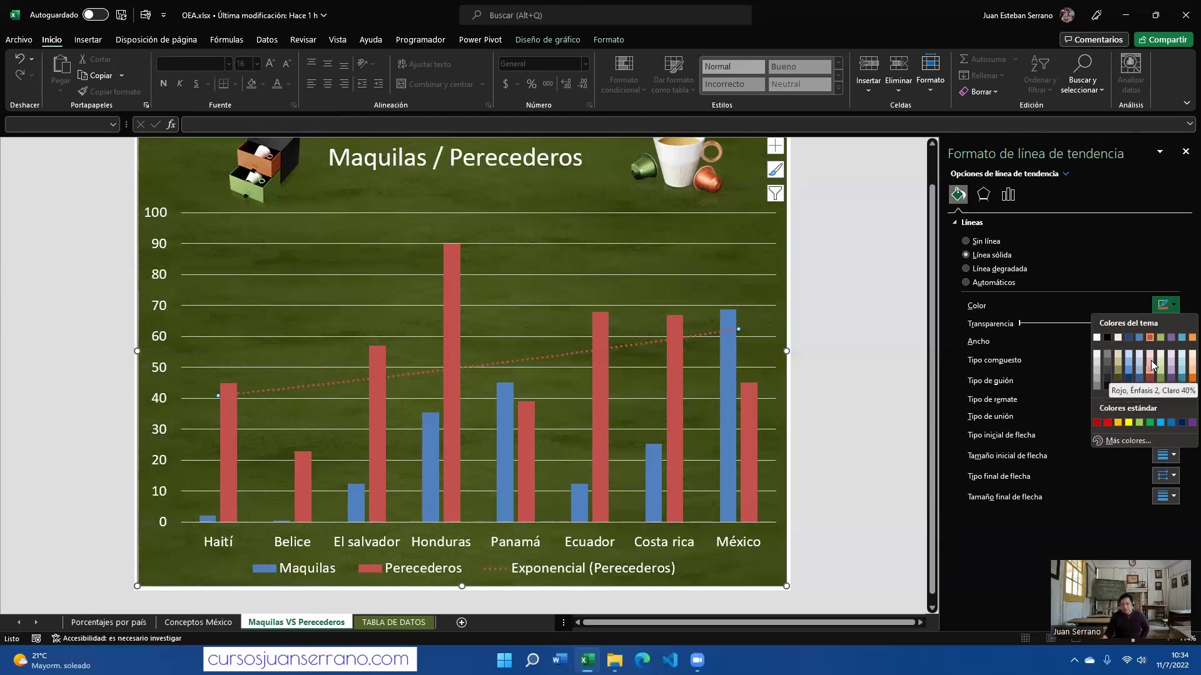
pyautogui.click(1147, 370)
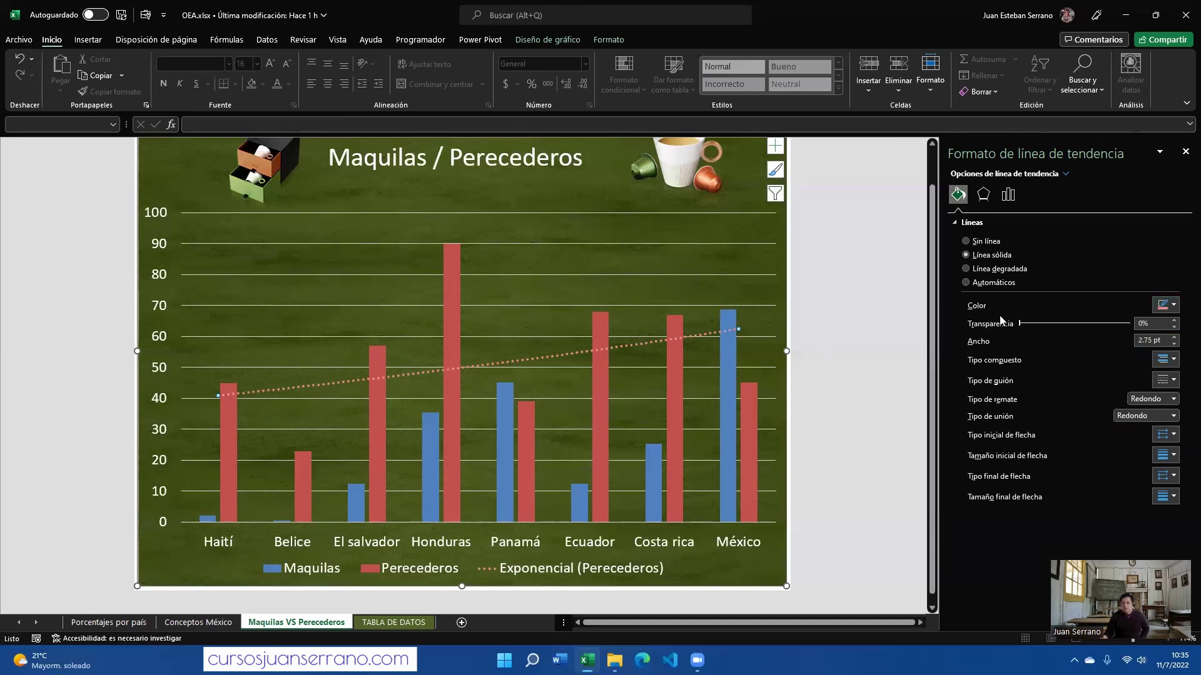
# Change the trendline's dash type to a solid line and its color to a dark shade of the red theme accent
pyautogui.click(1172, 362)
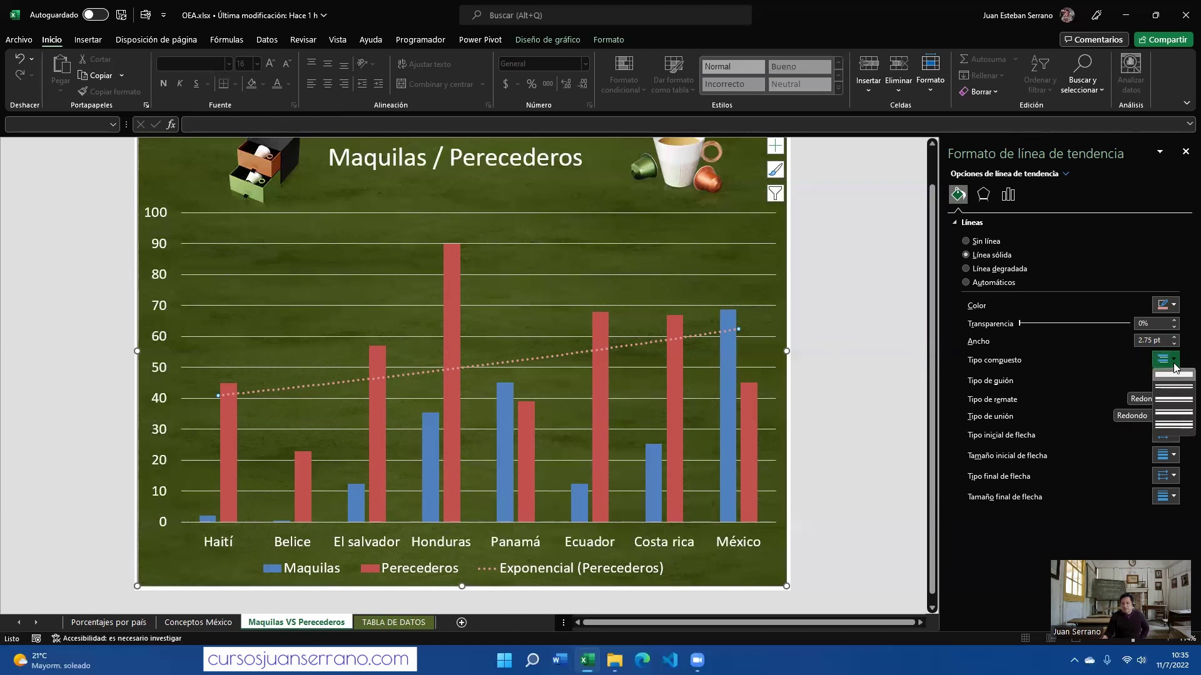
pyautogui.click(1120, 378)
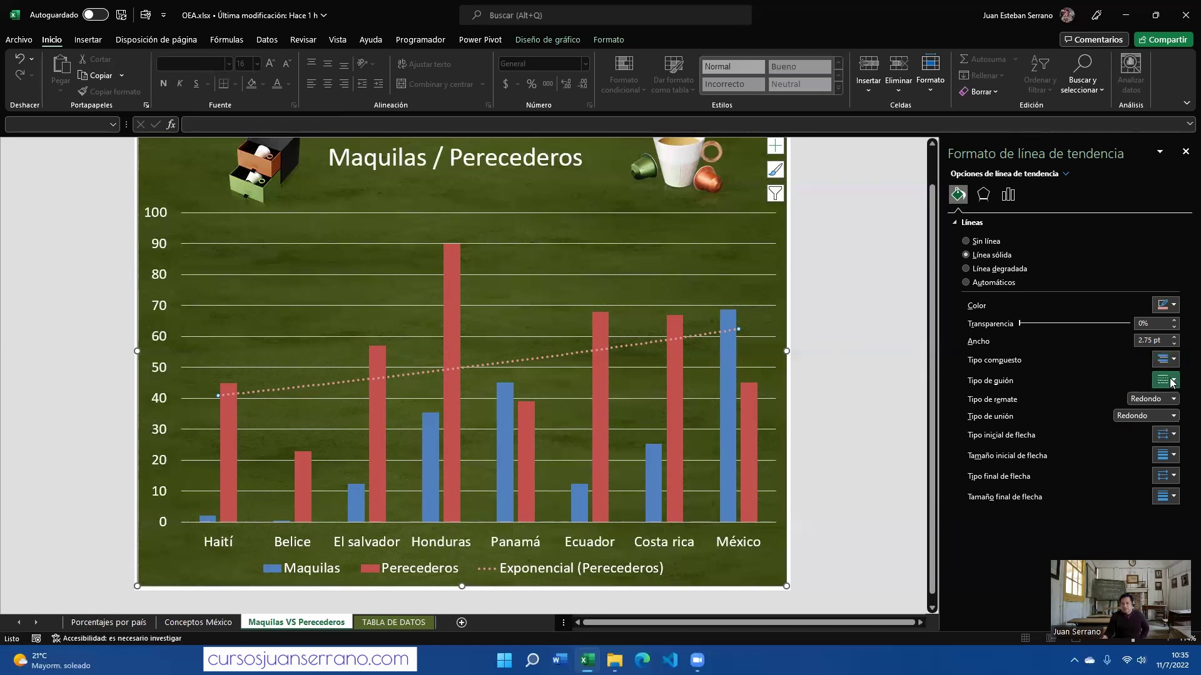
pyautogui.click(1167, 381)
pyautogui.click(1173, 394)
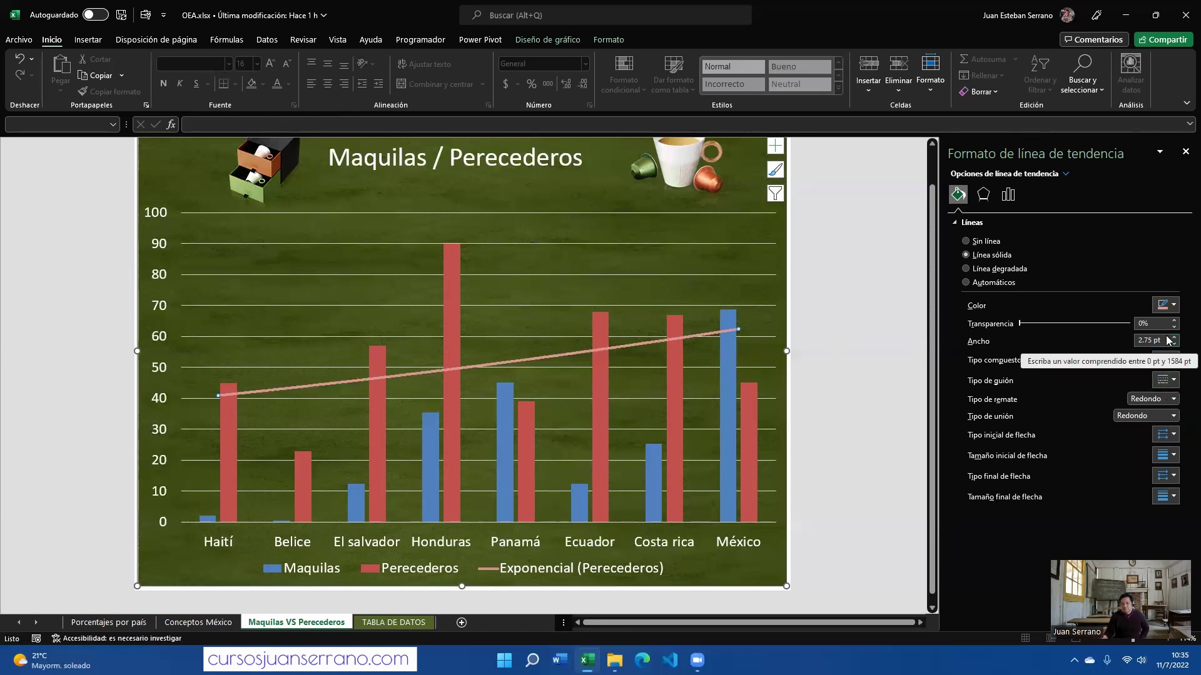
pyautogui.click(1174, 306)
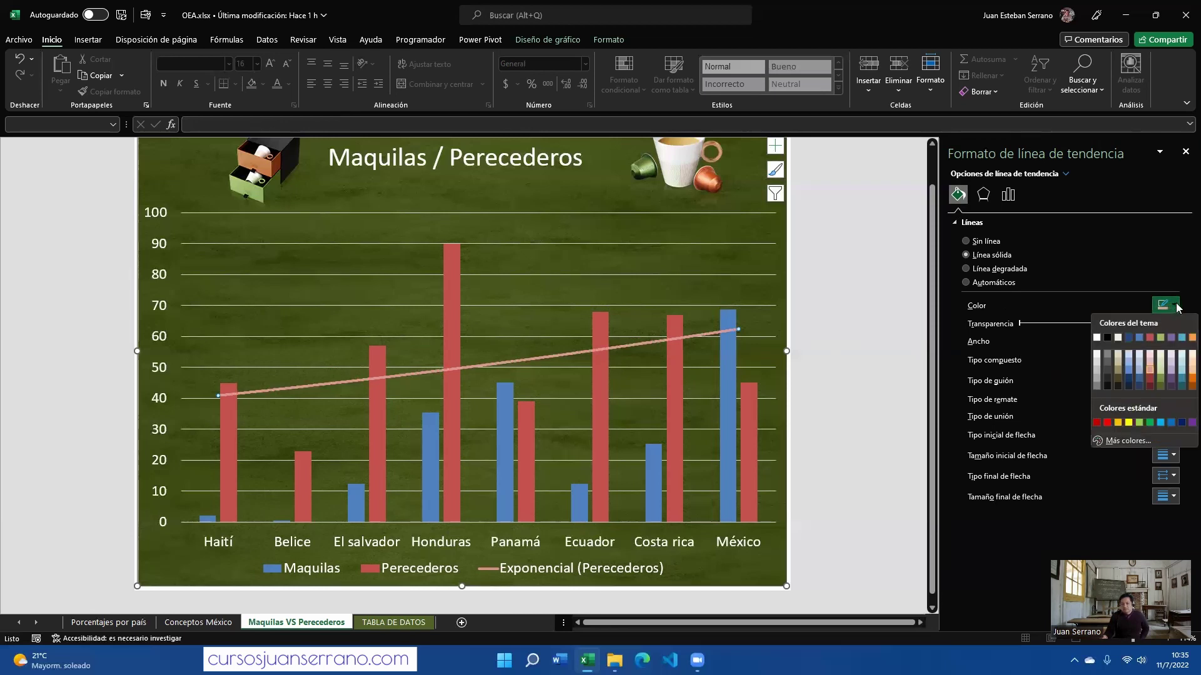
pyautogui.click(1149, 378)
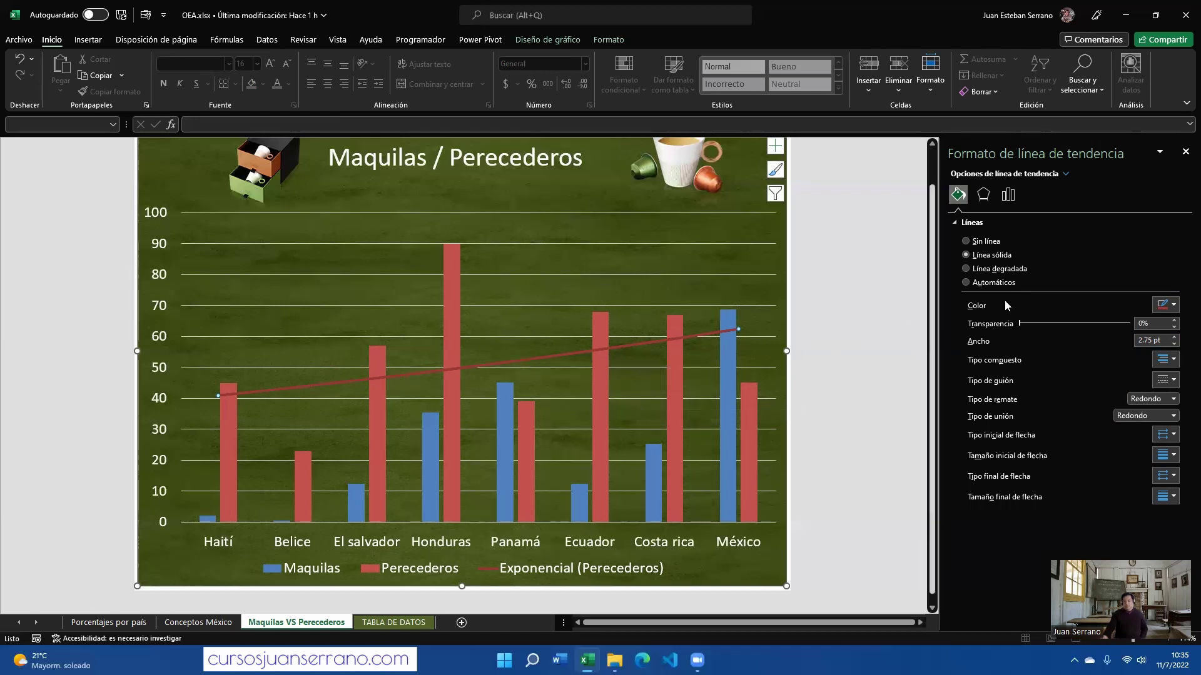
# Widen the trendline to 3 pt and give it a long-dash style
pyautogui.click(1175, 337)
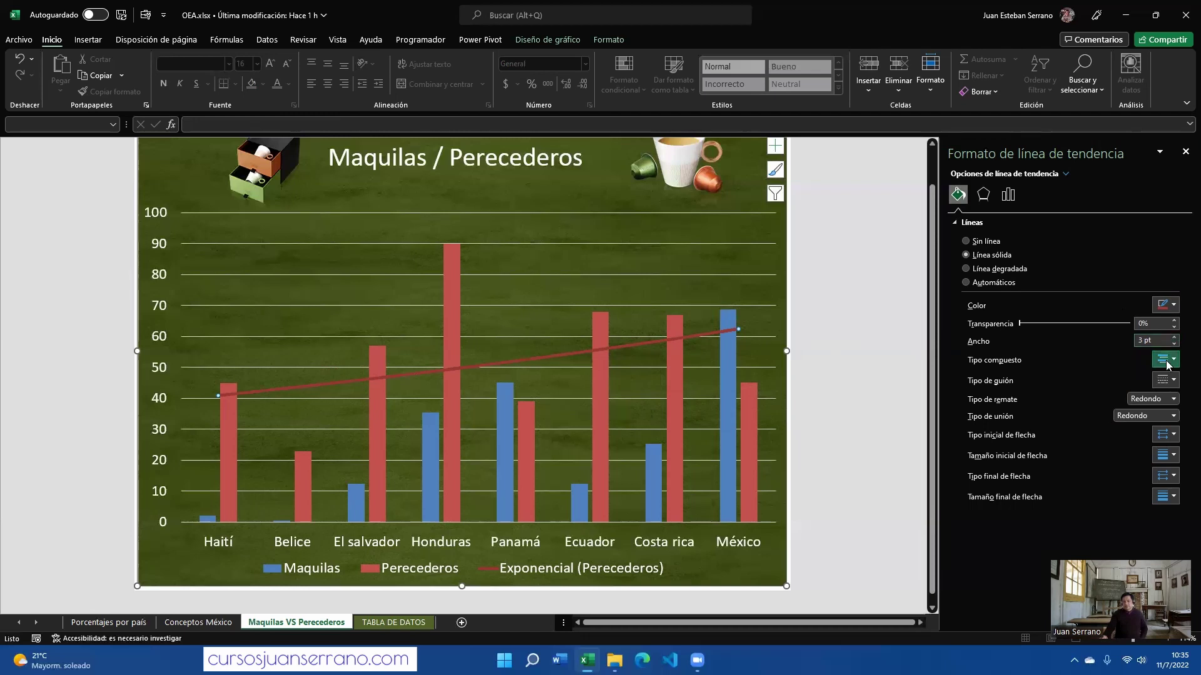
pyautogui.click(1171, 379)
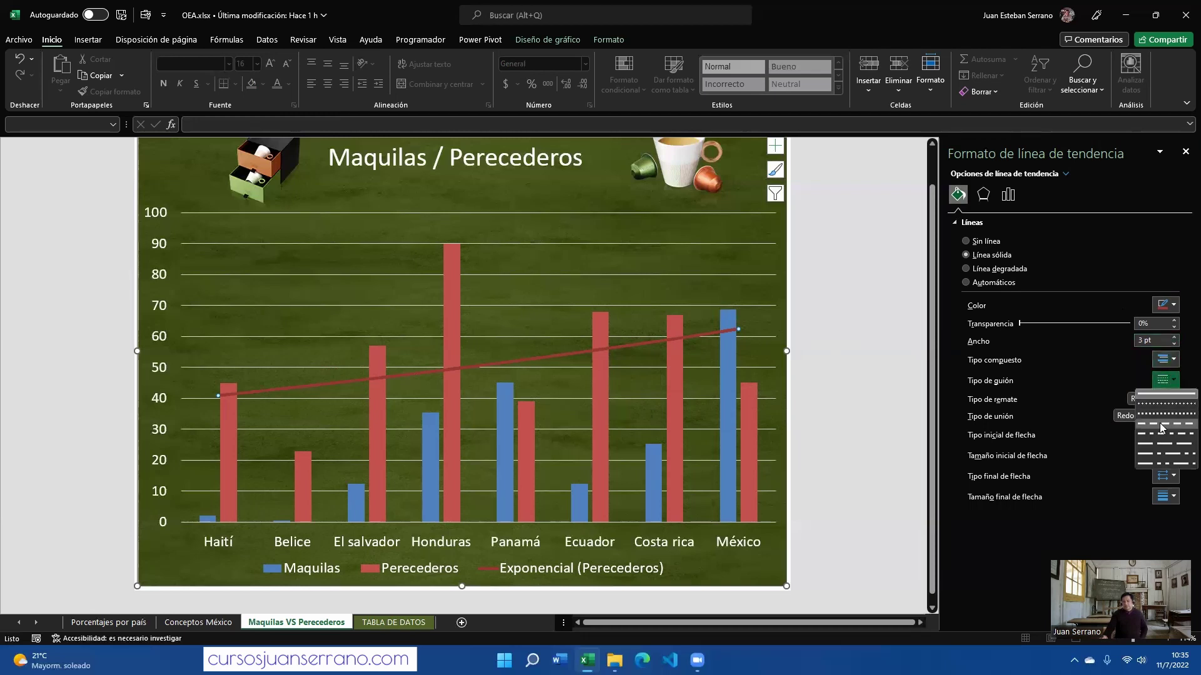
pyautogui.click(1156, 444)
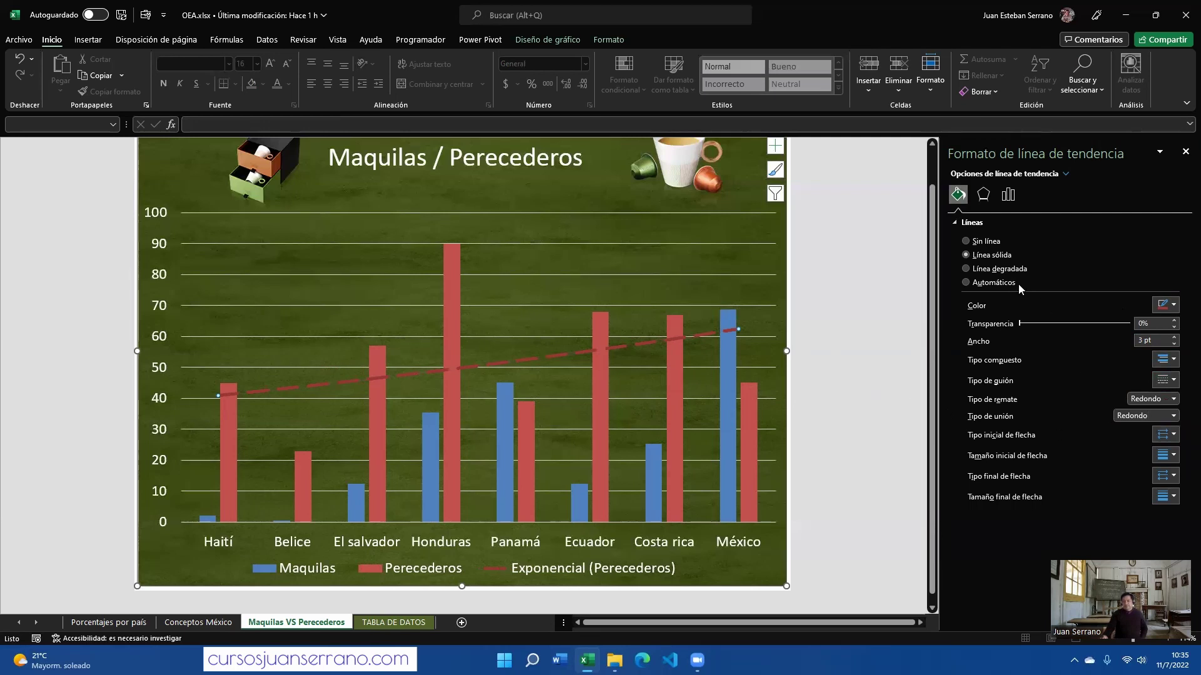
# Try the Polinómica and Logarítmica types on the Perecederos trendline, and settle on Media móvil with a period of 2
pyautogui.click(1008, 195)
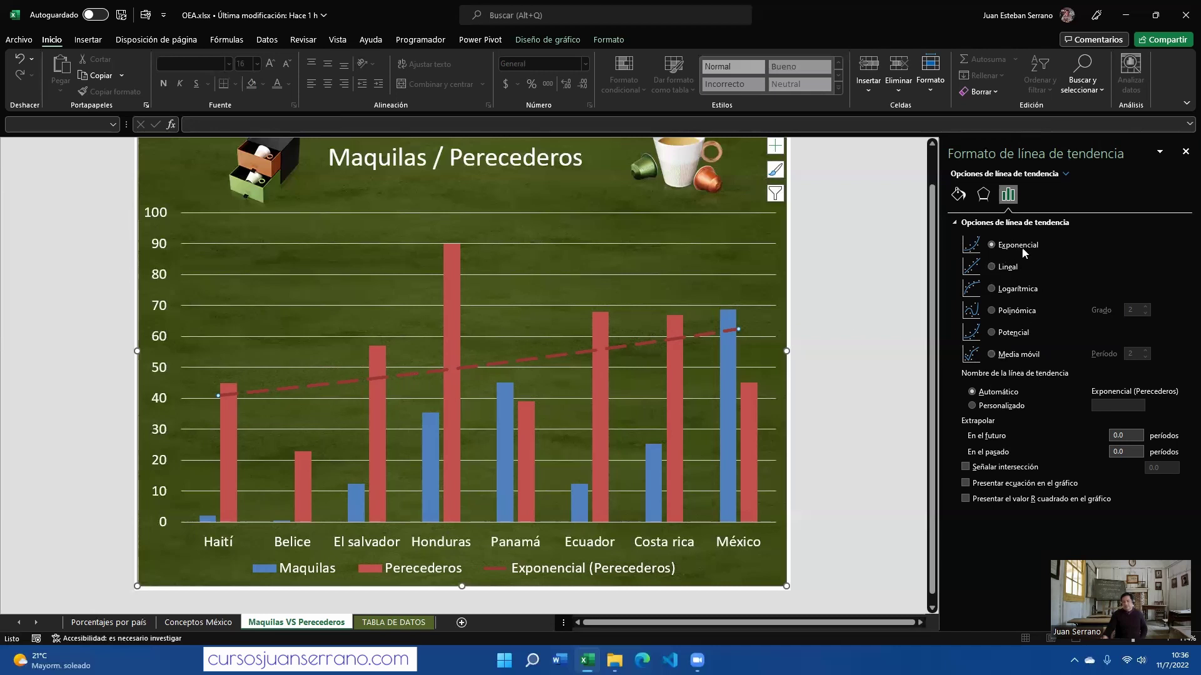
pyautogui.click(994, 312)
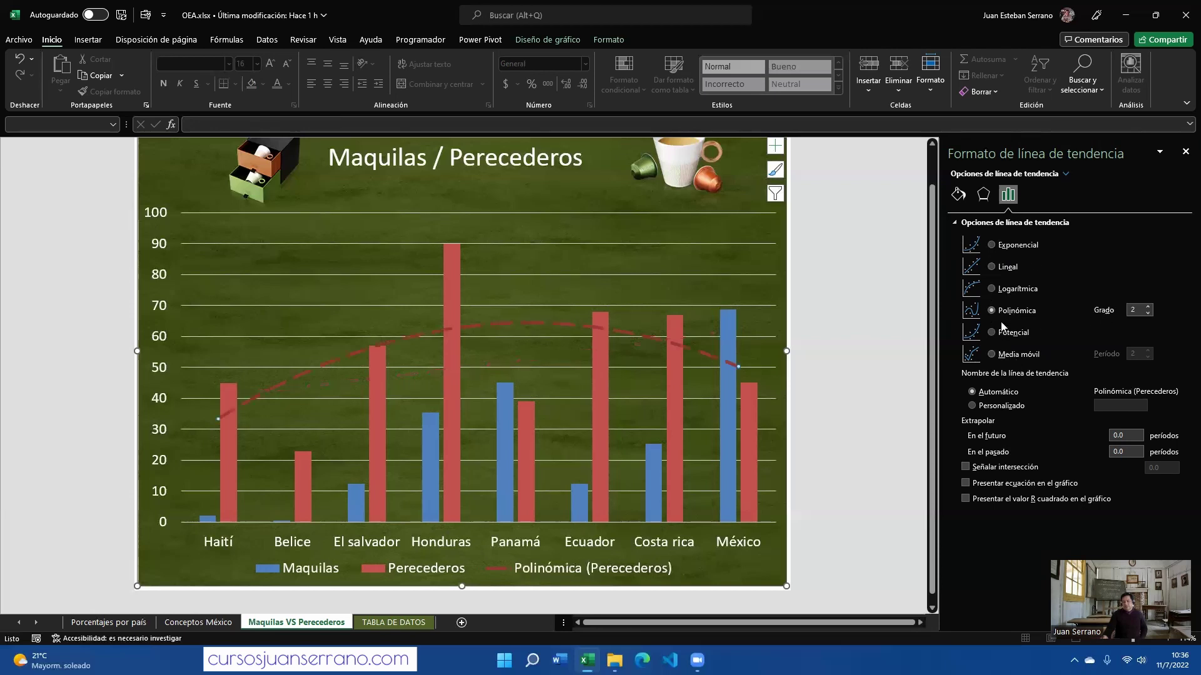
pyautogui.click(1008, 290)
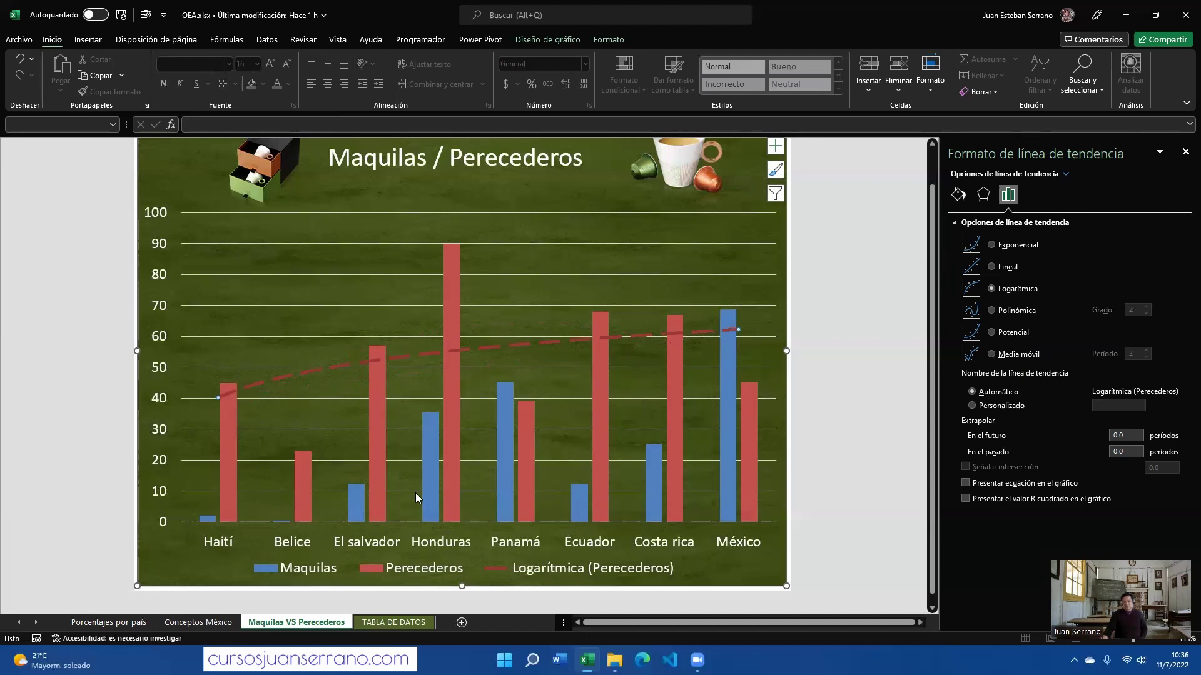
pyautogui.click(994, 354)
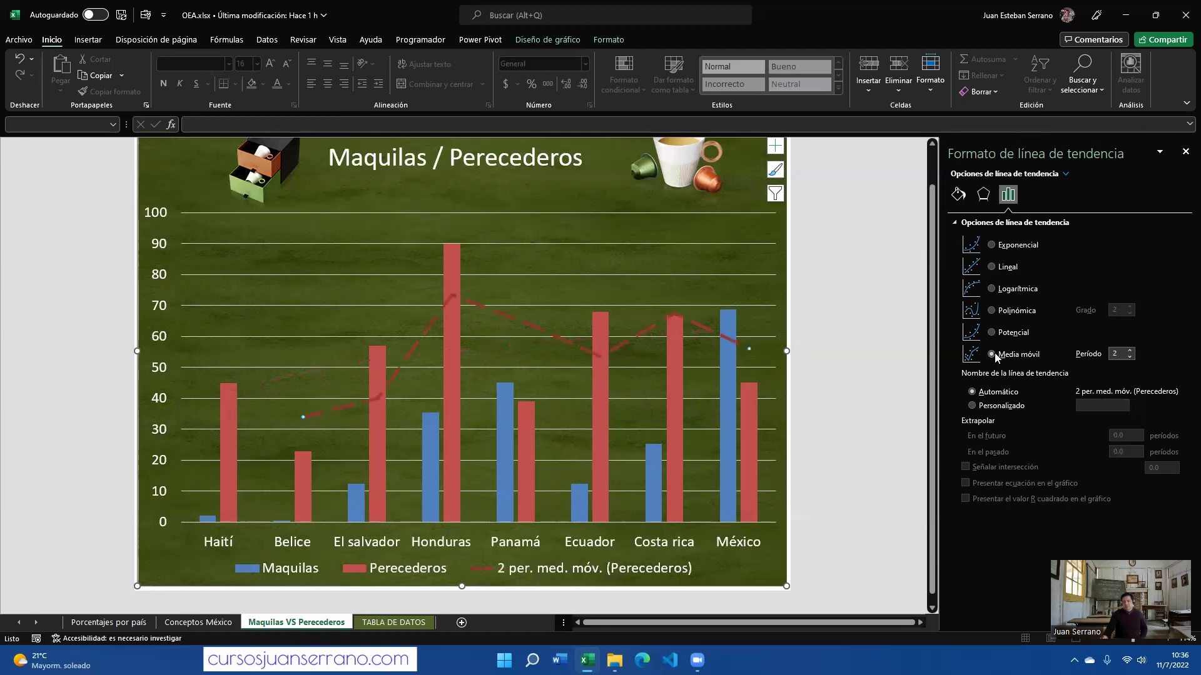
pyautogui.doubleClick(1116, 354)
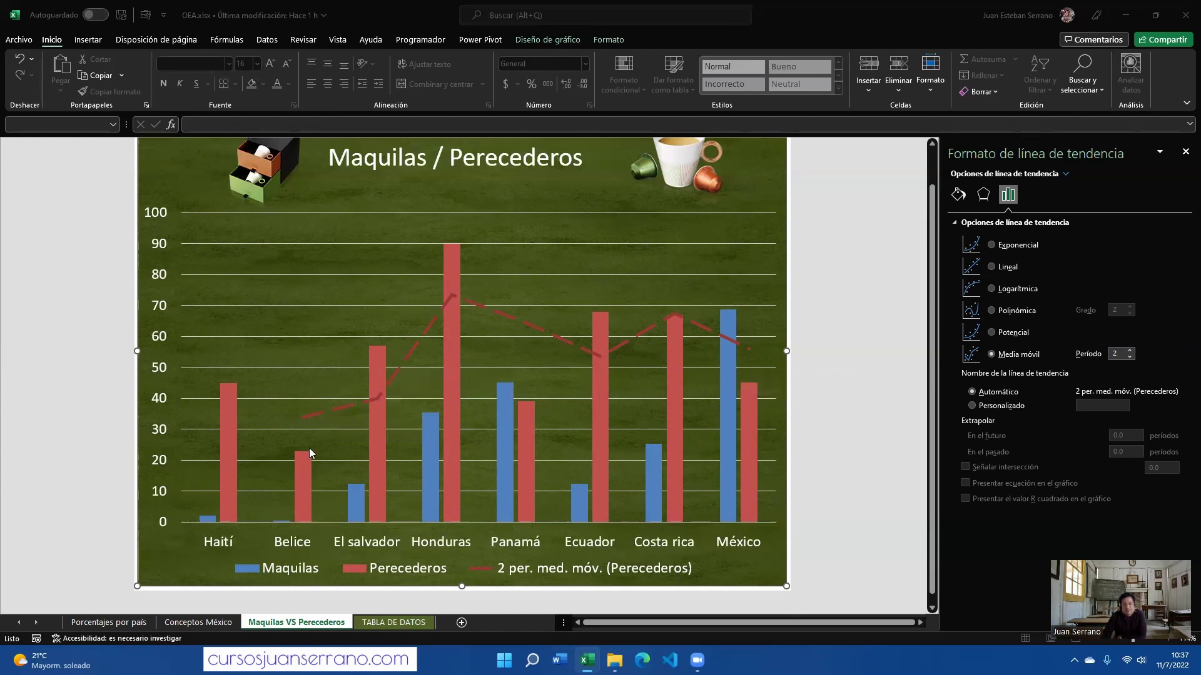
# Add a linear trendline to the Maquilas series and set its width to 3.5 pt
pyautogui.click(429, 439)
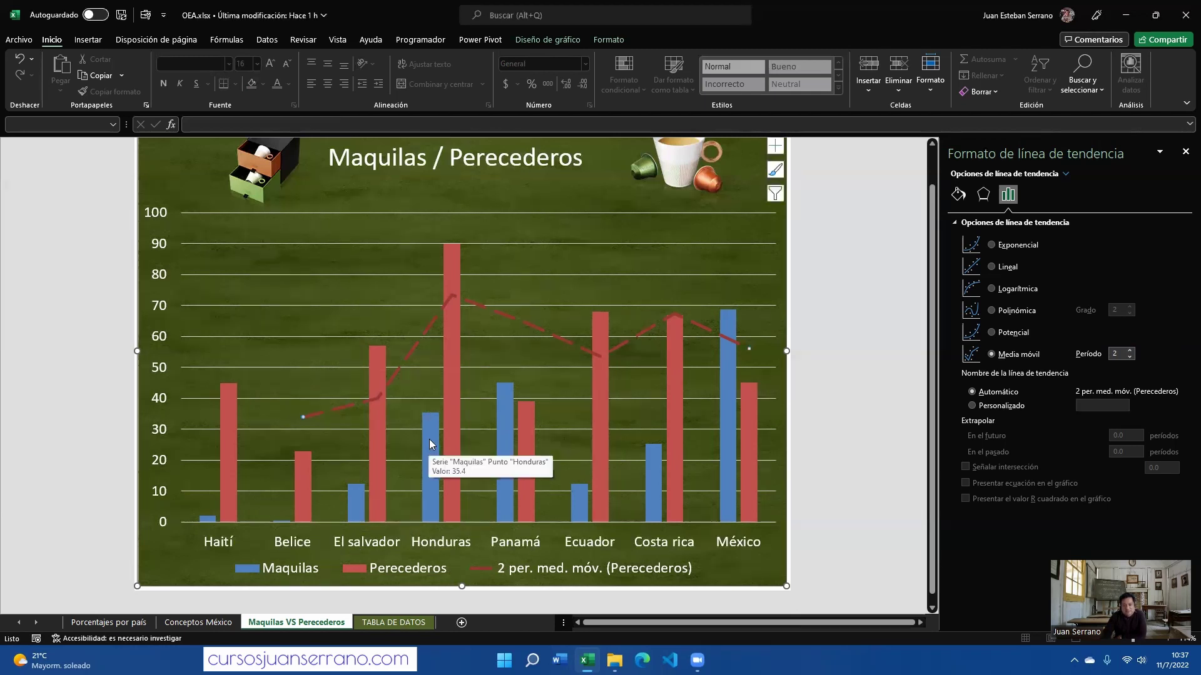
pyautogui.rightClick(430, 441)
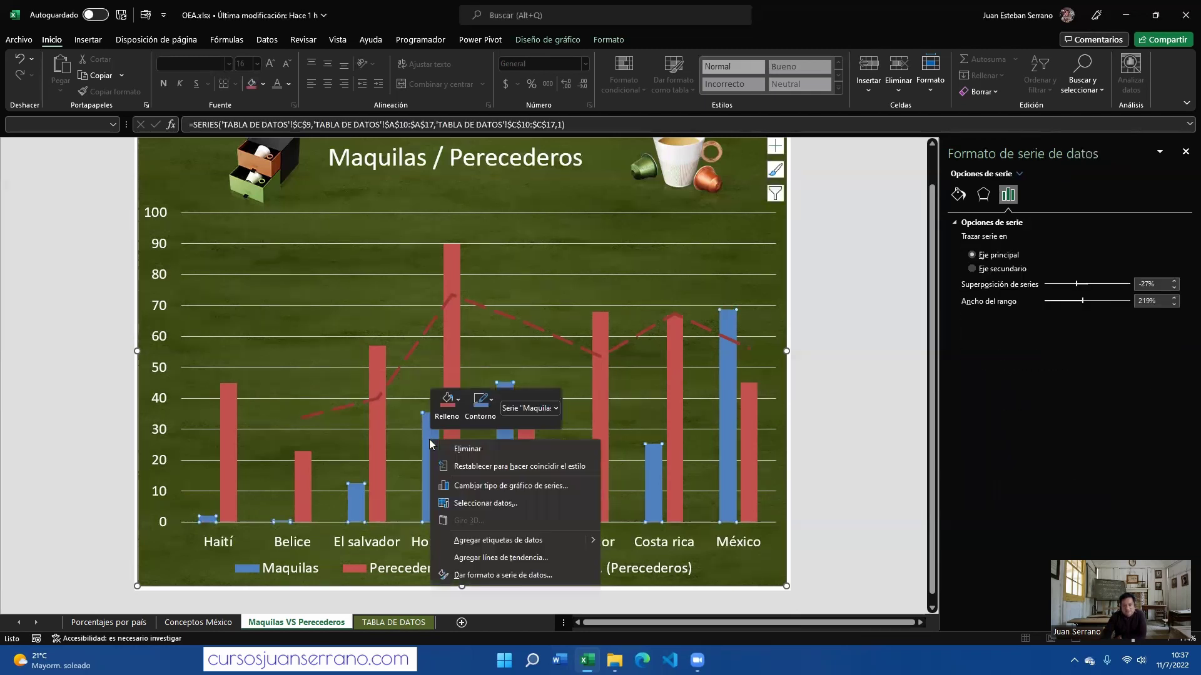
pyautogui.click(512, 558)
pyautogui.click(956, 195)
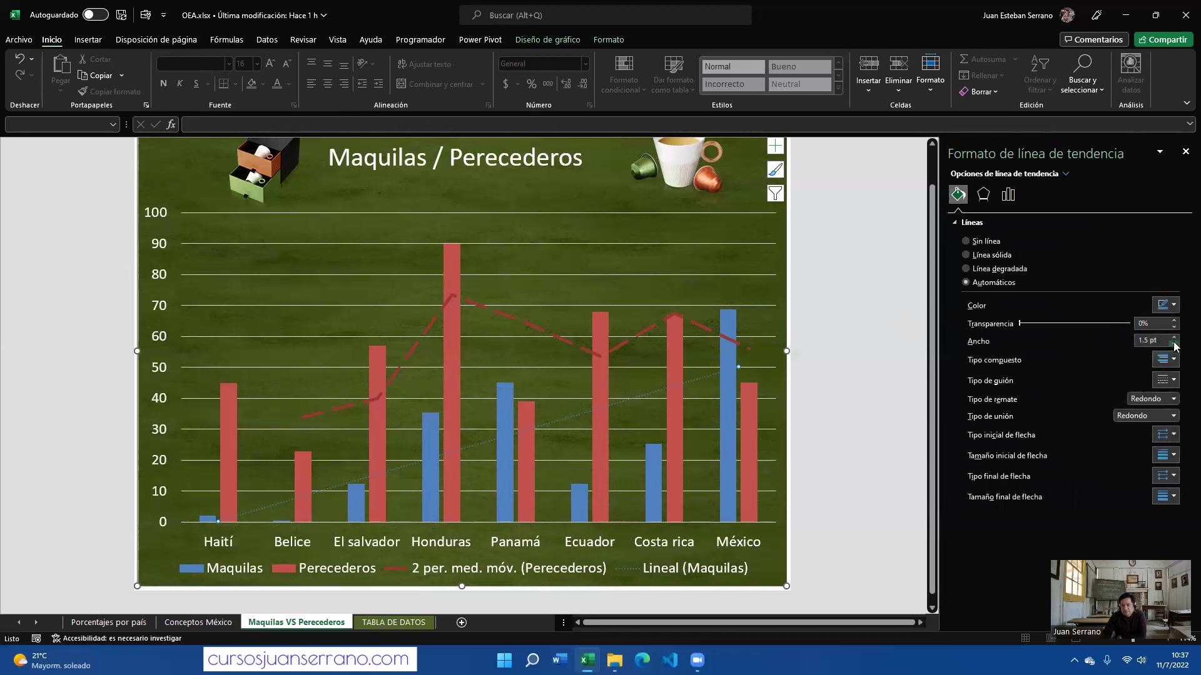
pyautogui.click(1175, 338)
pyautogui.click(1175, 339)
pyautogui.click(1175, 338)
pyautogui.click(1175, 338)
pyautogui.click(1175, 338)
pyautogui.click(1176, 339)
pyautogui.click(1176, 338)
pyautogui.click(1175, 338)
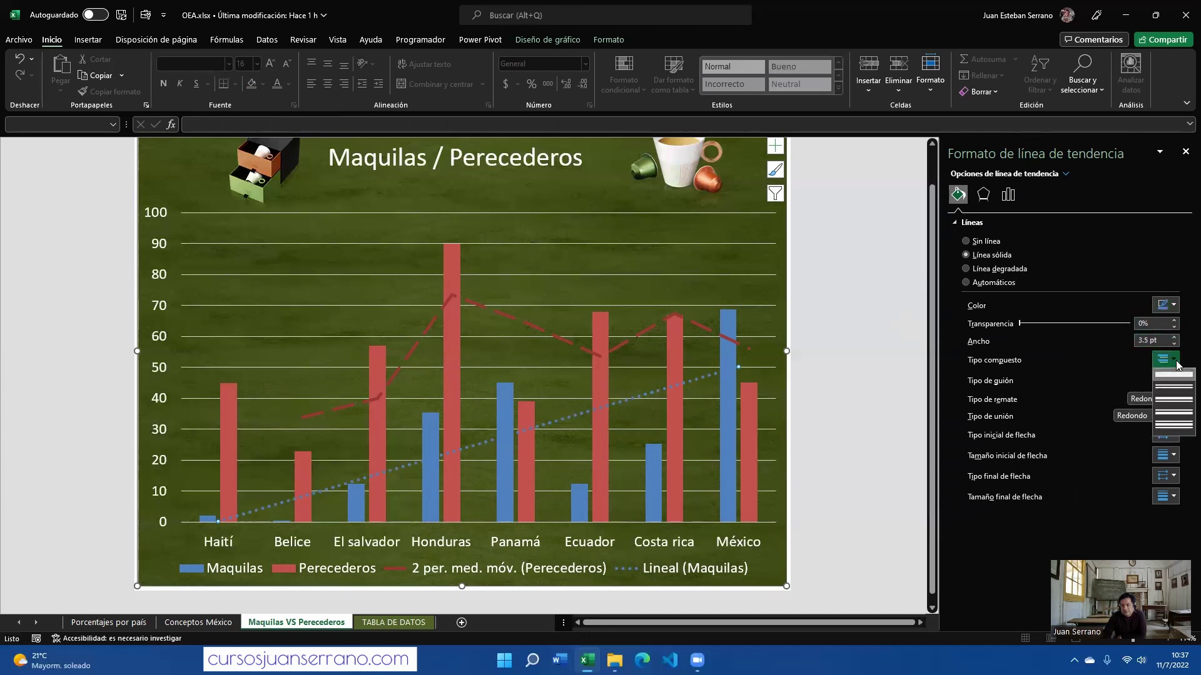
# Give the Maquilas trendline a solid dash type and a lighter shade of the blue theme accent
pyautogui.click(1174, 381)
pyautogui.click(1169, 399)
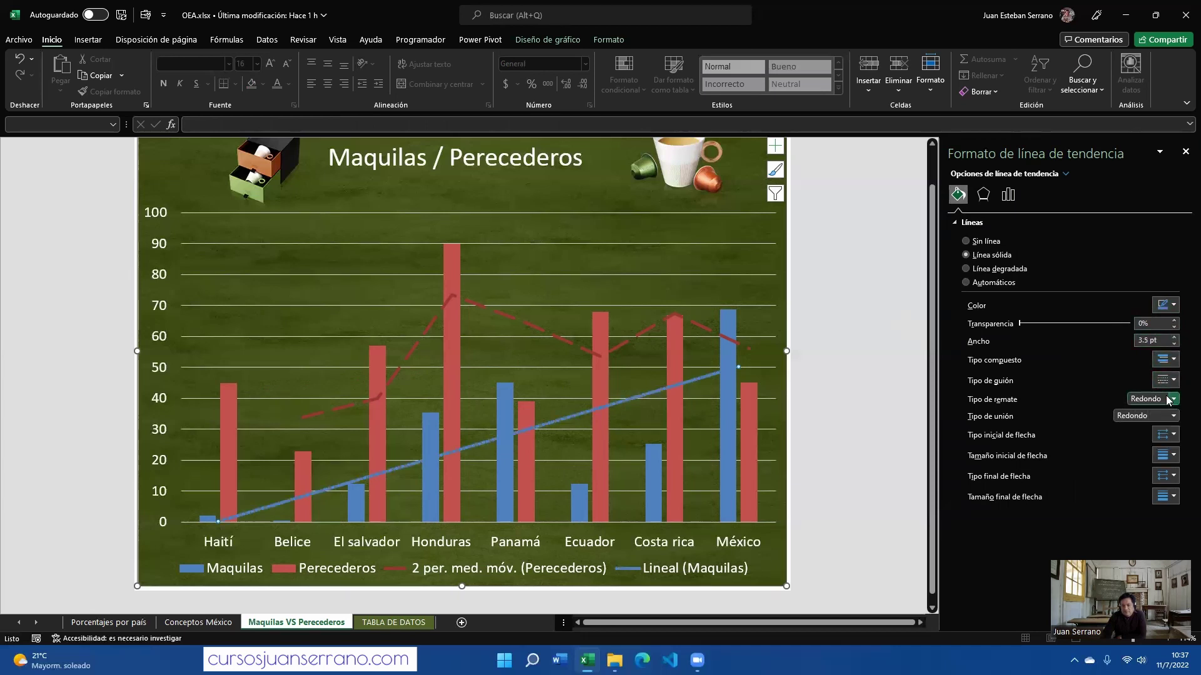
pyautogui.click(1176, 305)
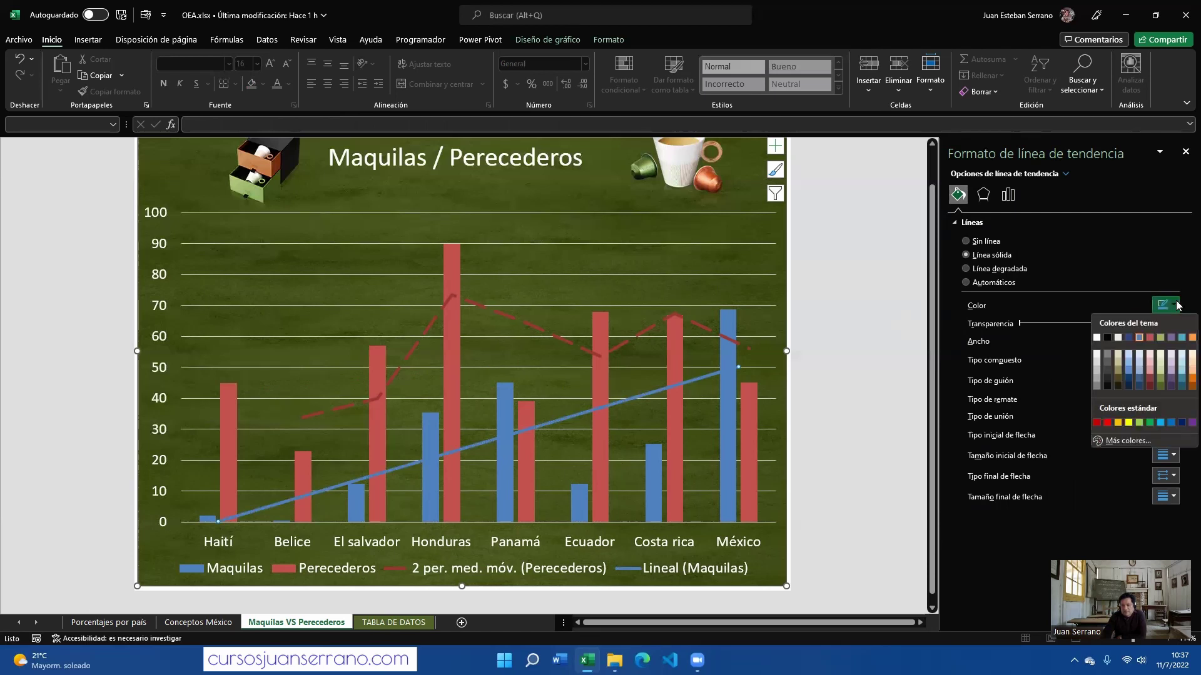
pyautogui.click(1140, 372)
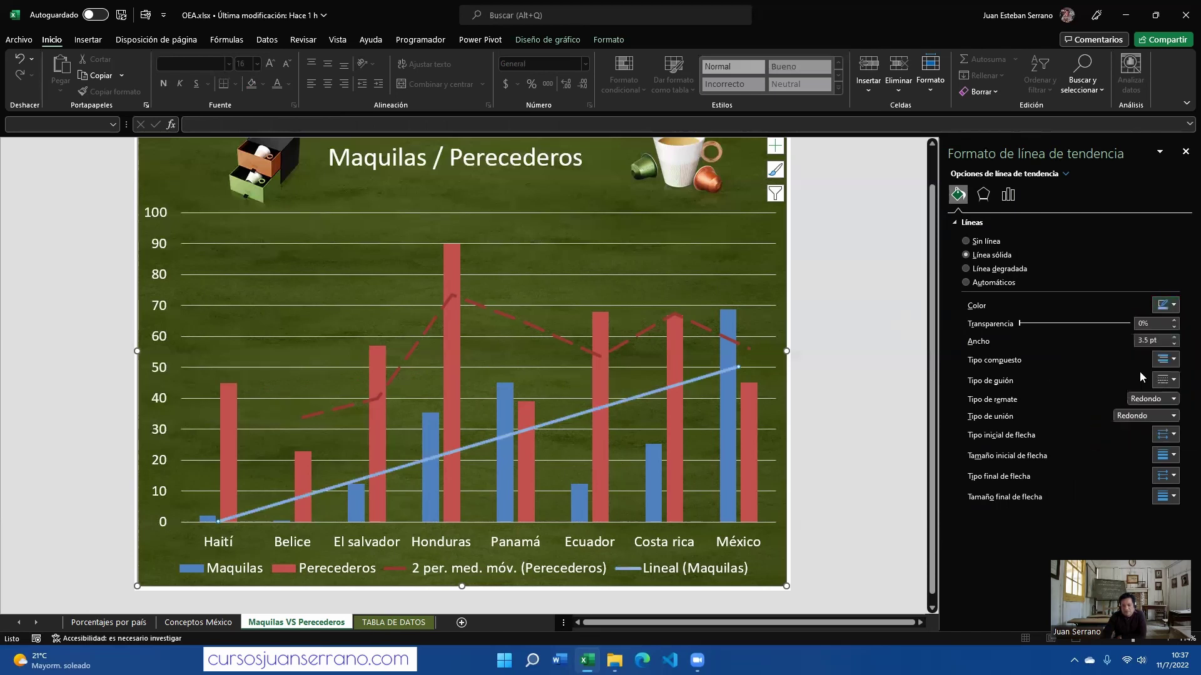
# Change the Maquilas trendline to Media móvil and raise the plot area's lower edge to clear the two-row legend
pyautogui.click(1007, 194)
pyautogui.click(1014, 355)
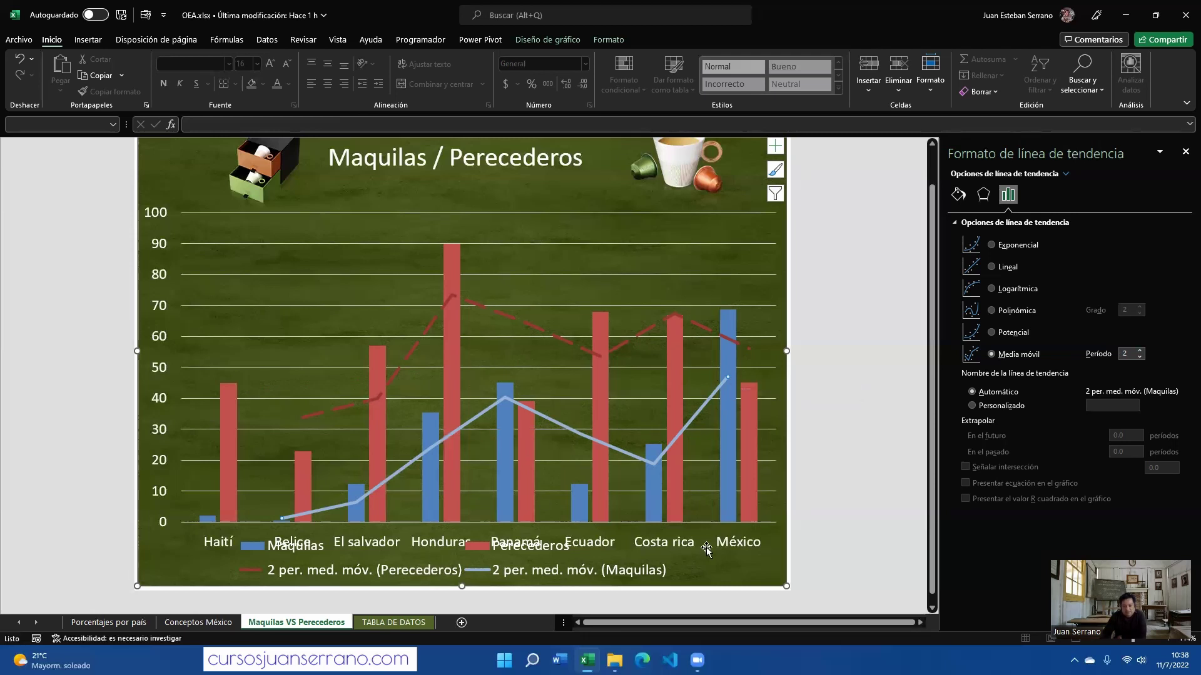
pyautogui.click(410, 521)
pyautogui.moveTo(478, 522); pyautogui.dragTo(478, 498)
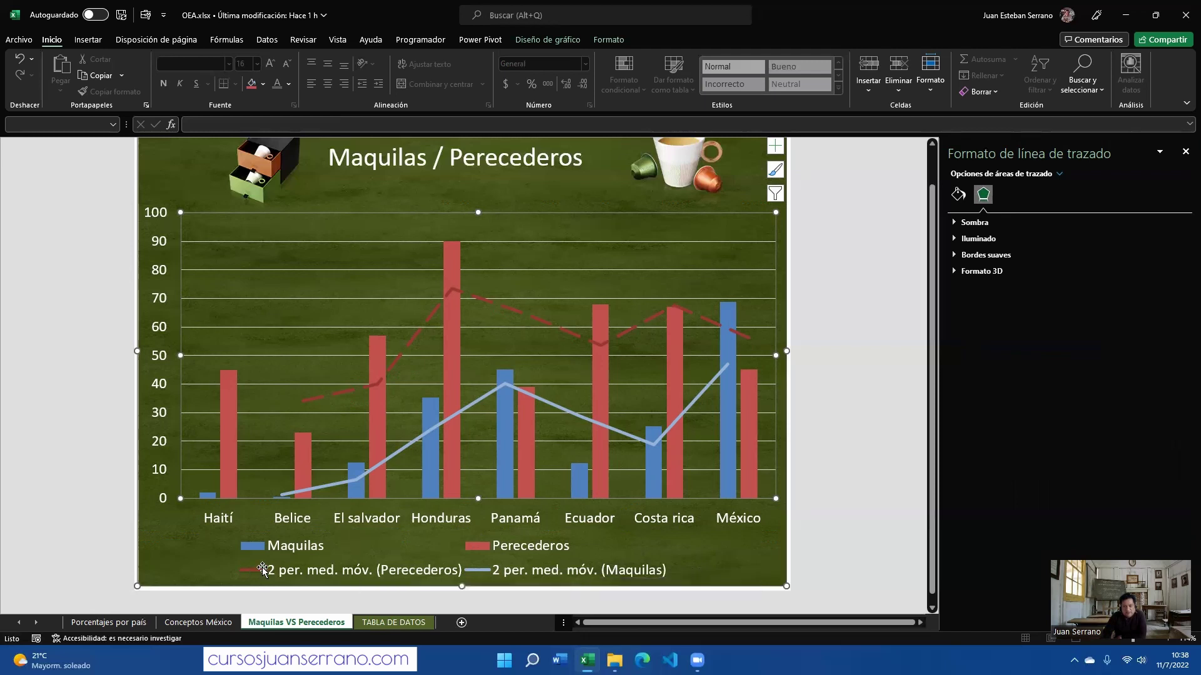
# Change the Perecederos trendline's dash type from long dashes to regular dashes
pyautogui.click(570, 337)
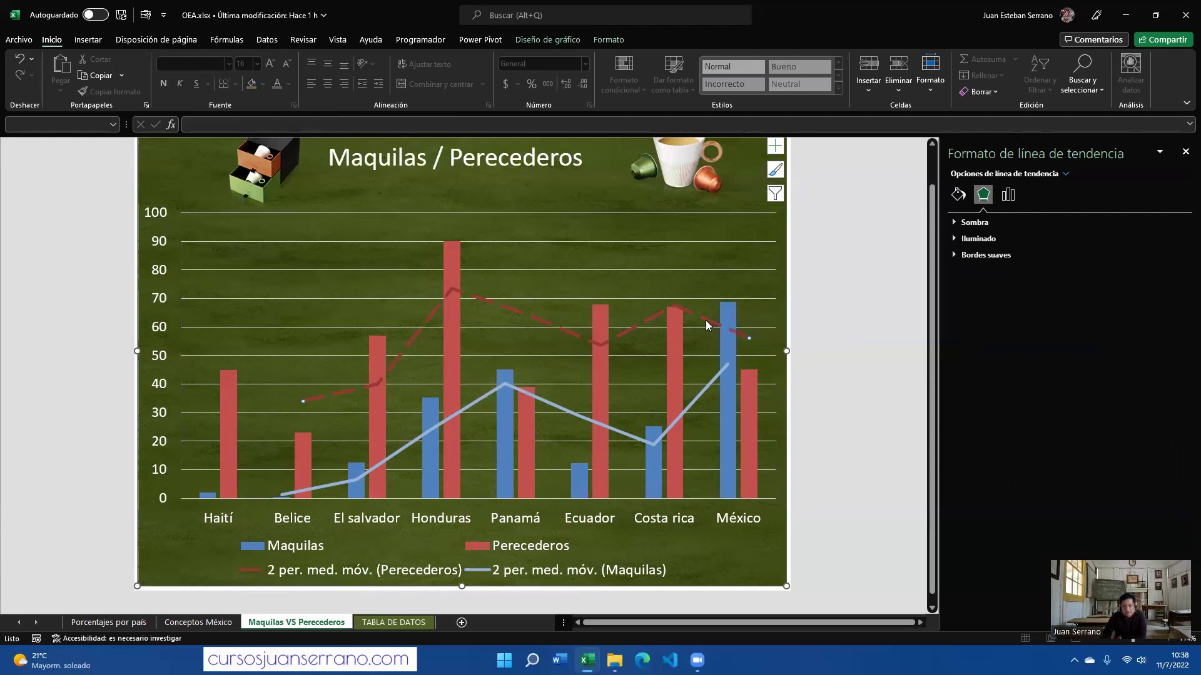
pyautogui.click(1008, 196)
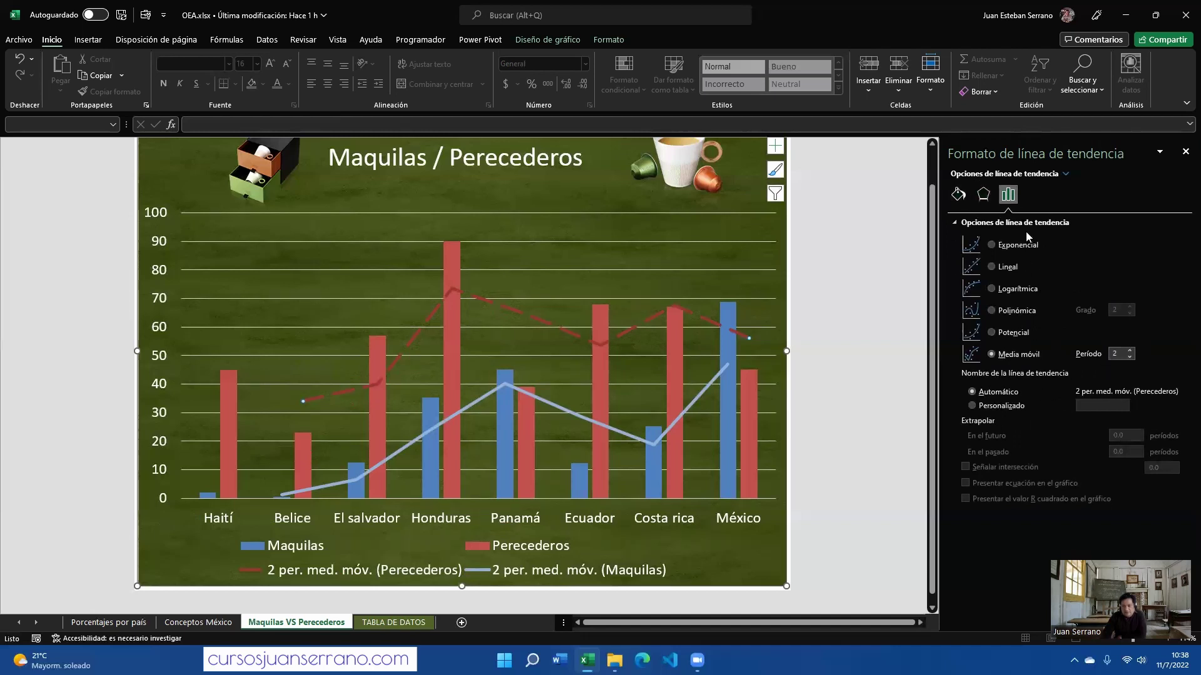
pyautogui.click(958, 195)
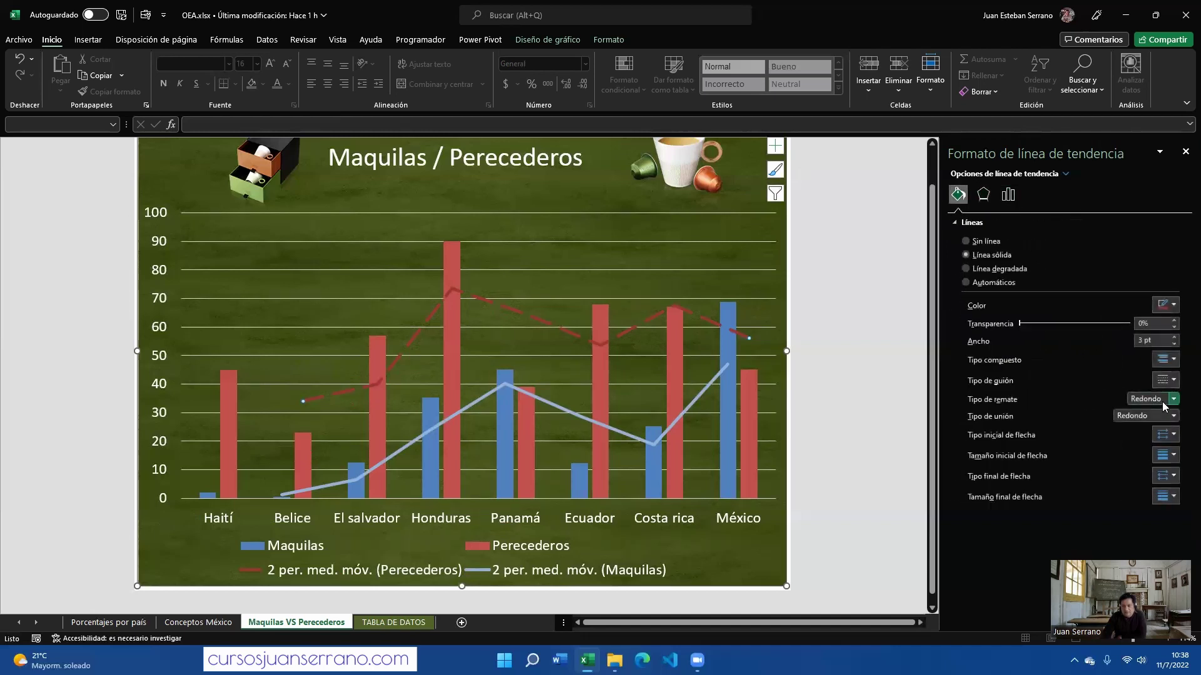
pyautogui.click(1174, 381)
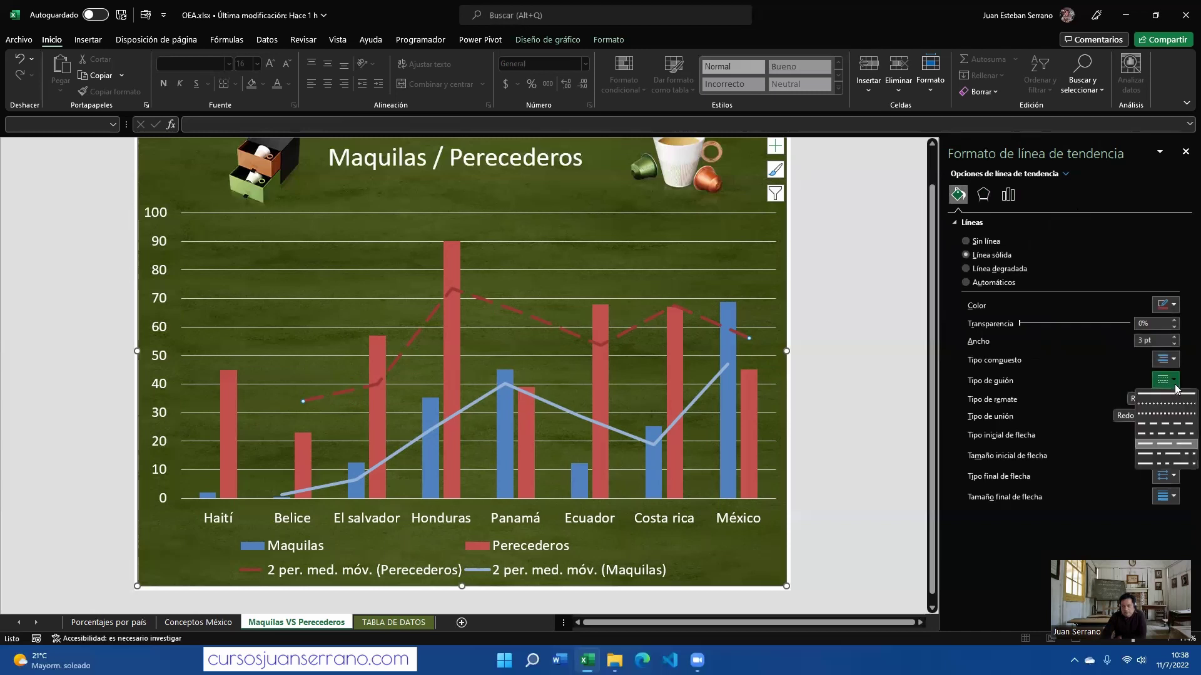
pyautogui.click(1175, 423)
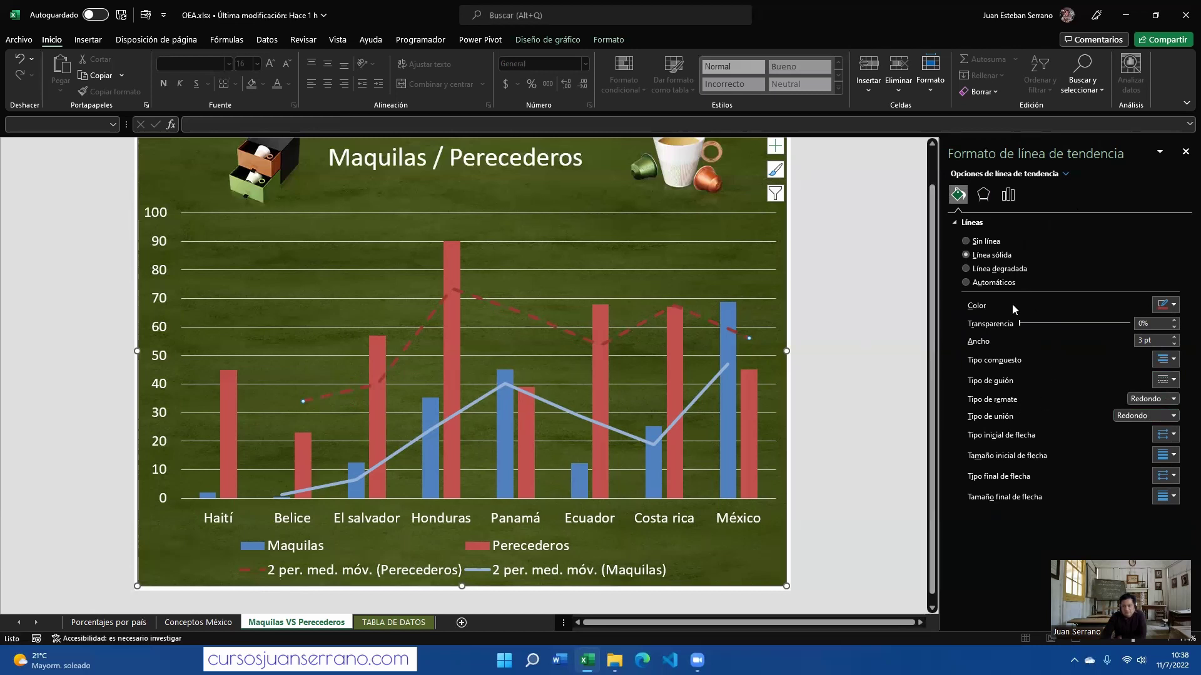
# Recolor the Perecederos trendline with a light shade of the red theme accent, one shade darker than the pale pink tried first
pyautogui.click(1174, 306)
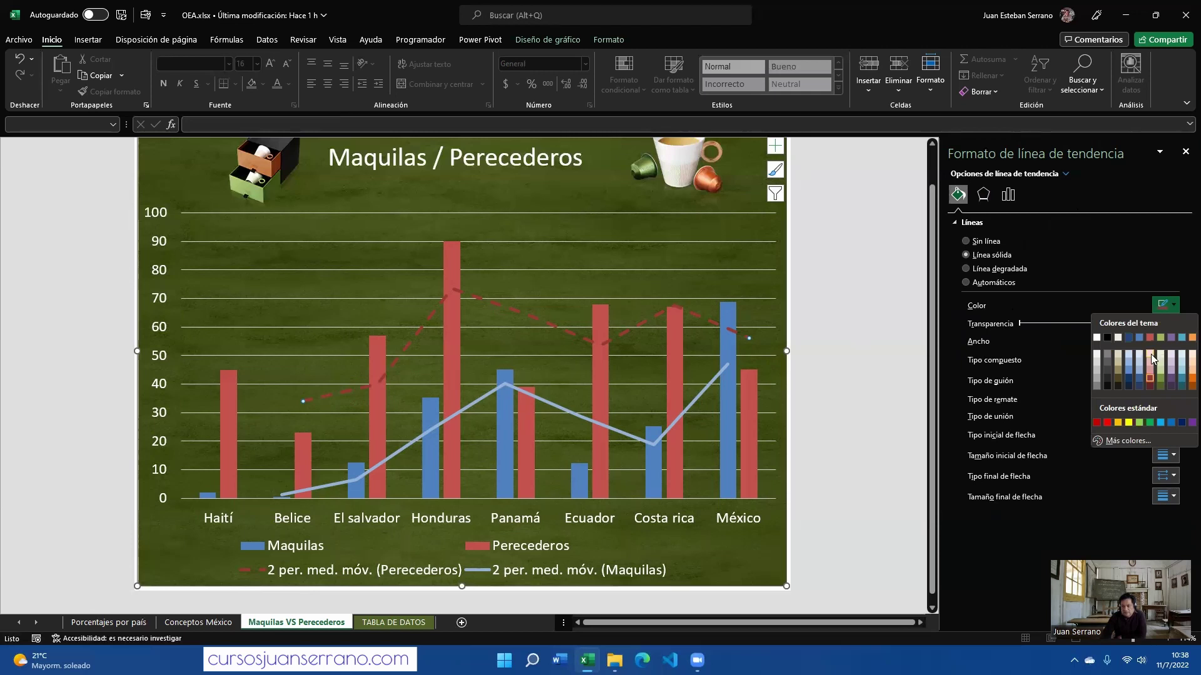
pyautogui.click(1149, 359)
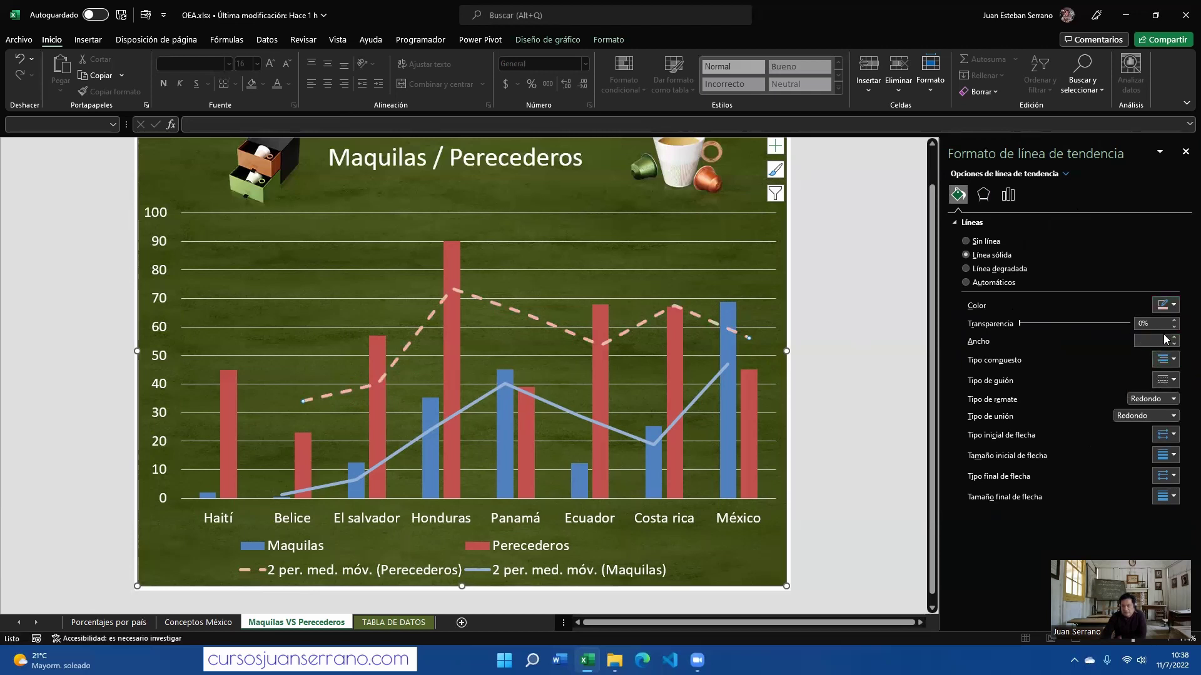
pyautogui.click(1173, 305)
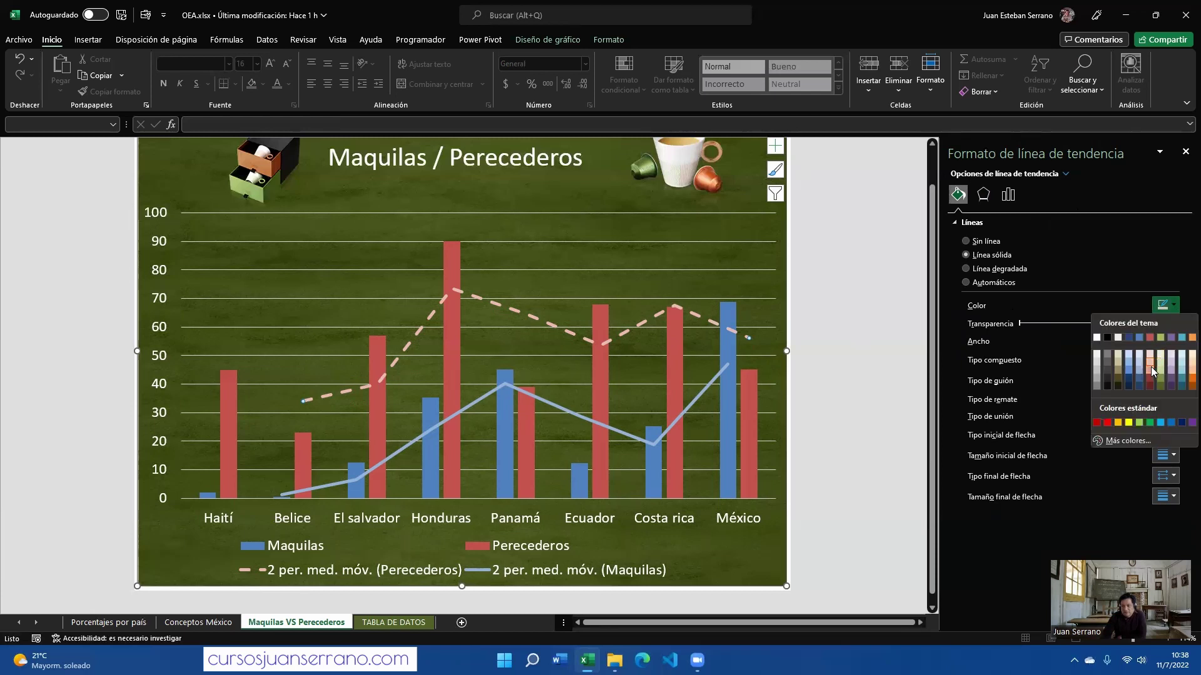
pyautogui.click(1151, 370)
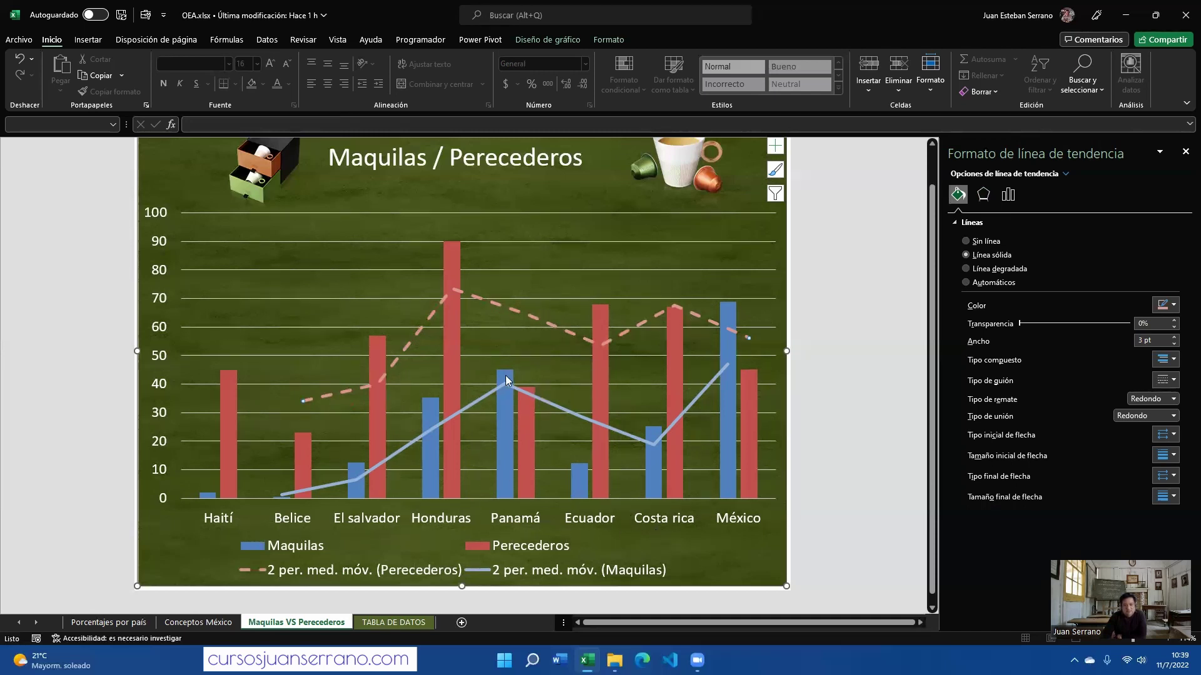
# Add data labels to the columns of the Perecederos series
pyautogui.click(550, 205)
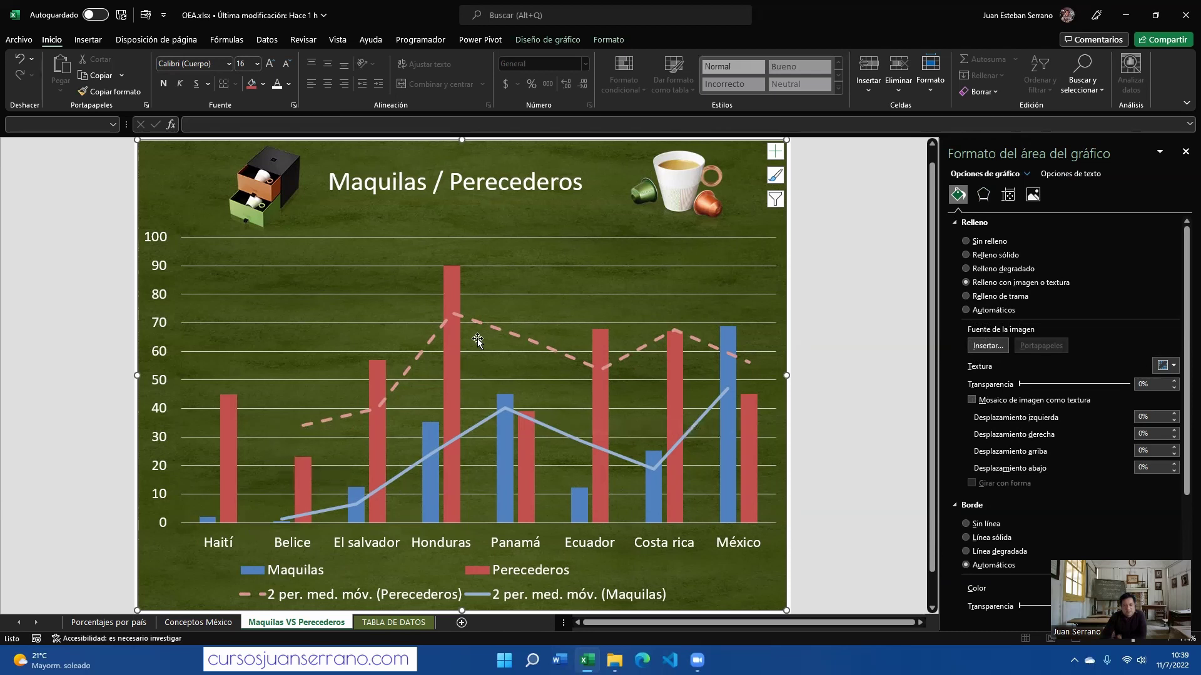
pyautogui.click(453, 274)
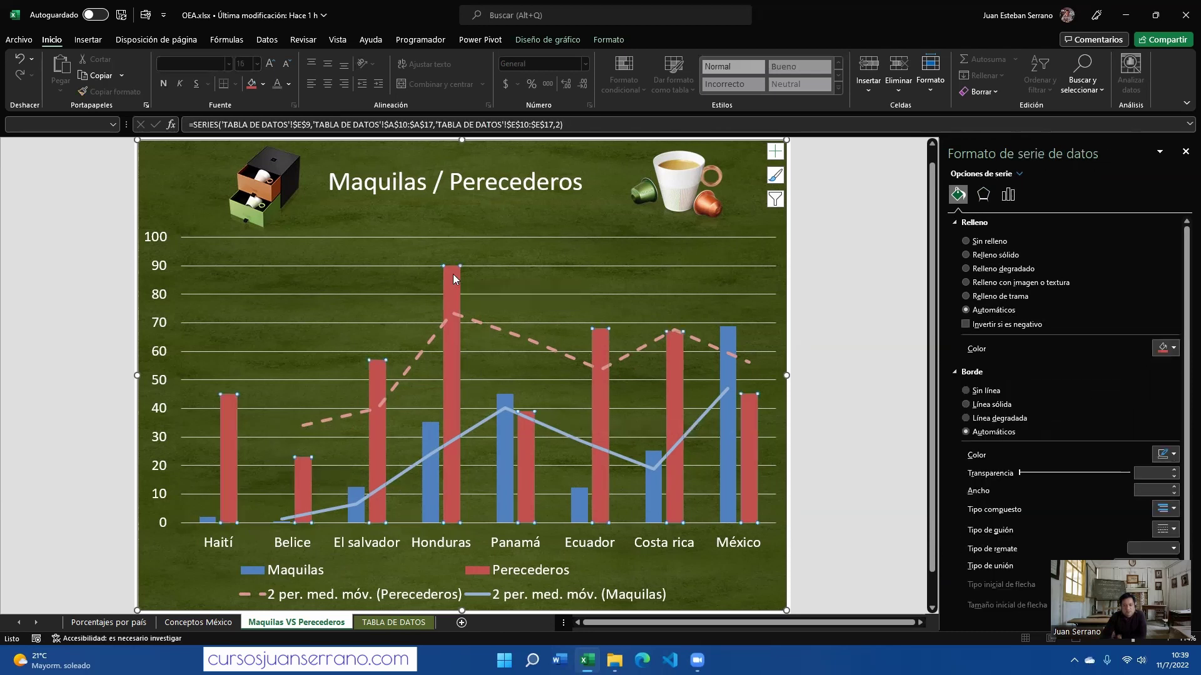
pyautogui.rightClick(452, 279)
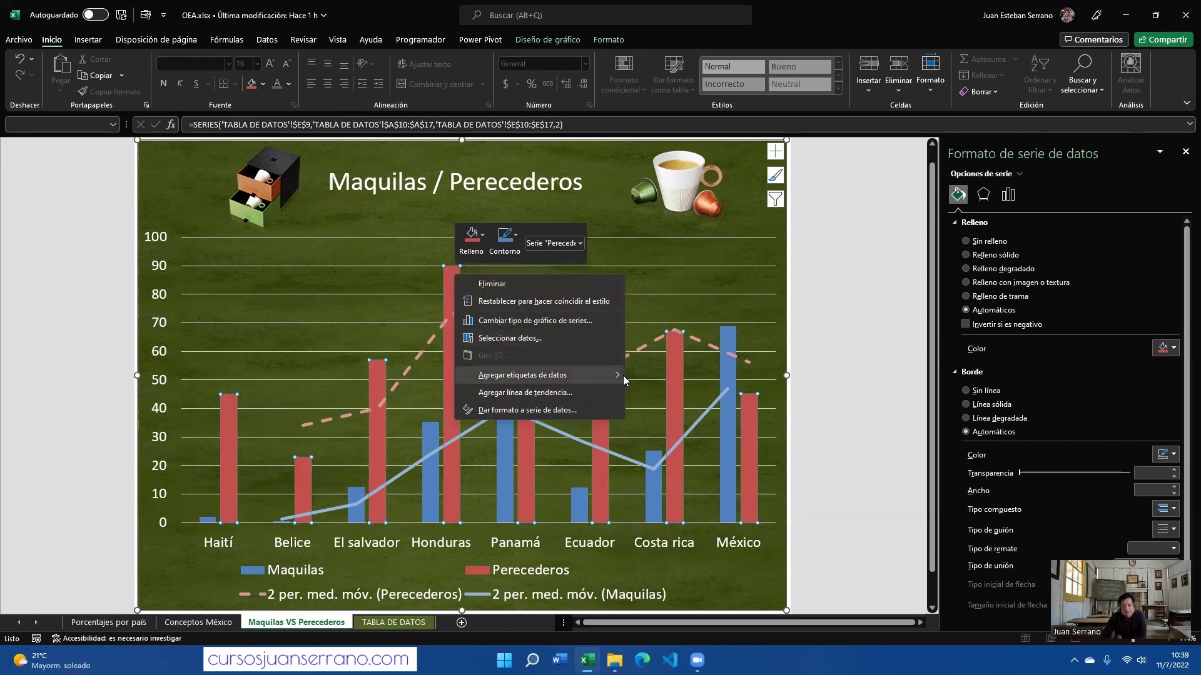
pyautogui.moveTo(620, 376)
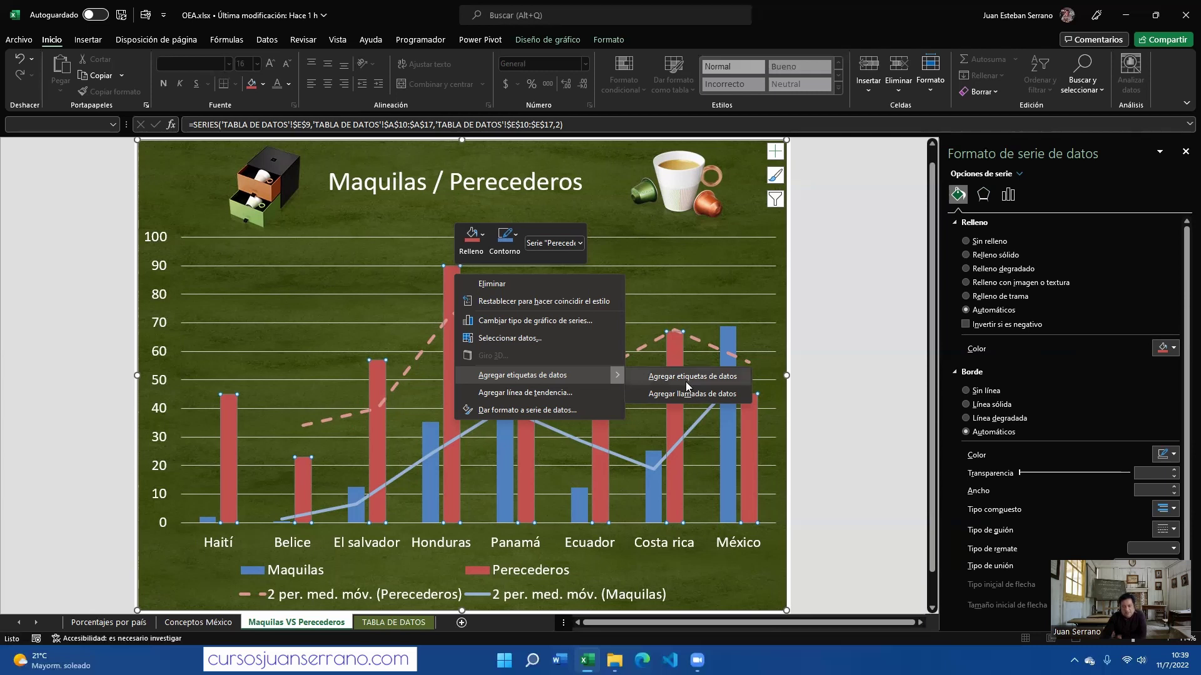
pyautogui.click(727, 380)
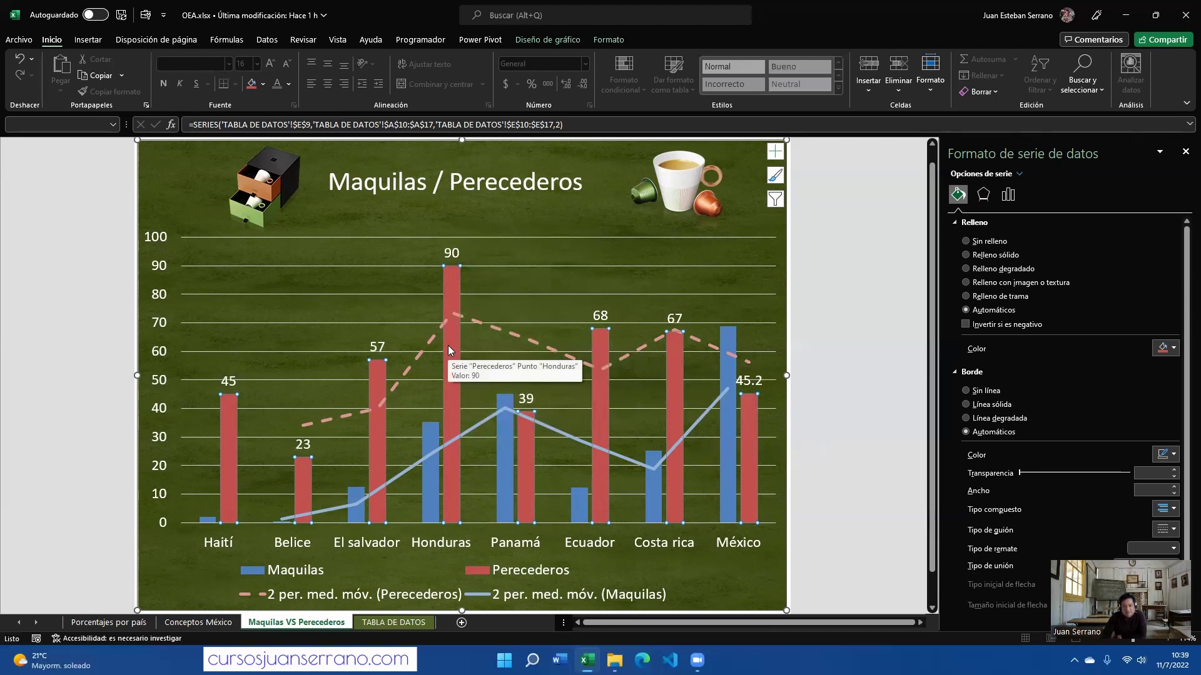
# Widen the chart's columns by reducing the series gap width (Ancho del rango) to 62%
pyautogui.moveTo(674, 361)
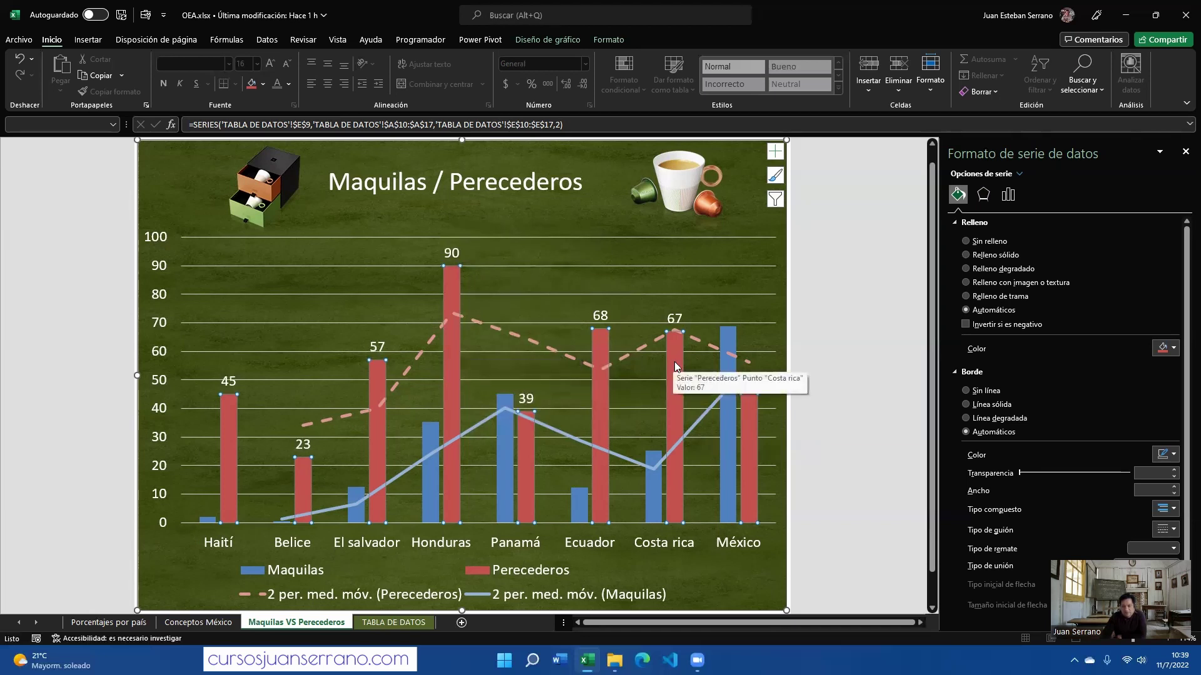
pyautogui.click(1011, 197)
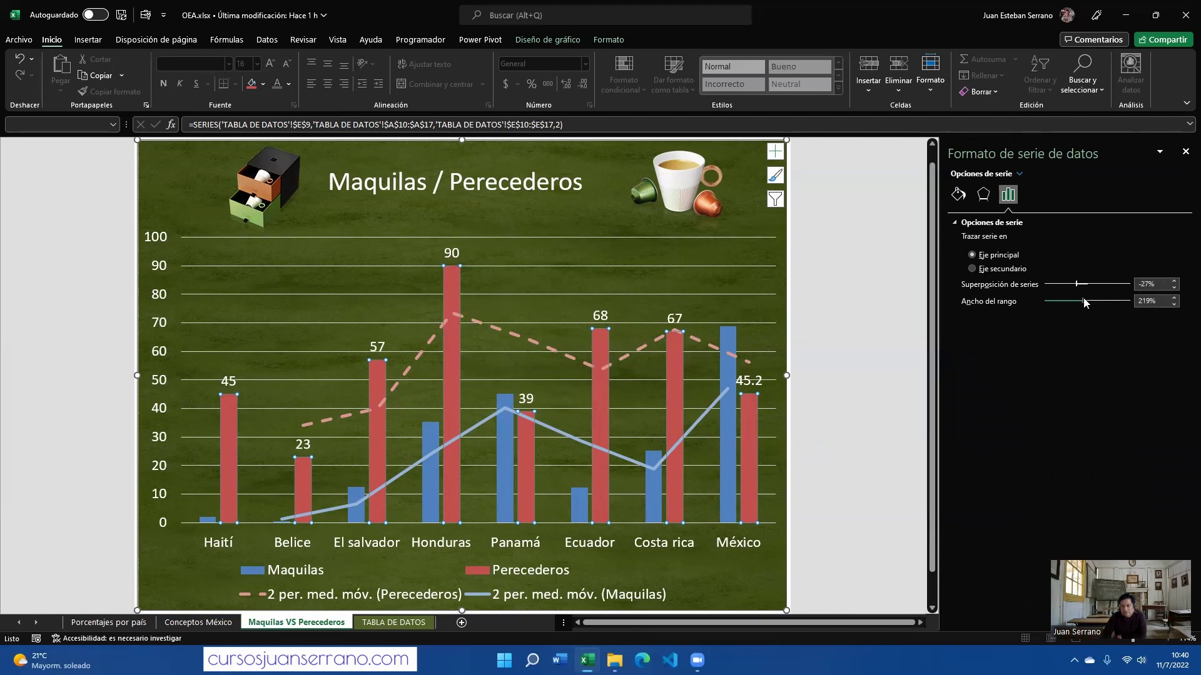
pyautogui.moveTo(1084, 299); pyautogui.dragTo(1061, 299)
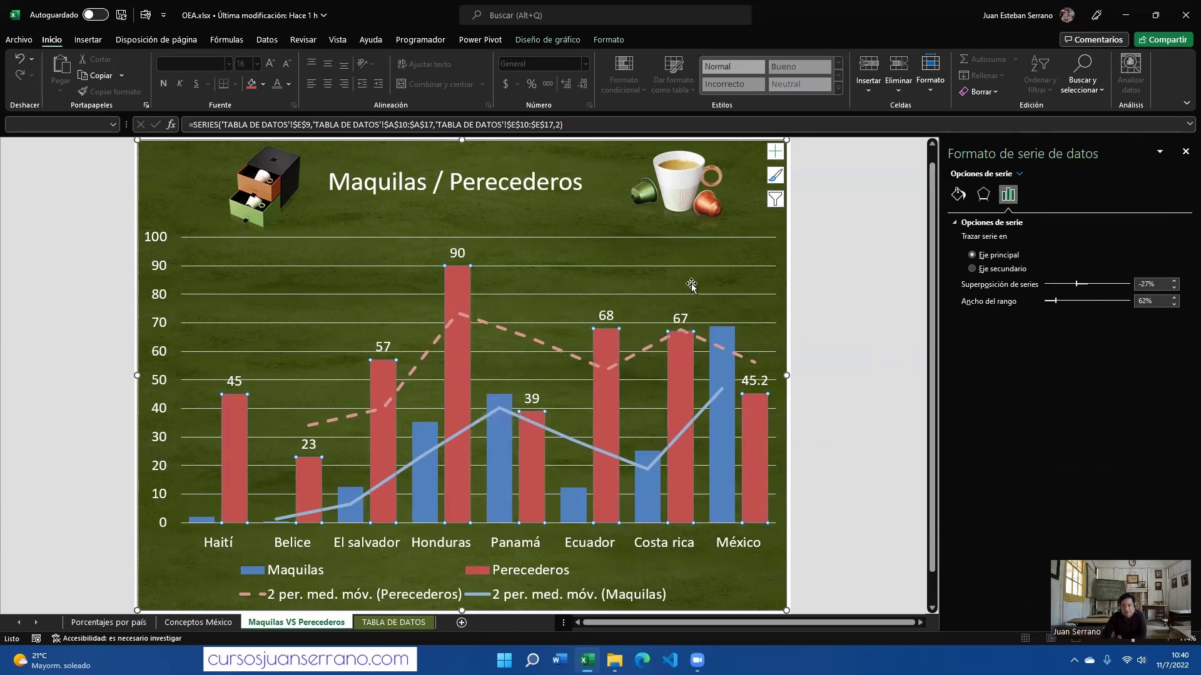
# Include the category name alongside the value in the Perecederos data labels
pyautogui.click(459, 255)
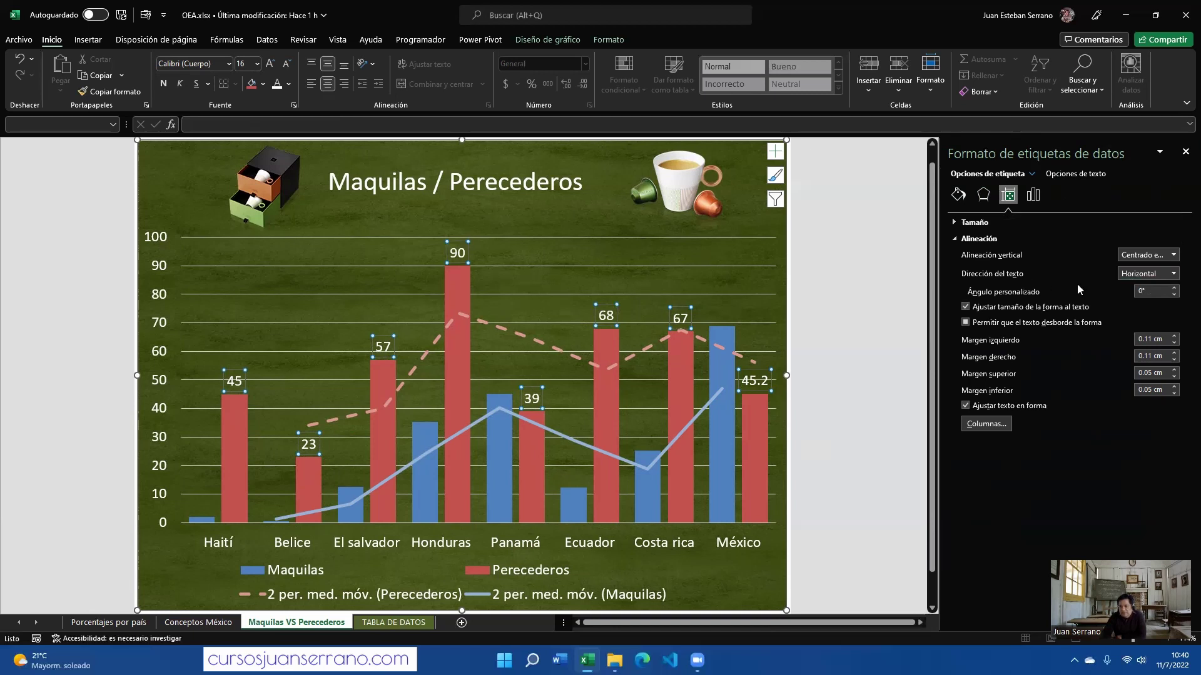
pyautogui.click(1033, 196)
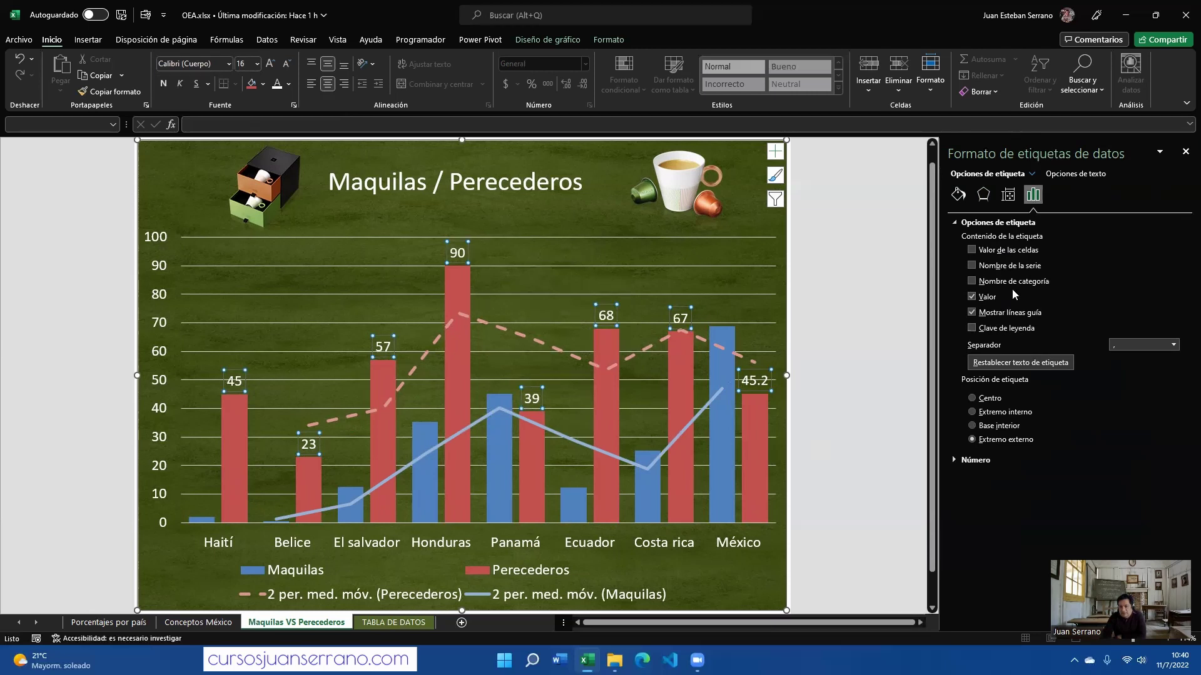
pyautogui.click(971, 281)
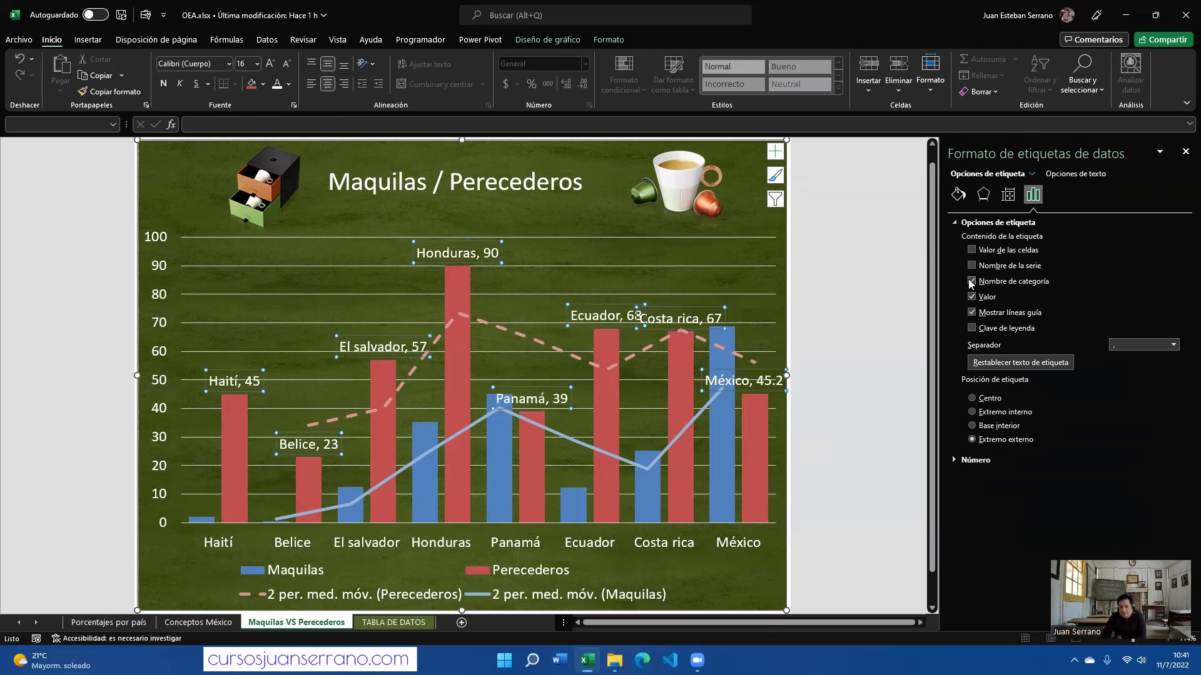
# Delete the country category axis and stretch the plot area downward into the freed space above the legend
pyautogui.click(528, 547)
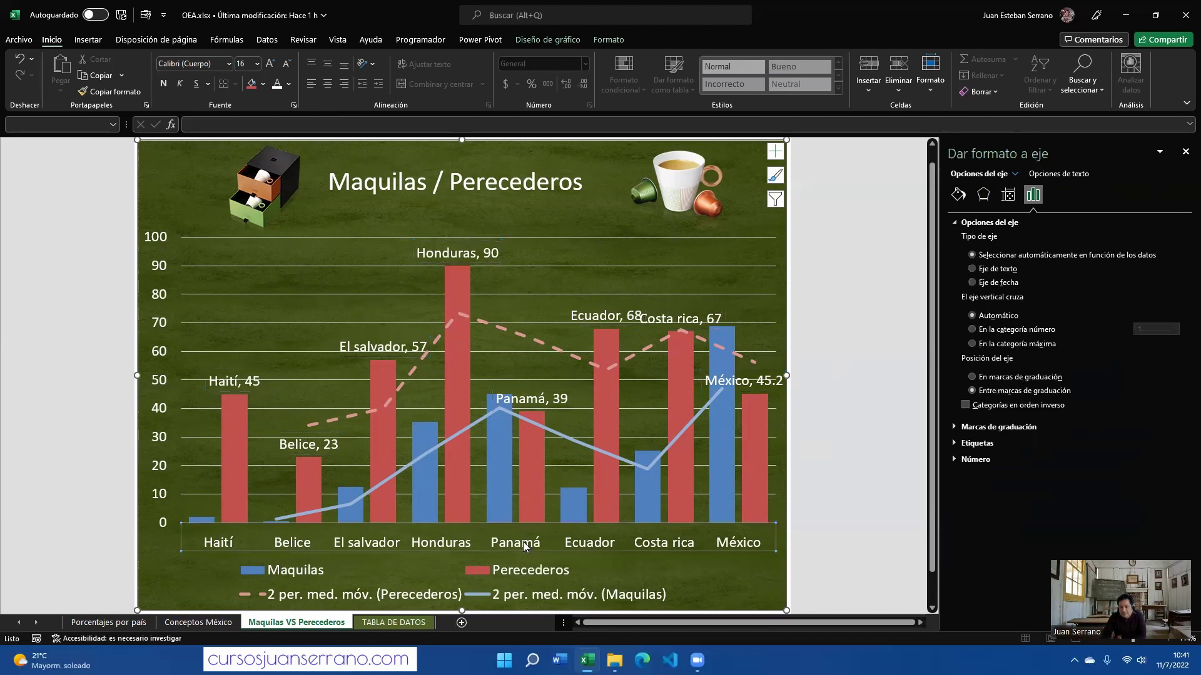
pyautogui.press('Delete')
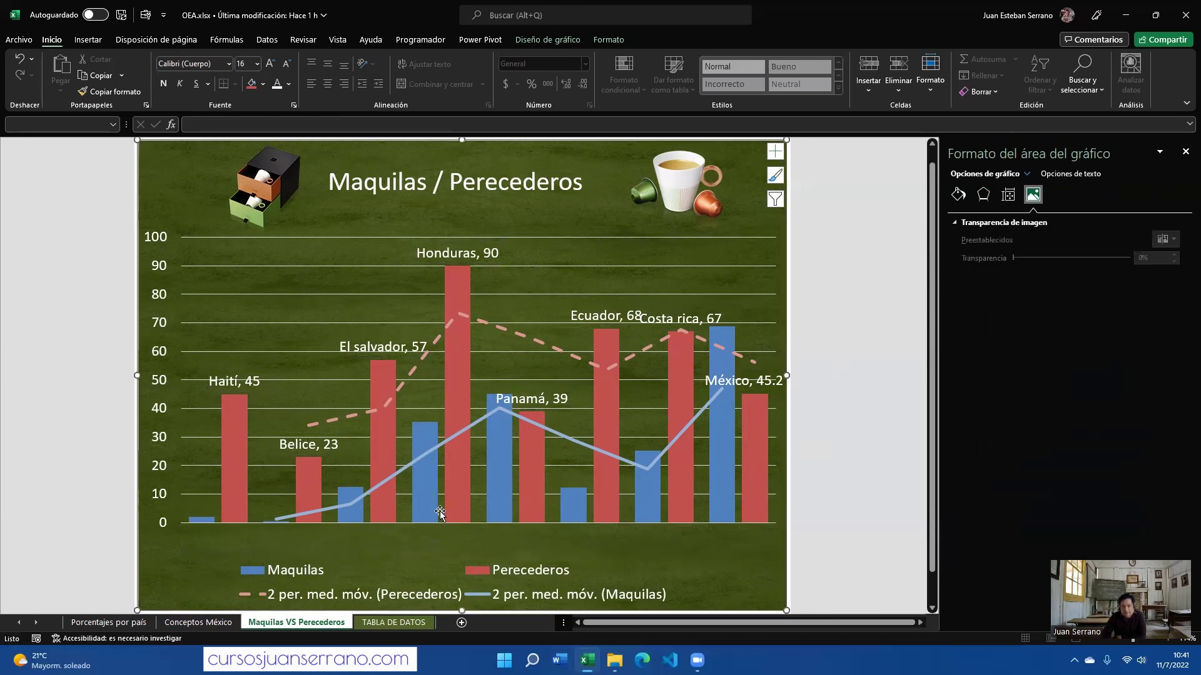
pyautogui.click(478, 526)
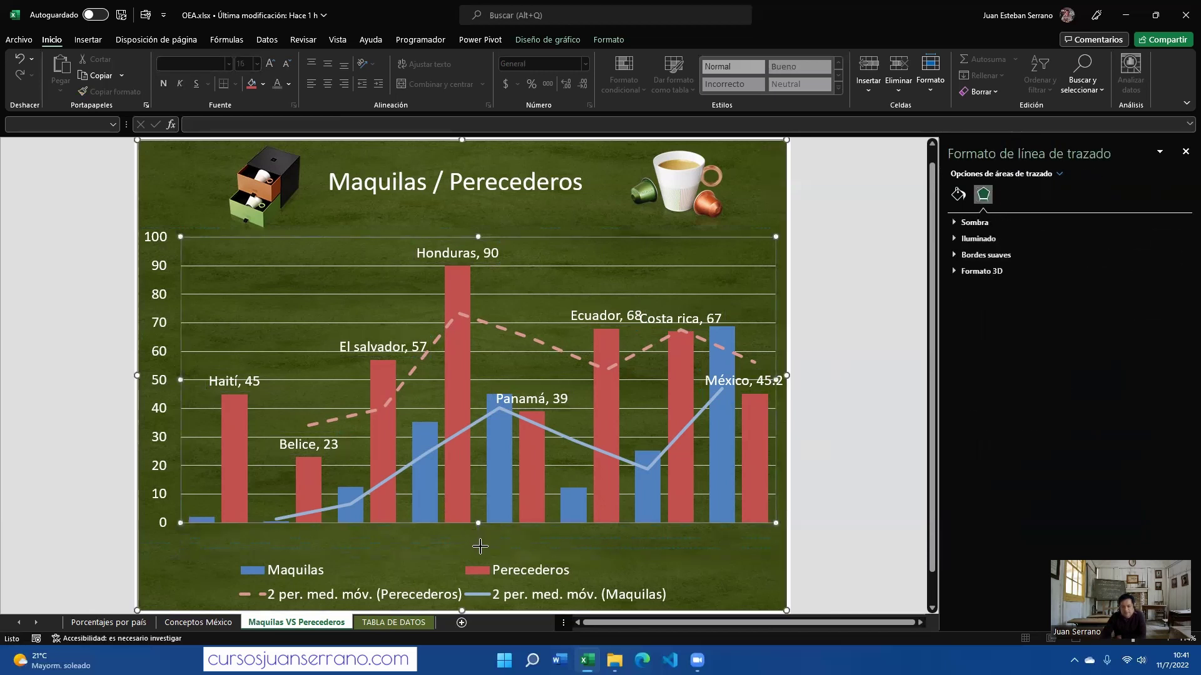
pyautogui.moveTo(480, 546); pyautogui.dragTo(480, 549)
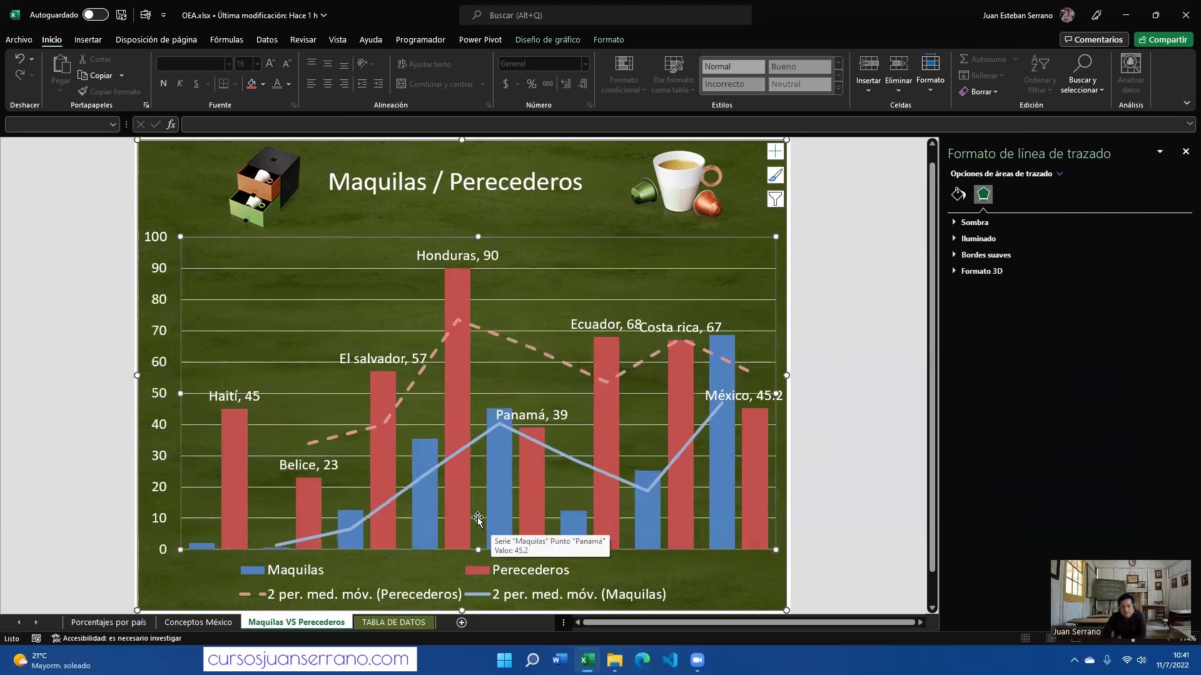
pyautogui.click(797, 482)
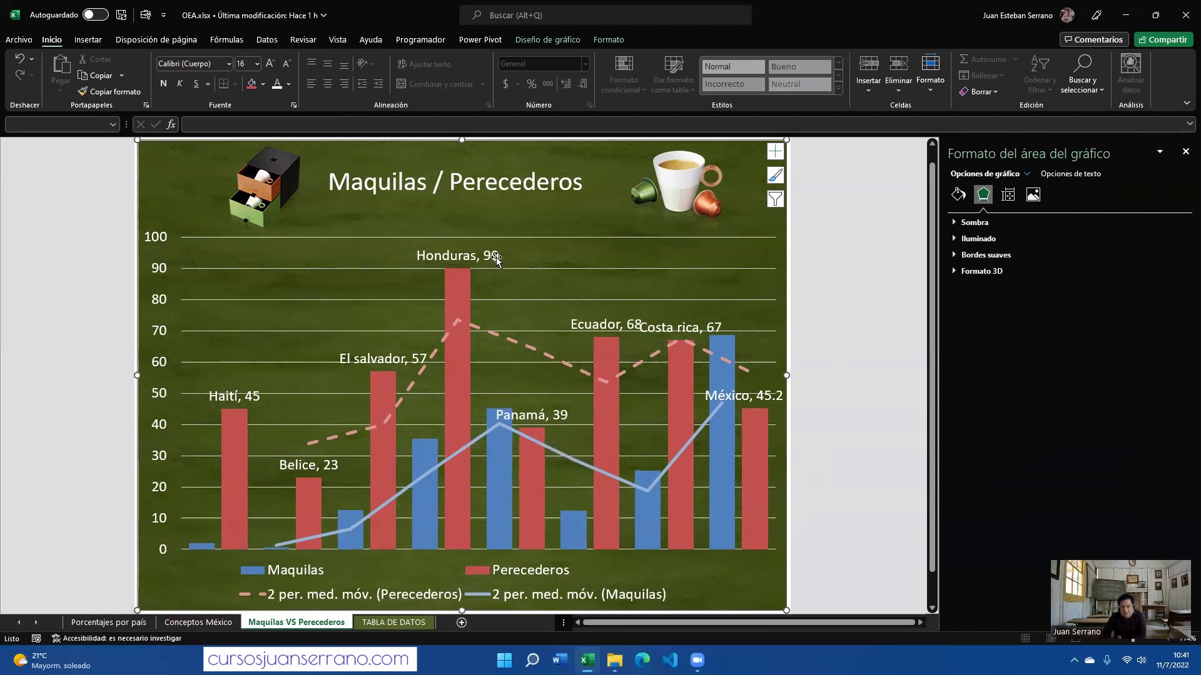
# Set the Perecederos data labels' position to Base interior, trying Centro and Extremo interno first
pyautogui.click(463, 254)
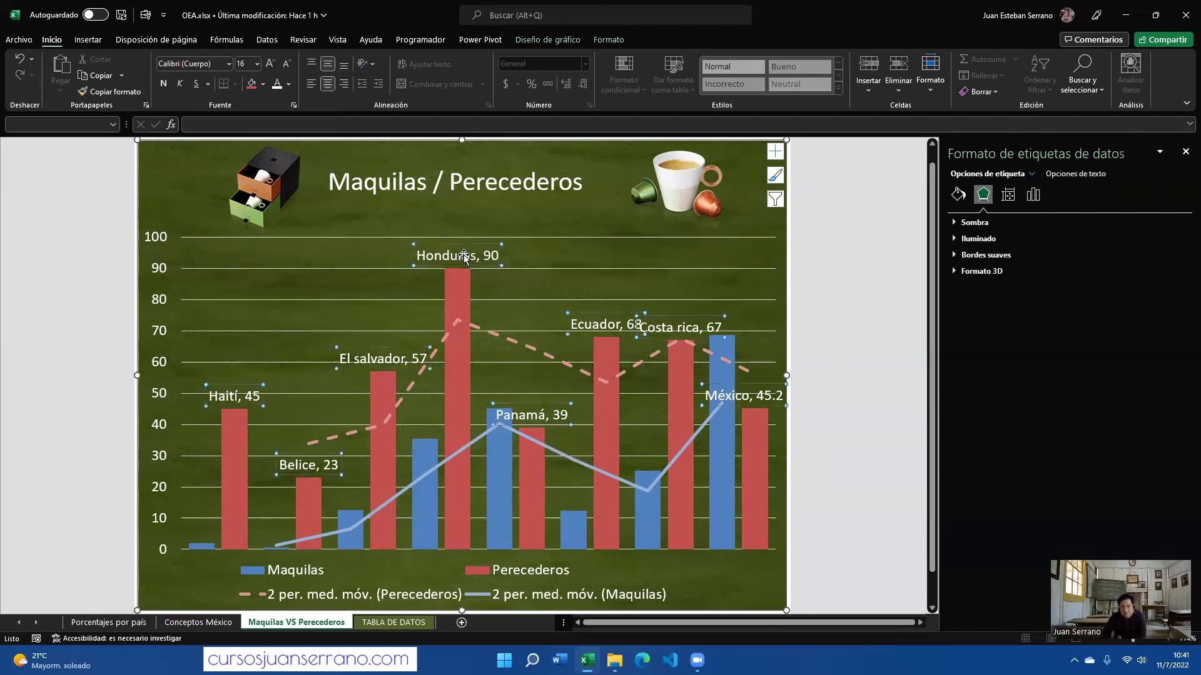
pyautogui.click(1033, 194)
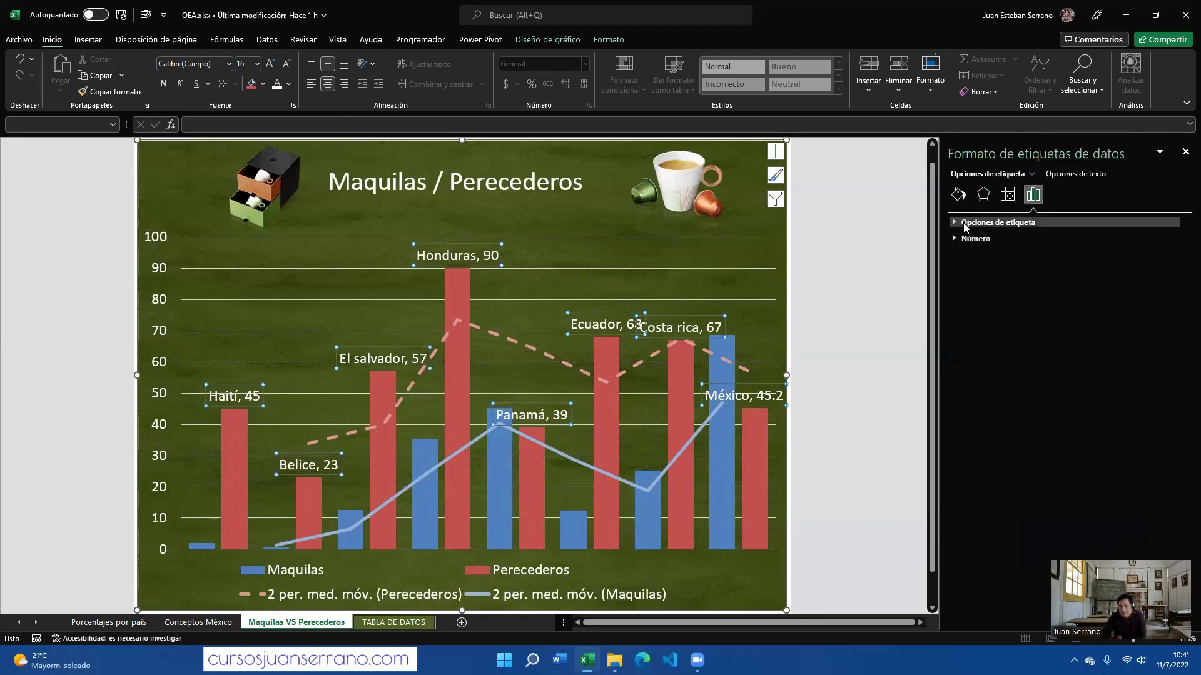
pyautogui.click(955, 223)
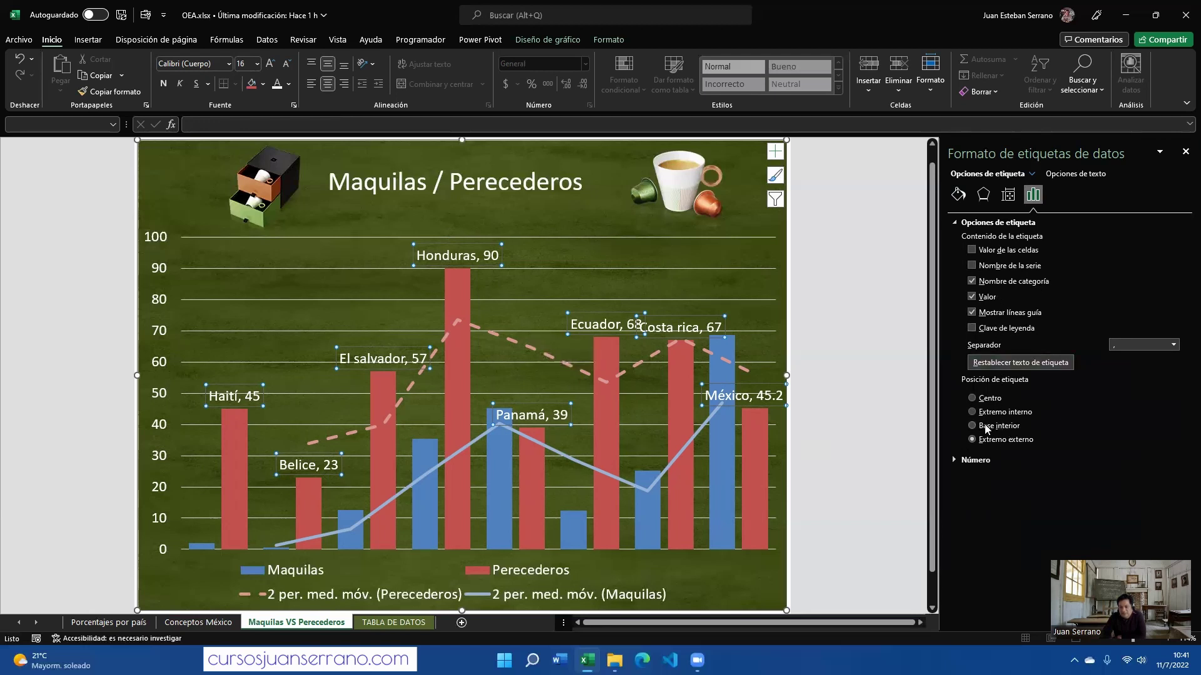
pyautogui.click(988, 398)
pyautogui.click(995, 413)
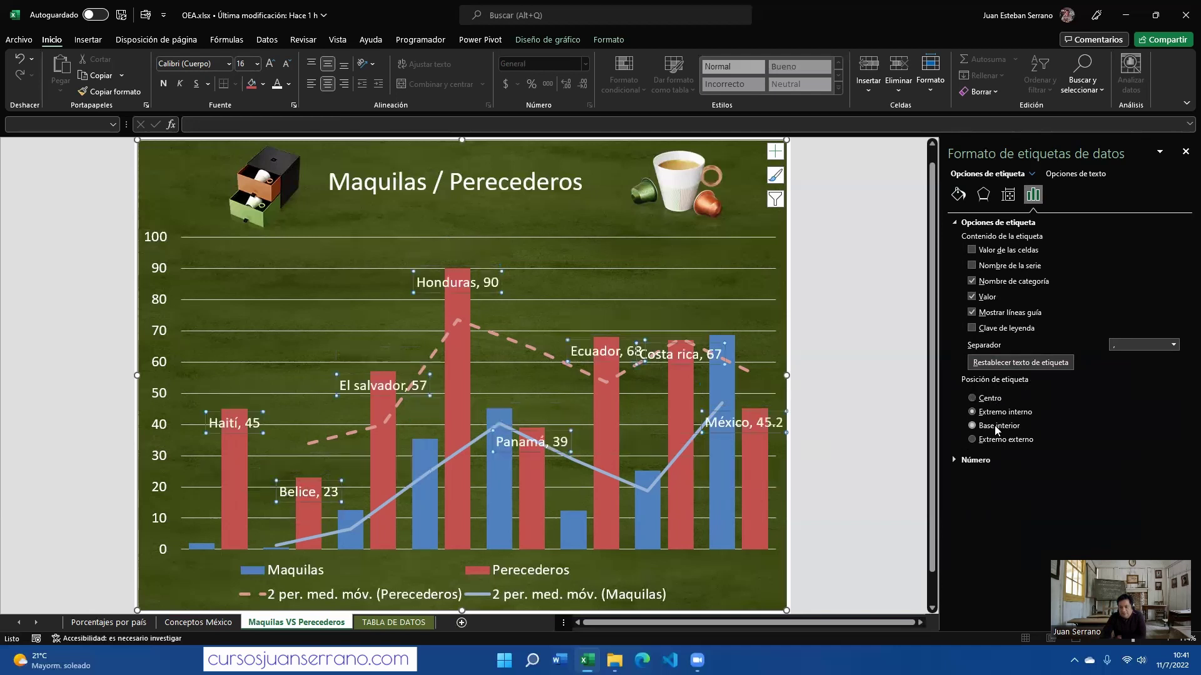
pyautogui.click(994, 425)
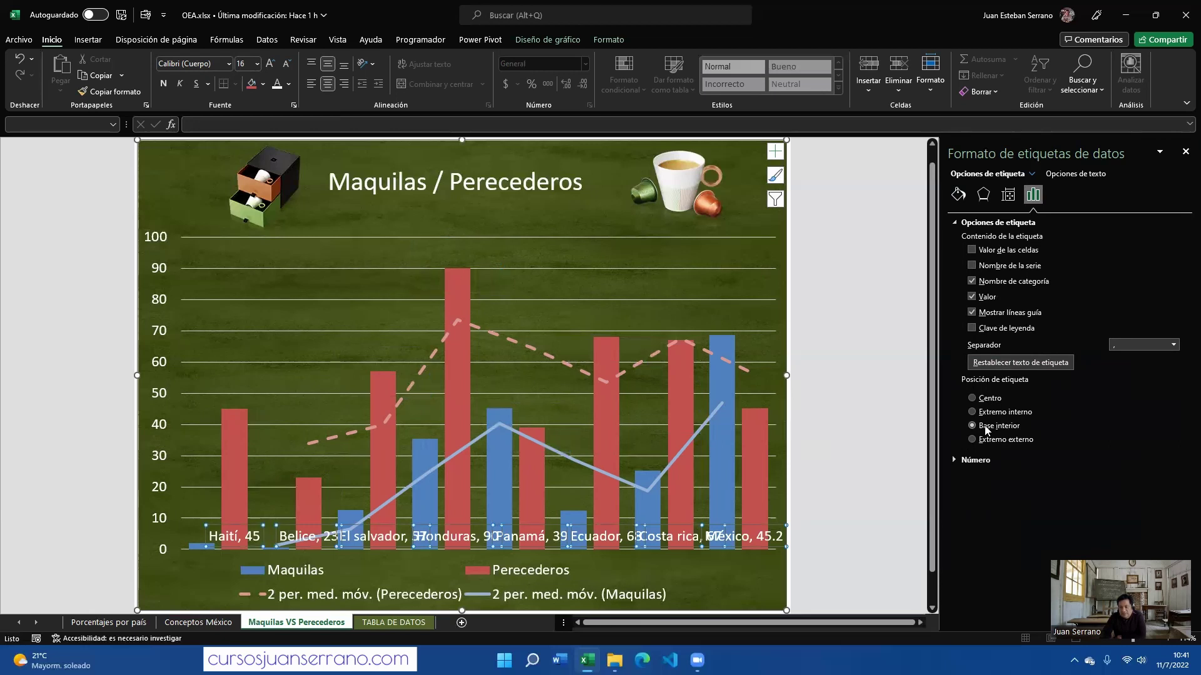
# Rotate the Perecederos data label text by 270° so it runs vertically inside the columns
pyautogui.click(1006, 197)
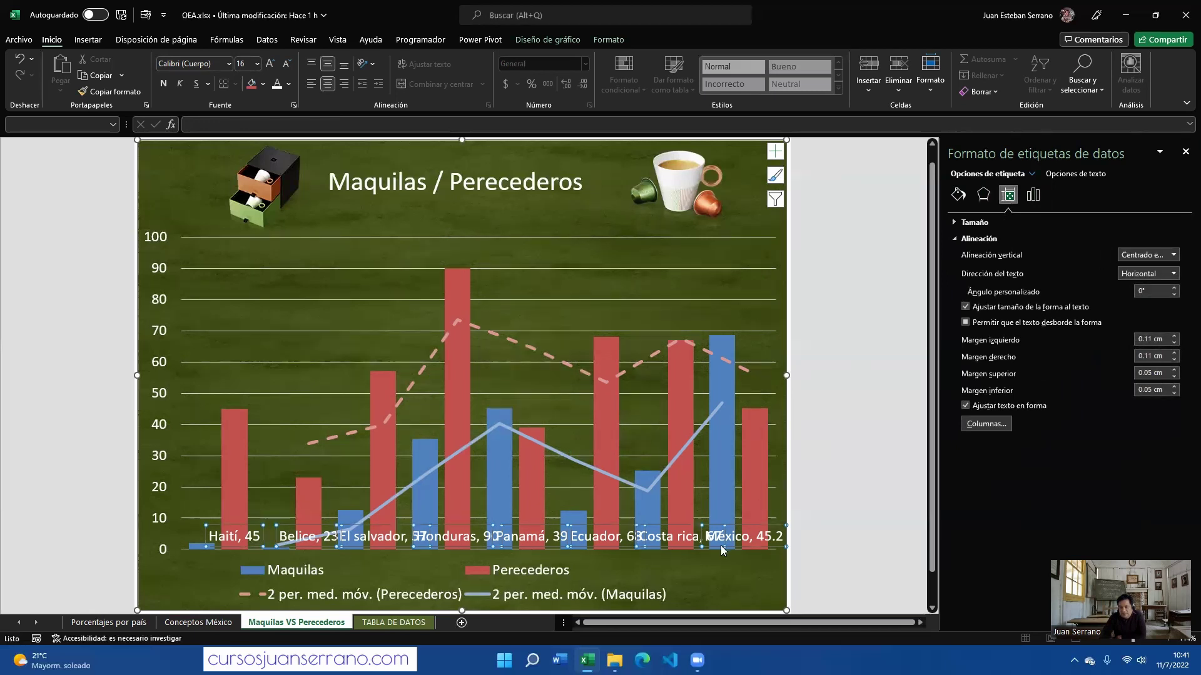
pyautogui.click(1175, 275)
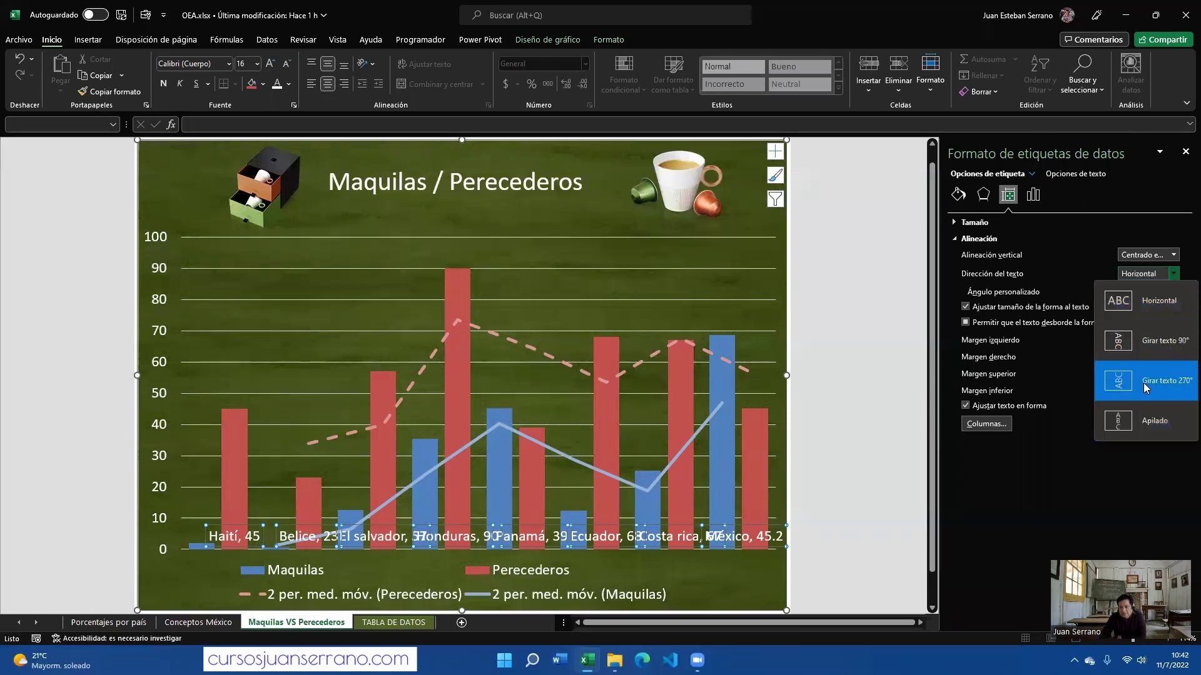
pyautogui.click(1147, 389)
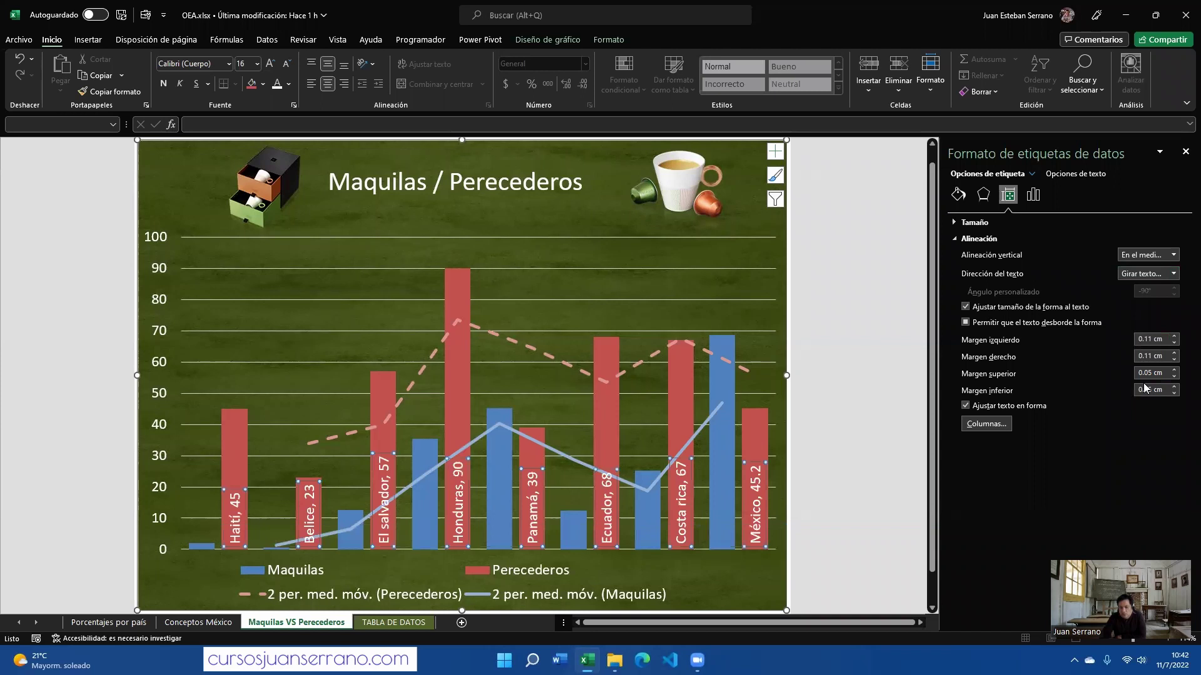
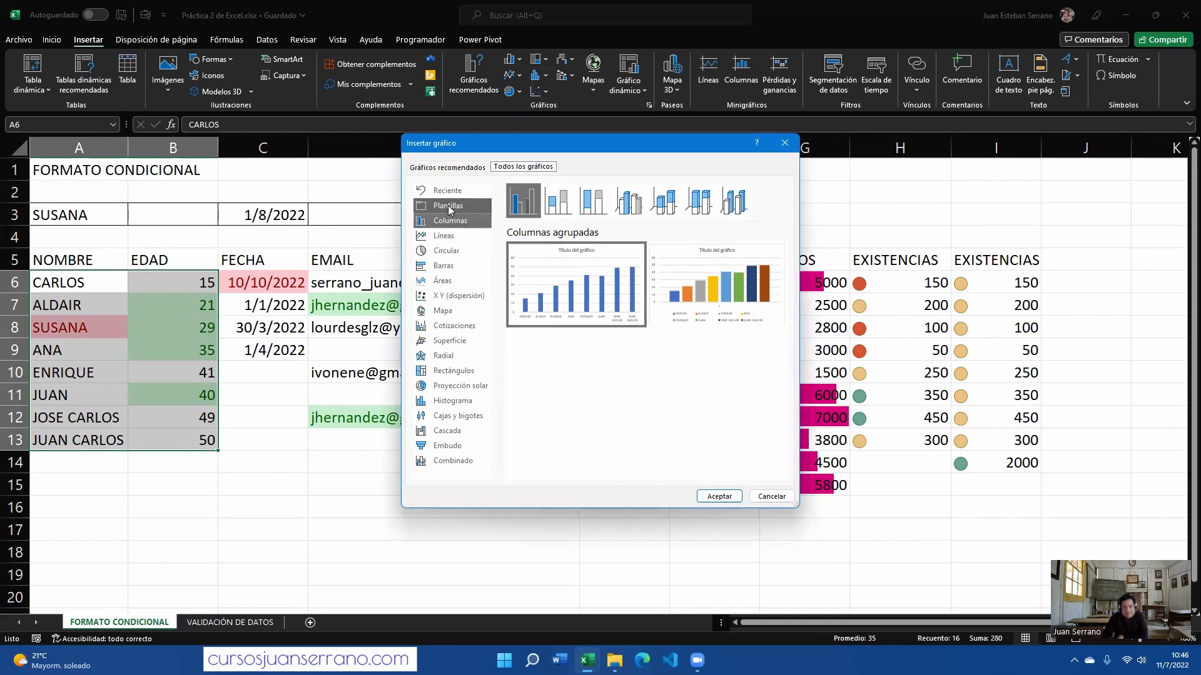
# Insert a chart of the selected names and ages using the saved Billetes chart template
pyautogui.click(448, 208)
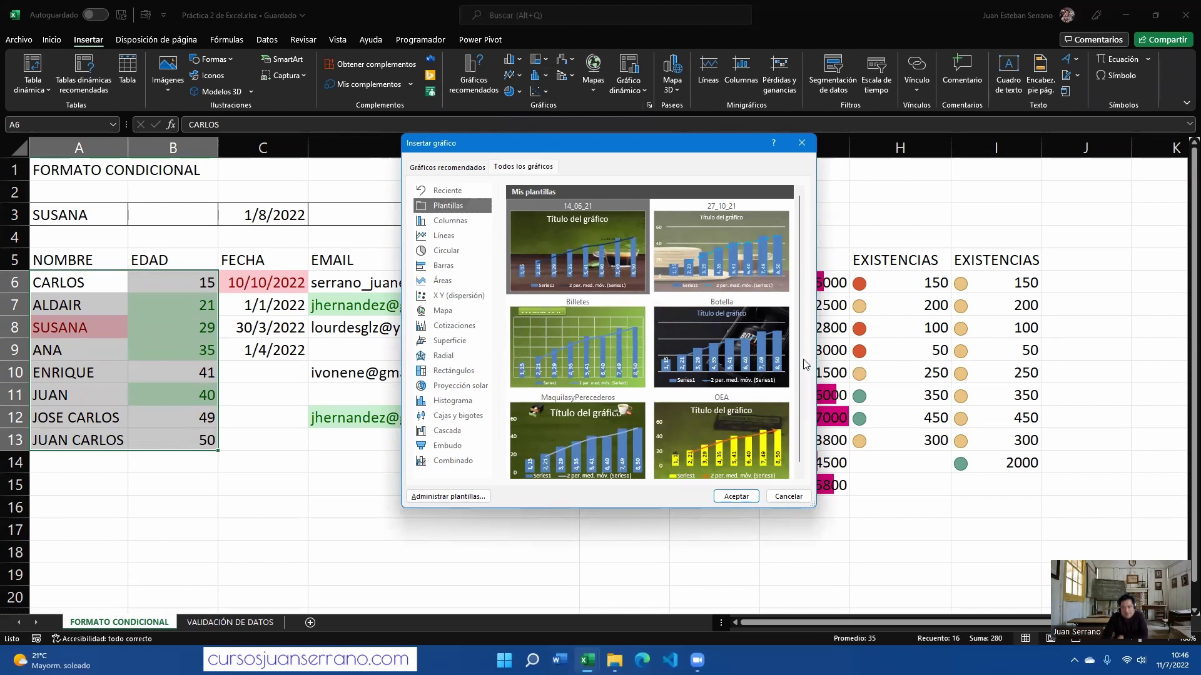
pyautogui.scroll(-1, 798, 362)
pyautogui.moveTo(572, 354)
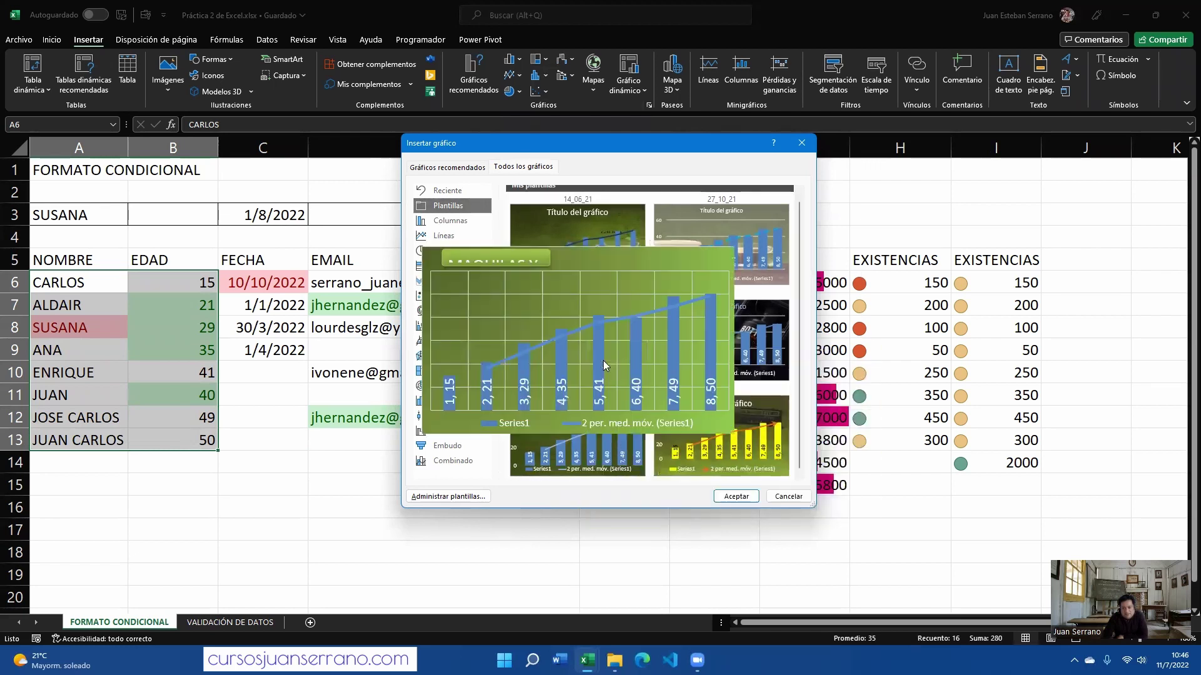
pyautogui.click(736, 496)
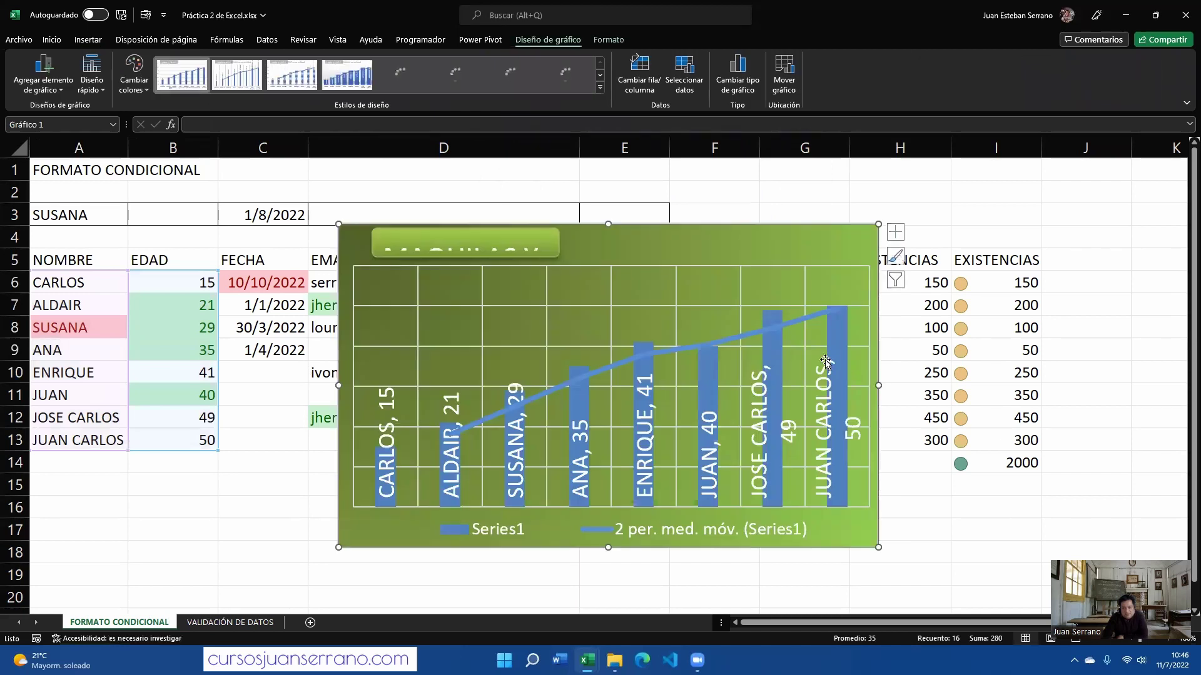
# Move the template-based chart to its own new sheet and close the Práctica 2 de Excel workbook without saving
pyautogui.rightClick(846, 244)
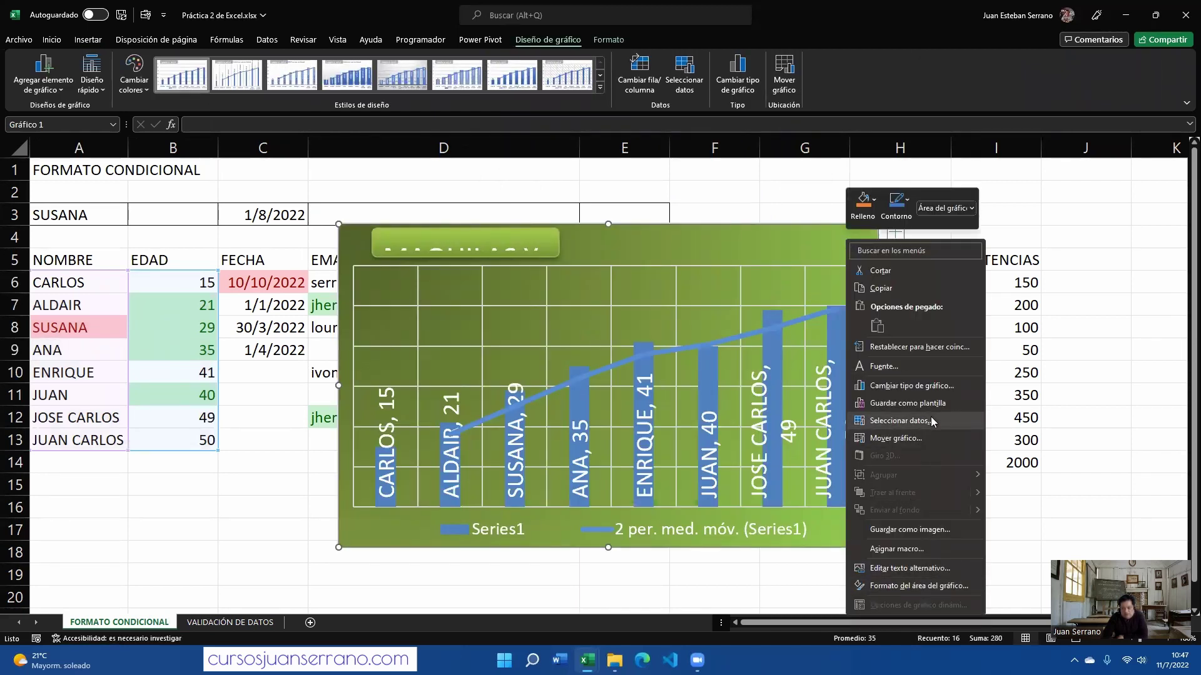
pyautogui.click(919, 439)
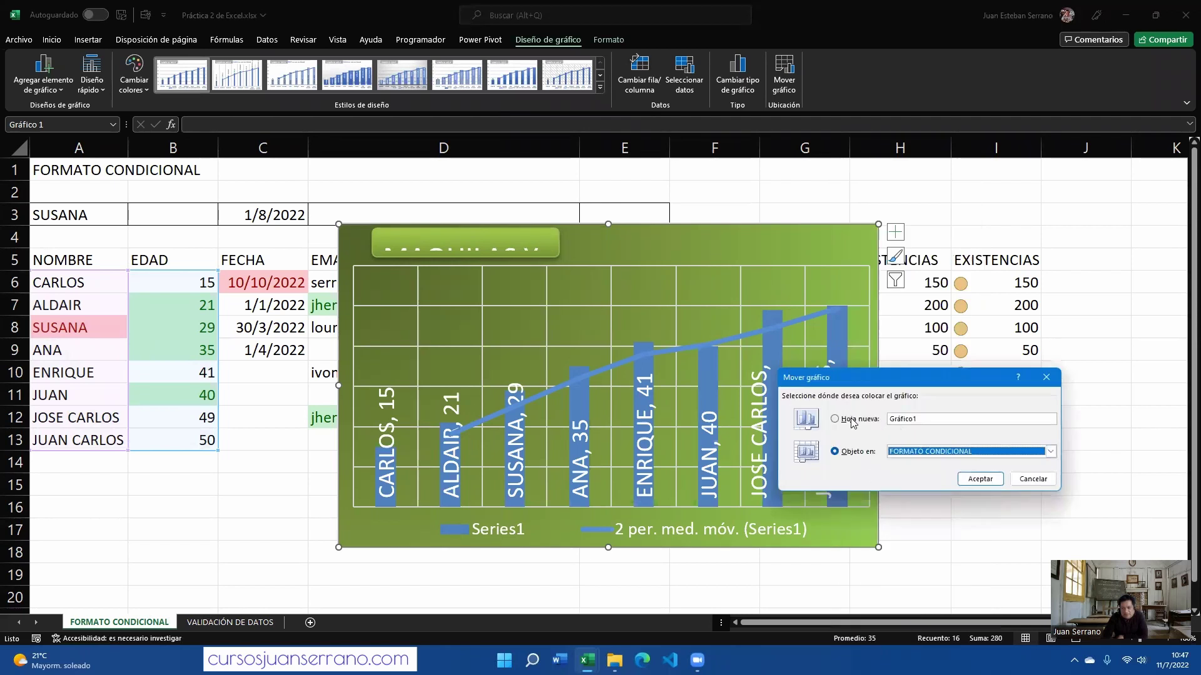
pyautogui.click(854, 423)
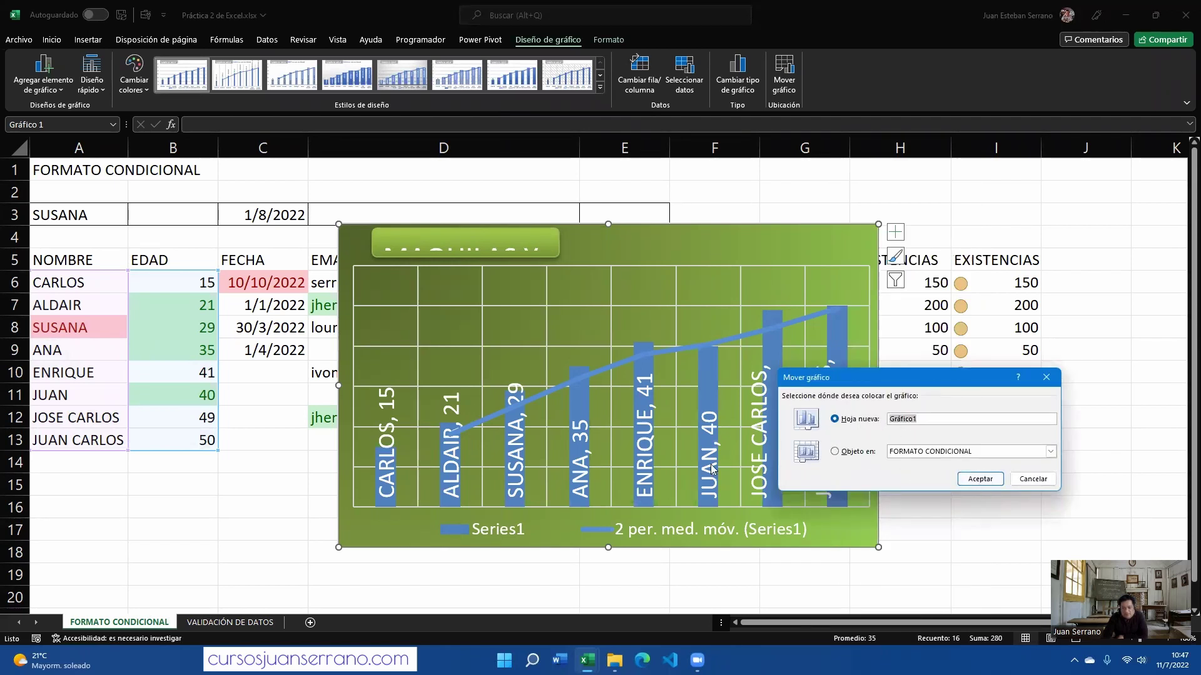
pyautogui.click(980, 478)
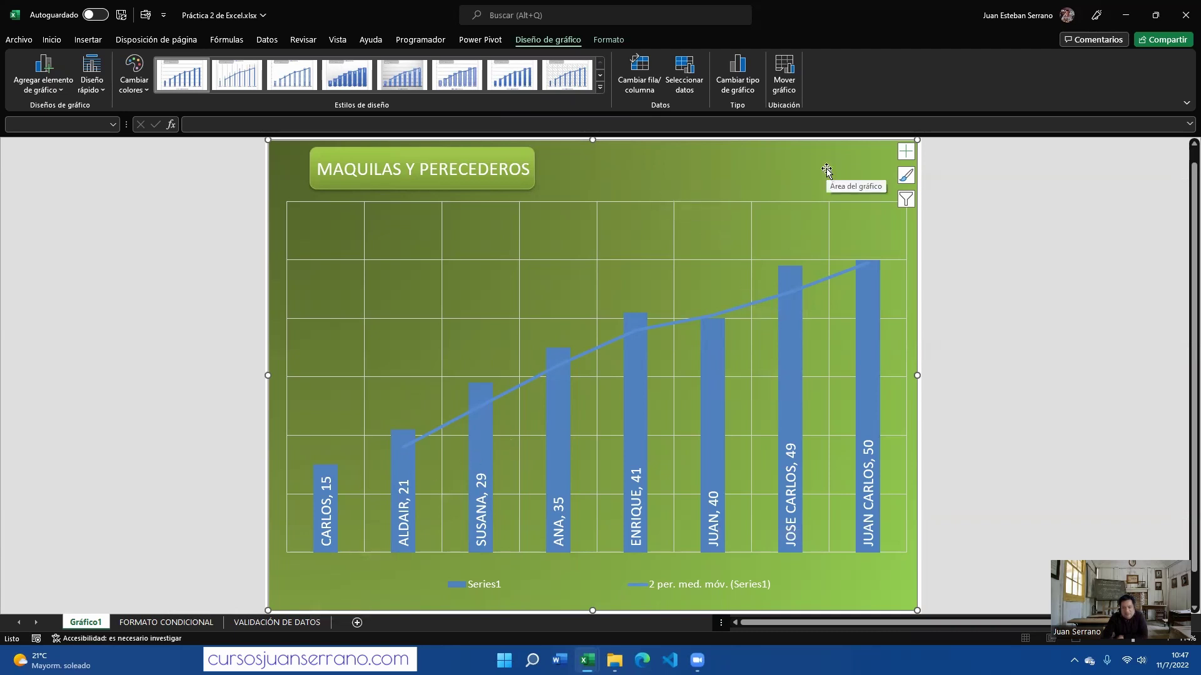
pyautogui.click(1185, 15)
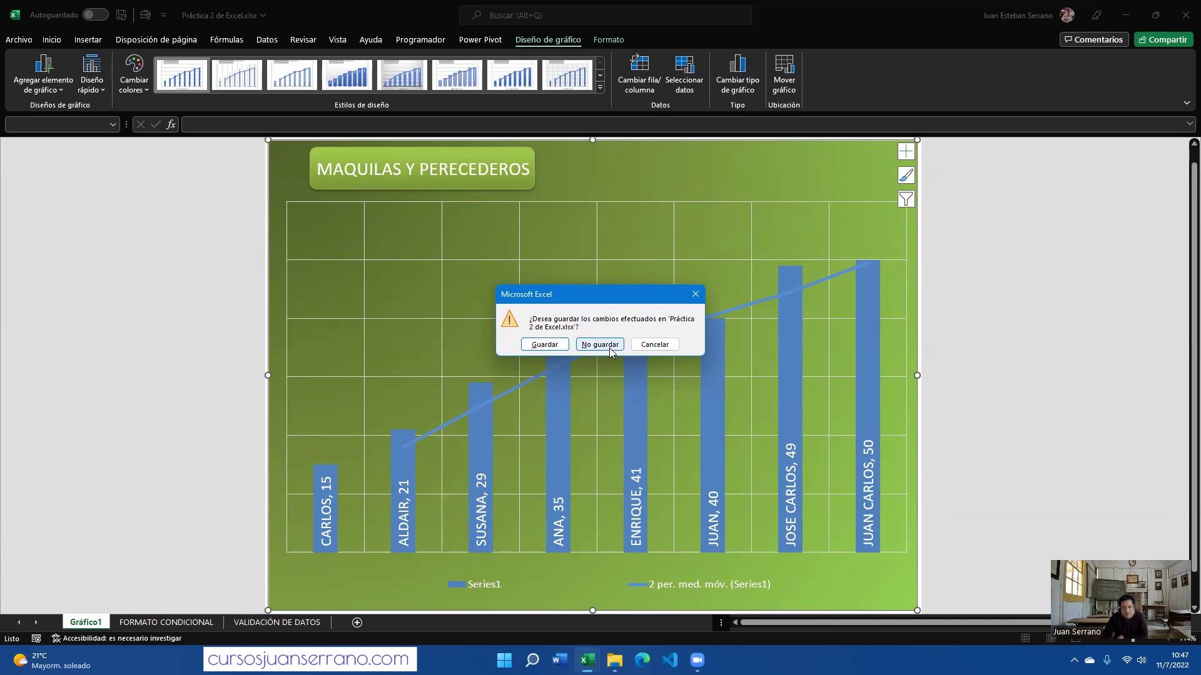
pyautogui.click(608, 344)
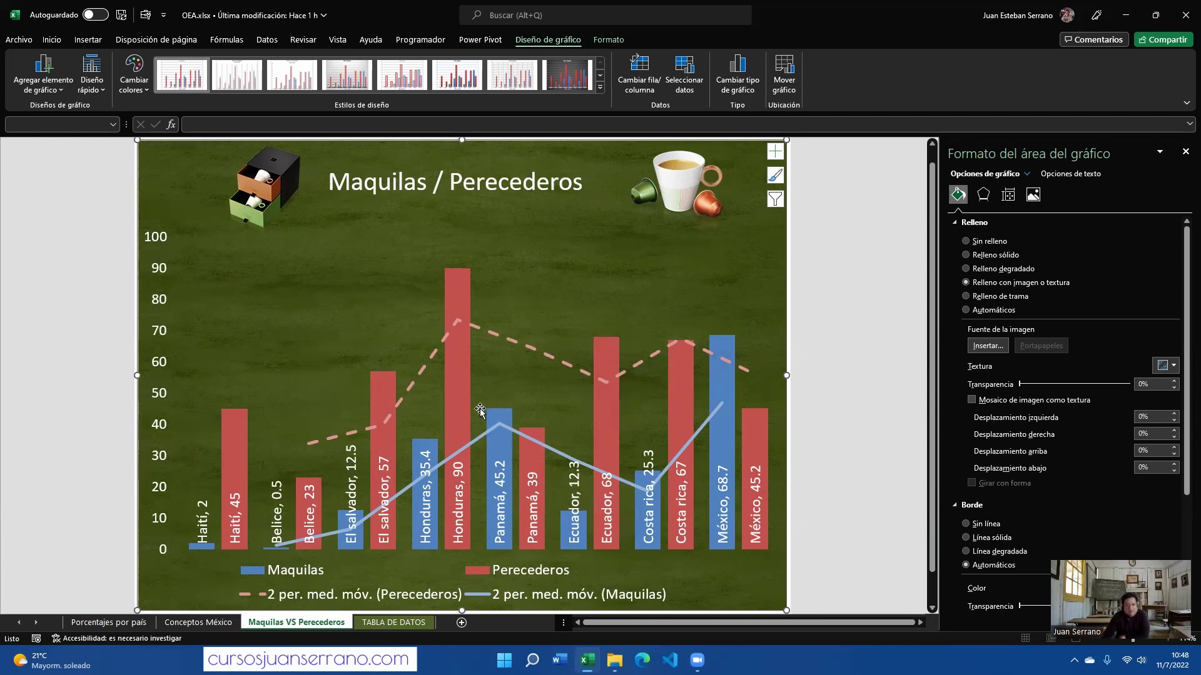
# Go to the TABLA DE DATOS sheet and close the shape formatting pane to show the whole export table
pyautogui.click(385, 623)
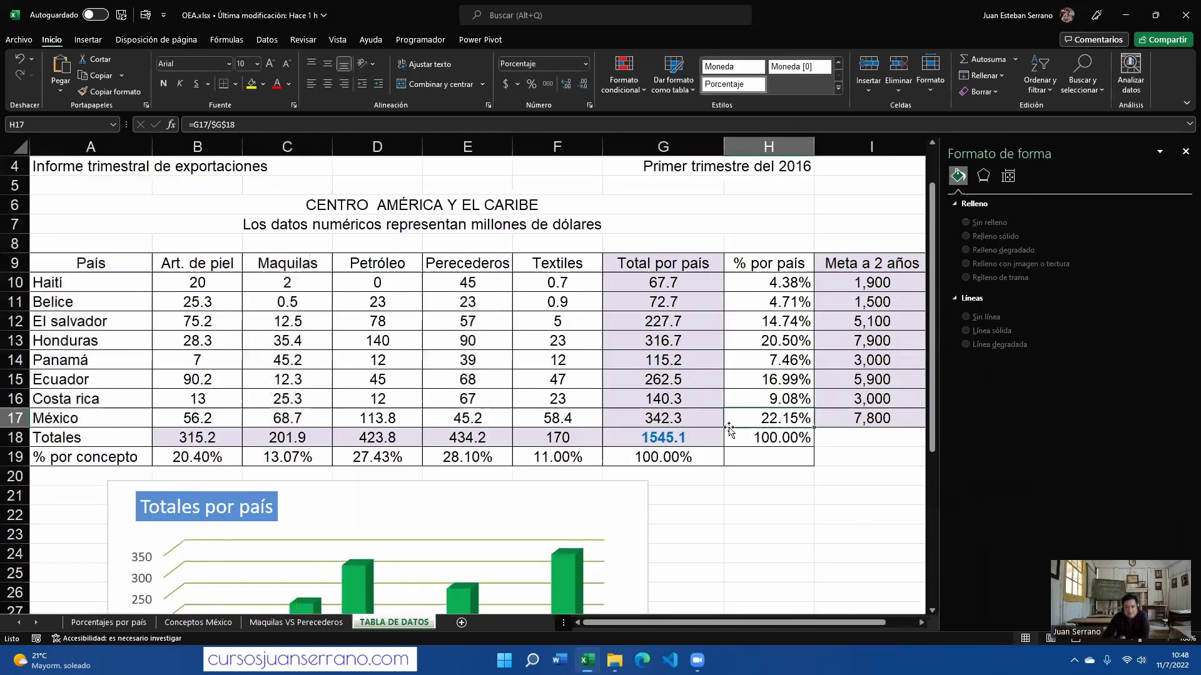
pyautogui.click(1185, 152)
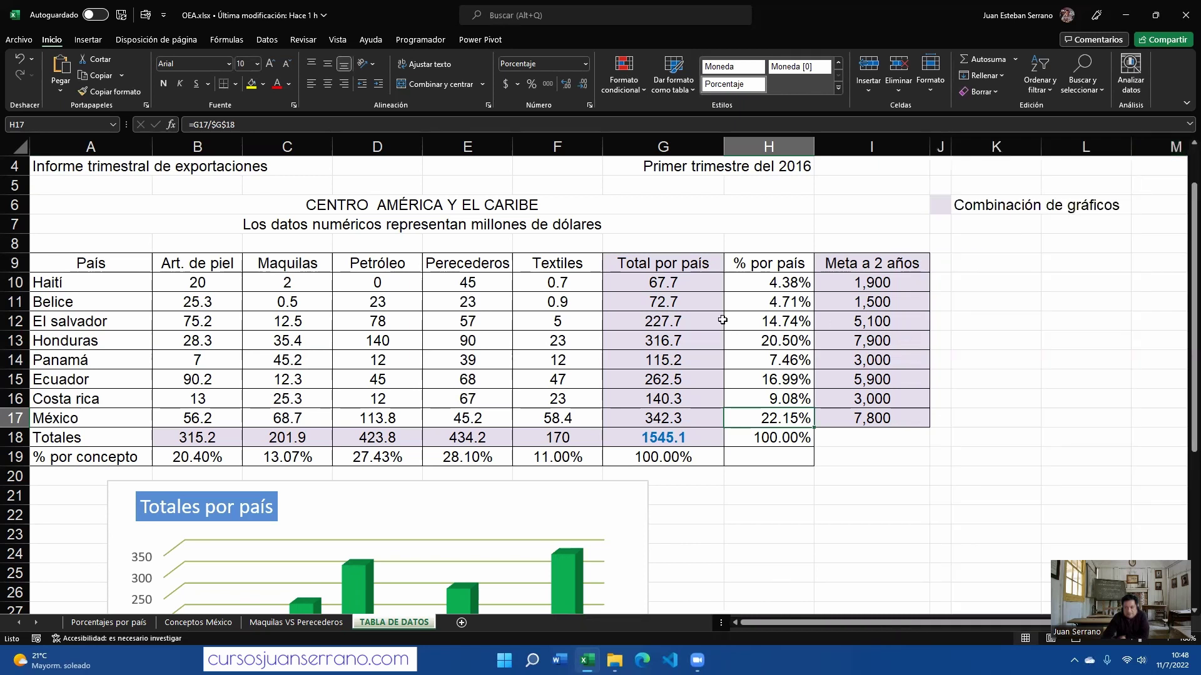
pyautogui.click(257, 399)
pyautogui.scroll(1, 831, 473)
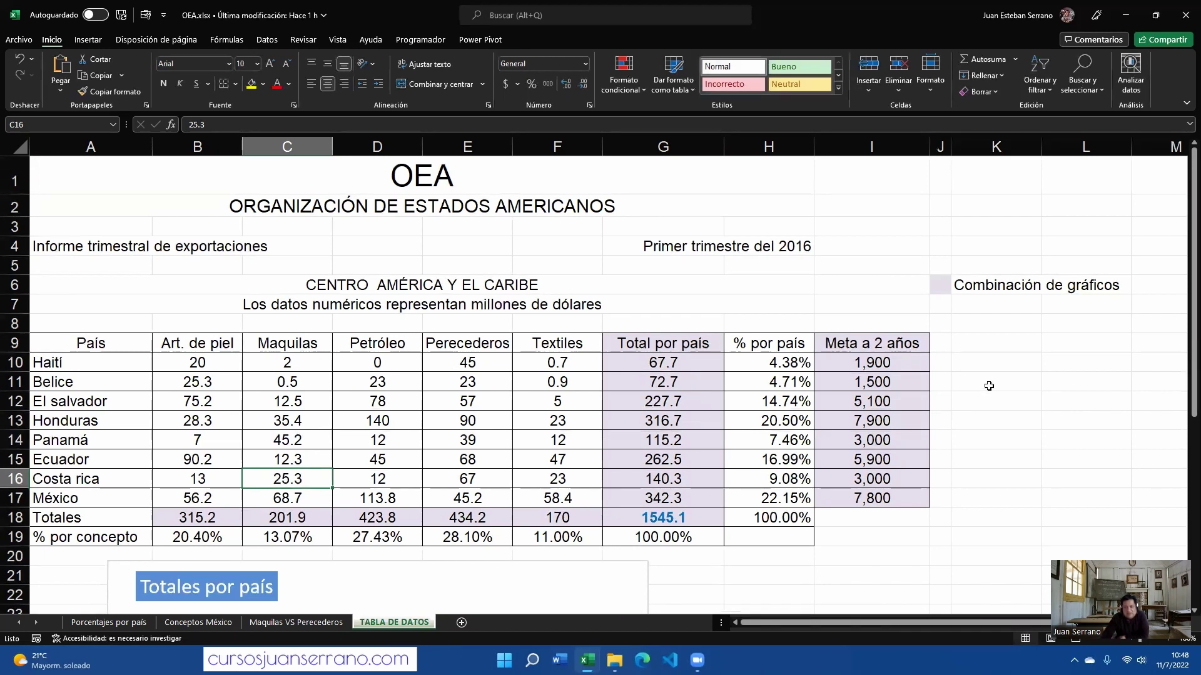
# Examine the Meta a 2 años values in I10:I17 against the Total por país column
pyautogui.moveTo(890, 366); pyautogui.dragTo(888, 497)
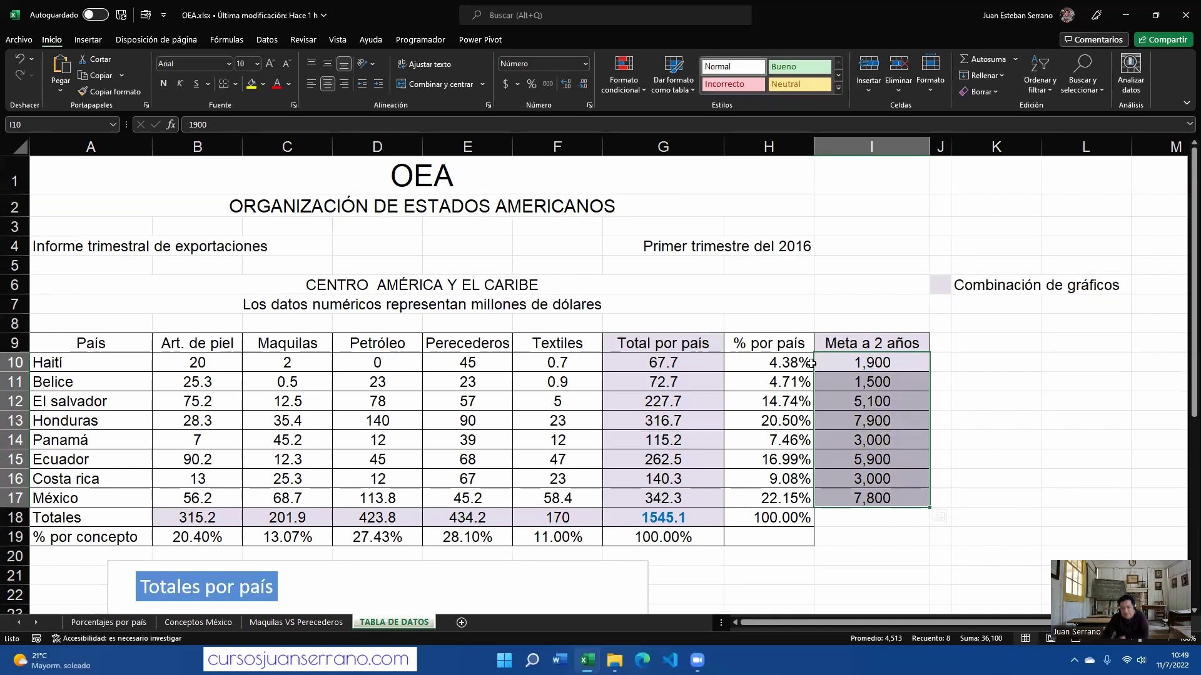
pyautogui.click(954, 384)
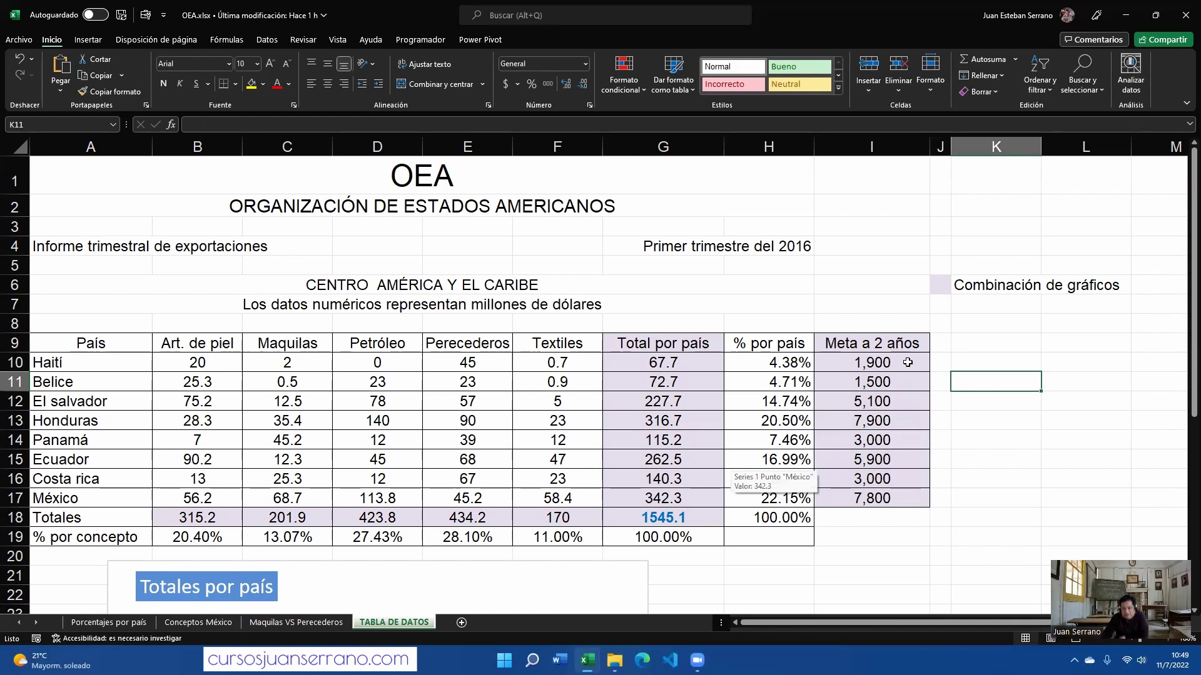
pyautogui.moveTo(907, 362); pyautogui.dragTo(908, 498)
pyautogui.click(982, 421)
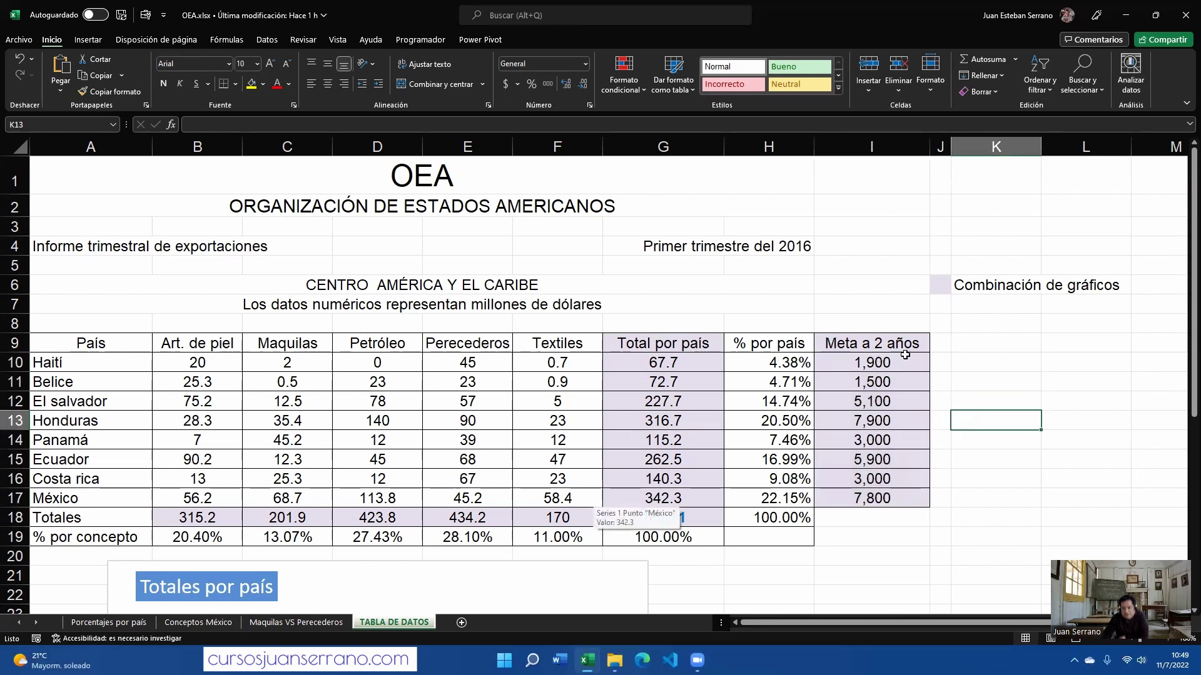
pyautogui.moveTo(903, 368); pyautogui.dragTo(900, 498)
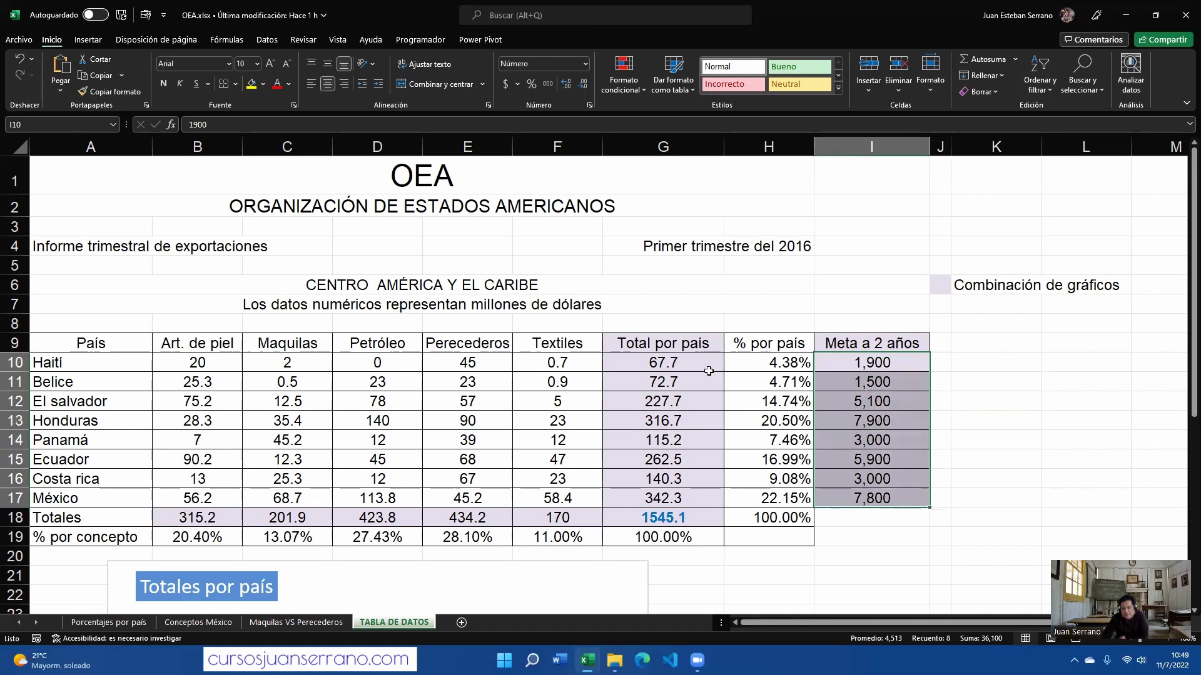
pyautogui.click(907, 341)
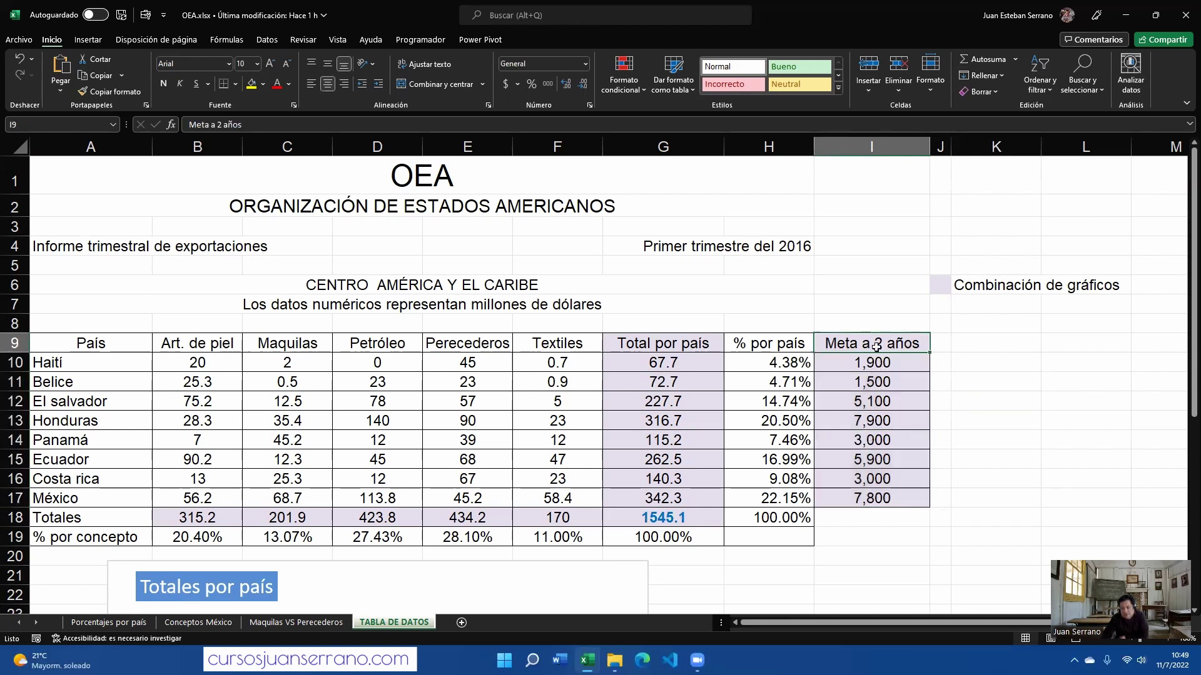
pyautogui.click(673, 365)
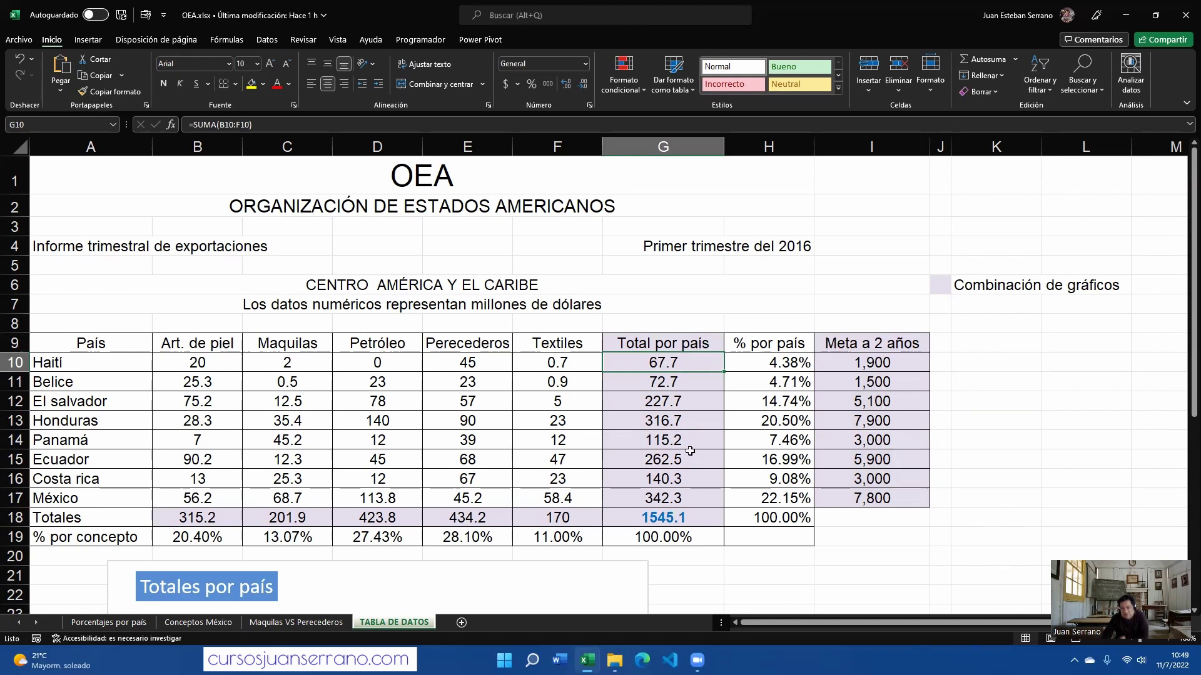
pyautogui.click(909, 362)
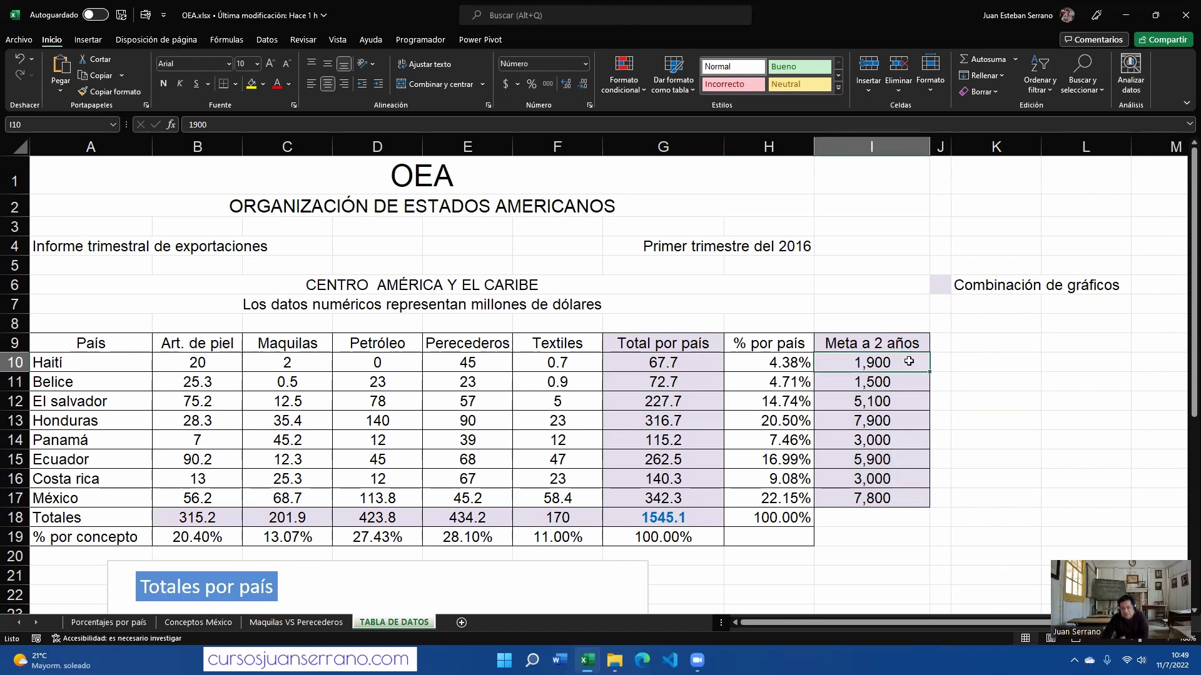
pyautogui.moveTo(878, 364); pyautogui.dragTo(862, 497)
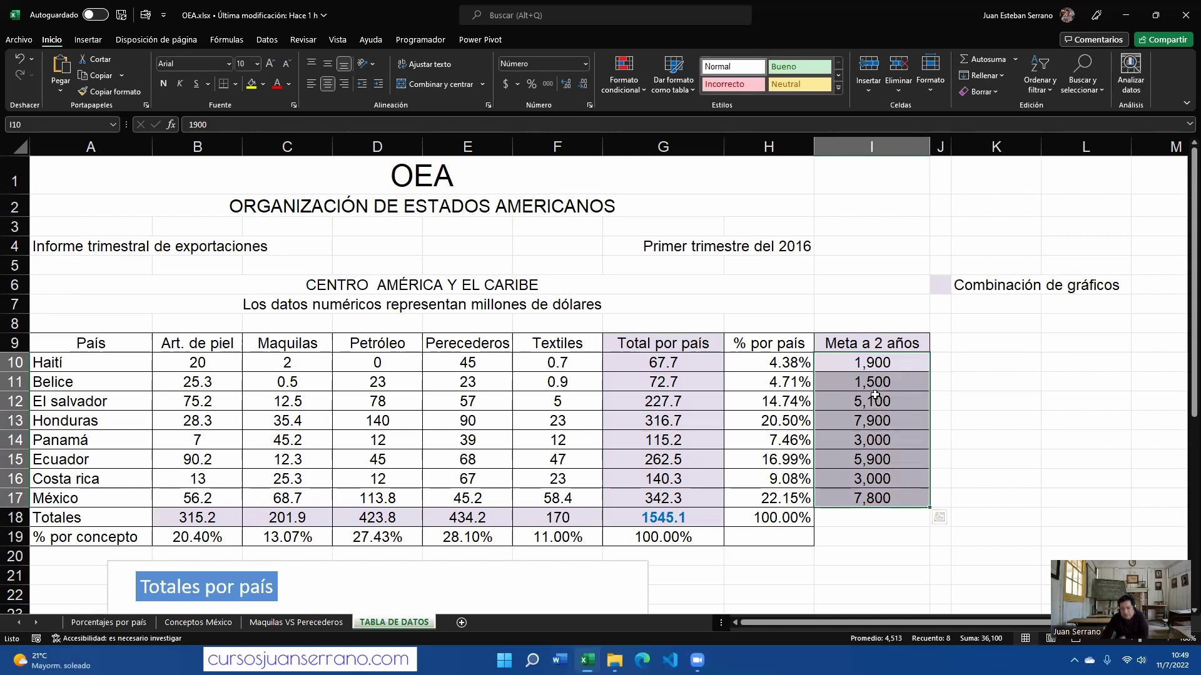
pyautogui.click(901, 362)
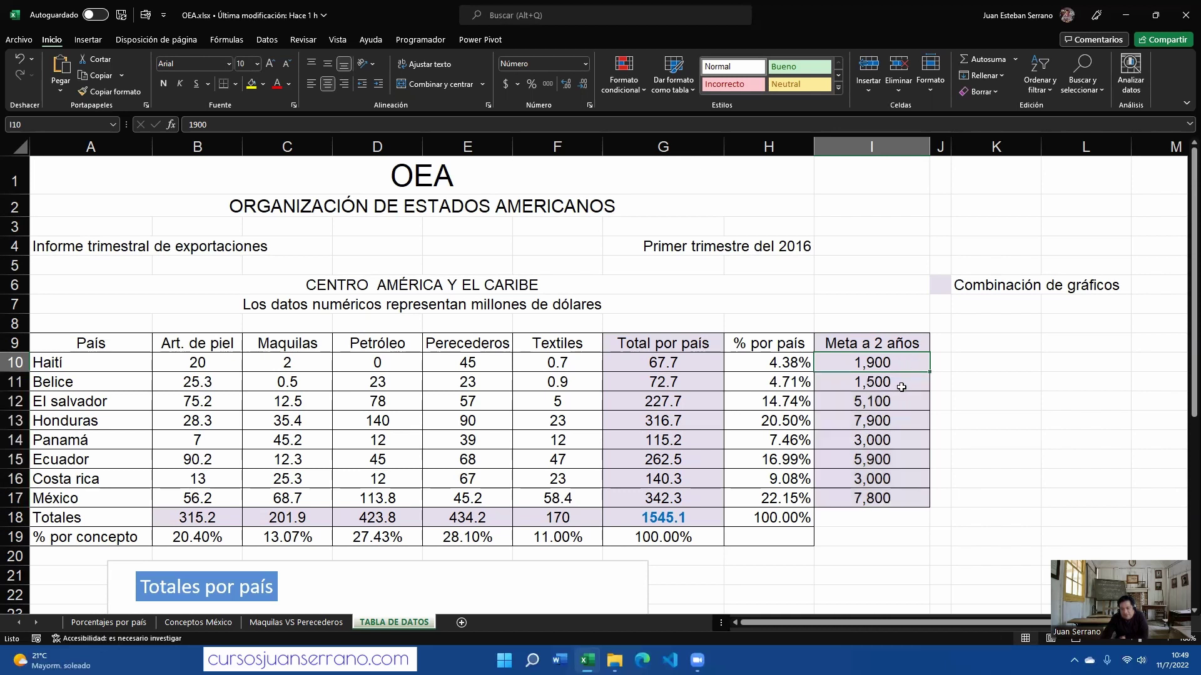
# Compare the Total por país values in G10:G17 with the Meta a 2 años values in I10:I17
pyautogui.click(902, 381)
pyautogui.click(907, 361)
pyautogui.moveTo(700, 362); pyautogui.dragTo(675, 501)
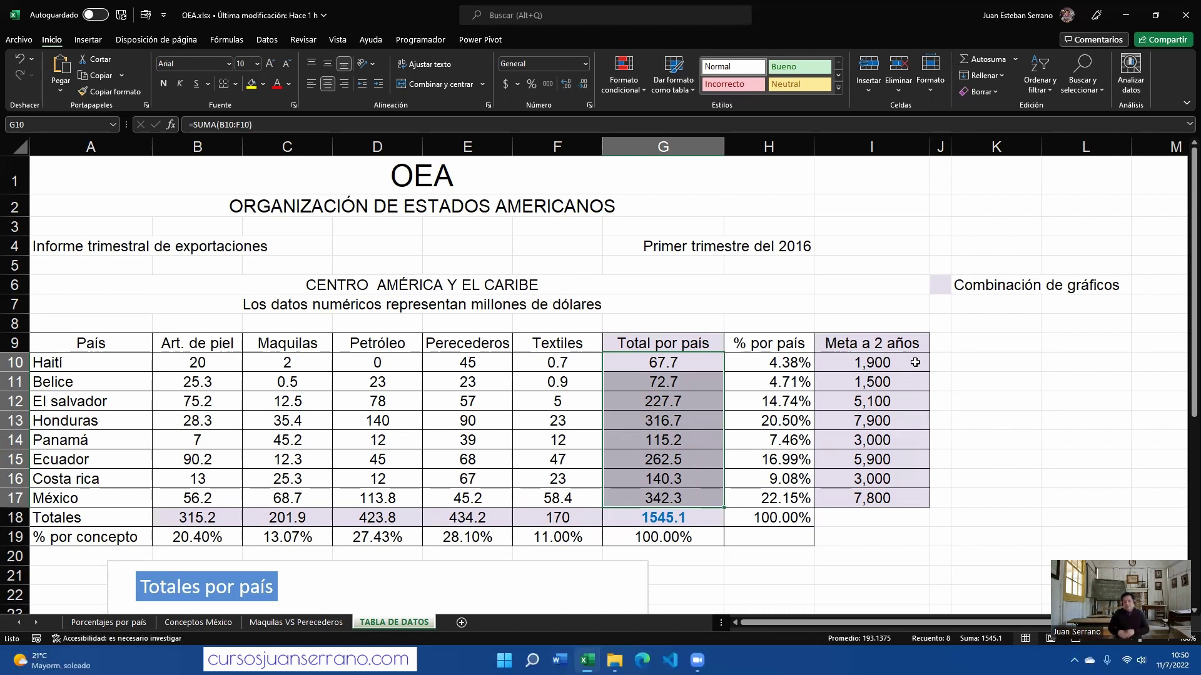
pyautogui.moveTo(895, 364); pyautogui.dragTo(889, 499)
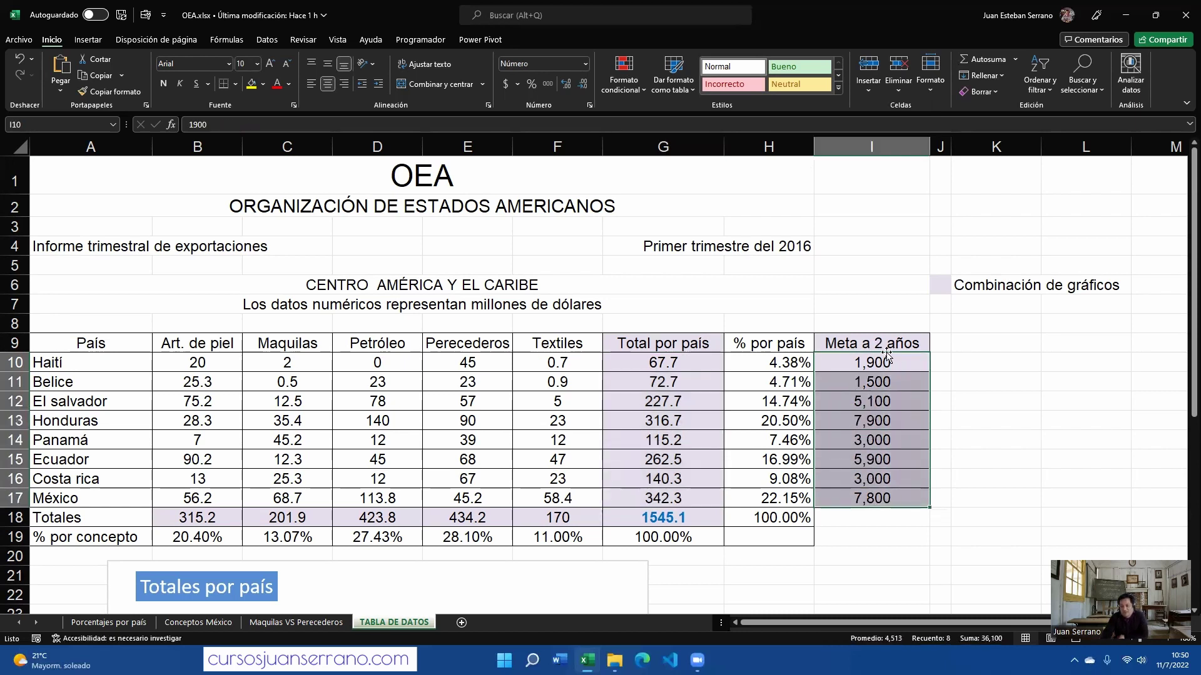
pyautogui.moveTo(664, 362); pyautogui.dragTo(676, 497)
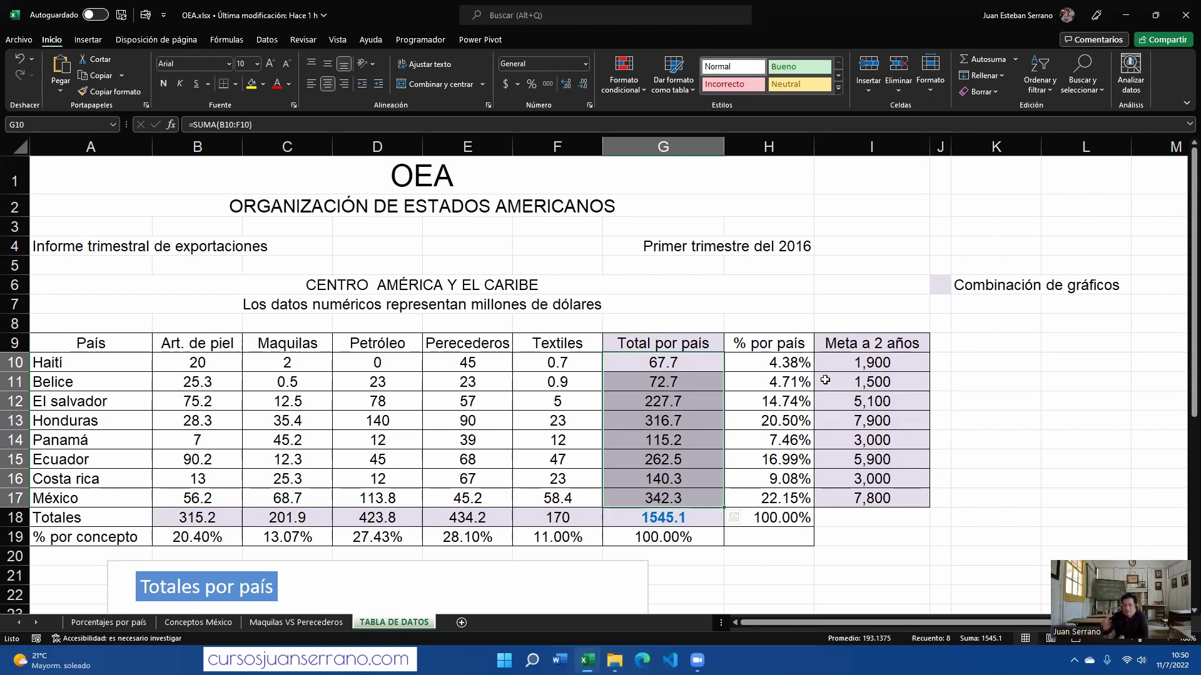
pyautogui.moveTo(867, 363); pyautogui.dragTo(870, 504)
pyautogui.click(873, 463)
pyautogui.moveTo(887, 363); pyautogui.dragTo(872, 480)
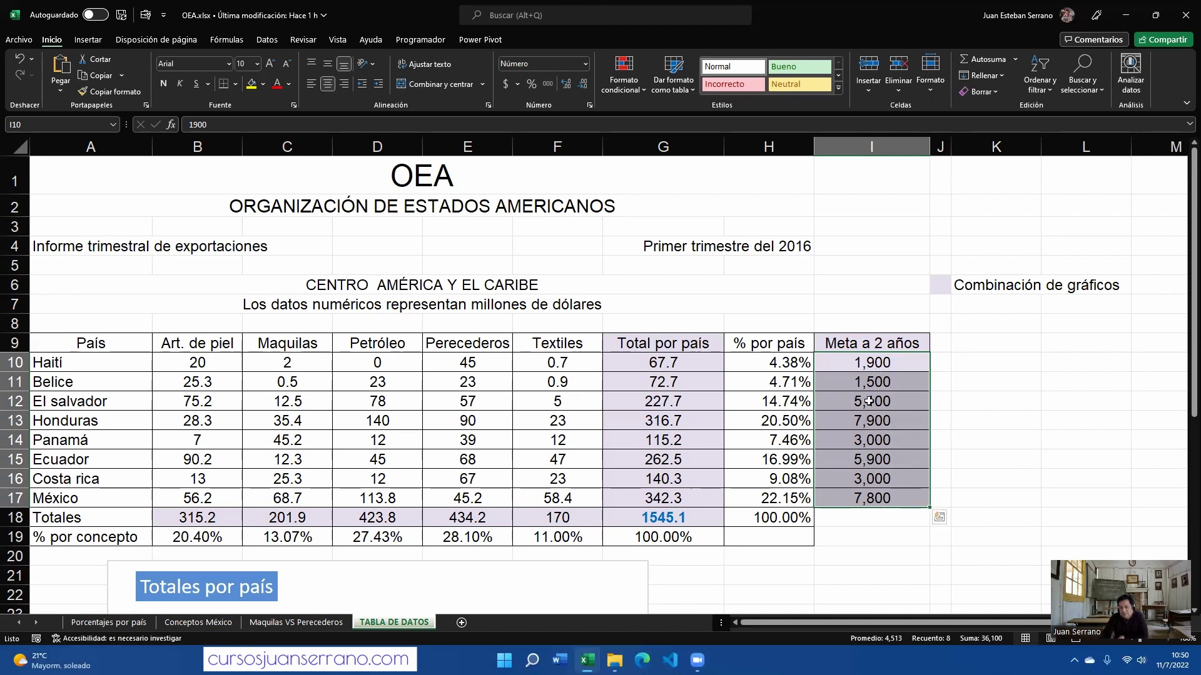
pyautogui.moveTo(870, 362); pyautogui.dragTo(857, 508)
pyautogui.keyDown('ctrl'); pyautogui.click(689, 372); pyautogui.keyUp('ctrl')
pyautogui.moveTo(689, 372); pyautogui.dragTo(690, 499)
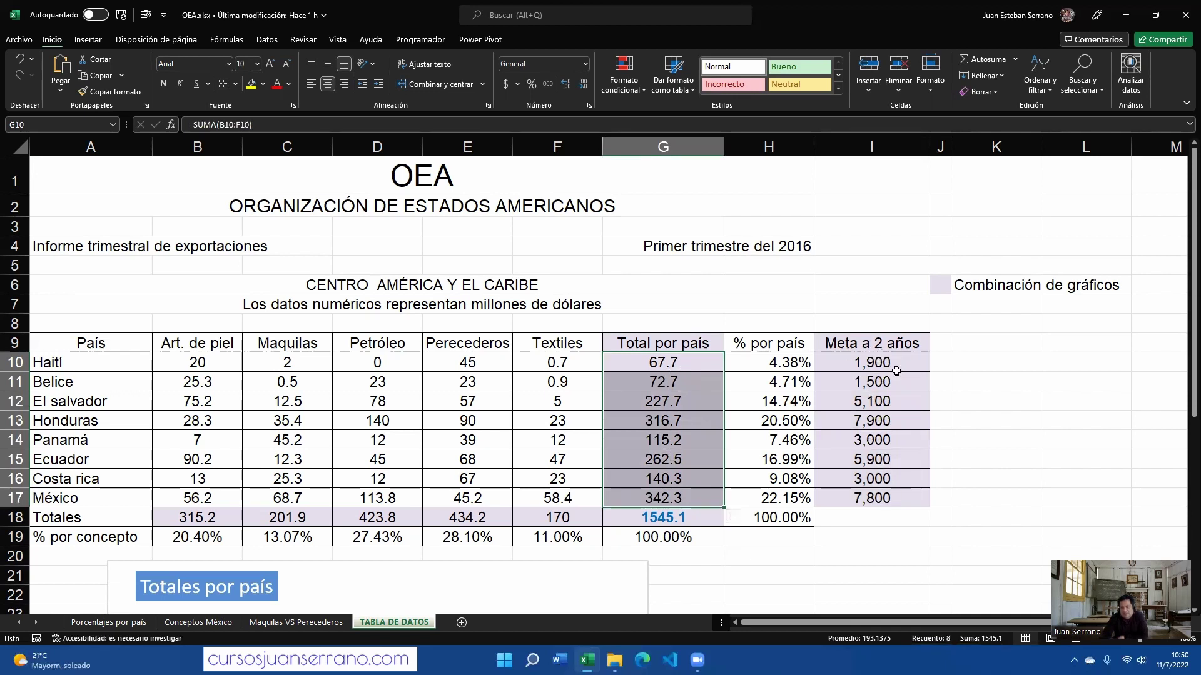
pyautogui.moveTo(897, 369); pyautogui.dragTo(894, 492)
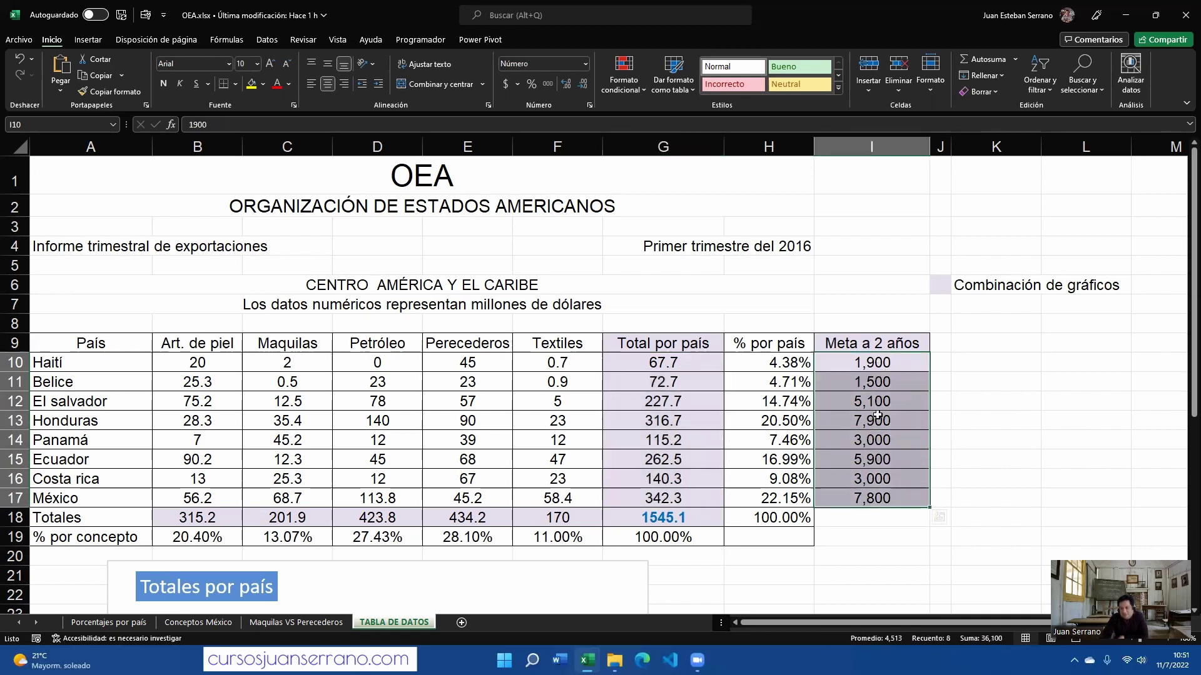
pyautogui.click(679, 367)
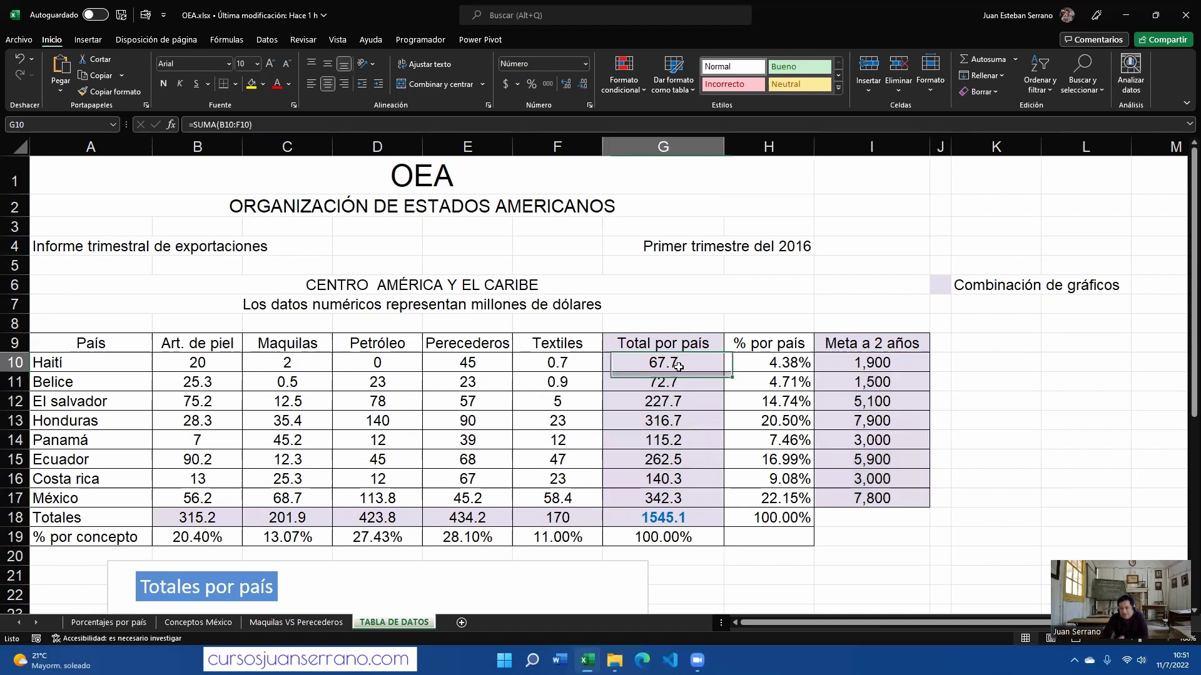
pyautogui.click(900, 363)
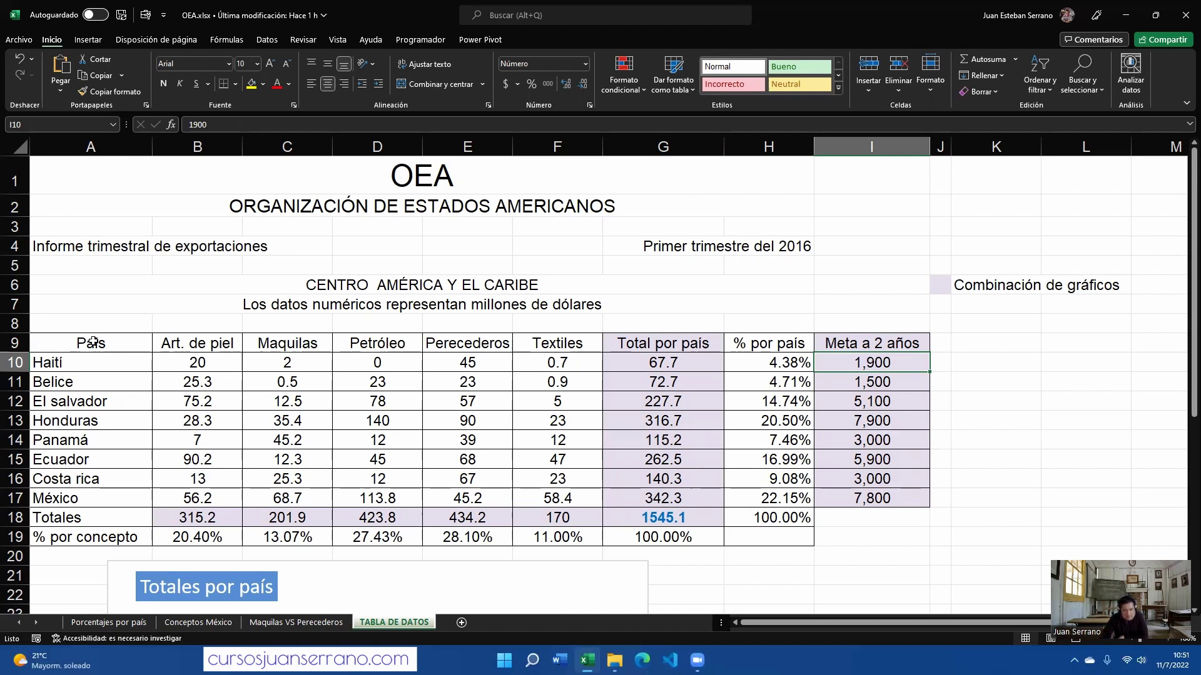
# Insert a 2-D clustered column chart from the País, Total por país and Meta a 2 años columns, rows 9 to 17
pyautogui.moveTo(92, 342); pyautogui.dragTo(100, 498)
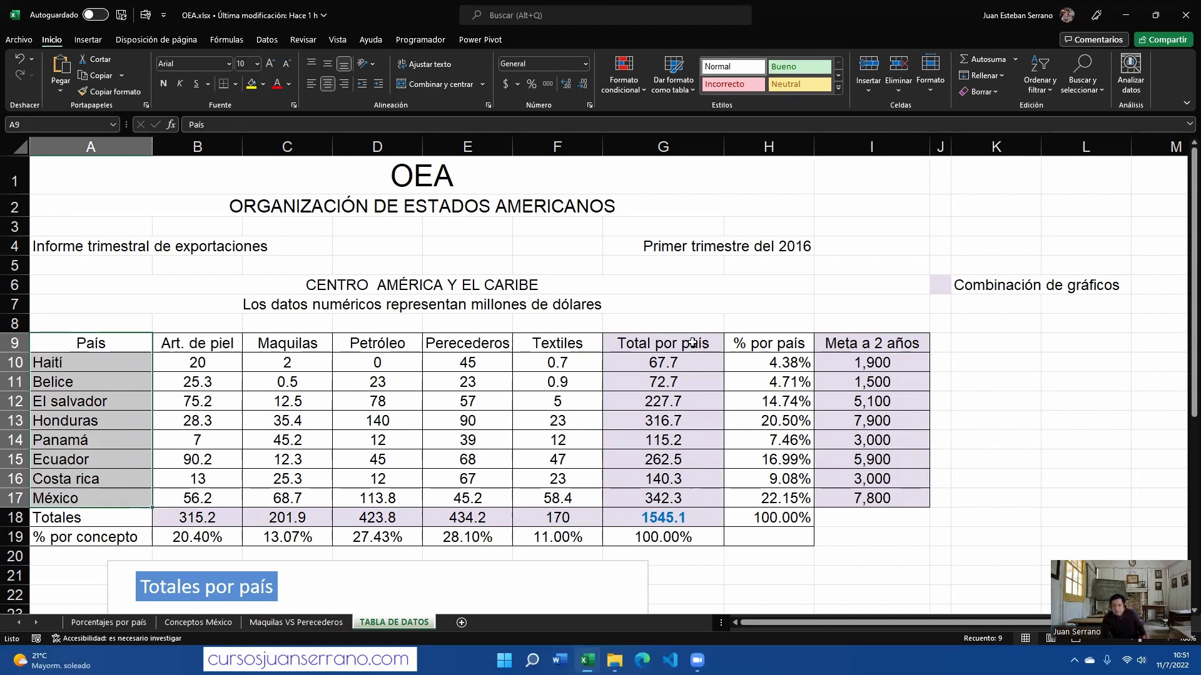
pyautogui.moveTo(693, 343); pyautogui.dragTo(694, 493)
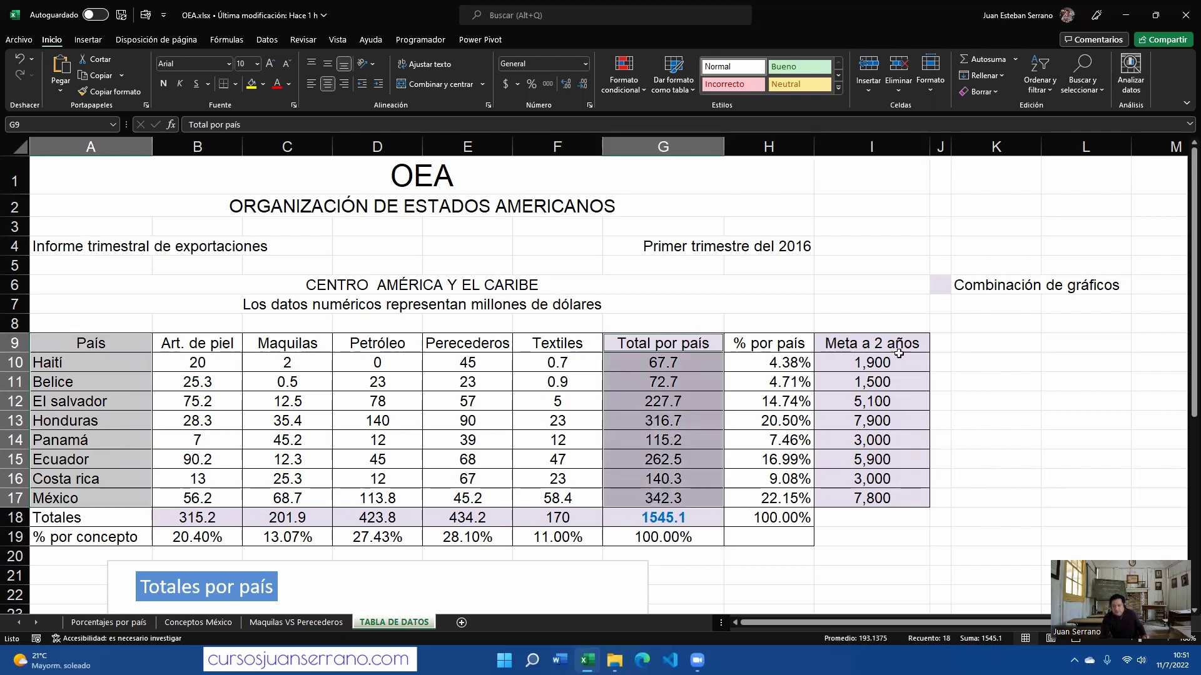
pyautogui.moveTo(899, 343); pyautogui.dragTo(880, 500)
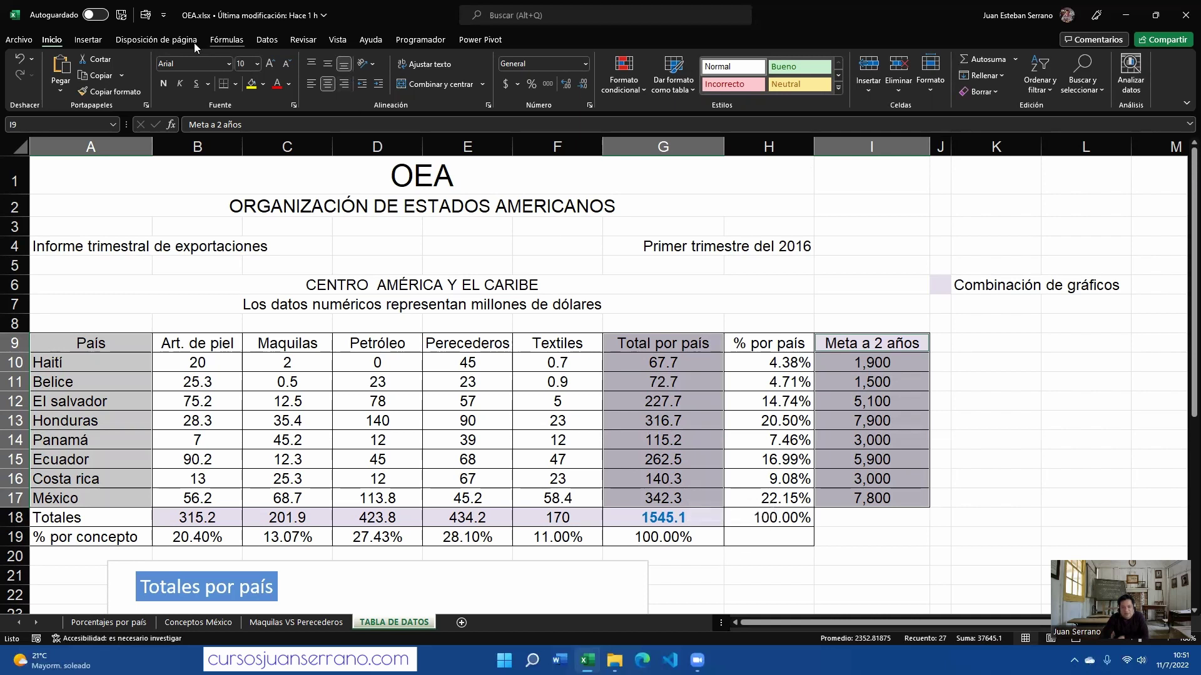
pyautogui.click(95, 42)
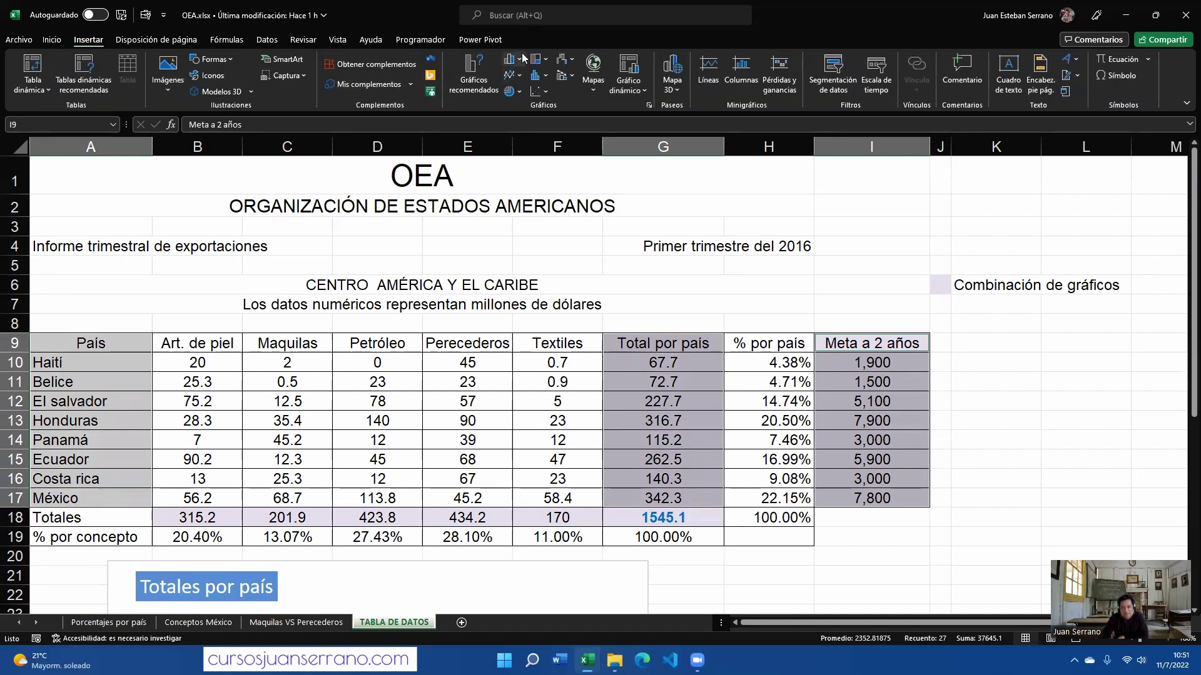
pyautogui.click(522, 59)
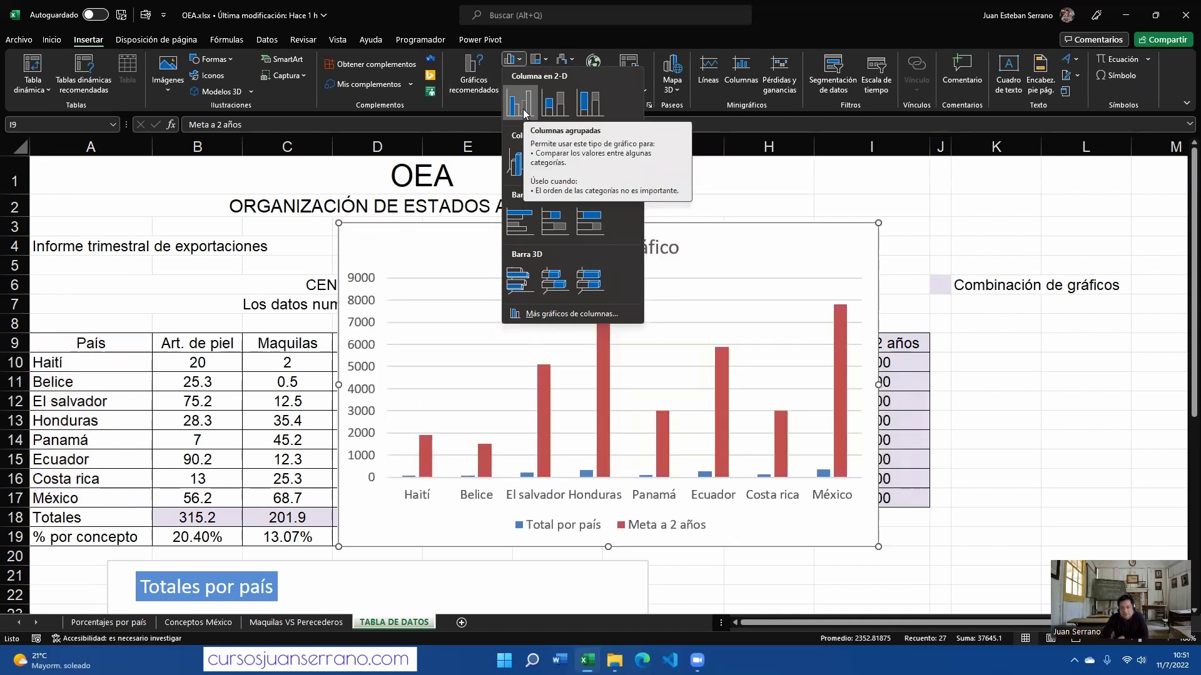
pyautogui.click(525, 113)
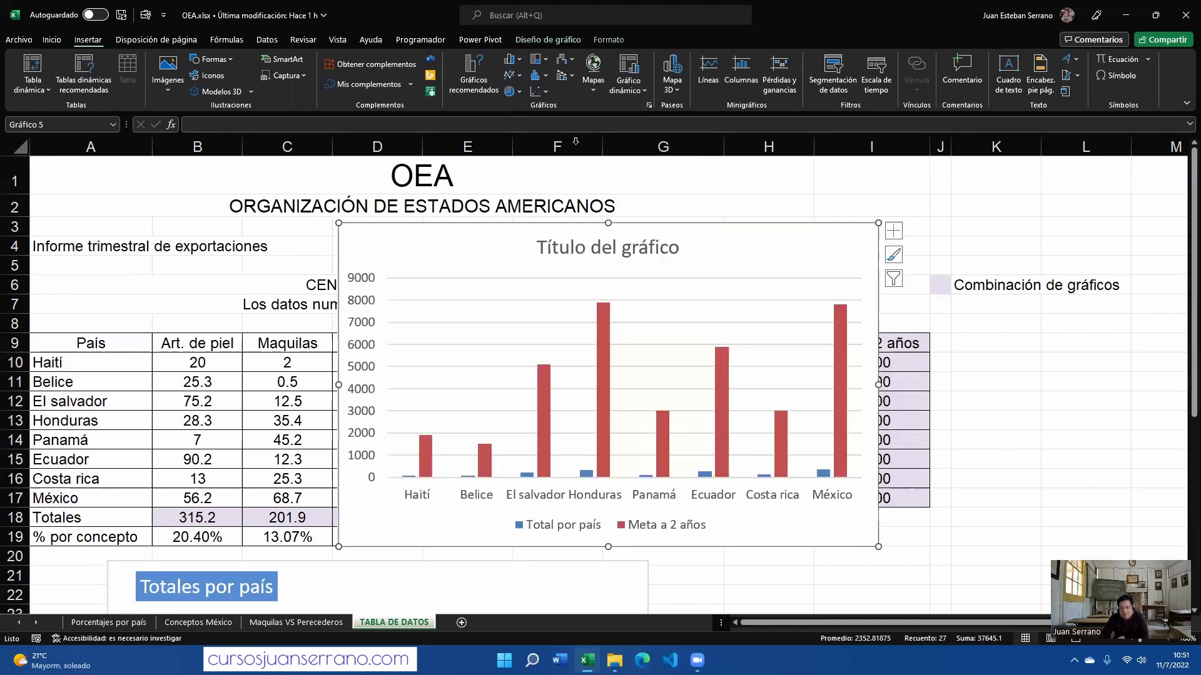
# Move the clustered column chart to a new sheet named "Combinación de gráficos"
pyautogui.rightClick(852, 237)
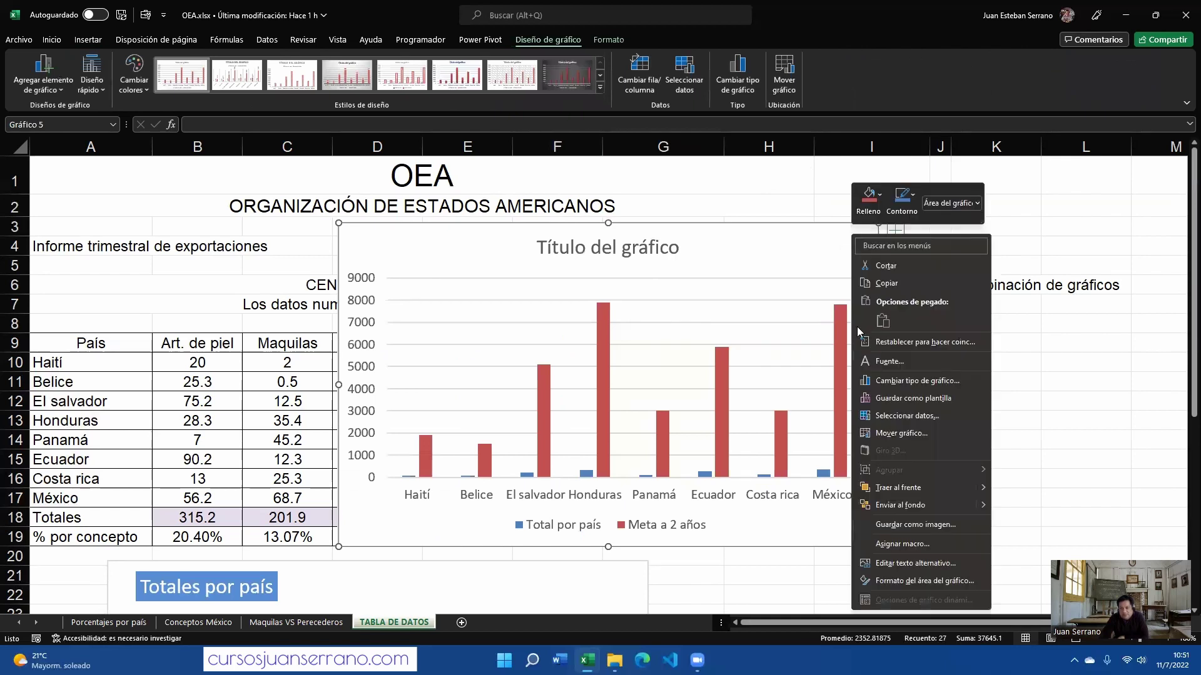
pyautogui.click(934, 434)
pyautogui.click(849, 414)
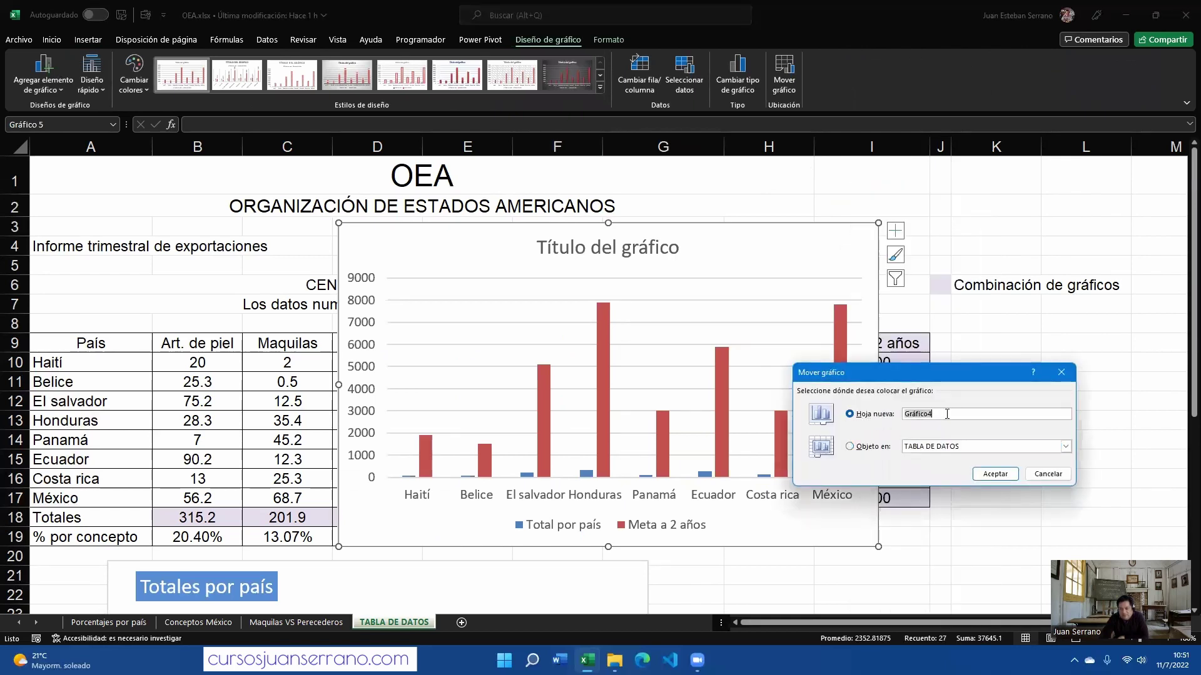
pyautogui.write('Com')
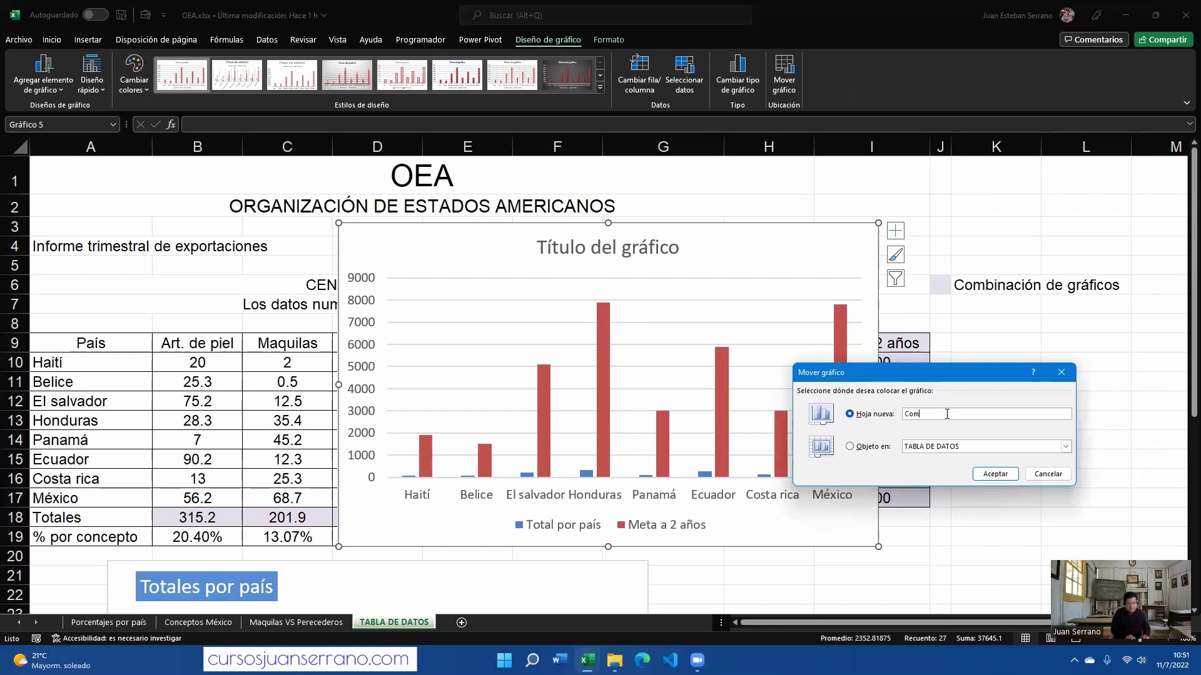
pyautogui.write('binación')
pyautogui.write('de ')
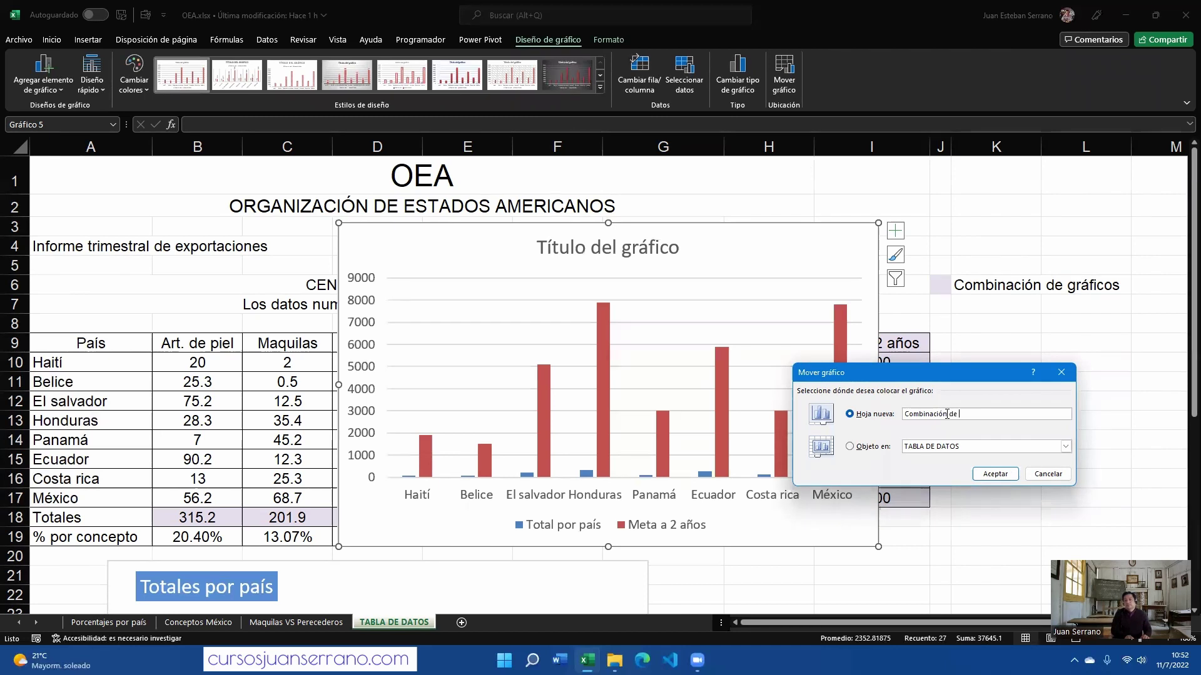
pyautogui.write('gráficoas')
pyautogui.press('BackSpace')
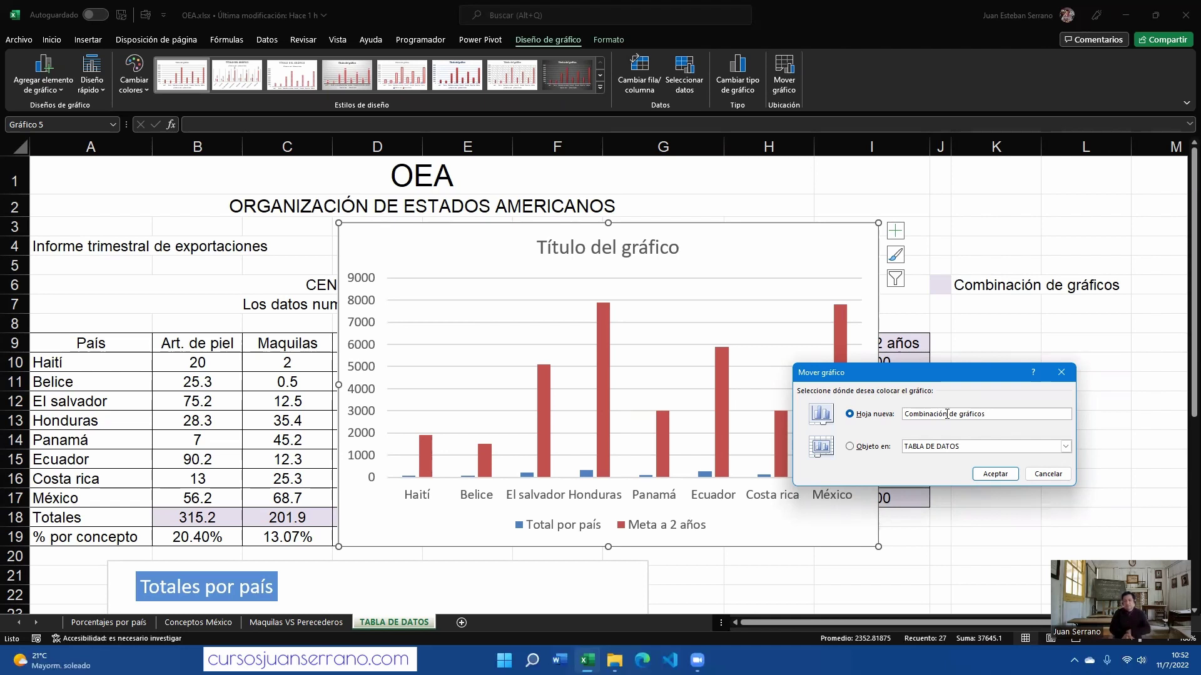
pyautogui.press('Return')
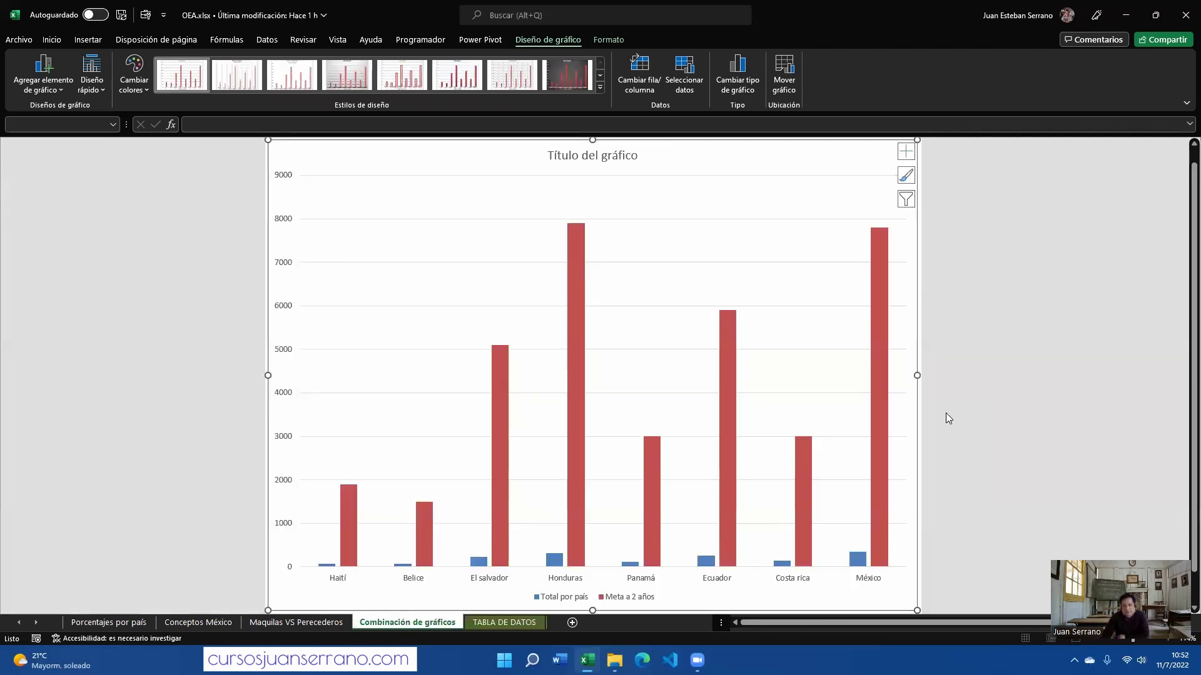
# Enlarge the text of the whole chart to font size 14
pyautogui.click(51, 40)
pyautogui.click(268, 64)
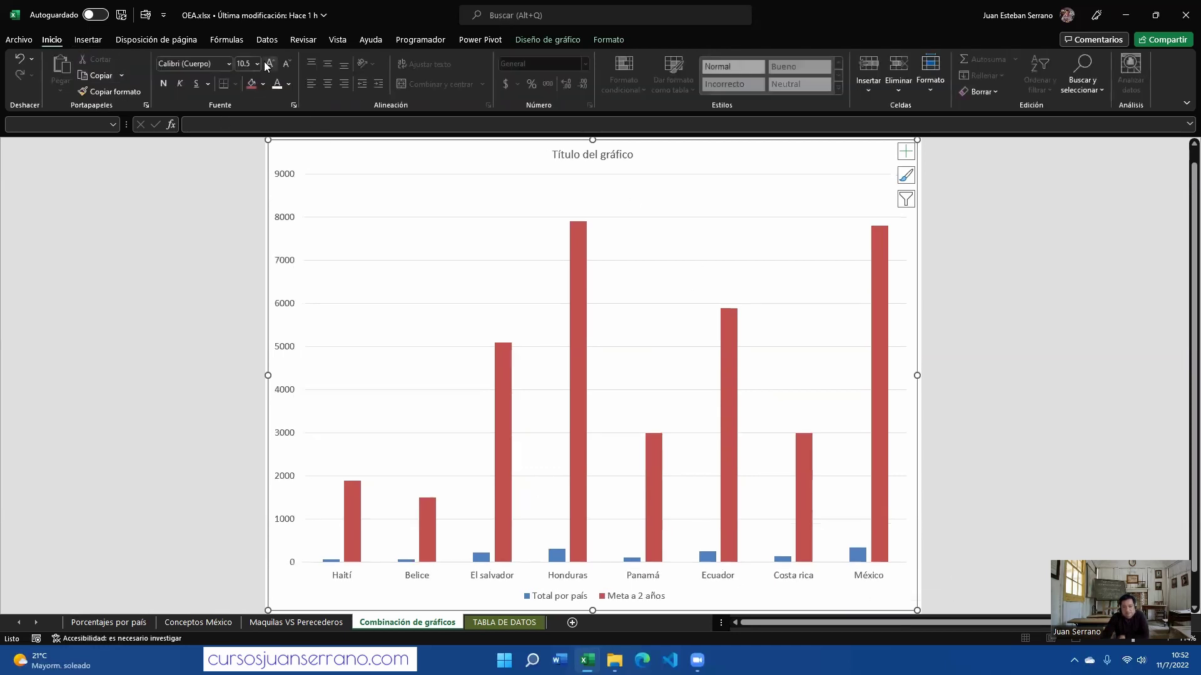
pyautogui.click(268, 64)
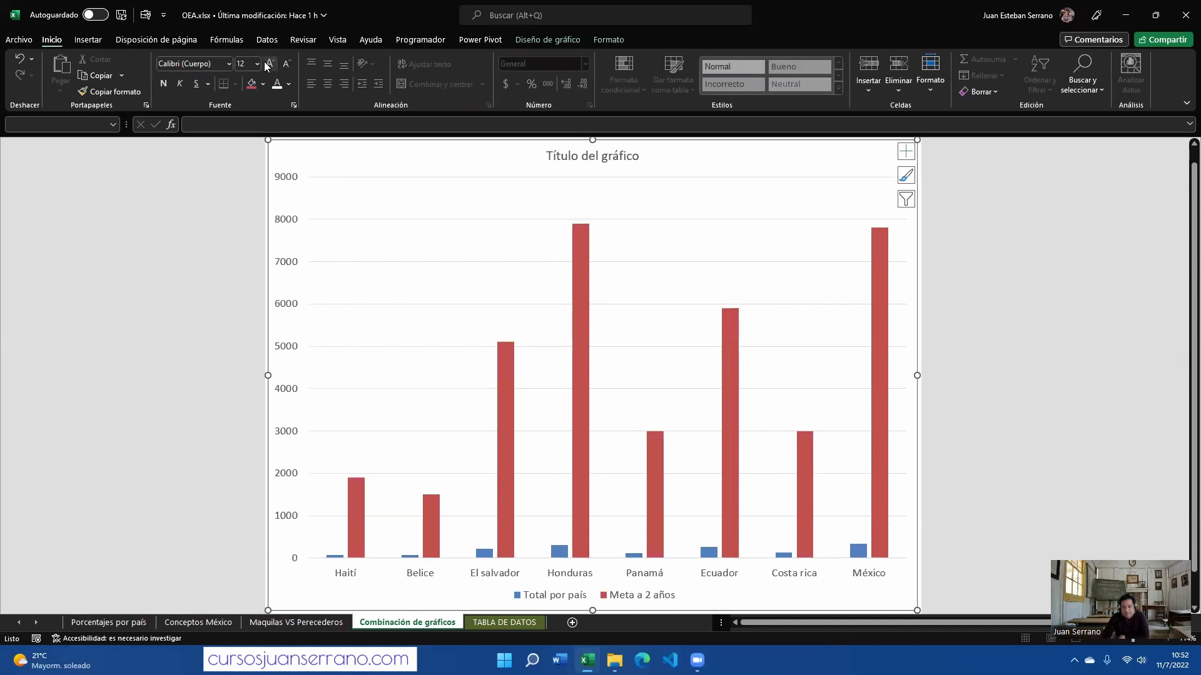
pyautogui.click(269, 64)
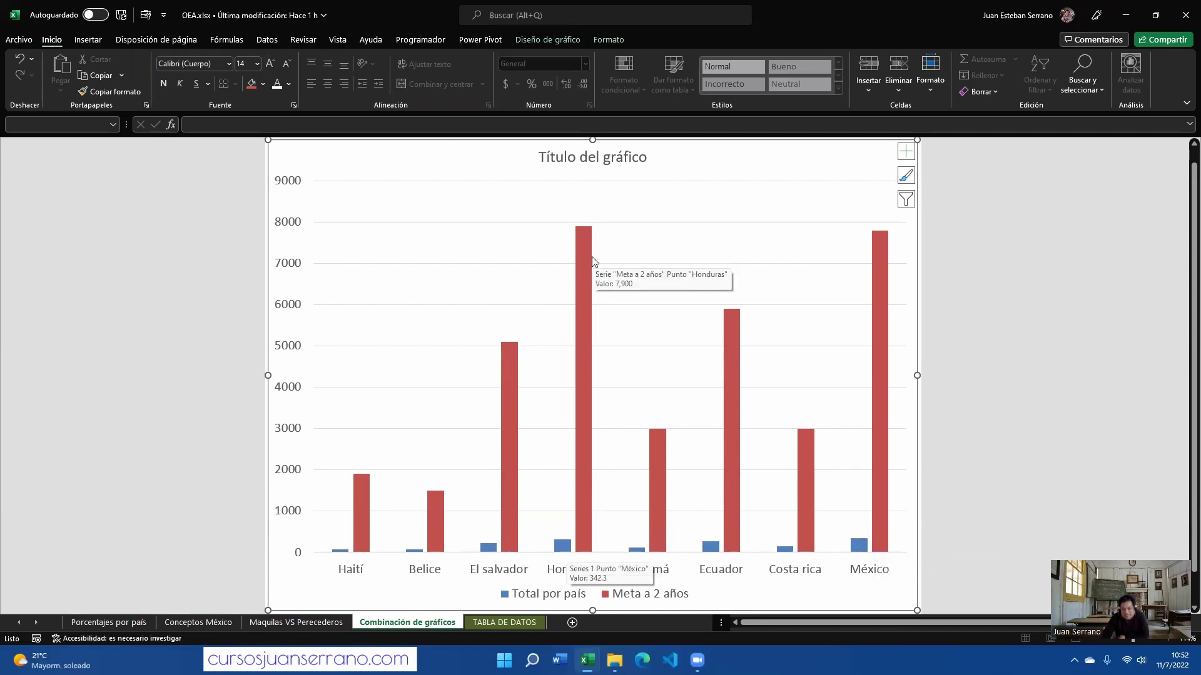
# Examine the chart's selectable elements, picking the plot area, chart area and Total por país series, and finish with the chart area selected
pyautogui.moveTo(586, 264)
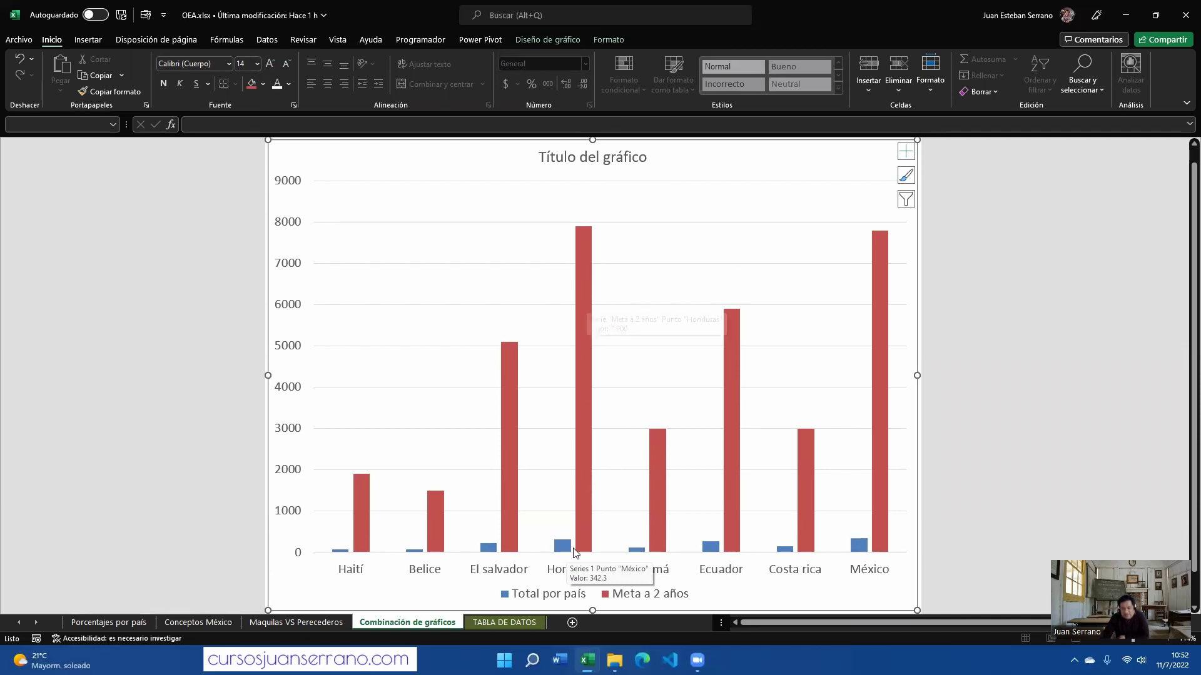
pyautogui.moveTo(574, 550)
pyautogui.moveTo(587, 388)
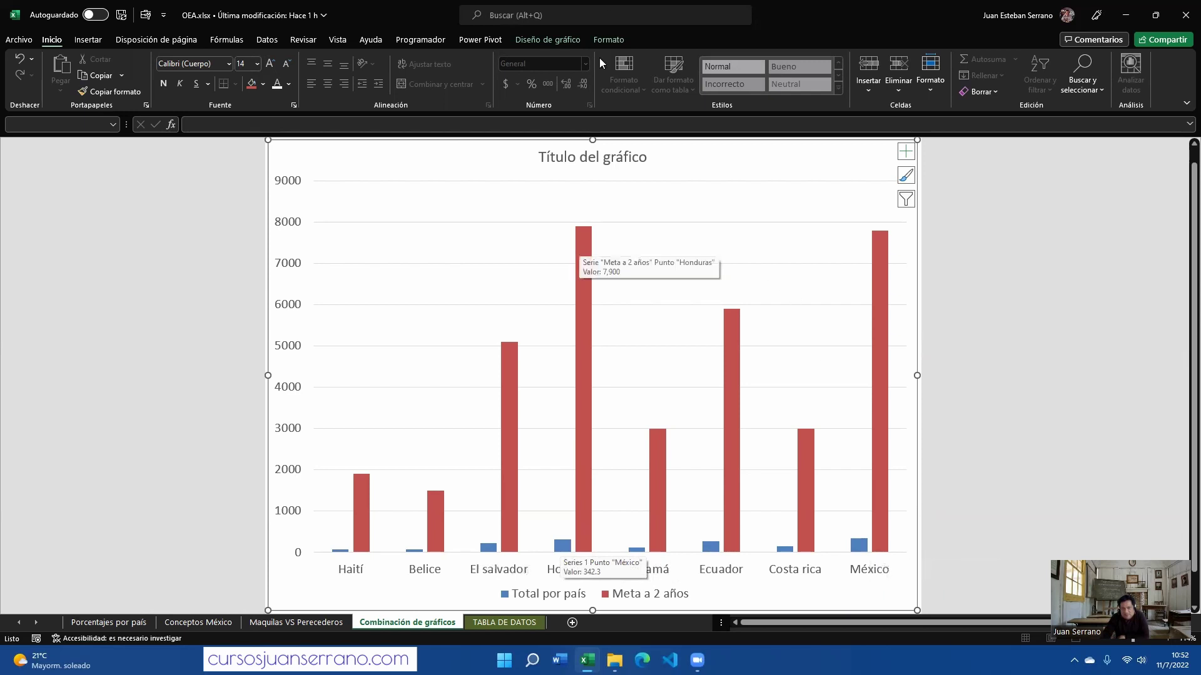
pyautogui.click(556, 39)
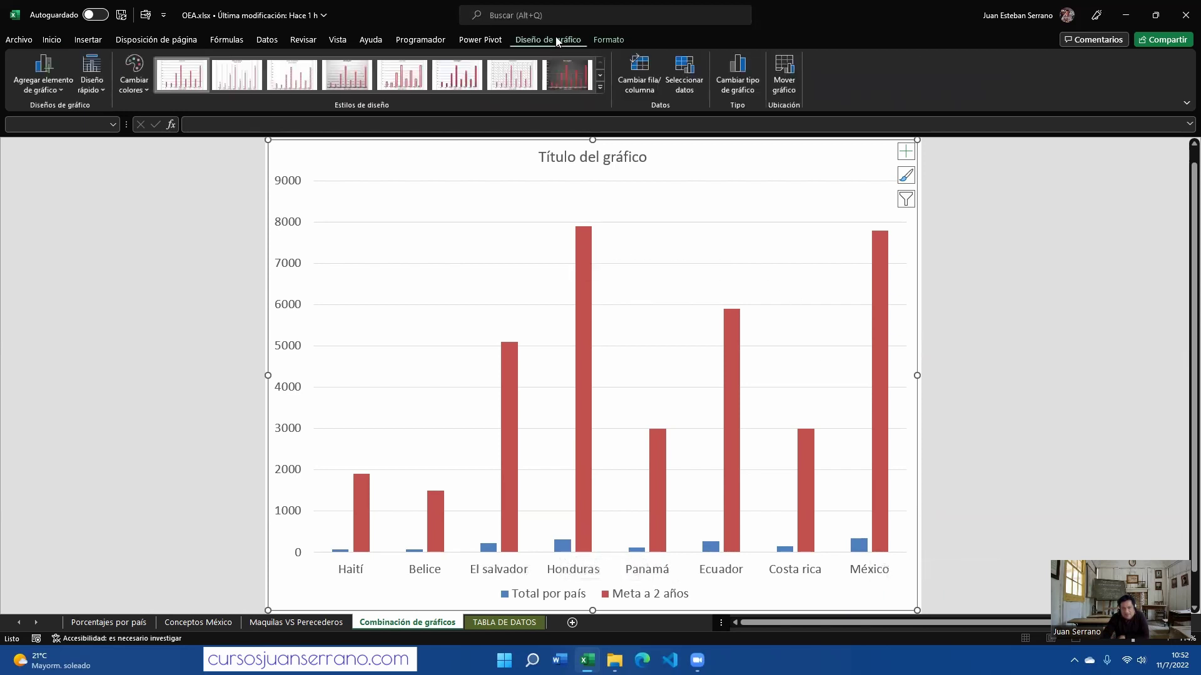
pyautogui.click(613, 40)
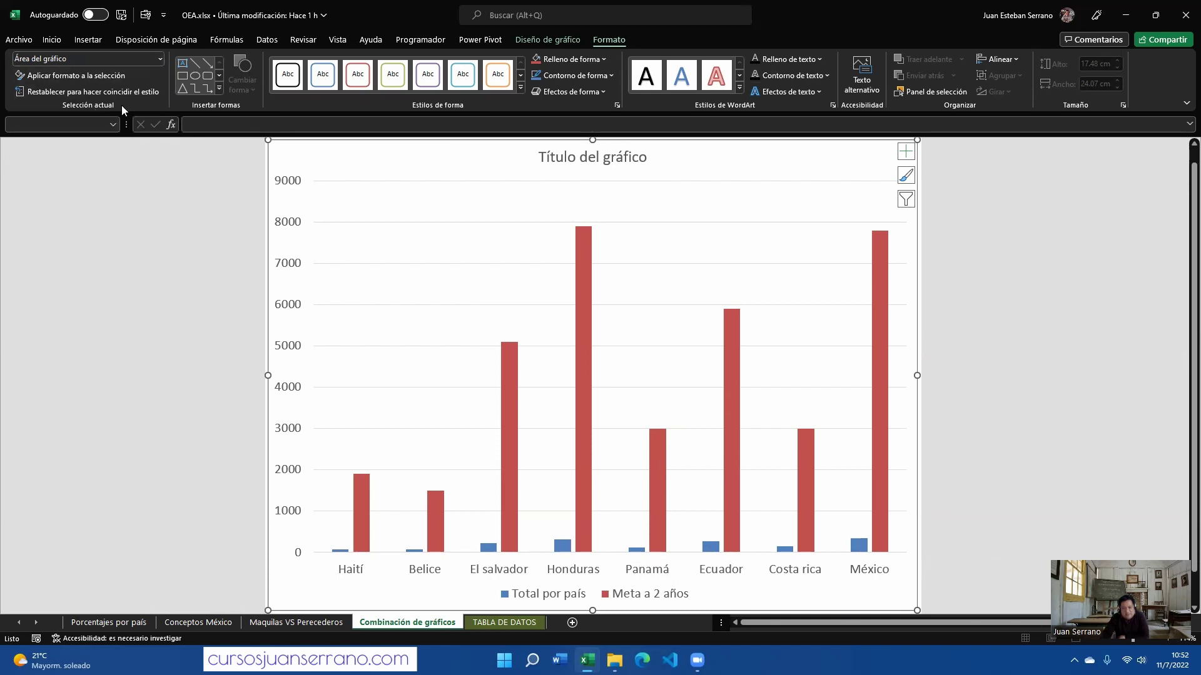
pyautogui.click(160, 59)
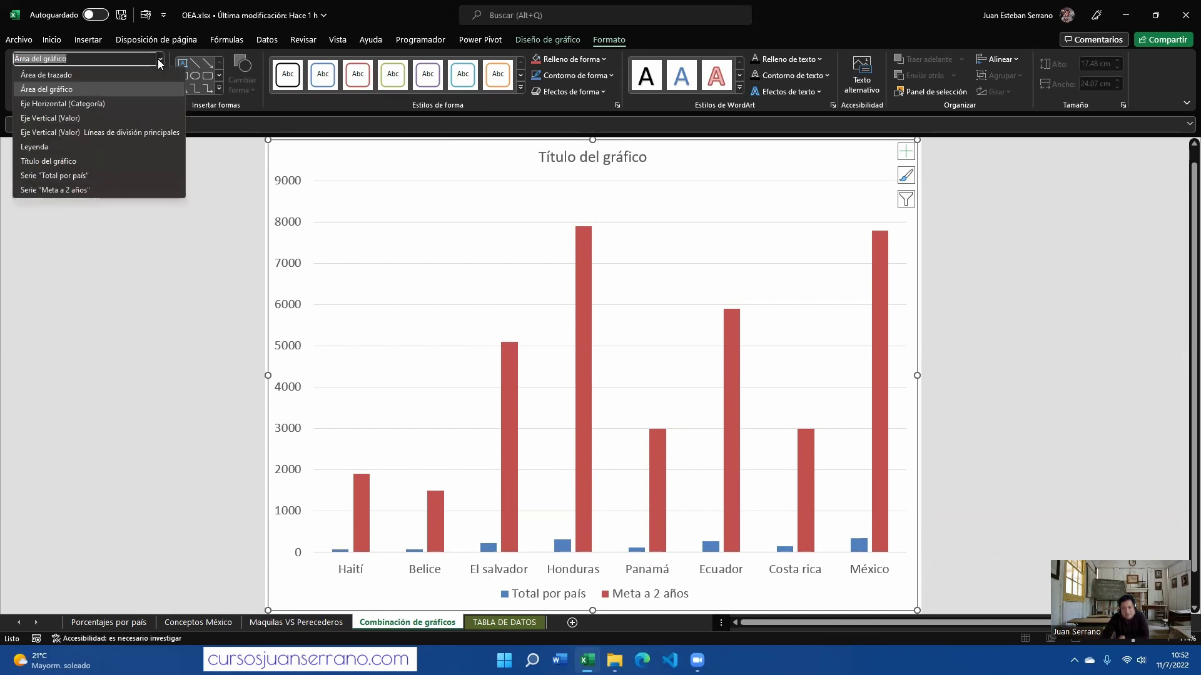
pyautogui.click(112, 74)
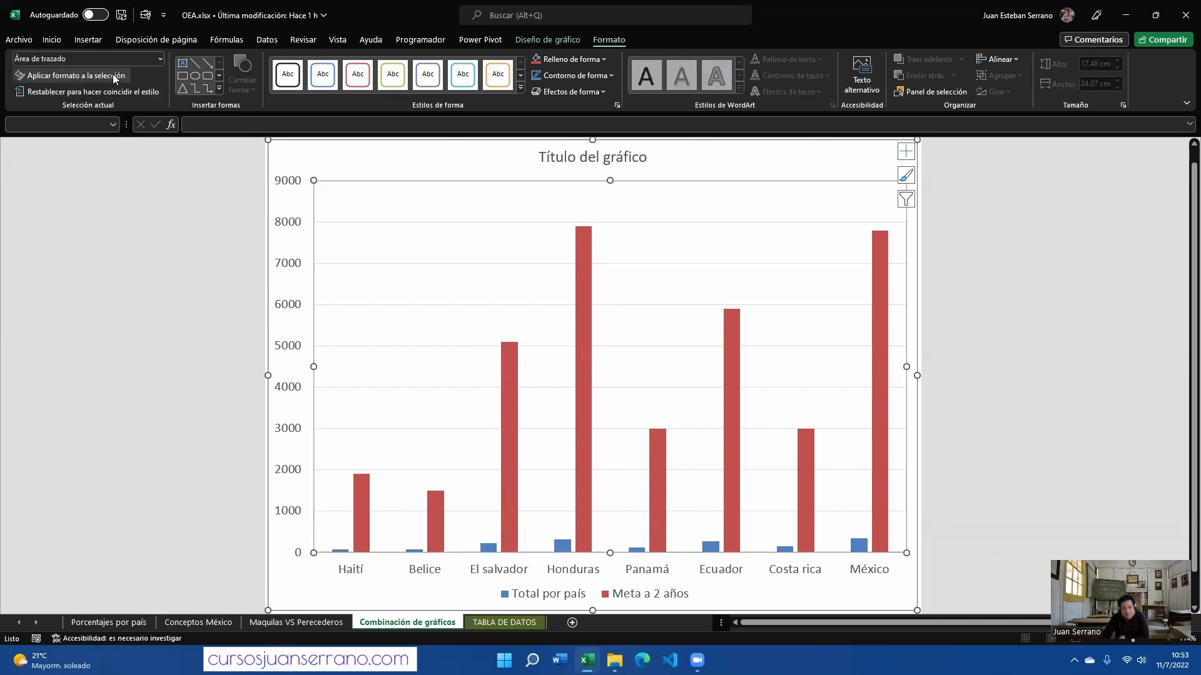
pyautogui.click(159, 56)
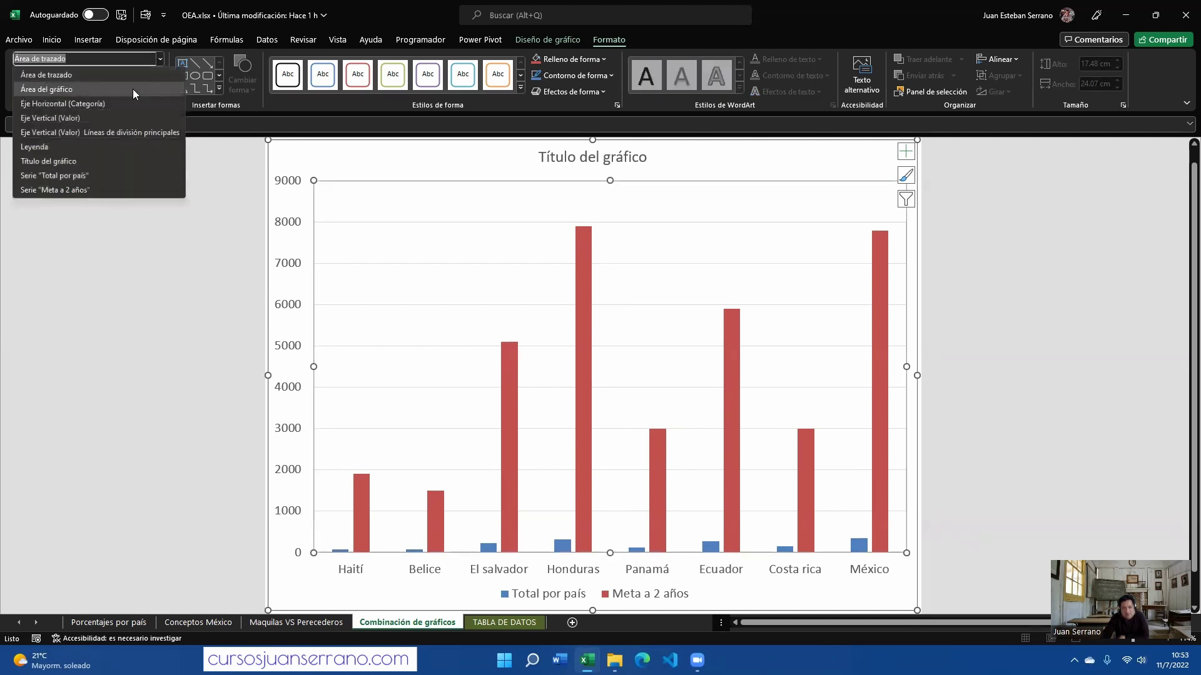
pyautogui.click(133, 89)
pyautogui.click(161, 57)
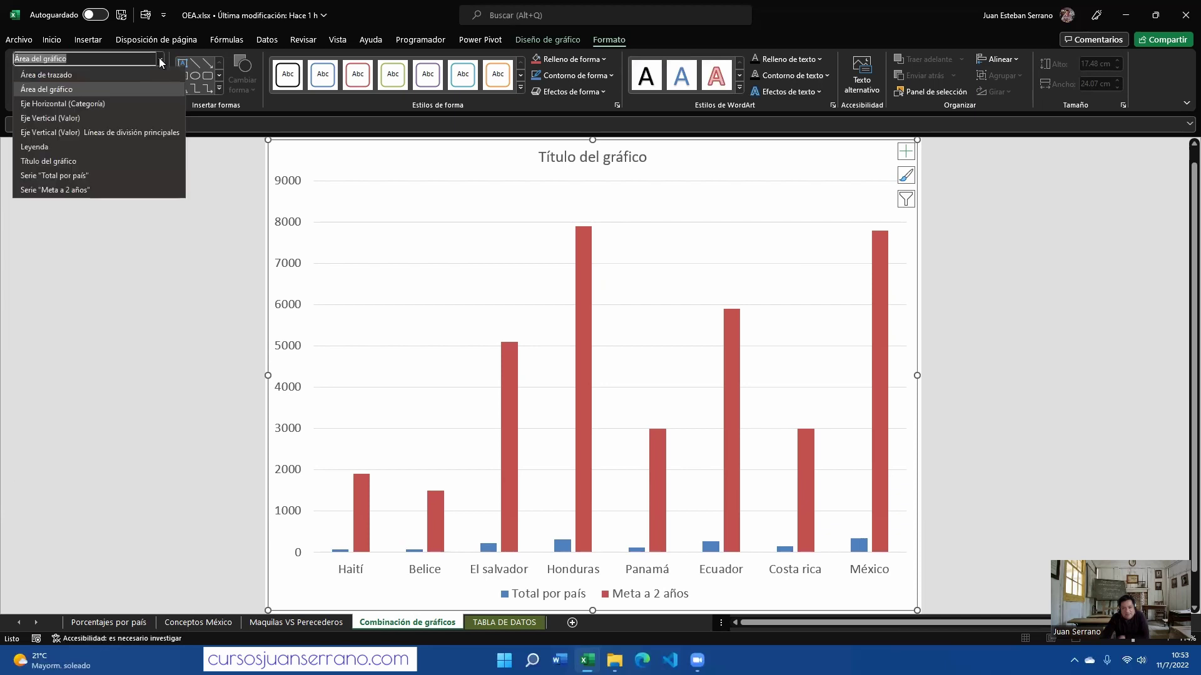
pyautogui.click(82, 176)
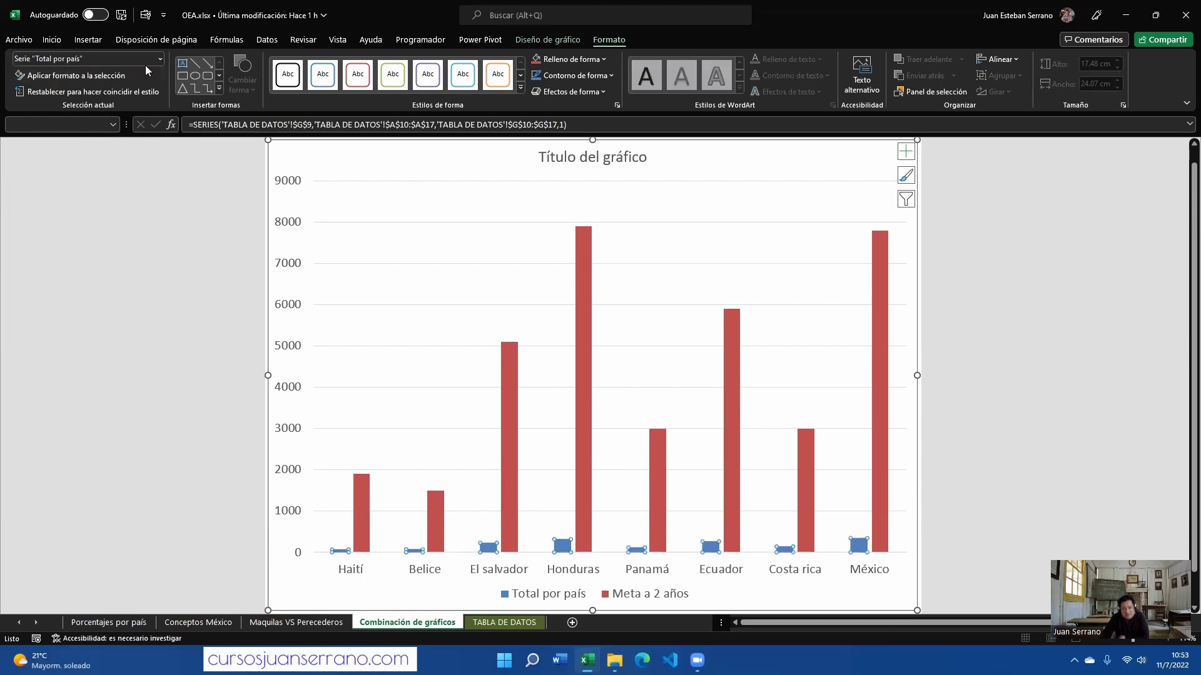
pyautogui.click(160, 58)
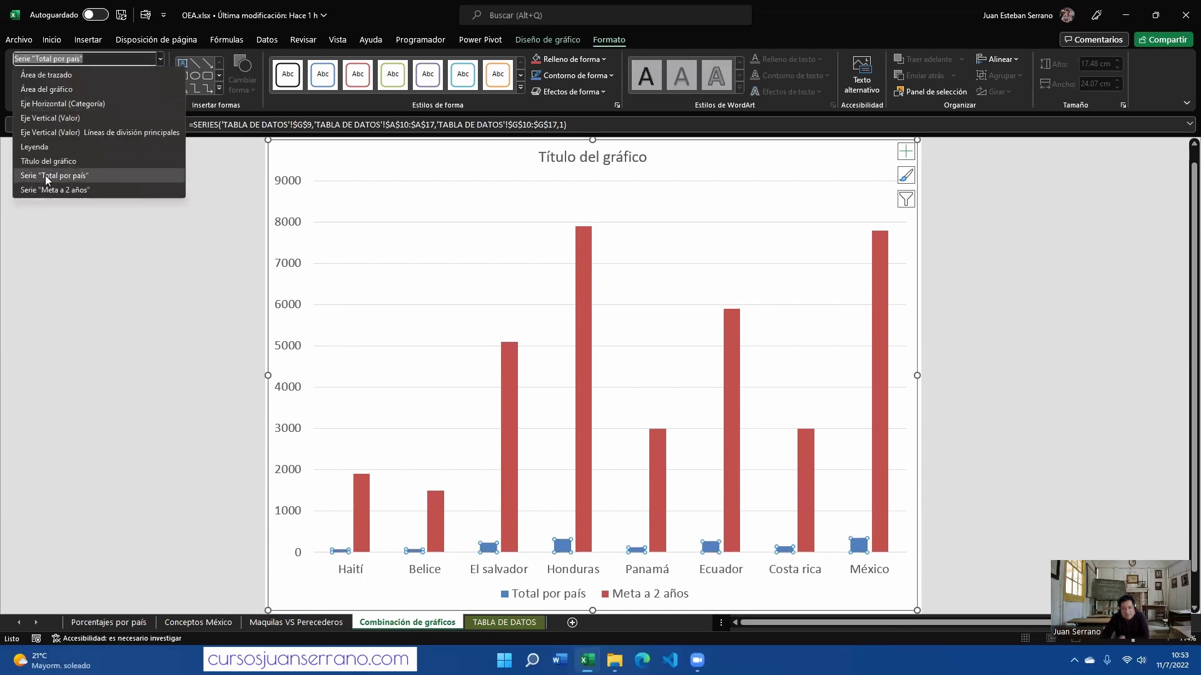
pyautogui.click(87, 182)
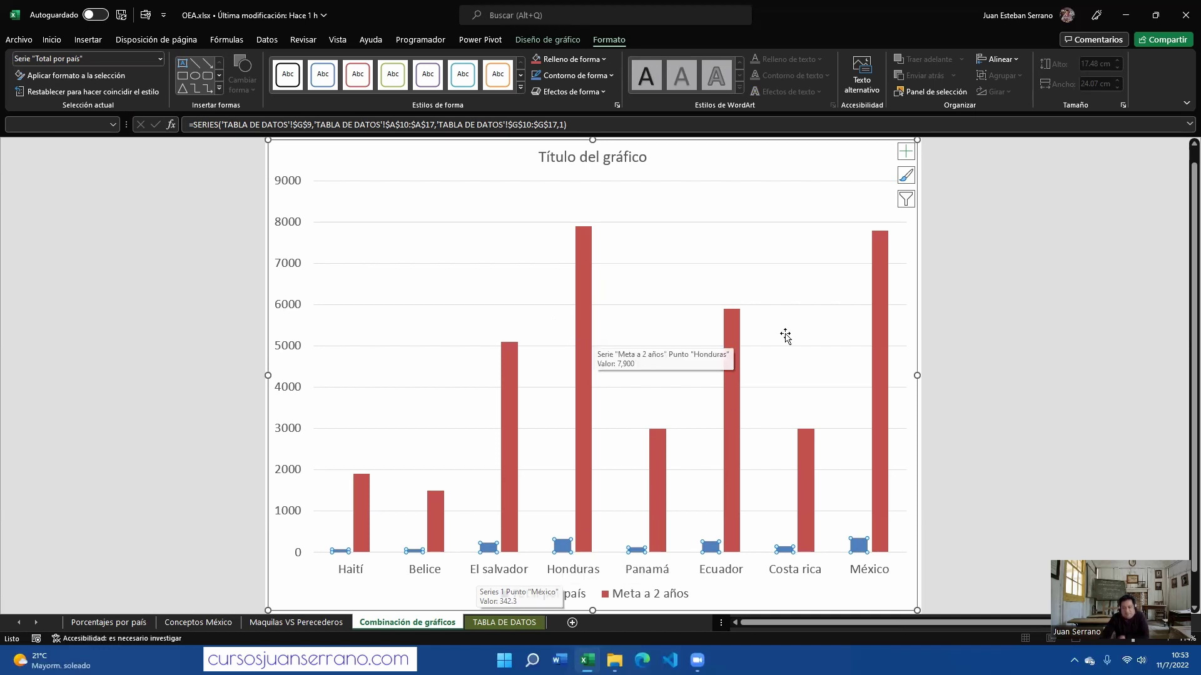
pyautogui.click(683, 292)
pyautogui.click(381, 170)
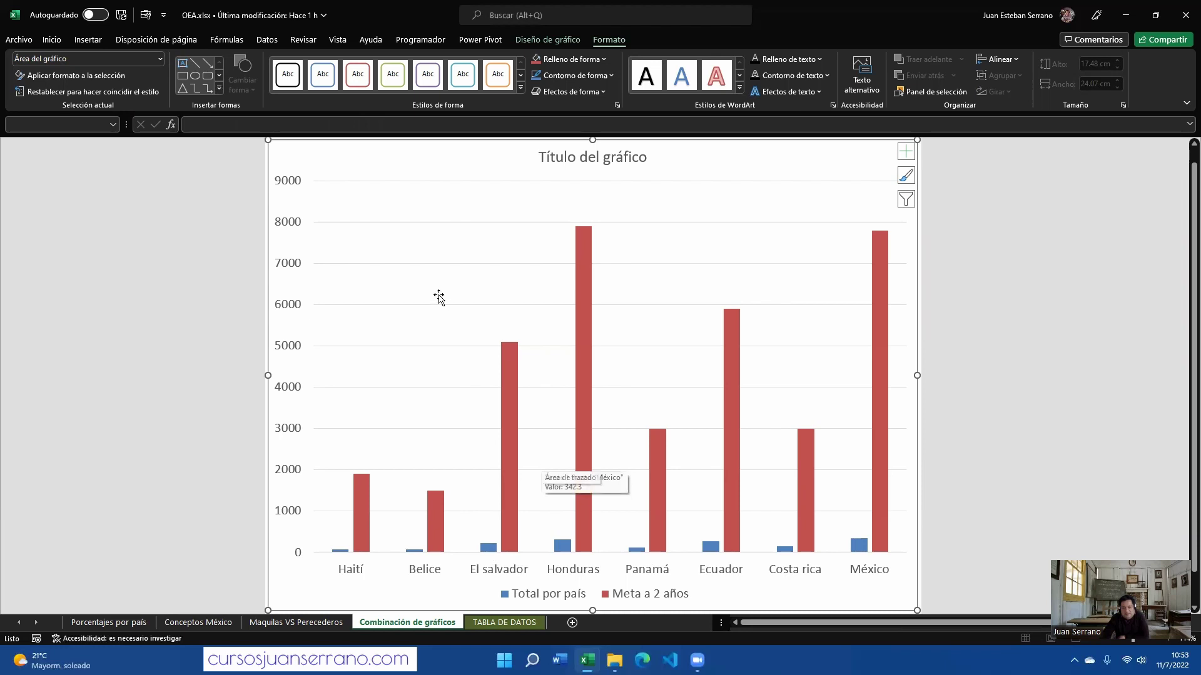
# Change the chart to the Combinado type "Columna agrupada - Línea en eje secundario", with Meta a 2 años as the secondary-axis line
pyautogui.click(582, 282)
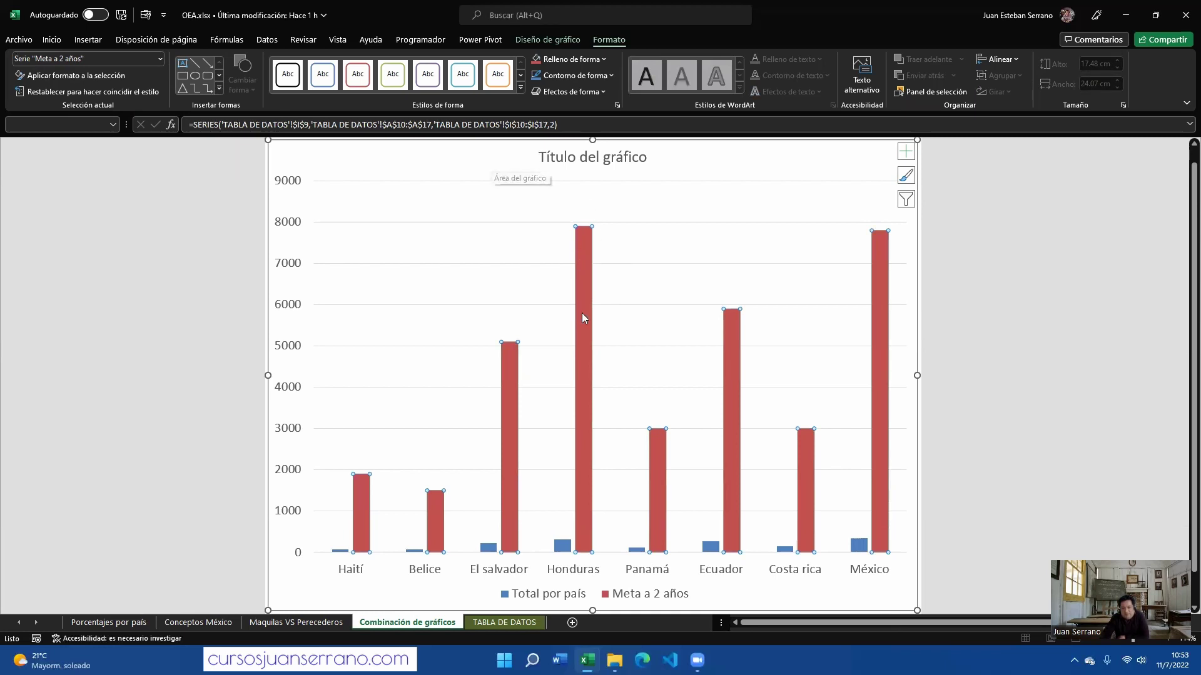
pyautogui.click(456, 160)
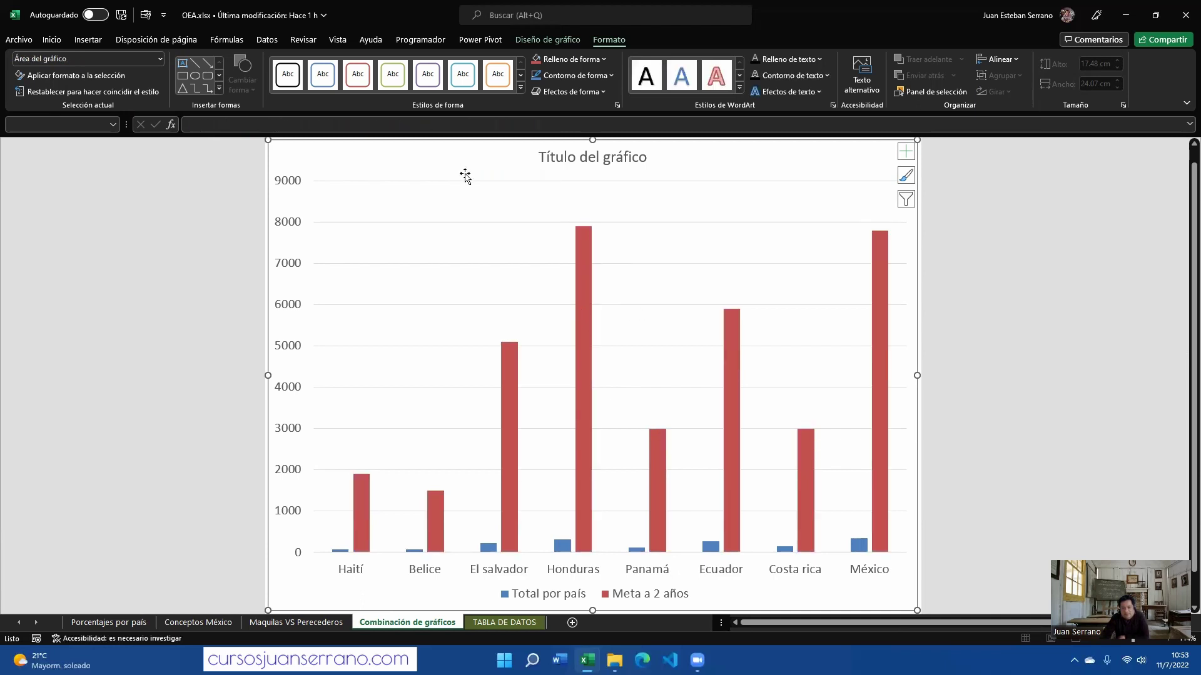
pyautogui.click(560, 42)
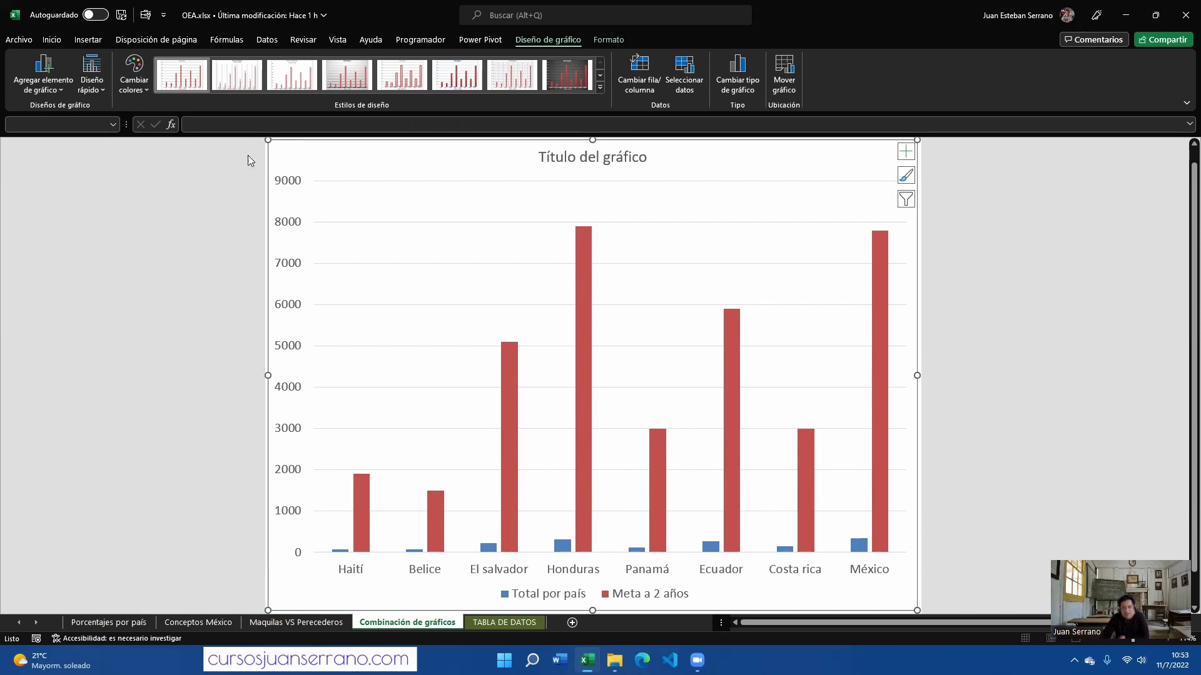
pyautogui.click(740, 72)
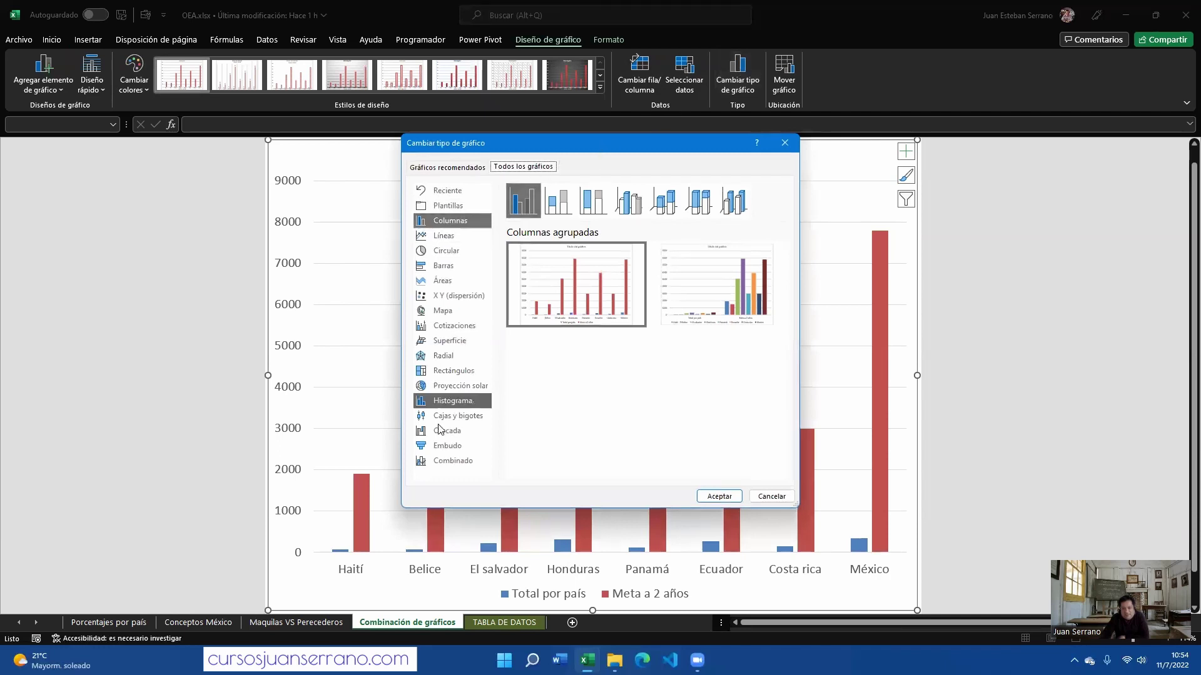
pyautogui.click(445, 465)
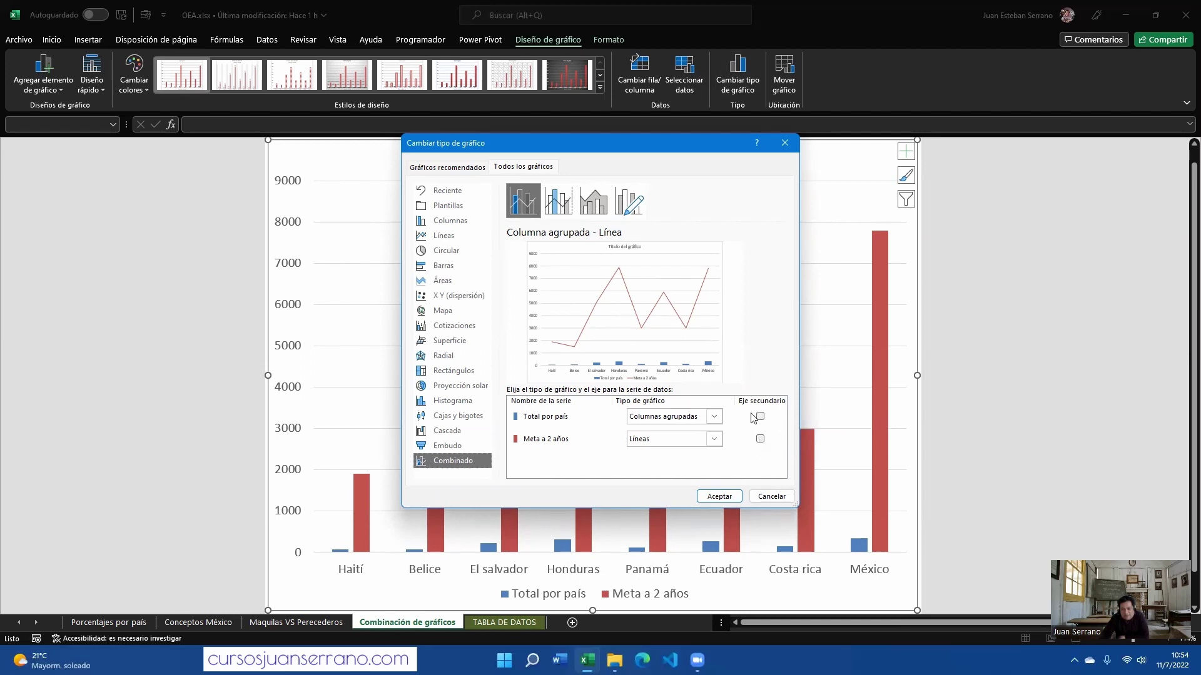
pyautogui.click(557, 201)
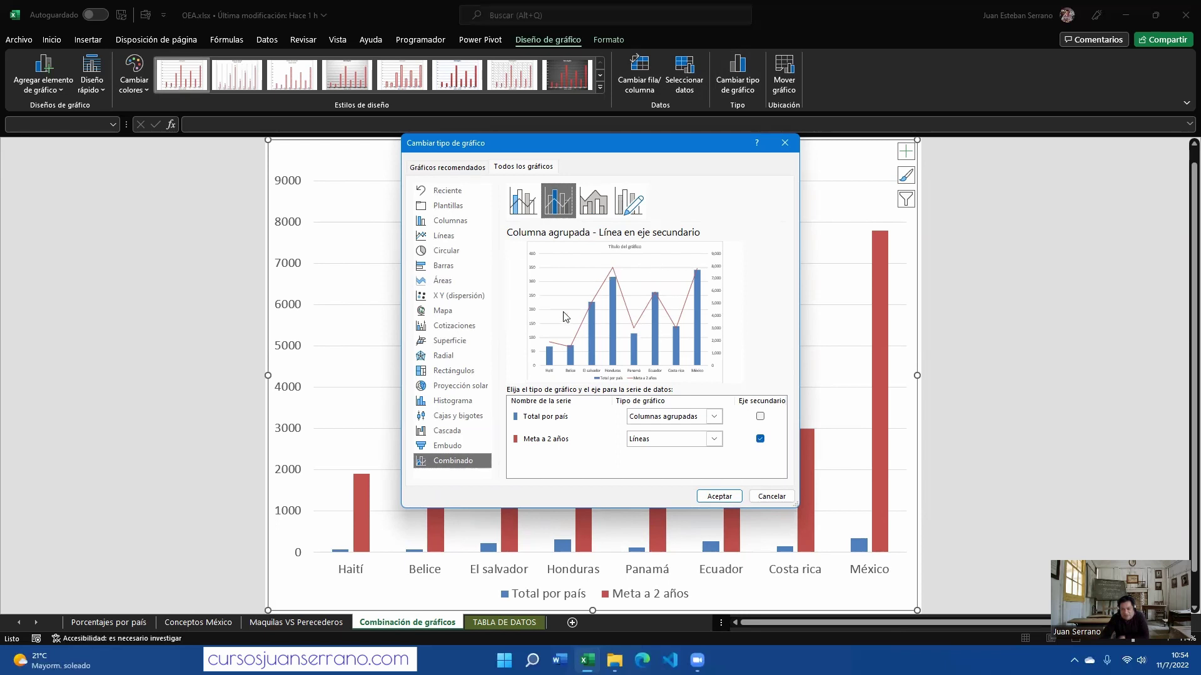
pyautogui.click(605, 215)
pyautogui.click(559, 201)
pyautogui.click(718, 496)
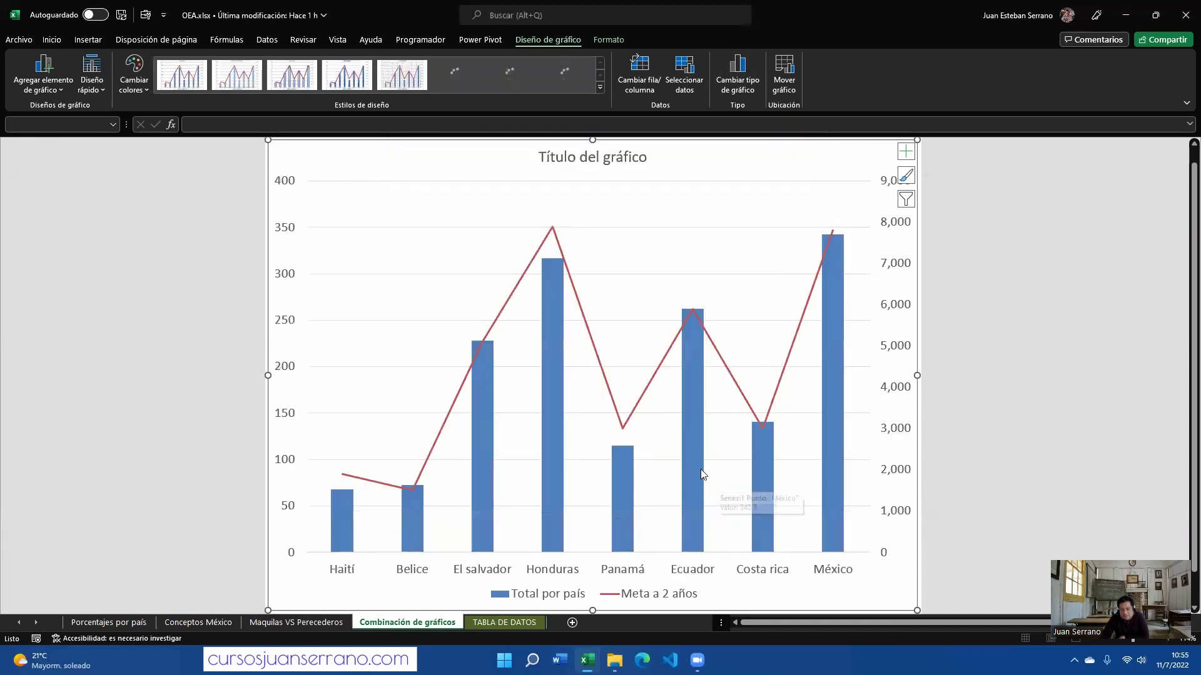
# Examine how the Total por país columns and the Meta a 2 años line read against the primary and secondary axes
pyautogui.scroll(1, 898, 509)
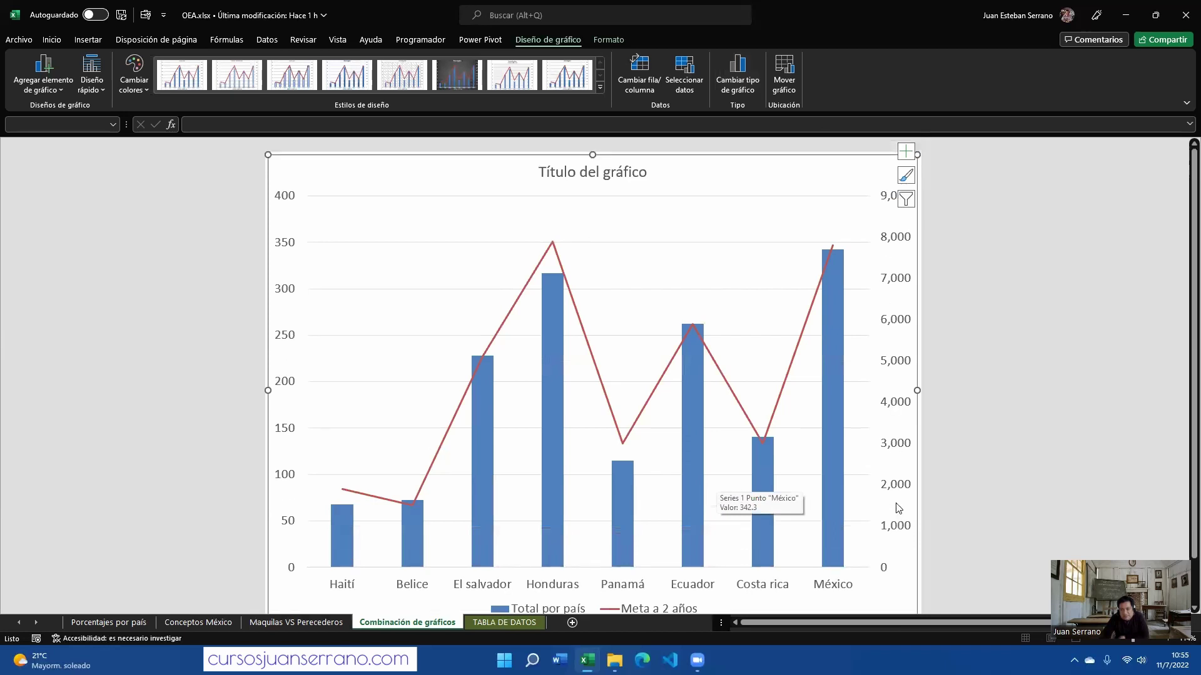
pyautogui.scroll(-1, 450, 442)
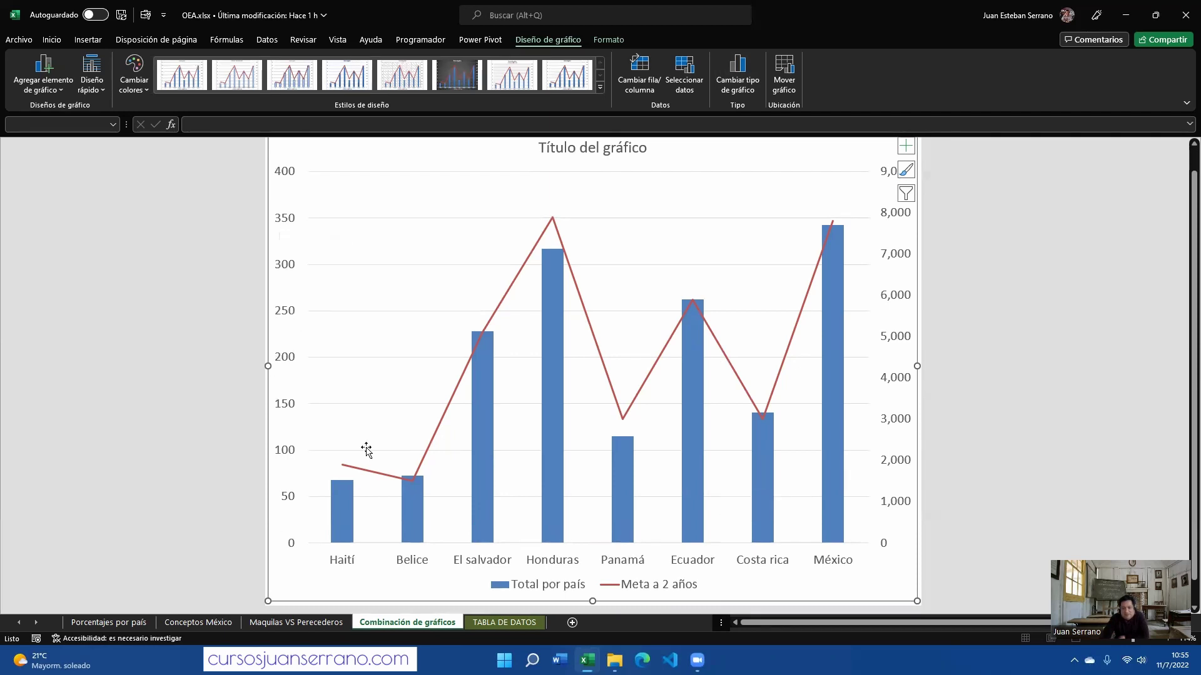
pyautogui.scroll(1, 366, 452)
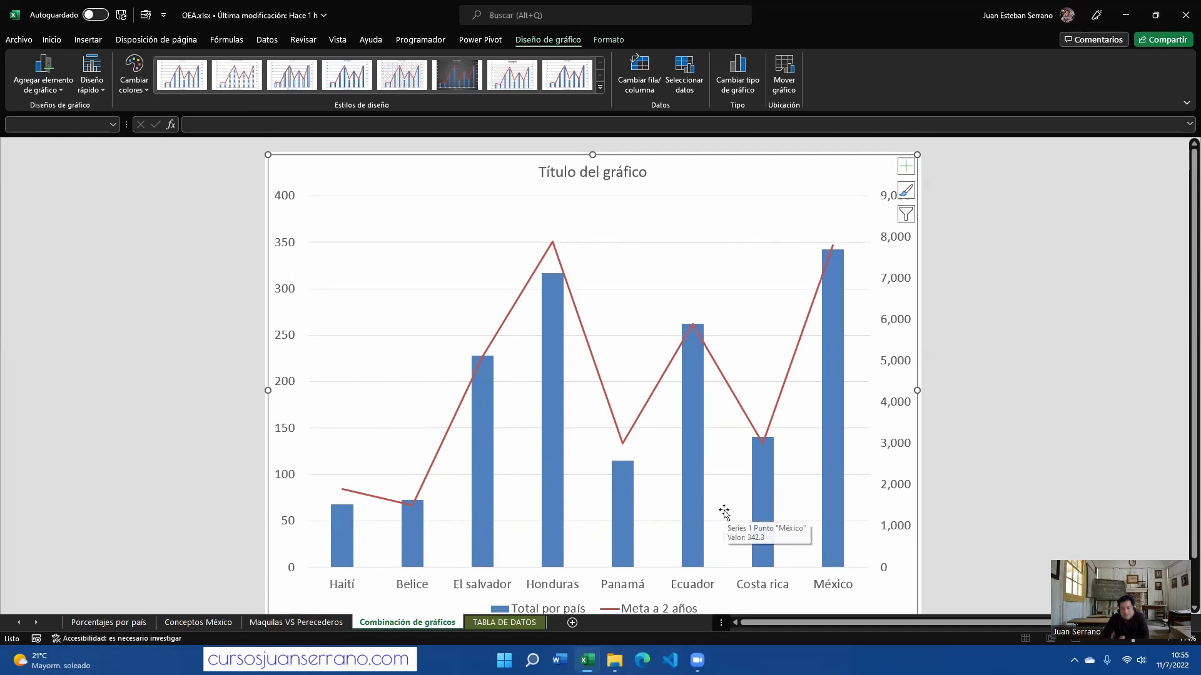
pyautogui.scroll(-1, 745, 504)
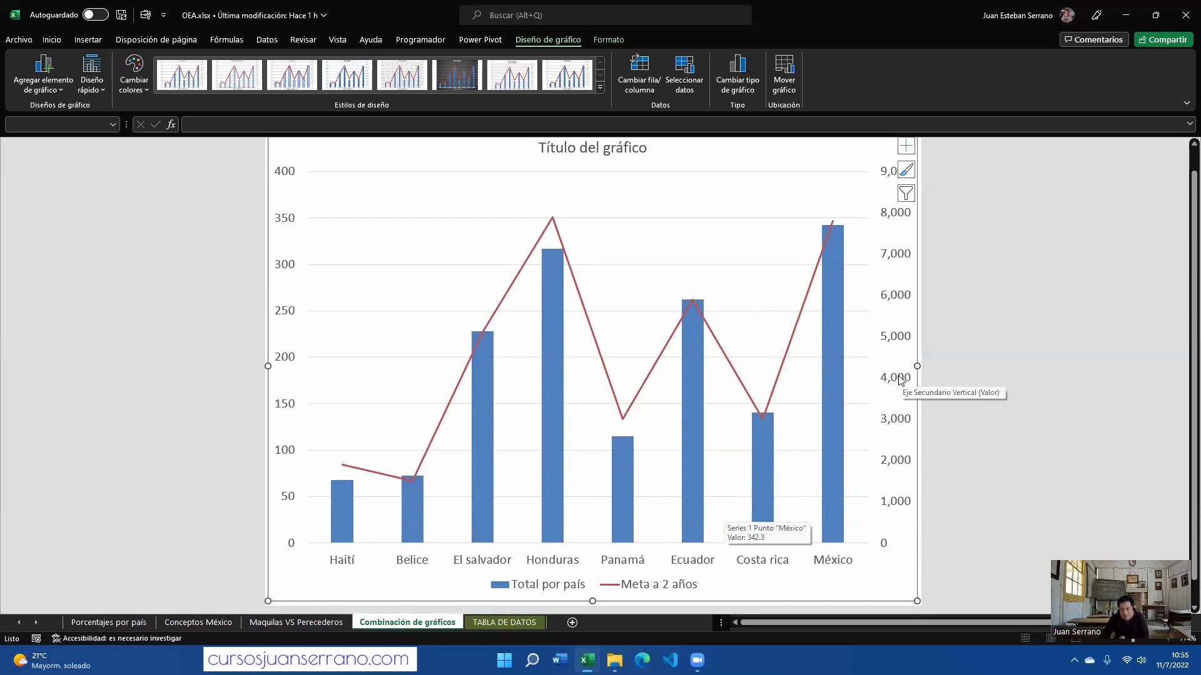
pyautogui.scroll(1, 901, 380)
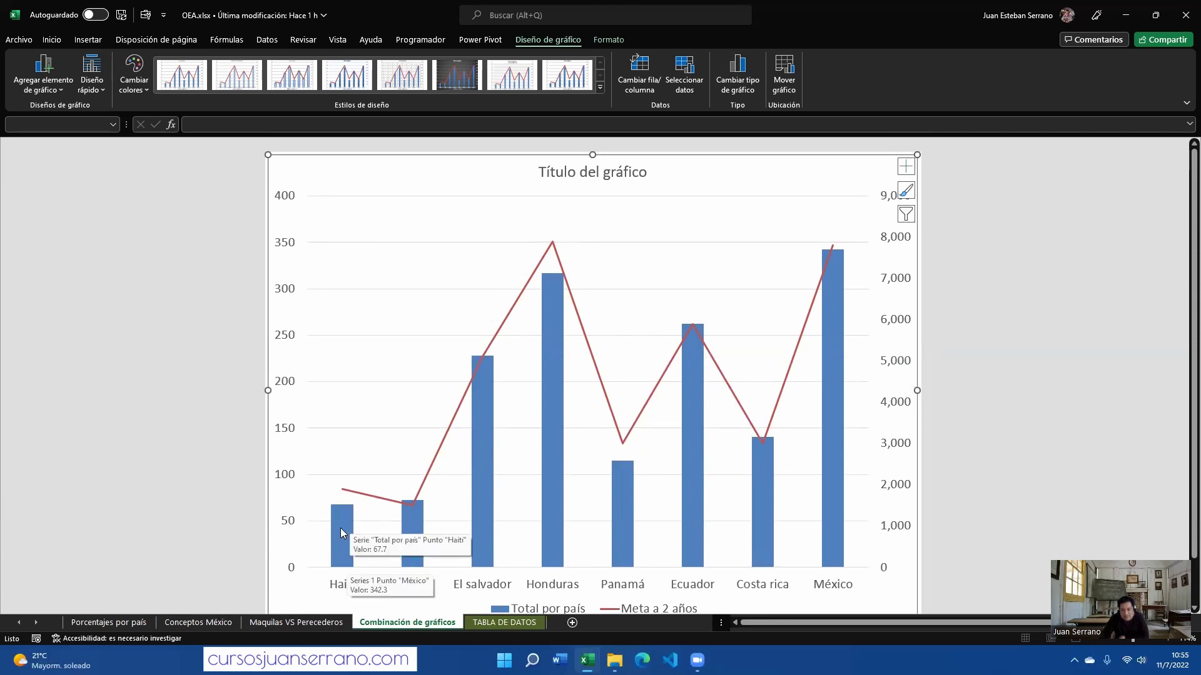
pyautogui.scroll(-1, 340, 533)
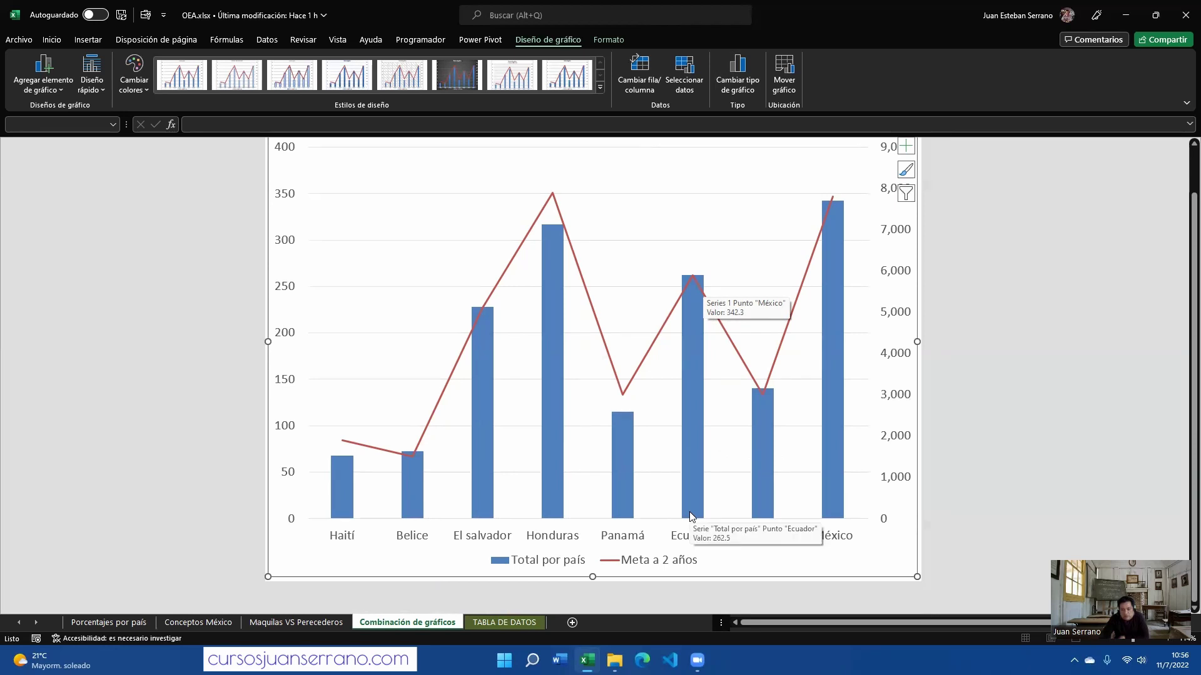
pyautogui.moveTo(619, 473)
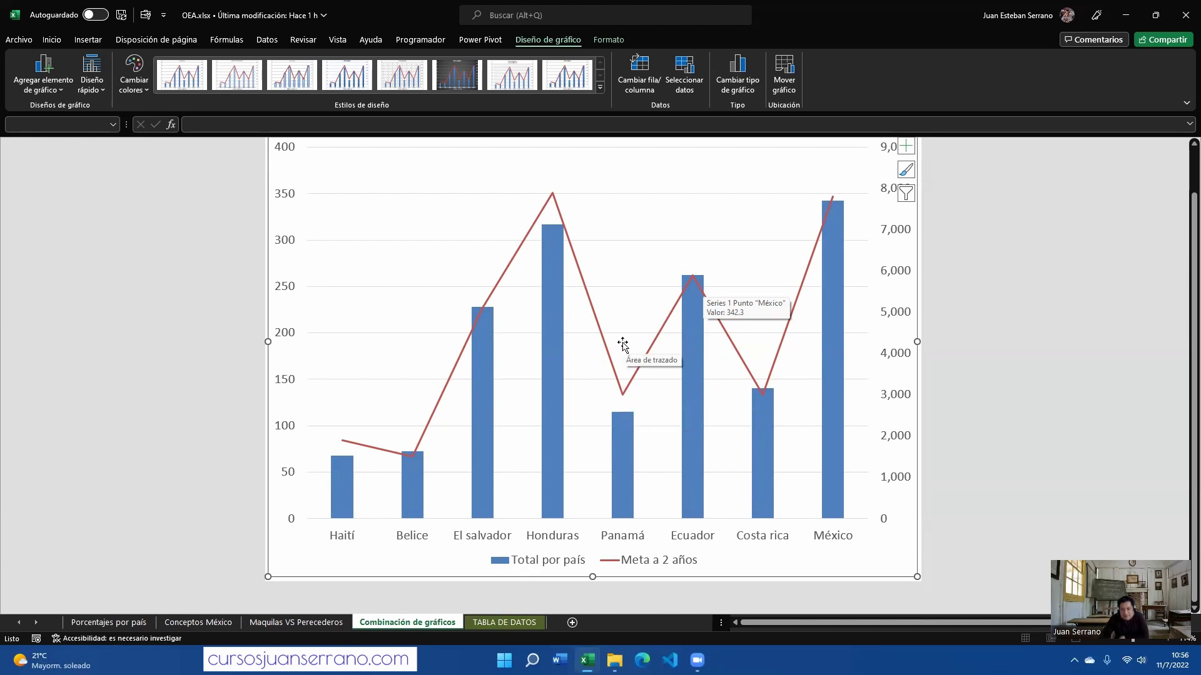
pyautogui.moveTo(621, 395)
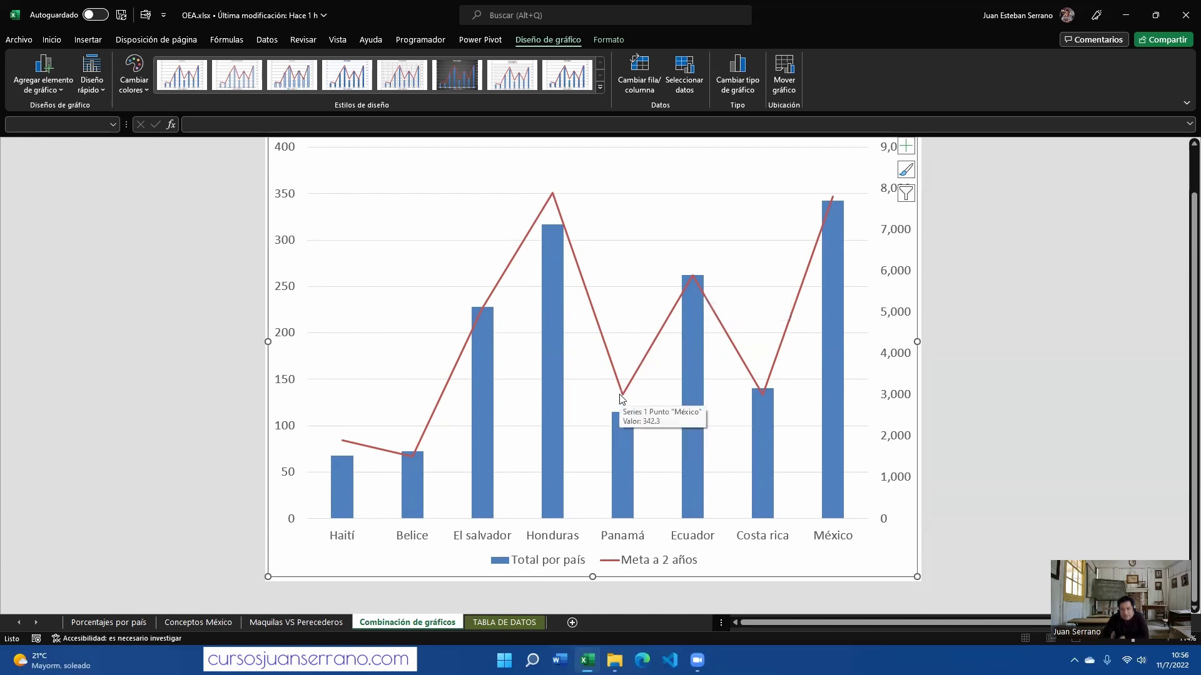
# Set Panamá's Meta a 2 años to 1000 in TABLA DE DATOS and check the line on the combination chart
pyautogui.click(483, 623)
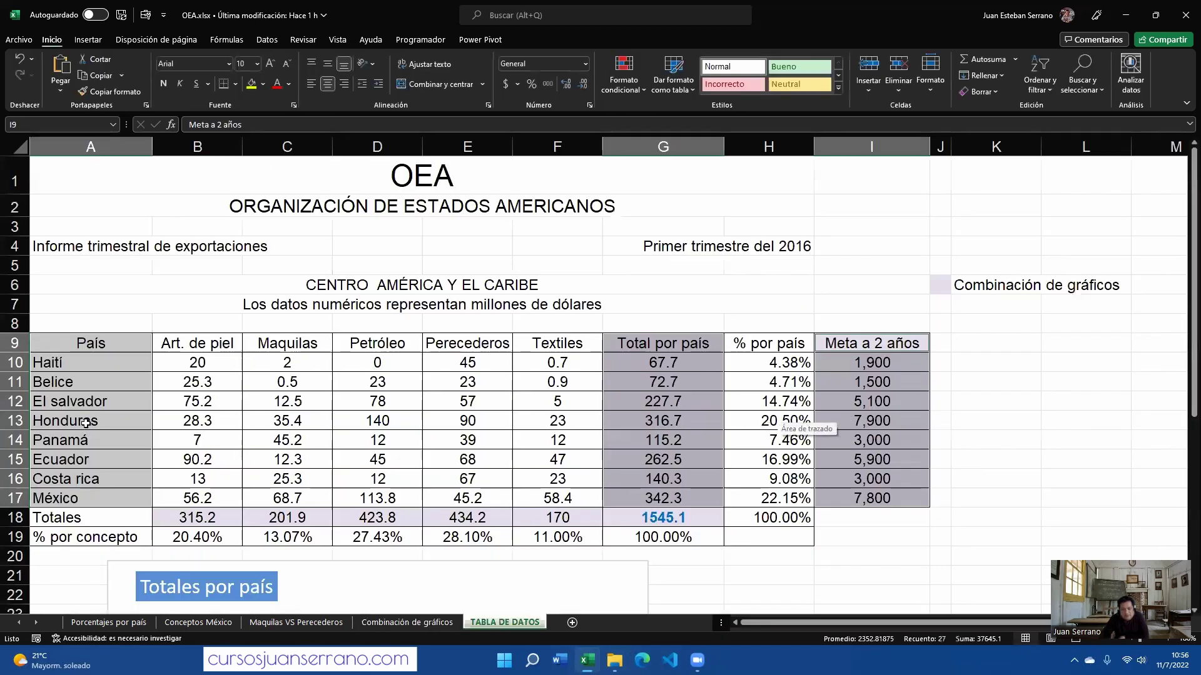
pyautogui.click(874, 441)
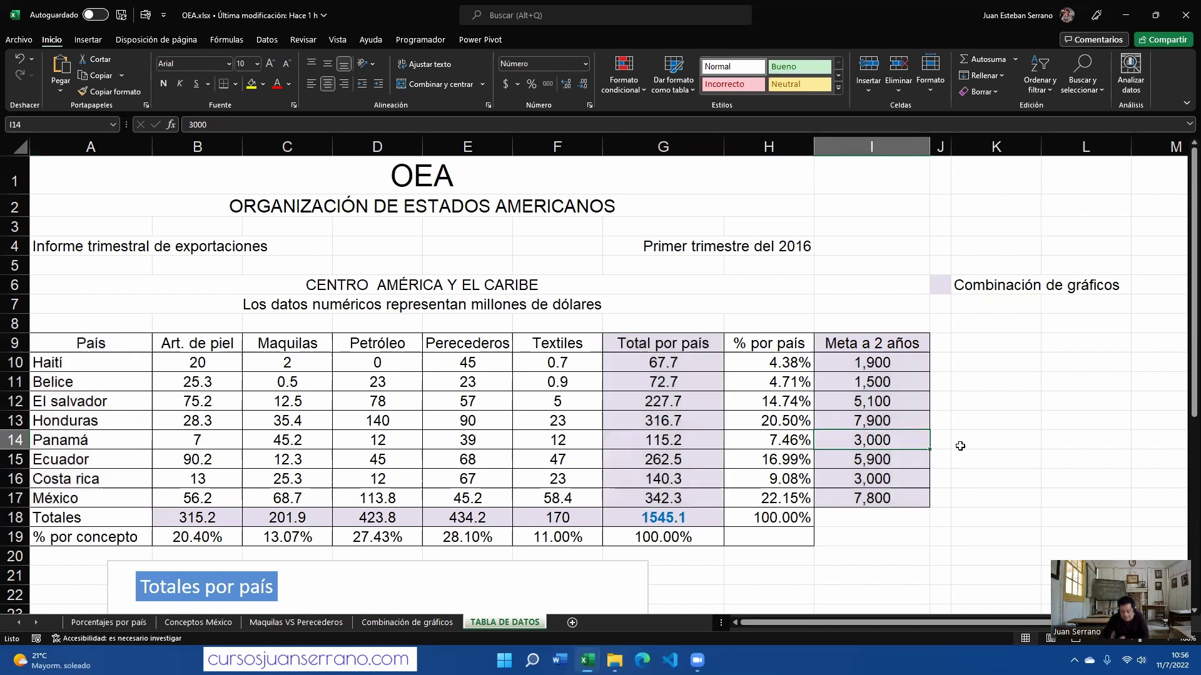
pyautogui.write('100')
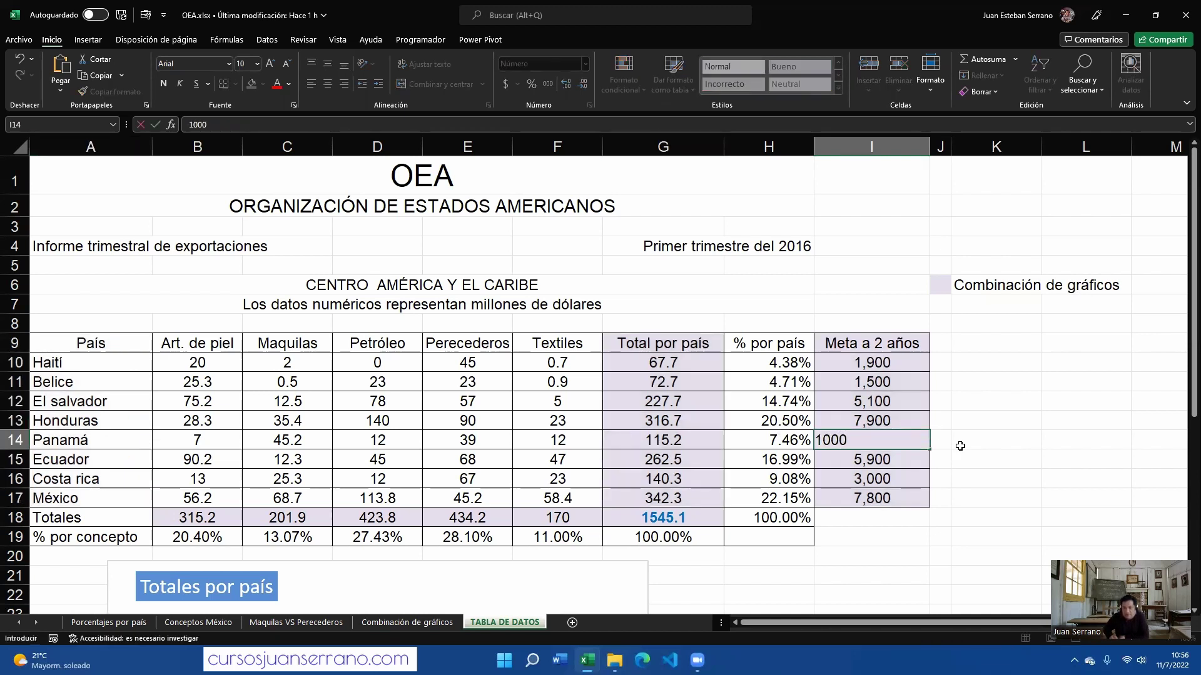
pyautogui.press('Return')
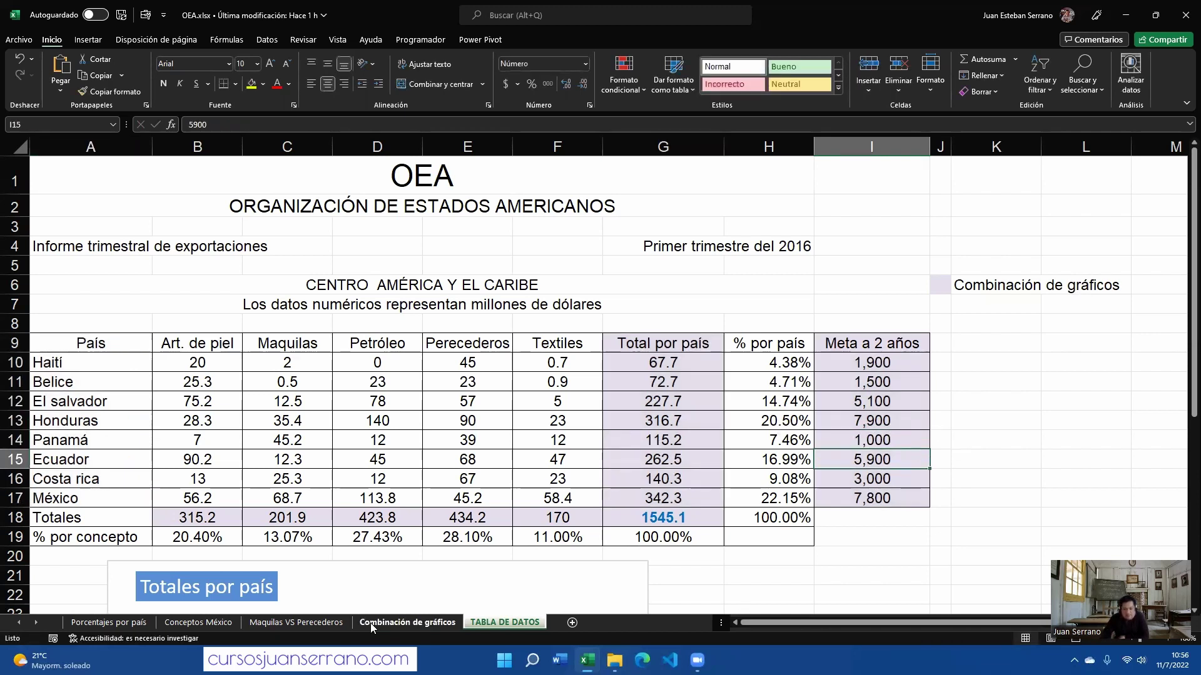
pyautogui.click(371, 623)
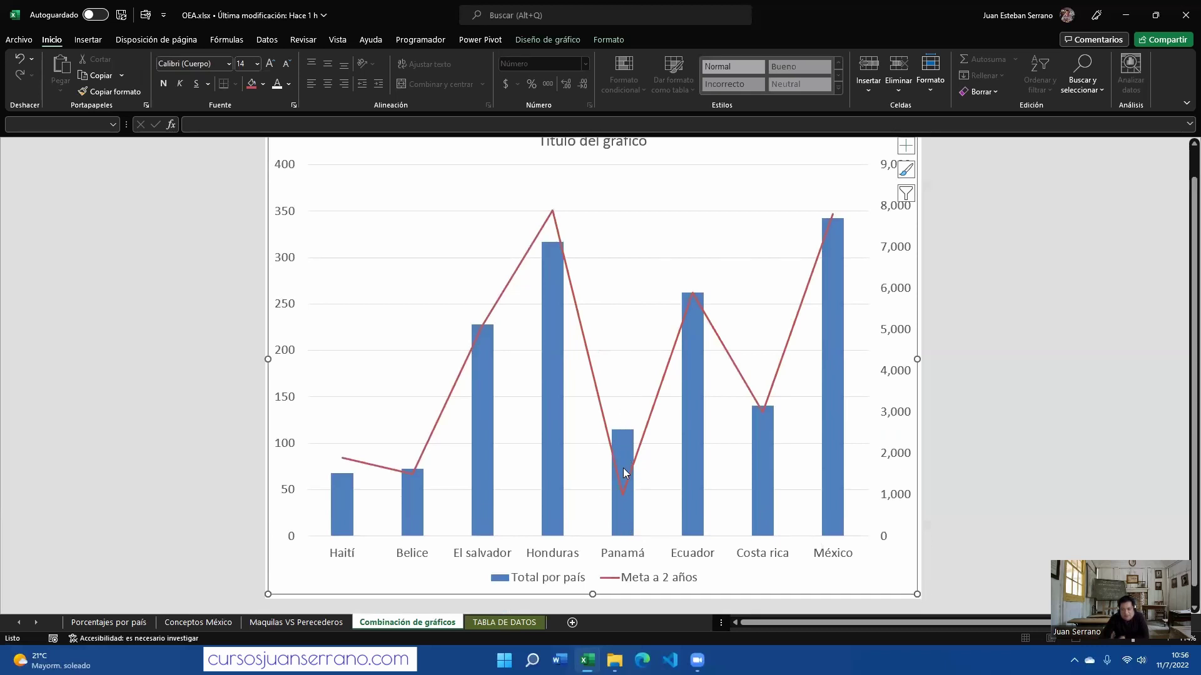
pyautogui.moveTo(623, 440)
pyautogui.moveTo(488, 436)
# Apply the chart style with the dark grey background to the combination chart
pyautogui.scroll(1, 576, 265)
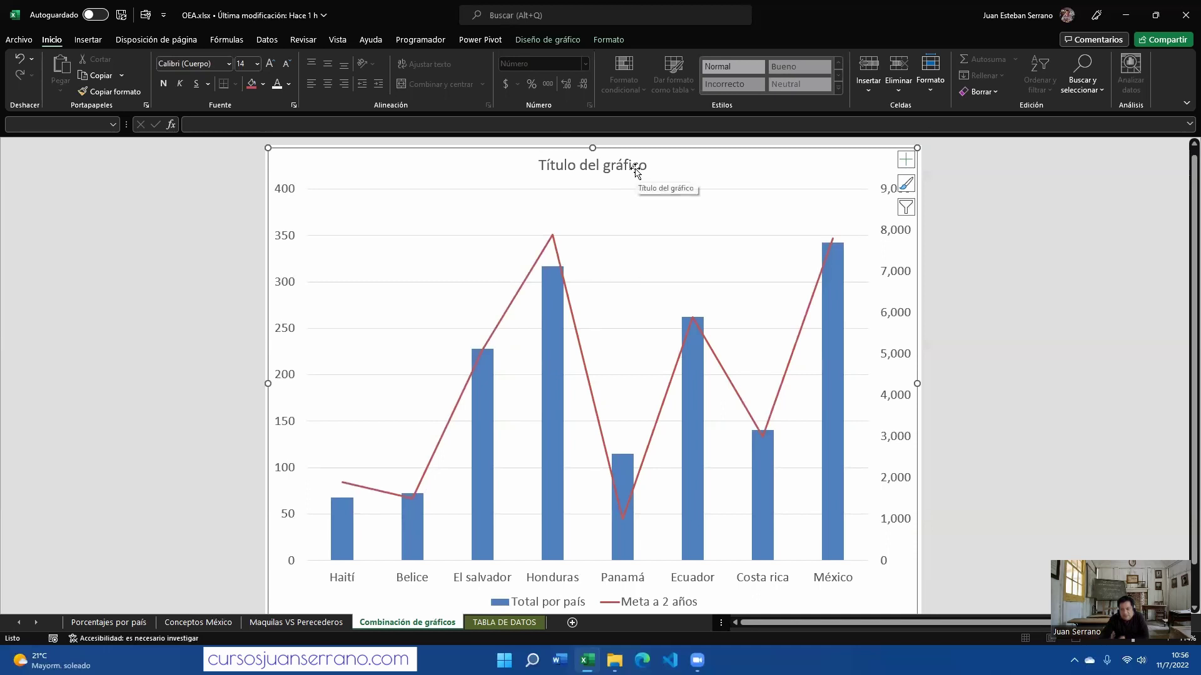
pyautogui.moveTo(633, 551)
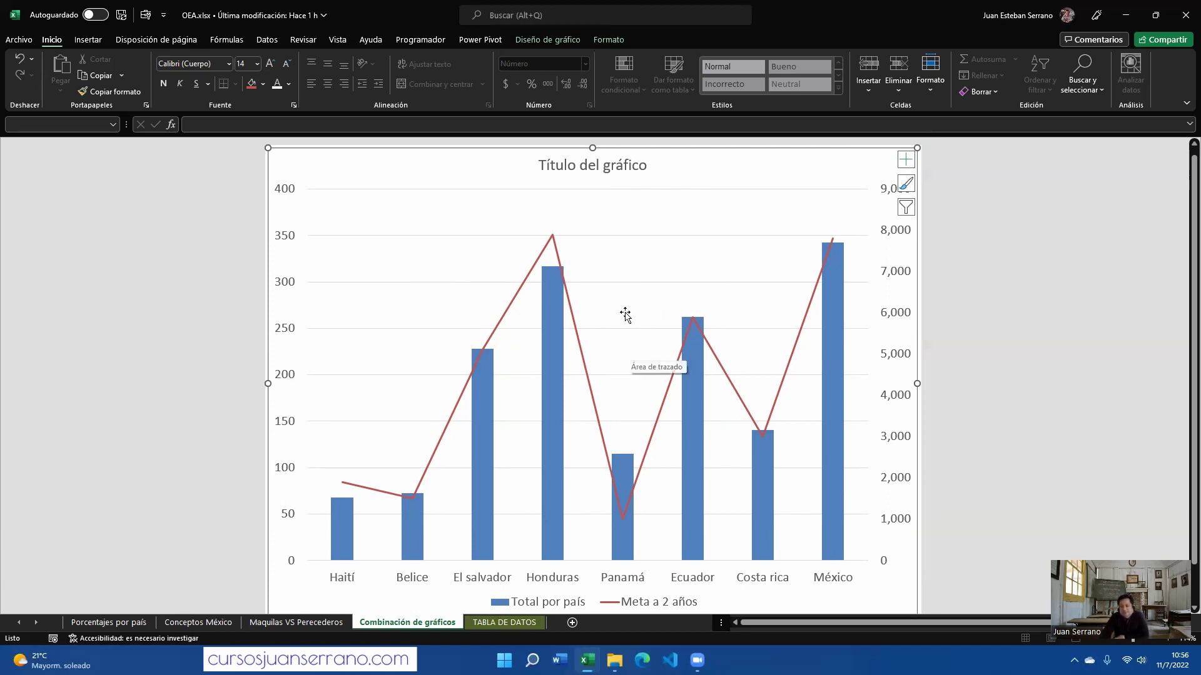
pyautogui.click(532, 44)
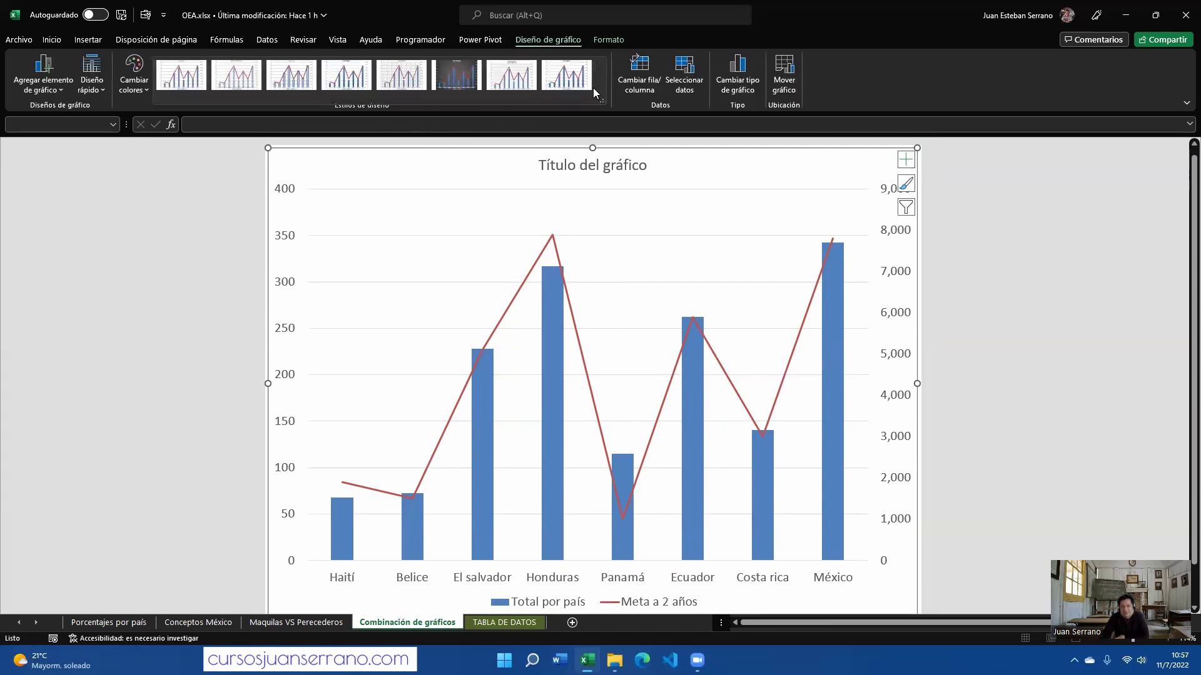
pyautogui.click(457, 73)
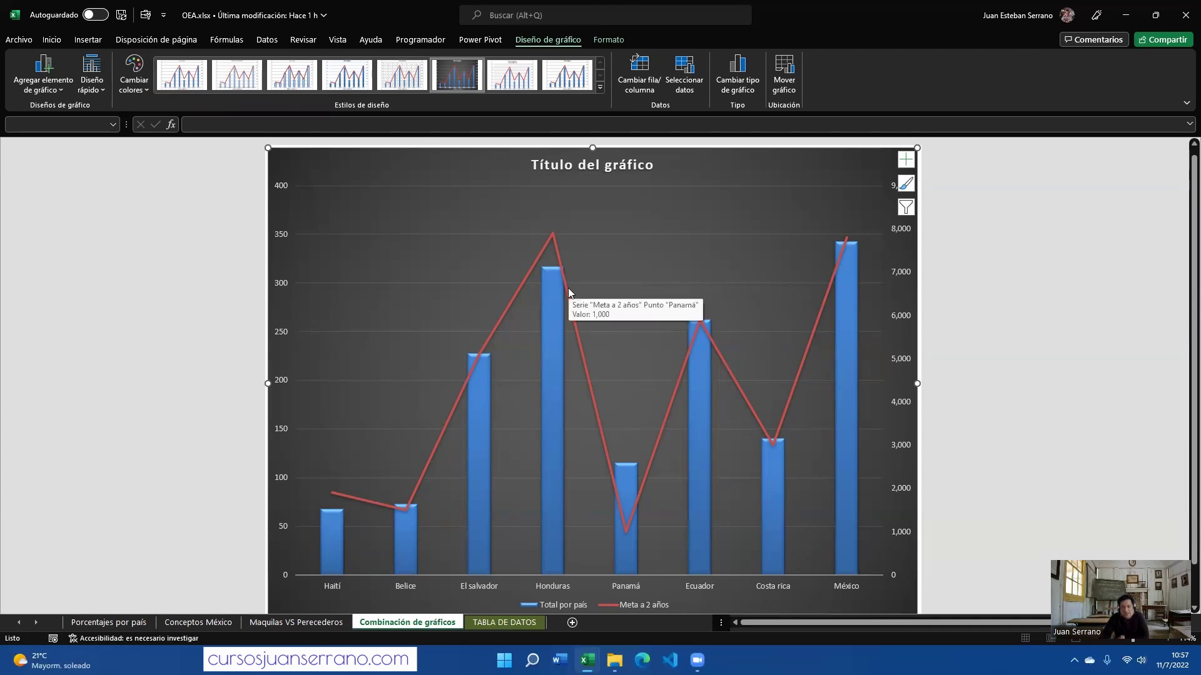
# Insert another 2-D clustered column chart in TABLA DE DATOS from País, Total por país and Meta a 2 años, rows 9 to 17
pyautogui.click(480, 621)
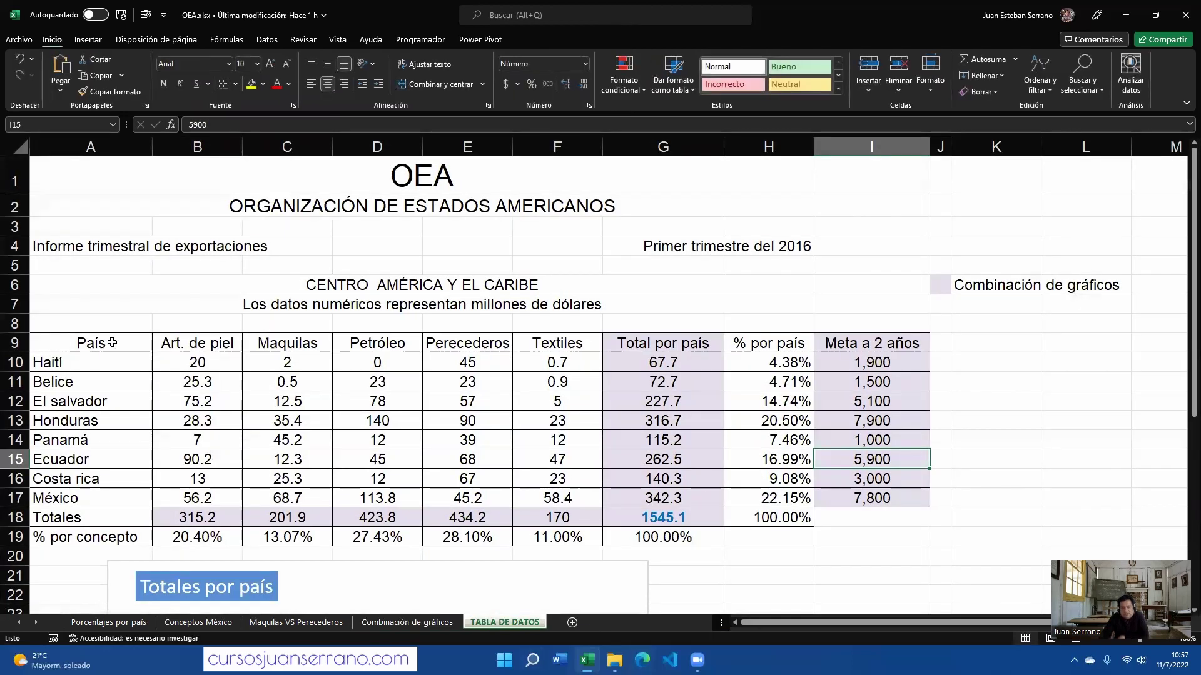
pyautogui.moveTo(99, 344); pyautogui.dragTo(106, 498)
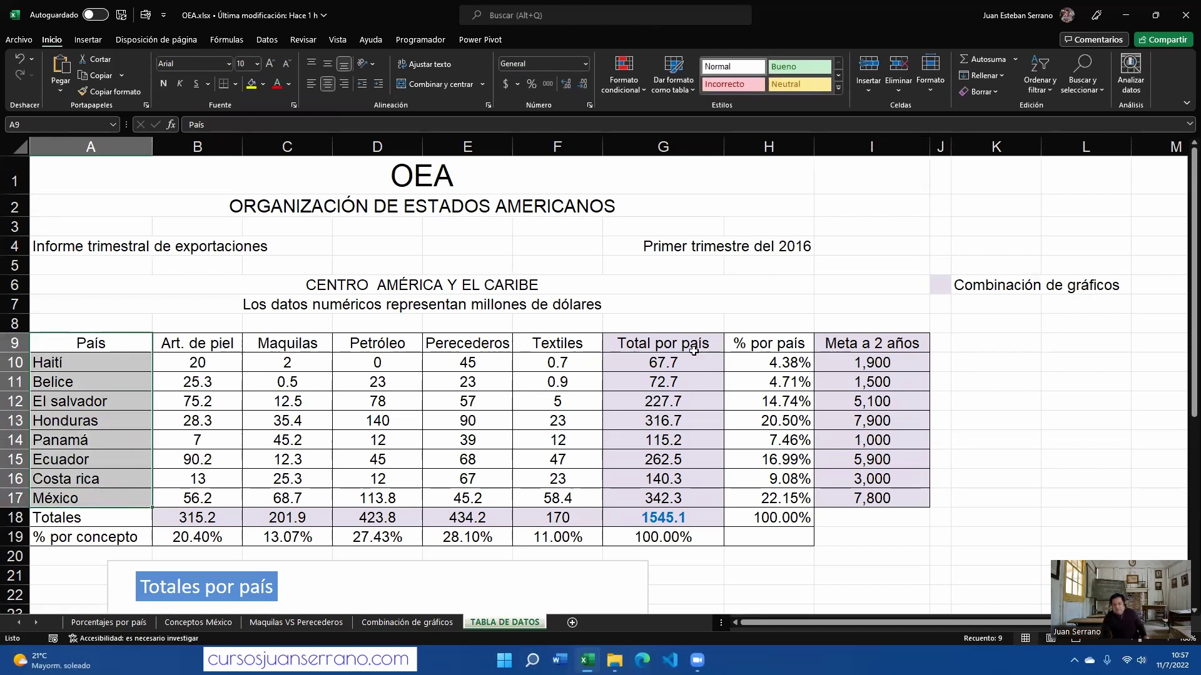
pyautogui.moveTo(691, 345); pyautogui.dragTo(681, 495)
pyautogui.moveTo(874, 345); pyautogui.dragTo(874, 499)
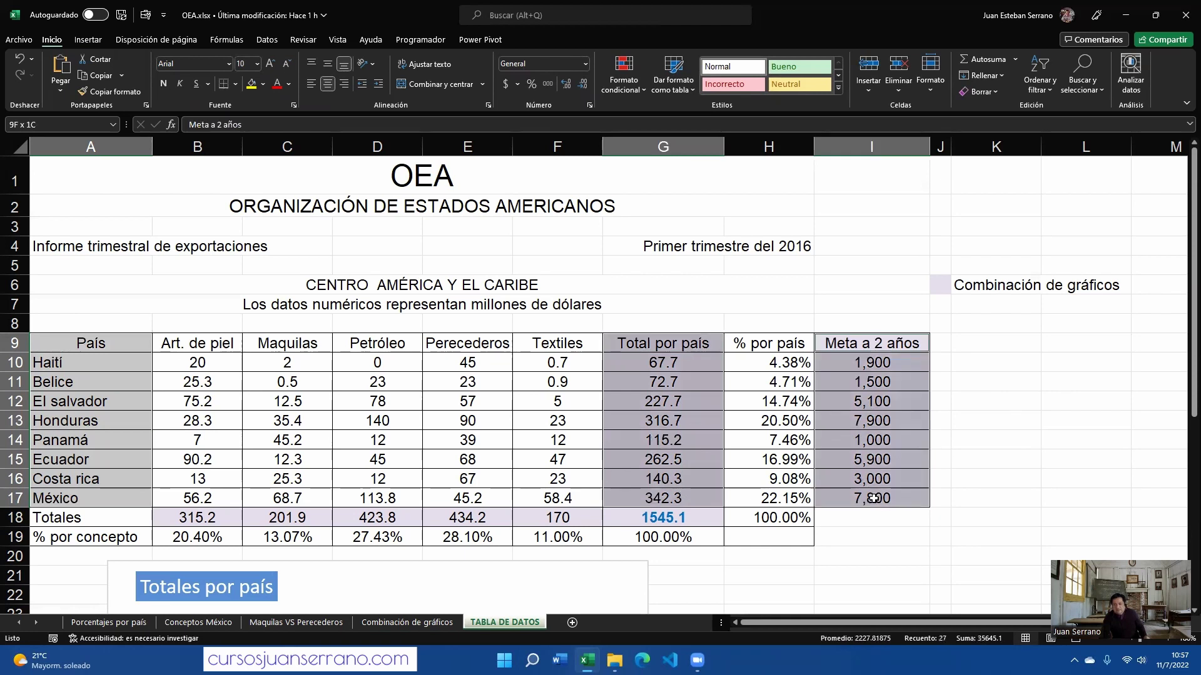
pyautogui.click(88, 39)
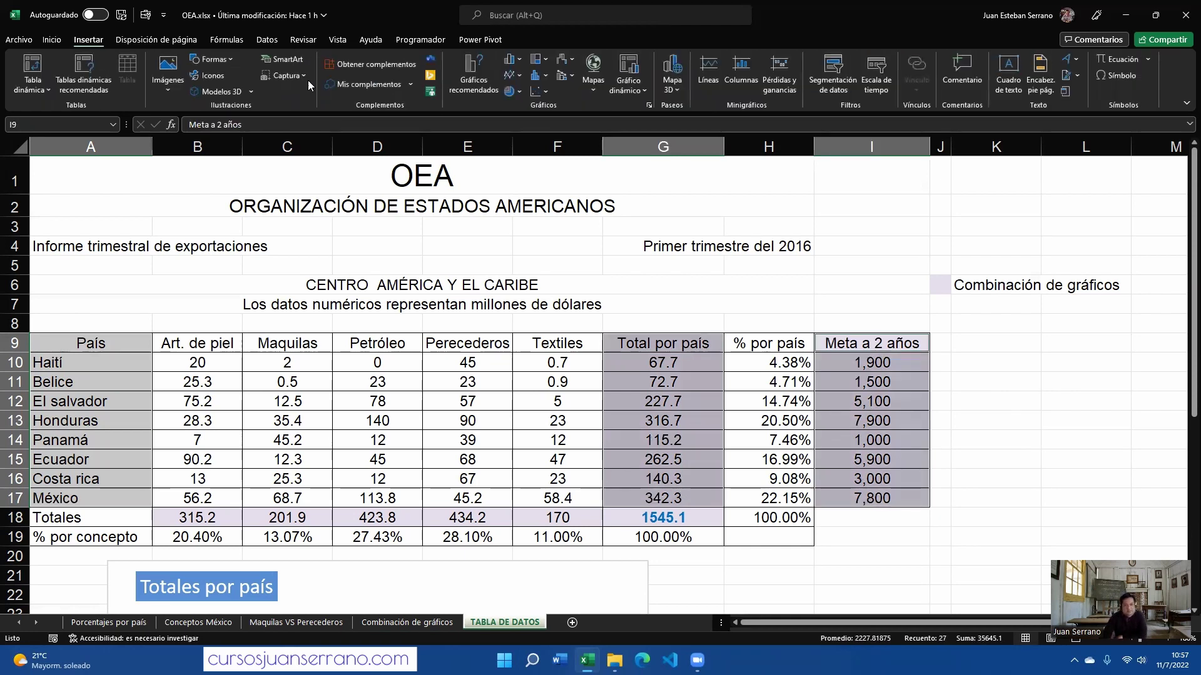
pyautogui.click(513, 60)
pyautogui.click(519, 100)
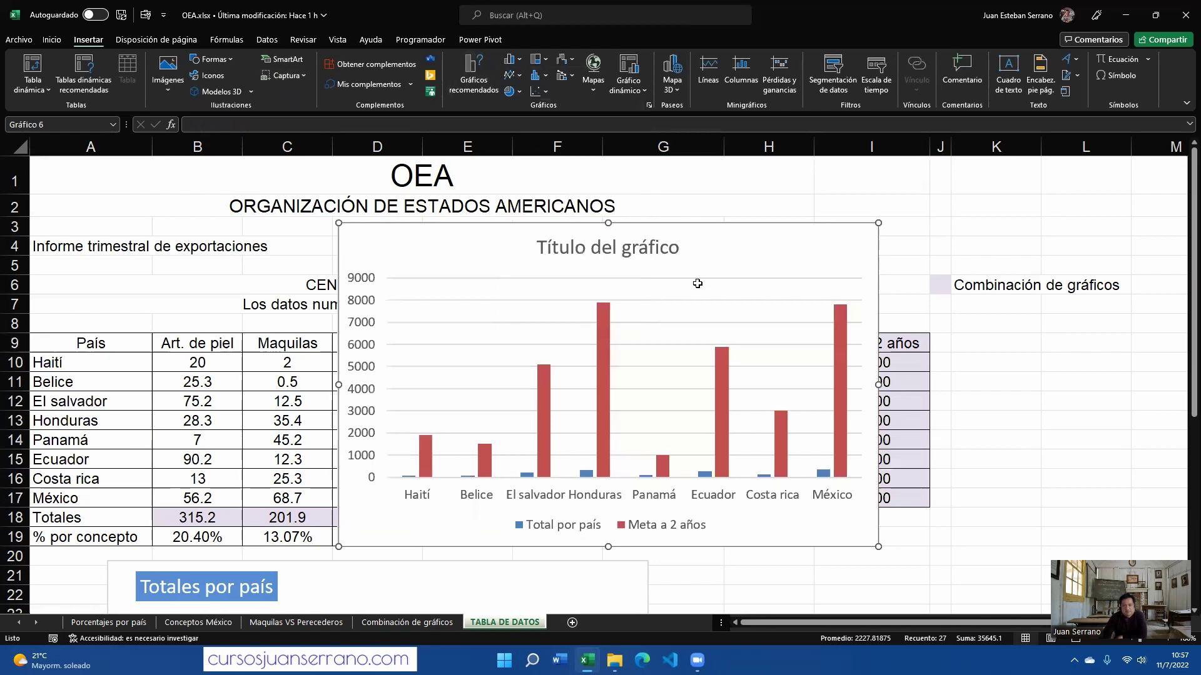
# Move the new column chart to its own new sheet, keeping the default sheet name
pyautogui.rightClick(808, 239)
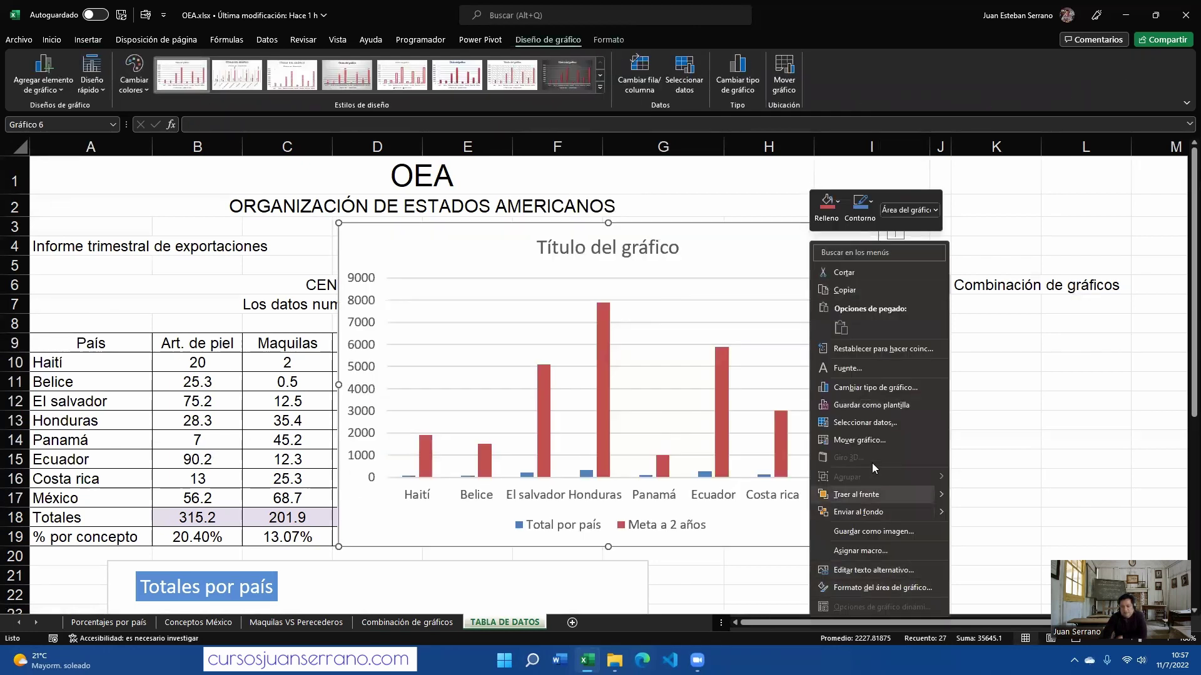
pyautogui.click(858, 440)
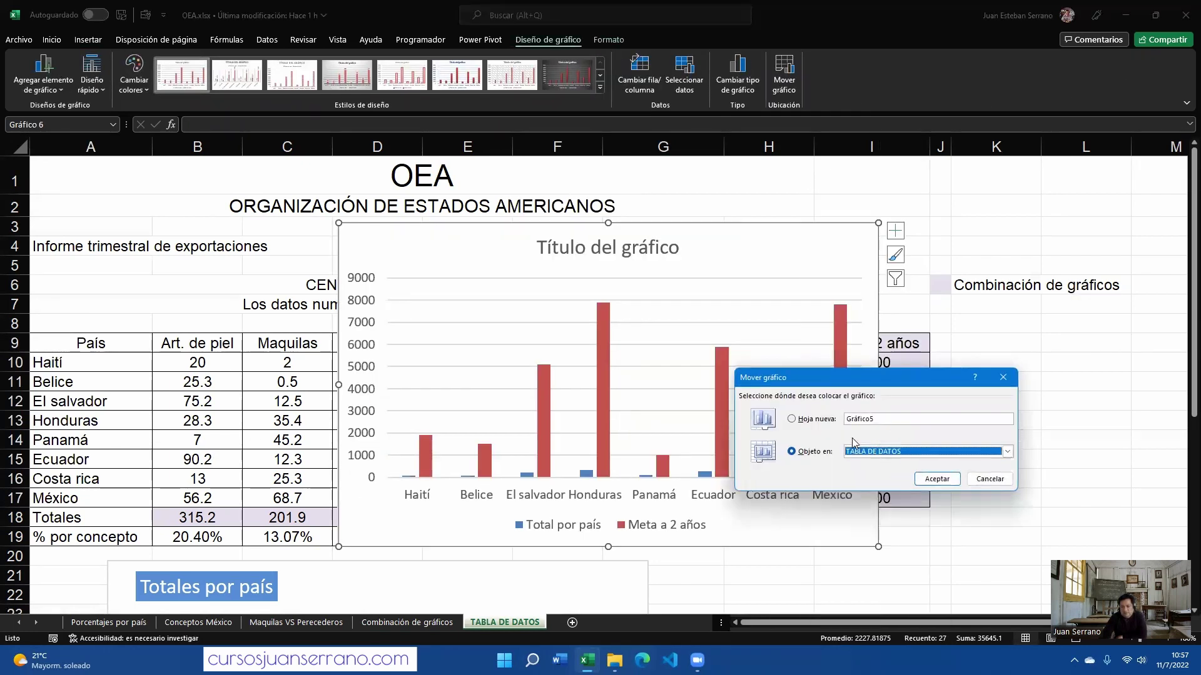
pyautogui.click(793, 419)
pyautogui.click(937, 478)
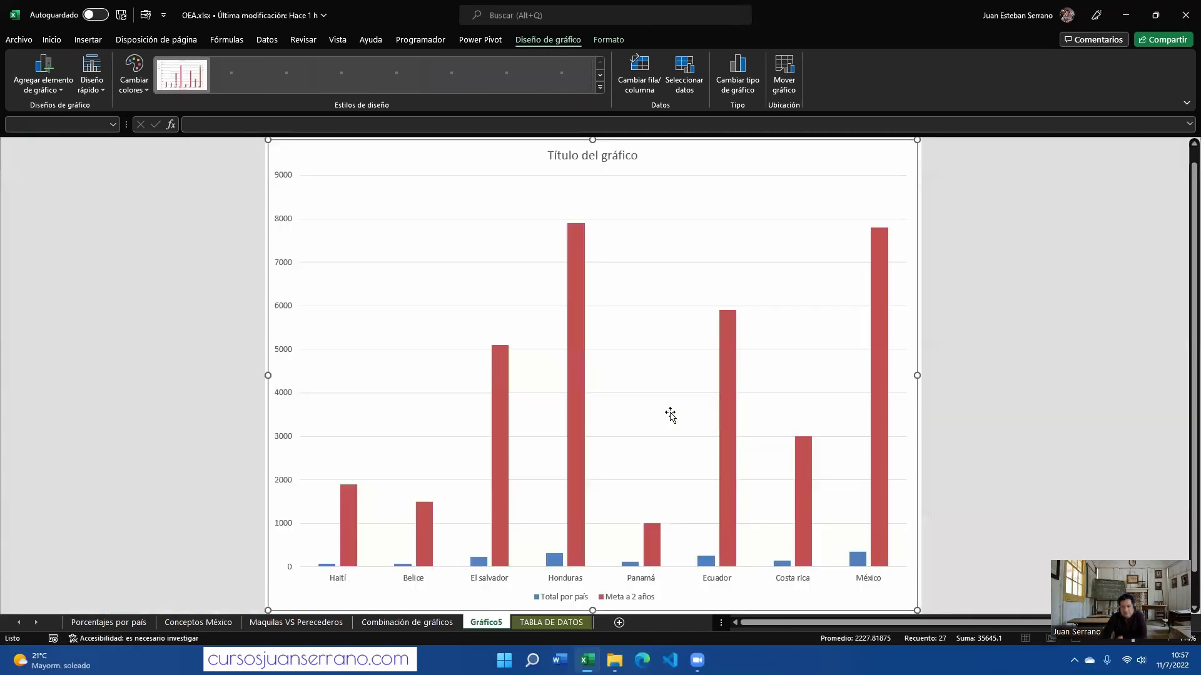
# Try to change the Meta a 2 años series on the Gráfico5 sheet to a line, and undo the change
pyautogui.click(579, 251)
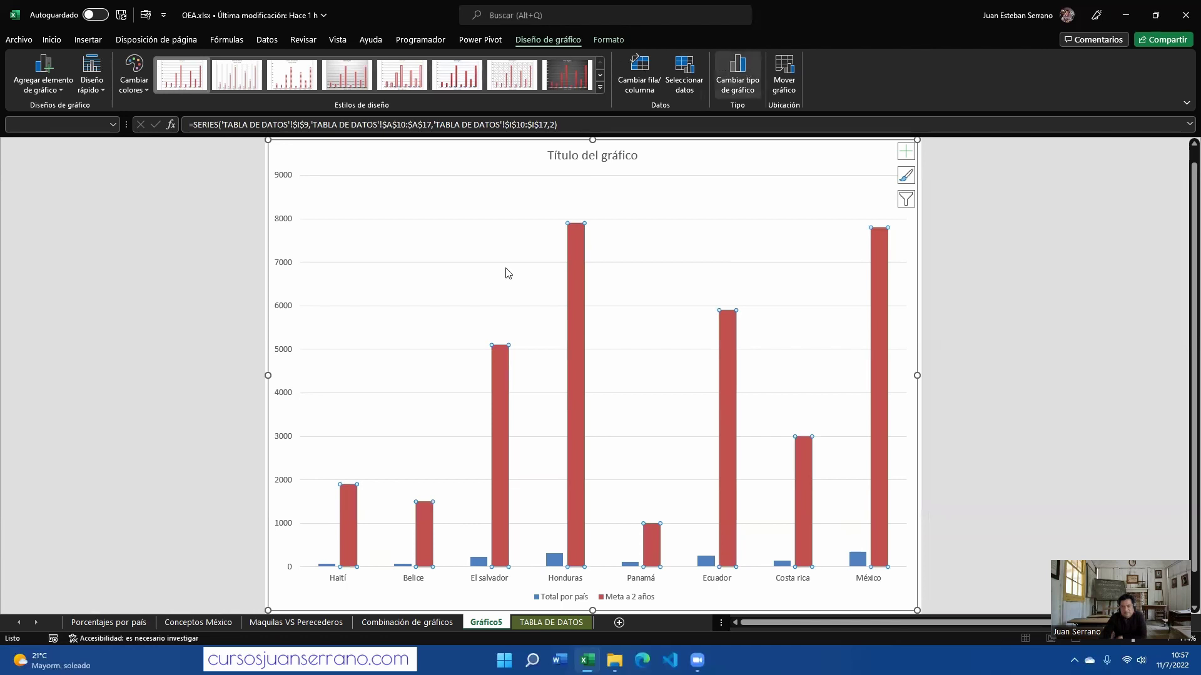
pyautogui.click(738, 72)
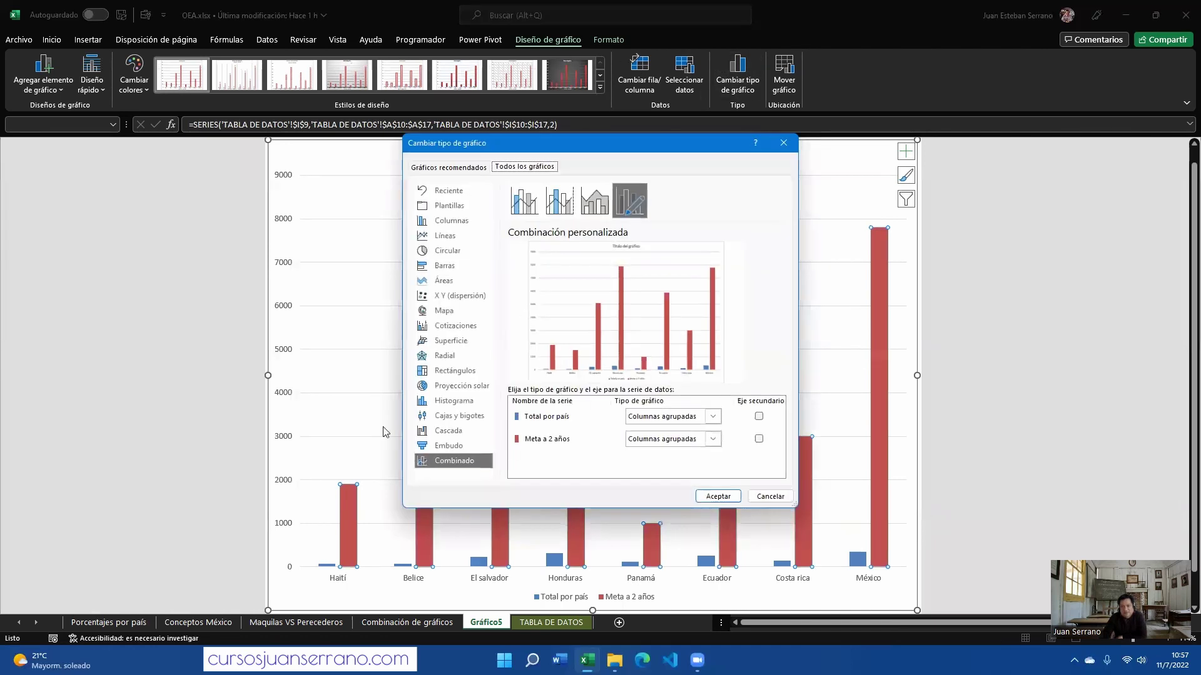
pyautogui.click(456, 238)
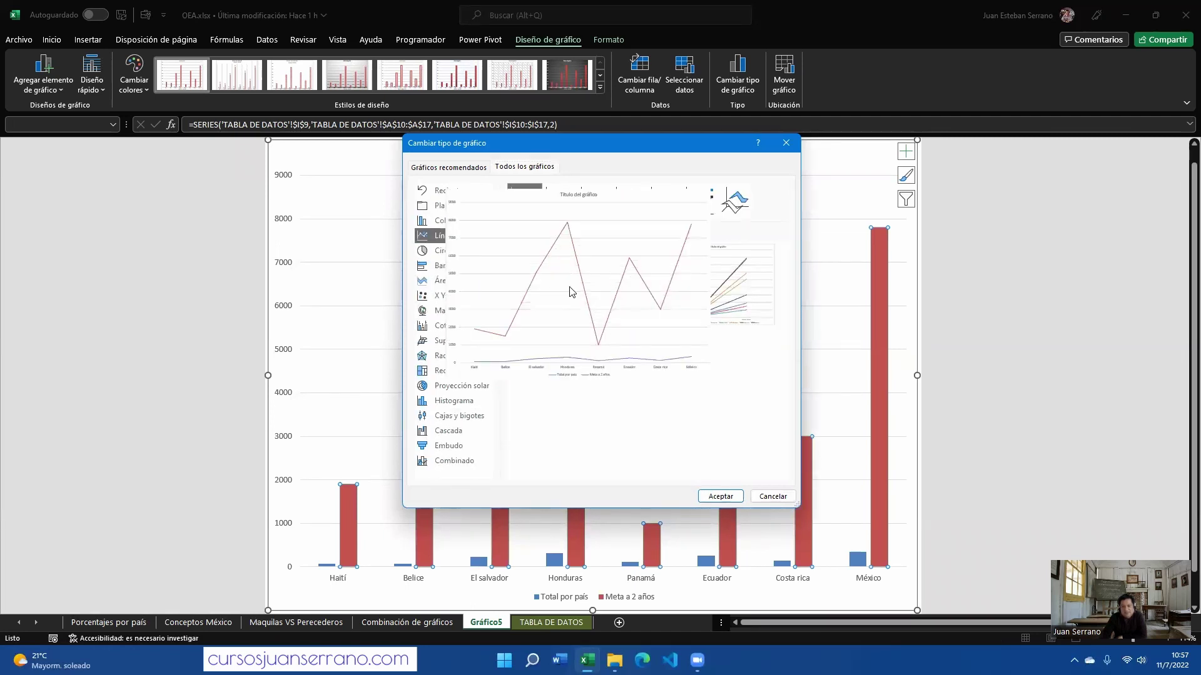
pyautogui.click(723, 495)
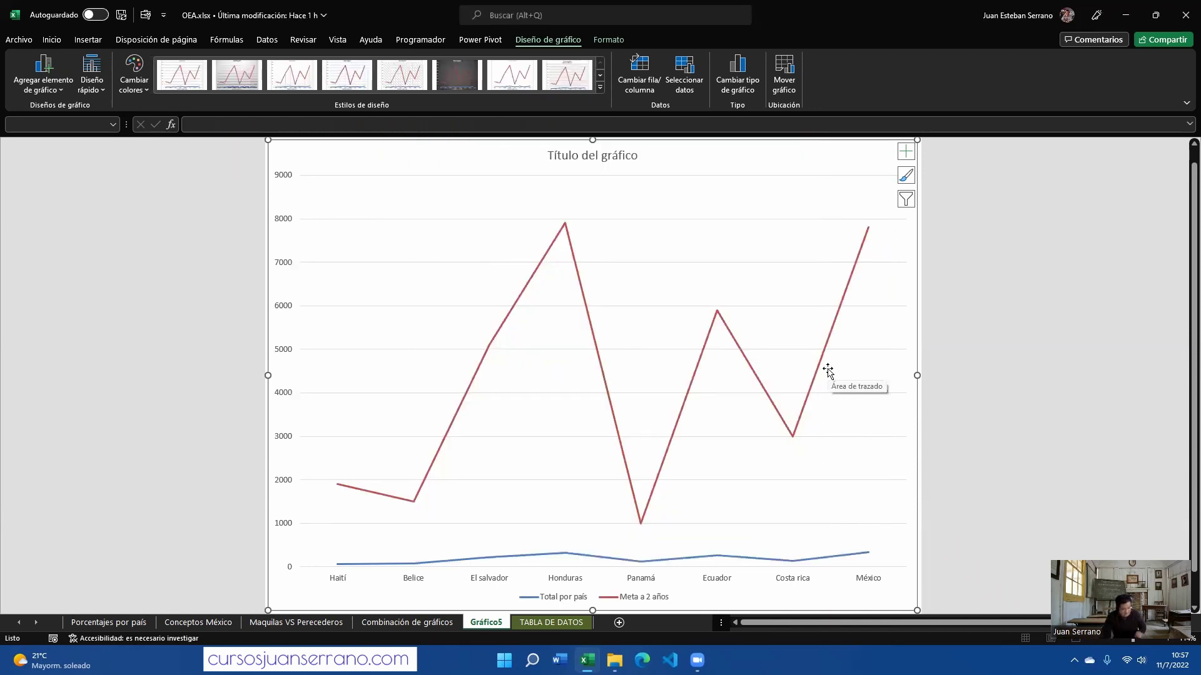
pyautogui.hotkey('ctrl', 'z')
# Apply the basic Líneas chart type from the selected Meta a 2 años series of the Gráfico5 chart
pyautogui.click(809, 482)
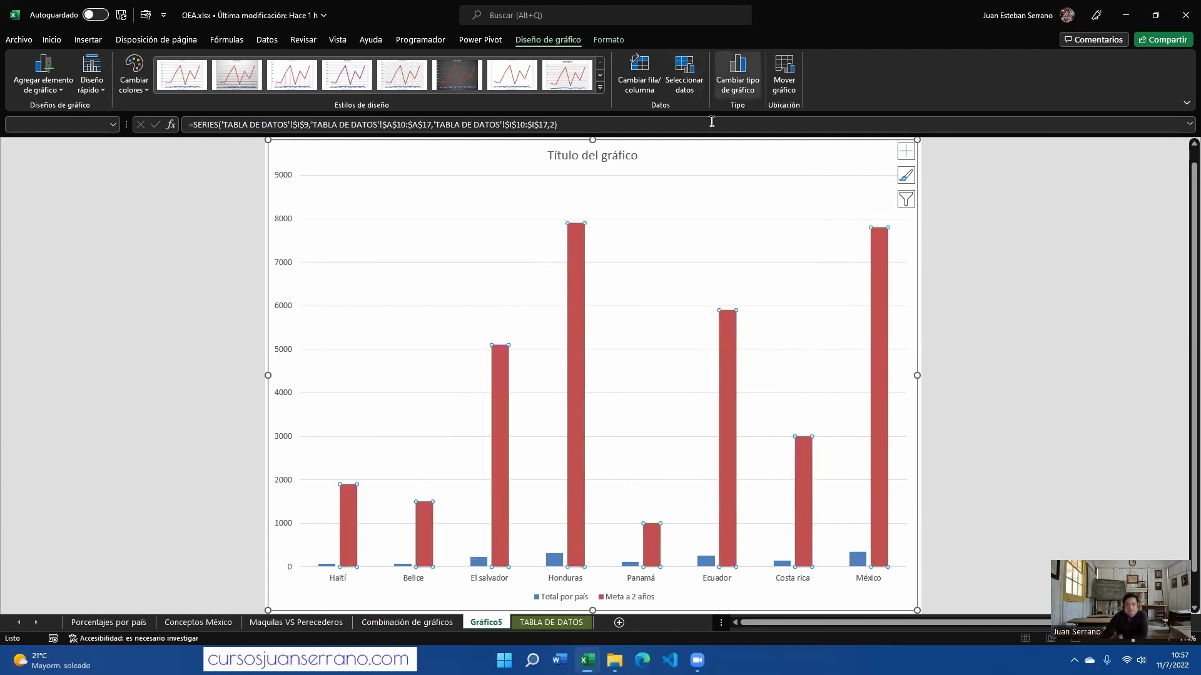
pyautogui.click(726, 88)
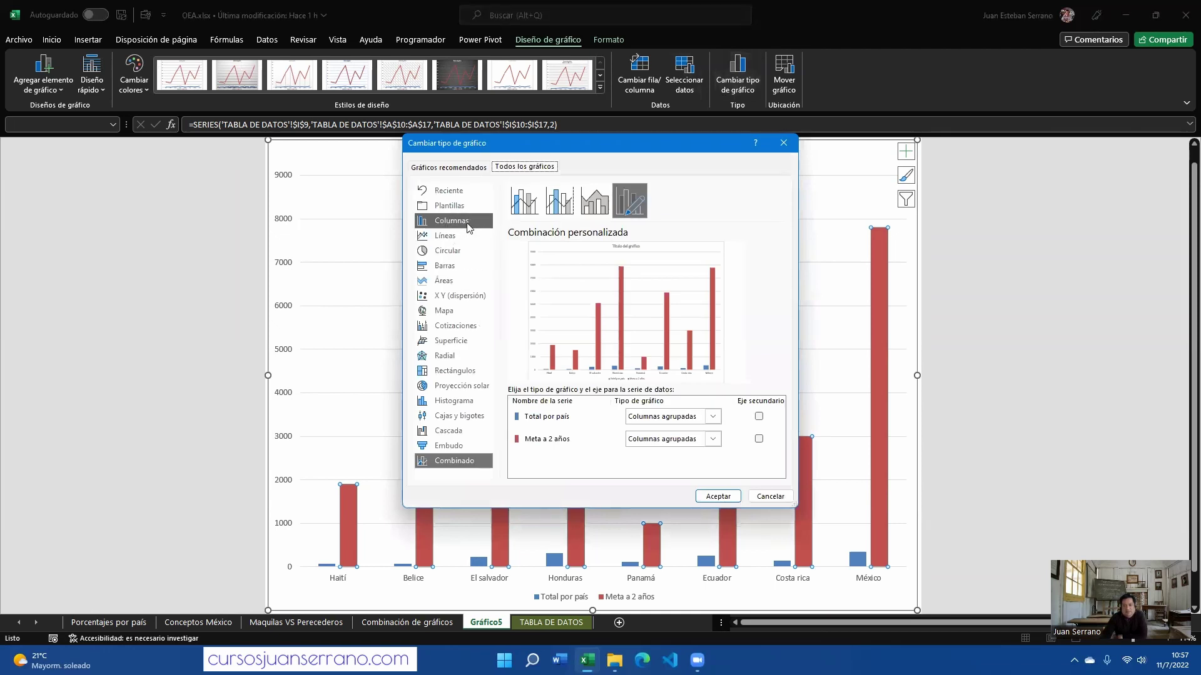
pyautogui.click(445, 236)
pyautogui.click(559, 204)
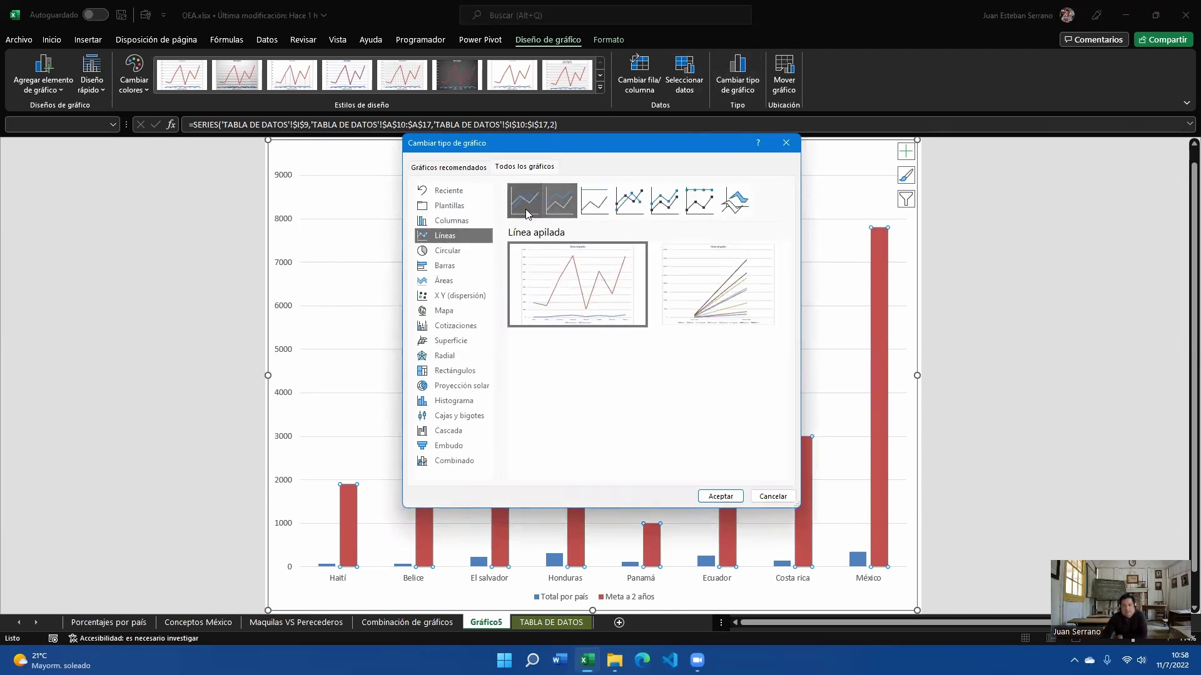
pyautogui.click(525, 201)
pyautogui.click(713, 497)
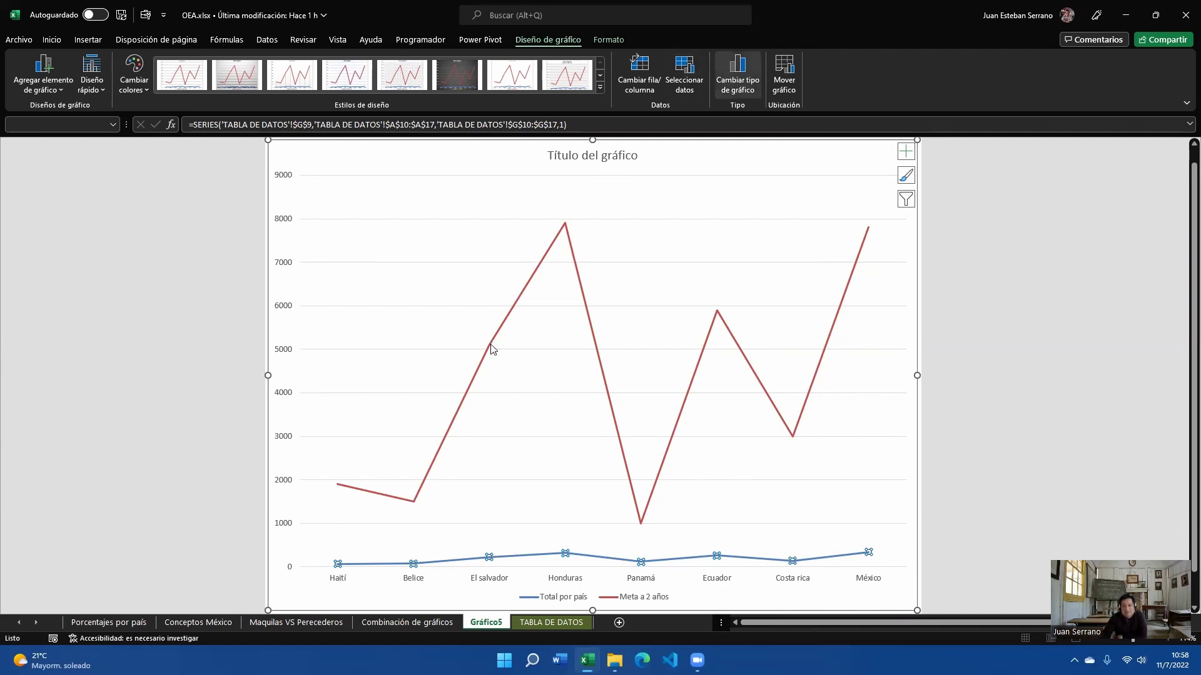
# Return the Gráfico5 line chart to the clustered columns type
pyautogui.click(738, 80)
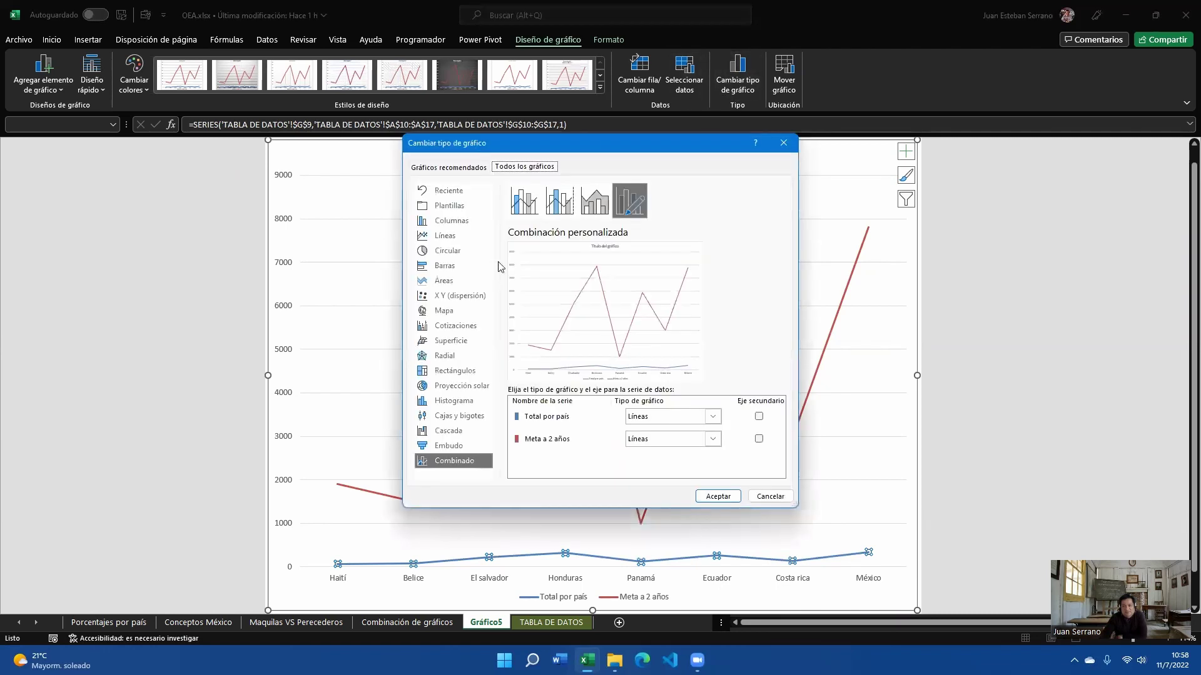
pyautogui.click(446, 223)
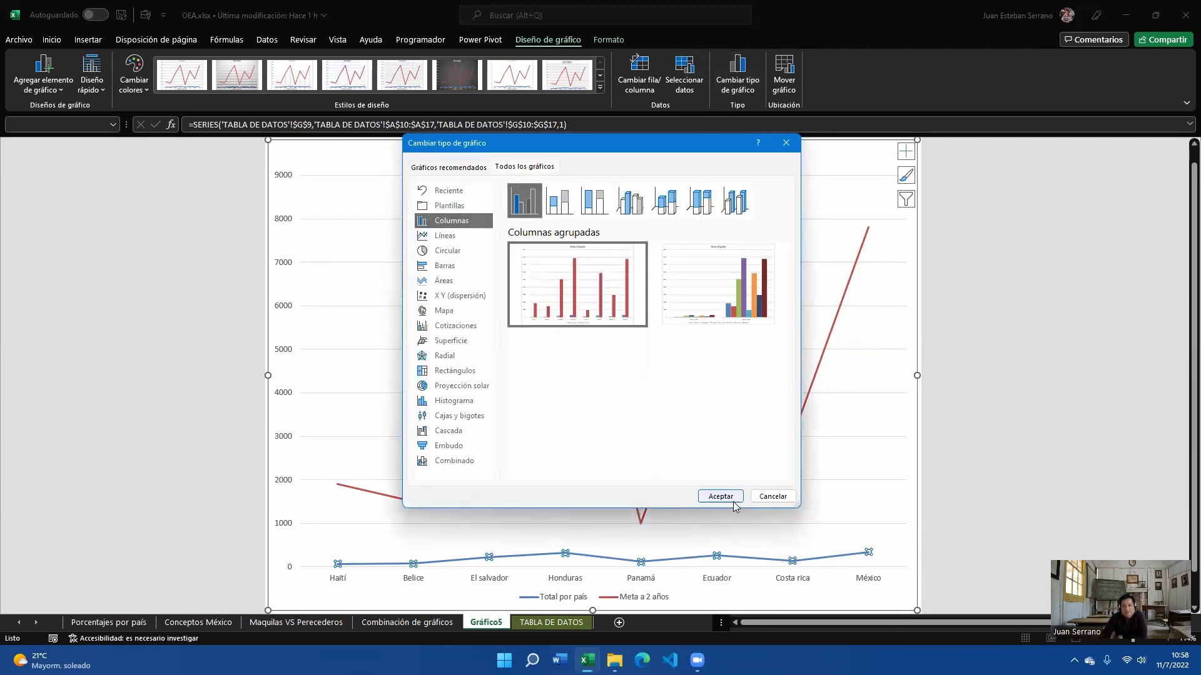
pyautogui.press('Return')
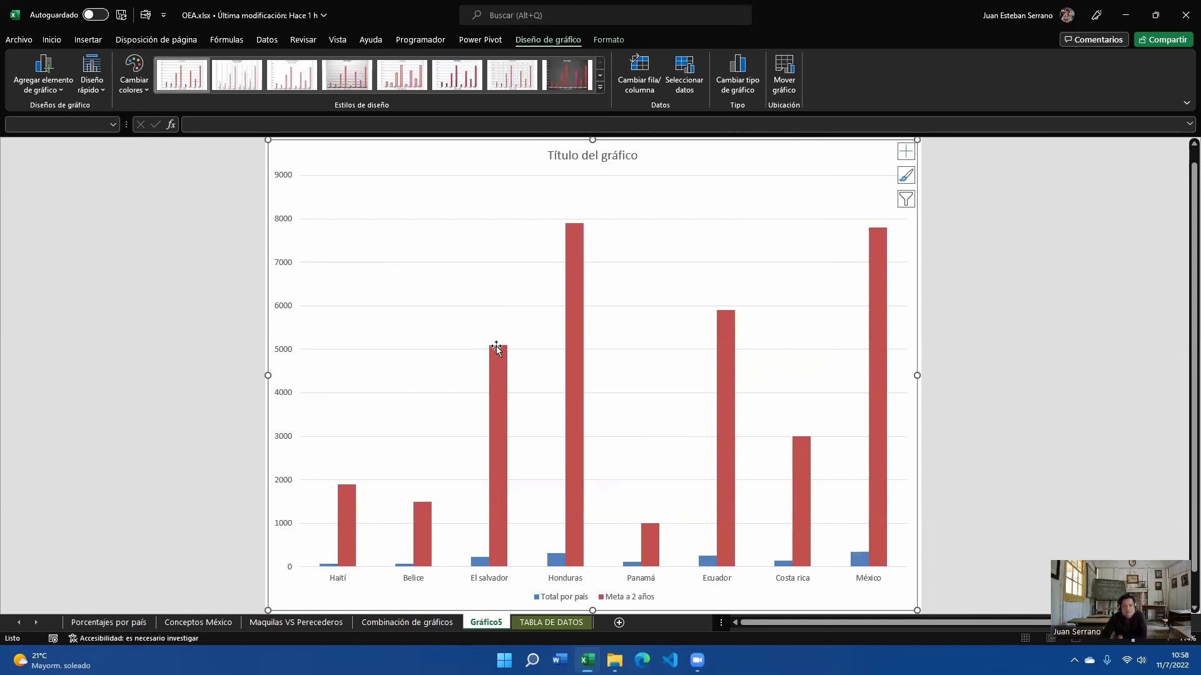
# Inspect the Meta a 2 años and Total por país series of the Gráfico5 column chart, selecting each in turn
pyautogui.click(579, 259)
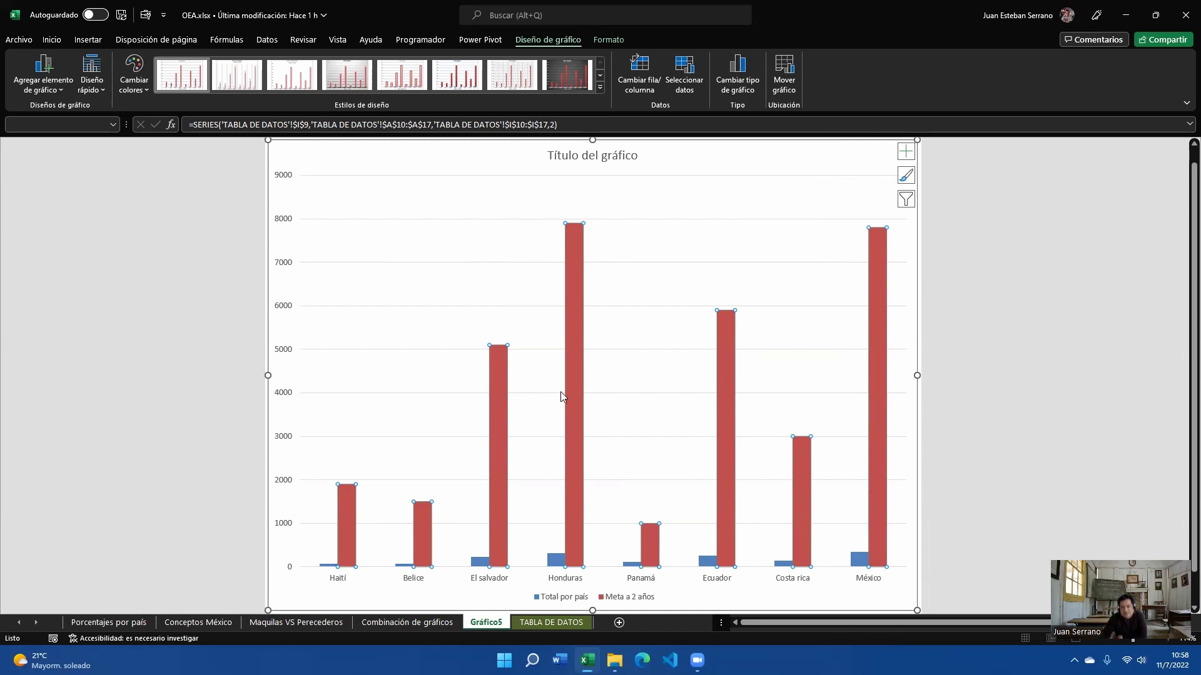
pyautogui.moveTo(575, 395)
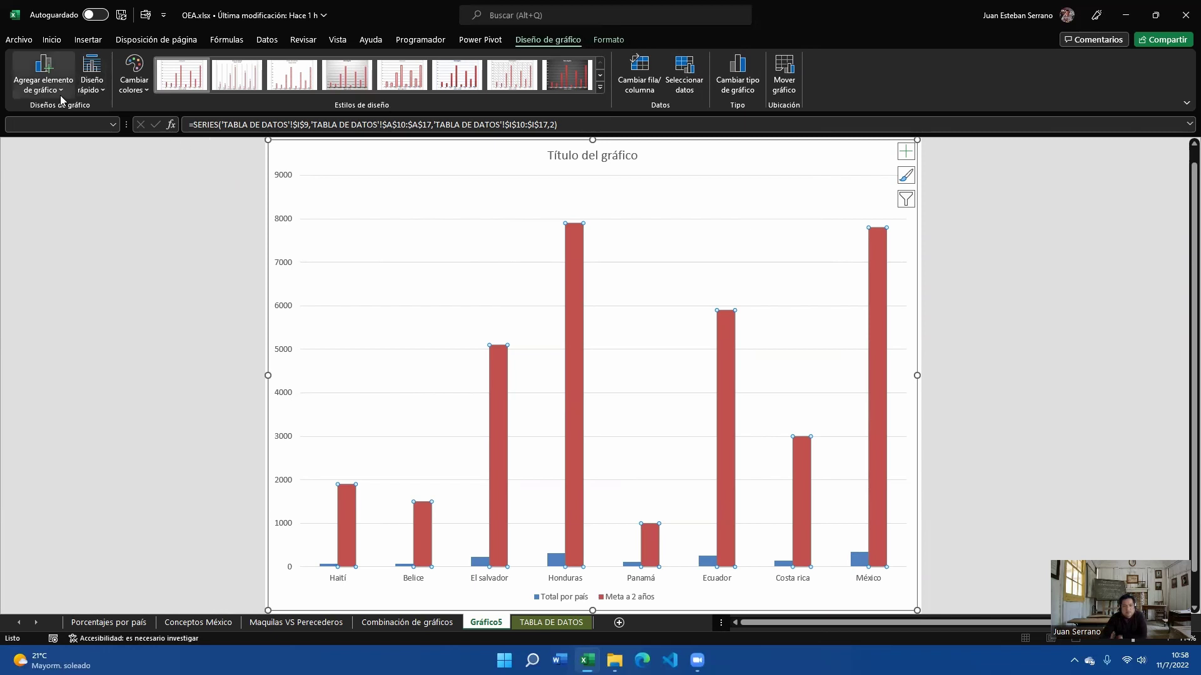
pyautogui.click(609, 39)
pyautogui.click(160, 59)
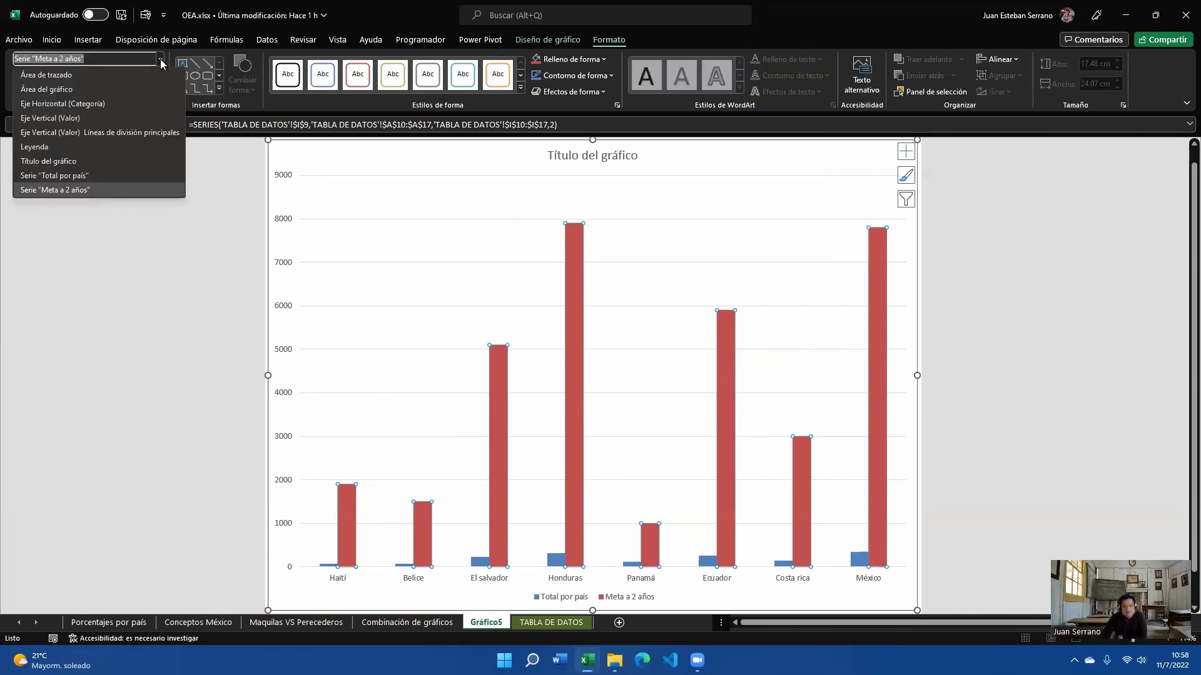
pyautogui.click(112, 176)
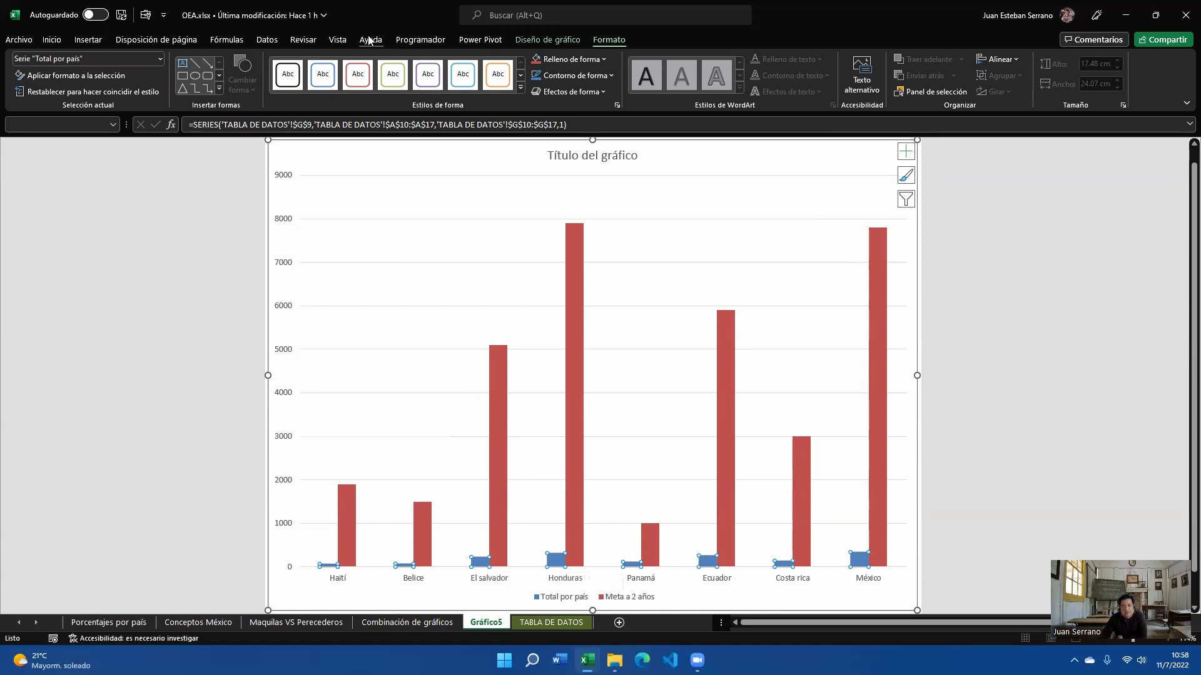
pyautogui.click(88, 43)
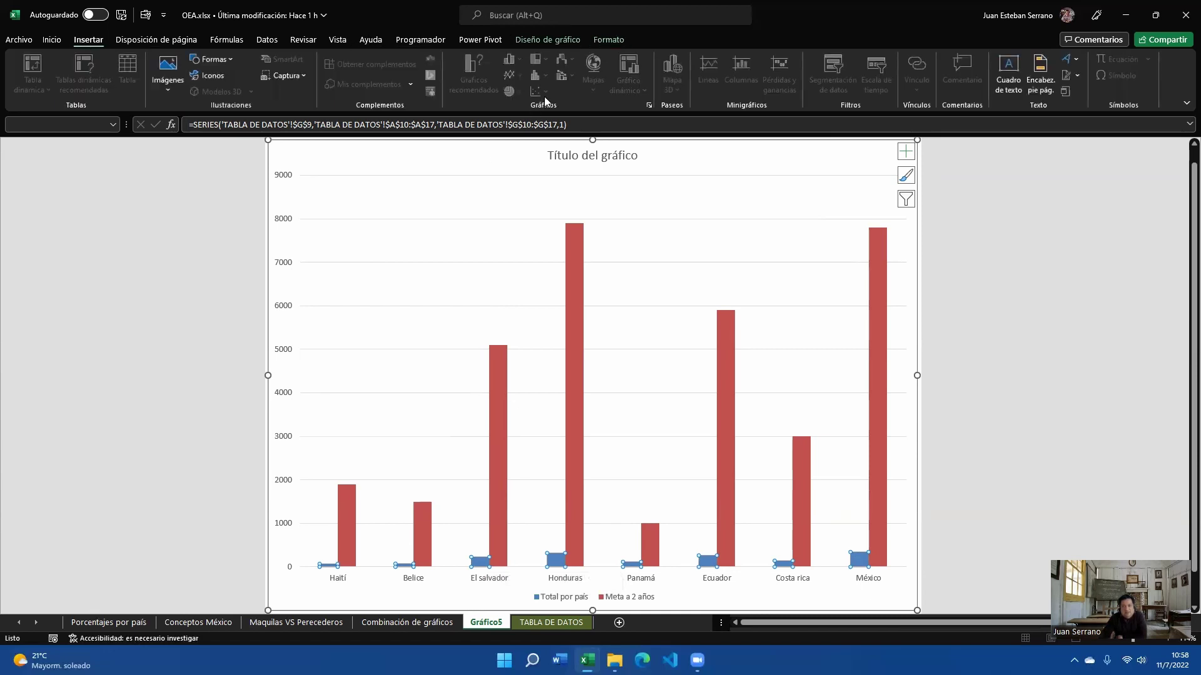
pyautogui.click(497, 528)
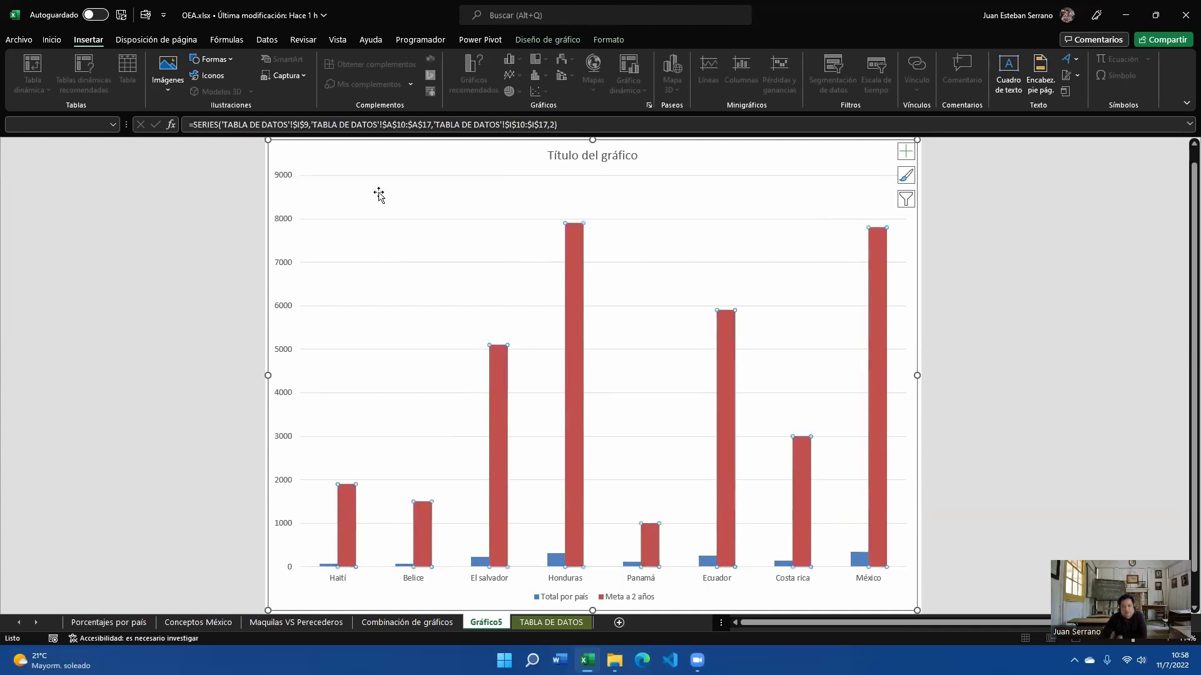
pyautogui.click(480, 562)
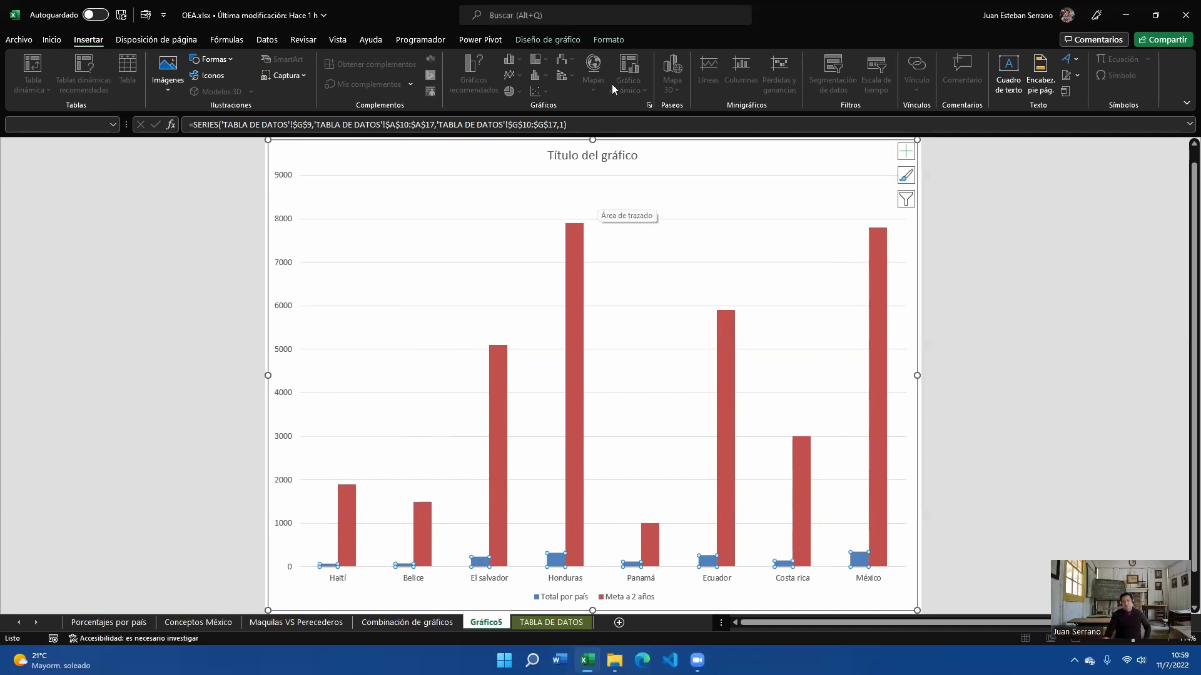
pyautogui.click(609, 38)
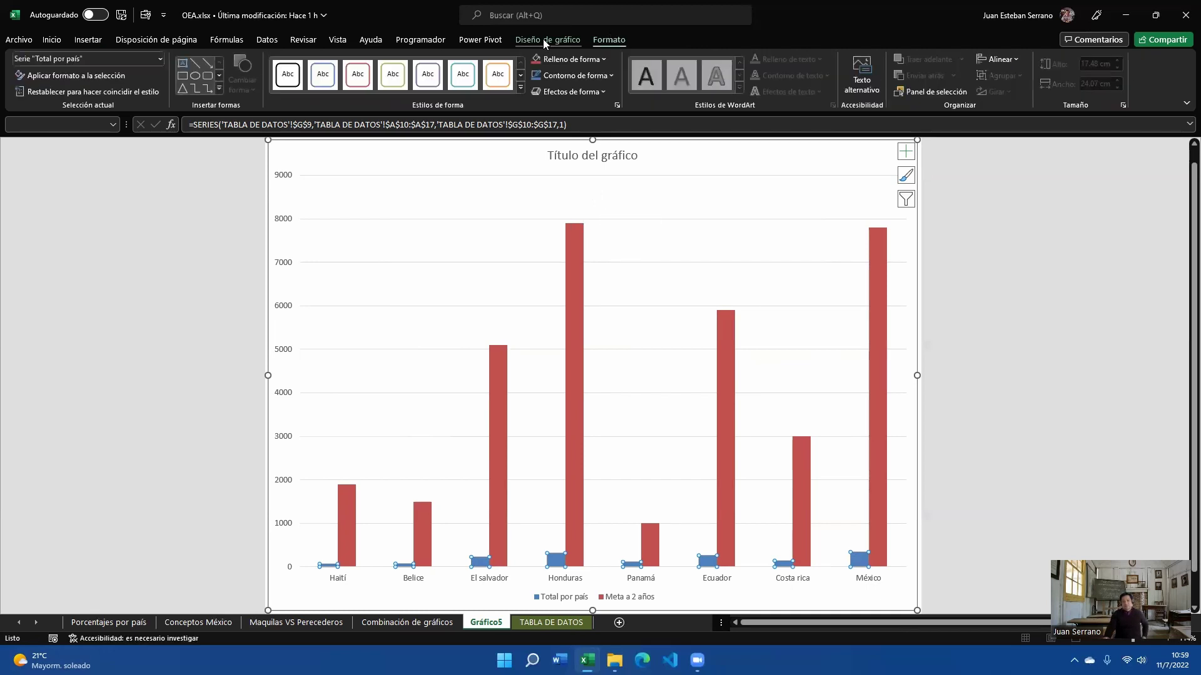
# Go to the Combinación de gráficos sheet and examine México's Total por país column against the goal line
pyautogui.click(534, 623)
pyautogui.click(431, 623)
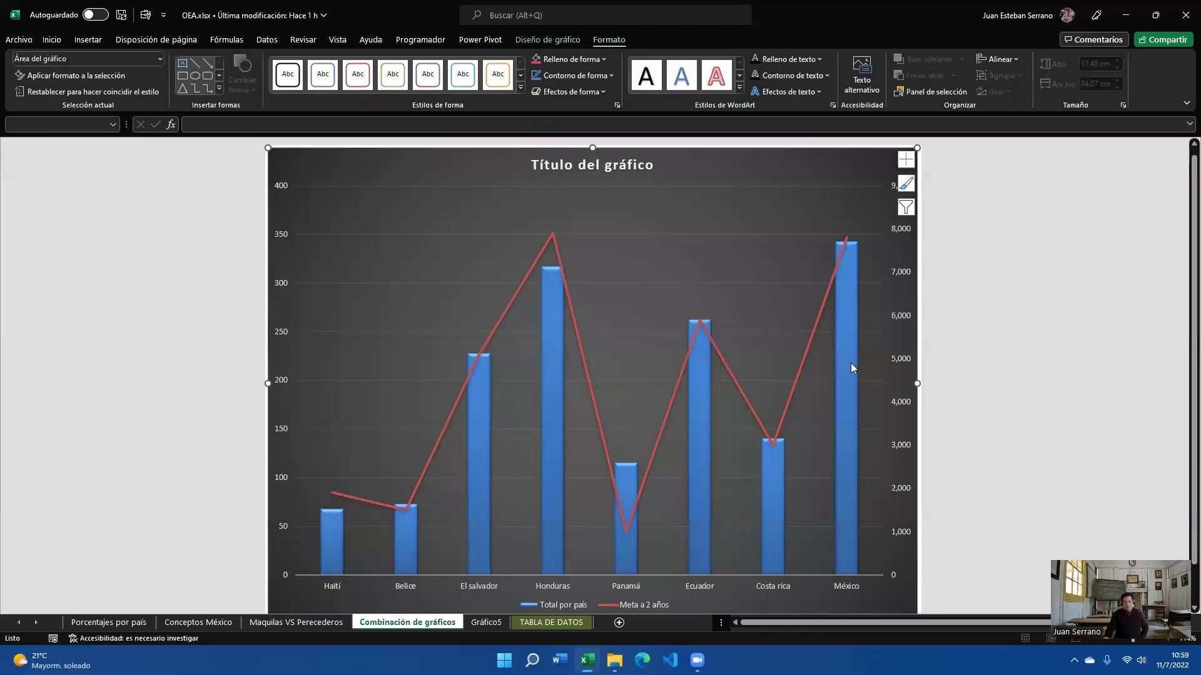
pyautogui.moveTo(845, 287)
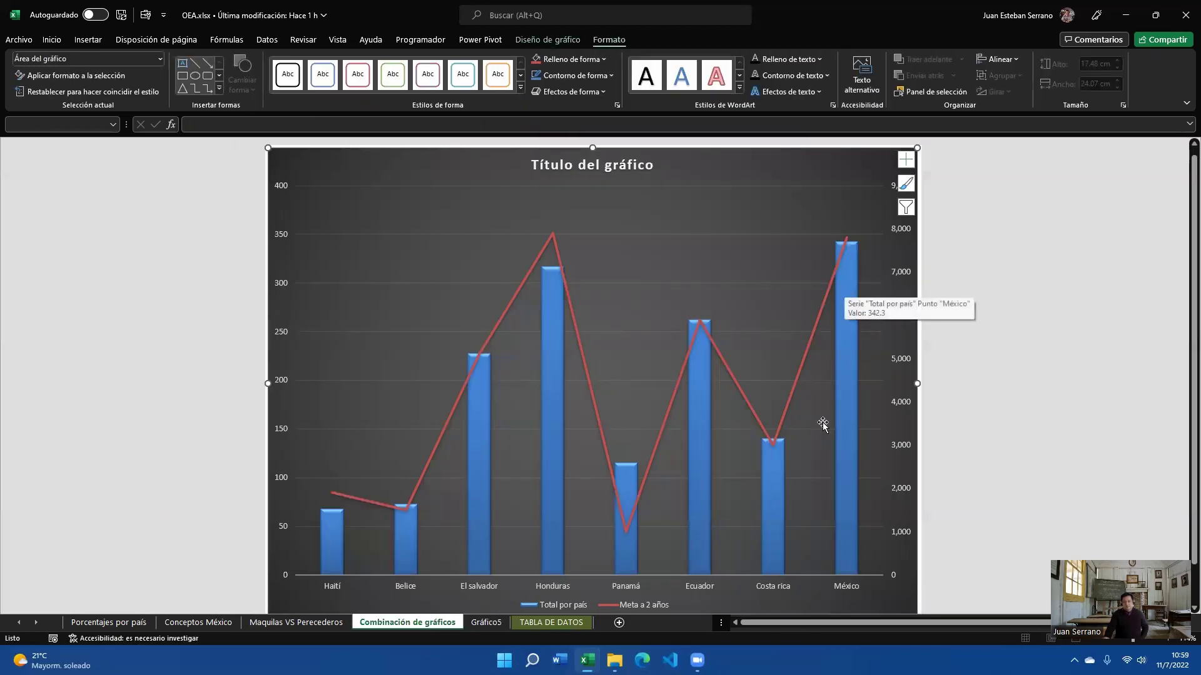